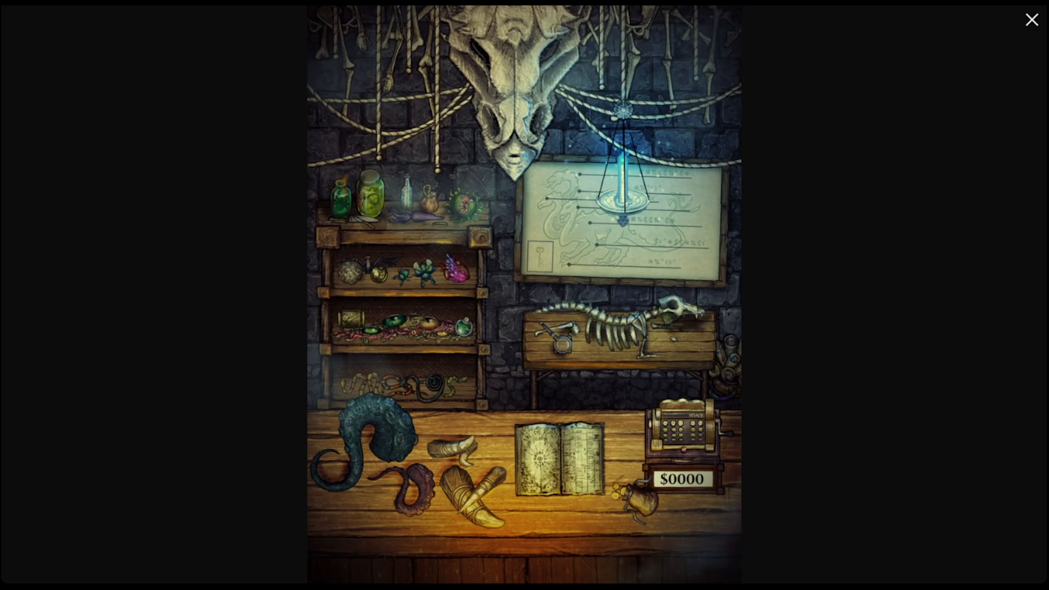
# Close the enlarged shop image and browse back through the saved shop scenes to the MASTERCLASS SHOPS map.
pyautogui.click(1031, 20)
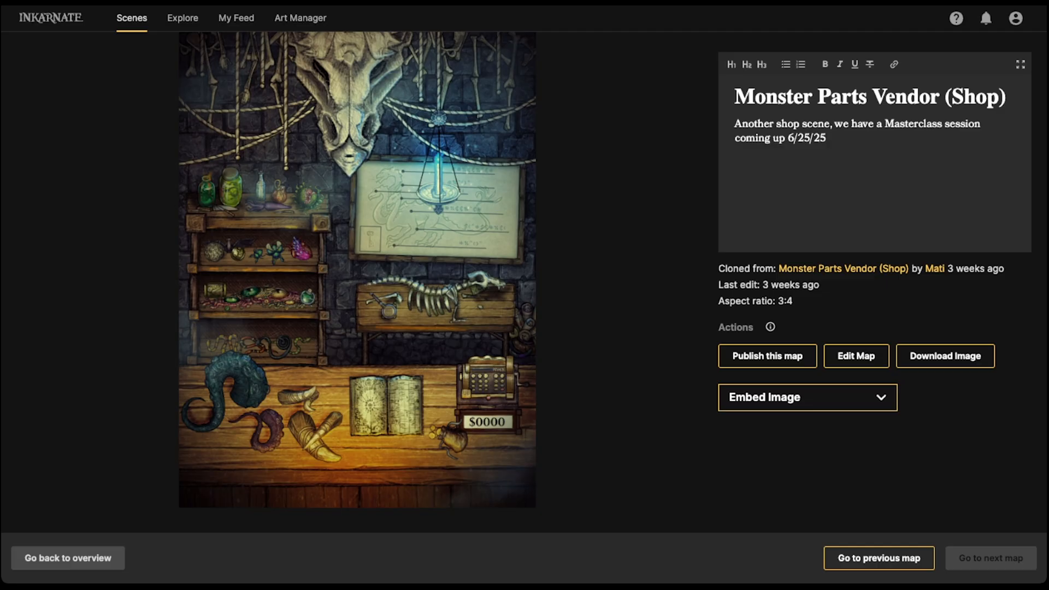
pyautogui.press('Left')
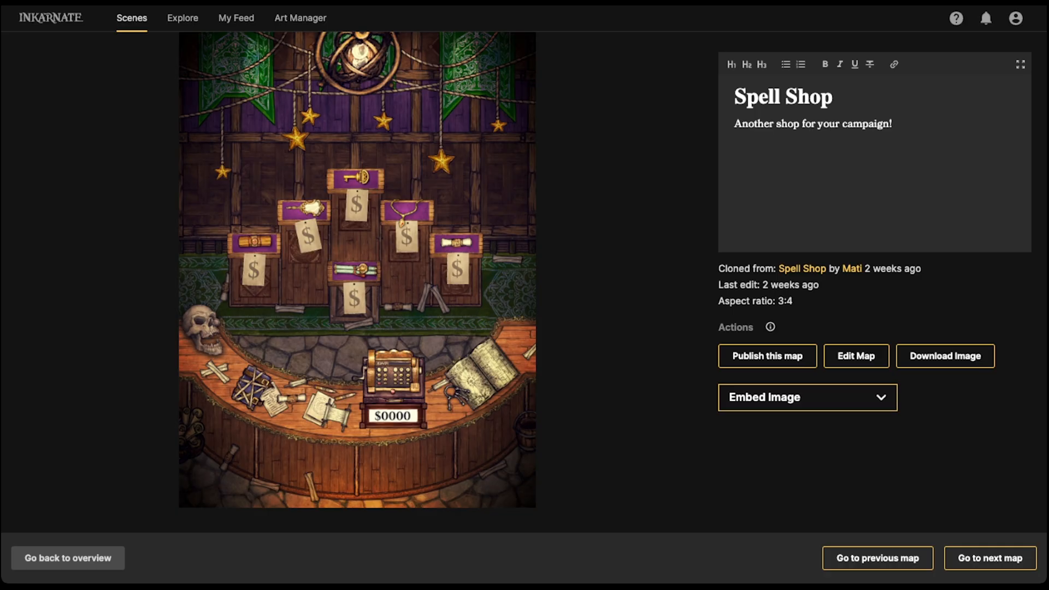
pyautogui.press('Left')
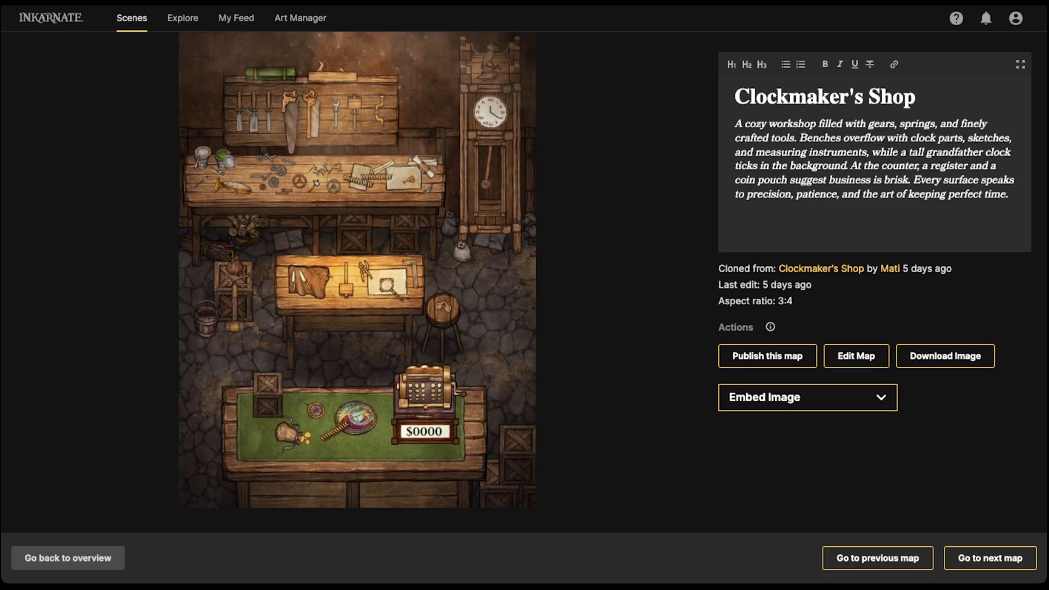
pyautogui.press('Left')
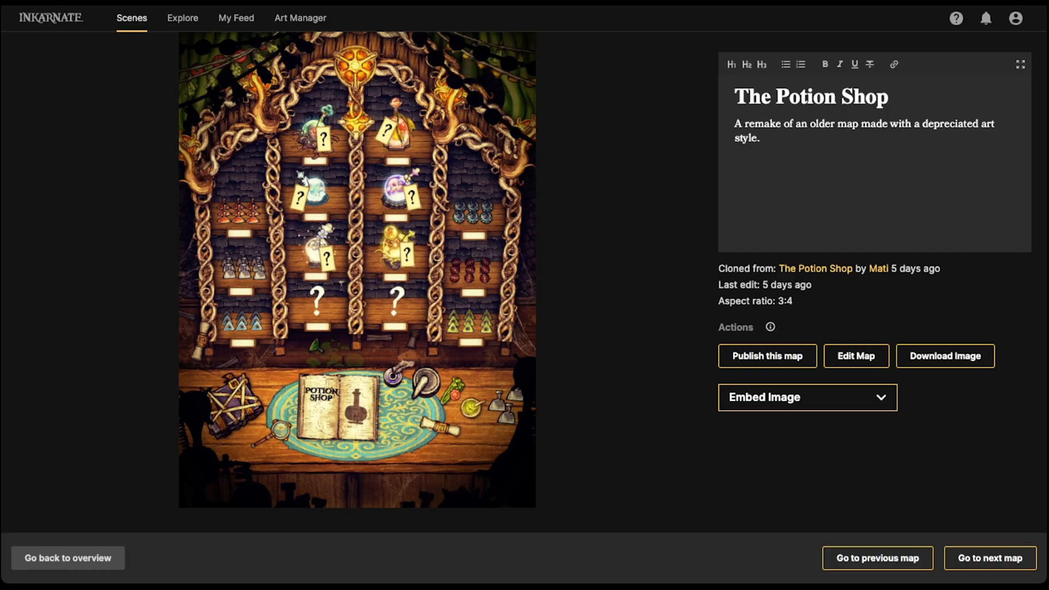
pyautogui.press('Left')
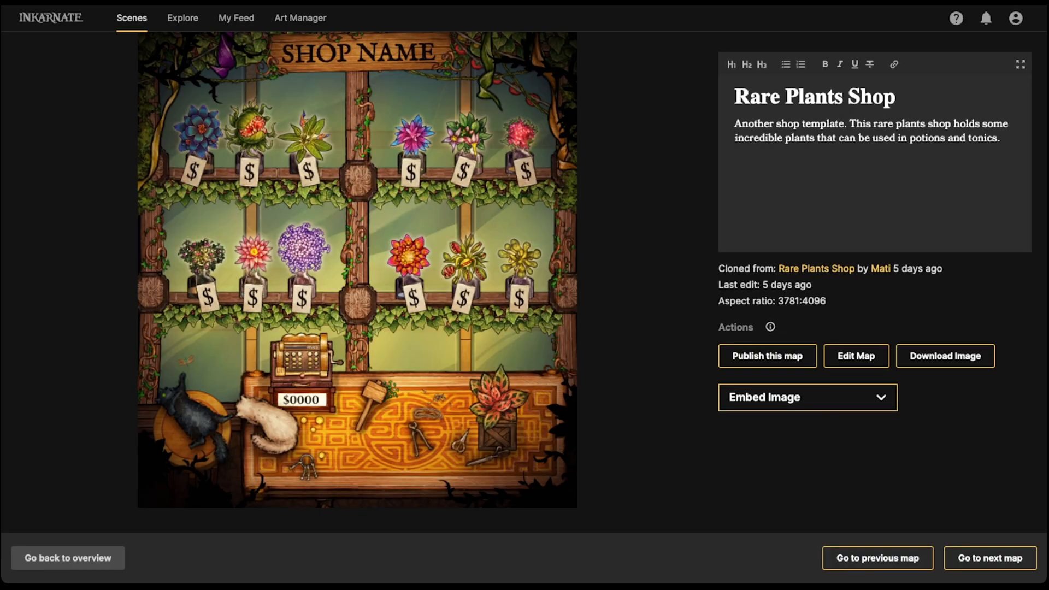
pyautogui.press('Left')
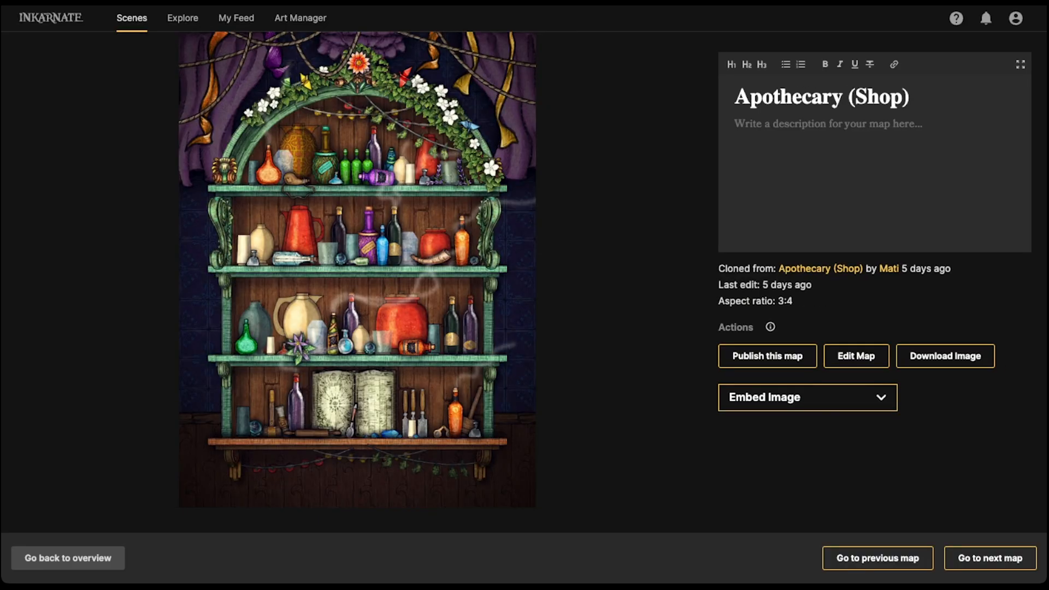
pyautogui.press('Left')
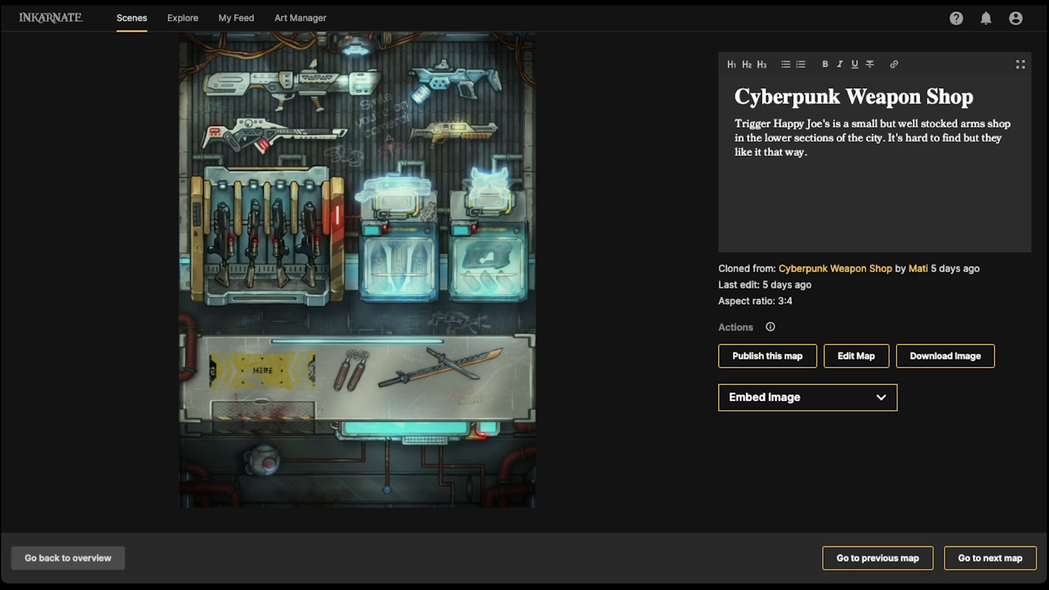
pyautogui.press('Left')
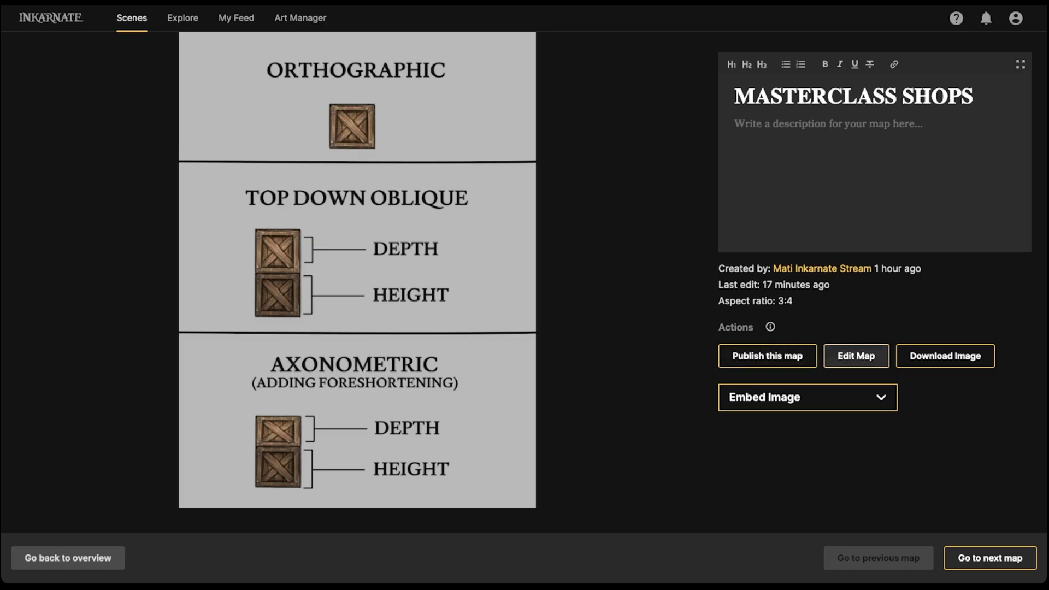
# Open the MASTERCLASS SHOPS map for editing with the whole projections diagram in view and nothing selected.
pyautogui.click(856, 356)
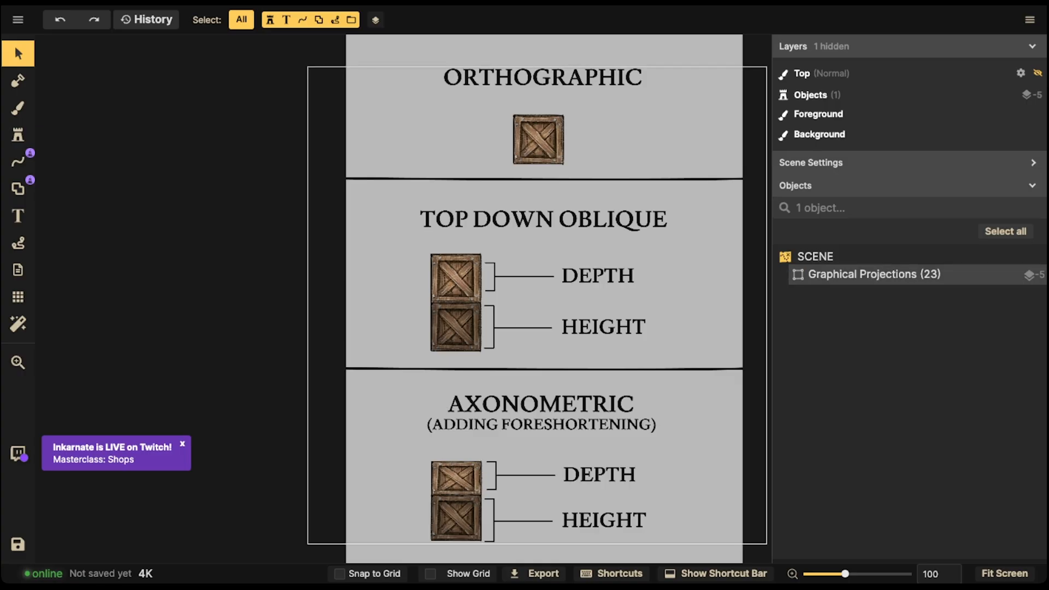
pyautogui.click(538, 306)
pyautogui.moveTo(538, 305); pyautogui.dragTo(505, 328, button='middle')
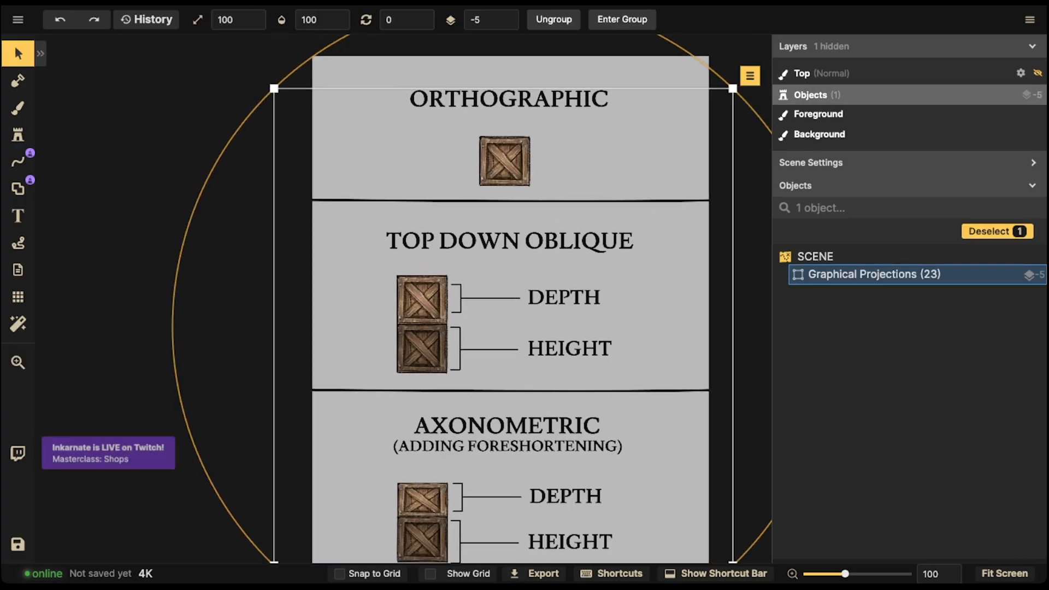
pyautogui.scroll(-2, 307, 249)
pyautogui.press('Escape')
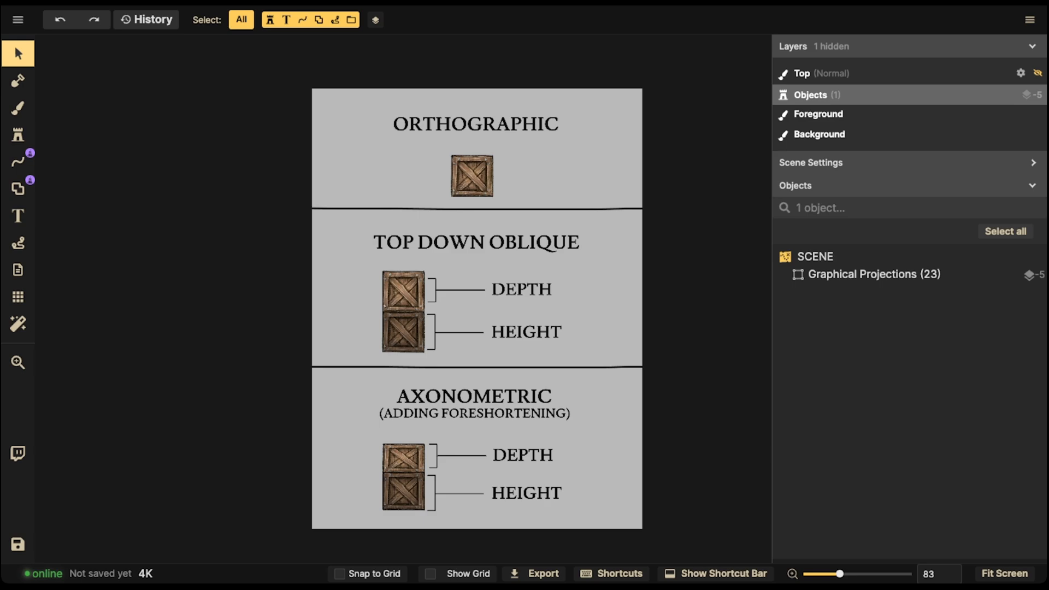
# Underline the ORTHOGRAPHIC heading with a red freehand line at stroke size 1000, and undo the line.
pyautogui.click(18, 161)
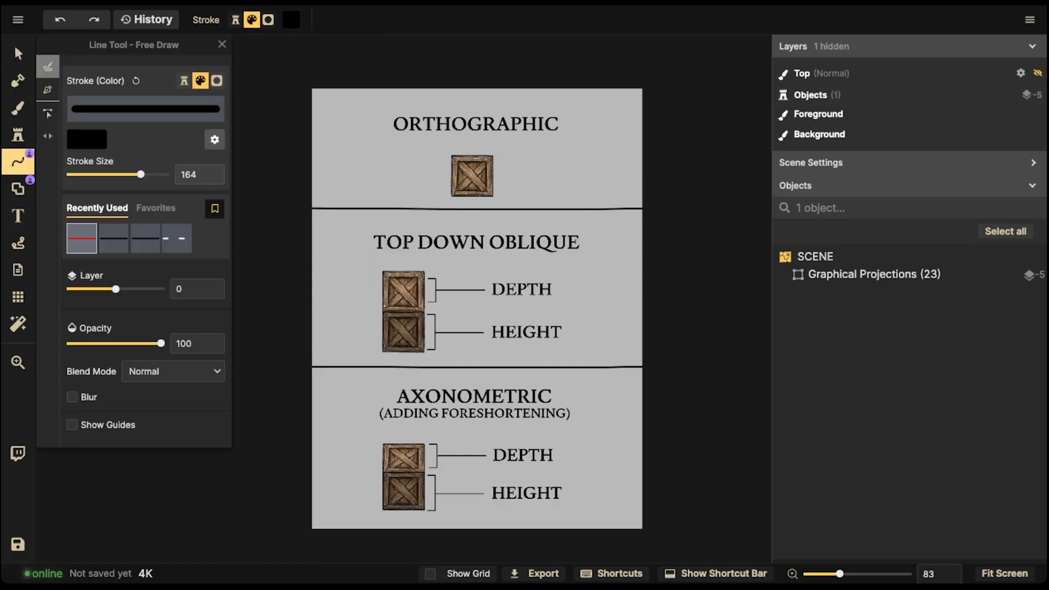
pyautogui.click(82, 238)
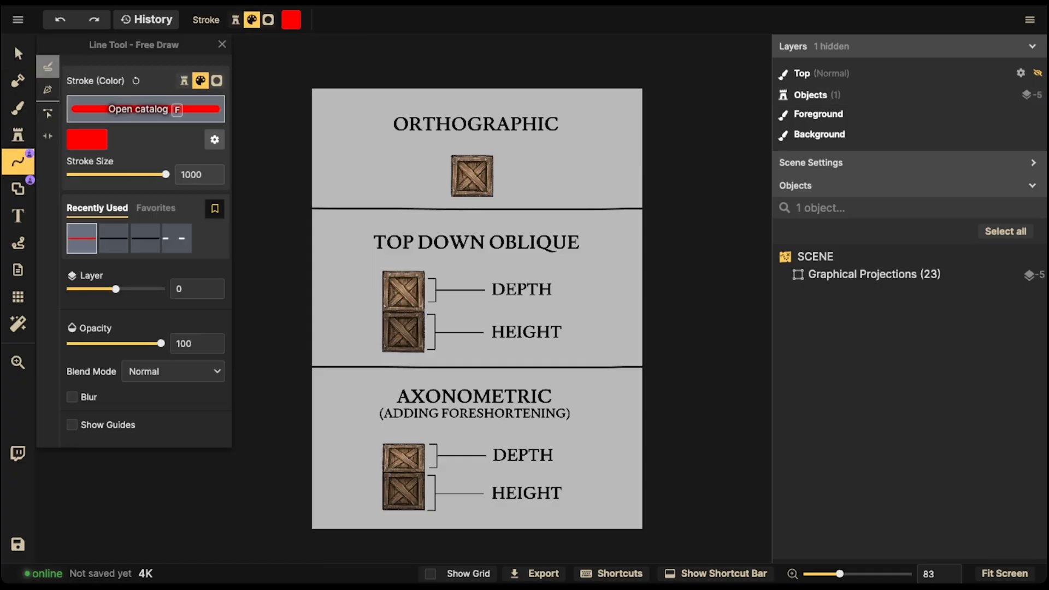
pyautogui.moveTo(379, 141); pyautogui.dragTo(592, 132)
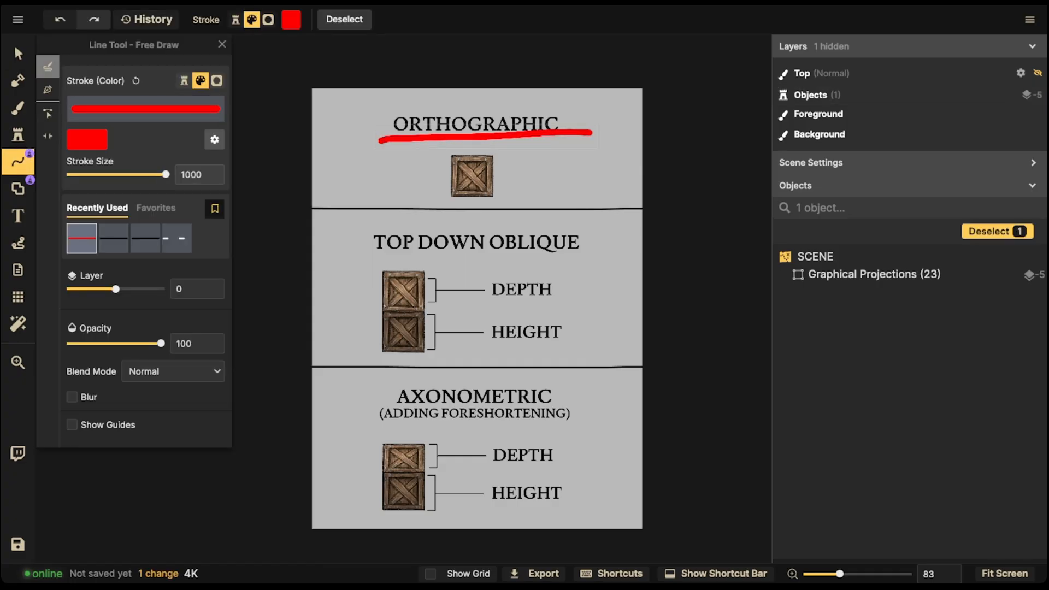
pyautogui.click(222, 45)
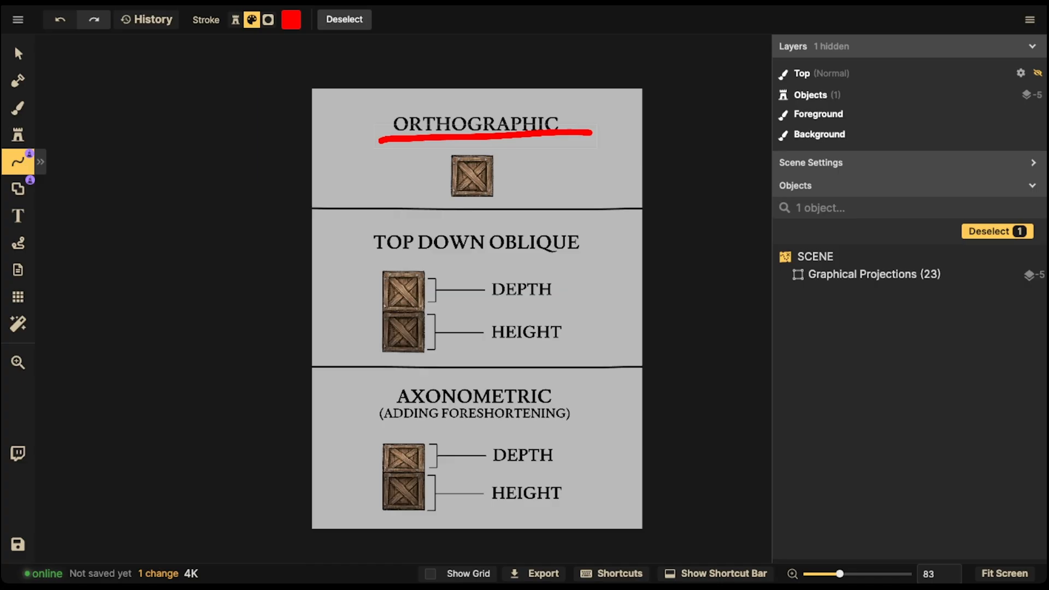
pyautogui.hotkey('ctrl', 'z')
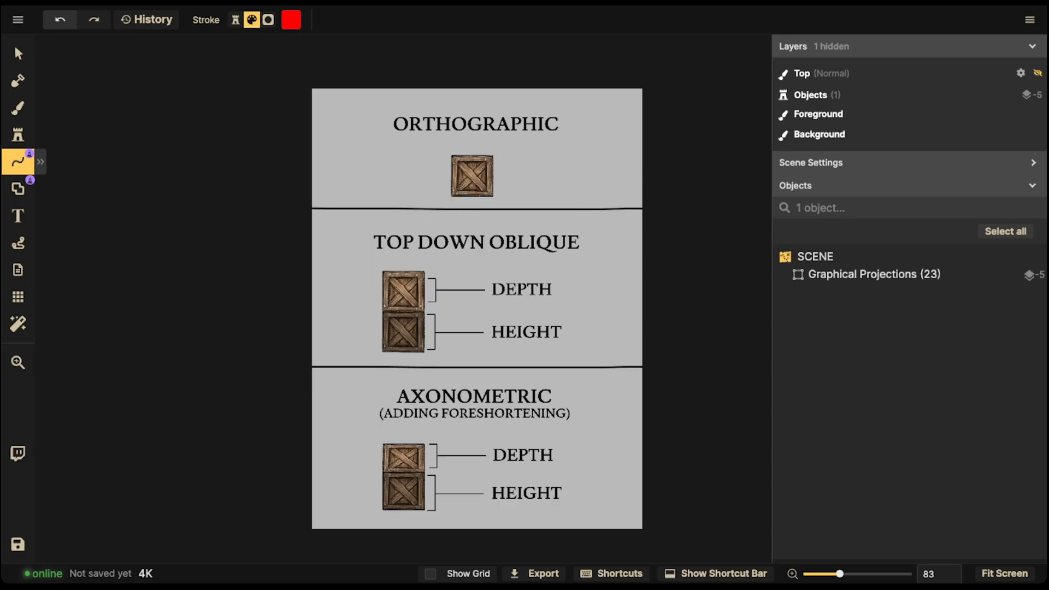
# Outline the orthographic crate in red, sketch a tall triangle over it, and undo these strokes.
pyautogui.moveTo(450, 156)
pyautogui.mouseDown()
pyautogui.moveTo(451, 197)
pyautogui.moveTo(497, 194)
pyautogui.moveTo(451, 157)
pyautogui.mouseUp()
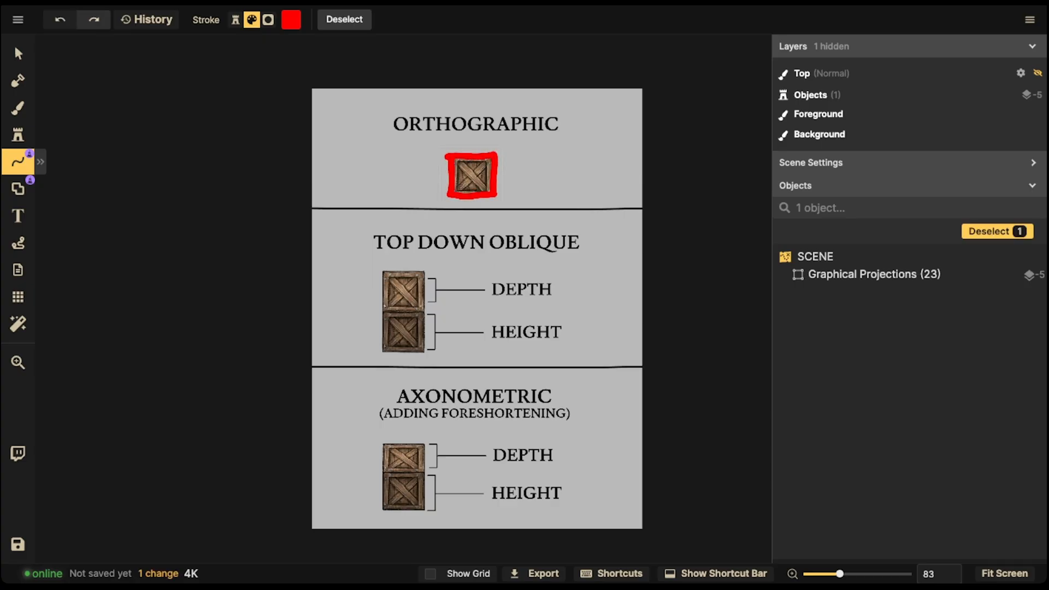
pyautogui.hotkey('ctrl', 'z')
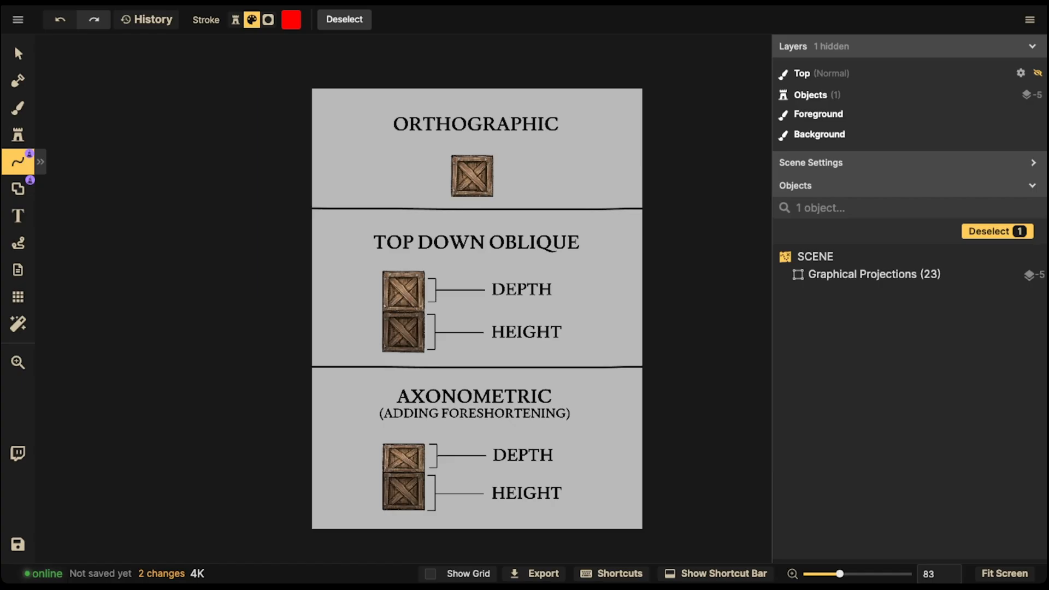
pyautogui.click(472, 135)
pyautogui.moveTo(464, 155)
pyautogui.mouseDown()
pyautogui.moveTo(453, 175)
pyautogui.moveTo(491, 194)
pyautogui.moveTo(483, 160)
pyautogui.moveTo(462, 158)
pyautogui.moveTo(446, 196)
pyautogui.moveTo(491, 184)
pyautogui.moveTo(472, 129)
pyautogui.mouseUp()
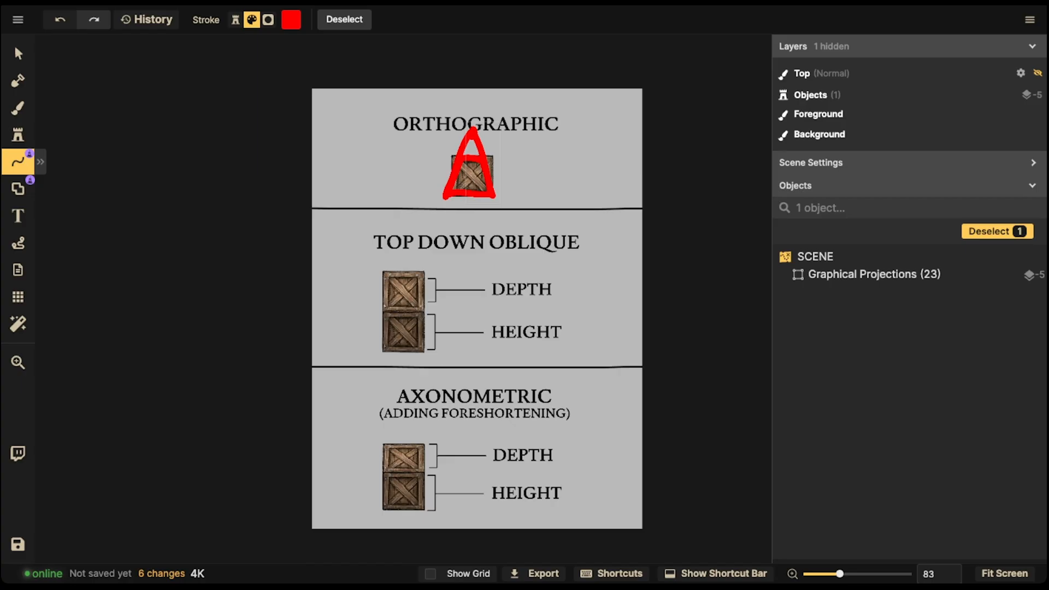
pyautogui.hotkey('ctrl', 'z')
pyautogui.hotkey('ctrl', 'z')
pyautogui.hotkey('ctrl', 'z')
pyautogui.hotkey('ctrl', 'z')
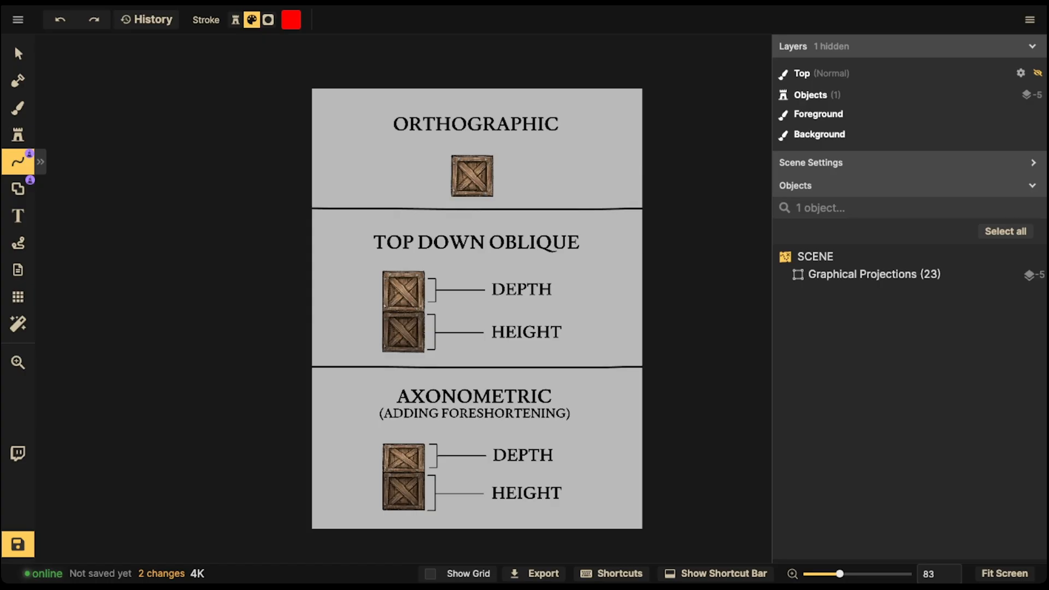
# Mark the TOP DOWN OBLIQUE heading and its stacked crates with red freehand strokes, undoing each mark.
pyautogui.moveTo(358, 257); pyautogui.dragTo(611, 251)
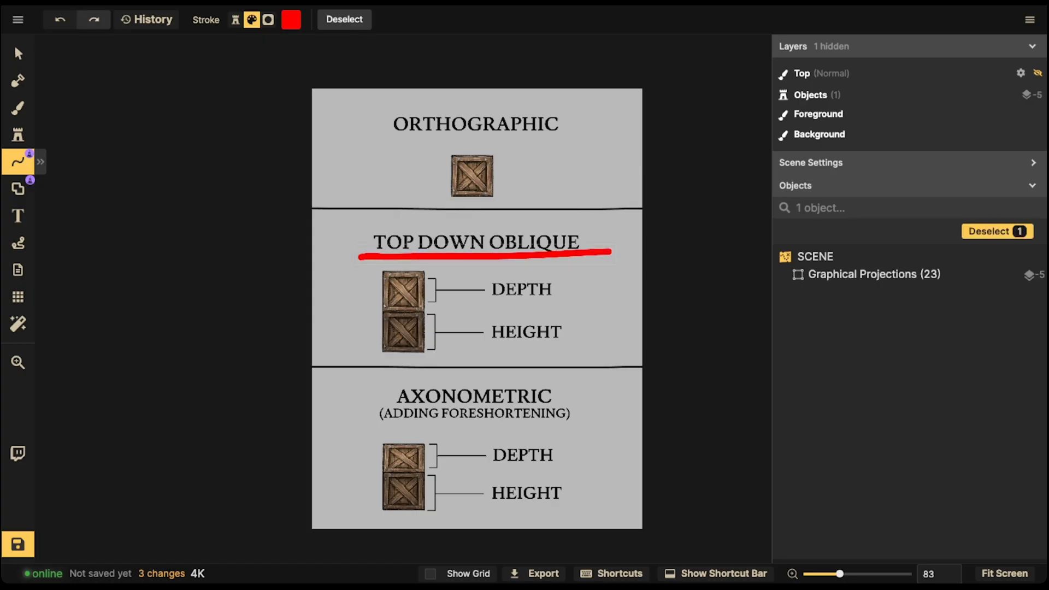
pyautogui.hotkey('ctrl', 'z')
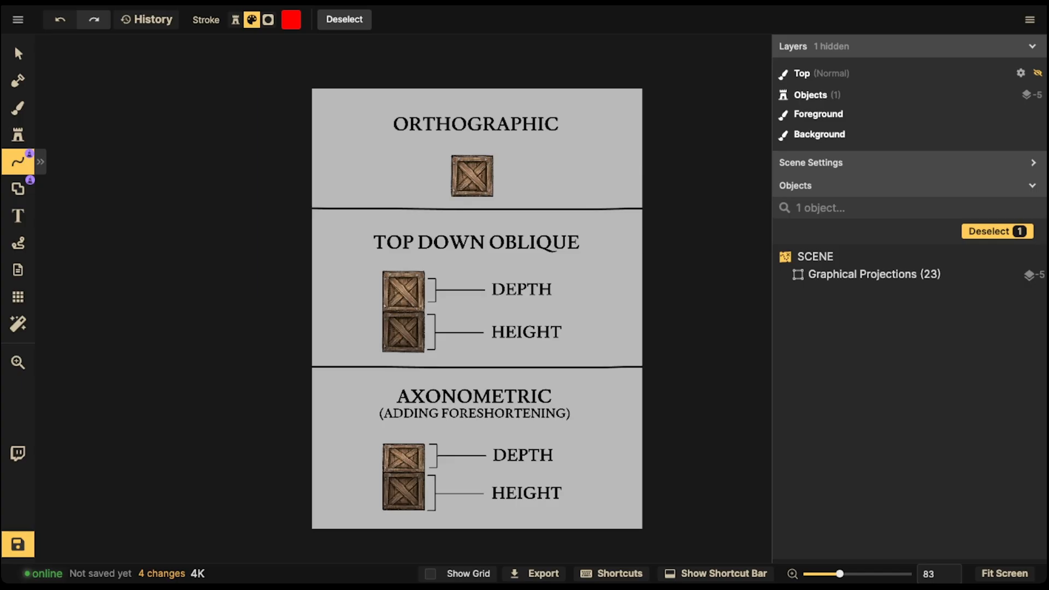
pyautogui.moveTo(422, 313)
pyautogui.mouseDown()
pyautogui.moveTo(377, 350)
pyautogui.moveTo(421, 313)
pyautogui.mouseUp()
pyautogui.moveTo(470, 171)
pyautogui.mouseDown()
pyautogui.moveTo(404, 277)
pyautogui.moveTo(408, 256)
pyautogui.moveTo(437, 255)
pyautogui.moveTo(415, 242)
pyautogui.mouseUp()
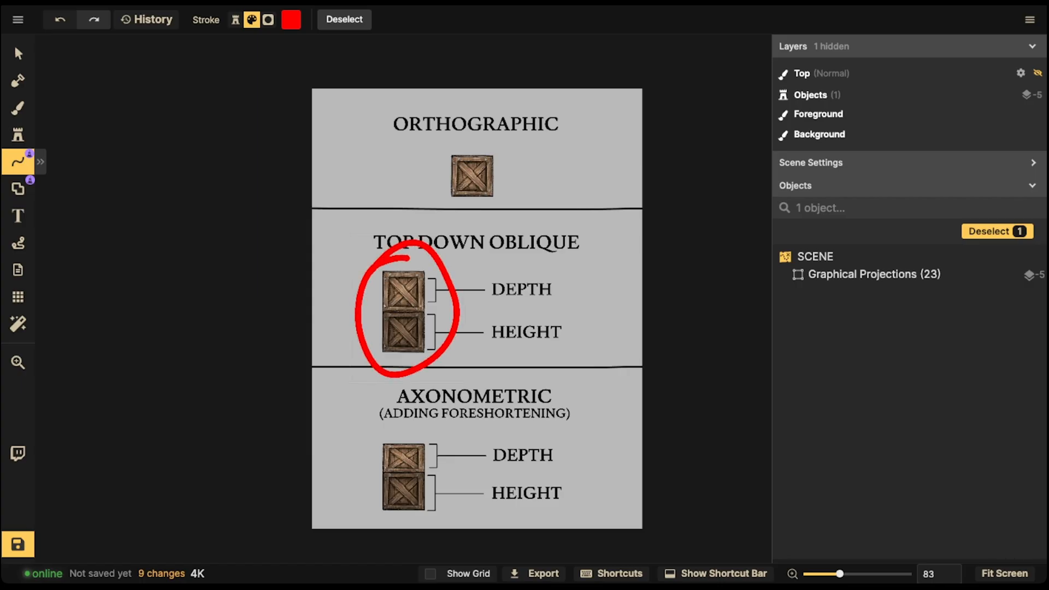
pyautogui.moveTo(425, 311)
pyautogui.mouseDown()
pyautogui.moveTo(382, 336)
pyautogui.moveTo(422, 352)
pyautogui.moveTo(424, 315)
pyautogui.mouseUp()
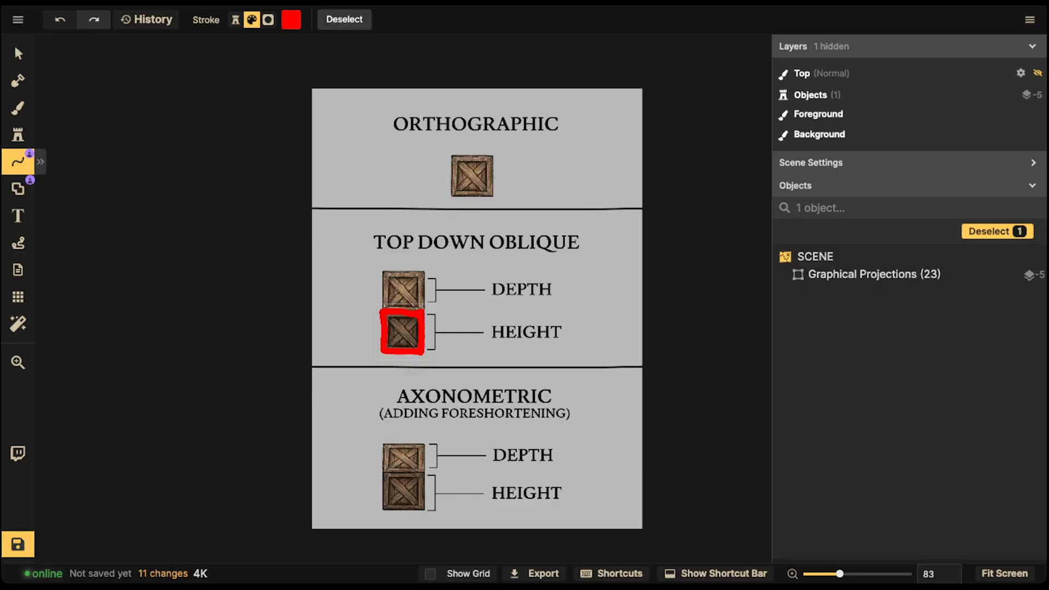
pyautogui.hotkey('ctrl', 'z')
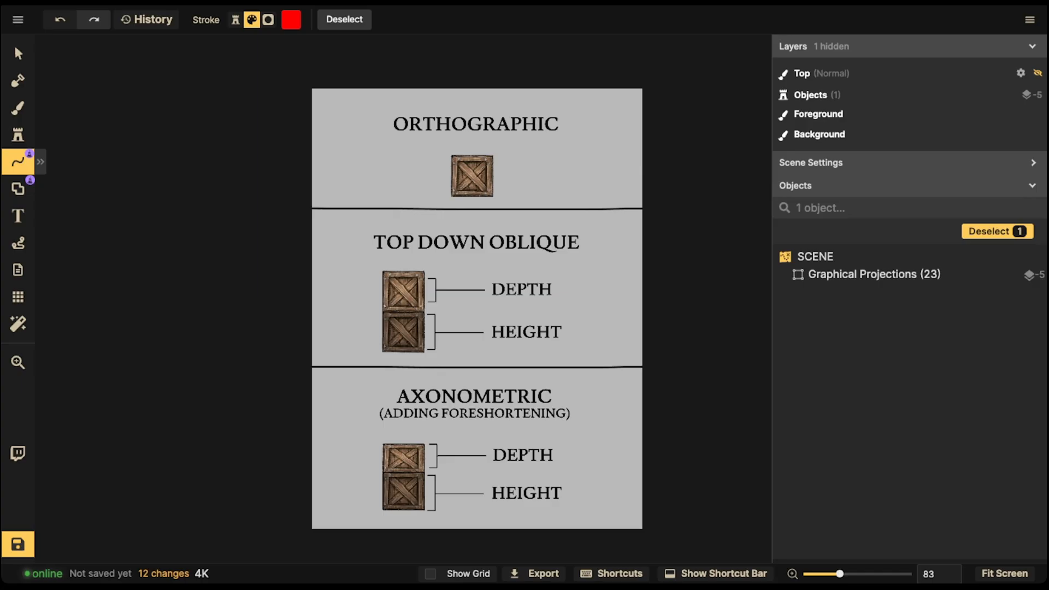
# Outline the oblique HEIGHT crate in red, move the outline up onto the DEPTH crate, and delete it.
pyautogui.moveTo(426, 311)
pyautogui.mouseDown()
pyautogui.moveTo(381, 310)
pyautogui.moveTo(410, 356)
pyautogui.moveTo(423, 315)
pyautogui.mouseUp()
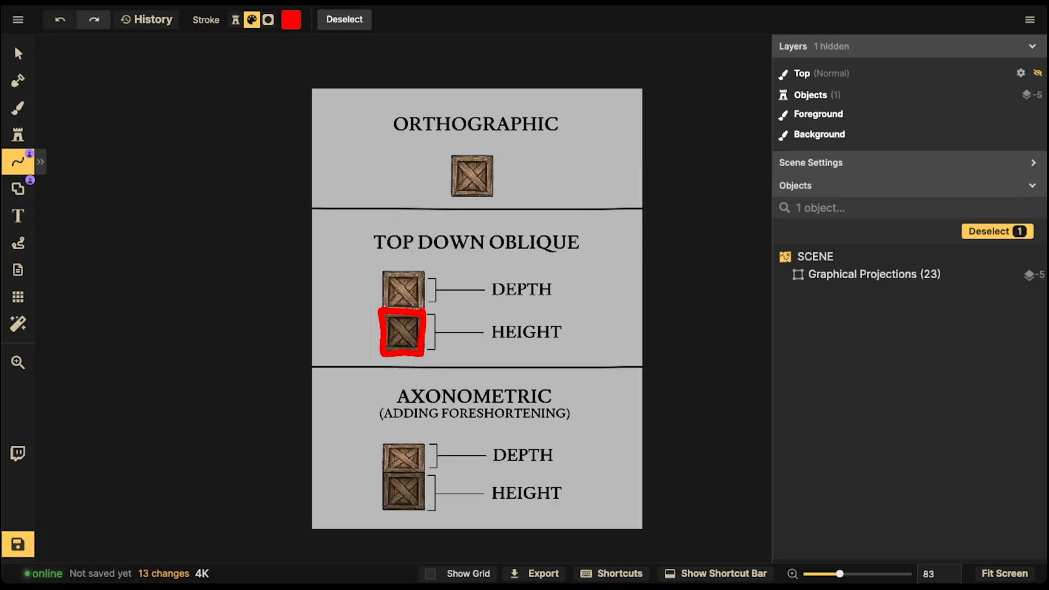
pyautogui.click(18, 54)
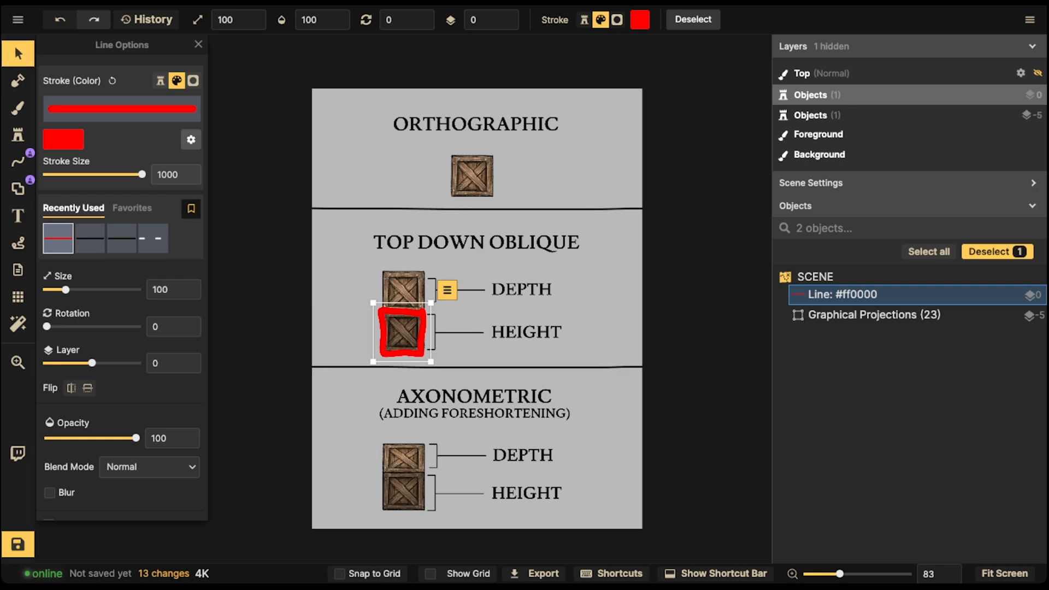
pyautogui.moveTo(403, 334); pyautogui.dragTo(405, 297)
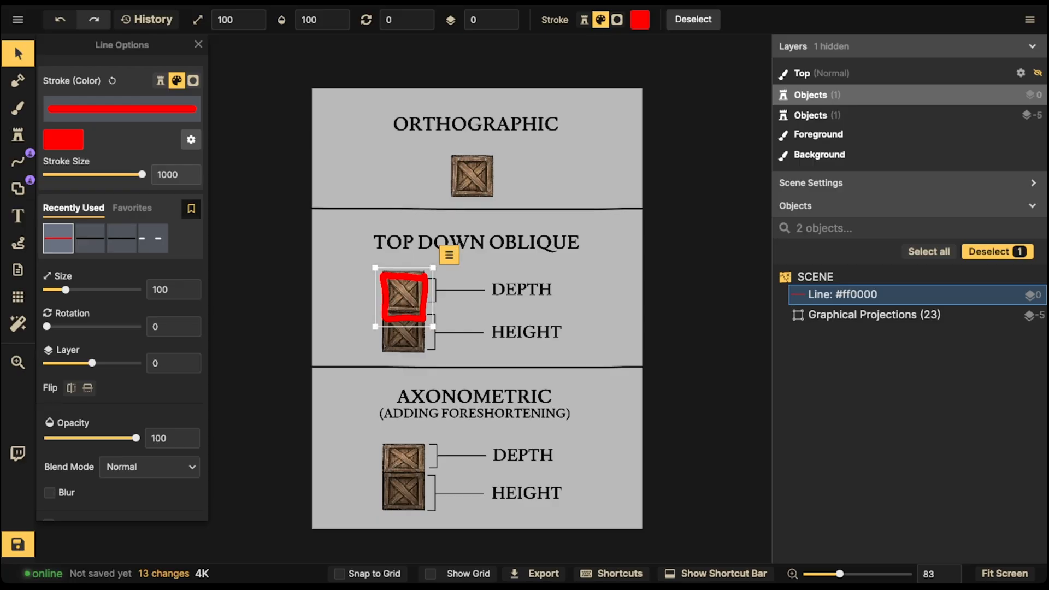
pyautogui.press('Delete')
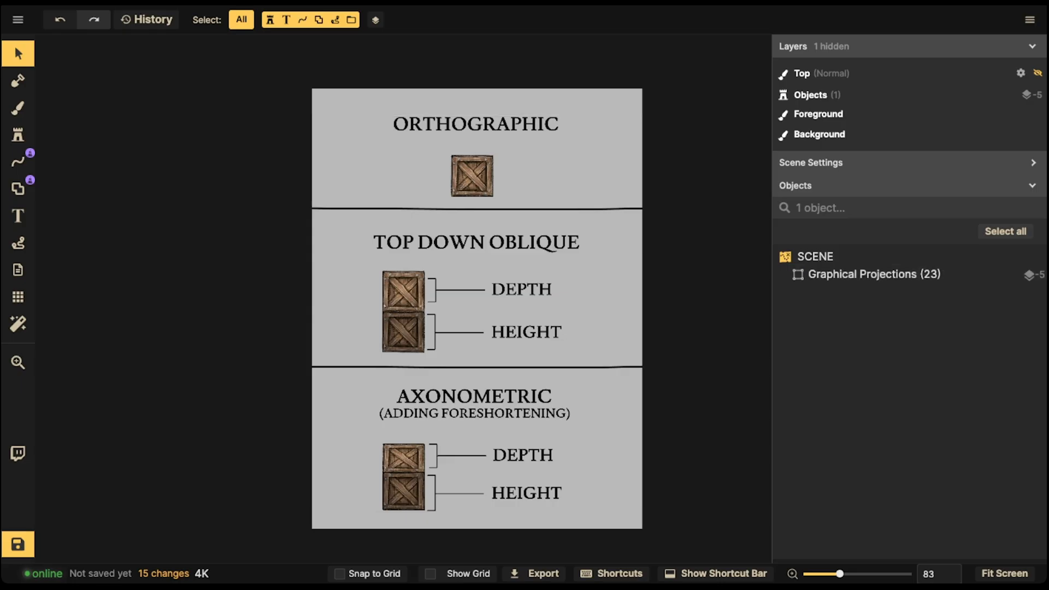
# Outline the axonometric HEIGHT and DEPTH crates with red freehand lines, and delete both outlines.
pyautogui.click(18, 107)
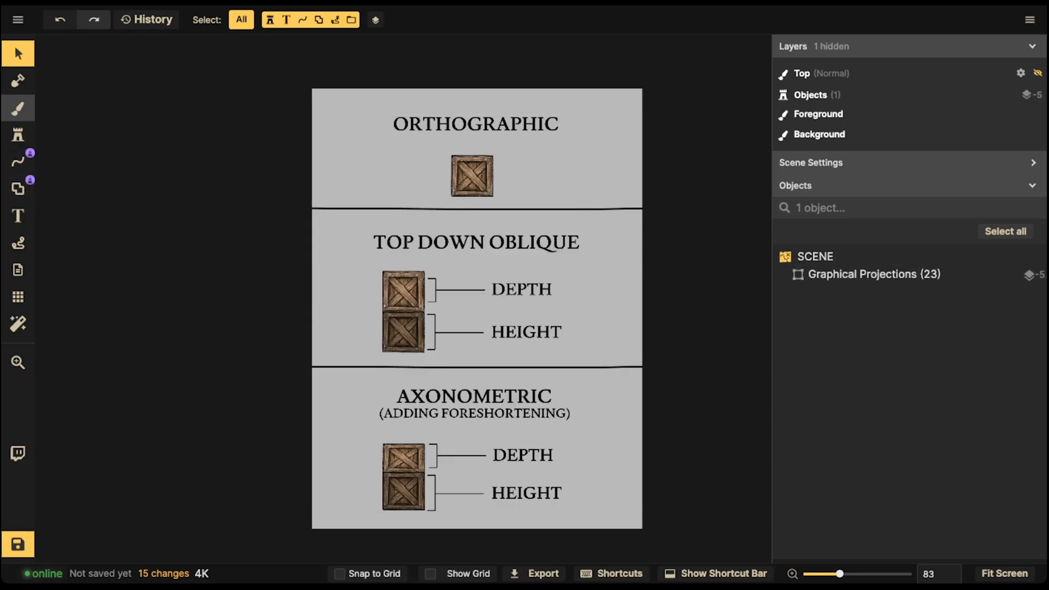
pyautogui.click(18, 162)
pyautogui.moveTo(419, 471)
pyautogui.mouseDown()
pyautogui.moveTo(381, 473)
pyautogui.moveTo(389, 511)
pyautogui.moveTo(426, 479)
pyautogui.moveTo(422, 470)
pyautogui.mouseUp()
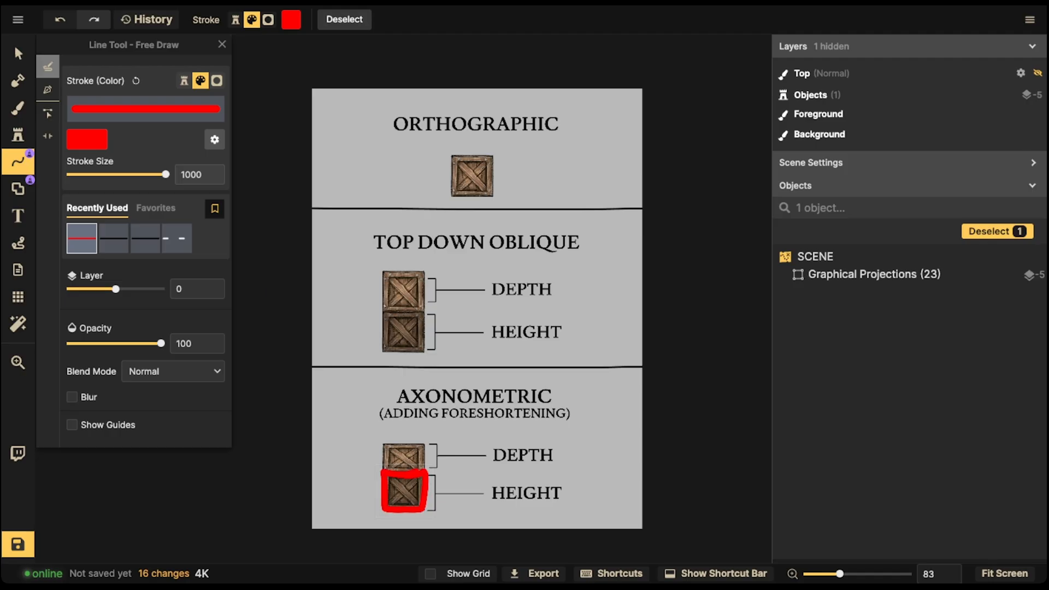
pyautogui.moveTo(389, 437)
pyautogui.mouseDown()
pyautogui.moveTo(379, 473)
pyautogui.moveTo(429, 461)
pyautogui.moveTo(386, 438)
pyautogui.mouseUp()
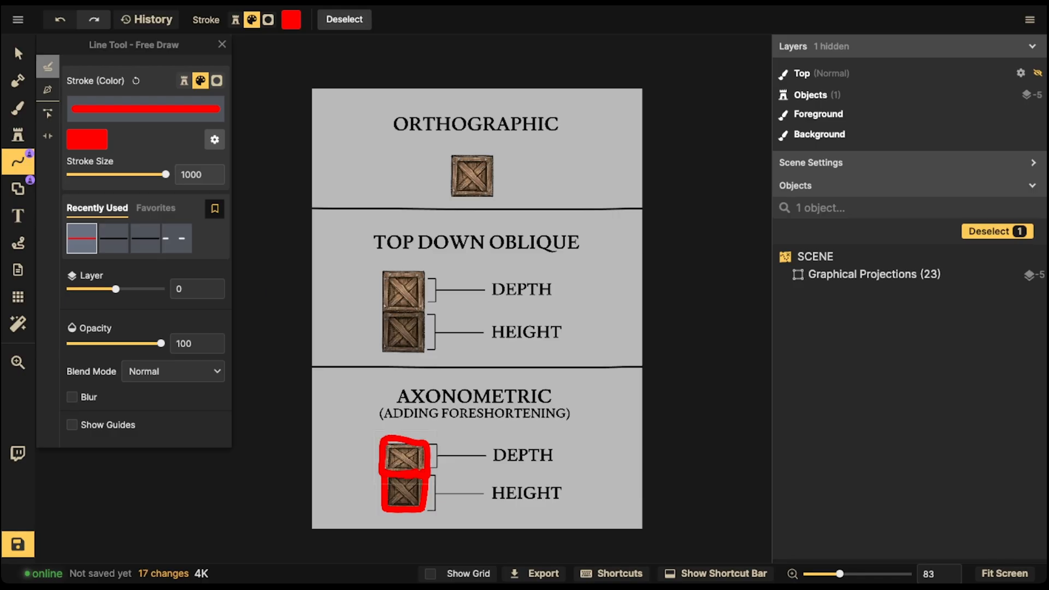
pyautogui.click(18, 54)
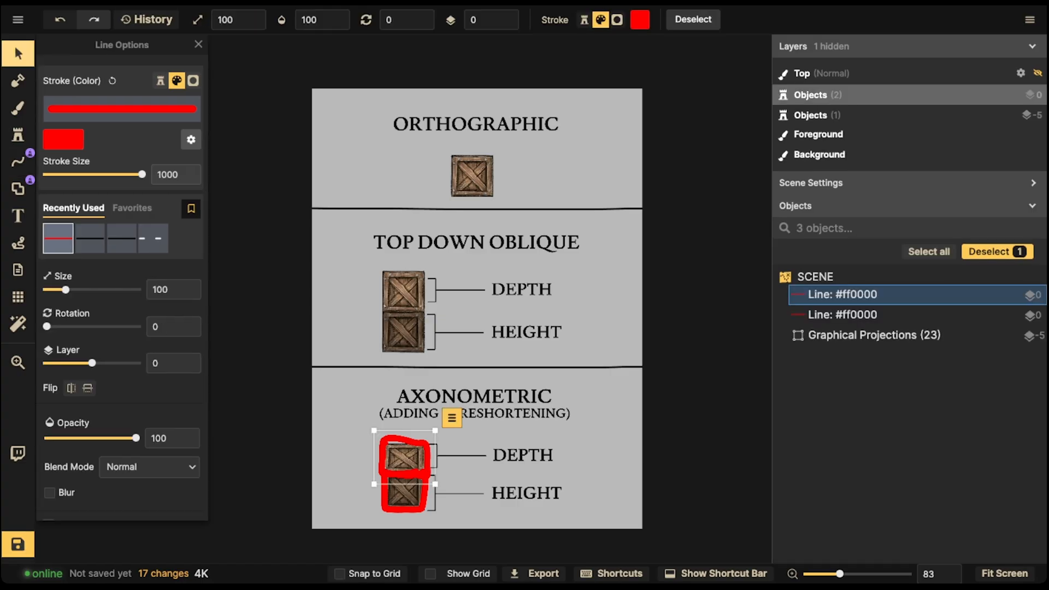
pyautogui.press('Delete')
pyautogui.click(403, 491)
pyautogui.click(424, 491)
pyautogui.press('Delete')
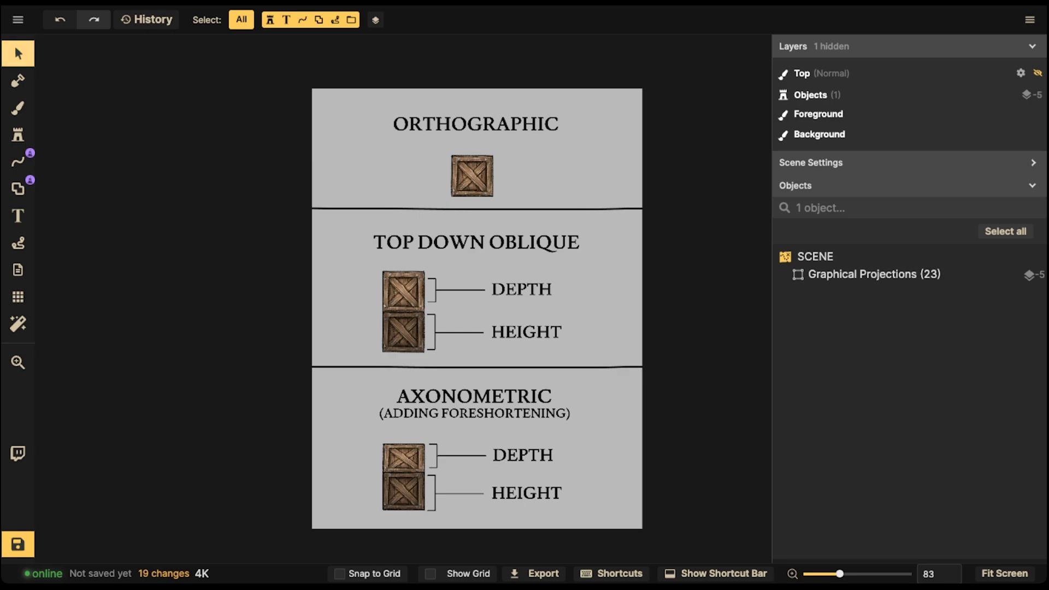
# Delete the Graphical Projections group from the scene.
pyautogui.click(873, 274)
pyautogui.press('Delete')
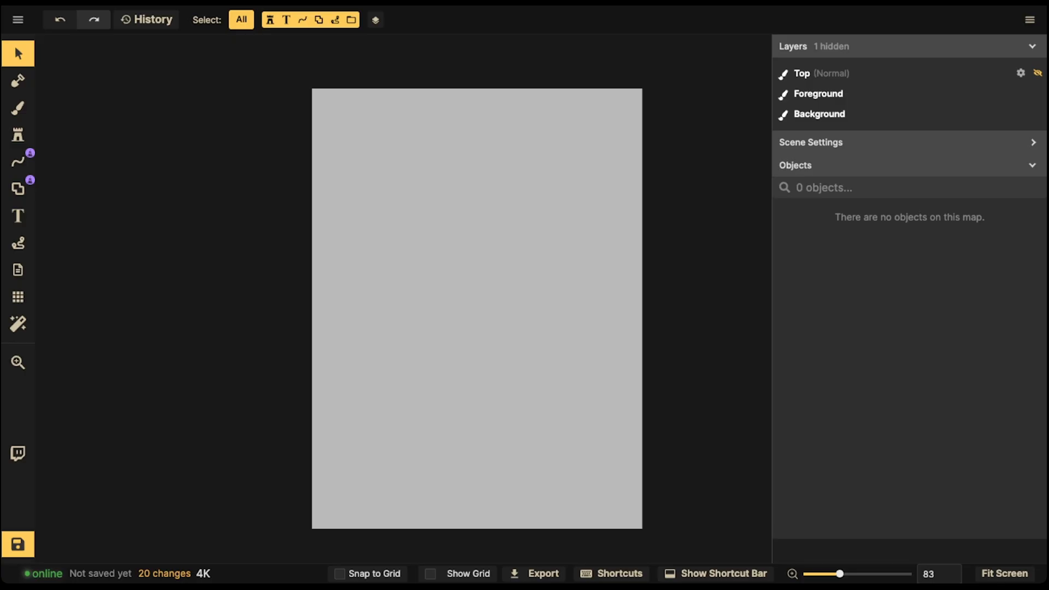
# Show a square grid on the empty map and set it to 15 columns.
pyautogui.scroll(-2, 289, 148)
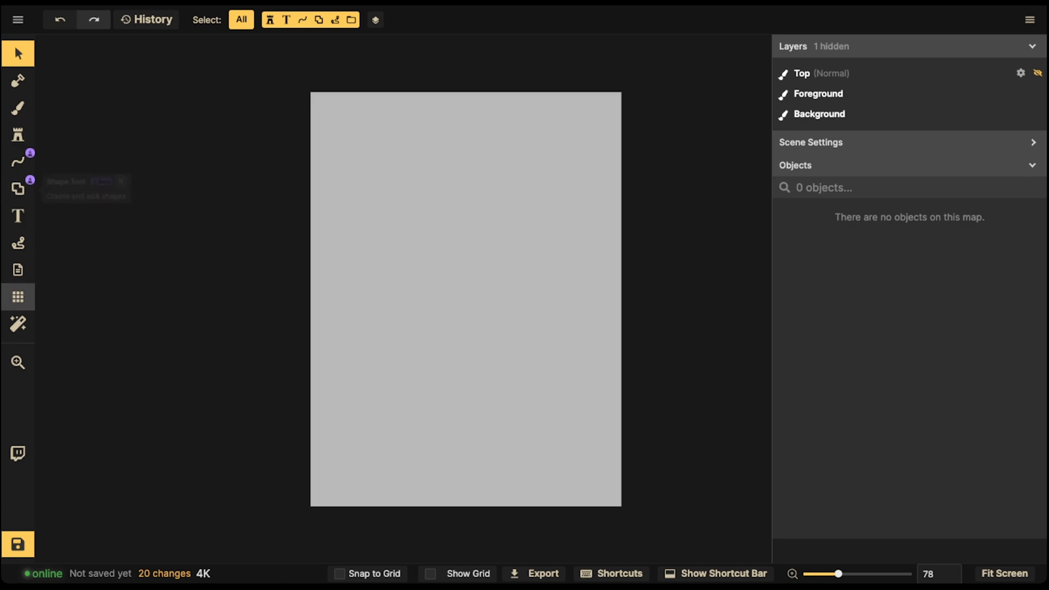
pyautogui.click(18, 296)
pyautogui.click(49, 73)
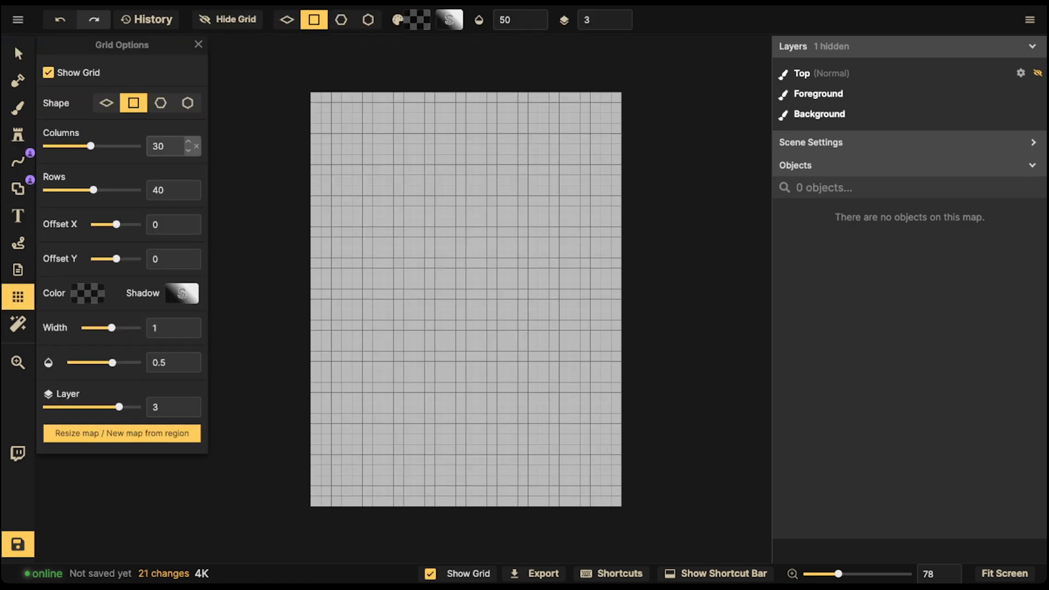
pyautogui.click(153, 146)
pyautogui.press('Delete')
pyautogui.press('Delete')
pyautogui.write('15')
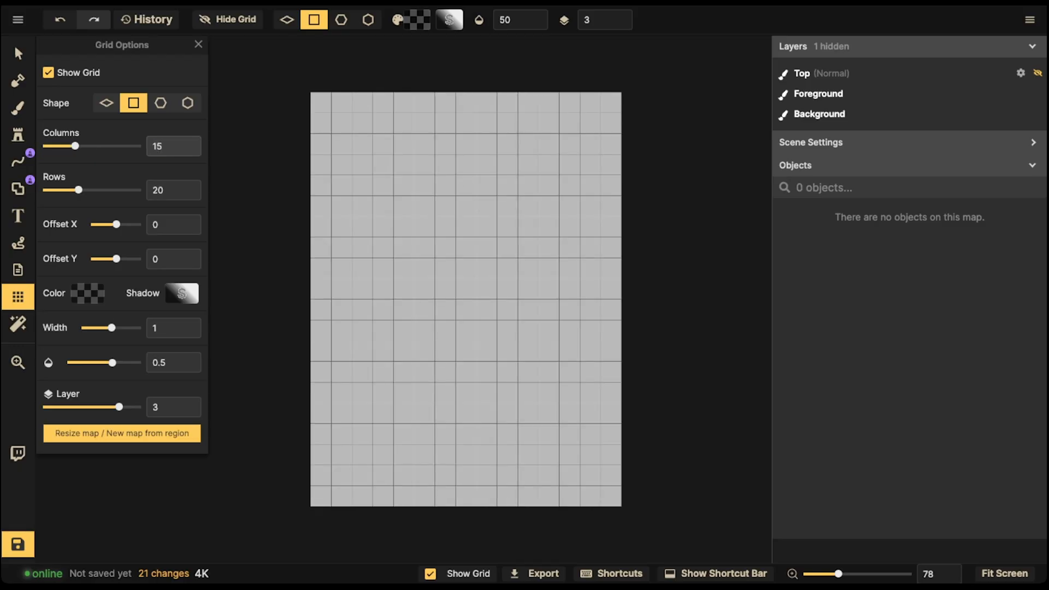
# Browse the Fantasy Battlemaps textures for a stone floor and choose Rough Stone Path for the background brush.
pyautogui.scroll(5, 396, 261)
pyautogui.scroll(-2, 401, 261)
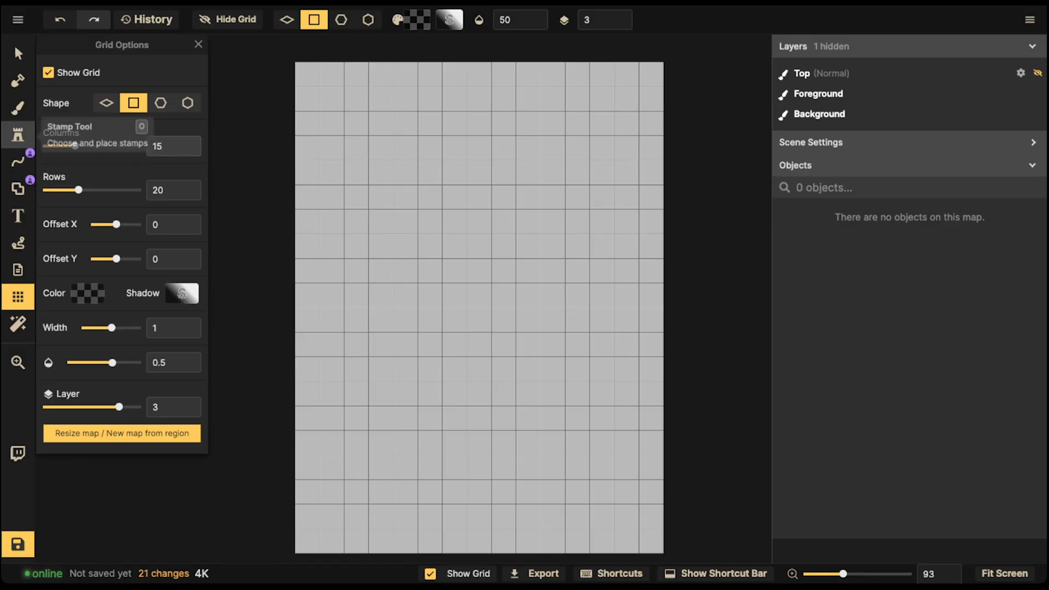
pyautogui.click(18, 108)
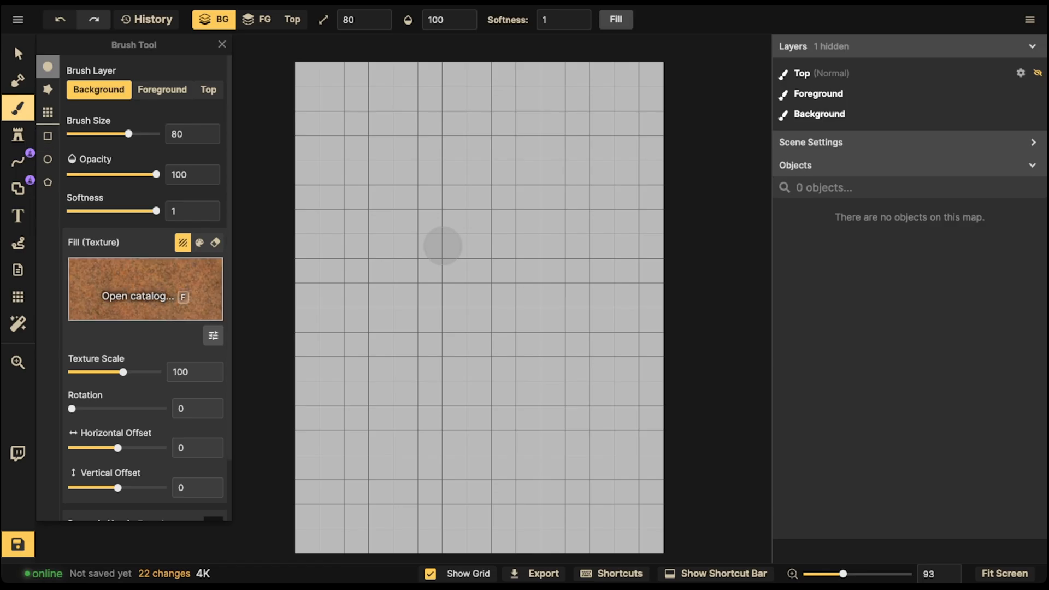
pyautogui.press('f')
pyautogui.scroll(-3, 443, 246)
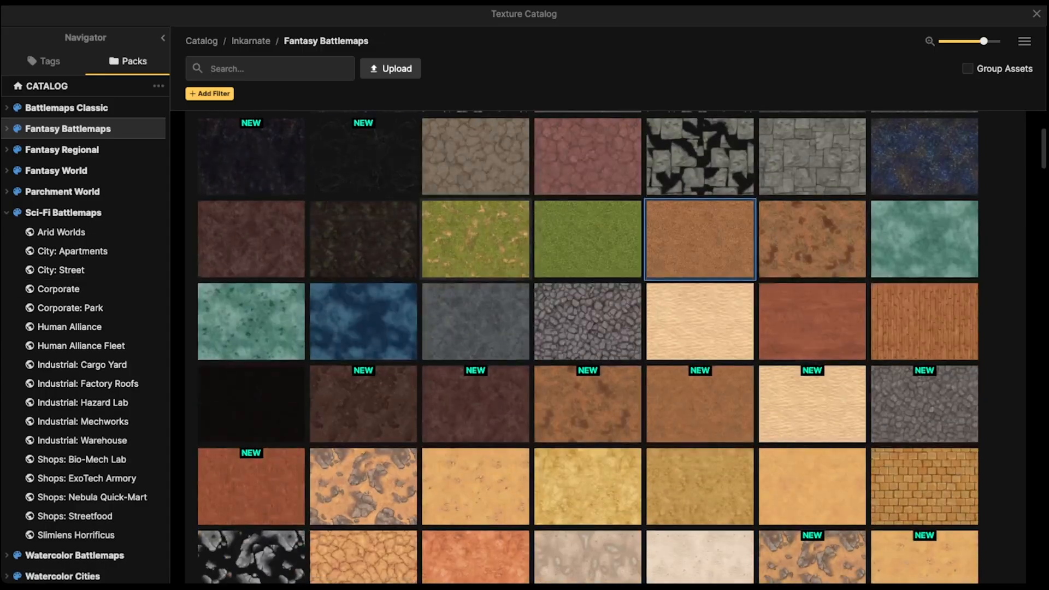
pyautogui.scroll(3, 251, 202)
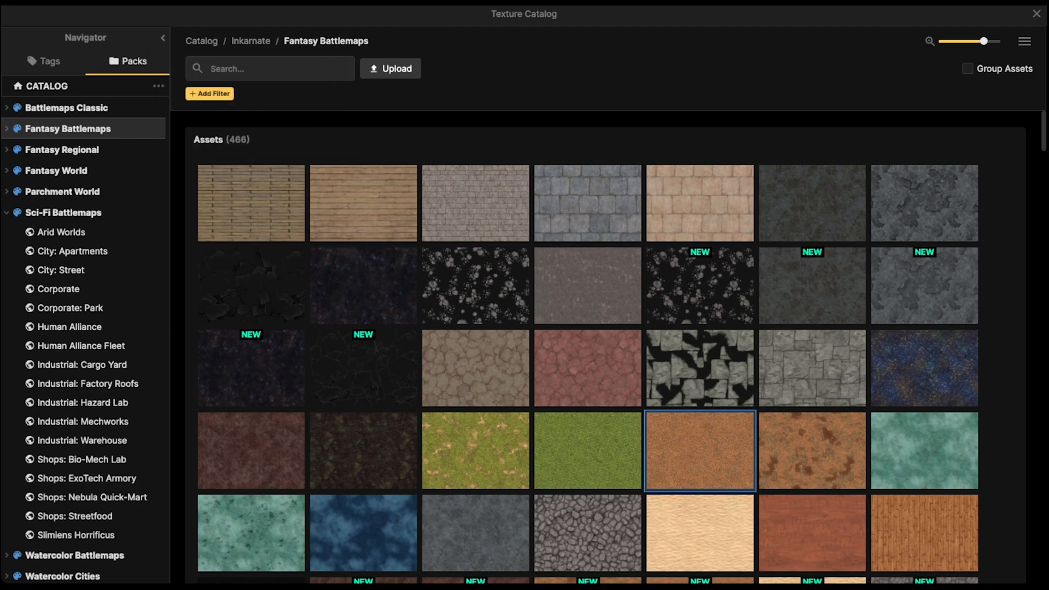
pyautogui.scroll(-3, 363, 284)
pyautogui.scroll(-6, 475, 328)
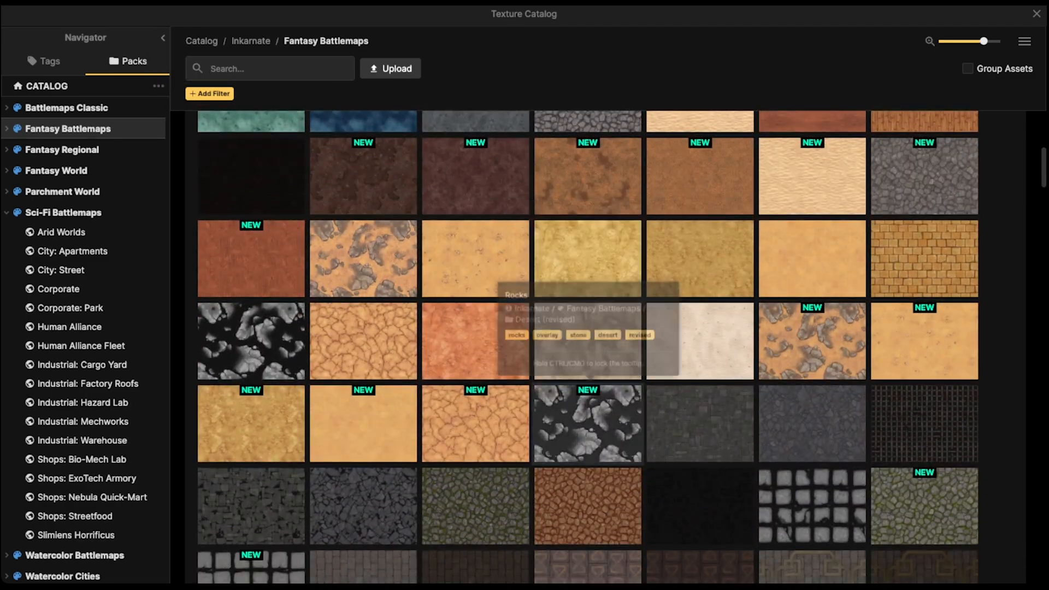
pyautogui.scroll(-5, 587, 317)
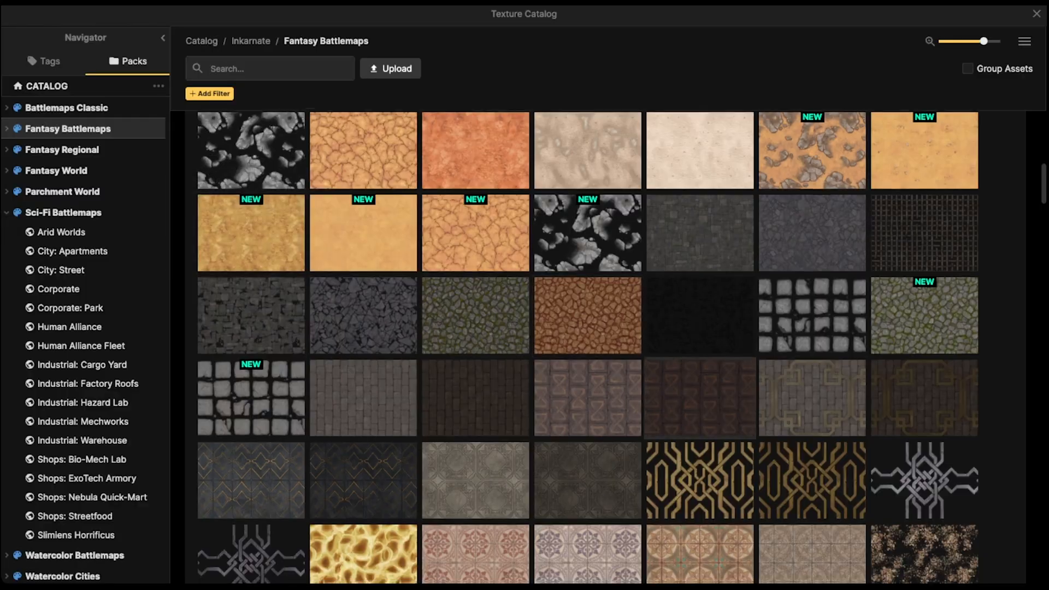
pyautogui.scroll(-2, 251, 230)
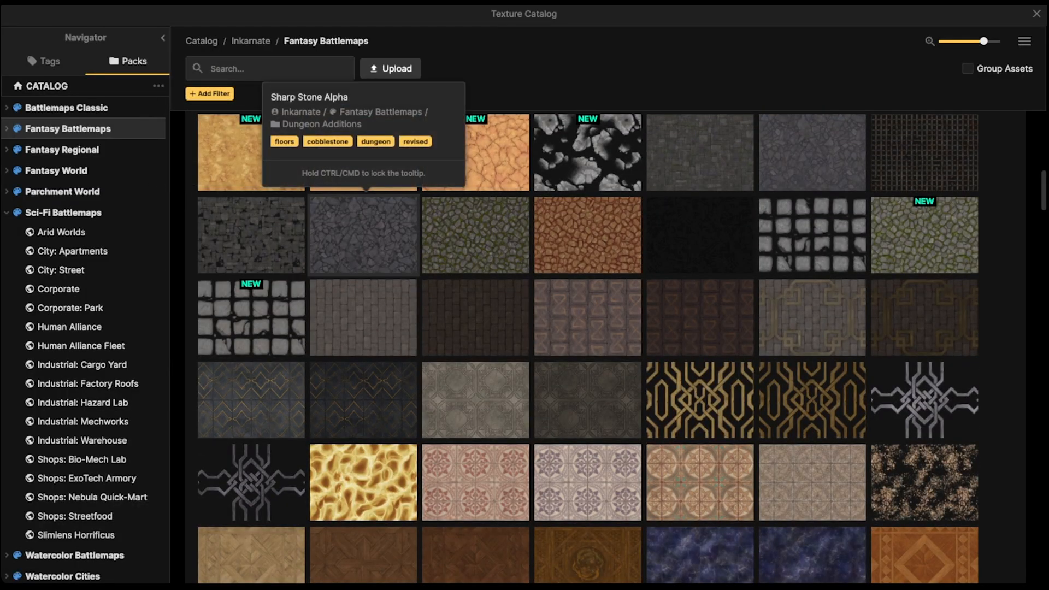
pyautogui.scroll(8, 284, 268)
pyautogui.scroll(-7, 322, 344)
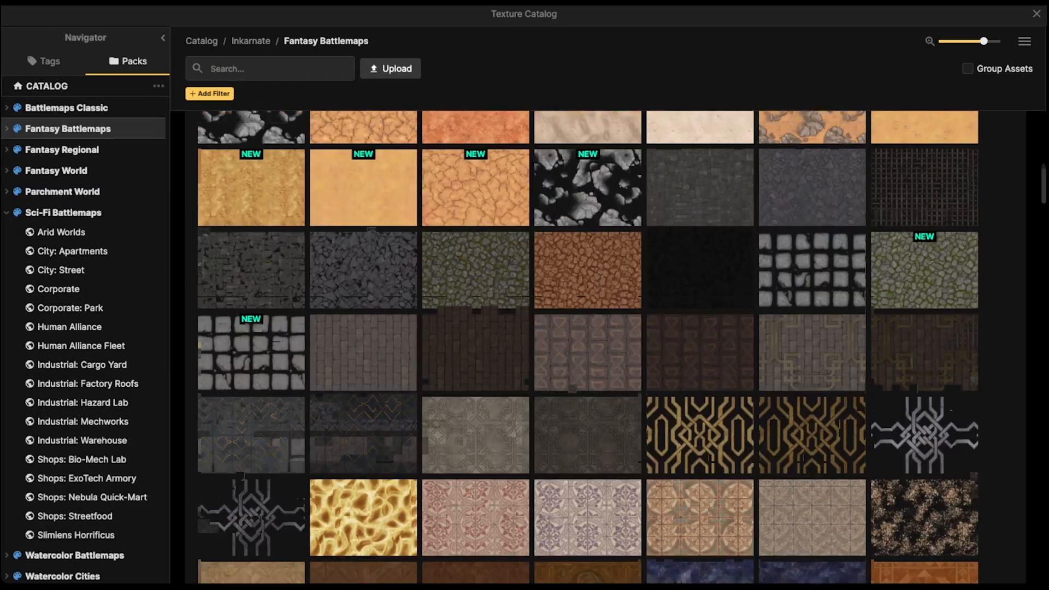
pyautogui.moveTo(251, 257)
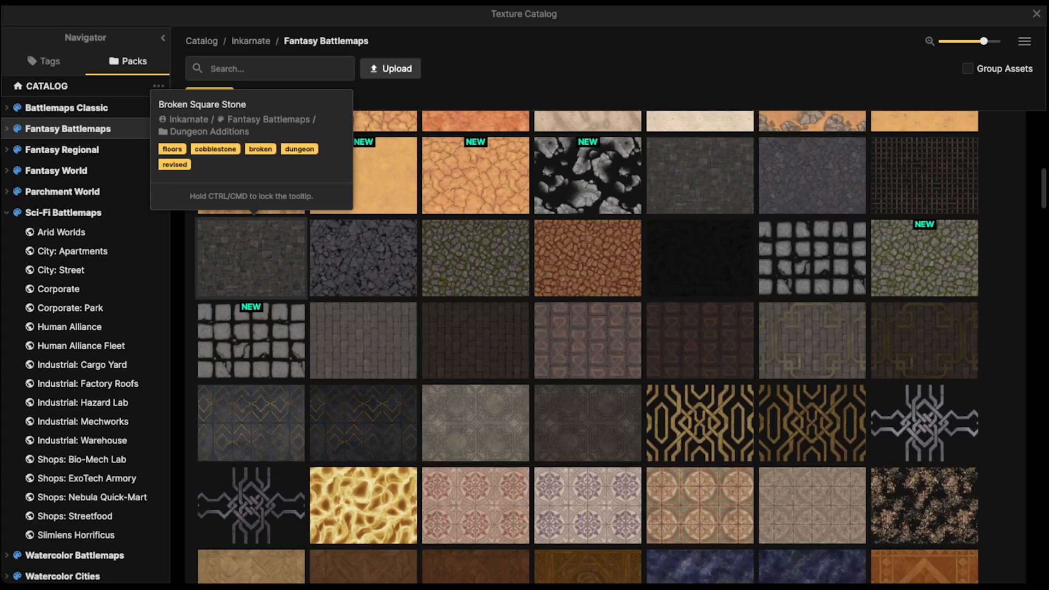
pyautogui.moveTo(587, 338)
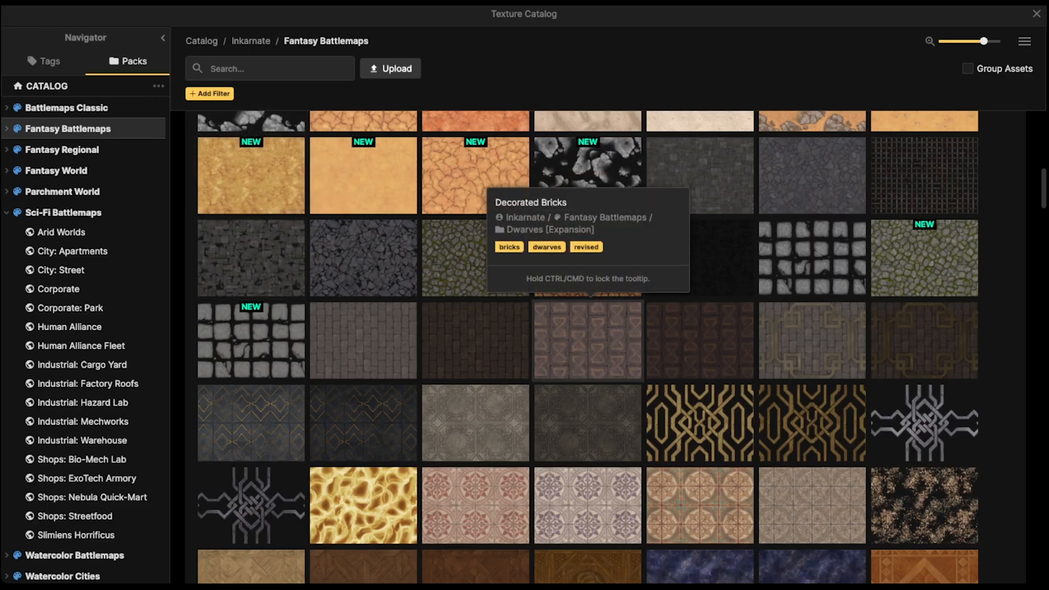
pyautogui.scroll(-5, 923, 451)
pyautogui.moveTo(475, 332)
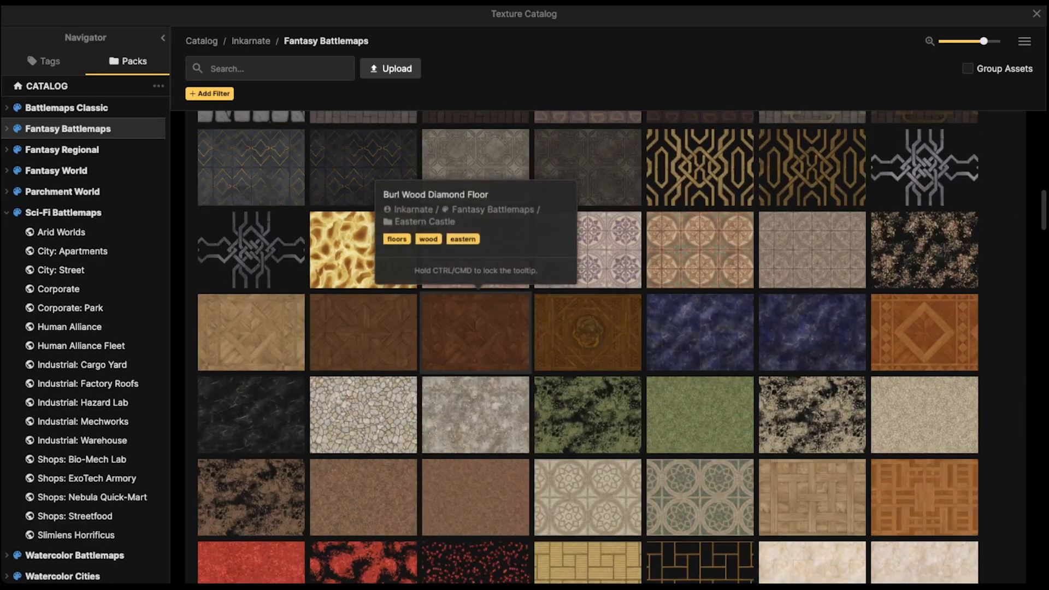
pyautogui.scroll(-5, 587, 249)
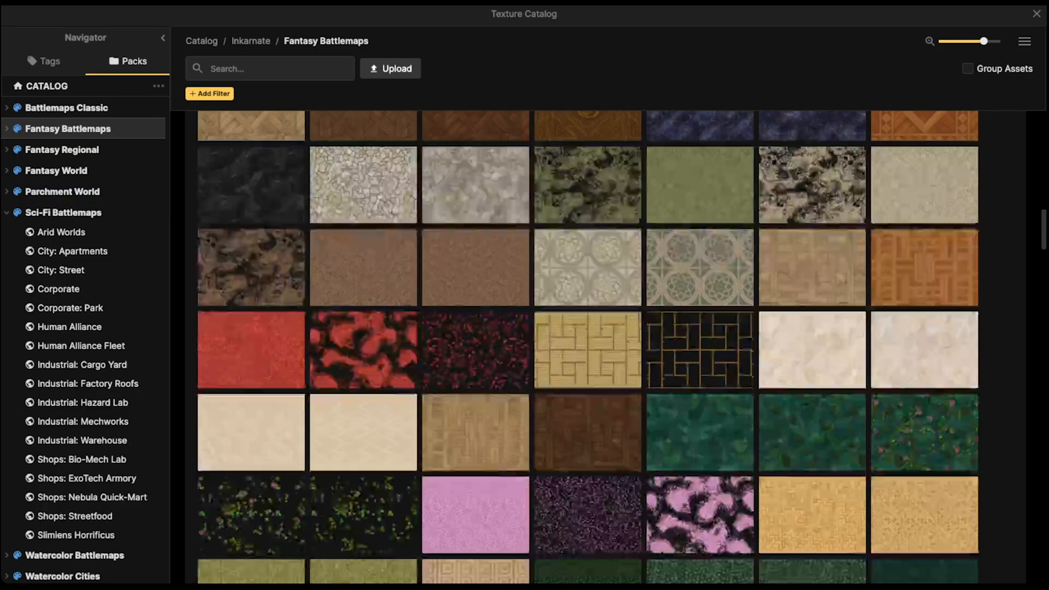
pyautogui.moveTo(363, 183)
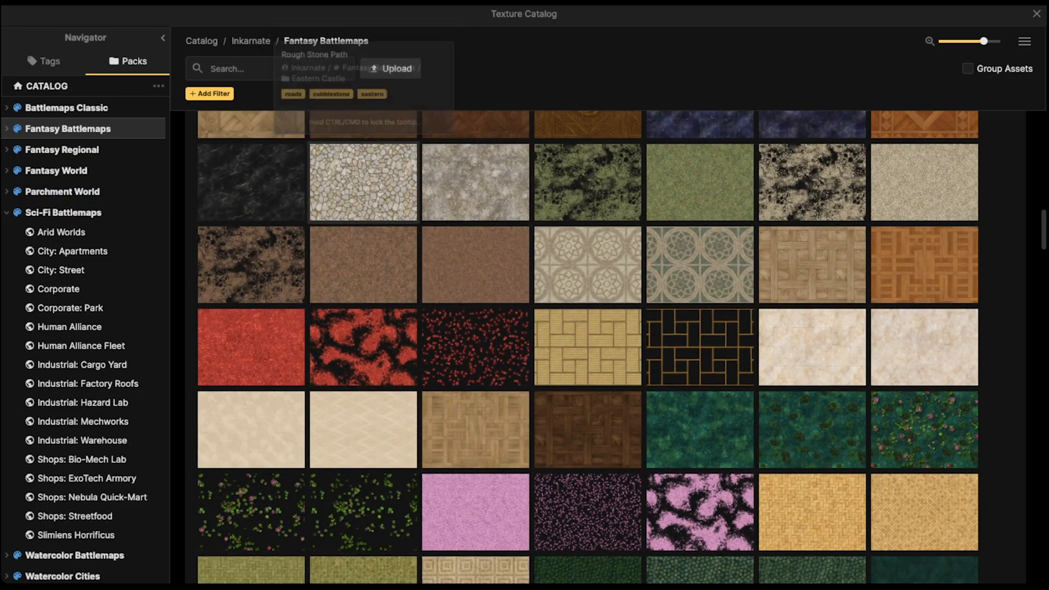
pyautogui.click(365, 184)
pyautogui.scroll(-1, 400, 224)
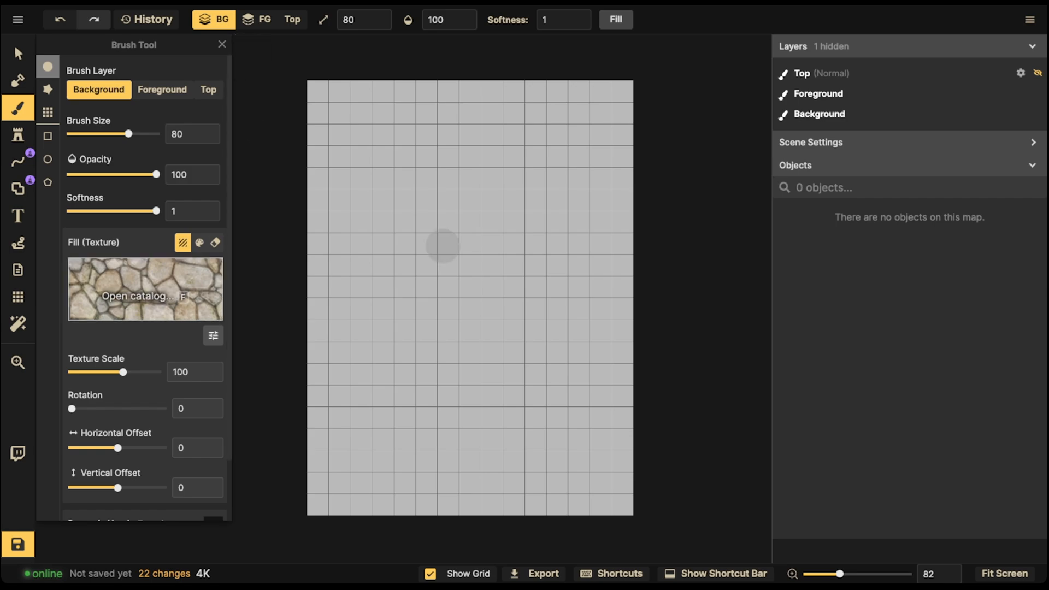
# Check the name of the chosen cobblestone texture in the texture catalog and pick Rough Stone Path again.
pyautogui.click(222, 44)
pyautogui.click(18, 108)
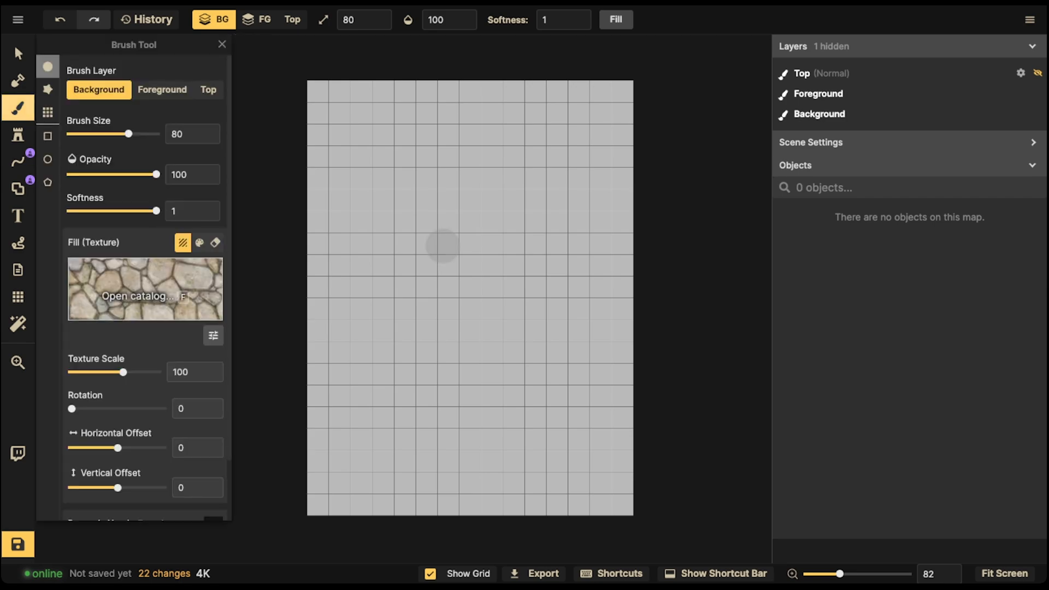
pyautogui.click(146, 289)
pyautogui.moveTo(363, 182)
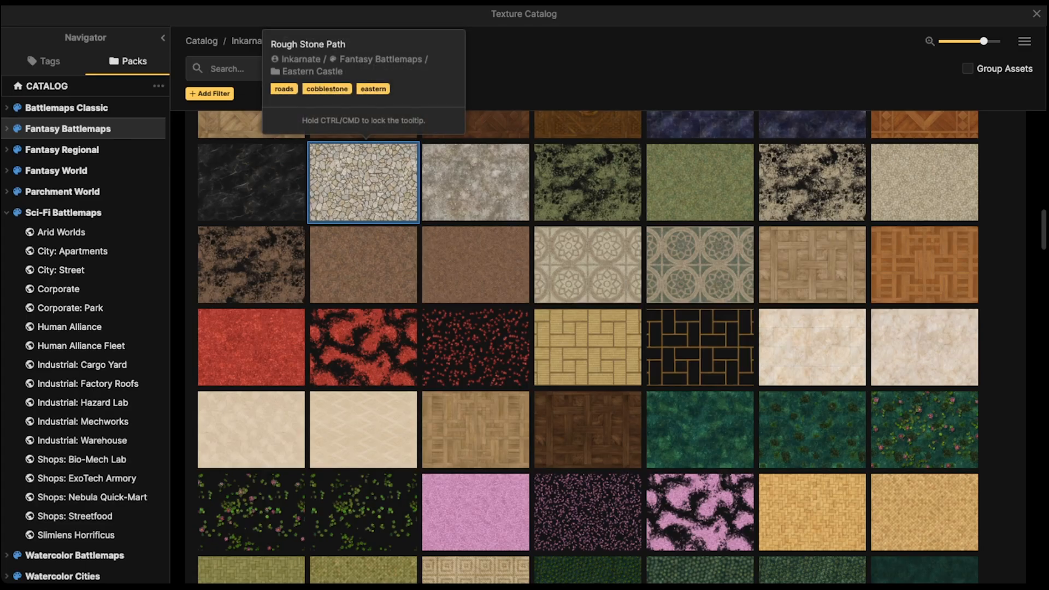
pyautogui.click(363, 182)
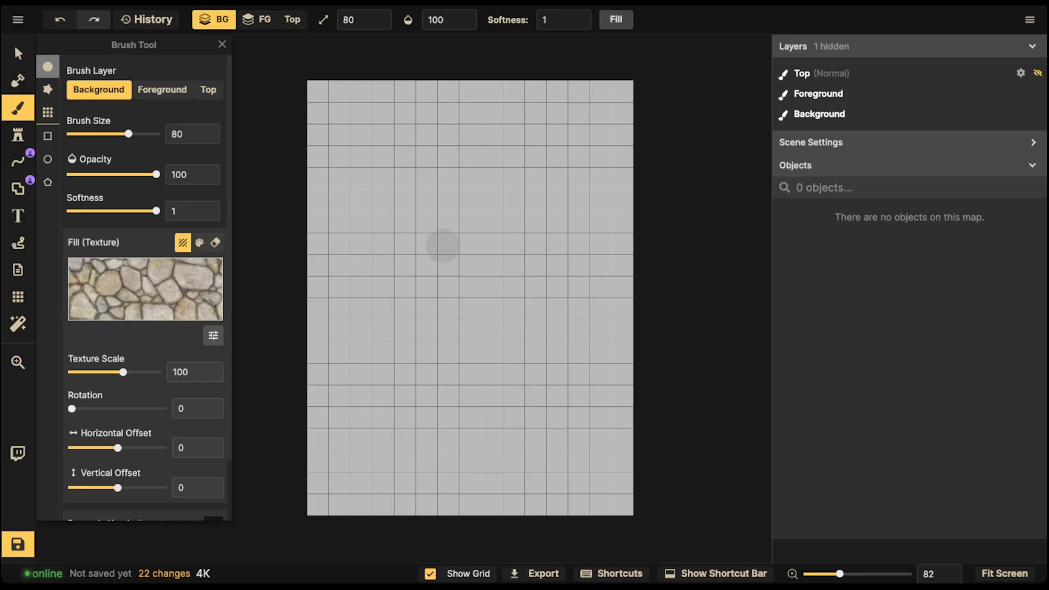
# Set the stone texture's saturation to 0 and brightness to 33, with a texture scale of 203.48.
pyautogui.click(213, 336)
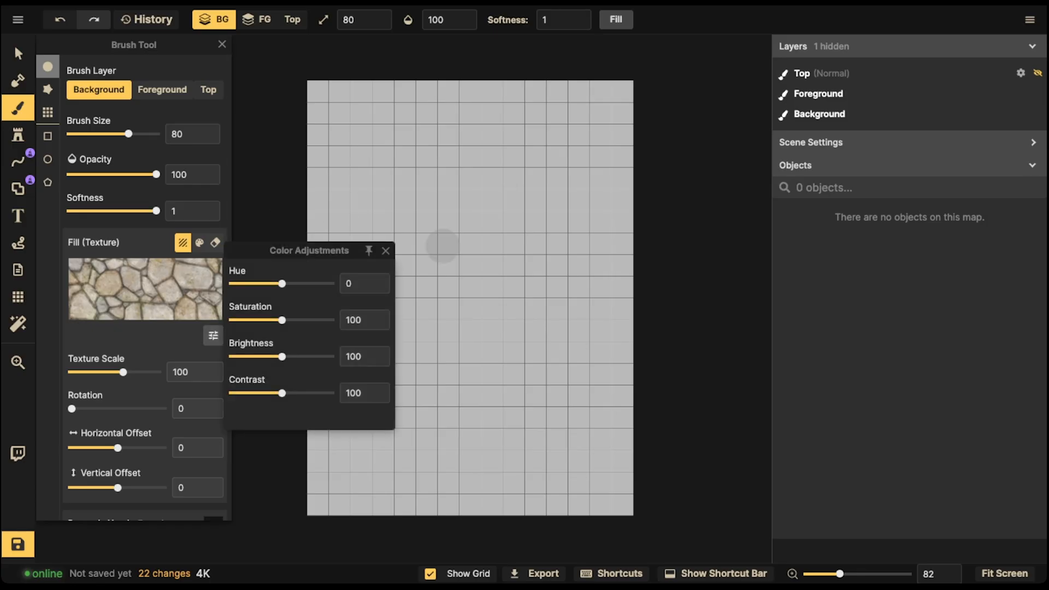
pyautogui.moveTo(282, 320); pyautogui.dragTo(232, 320)
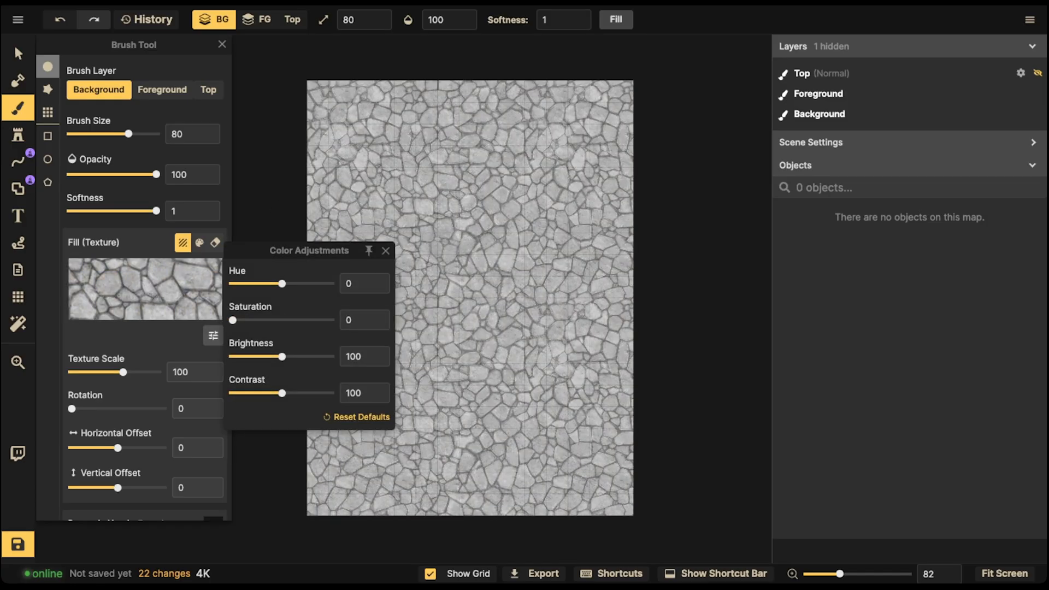
pyautogui.moveTo(282, 357); pyautogui.dragTo(248, 356)
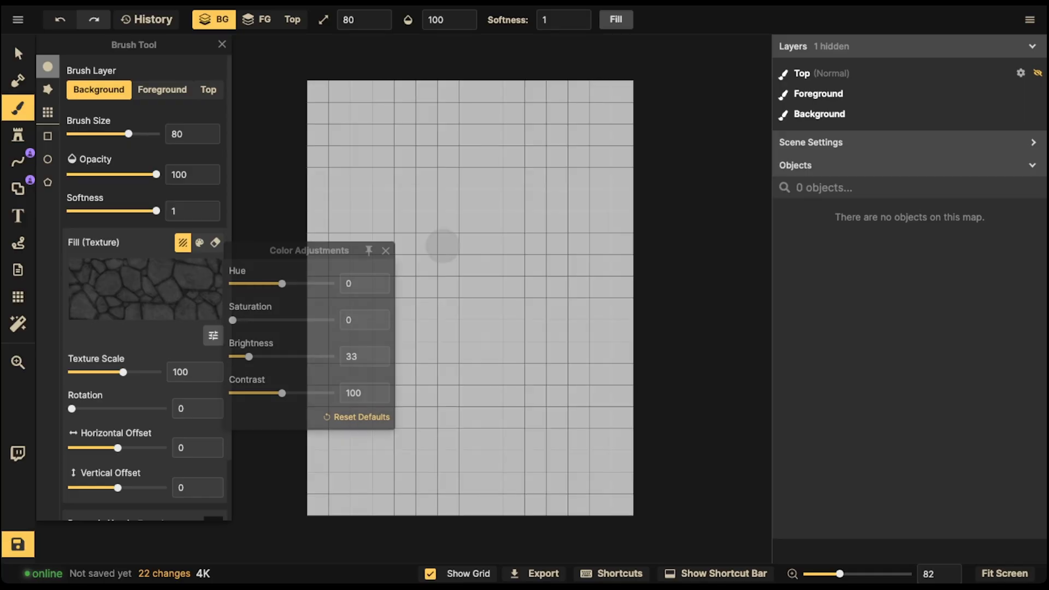
pyautogui.moveTo(123, 372); pyautogui.dragTo(138, 372)
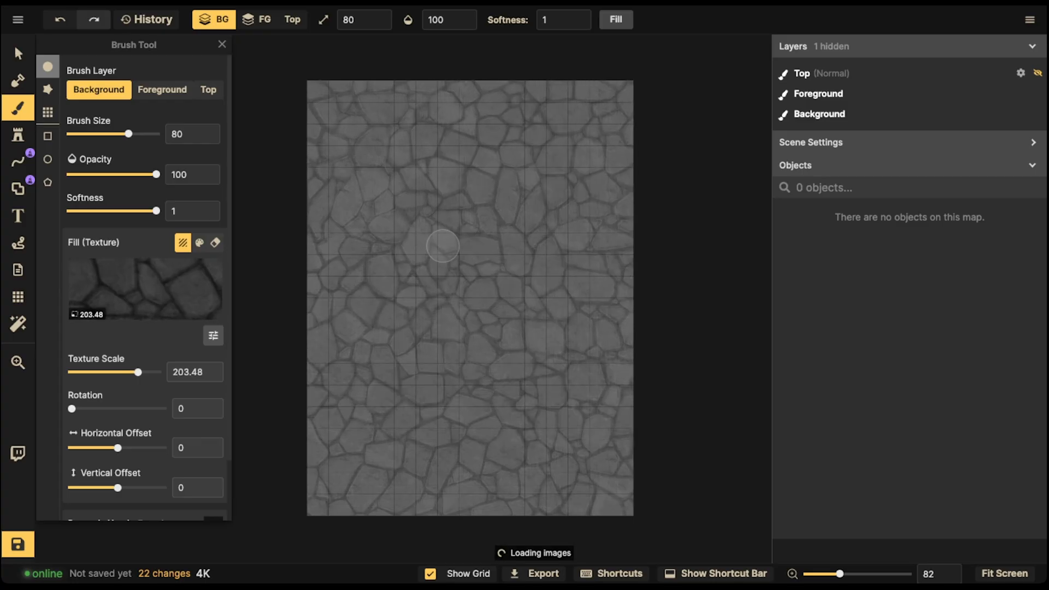
# Paint the lower eight grid rows of the background with the dark stone texture, using the grid brush at size 80.
pyautogui.click(47, 112)
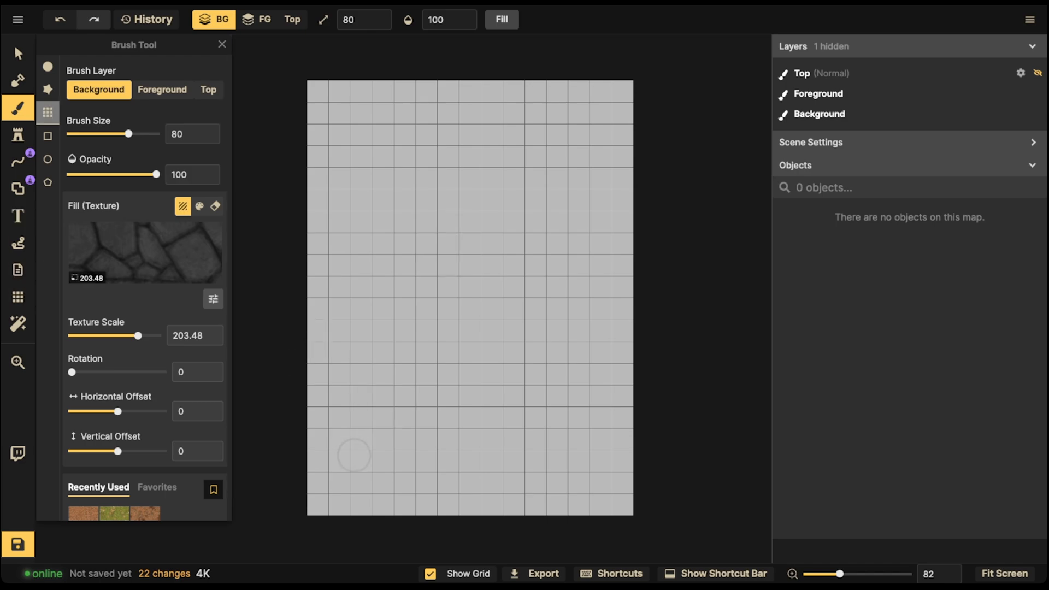
pyautogui.moveTo(351, 461)
pyautogui.mouseDown()
pyautogui.moveTo(471, 480)
pyautogui.moveTo(628, 483)
pyautogui.moveTo(325, 494)
pyautogui.moveTo(327, 447)
pyautogui.moveTo(579, 458)
pyautogui.moveTo(611, 426)
pyautogui.moveTo(373, 429)
pyautogui.moveTo(328, 407)
pyautogui.moveTo(622, 401)
pyautogui.moveTo(437, 385)
pyautogui.moveTo(503, 406)
pyautogui.mouseUp()
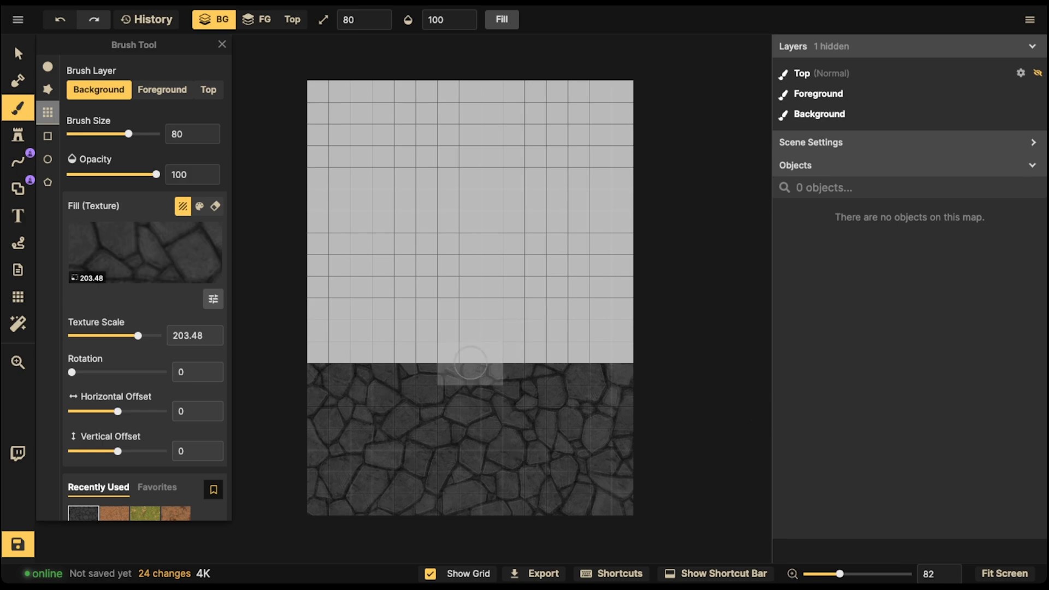
pyautogui.moveTo(361, 363)
pyautogui.mouseDown()
pyautogui.moveTo(331, 361)
pyautogui.moveTo(541, 367)
pyautogui.moveTo(524, 363)
pyautogui.mouseUp()
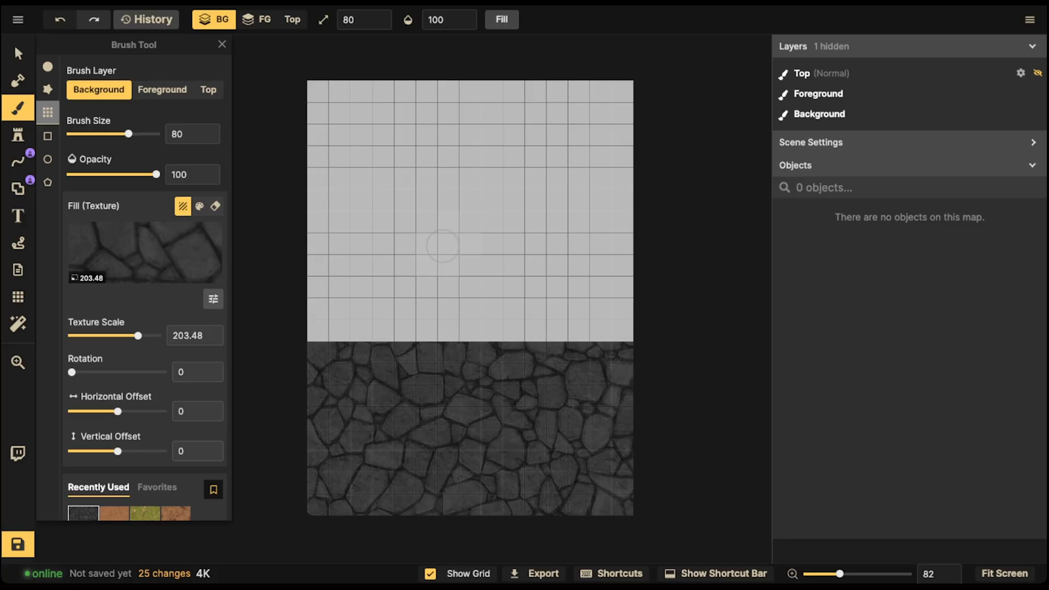
# Switch the free-draw Line tool's stroke type from color to stamp.
pyautogui.click(18, 161)
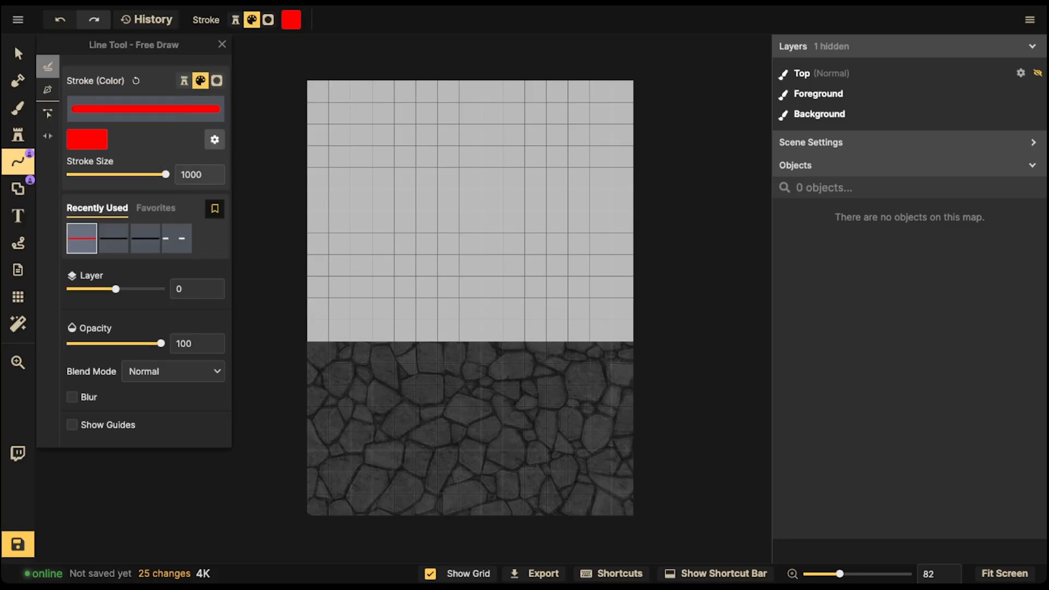
pyautogui.click(184, 81)
pyautogui.click(145, 109)
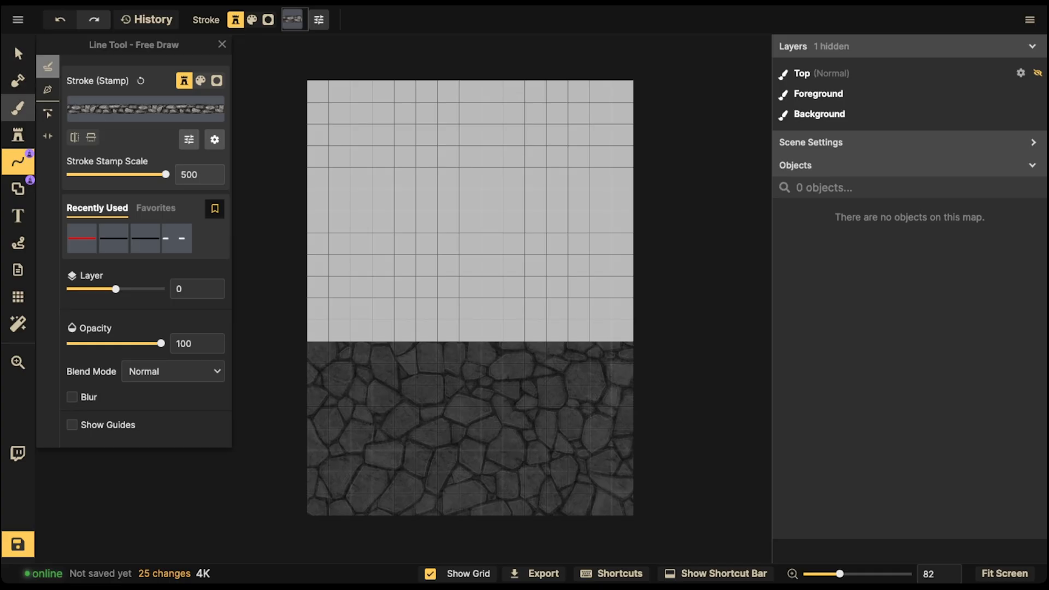
# View the texture catalog for the background brush without choosing a new texture.
pyautogui.click(18, 107)
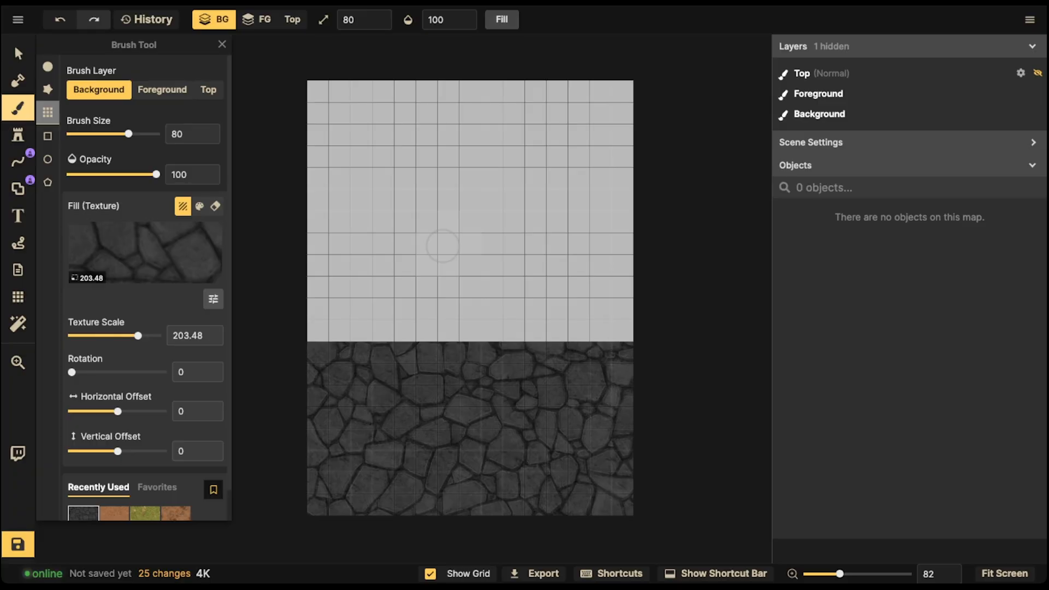
pyautogui.click(145, 252)
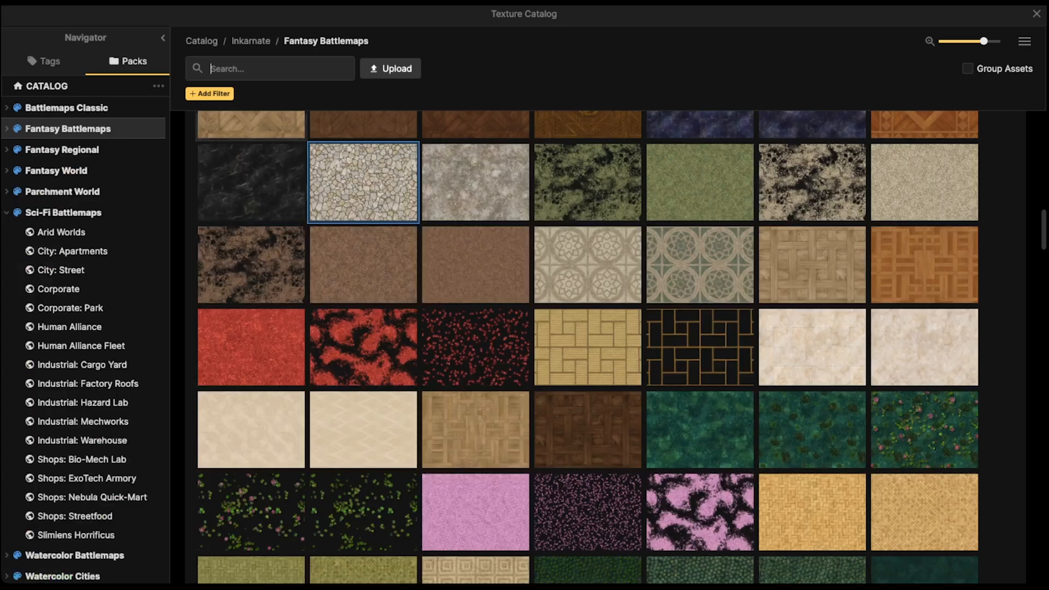
pyautogui.press('Escape')
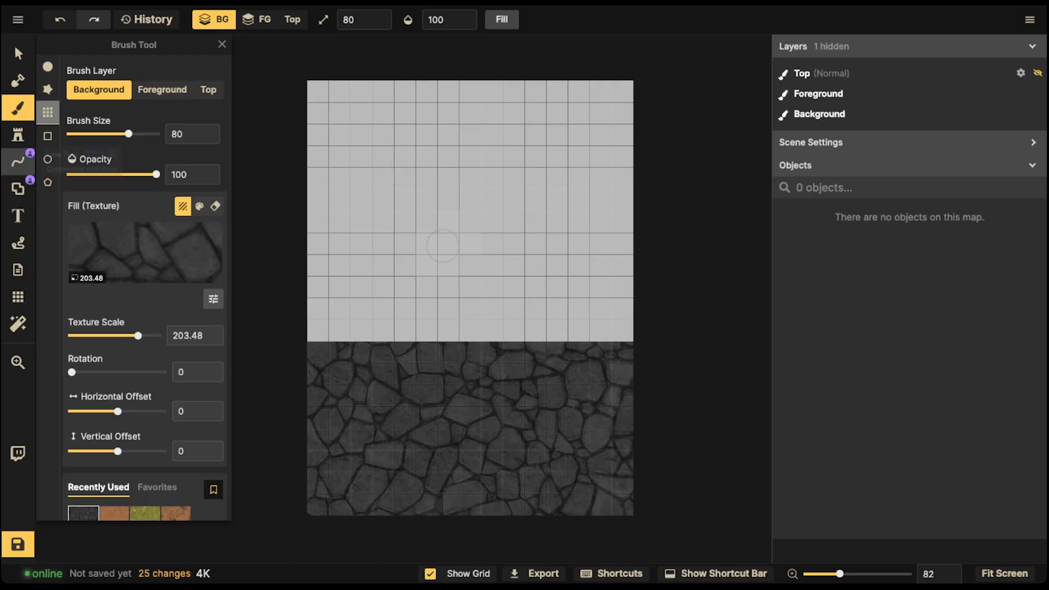
# Search the Fantasy Battlemaps stamp catalog for "orc" and leave the catalog without picking a stamp.
pyautogui.click(18, 135)
pyautogui.write('f')
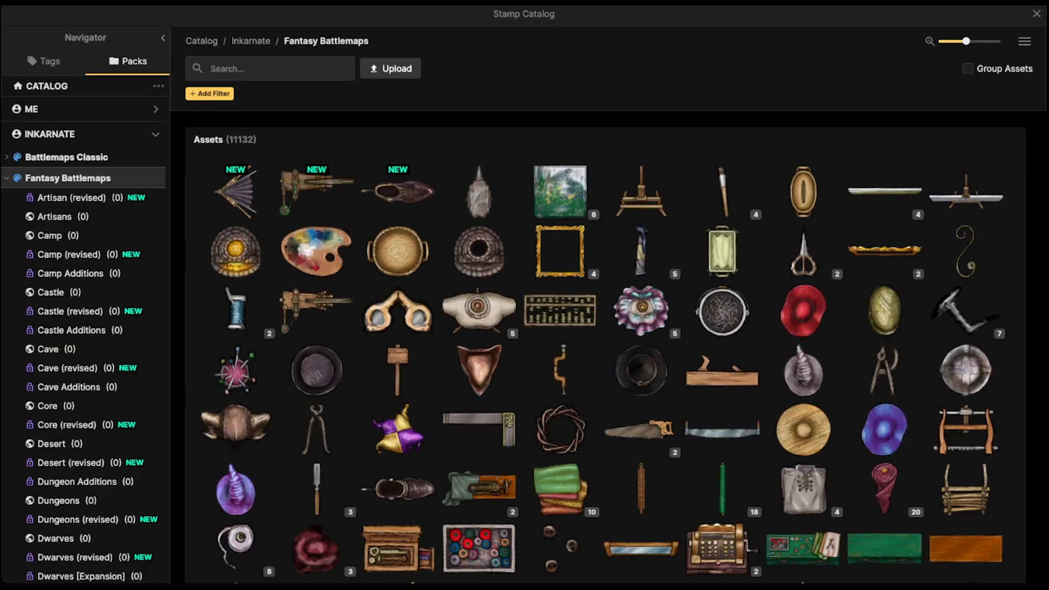
pyautogui.write('orc')
pyautogui.press('BackSpace')
pyautogui.press('BackSpace')
pyautogui.press('BackSpace')
pyautogui.write('orc')
pyautogui.press('Return')
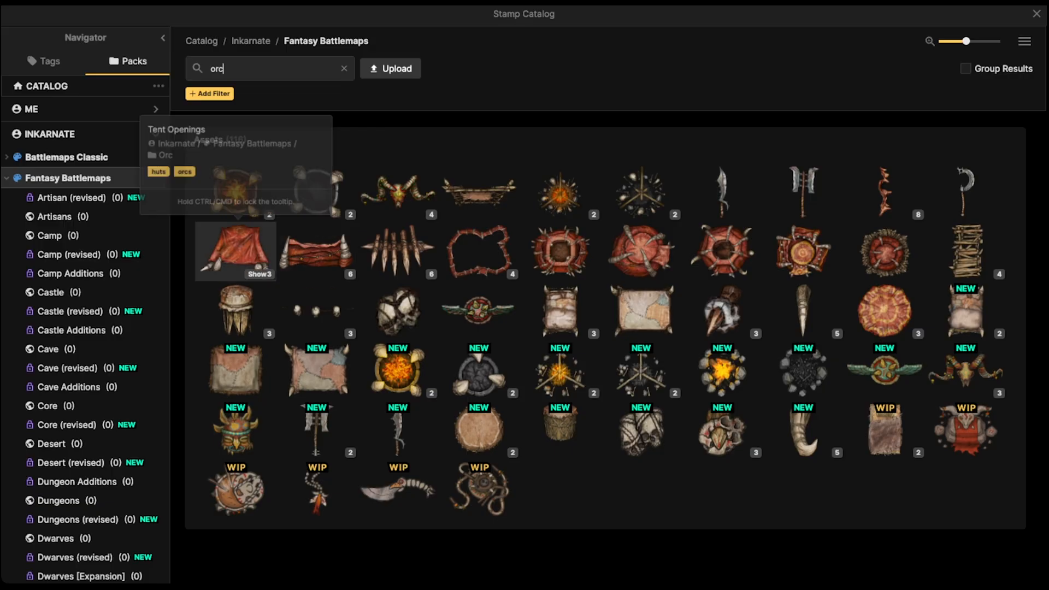
pyautogui.press('Escape')
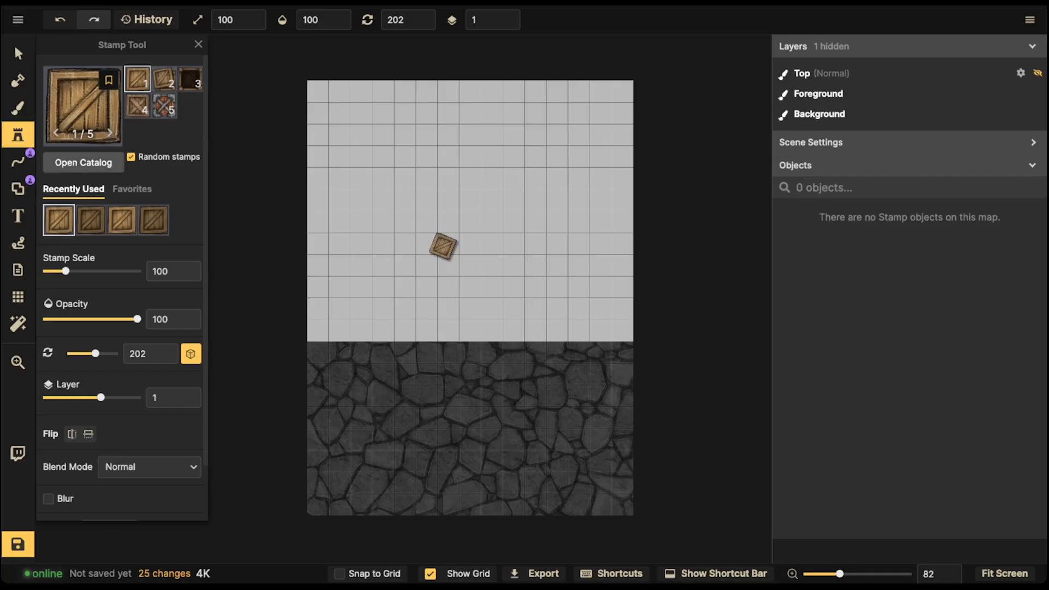
# Choose the Animal Skin Floor texture from the Fantasy Battlemaps Orc pack for the background brush.
pyautogui.click(18, 108)
pyautogui.click(142, 251)
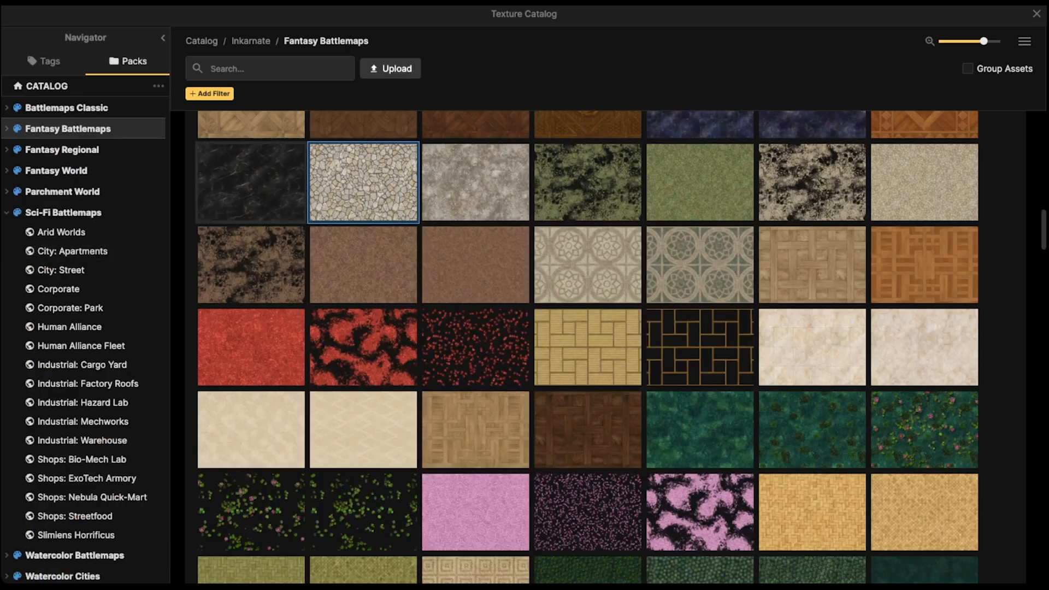
pyautogui.scroll(-1, 82, 333)
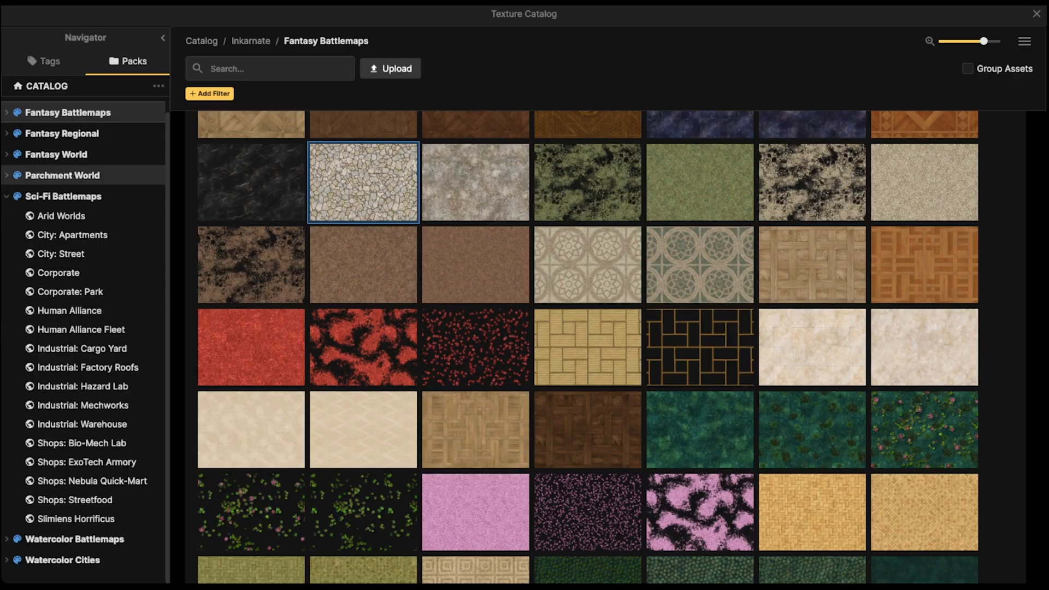
pyautogui.click(68, 113)
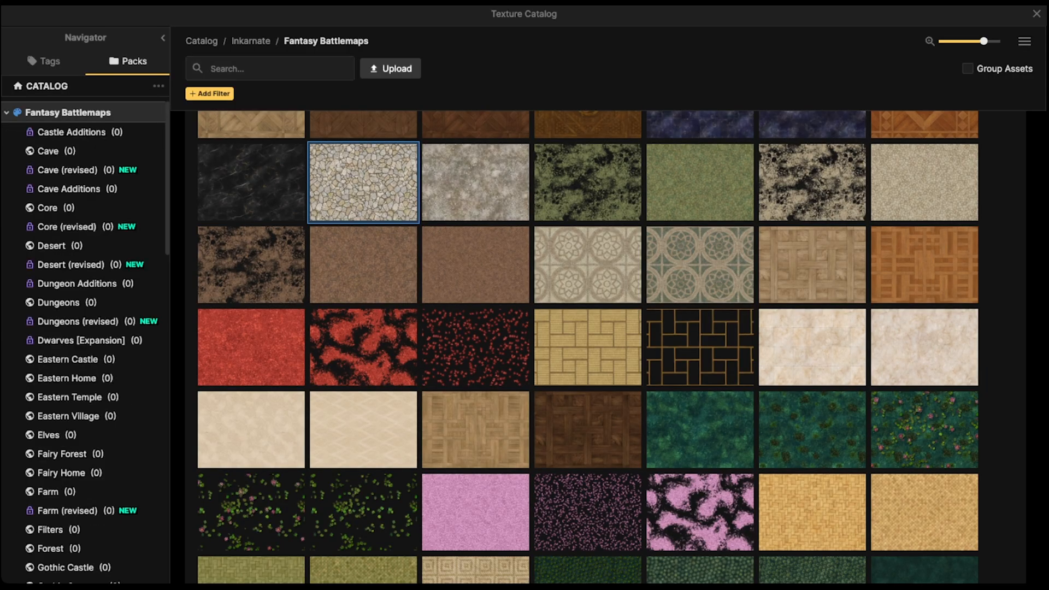
pyautogui.scroll(-7, 85, 339)
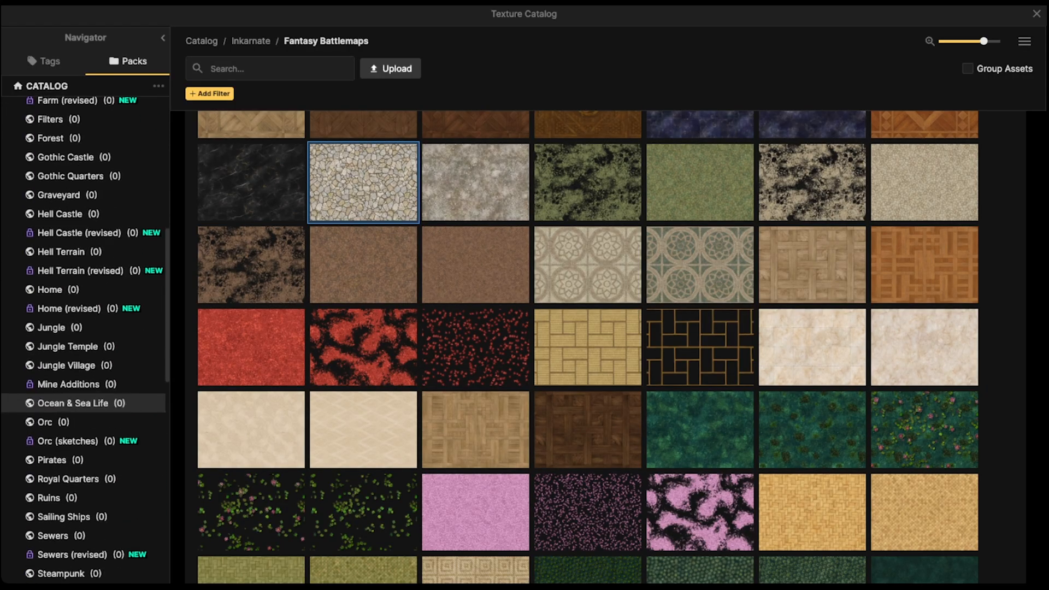
pyautogui.scroll(4, 84, 399)
pyautogui.scroll(-4, 85, 437)
pyautogui.click(47, 442)
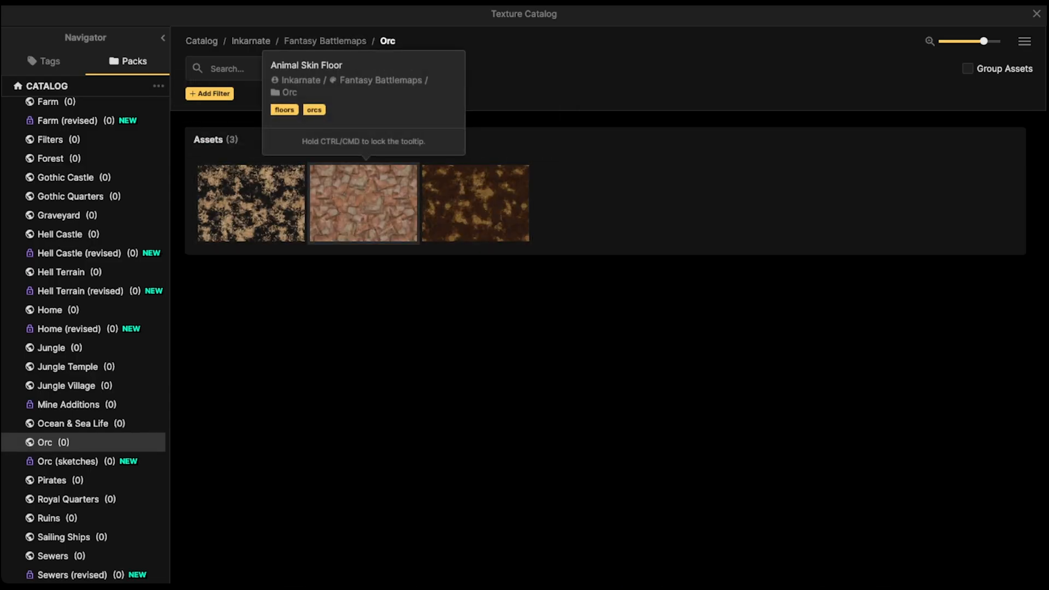
pyautogui.click(363, 203)
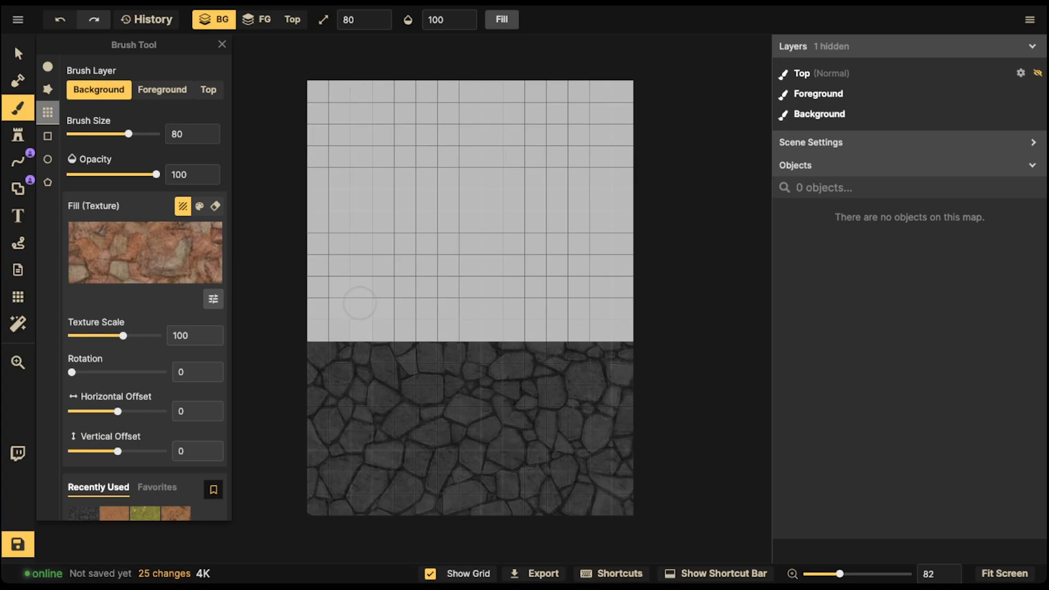
# Paint the upper twelve grid rows of the background with Animal Skin Floor at texture scale 185.45 and rotation 28.
pyautogui.moveTo(340, 309)
pyautogui.mouseDown()
pyautogui.moveTo(402, 323)
pyautogui.moveTo(646, 311)
pyautogui.moveTo(351, 286)
pyautogui.moveTo(665, 231)
pyautogui.moveTo(448, 265)
pyautogui.mouseUp()
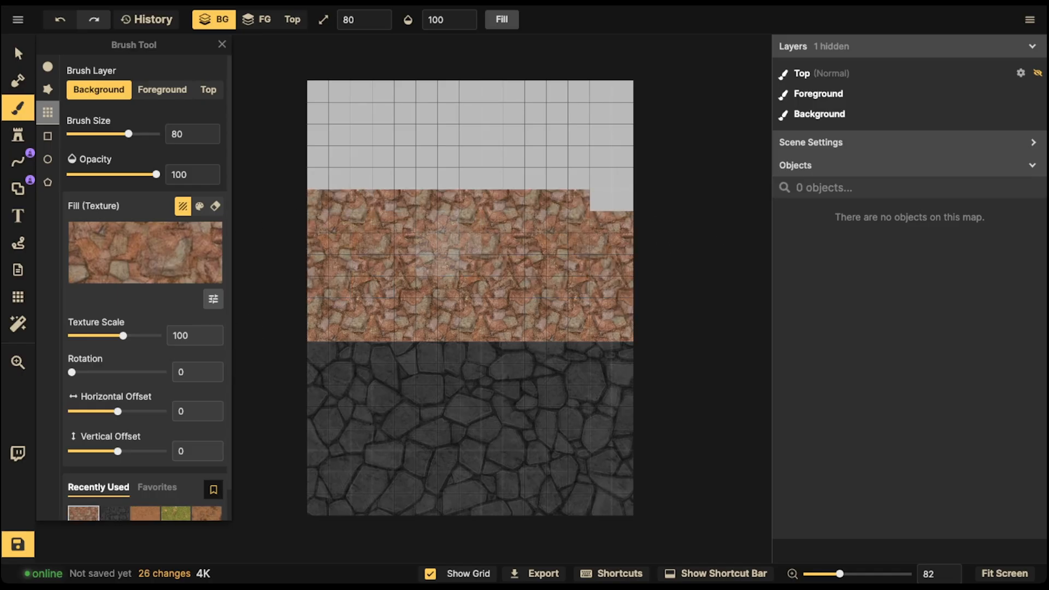
pyautogui.moveTo(123, 336); pyautogui.dragTo(136, 336)
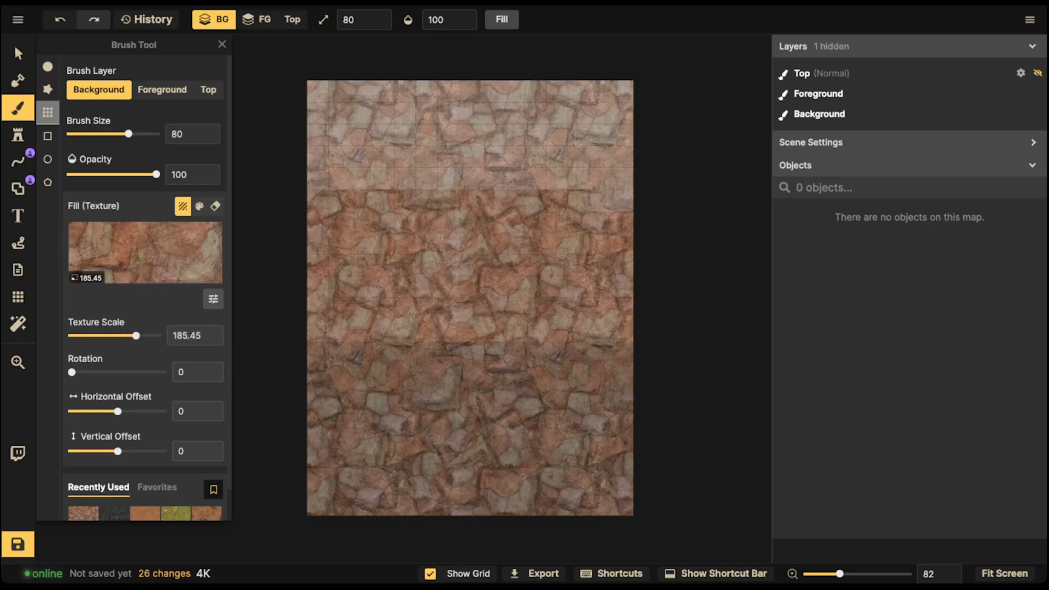
pyautogui.moveTo(72, 372); pyautogui.dragTo(79, 372)
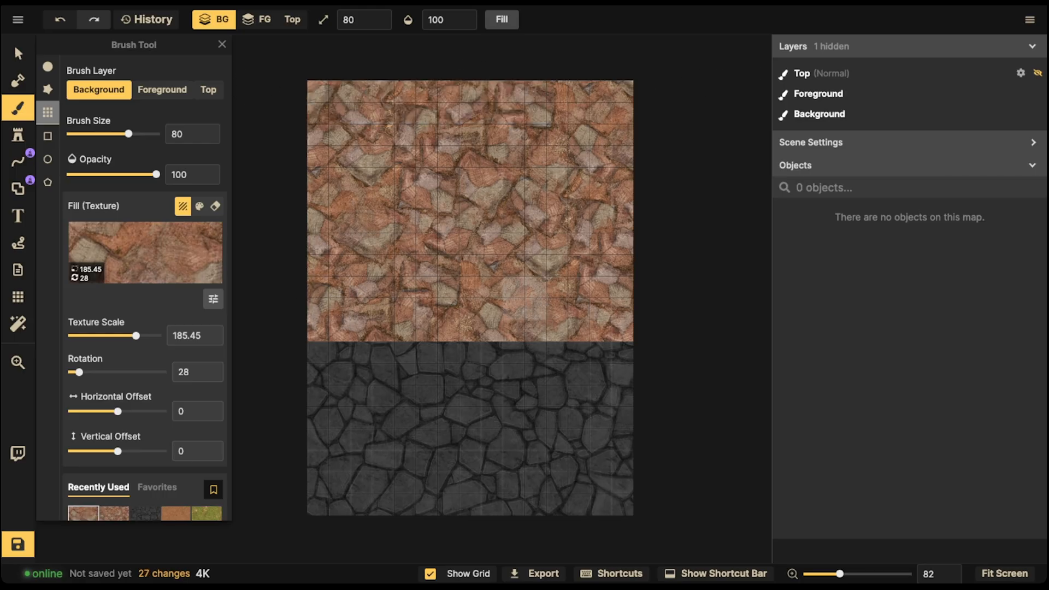
# Search the Orc textures for "dirt", choose Soot Ground, and paint it over the dark stone in the lower eight rows.
pyautogui.click(144, 252)
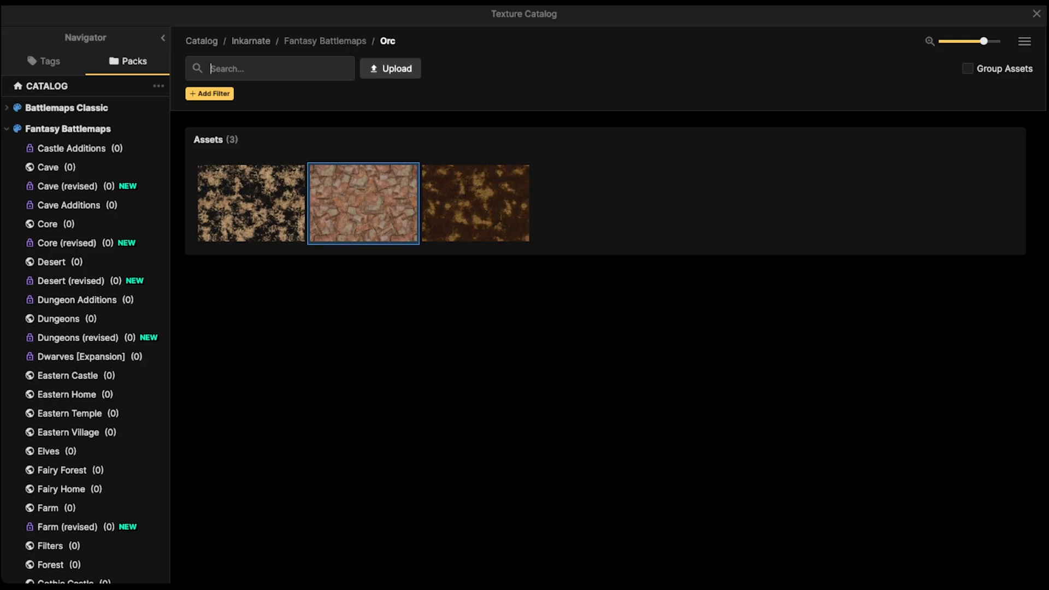
pyautogui.write('dirt')
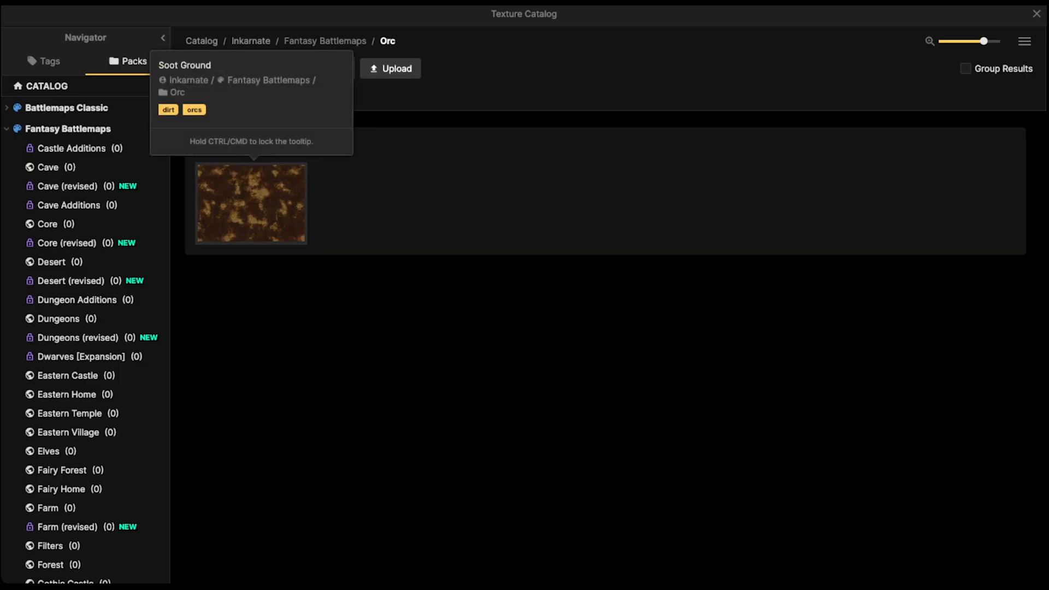
pyautogui.click(251, 204)
pyautogui.moveTo(328, 377)
pyautogui.mouseDown()
pyautogui.moveTo(456, 377)
pyautogui.moveTo(285, 391)
pyautogui.moveTo(236, 499)
pyautogui.moveTo(463, 465)
pyautogui.moveTo(328, 439)
pyautogui.moveTo(525, 417)
pyautogui.moveTo(502, 406)
pyautogui.mouseUp()
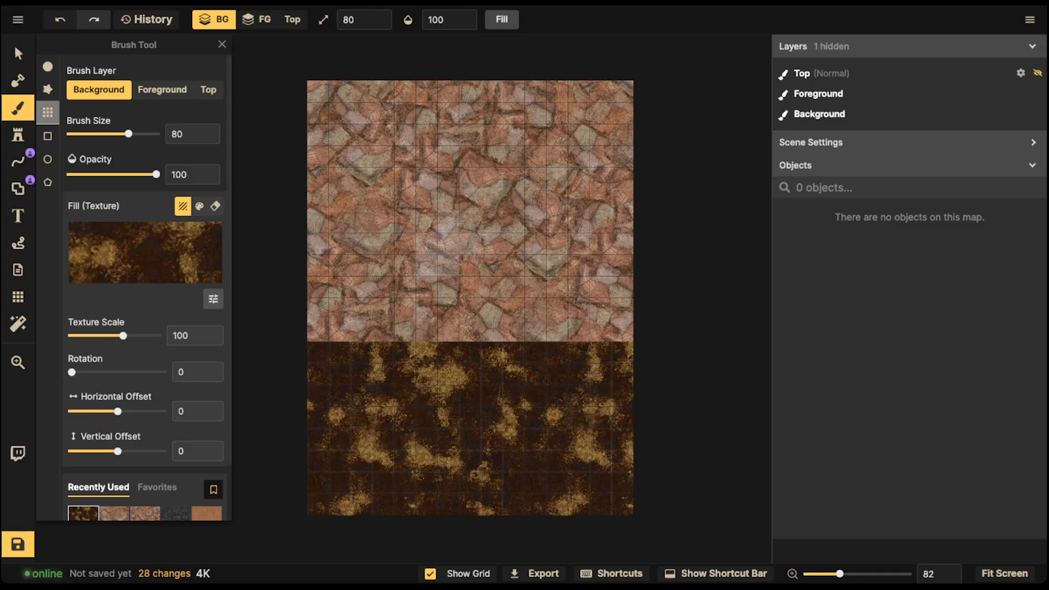
# View the Orc path stamps for the Line tool's stroke, keeping the current stroke stamp.
pyautogui.click(18, 162)
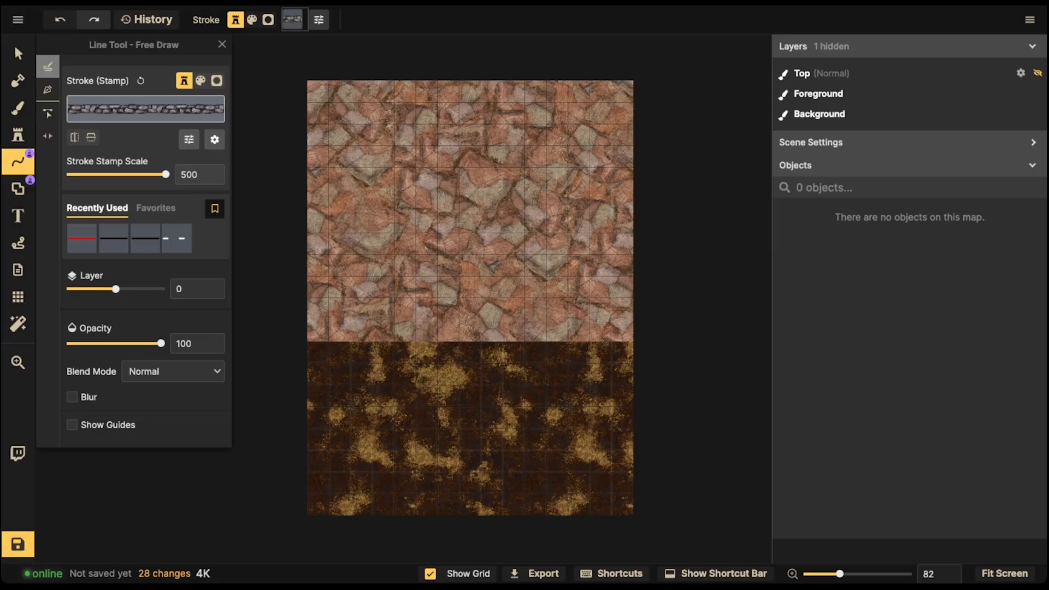
pyautogui.click(145, 109)
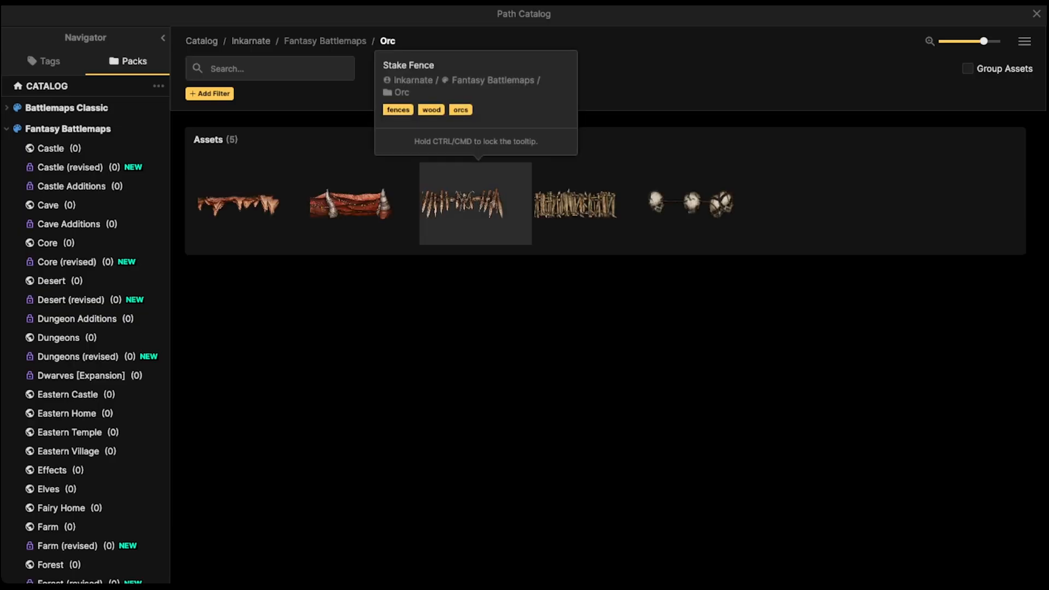
pyautogui.click(364, 203)
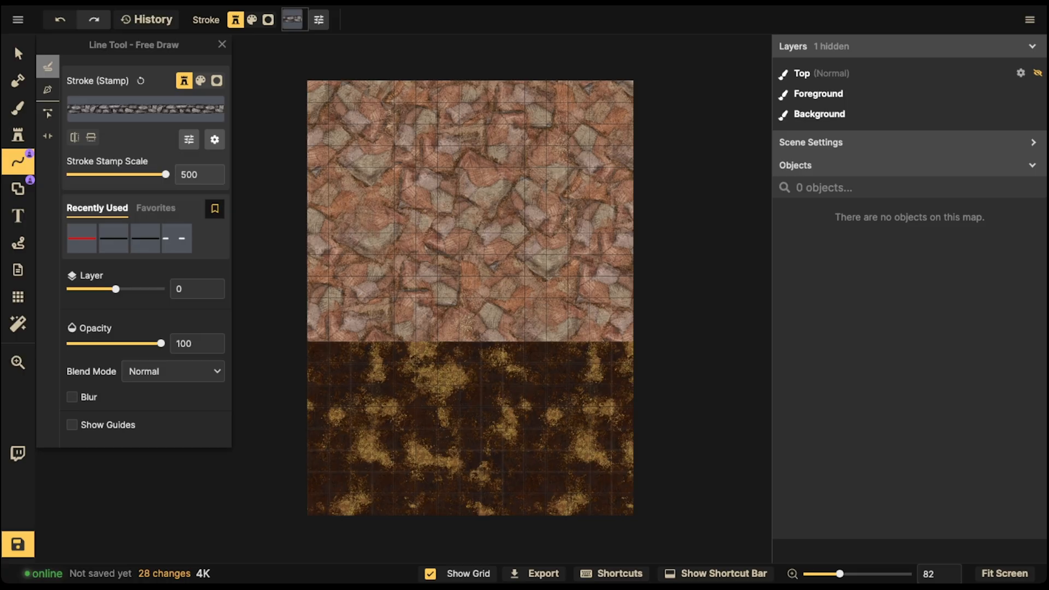
# Hide the map grid and return to the Select tool.
pyautogui.click(18, 297)
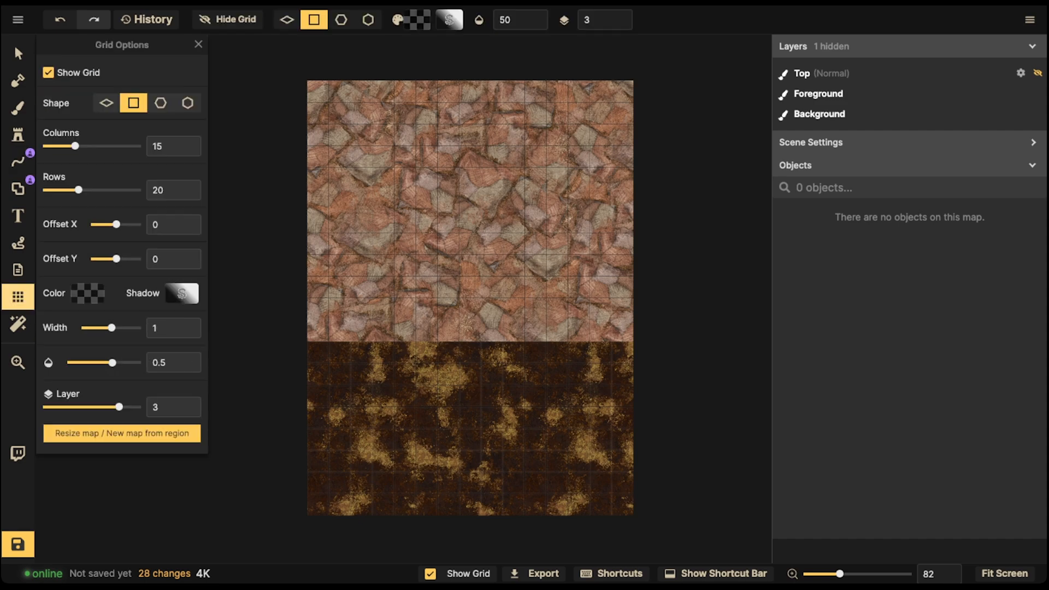
pyautogui.click(48, 72)
pyautogui.click(18, 53)
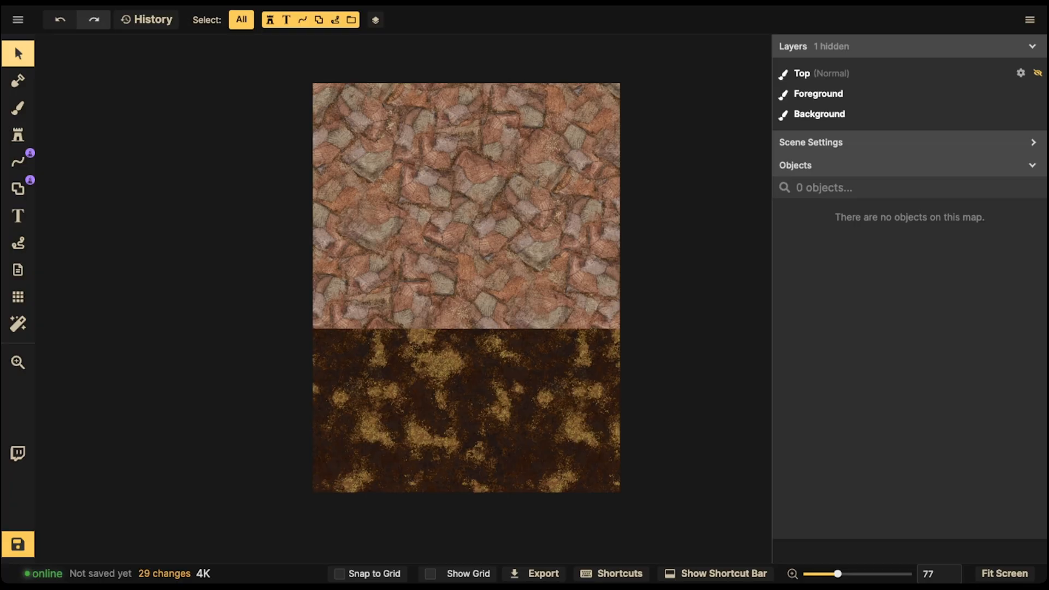
# Search the Fantasy Battlemaps path catalog for "table" and leave the catalog with the Line tool's stroke stamp unchanged.
pyautogui.click(18, 135)
pyautogui.click(18, 108)
pyautogui.click(18, 162)
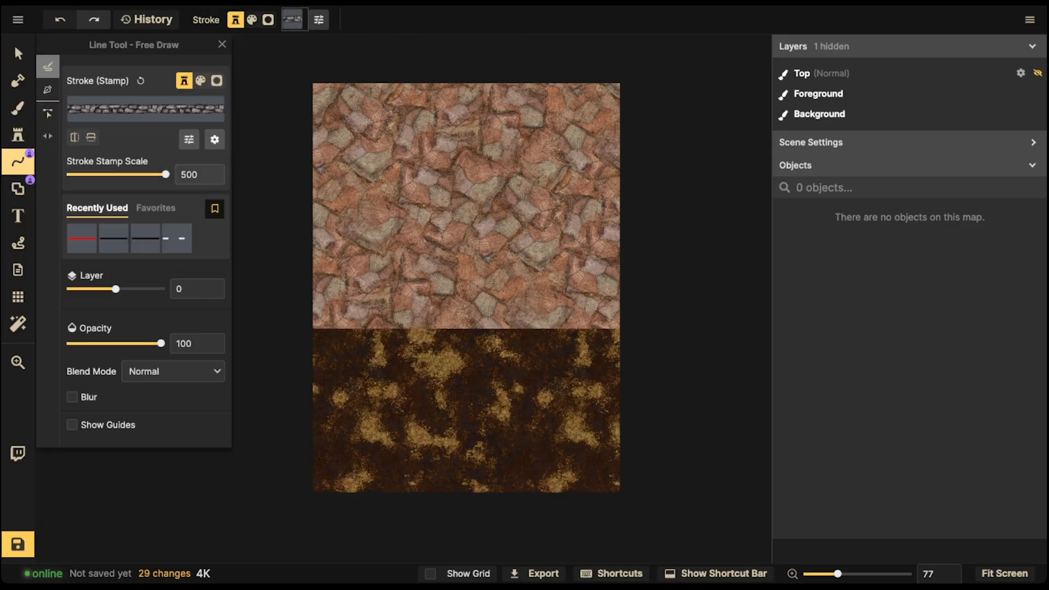
pyautogui.click(146, 109)
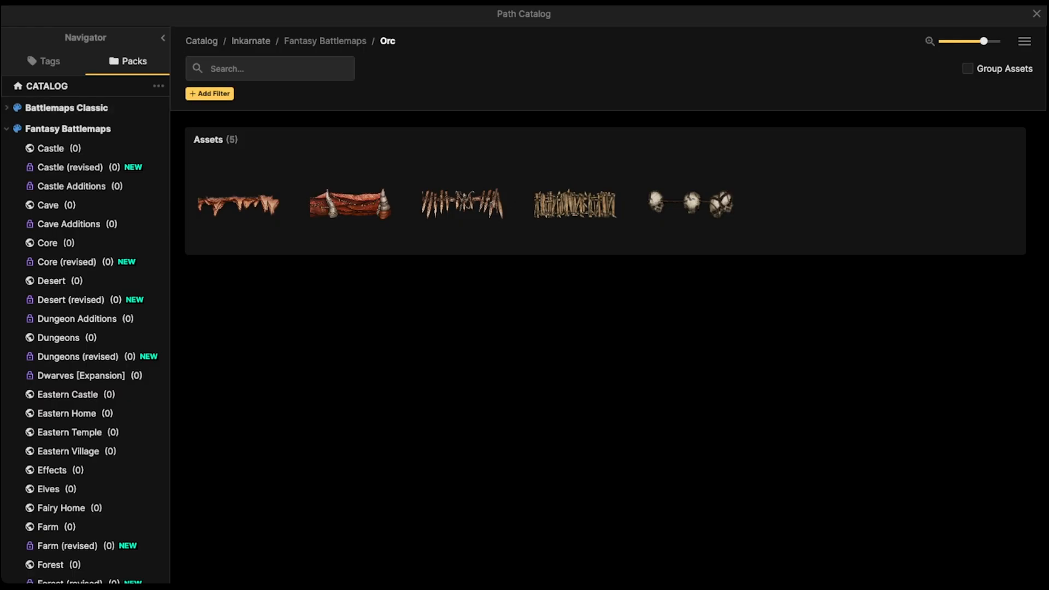
pyautogui.write('table')
pyautogui.press('Return')
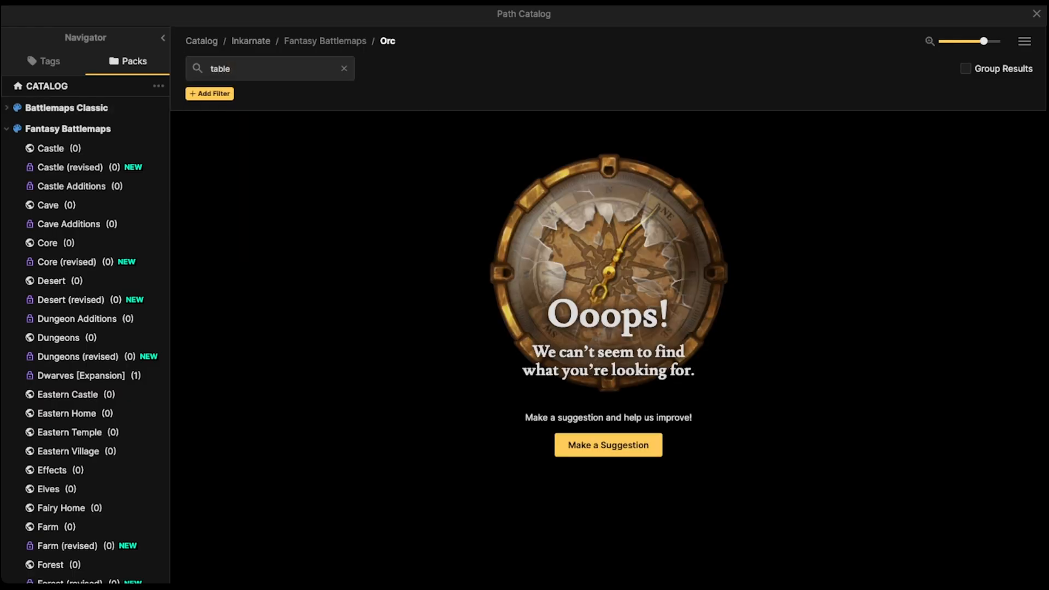
pyautogui.click(68, 129)
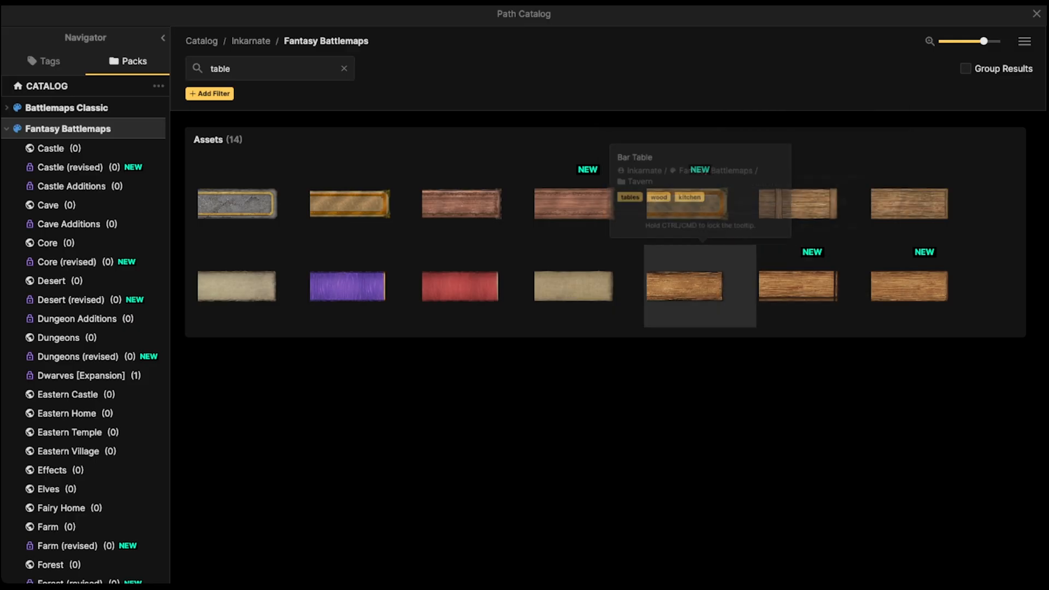
pyautogui.click(237, 203)
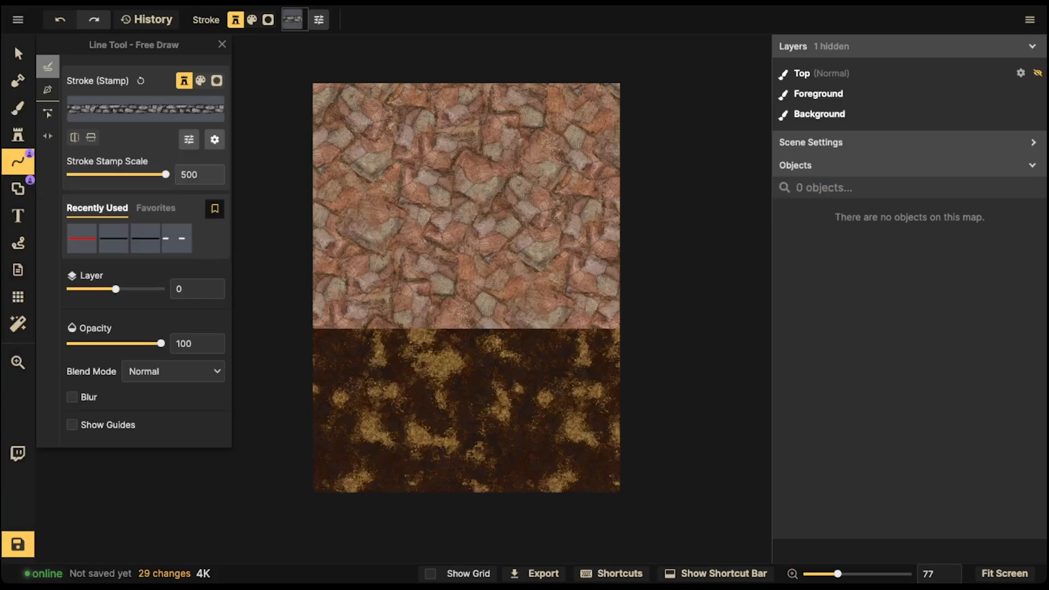
# Search the Fantasy Battlemaps stamp catalog for "table" and choose the Long Table stamp from the Core pack.
pyautogui.click(18, 134)
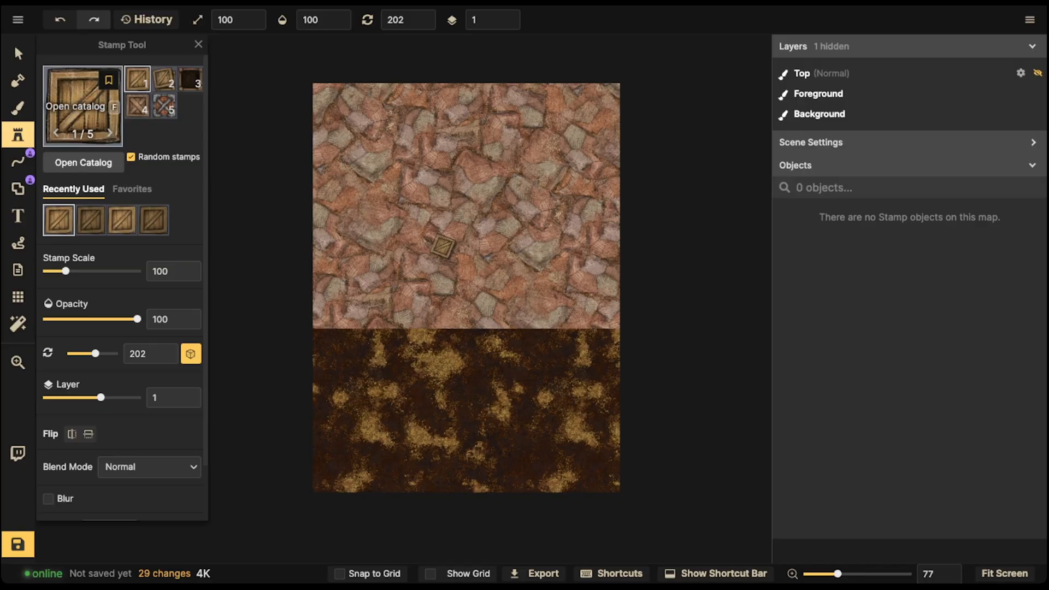
pyautogui.press('f')
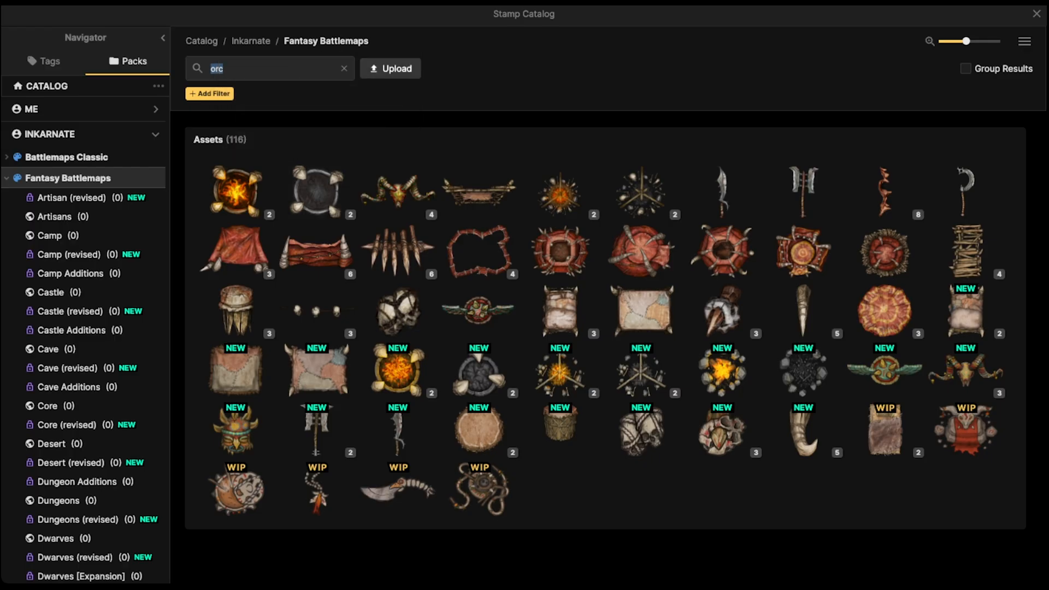
pyautogui.write('tablr')
pyautogui.press('BackSpace')
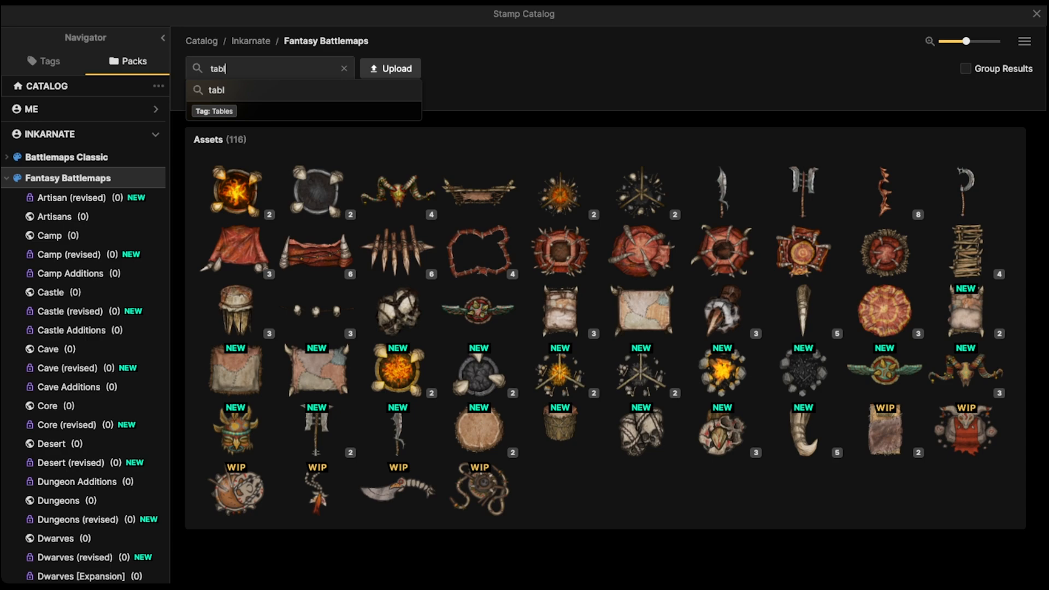
pyautogui.write('e')
pyautogui.press('Return')
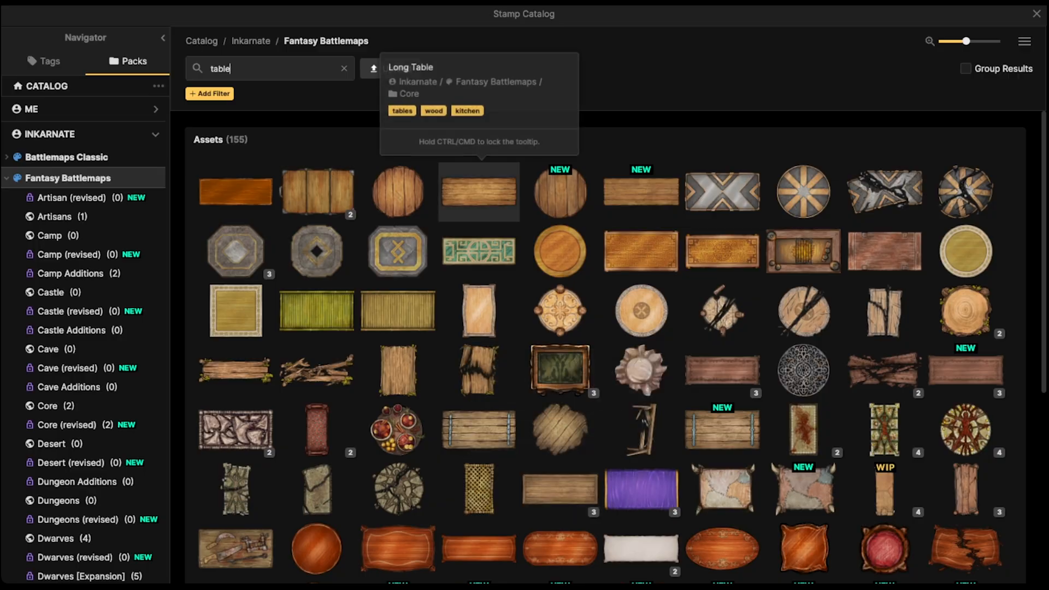
pyautogui.click(478, 192)
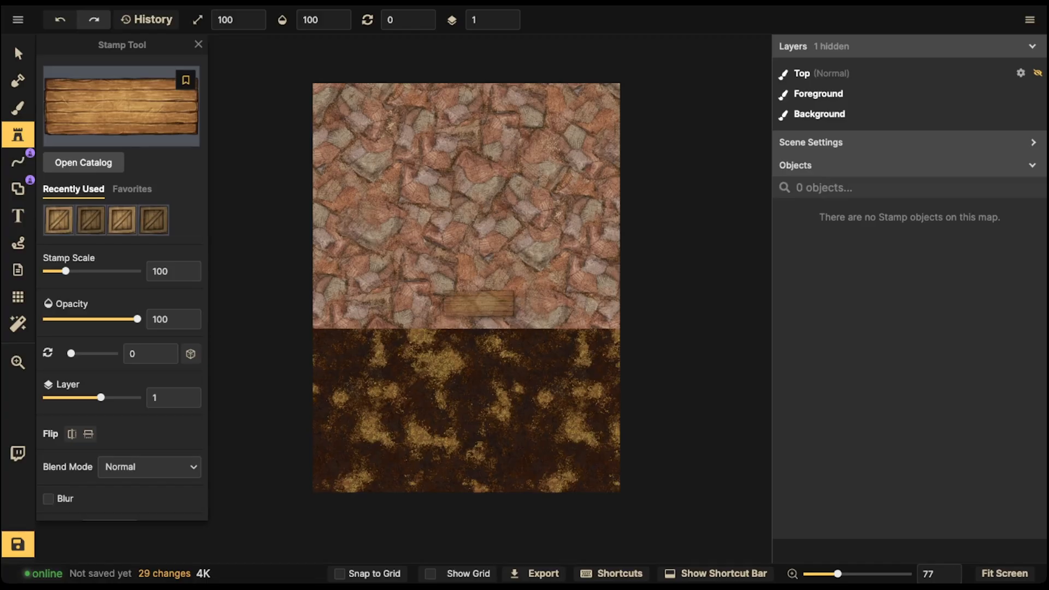
# Place the Long Table stamp at scale 320 across the boundary between the two background textures, roughly centered horizontally.
pyautogui.scroll(12, 475, 344)
pyautogui.scroll(10, 475, 345)
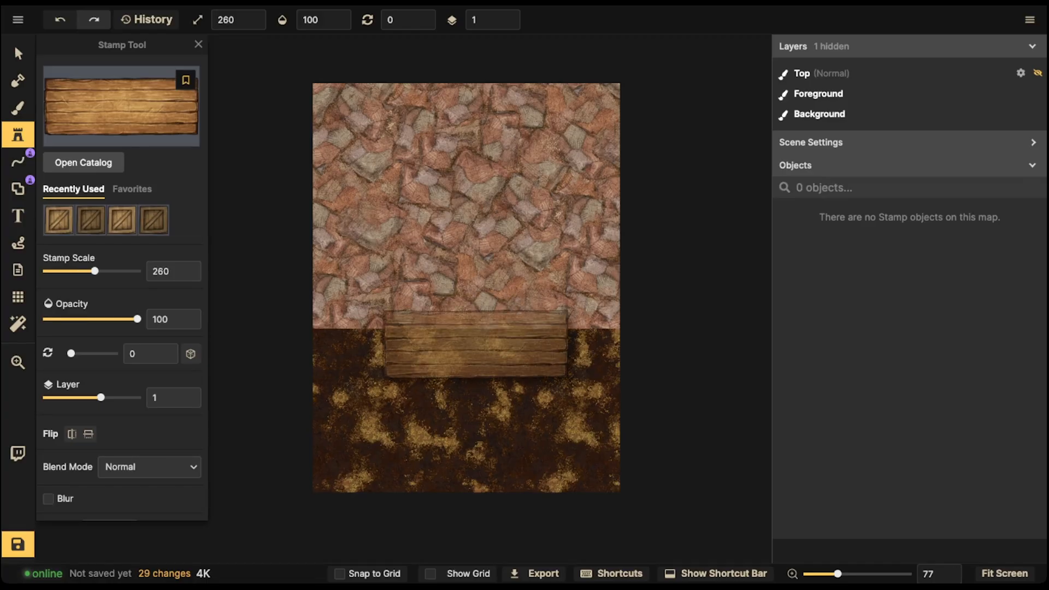
pyautogui.click(484, 325)
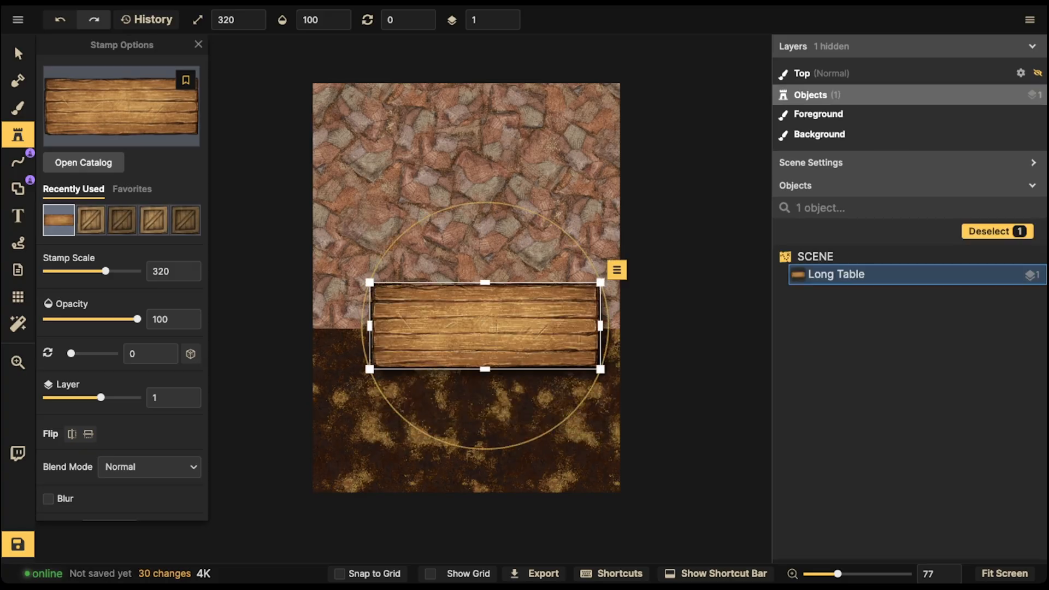
pyautogui.moveTo(484, 325); pyautogui.dragTo(474, 331)
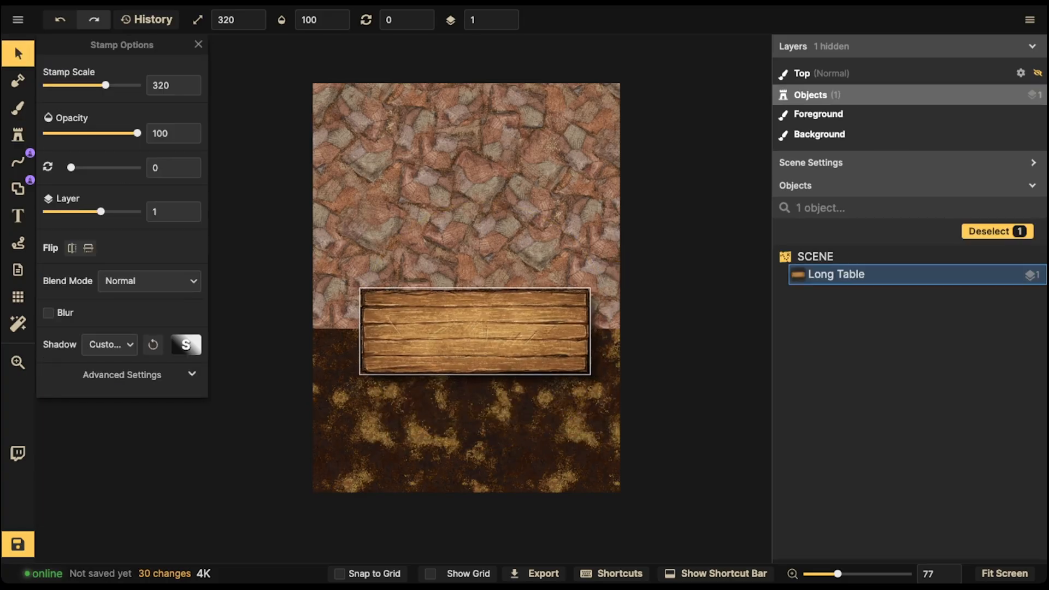
# Set the Long Table's shadow to None and move the table up onto the reddish Animal Skin Floor area.
pyautogui.click(109, 345)
pyautogui.click(98, 369)
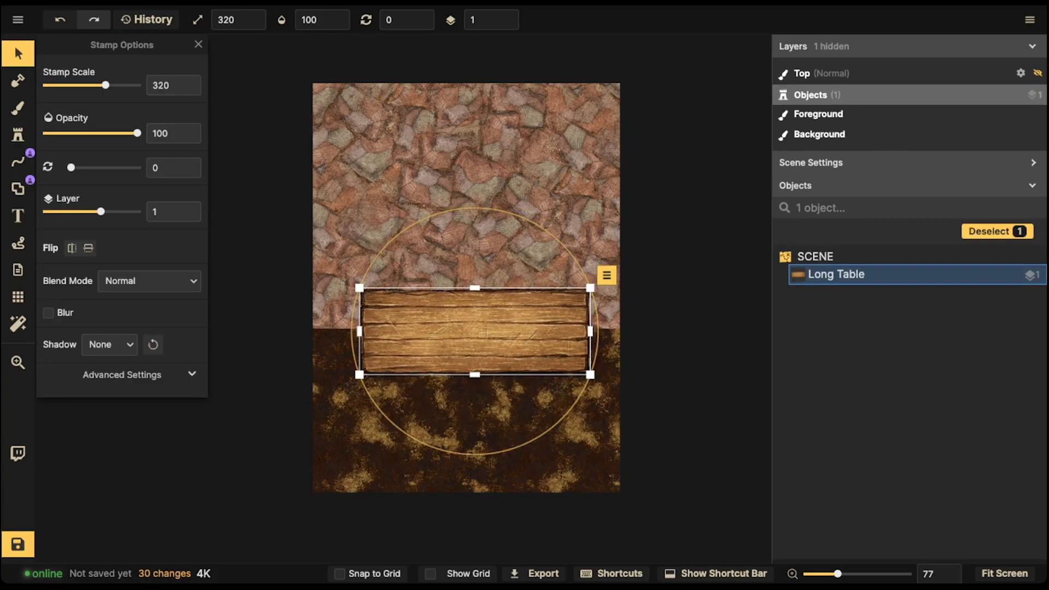
pyautogui.moveTo(475, 331)
pyautogui.mouseDown()
pyautogui.moveTo(471, 297)
pyautogui.moveTo(474, 328)
pyautogui.mouseUp()
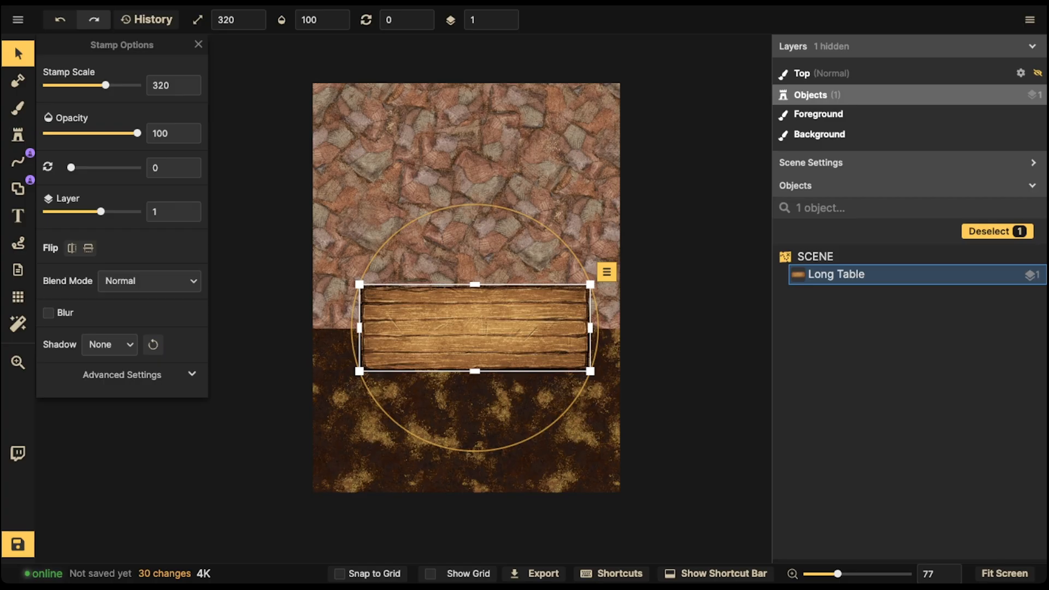
pyautogui.moveTo(475, 327); pyautogui.dragTo(456, 265)
# Expand the table's advanced settings and add a copy of the Long Table on layer 0, positioned slightly below the original.
pyautogui.click(121, 374)
pyautogui.scroll(-2, 109, 415)
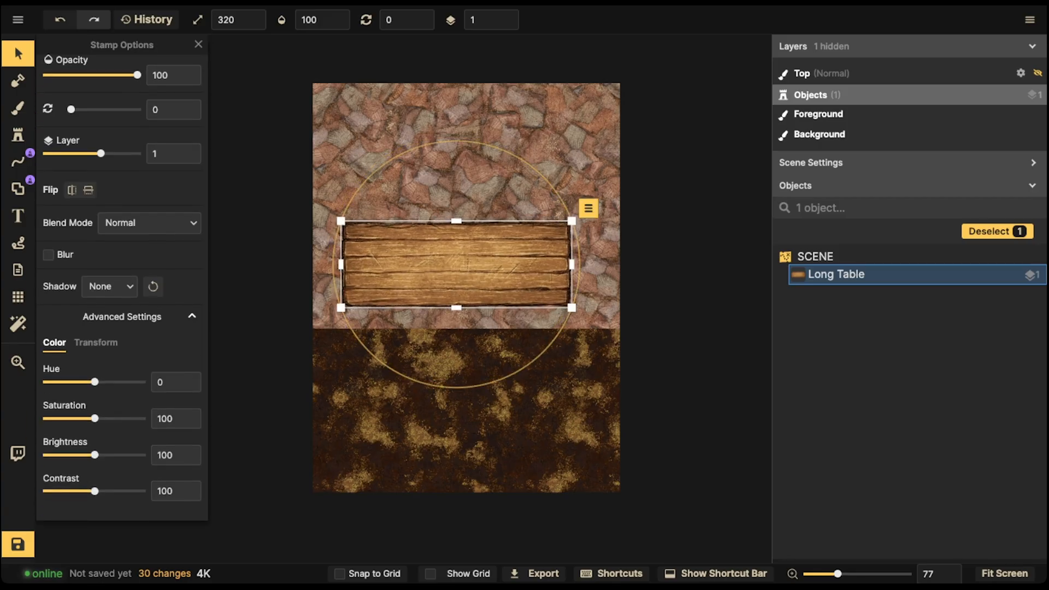
pyautogui.press('super+v')
pyautogui.click(506, 24)
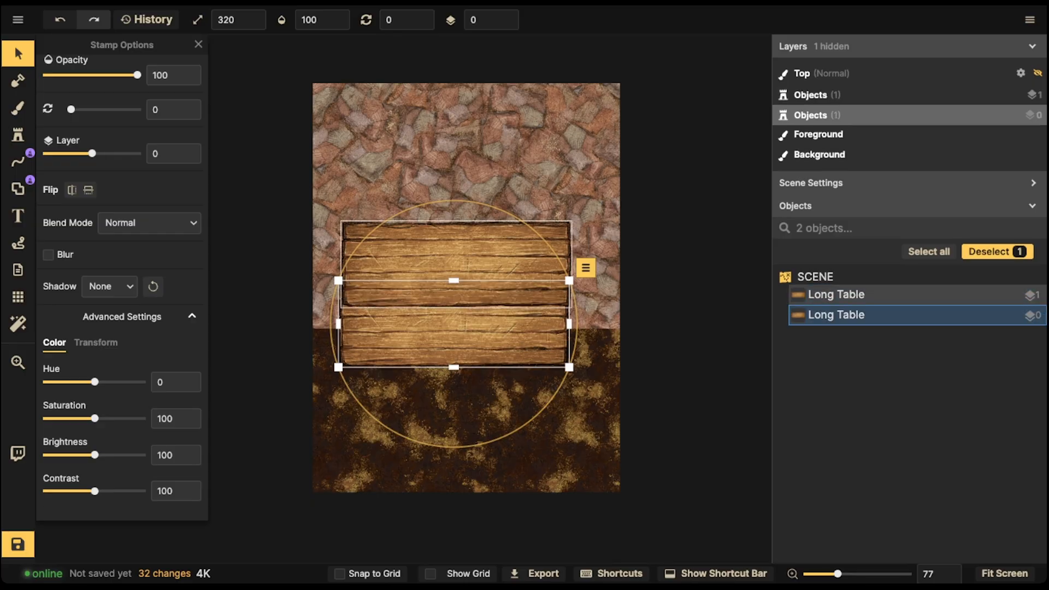
pyautogui.moveTo(457, 342); pyautogui.dragTo(461, 291)
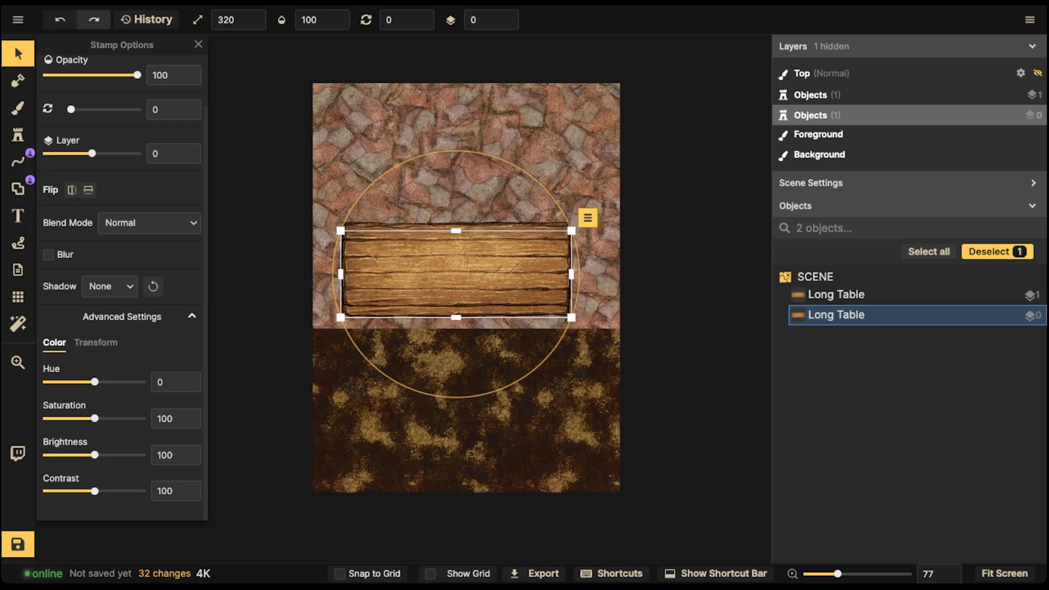
# Lower the layer-0 Long Table's brightness to 62, and move both Long Tables up near the top of the Animal Skin Floor area.
pyautogui.moveTo(94, 454); pyautogui.dragTo(76, 455)
pyautogui.click(18, 54)
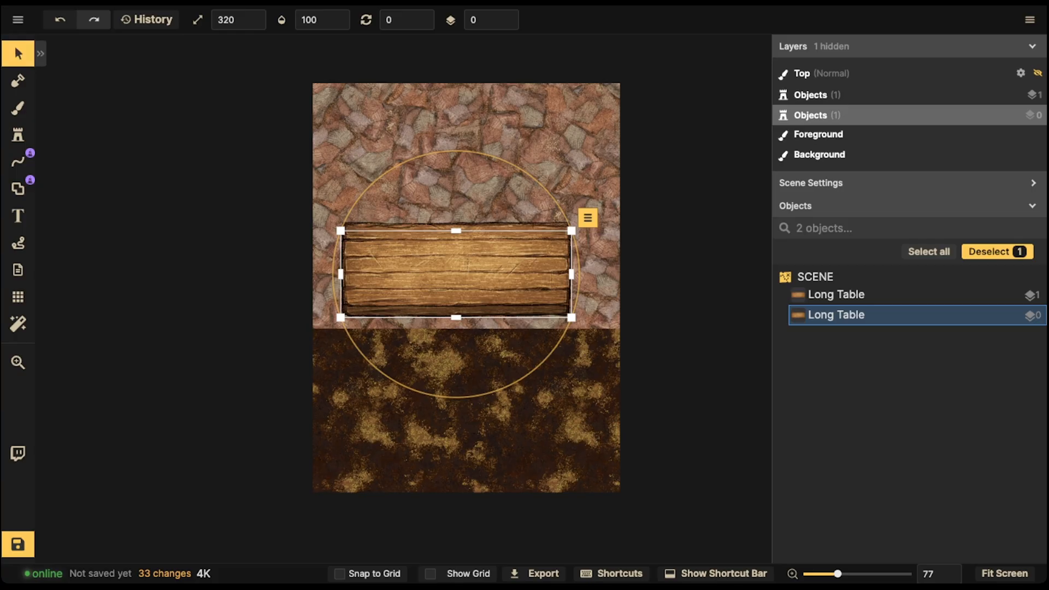
pyautogui.moveTo(361, 157); pyautogui.dragTo(529, 338)
pyautogui.moveTo(499, 289); pyautogui.dragTo(459, 197)
pyautogui.scroll(3, 460, 181)
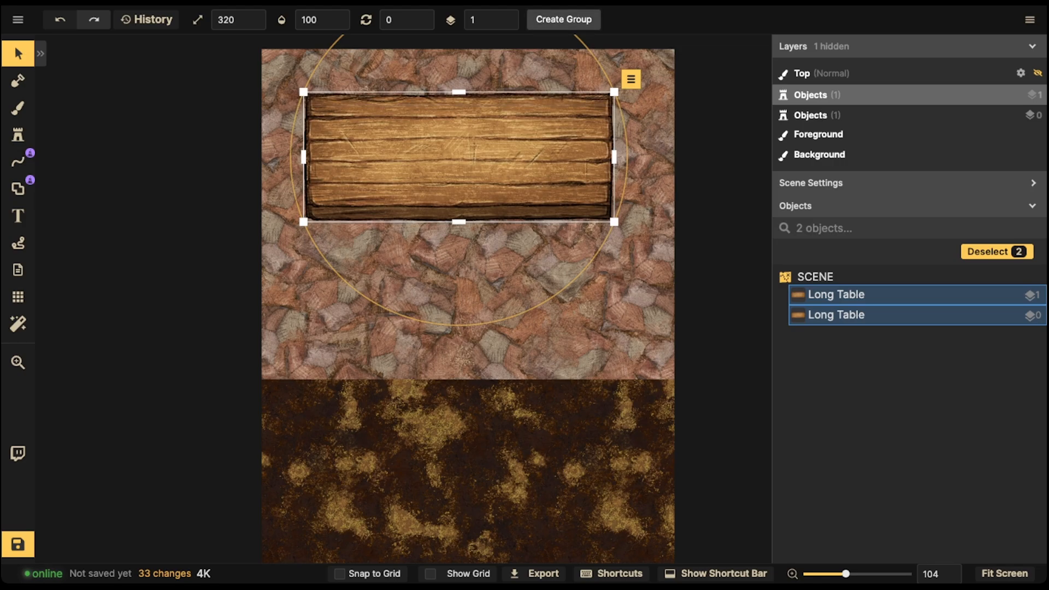
# Group the two Long Tables under the name "Table Top" and move the group slightly down.
pyautogui.click(563, 20)
pyautogui.write('Table Top')
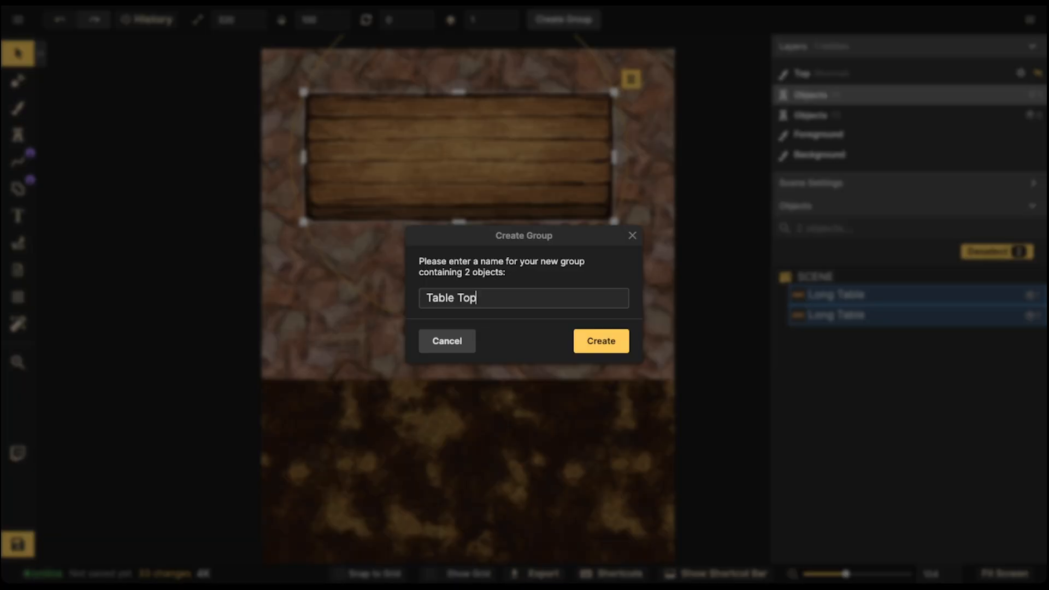
pyautogui.press('Return')
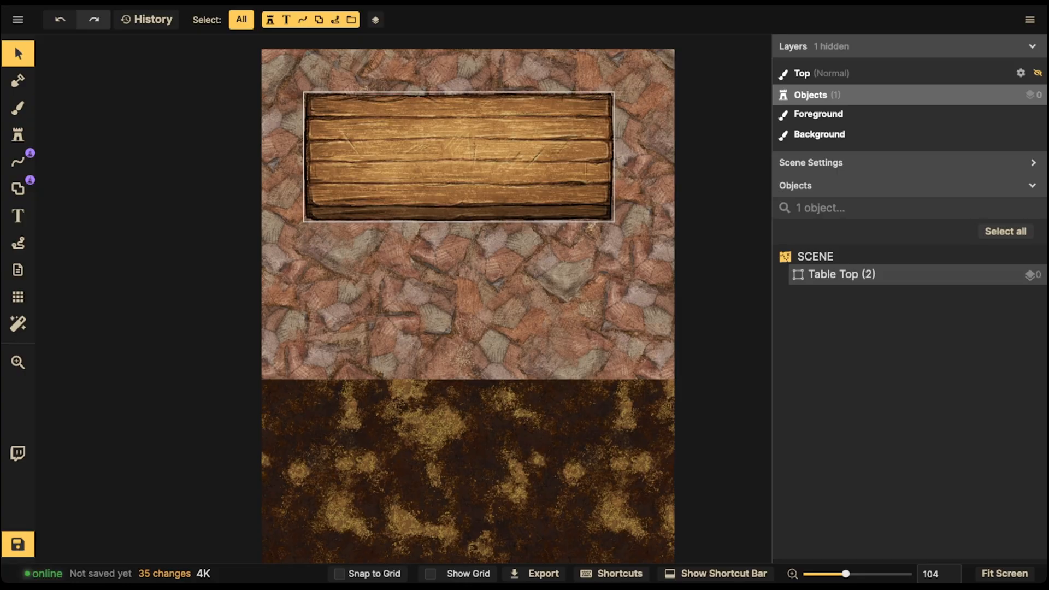
pyautogui.moveTo(458, 157); pyautogui.dragTo(459, 190)
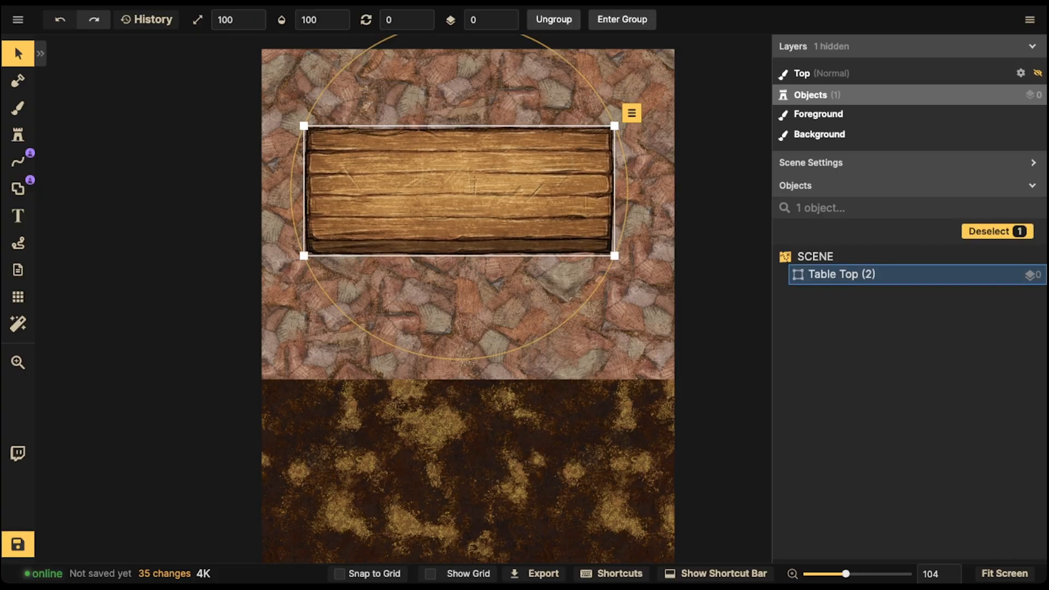
# Enter the Table Top group and try shortening its layer-1 Long Table from the top edge.
pyautogui.doubleClick(458, 191)
pyautogui.click(459, 190)
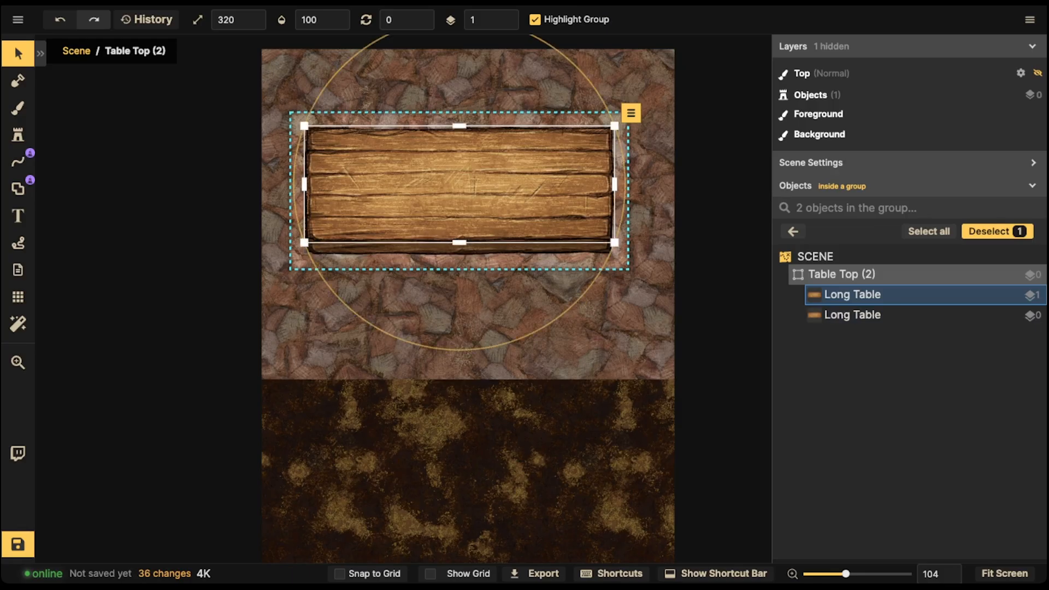
pyautogui.moveTo(459, 126); pyautogui.dragTo(459, 152)
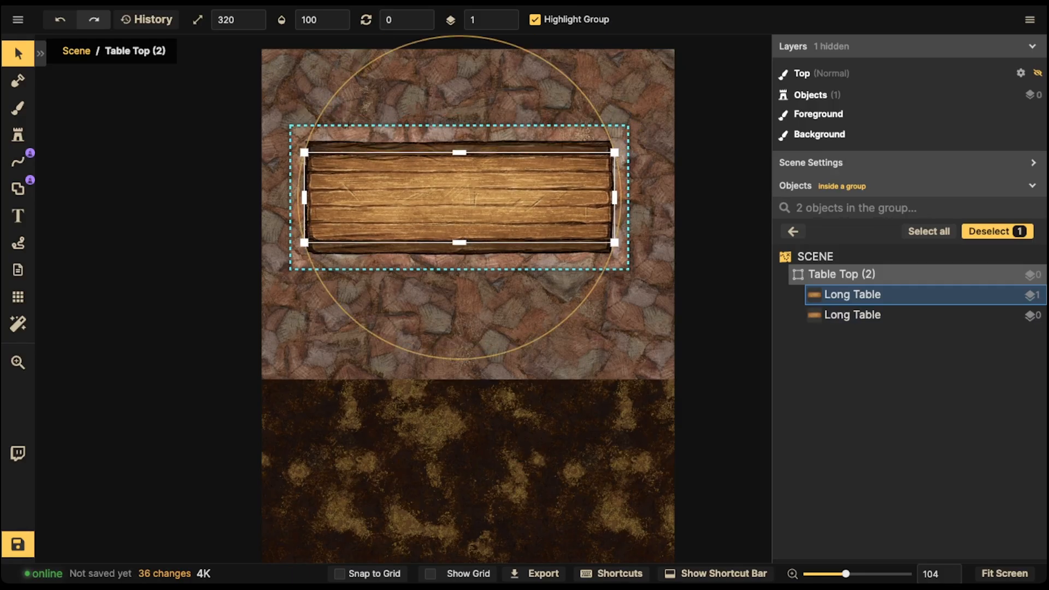
pyautogui.hotkey('ctrl', 'z')
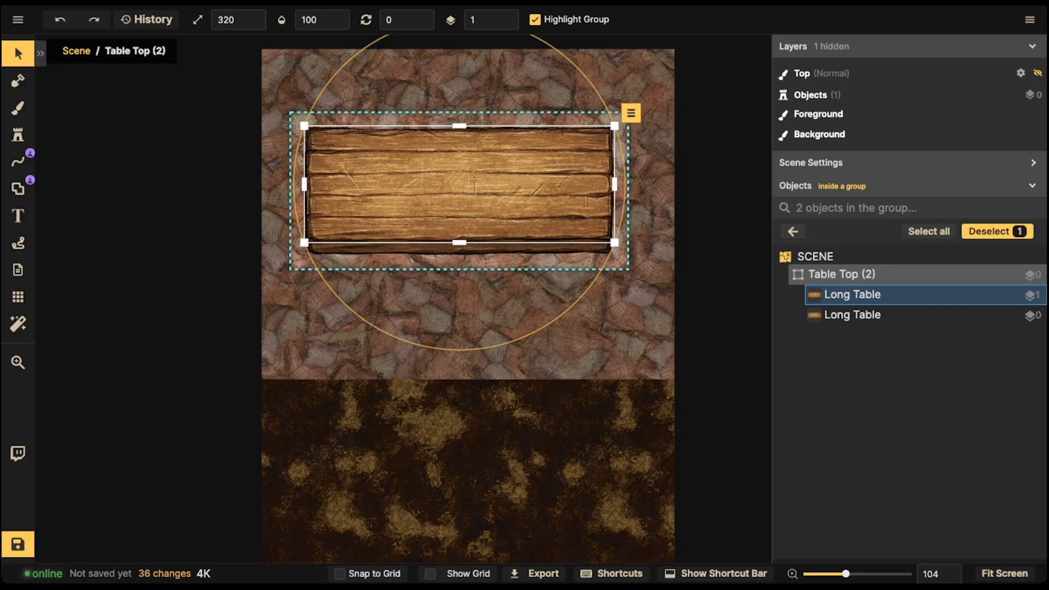
pyautogui.press('Escape')
pyautogui.press('Escape')
# Move the Table Top group down across the texture boundary and back up, slightly higher and further right than before.
pyautogui.moveTo(458, 191); pyautogui.dragTo(457, 374)
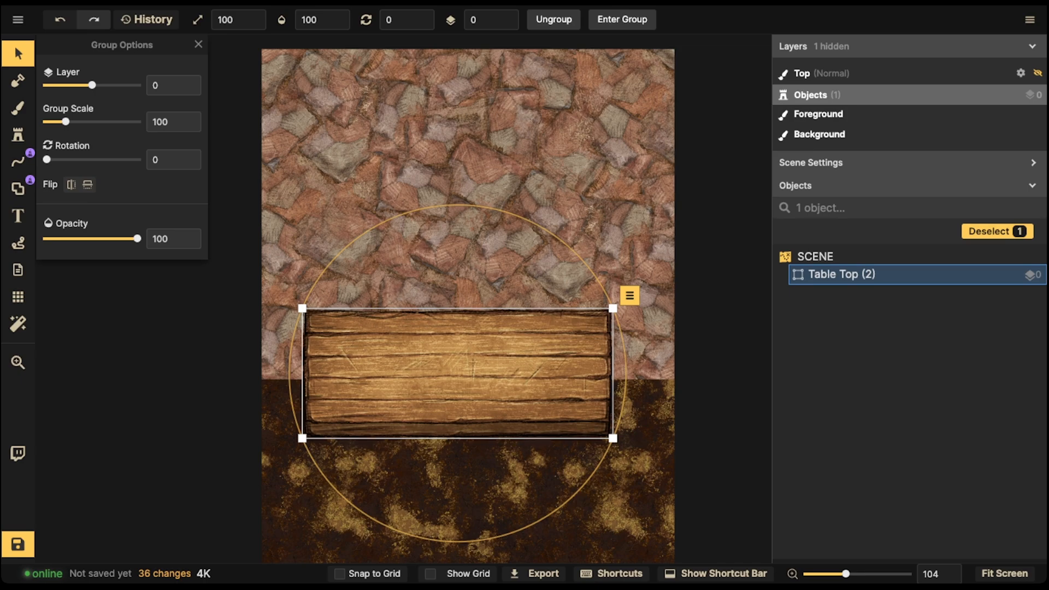
pyautogui.moveTo(457, 373); pyautogui.dragTo(478, 167)
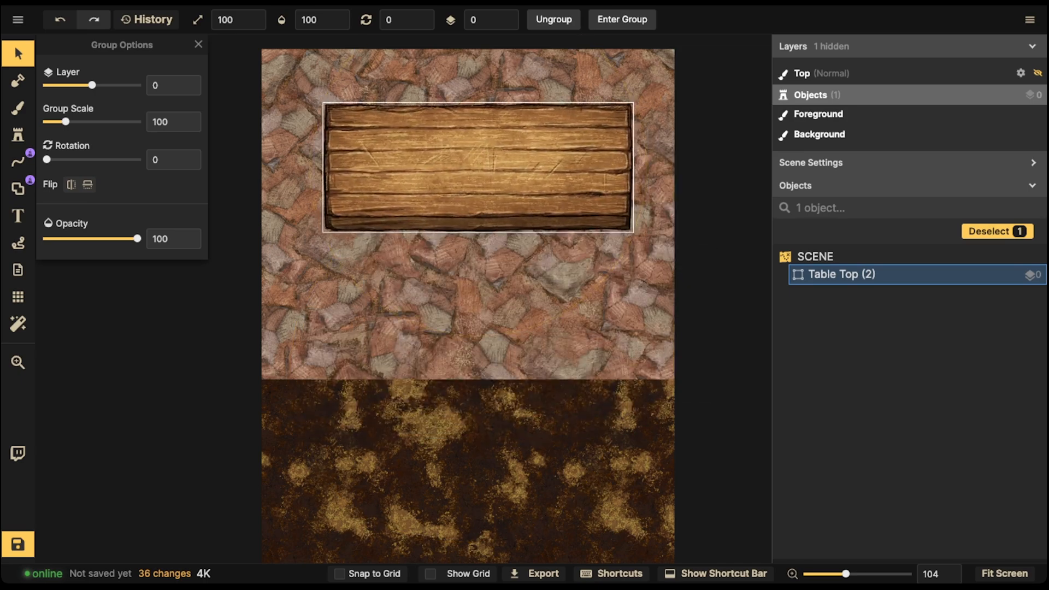
pyautogui.doubleClick(478, 167)
pyautogui.press('Escape')
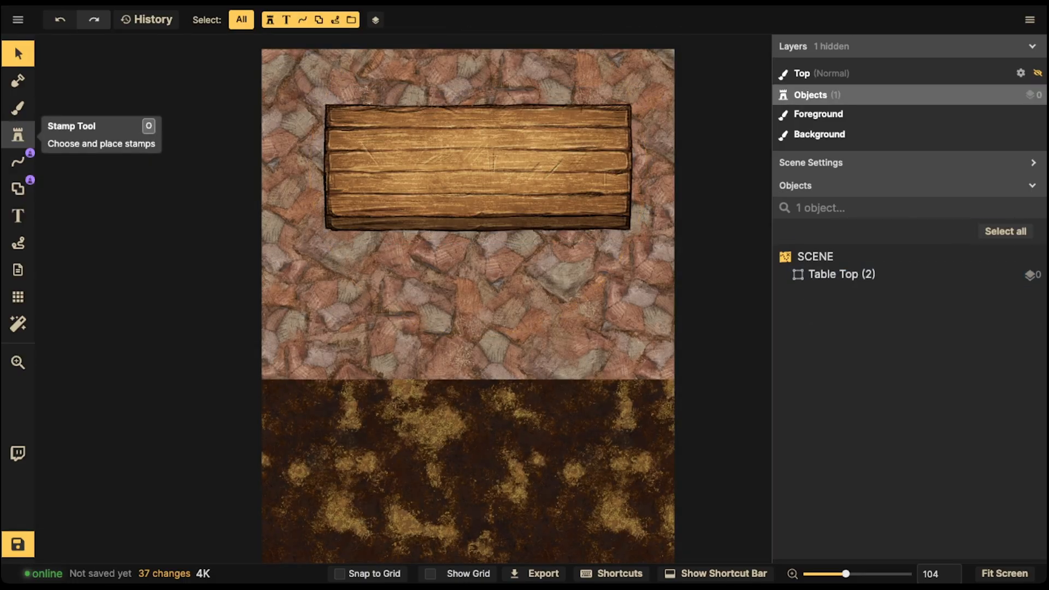
# Search the stamp catalog for "pole" and choose the second variant of the Wooden Pole stamp.
pyautogui.click(18, 135)
pyautogui.click(122, 106)
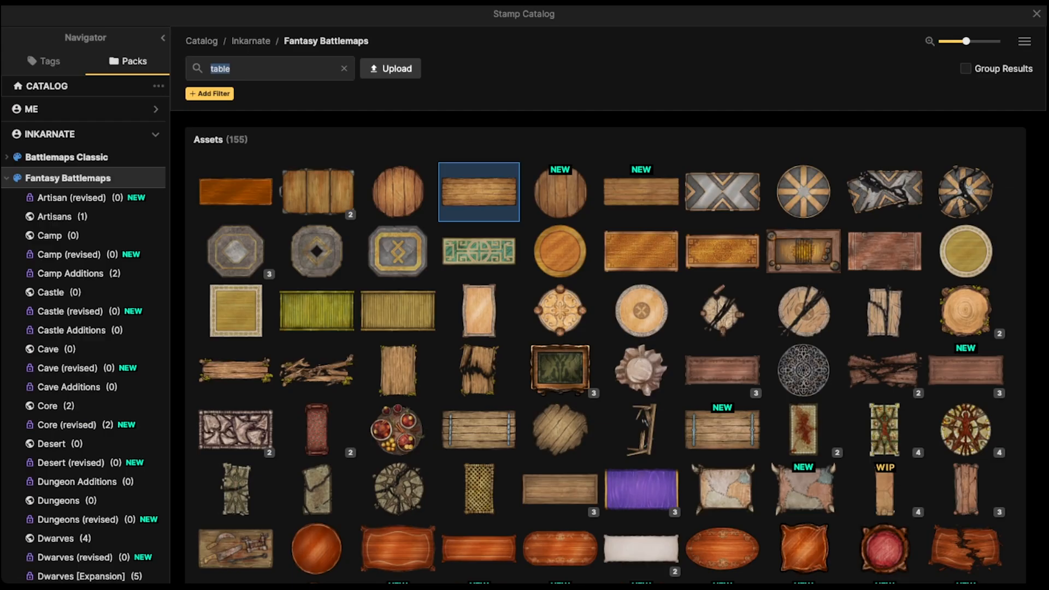
pyautogui.write('pole')
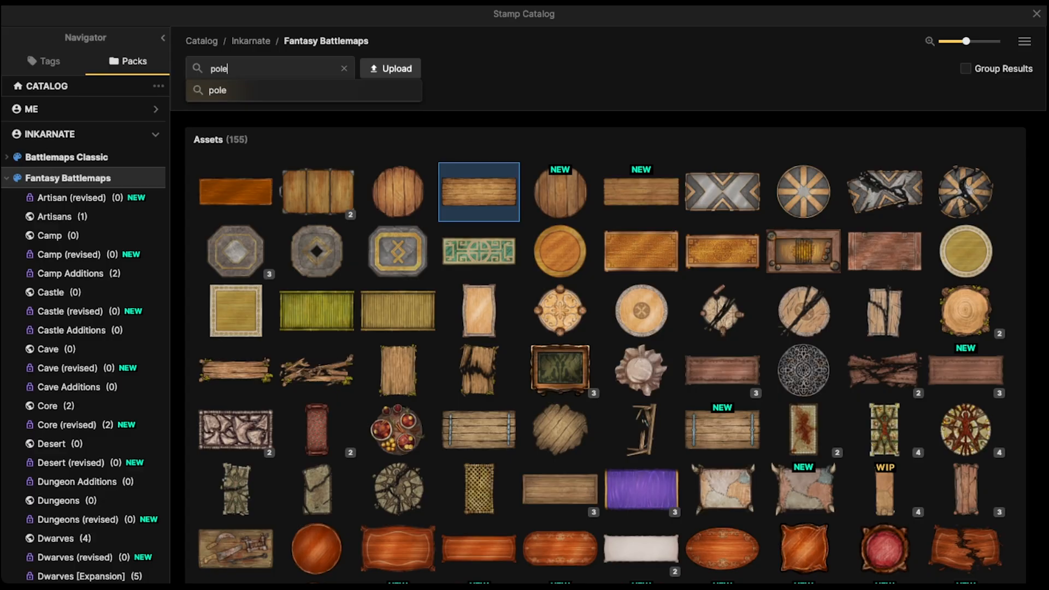
pyautogui.press('Return')
pyautogui.click(317, 192)
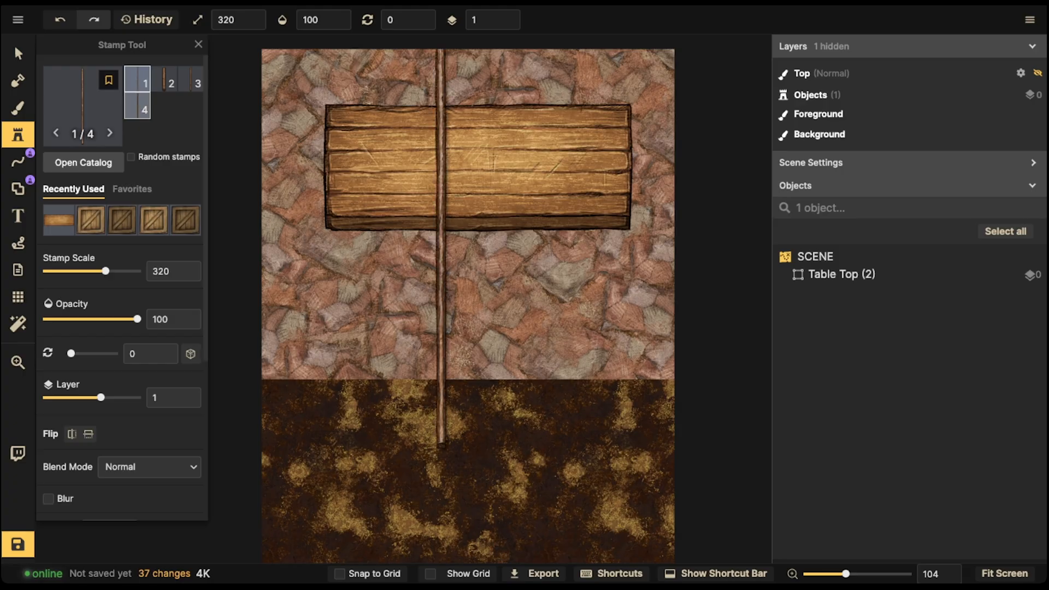
pyautogui.press('Right')
# Place the Wooden Pole at scale 370, rotation 180 and layer -1 as a leg under the table top's left end.
pyautogui.keyDown('ctrl'); pyautogui.scroll(5, 337, 281); pyautogui.keyUp('ctrl')
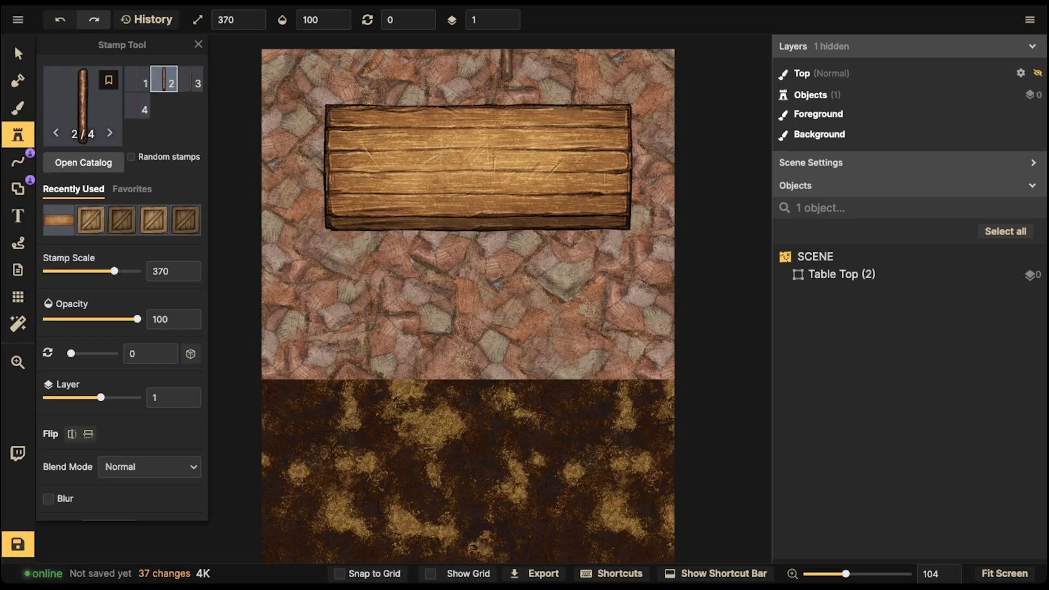
pyautogui.click(513, 23)
pyautogui.click(512, 23)
pyautogui.press('r')
pyautogui.press('r')
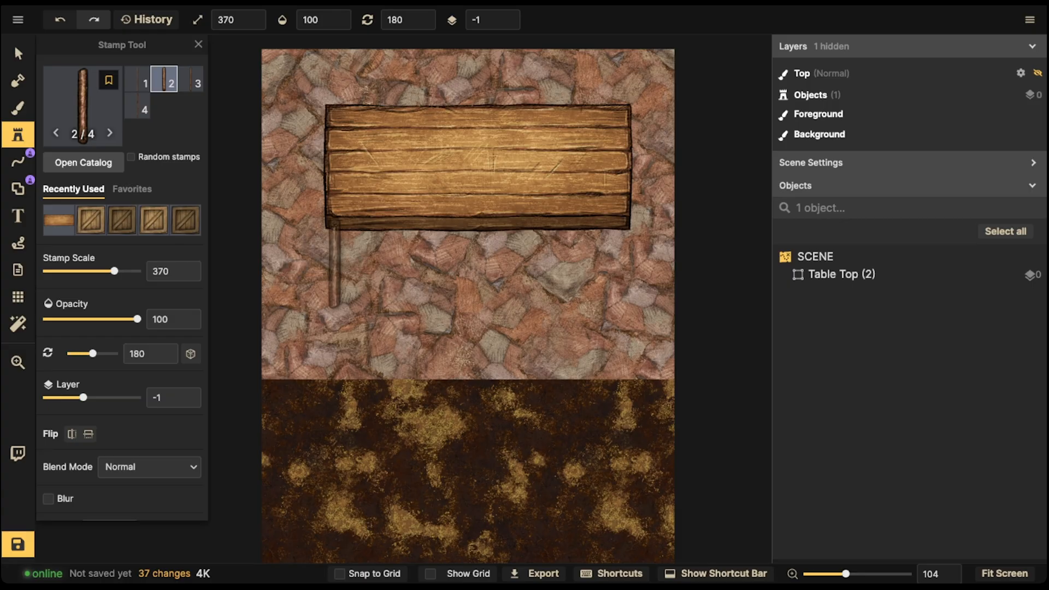
pyautogui.click(337, 262)
pyautogui.press('v')
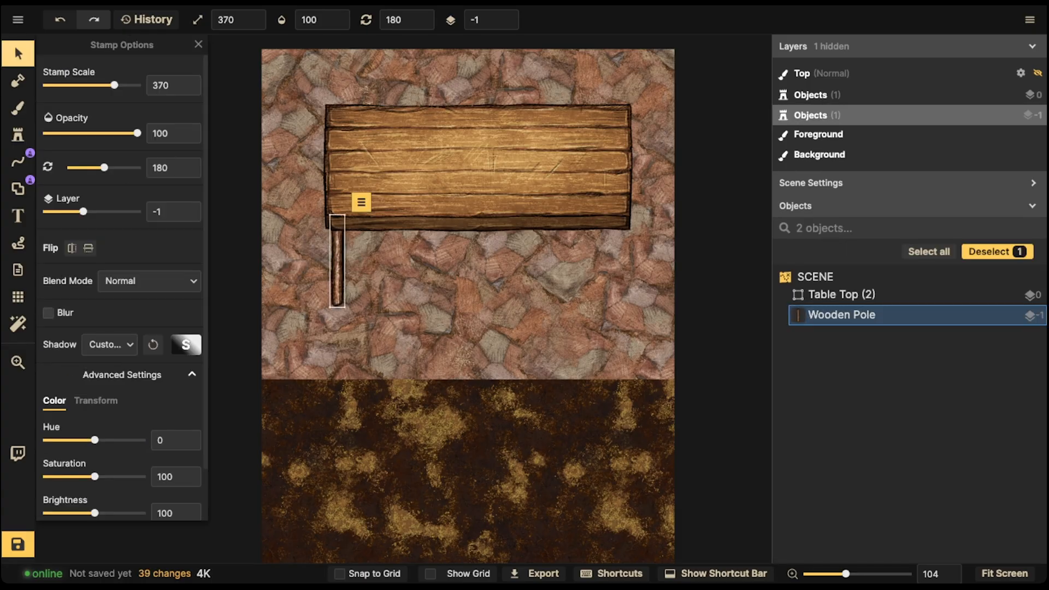
# Set the Wooden Pole's shadow to None and lower its brightness to 61.
pyautogui.click(110, 344)
pyautogui.click(109, 345)
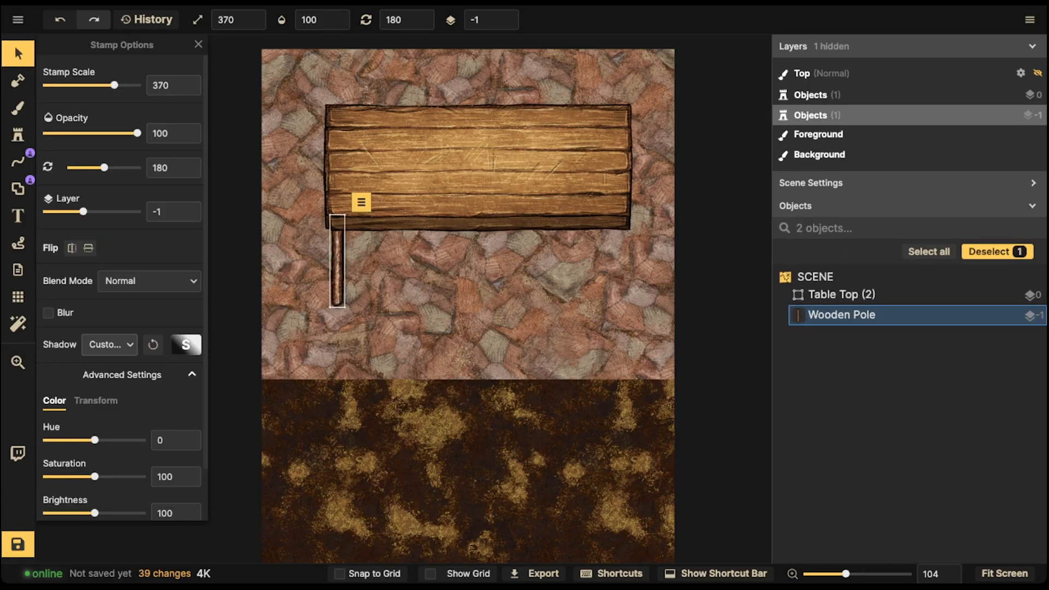
pyautogui.click(109, 345)
pyautogui.click(99, 369)
pyautogui.moveTo(95, 513); pyautogui.dragTo(75, 513)
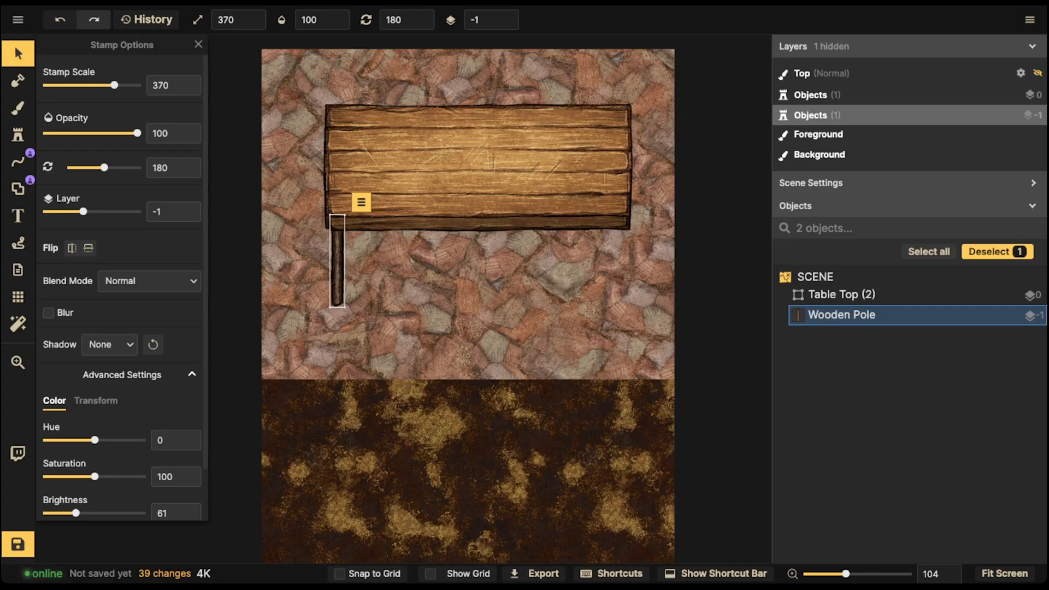
# Copy the Wooden Pole leg and place the duplicate under the table top's right end.
pyautogui.hotkey('ctrl', 'c')
pyautogui.hotkey('ctrl', 'v')
pyautogui.moveTo(470, 323); pyautogui.dragTo(617, 256)
pyautogui.press('Escape')
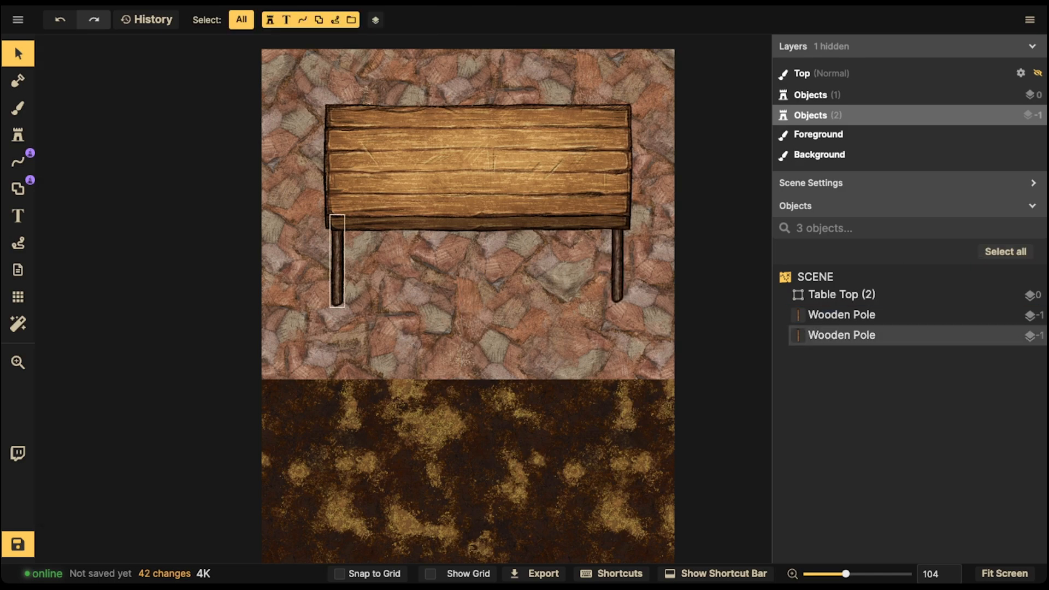
# Add another Wooden Pole copy at scale 270 and rotation 240 as a diagonal brace between the left leg and the table top.
pyautogui.click(337, 266)
pyautogui.click(338, 267)
pyautogui.press('super+v')
pyautogui.scroll(5, 372, 249)
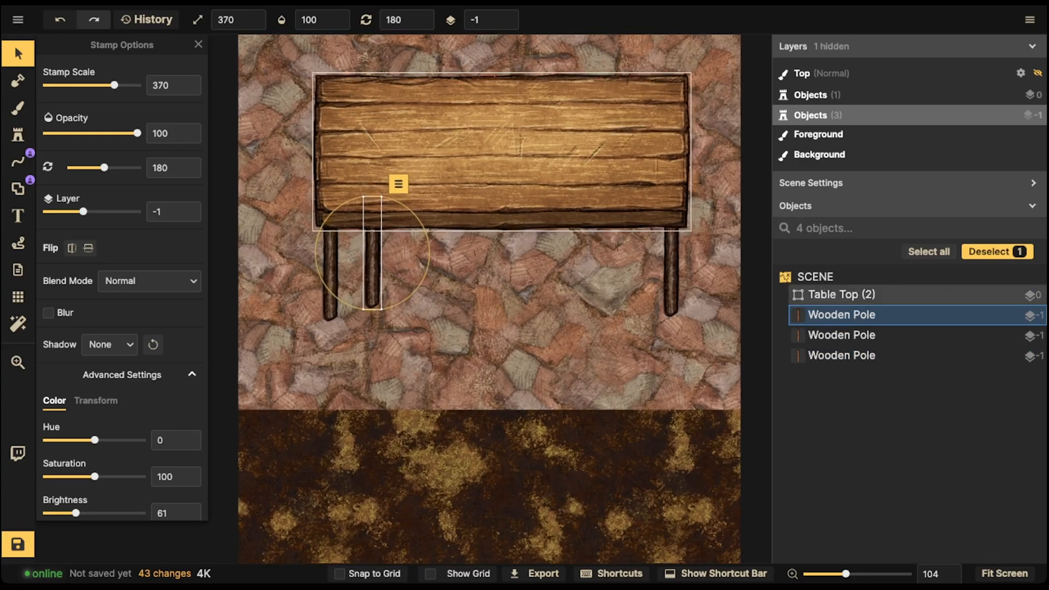
pyautogui.keyDown('shift'); pyautogui.moveTo(401, 237); pyautogui.dragTo(421, 284); pyautogui.keyUp('shift')
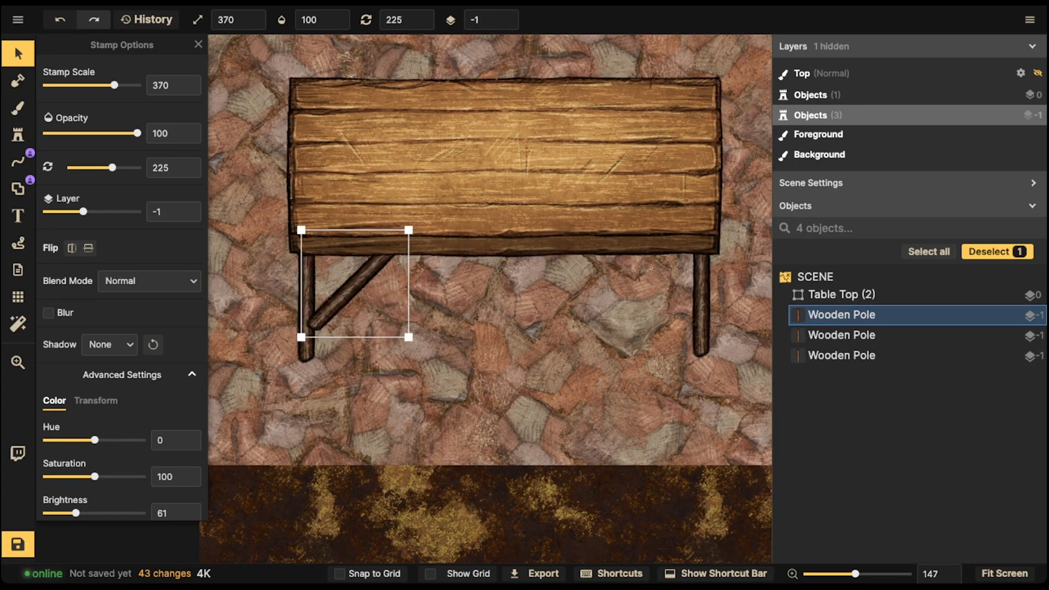
pyautogui.moveTo(409, 338); pyautogui.dragTo(394, 323)
pyautogui.moveTo(356, 284); pyautogui.dragTo(349, 264)
pyautogui.keyDown('shift'); pyautogui.scroll(3, 344, 254); pyautogui.keyUp('shift')
# Copy the diagonal brace to the right leg and rotate it to 135 so it mirrors the left side.
pyautogui.hotkey('ctrl', 'c')
pyautogui.hotkey('ctrl', 'v')
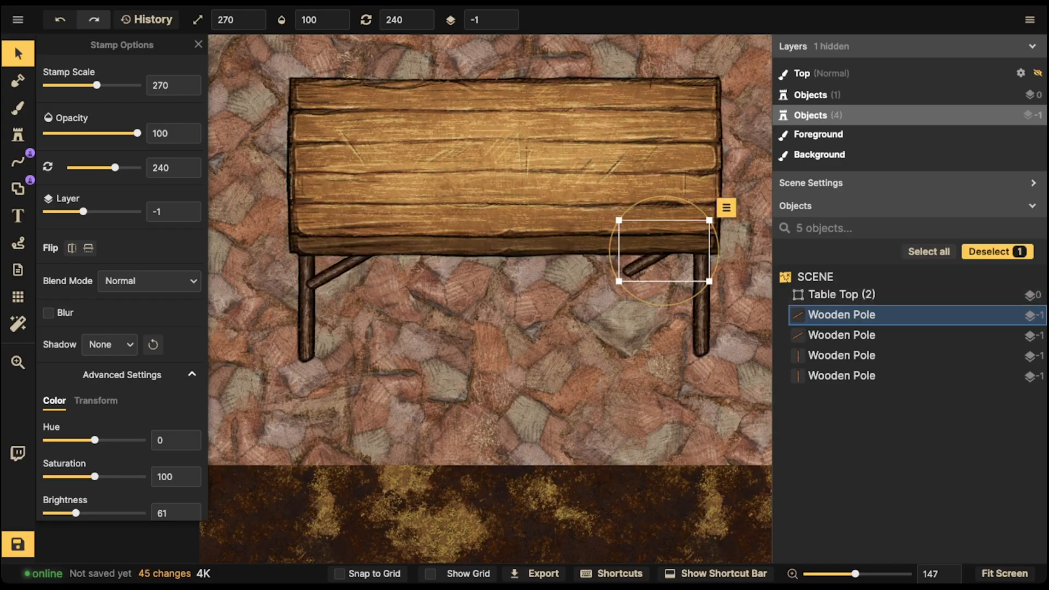
pyautogui.keyDown('shift'); pyautogui.scroll(-7, 665, 251); pyautogui.keyUp('shift')
pyautogui.keyDown('shift'); pyautogui.scroll(-1, 665, 251); pyautogui.keyUp('shift')
pyautogui.moveTo(664, 251); pyautogui.dragTo(666, 254)
pyautogui.keyDown('shift'); pyautogui.scroll(1, 662, 253); pyautogui.keyUp('shift')
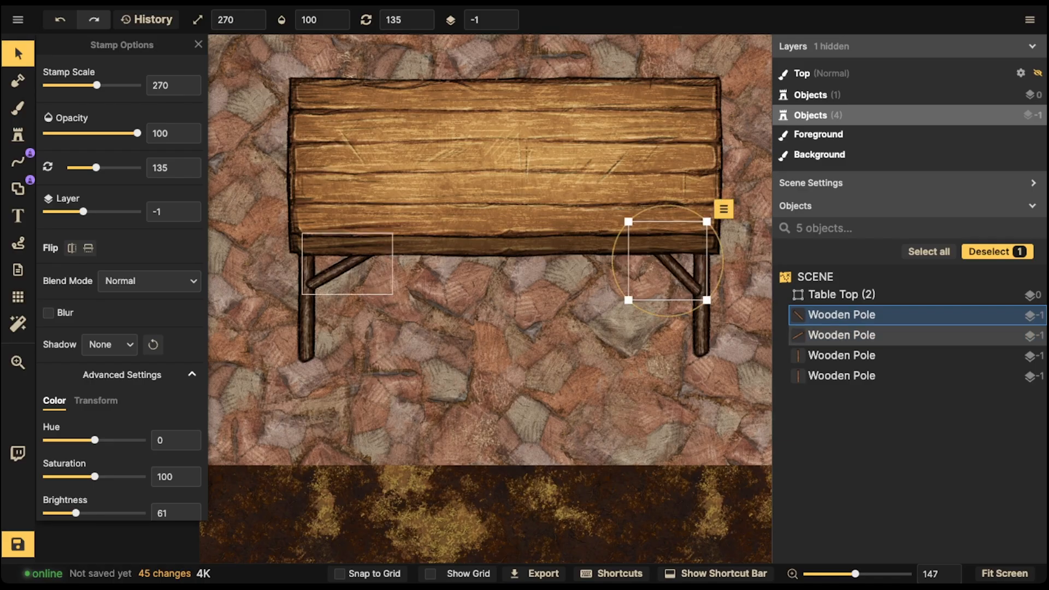
# Rotate the left diagonal brace to 225 and shift it slightly up toward the left leg.
pyautogui.click(347, 265)
pyautogui.keyDown('shift'); pyautogui.scroll(-1, 347, 265); pyautogui.keyUp('shift')
pyautogui.moveTo(347, 265); pyautogui.dragTo(343, 263)
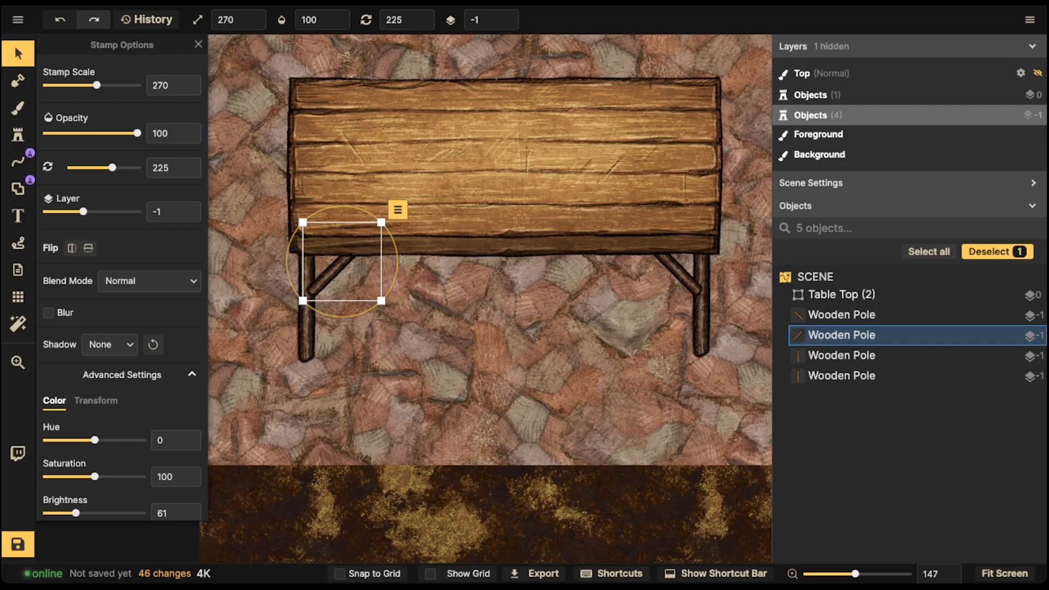
# Delete both diagonal braces and both Wooden Pole legs from under the table top.
pyautogui.press('Delete')
pyautogui.click(307, 295)
pyautogui.press('Delete')
pyautogui.click(677, 274)
pyautogui.press('Delete')
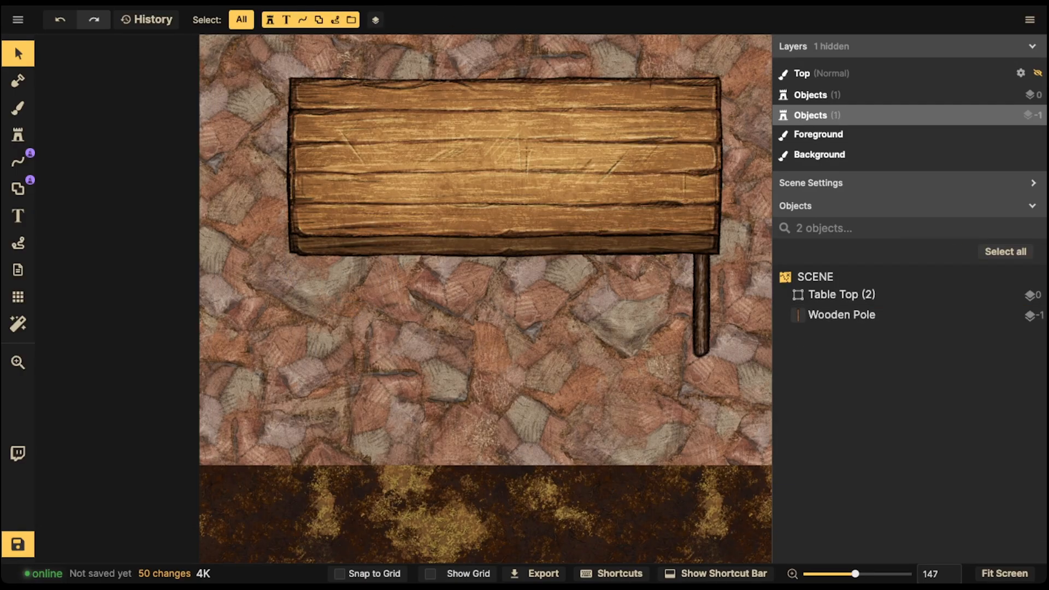
pyautogui.click(701, 300)
pyautogui.press('Delete')
# Duplicate the Table Top group and place the copy directly below the original, slightly overlapping it.
pyautogui.click(579, 218)
pyautogui.hotkey('ctrl', 'c')
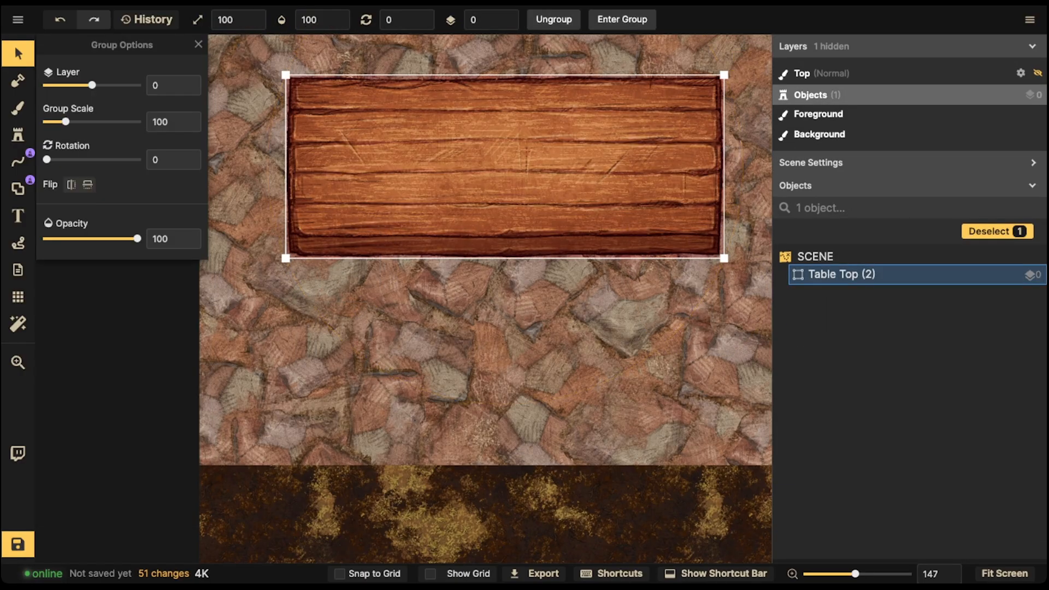
pyautogui.hotkey('ctrl', 'v')
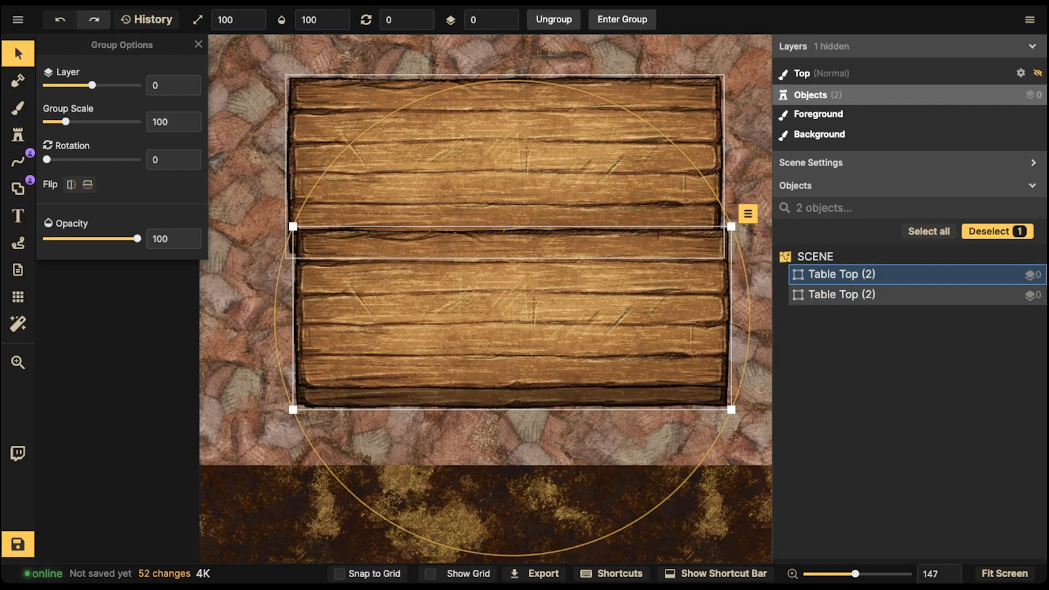
# Ungroup the lower Table Top copy and delete its layer-1 Long Table.
pyautogui.doubleClick(512, 312)
pyautogui.doubleClick(508, 175)
pyautogui.click(553, 20)
pyautogui.press('Escape')
pyautogui.click(513, 311)
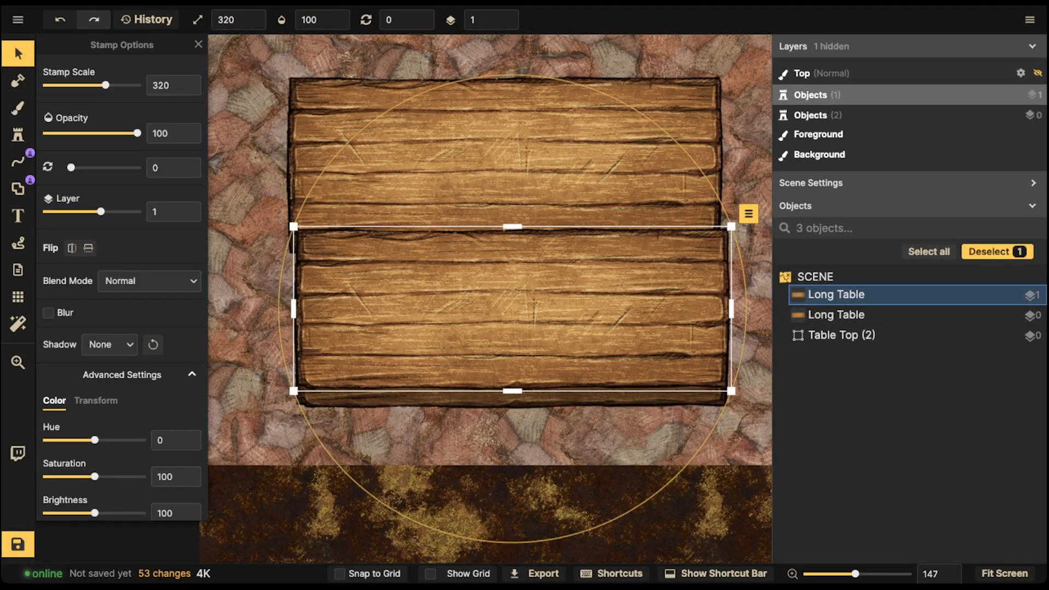
pyautogui.press('Delete')
# Move the remaining dark Long Table up beneath the table top and put it on layer -2.
pyautogui.moveTo(513, 317); pyautogui.dragTo(504, 253)
pyautogui.click(505, 24)
pyautogui.click(506, 24)
# Scale the layer -2 Long Table to 290 and rotate it to 180, keeping it centered under the table top.
pyautogui.keyDown('alt'); pyautogui.scroll(-8, 504, 336); pyautogui.keyUp('alt')
pyautogui.keyDown('alt'); pyautogui.scroll(6, 503, 253); pyautogui.keyUp('alt')
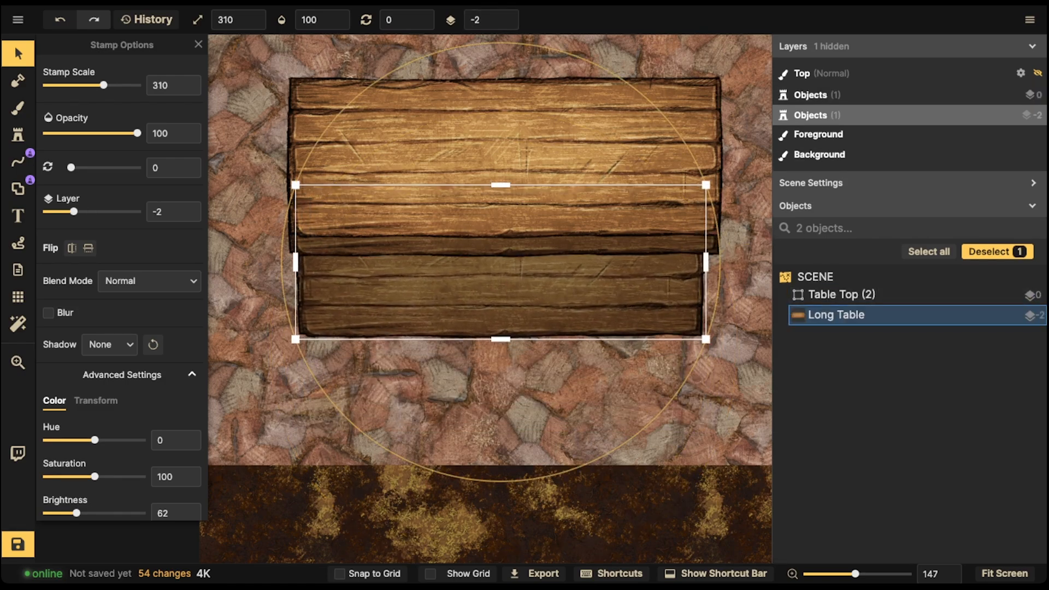
pyautogui.keyDown('alt'); pyautogui.scroll(-4, 503, 253); pyautogui.keyUp('alt')
pyautogui.keyDown('shift'); pyautogui.scroll(12, 503, 253); pyautogui.keyUp('shift')
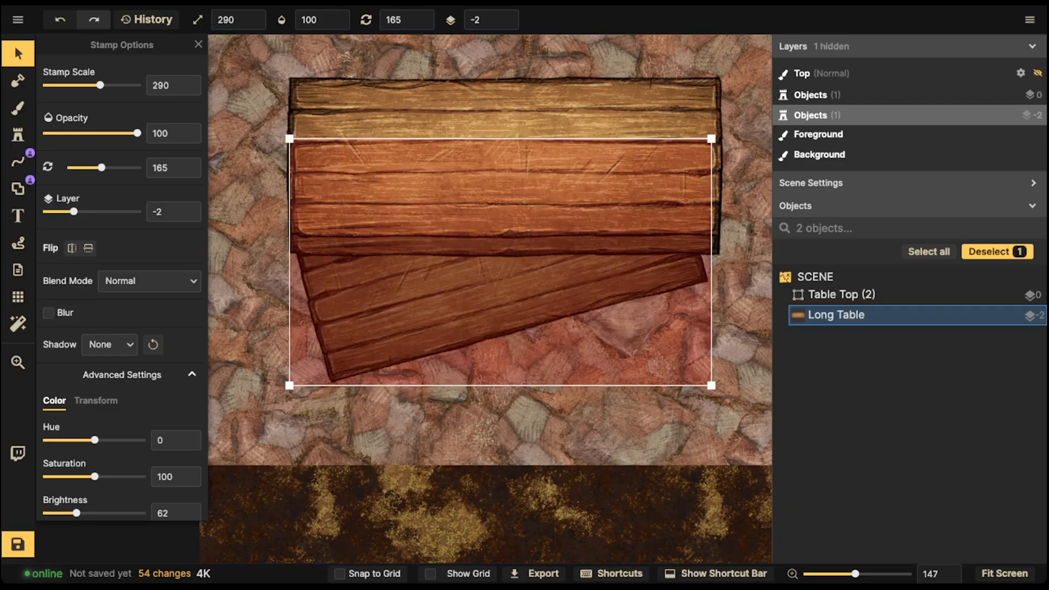
pyautogui.moveTo(503, 253); pyautogui.dragTo(504, 252)
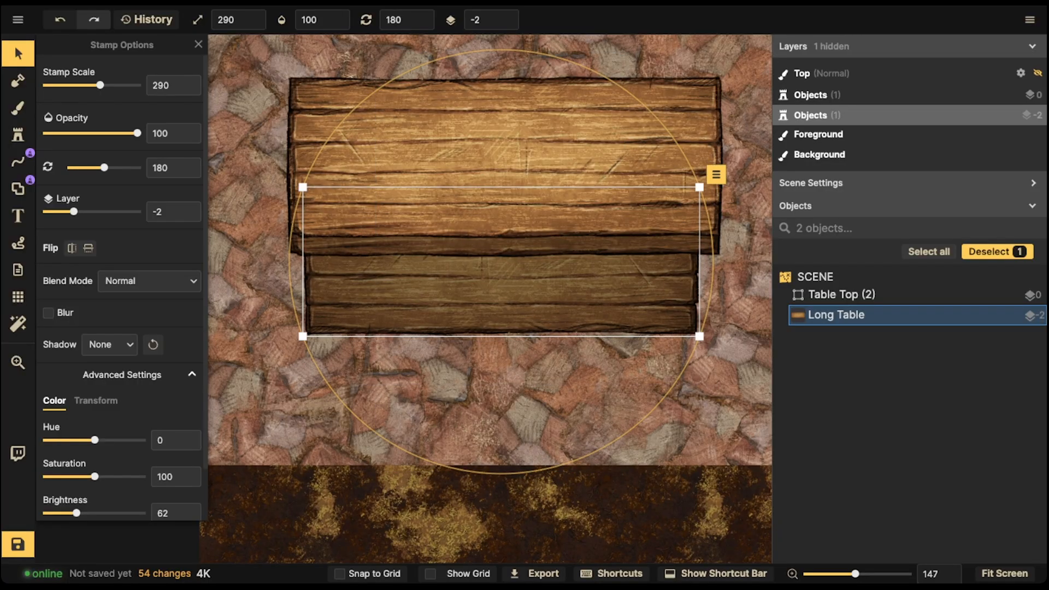
# Lower the layer -2 Long Table's brightness to 41 and deselect it.
pyautogui.moveTo(77, 513); pyautogui.dragTo(66, 512)
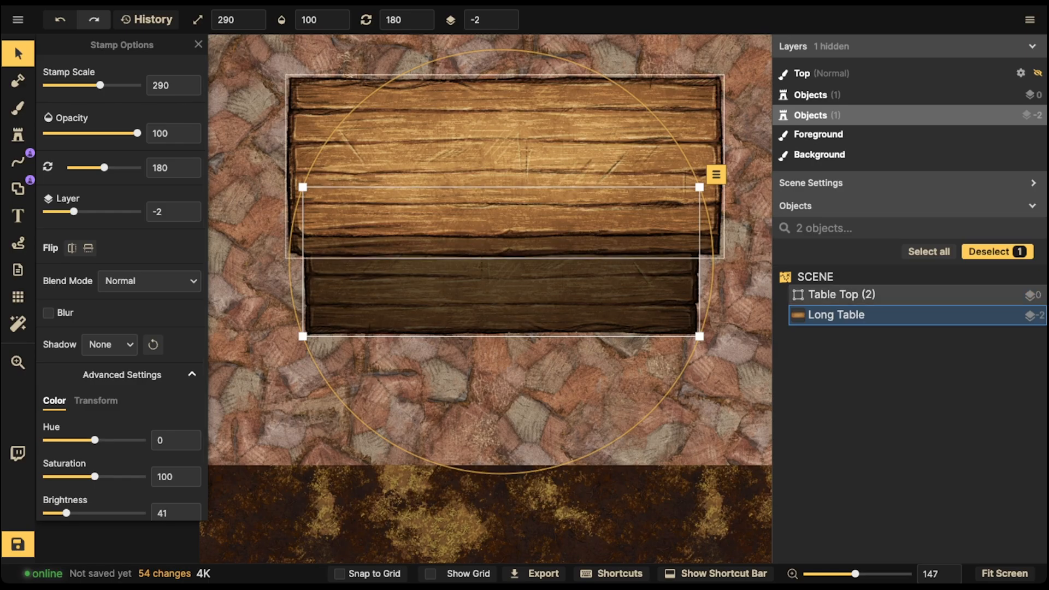
pyautogui.press('Escape')
pyautogui.scroll(-3, 384, 162)
pyautogui.scroll(-2, 385, 164)
# Select the Table Top group together with the dark Long Table and move both down across the boundary between the two textures.
pyautogui.click(396, 254)
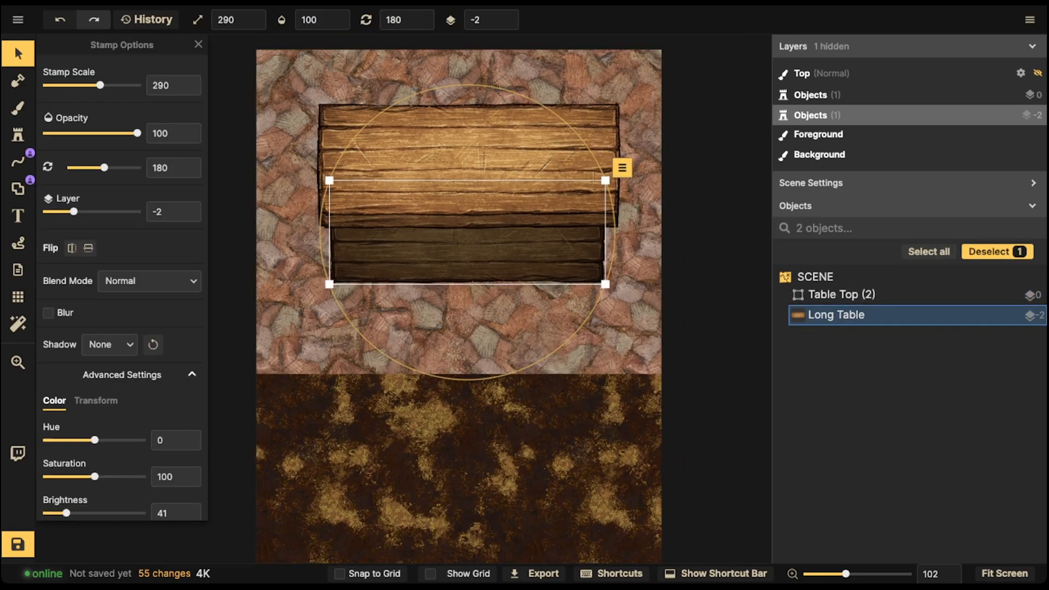
pyautogui.moveTo(270, 88); pyautogui.dragTo(477, 272)
pyautogui.moveTo(377, 126); pyautogui.dragTo(397, 358)
pyautogui.scroll(-5, 390, 333)
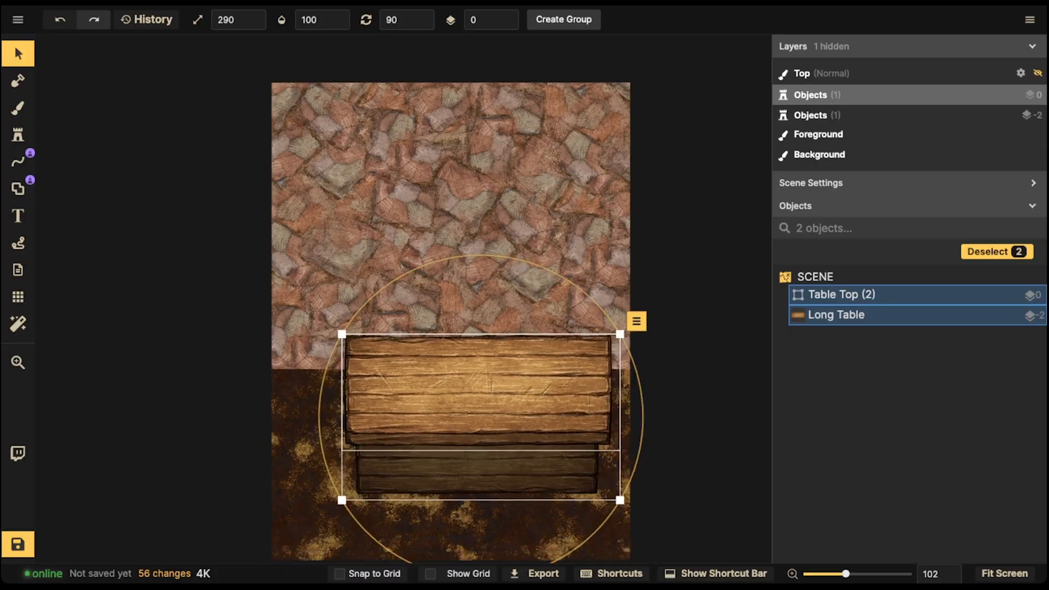
# Try the selected Table Top group and dark Long Table at lower positions down to the map's bottom edge, and deselect them.
pyautogui.scroll(-2, 397, 327)
pyautogui.moveTo(410, 306)
pyautogui.mouseDown()
pyautogui.moveTo(402, 351)
pyautogui.moveTo(374, 347)
pyautogui.moveTo(393, 348)
pyautogui.moveTo(392, 312)
pyautogui.mouseUp()
pyautogui.moveTo(442, 292); pyautogui.dragTo(428, 328)
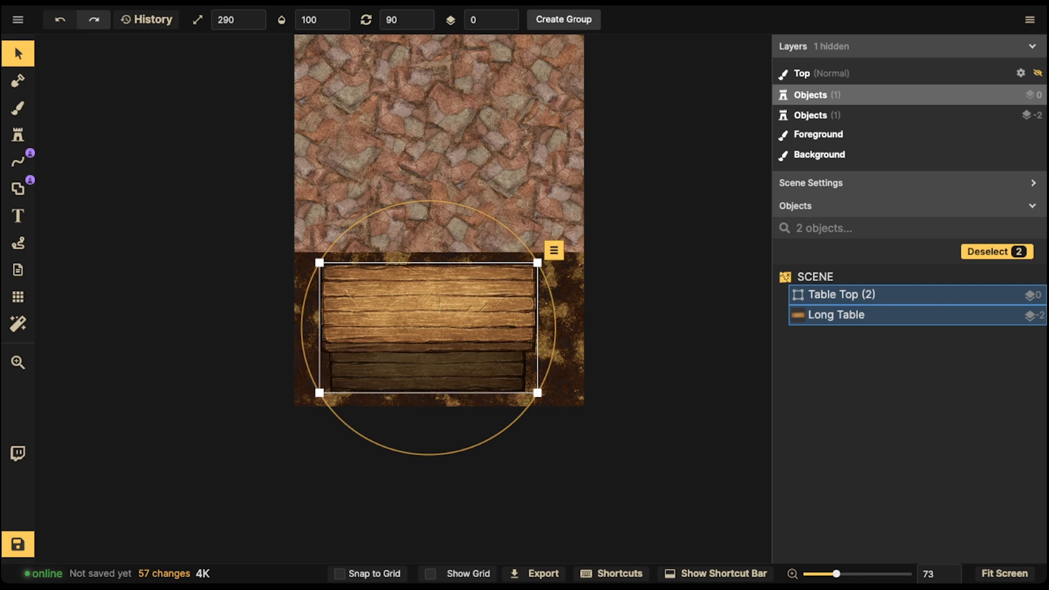
pyautogui.click(362, 186)
pyautogui.moveTo(363, 186); pyautogui.dragTo(455, 376)
pyautogui.moveTo(455, 376); pyautogui.dragTo(458, 388)
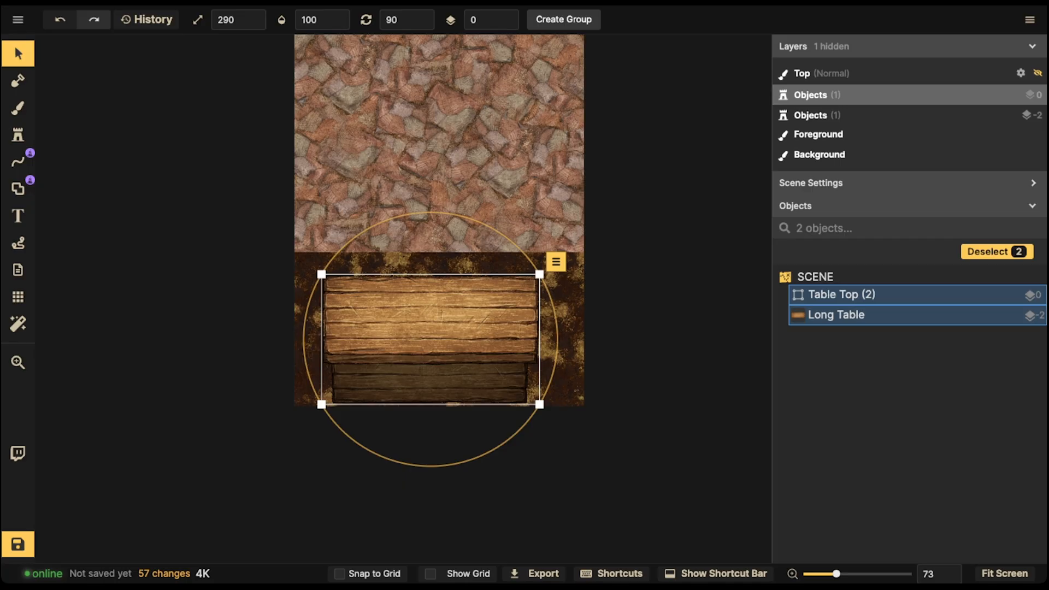
pyautogui.moveTo(431, 339); pyautogui.dragTo(431, 361)
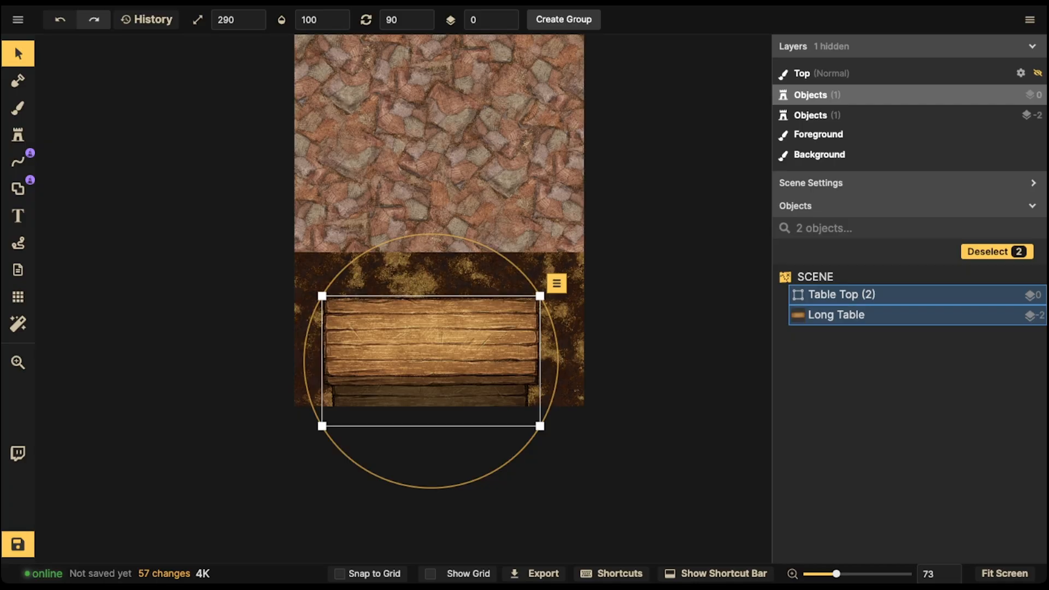
pyautogui.click(430, 341)
pyautogui.moveTo(431, 341); pyautogui.dragTo(431, 349)
pyautogui.click(644, 350)
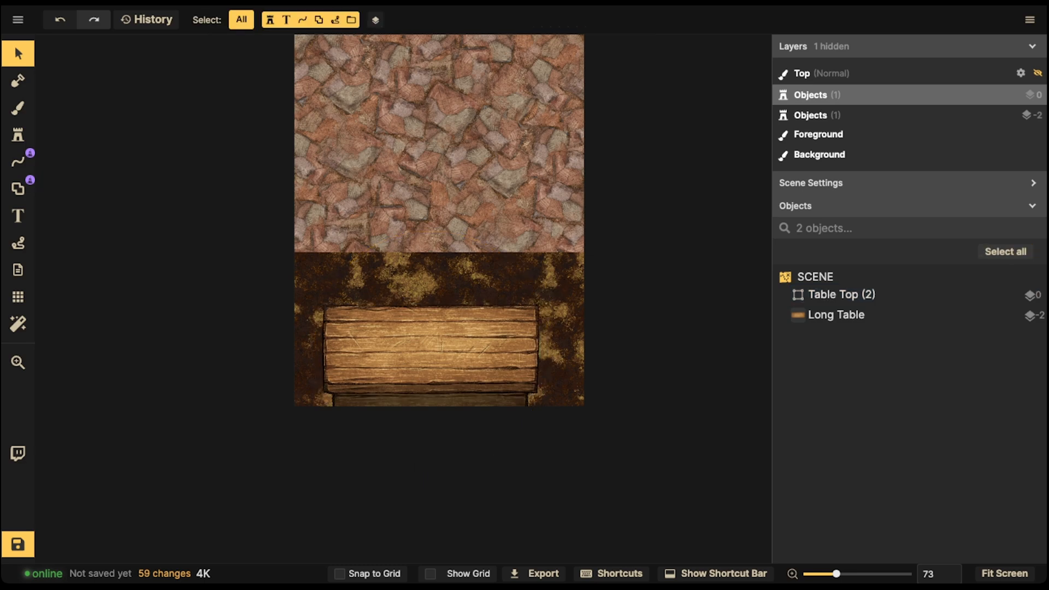
# Select the Table Top group and dark Long Table, move them up over the stone area, and group them as "Front Counter".
pyautogui.moveTo(307, 281); pyautogui.dragTo(540, 477)
pyautogui.moveTo(434, 355); pyautogui.dragTo(440, 225)
pyautogui.scroll(5, 457, 254)
pyautogui.click(563, 19)
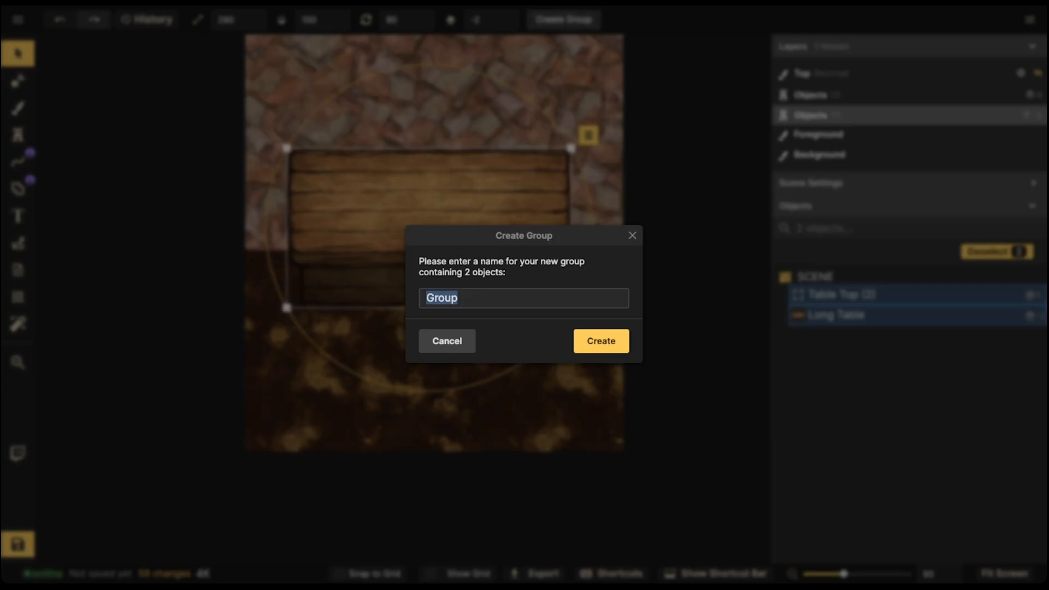
pyautogui.write('Front Cpunt')
pyautogui.press('BackSpace')
pyautogui.press('BackSpace')
pyautogui.press('BackSpace')
pyautogui.press('BackSpace')
pyautogui.write('ounter')
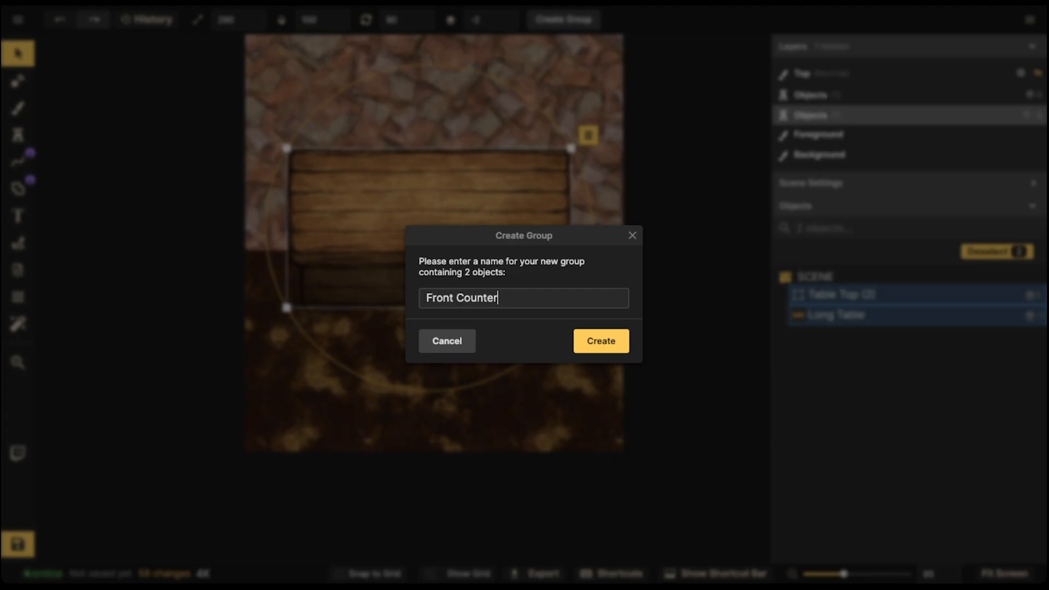
pyautogui.click(601, 341)
# Move the Front Counter group down onto the dark textured area and put it on layer 2.
pyautogui.moveTo(464, 235); pyautogui.dragTo(482, 365)
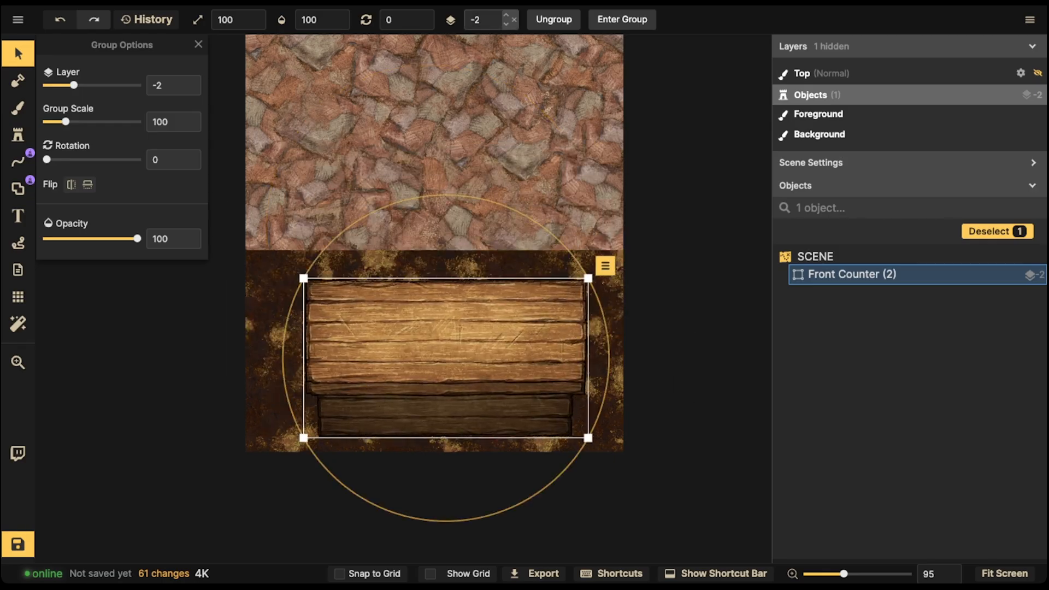
pyautogui.click(506, 14)
pyautogui.click(505, 24)
pyautogui.click(506, 24)
pyautogui.click(506, 24)
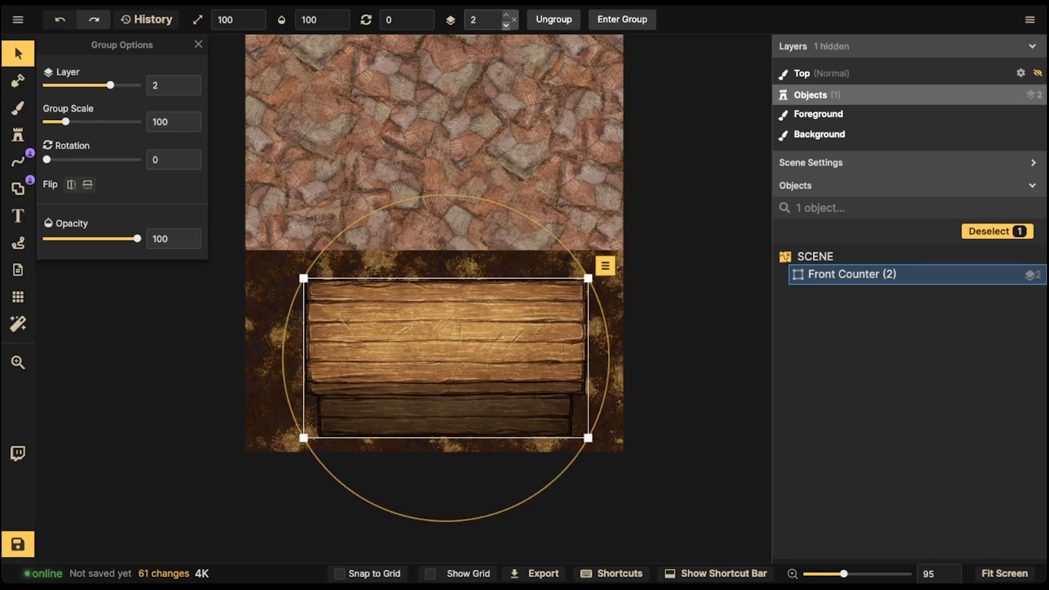
pyautogui.click(505, 24)
pyautogui.click(506, 24)
pyautogui.click(506, 15)
pyautogui.click(506, 15)
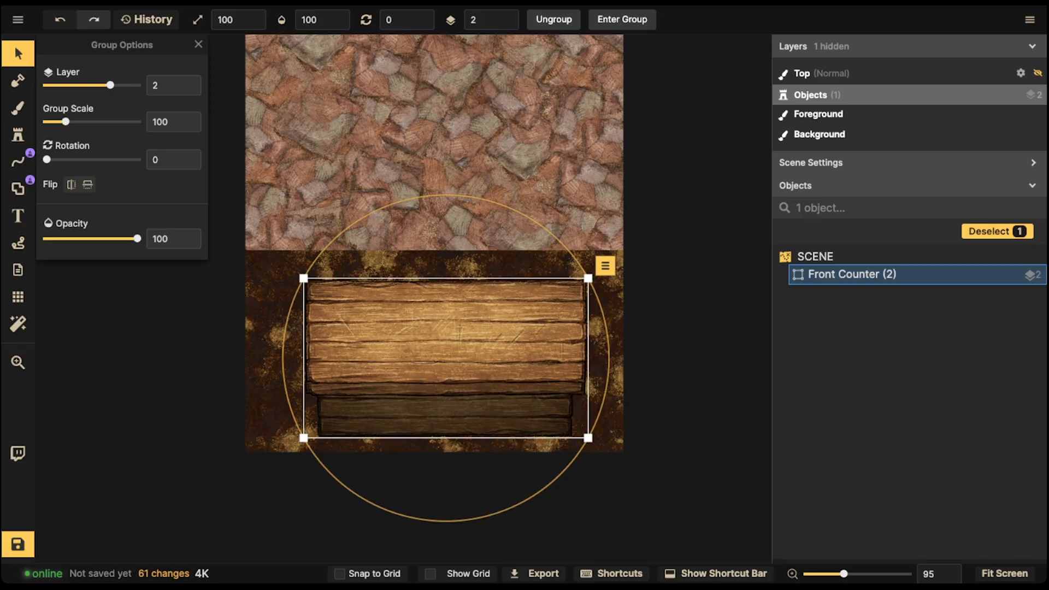
# Shift the Front Counter group slightly left and down within the dark area and save the map.
pyautogui.moveTo(470, 333)
pyautogui.mouseDown()
pyautogui.moveTo(451, 352)
pyautogui.moveTo(450, 339)
pyautogui.mouseUp()
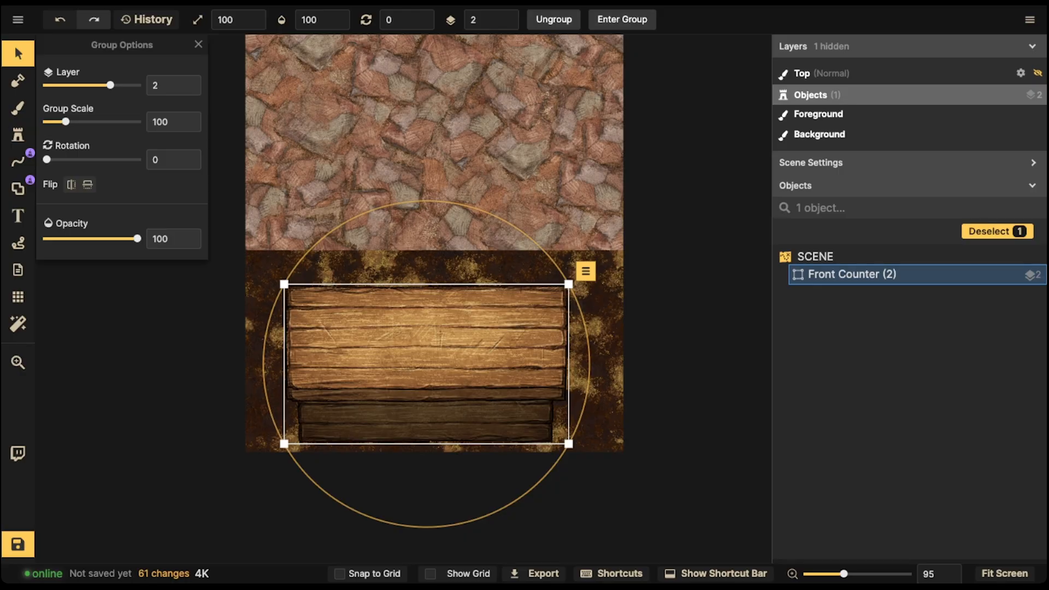
pyautogui.moveTo(437, 350); pyautogui.dragTo(438, 351)
pyautogui.click(18, 544)
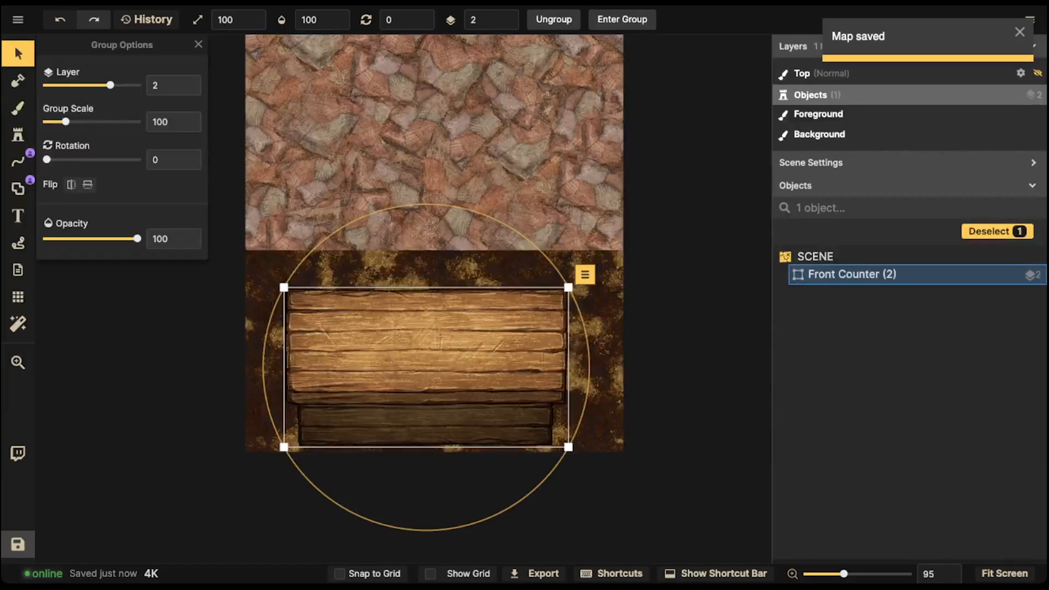
# Move the Front Counter group down until its base runs past the map's bottom edge, and deselect it.
pyautogui.moveTo(426, 367); pyautogui.dragTo(428, 392)
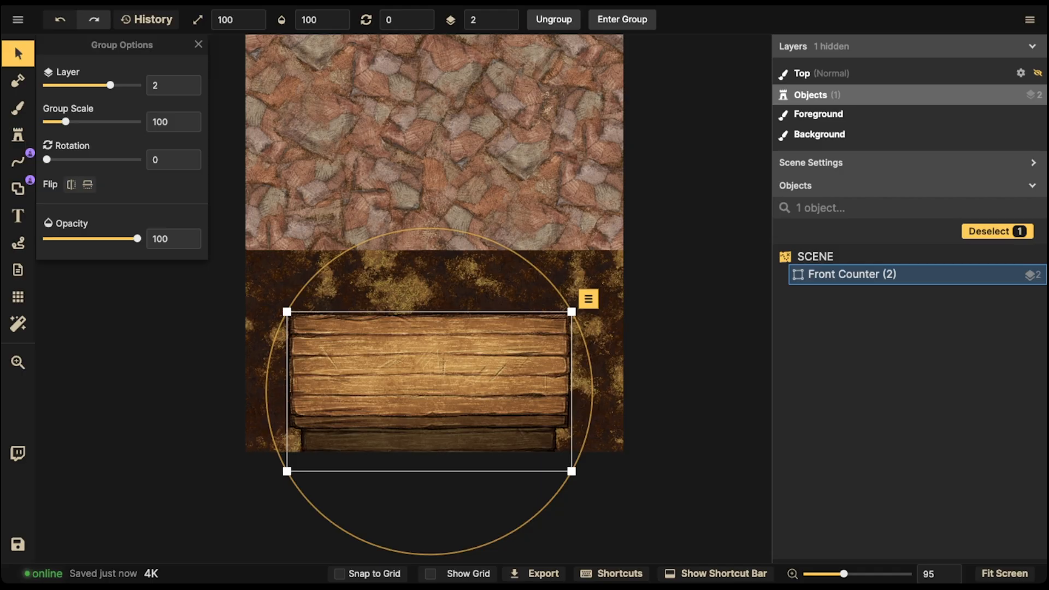
pyautogui.click(309, 252)
pyautogui.moveTo(309, 253); pyautogui.dragTo(384, 402)
pyautogui.moveTo(384, 402); pyautogui.dragTo(383, 407)
pyautogui.click(393, 133)
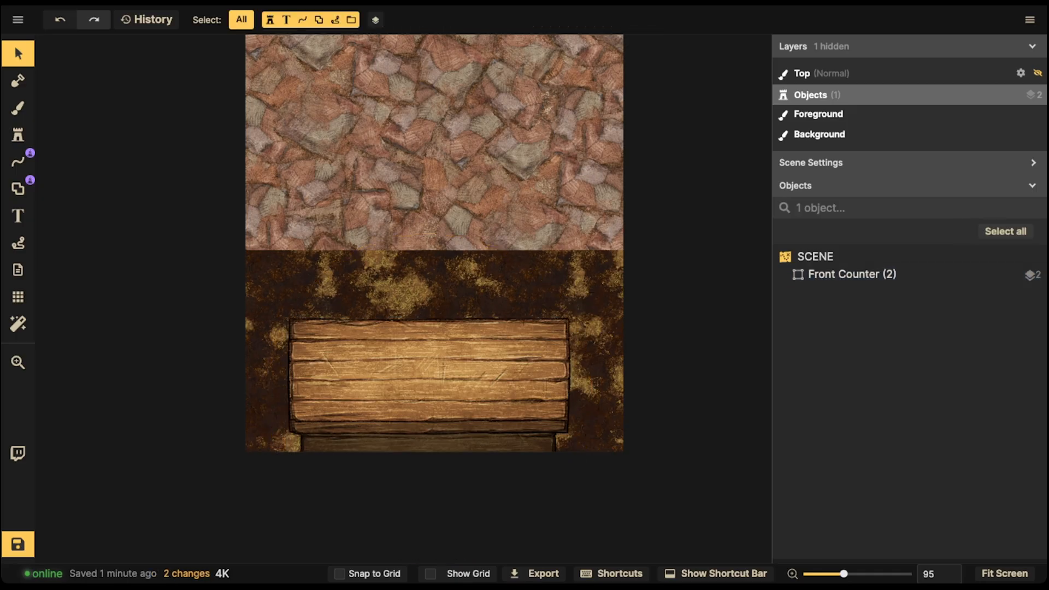
pyautogui.scroll(-3, 393, 131)
pyautogui.scroll(-2, 393, 131)
pyautogui.moveTo(393, 131); pyautogui.dragTo(395, 238, button='middle')
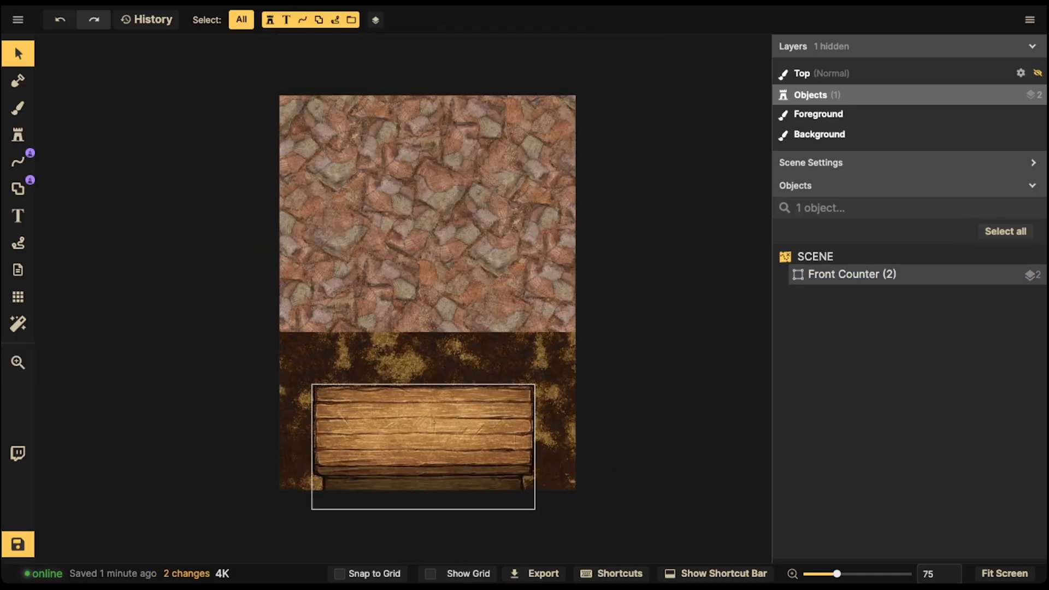
# Set up a round background brush of size 50 with the recently used reddish stone texture at scale 185.45 and rotation 28.
pyautogui.click(401, 418)
pyautogui.moveTo(401, 418); pyautogui.dragTo(402, 356, button='middle')
pyautogui.moveTo(393, 245); pyautogui.dragTo(394, 251, button='middle')
pyautogui.scroll(2, 395, 251)
pyautogui.scroll(5, 388, 231)
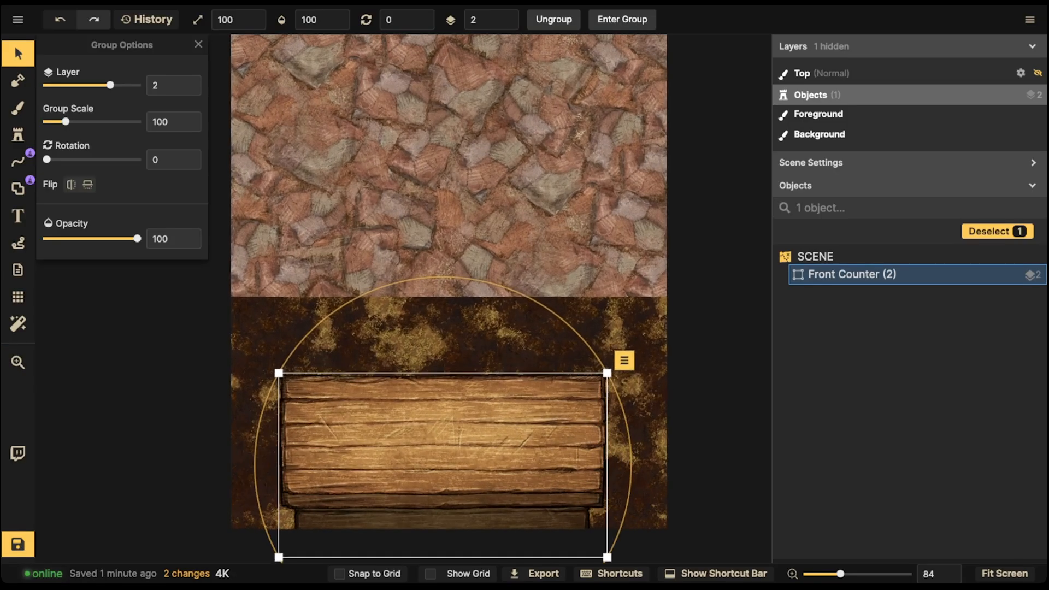
pyautogui.click(388, 231)
pyautogui.click(18, 107)
pyautogui.scroll(-3, 146, 289)
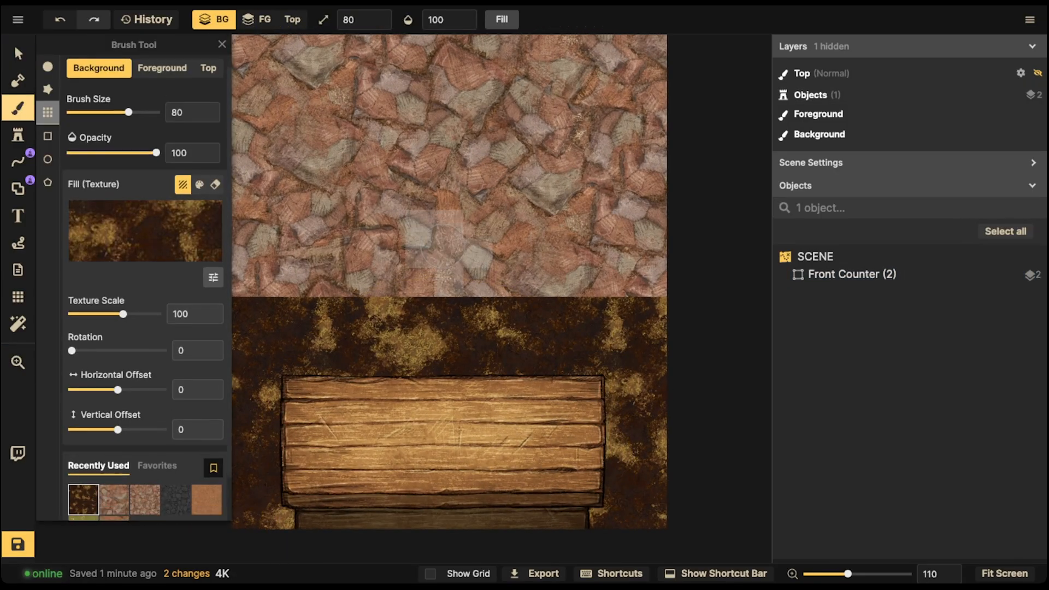
pyautogui.click(114, 459)
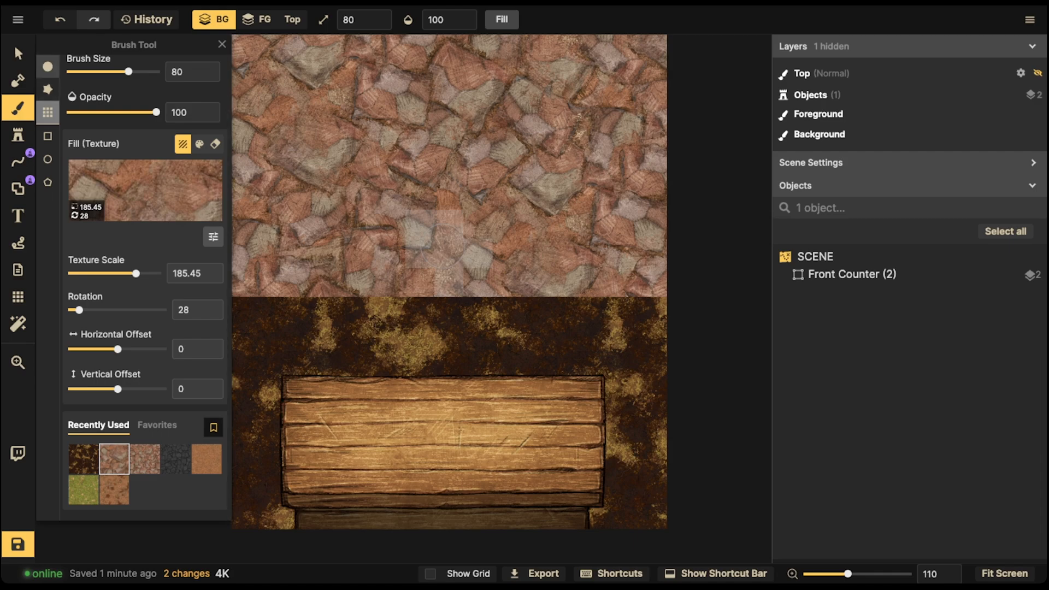
pyautogui.click(47, 67)
pyautogui.press('[')
pyautogui.press('[')
pyautogui.press('[')
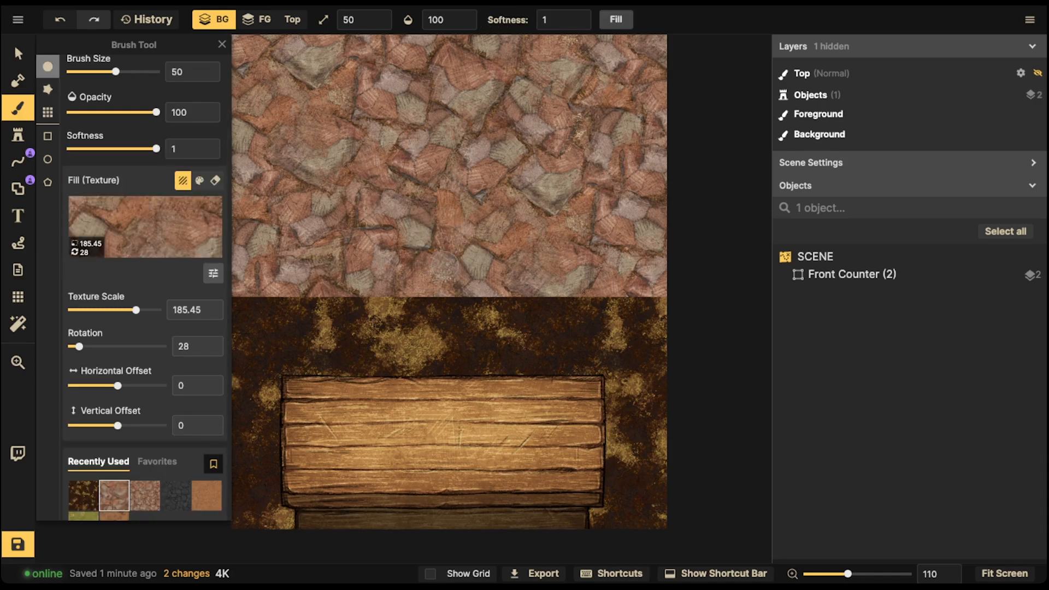
# Dab the stone texture on the boundary near the map's right edge and set the brush softness to 0.
pyautogui.moveTo(427, 315); pyautogui.dragTo(513, 307, button='right')
pyautogui.moveTo(671, 275); pyautogui.dragTo(546, 262, button='right')
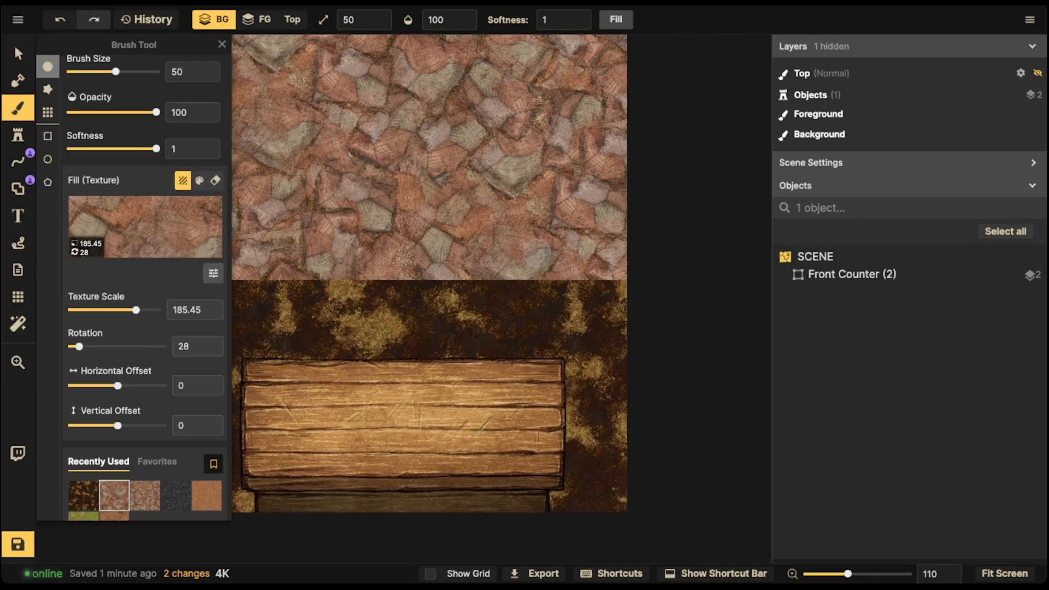
pyautogui.click(603, 270)
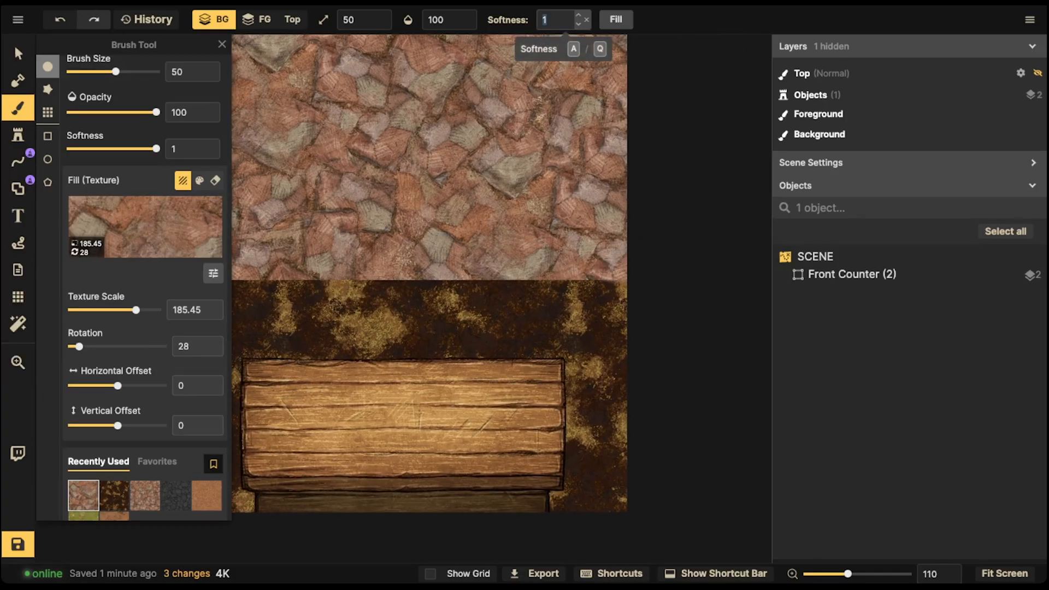
pyautogui.click(568, 21)
pyautogui.write('0')
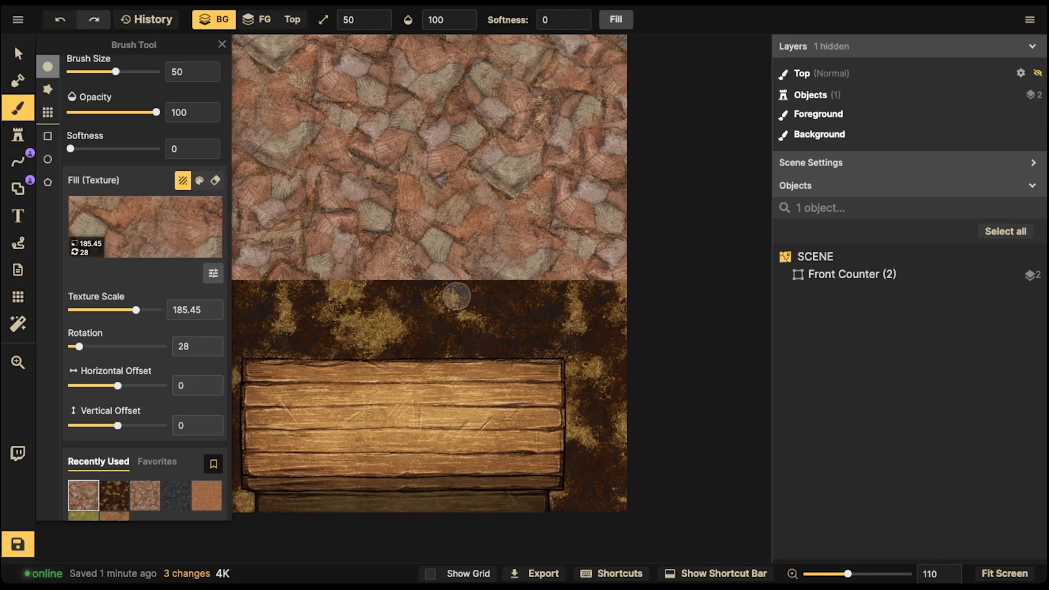
# Paint the stone texture along the full boundary with the dark area to turn the straight line into a wavy edge.
pyautogui.moveTo(462, 276)
pyautogui.mouseDown()
pyautogui.moveTo(431, 314)
pyautogui.moveTo(514, 295)
pyautogui.mouseUp()
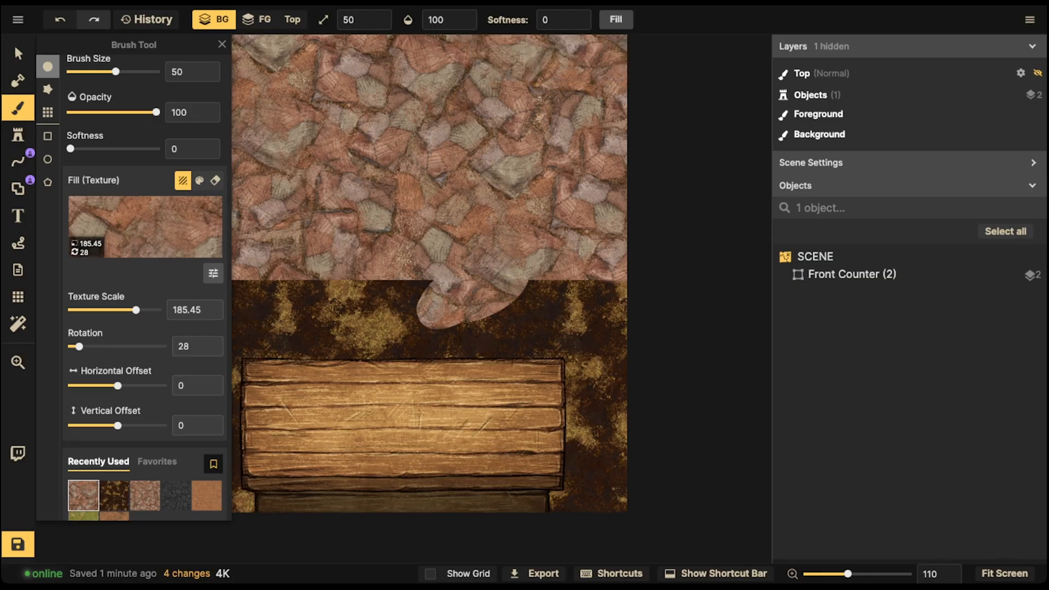
pyautogui.hotkey('ctrl', 'z')
pyautogui.press('space')
pyautogui.moveTo(440, 320)
pyautogui.mouseDown()
pyautogui.moveTo(463, 335)
pyautogui.moveTo(498, 306)
pyautogui.mouseUp()
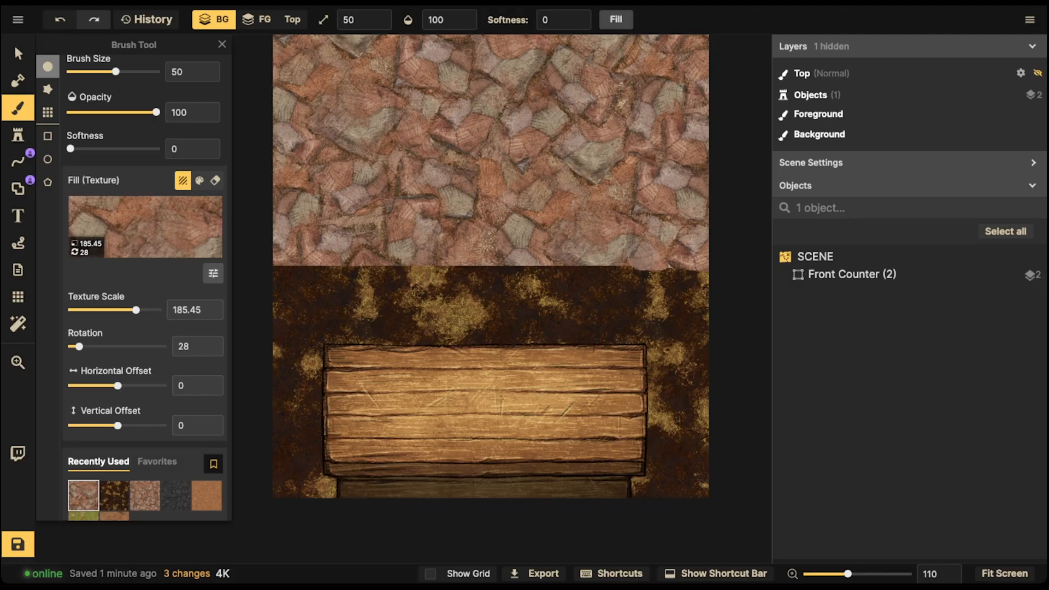
pyautogui.moveTo(644, 257); pyautogui.dragTo(258, 269)
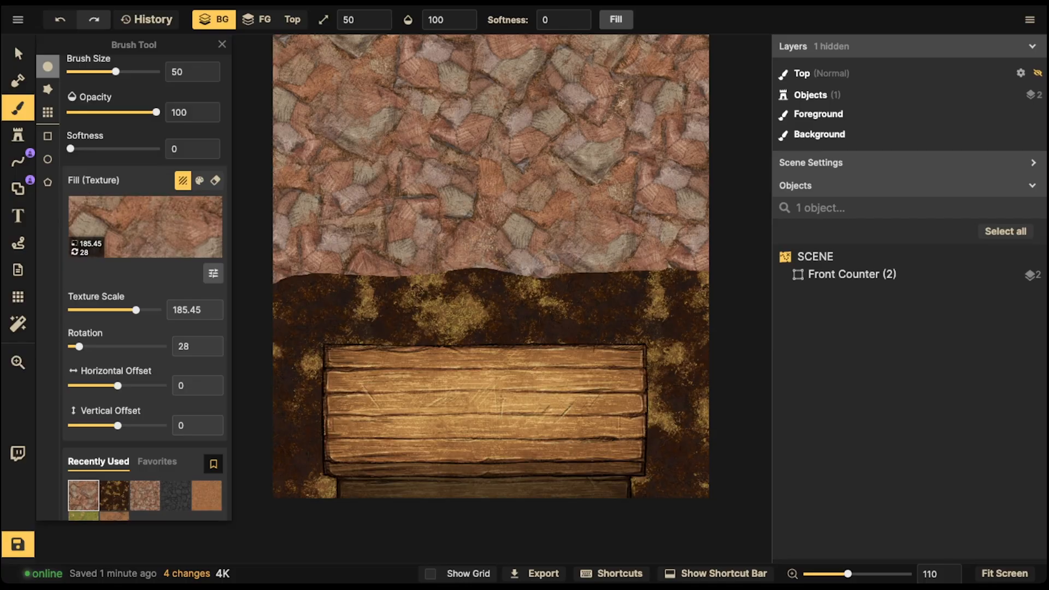
pyautogui.moveTo(547, 265); pyautogui.dragTo(752, 269)
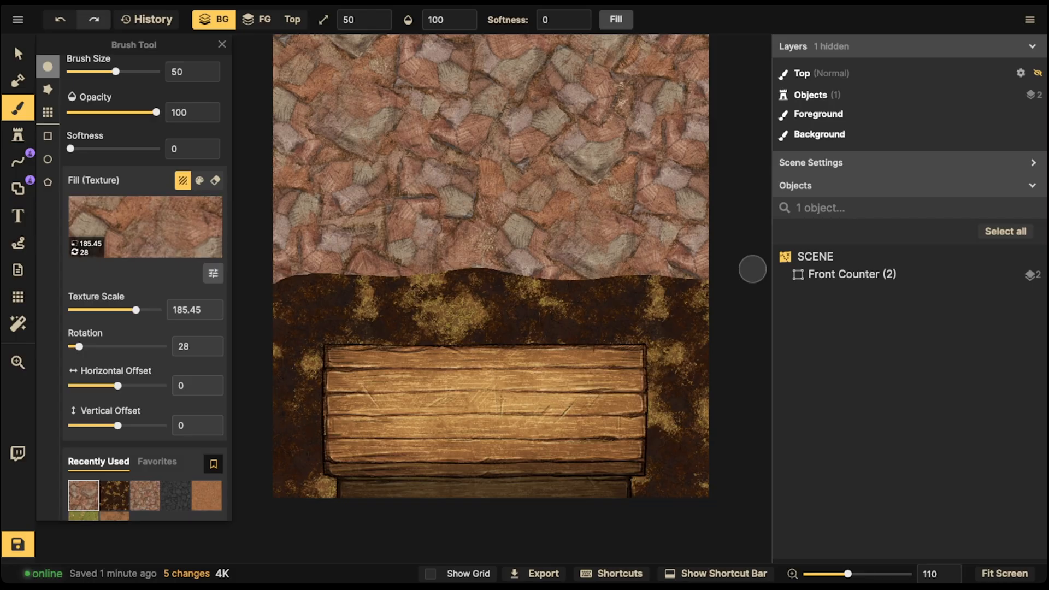
pyautogui.scroll(-3, 380, 158)
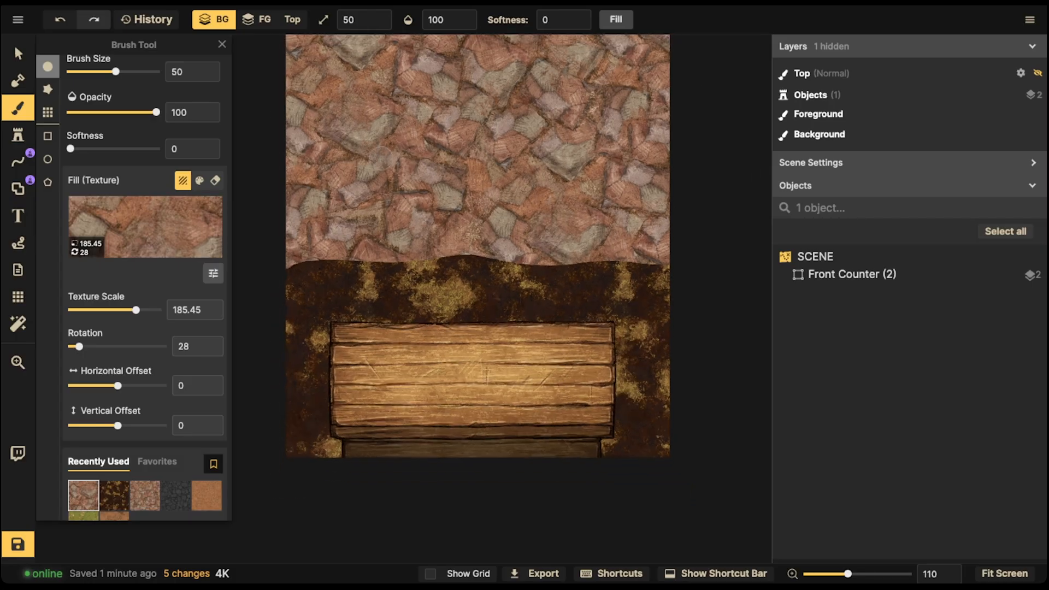
pyautogui.moveTo(368, 236); pyautogui.dragTo(377, 301, button='middle')
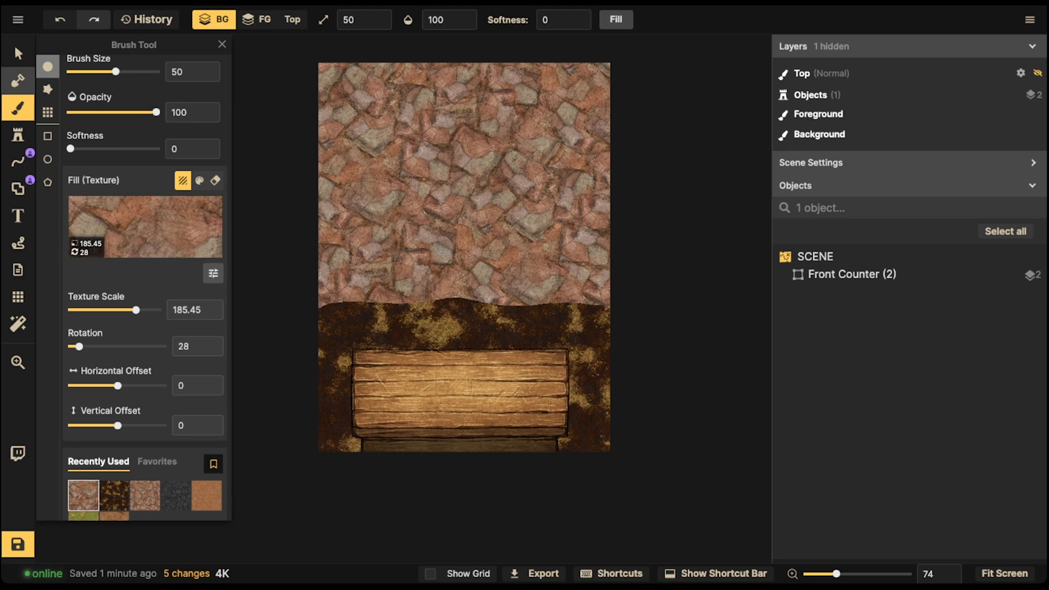
# Nudge the Front Counter group slightly up and deselect it.
pyautogui.click(18, 54)
pyautogui.moveTo(459, 395); pyautogui.dragTo(462, 391)
pyautogui.press('Escape')
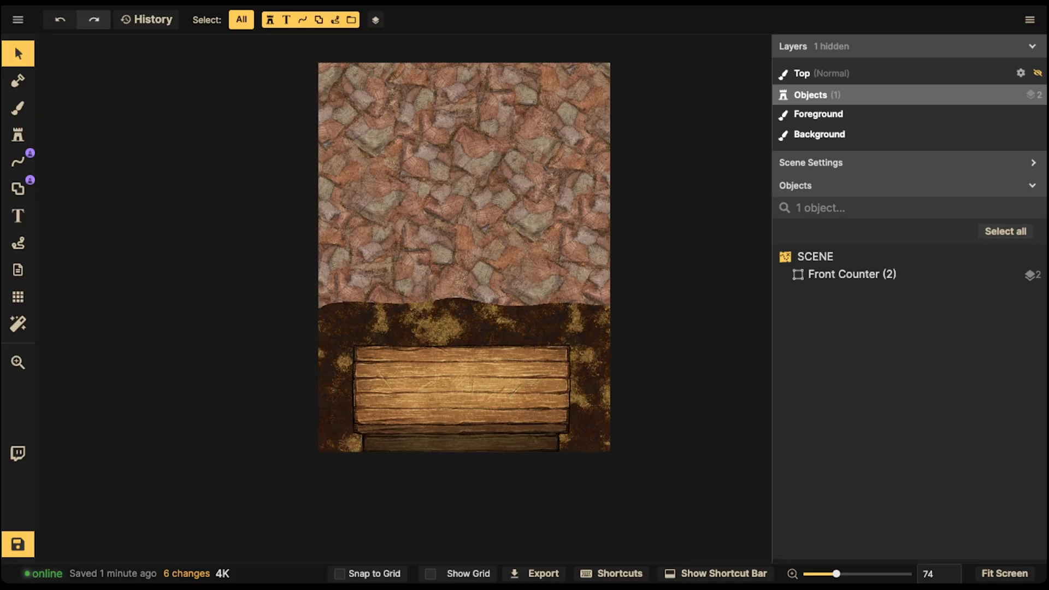
# Search the Fantasy Battlemaps stamps for weapon and examine the results for orc-style weapons.
pyautogui.click(18, 135)
pyautogui.click(120, 107)
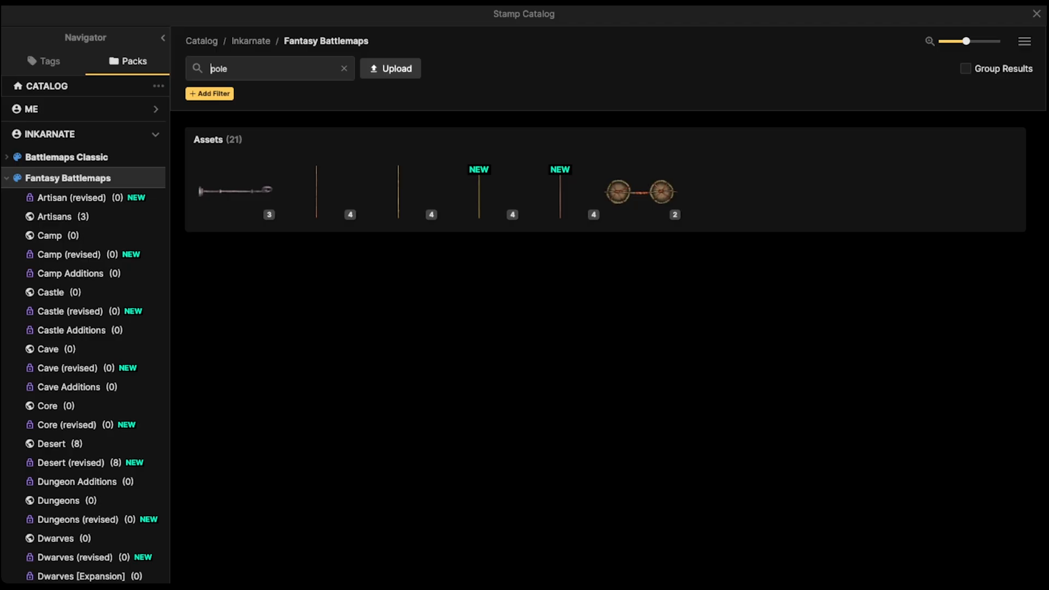
pyautogui.write('weapon')
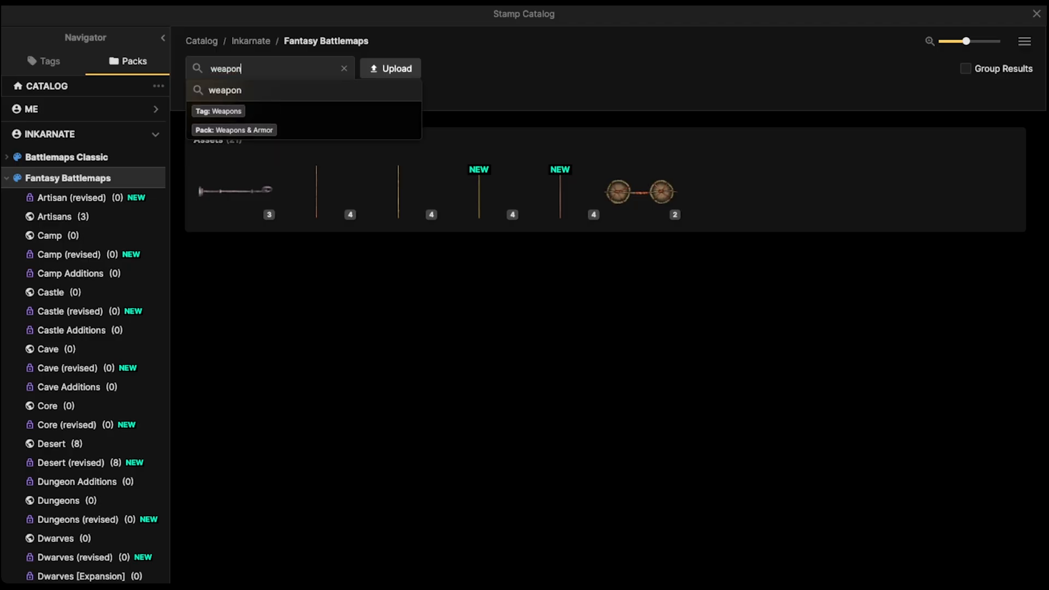
pyautogui.press('Return')
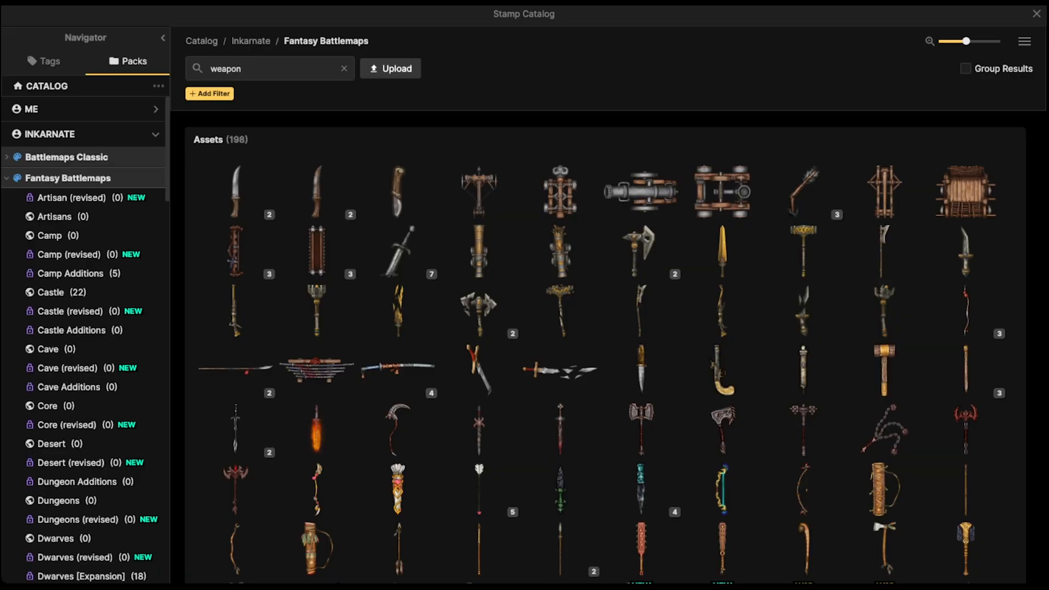
pyautogui.scroll(-1, 616, 347)
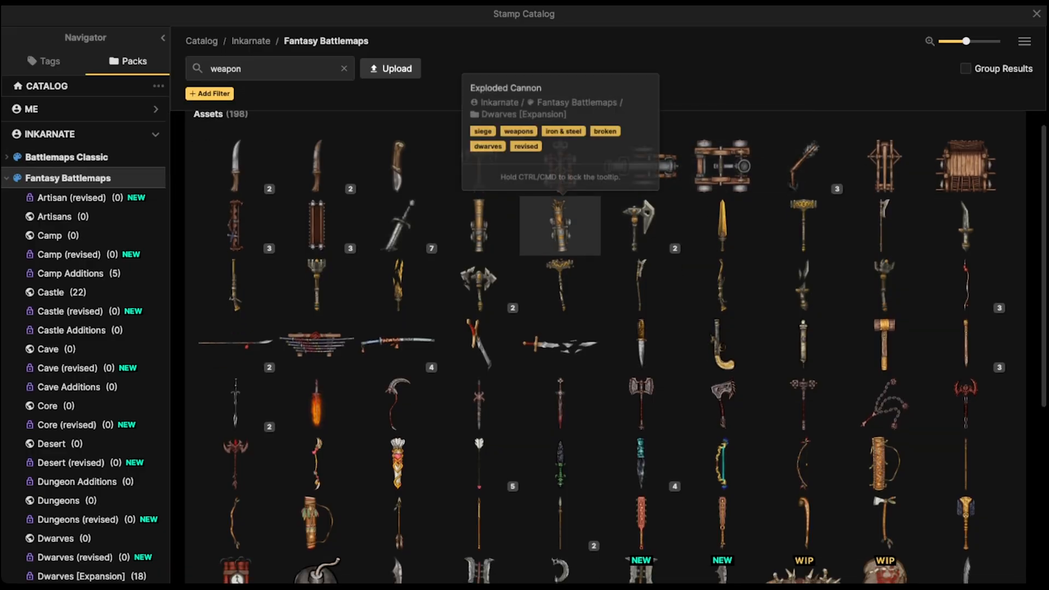
pyautogui.scroll(-1, 546, 235)
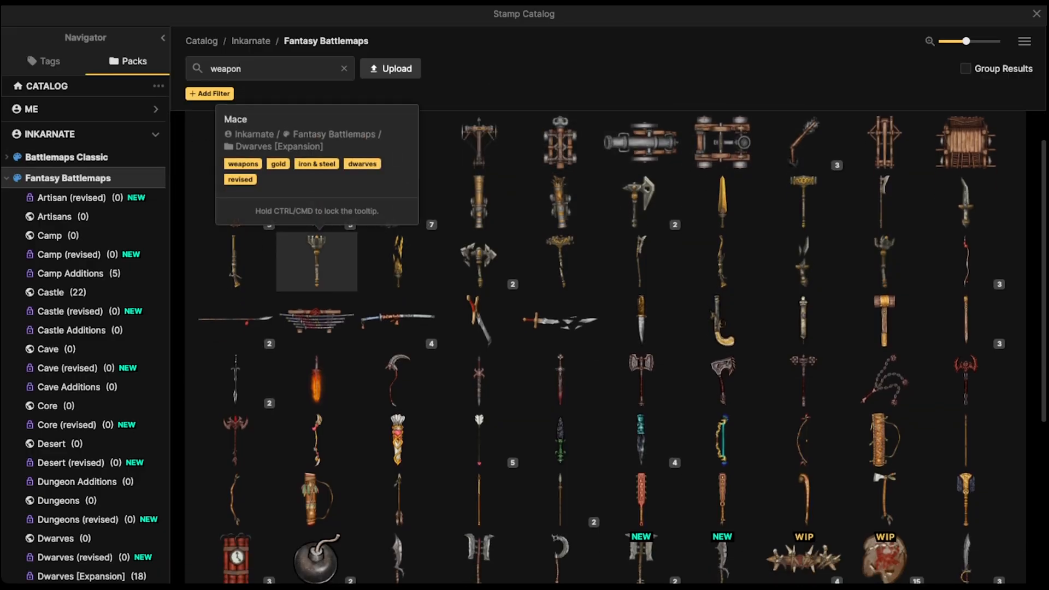
pyautogui.scroll(-5, 397, 261)
pyautogui.scroll(-4, 398, 262)
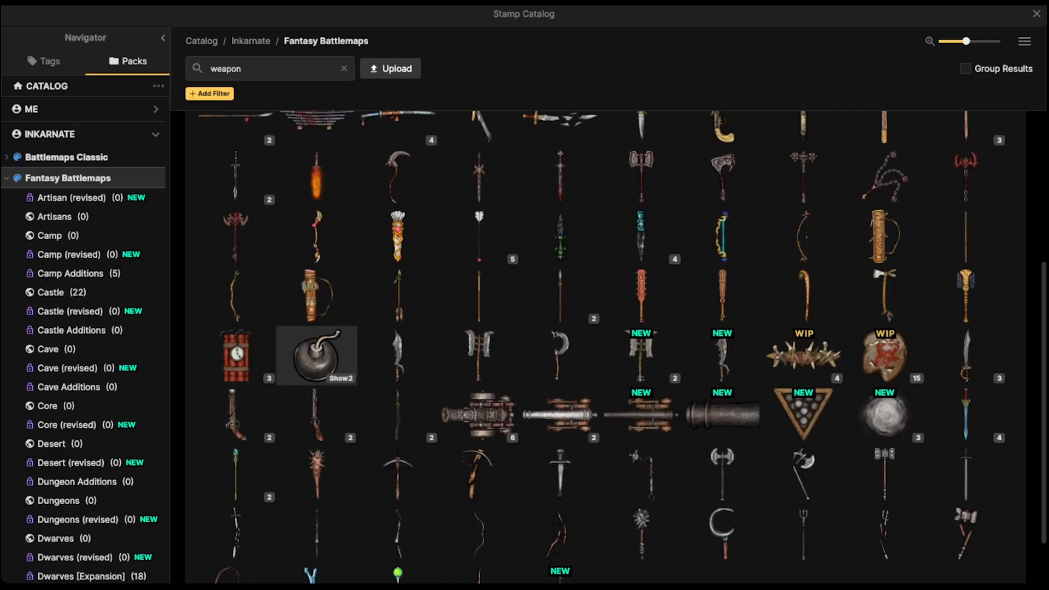
pyautogui.scroll(-1, 236, 339)
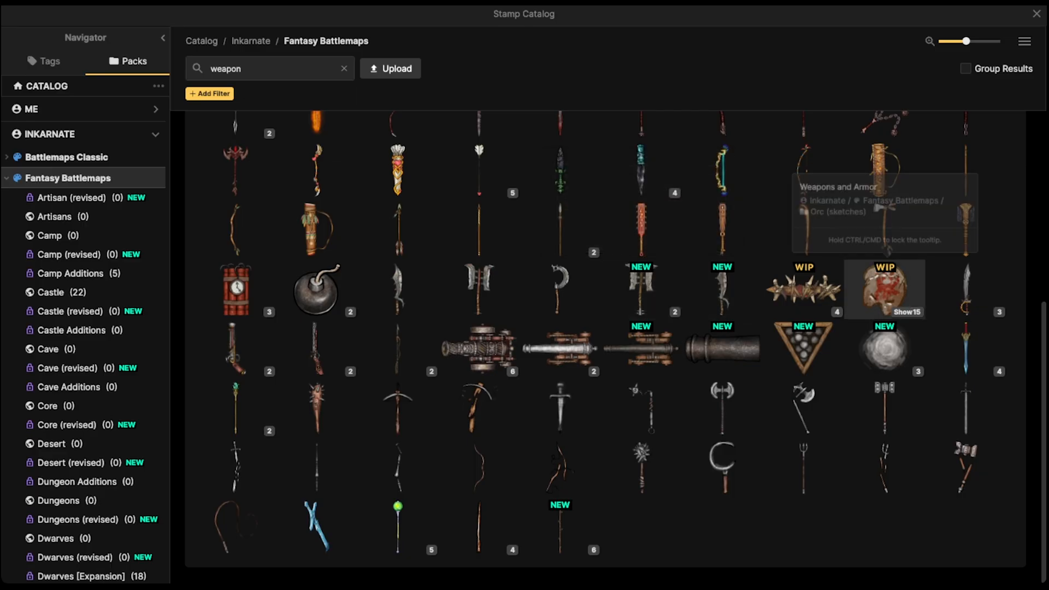
pyautogui.scroll(6, 641, 284)
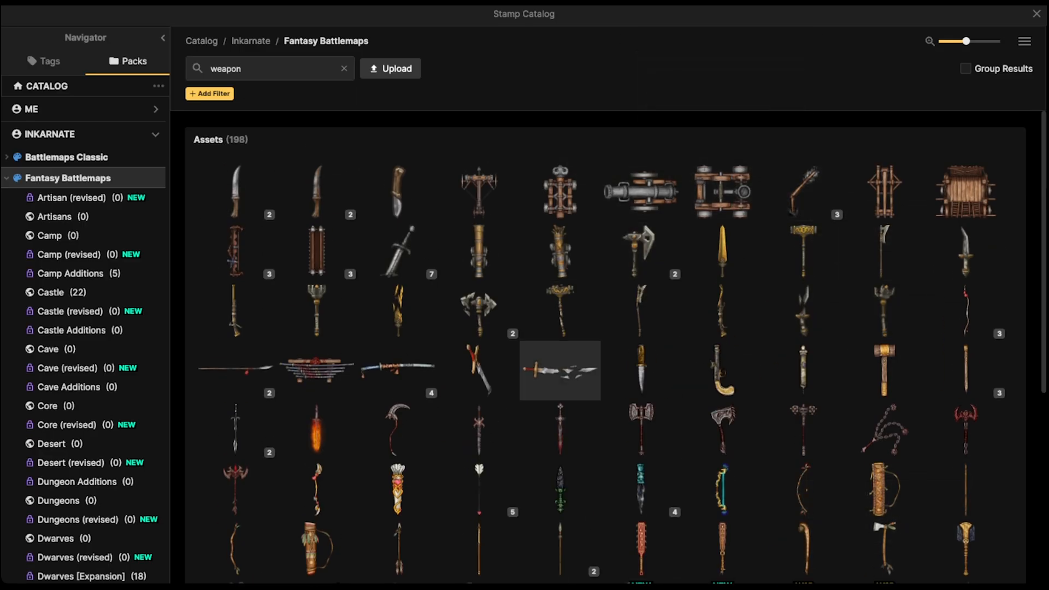
pyautogui.scroll(-6, 883, 358)
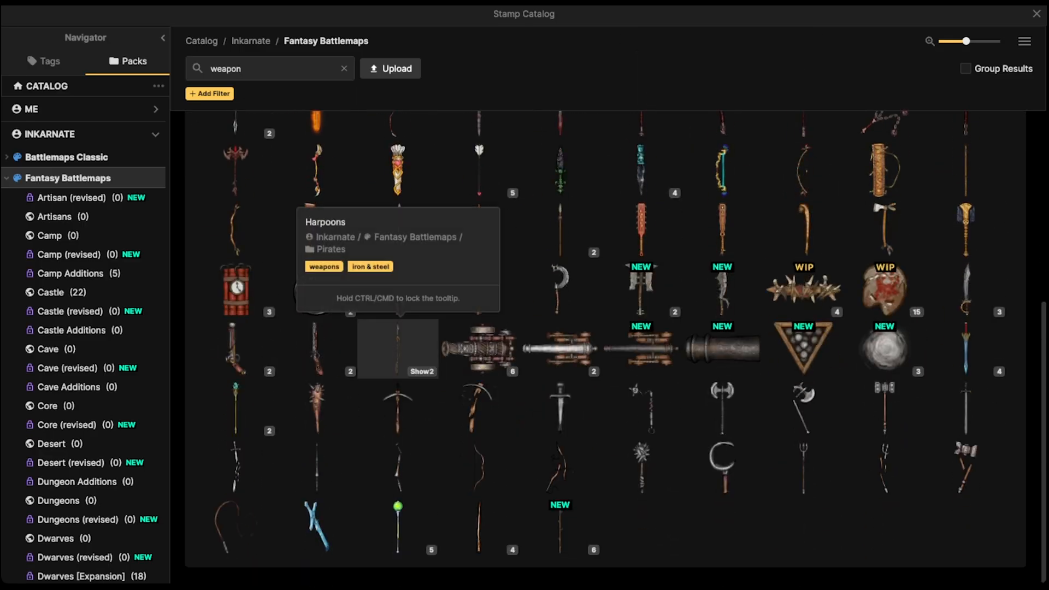
pyautogui.scroll(6, 397, 229)
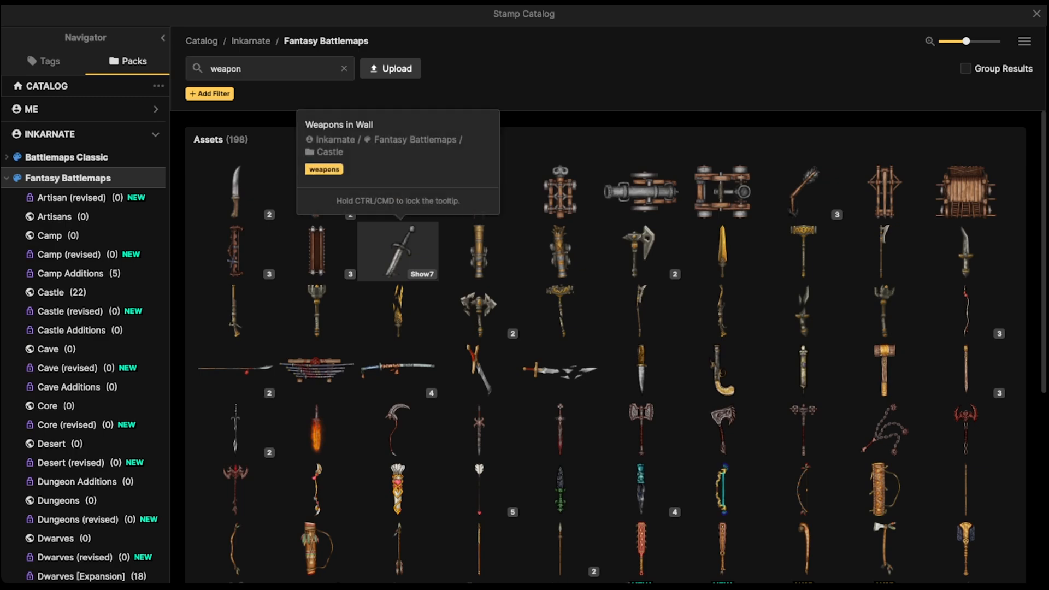
pyautogui.scroll(-5, 82, 405)
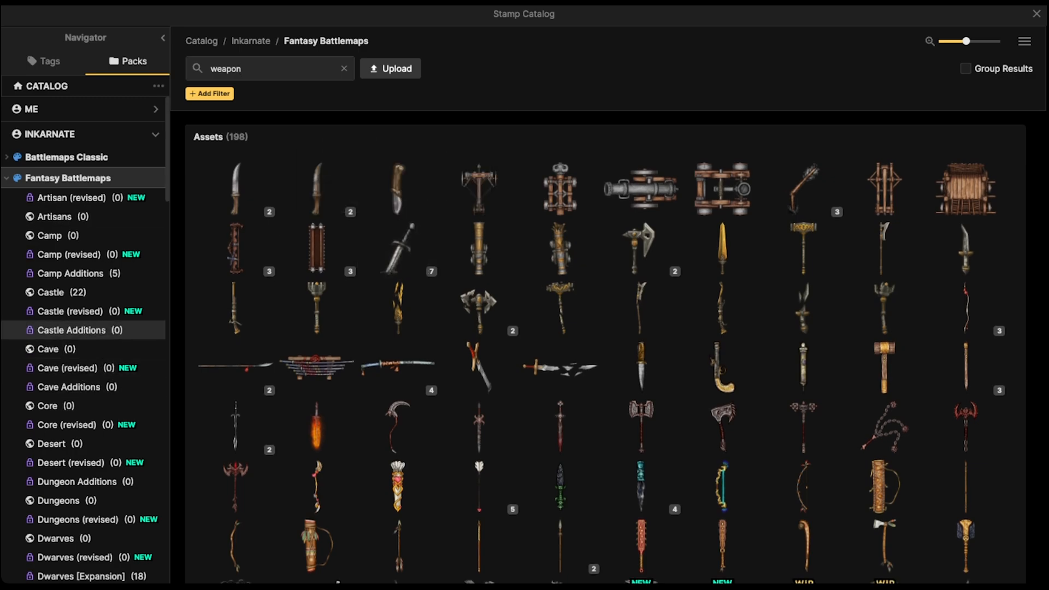
# Clear the stamp search and place the Orc pack's Orc Sword at scale 340 and rotation 285 just above the dark area.
pyautogui.click(343, 68)
pyautogui.scroll(-2, 82, 383)
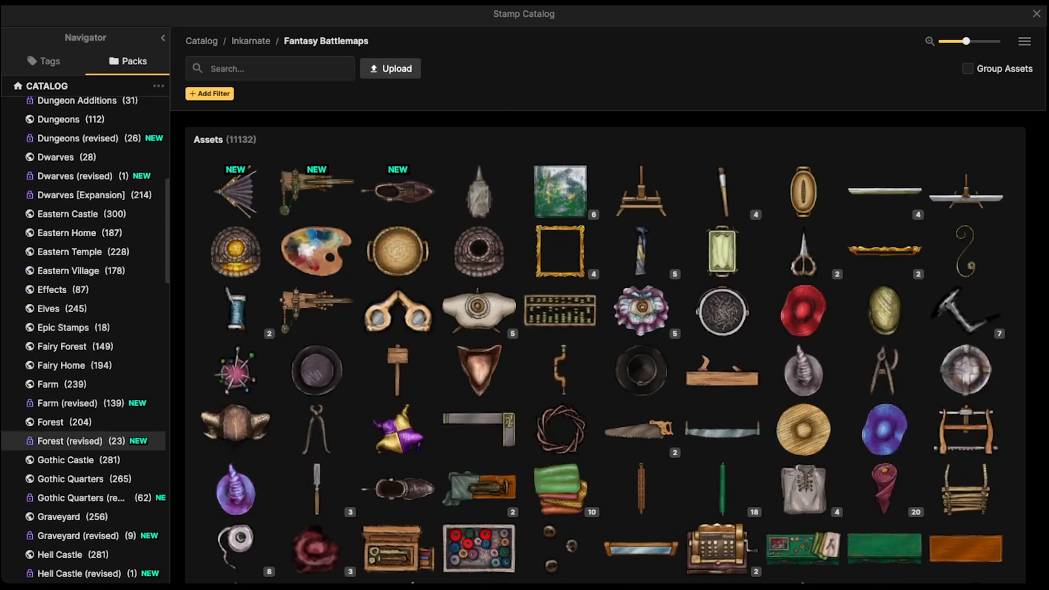
pyautogui.scroll(-4, 82, 458)
pyautogui.scroll(-4, 82, 376)
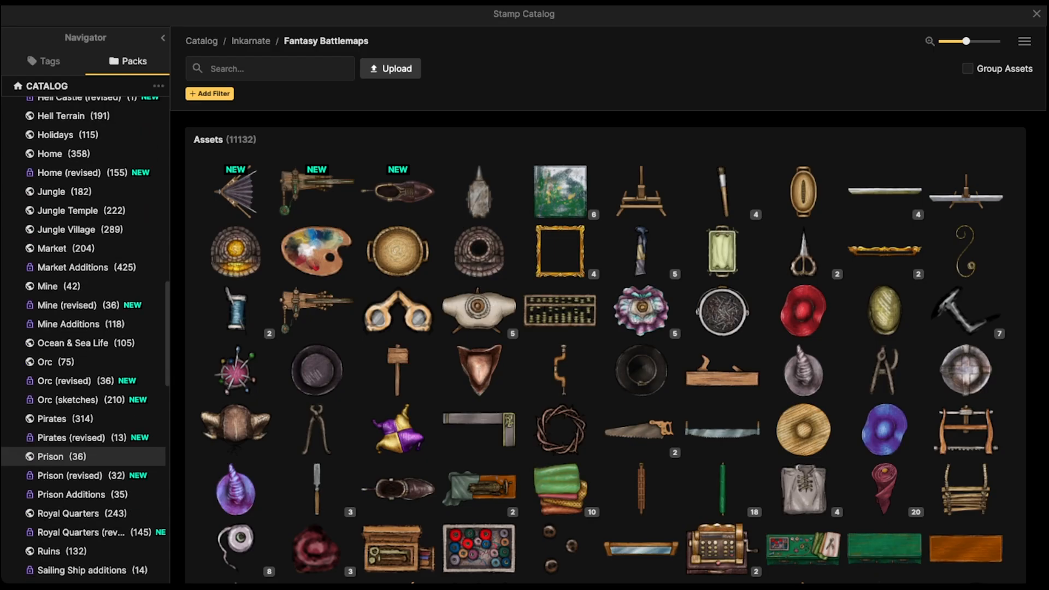
pyautogui.click(55, 362)
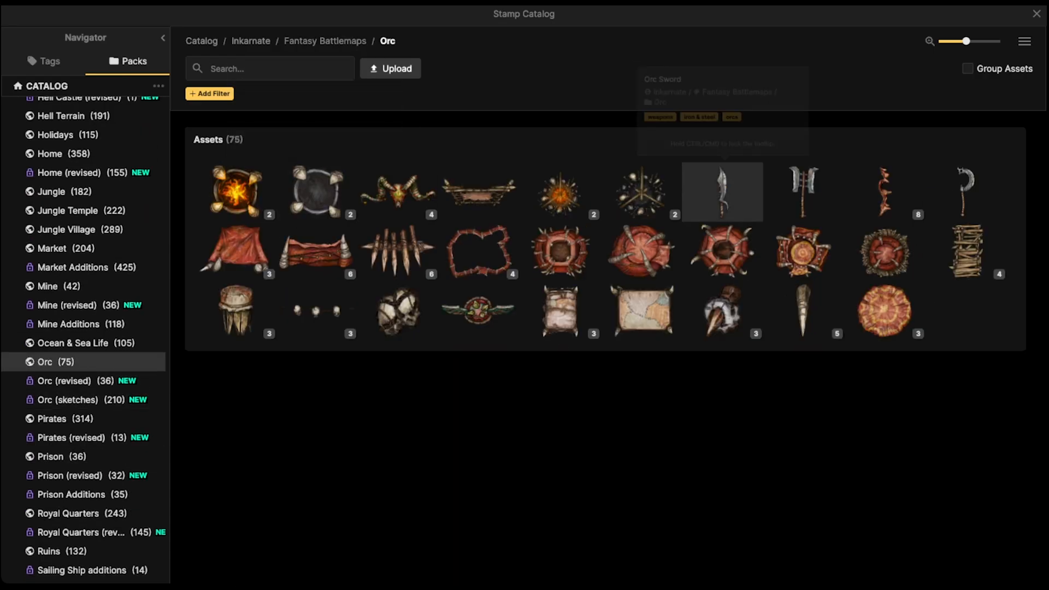
pyautogui.click(723, 193)
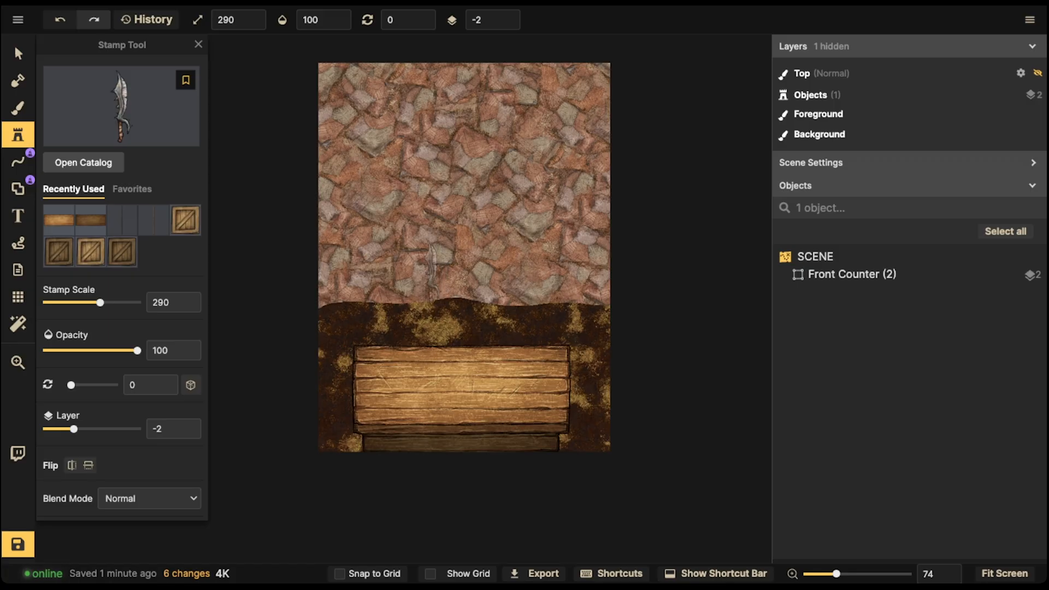
pyautogui.click(407, 281)
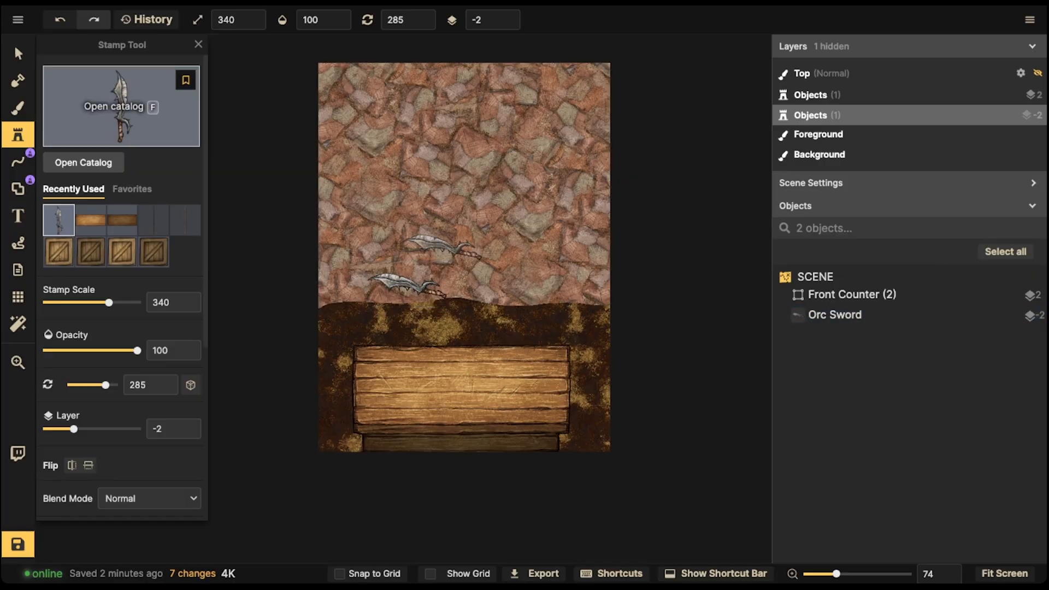
# Place the double-bladed Orc Axe stamp to the right of the sword at scale 340 and rotation 300.
pyautogui.click(120, 106)
pyautogui.click(714, 188)
pyautogui.press('Left')
pyautogui.press('Left')
pyautogui.press('Left')
pyautogui.press('Left')
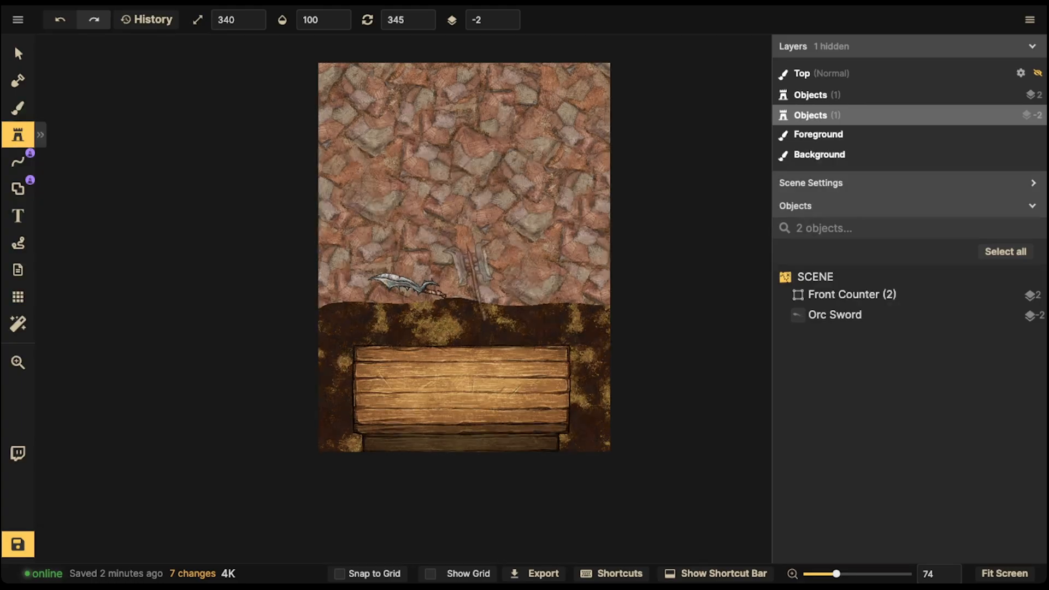
pyautogui.click(493, 285)
# Place the crescent-bladed Orc Axe stamp above the double-bladed axe at scale 340 and rotation 300.
pyautogui.click(18, 134)
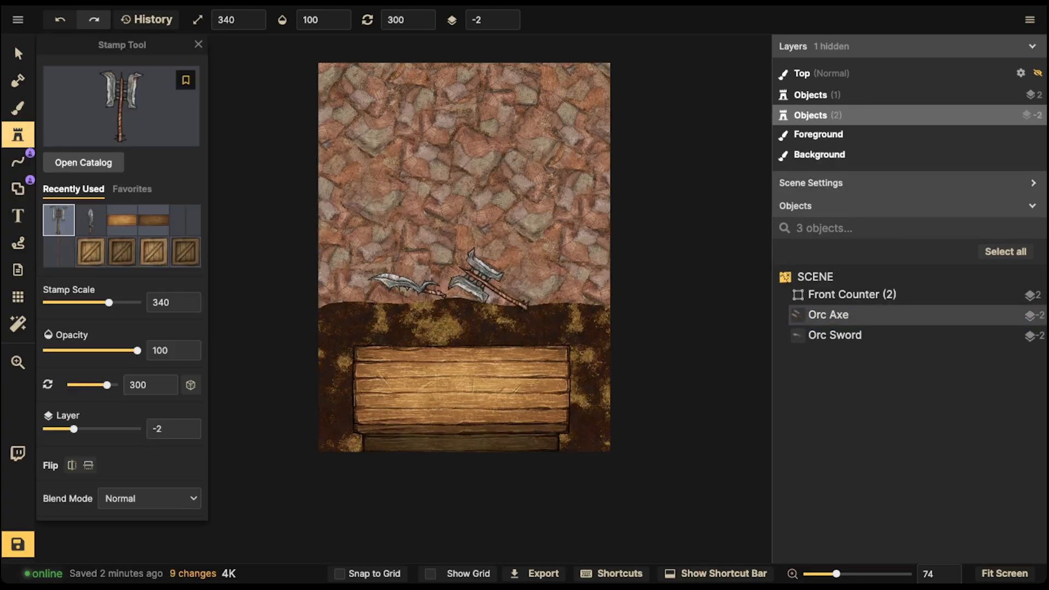
pyautogui.click(110, 105)
pyautogui.click(965, 192)
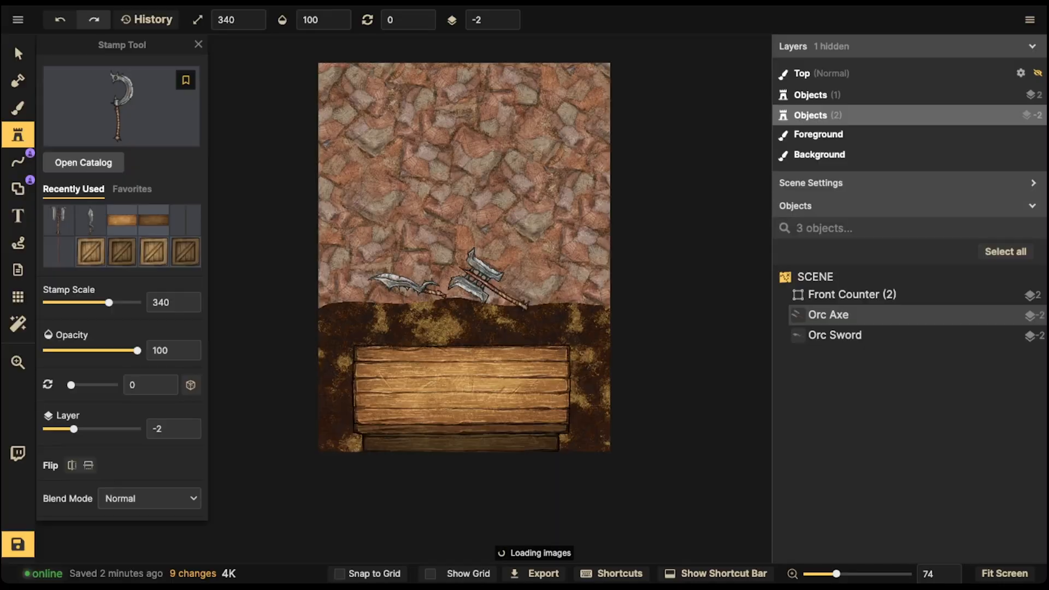
pyautogui.press('Left')
pyautogui.press('Left')
pyautogui.press('Left')
pyautogui.press('Left')
pyautogui.click(521, 240)
pyautogui.click(121, 106)
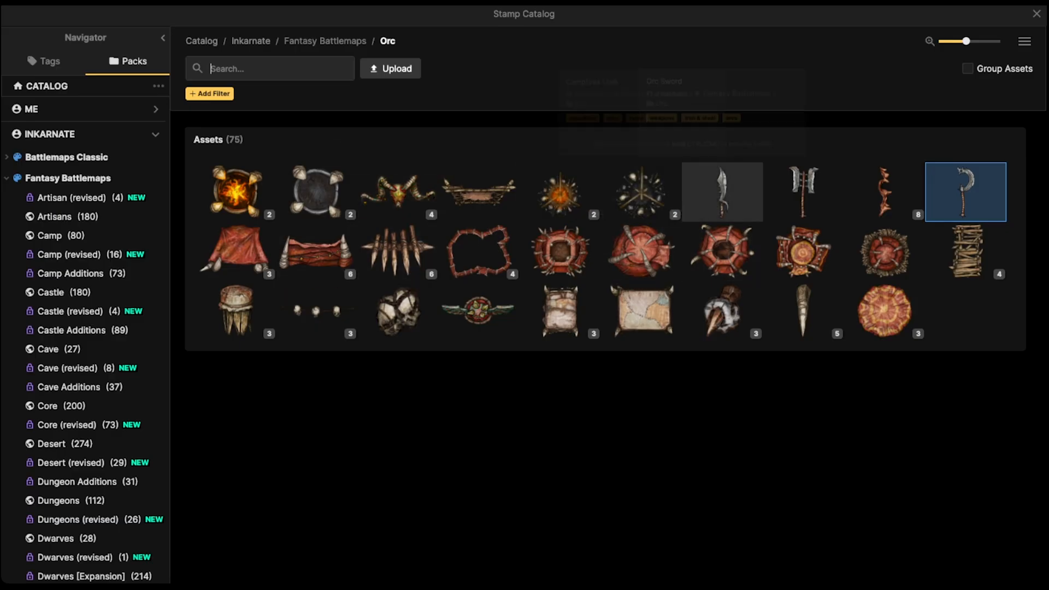
pyautogui.press('Escape')
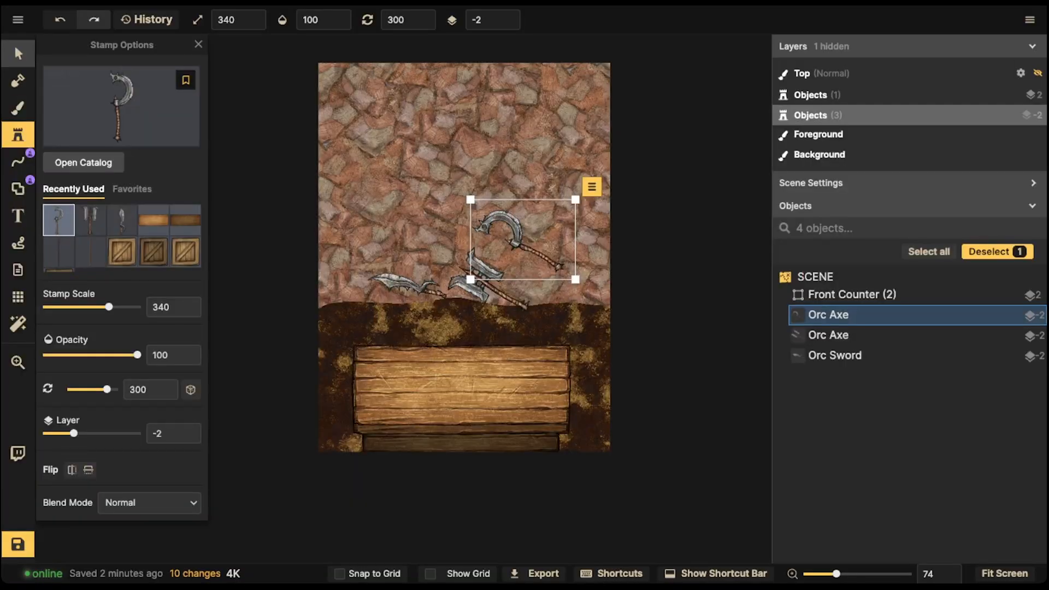
# Enlarge all three weapon stamps together to scale 390 and rotate them so their blades point down.
pyautogui.click(18, 53)
pyautogui.moveTo(523, 239); pyautogui.dragTo(501, 226)
pyautogui.moveTo(352, 219); pyautogui.dragTo(547, 333)
pyautogui.press(']')
pyautogui.press(']')
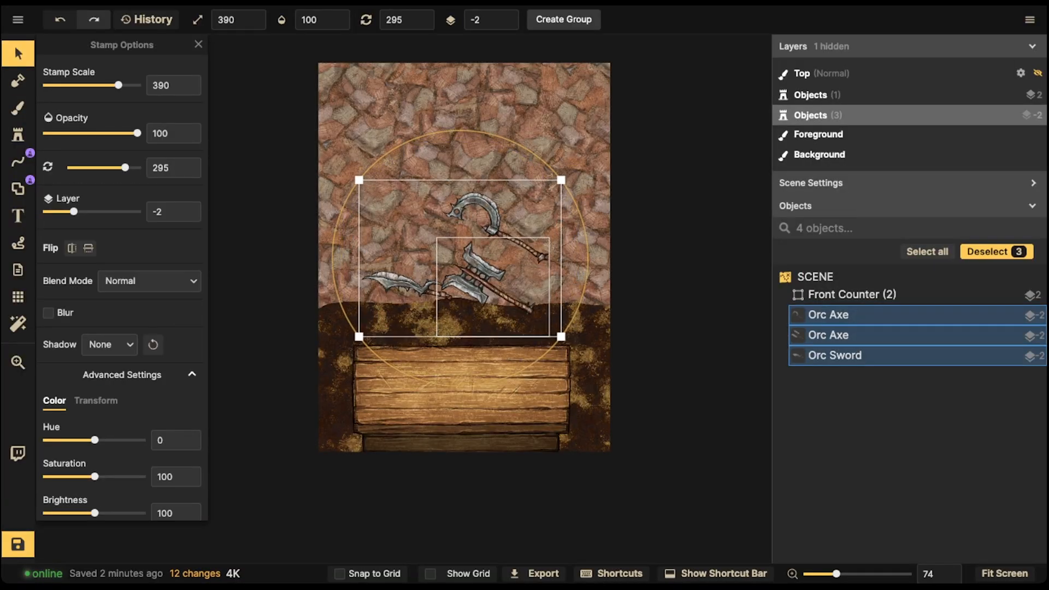
pyautogui.keyDown('shift'); pyautogui.scroll(-12, 493, 286); pyautogui.keyUp('shift')
pyautogui.keyDown('shift'); pyautogui.scroll(1, 493, 286); pyautogui.keyUp('shift')
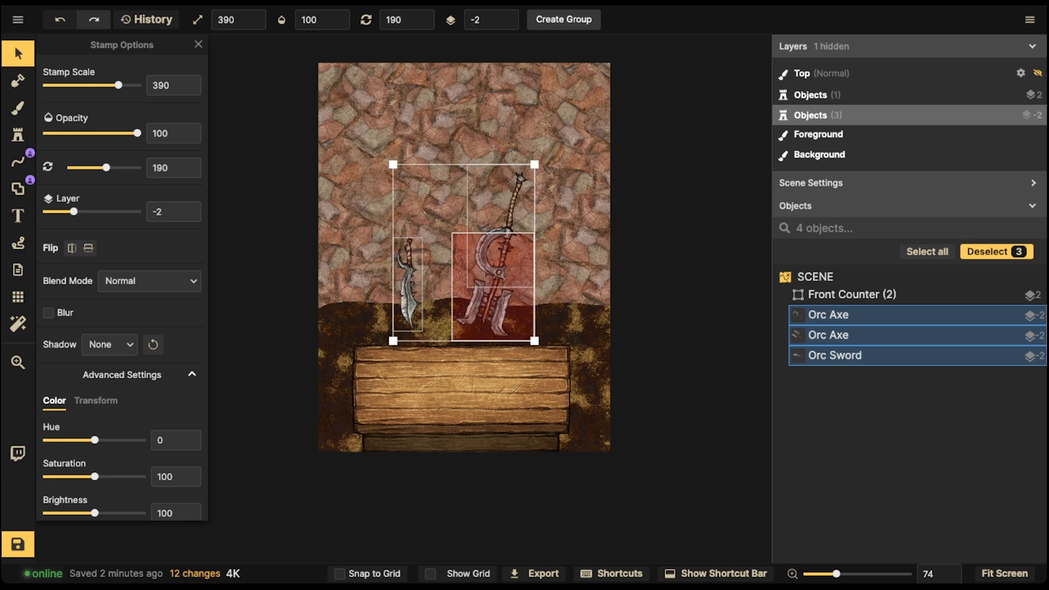
pyautogui.keyDown('shift'); pyautogui.scroll(-1, 492, 287); pyautogui.keyUp('shift')
# Move the double-bladed axe to the upper middle of the stone area and the sword to its left, with the sword rotated to 183.
pyautogui.click(492, 287)
pyautogui.moveTo(493, 286); pyautogui.dragTo(465, 177)
pyautogui.click(407, 283)
pyautogui.click(407, 283)
pyautogui.keyDown('shift'); pyautogui.scroll(2, 407, 283); pyautogui.keyUp('shift')
pyautogui.moveTo(407, 283); pyautogui.dragTo(394, 205)
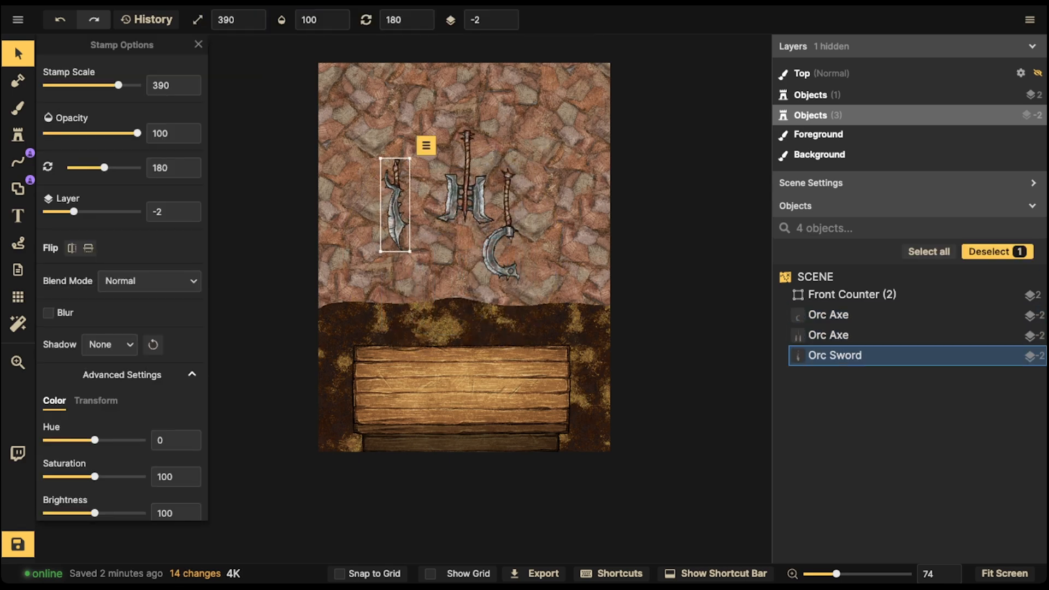
pyautogui.keyDown('shift'); pyautogui.scroll(1, 395, 205); pyautogui.keyUp('shift')
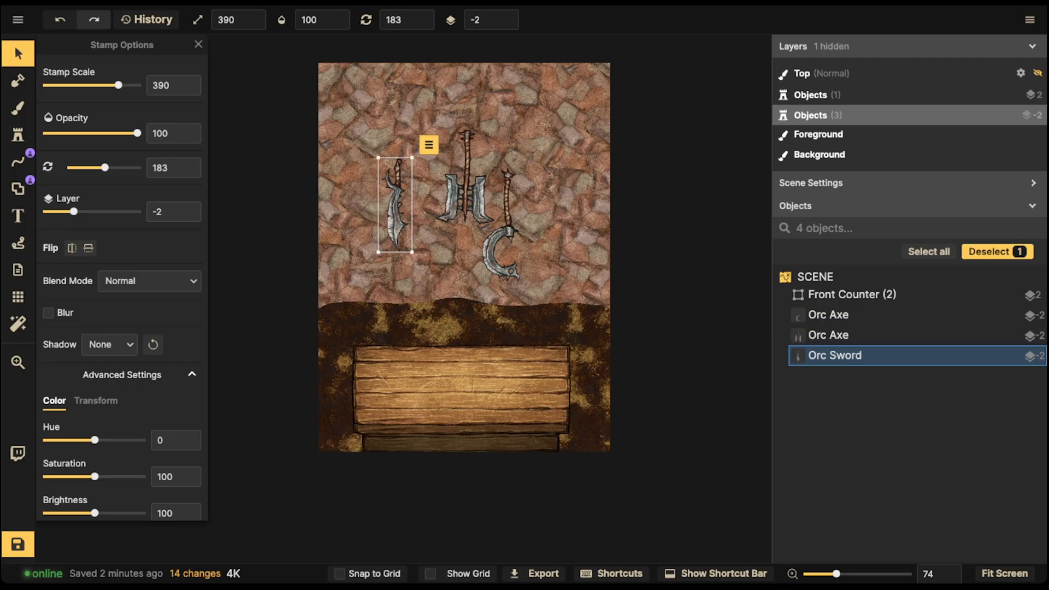
# Move the crescent-bladed axe to the right of the double-bladed axe and set its rotation to 182.
pyautogui.click(505, 224)
pyautogui.click(506, 224)
pyautogui.moveTo(505, 224); pyautogui.dragTo(537, 218)
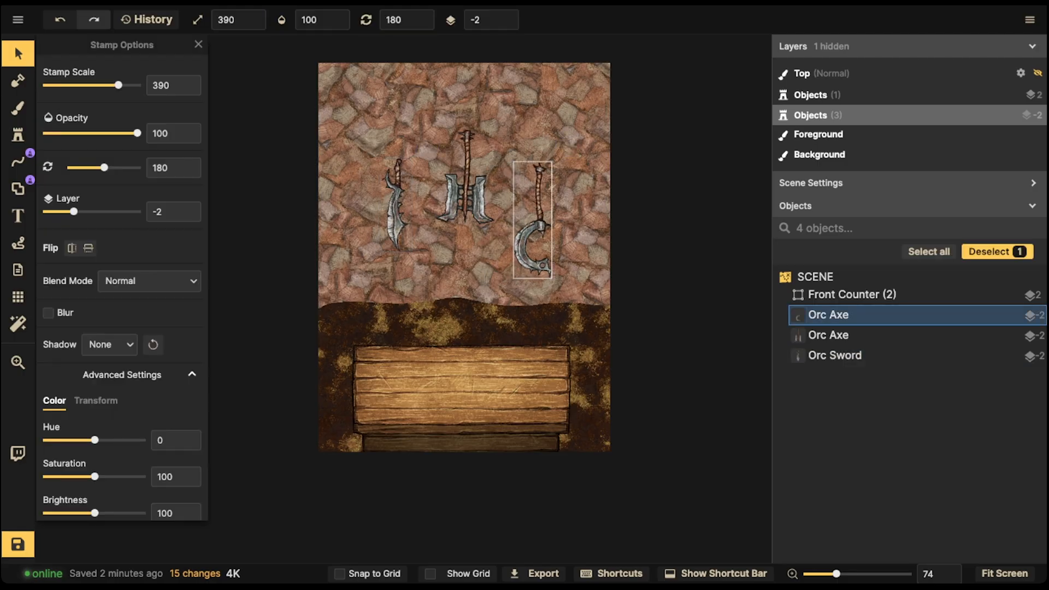
pyautogui.keyDown('shift'); pyautogui.scroll(2, 537, 219); pyautogui.keyUp('shift')
pyautogui.keyDown('shift'); pyautogui.scroll(-3, 532, 219); pyautogui.keyUp('shift')
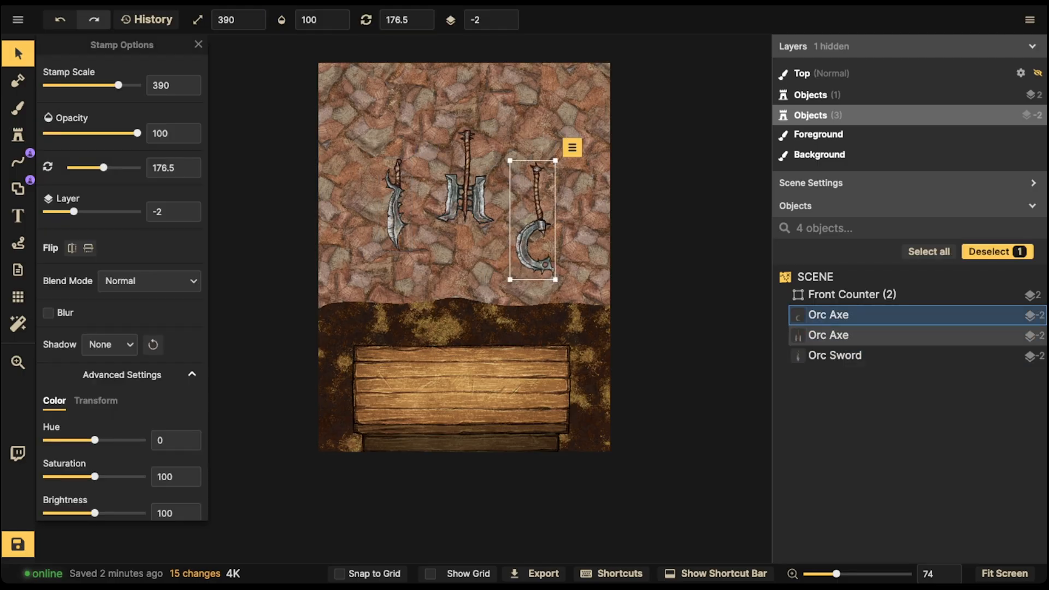
pyautogui.keyDown('shift'); pyautogui.scroll(1, 532, 220); pyautogui.keyUp('shift')
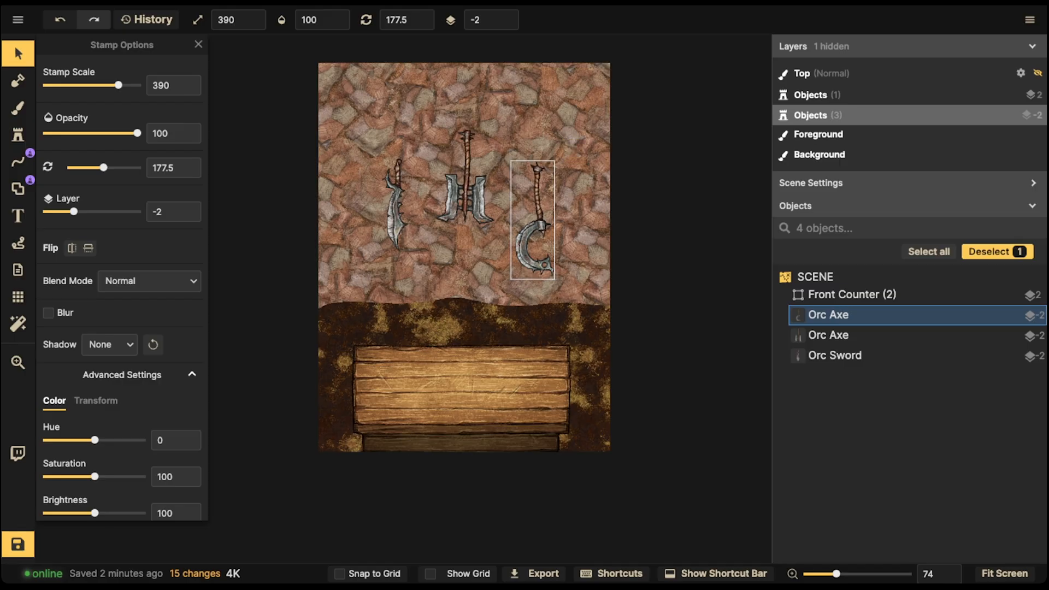
pyautogui.keyDown('shift'); pyautogui.scroll(3, 532, 219); pyautogui.keyUp('shift')
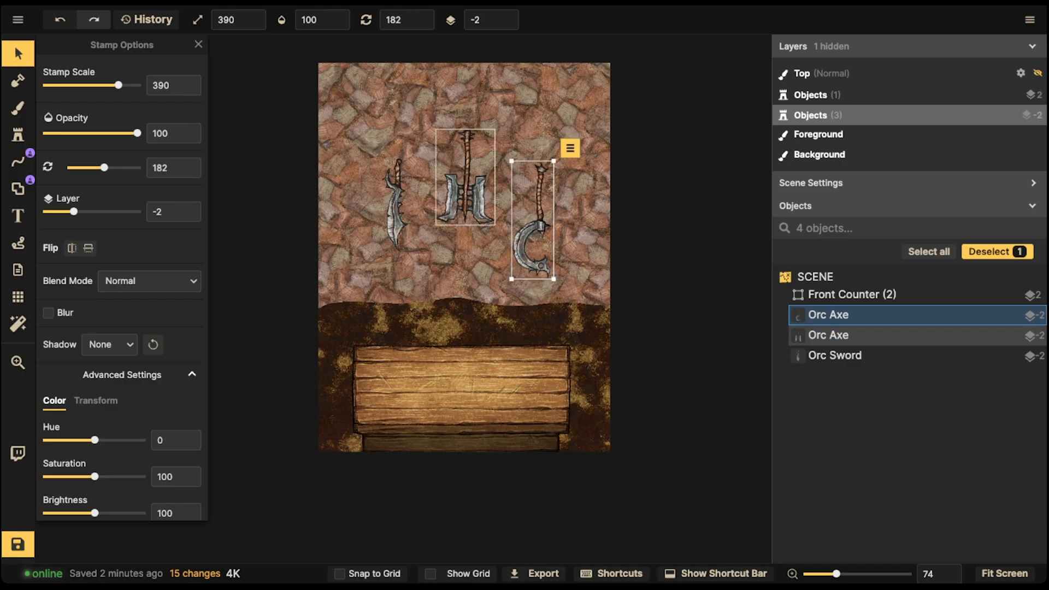
# Set up the Shape tool to draw an ellipse with a stamp stroke and no fill.
pyautogui.scroll(4, 404, 157)
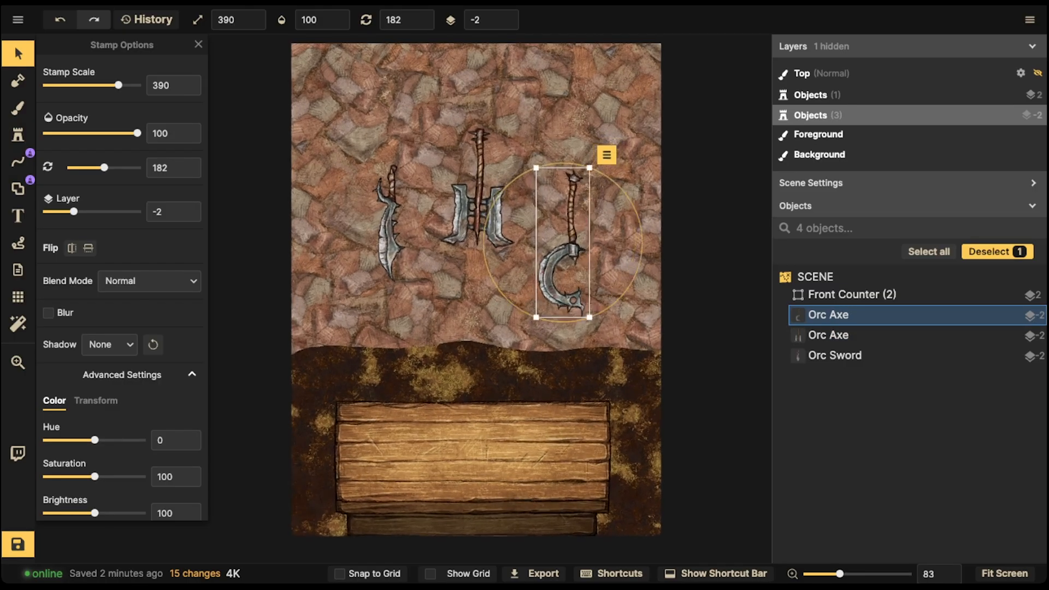
pyautogui.scroll(1, 390, 177)
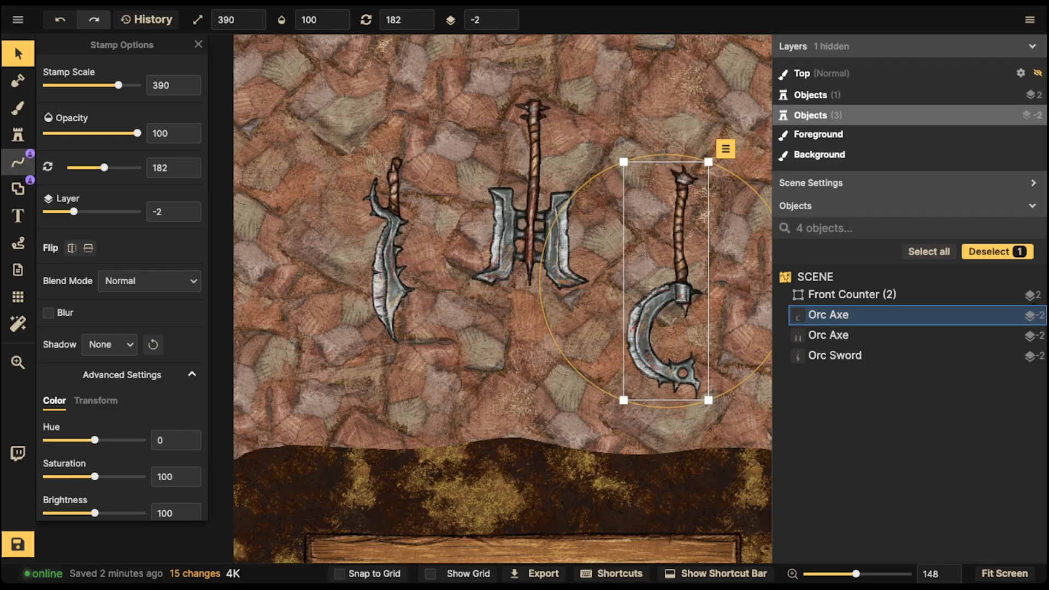
pyautogui.click(18, 162)
pyautogui.click(18, 188)
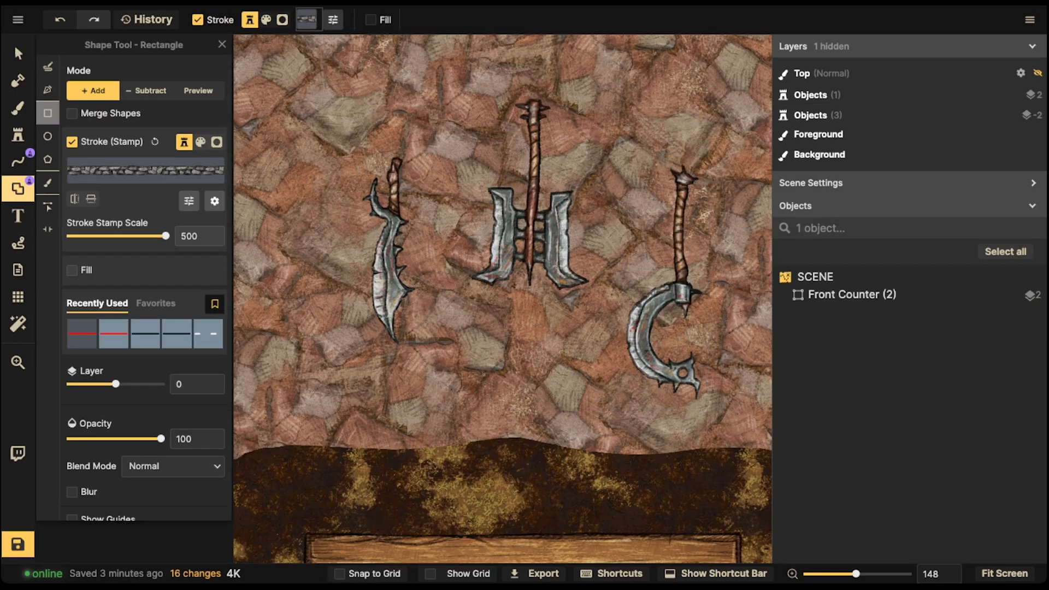
pyautogui.click(47, 136)
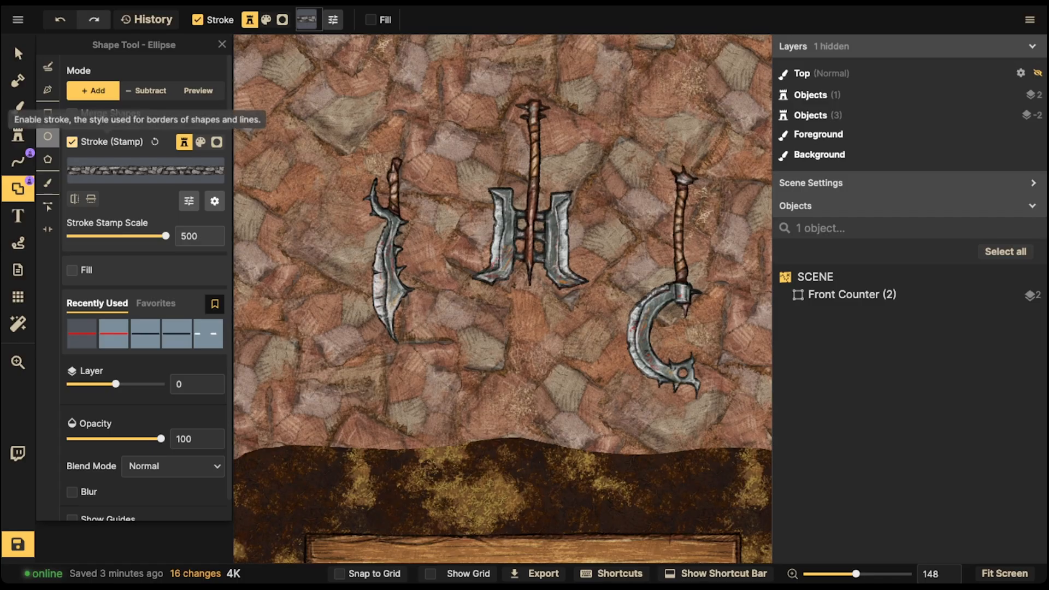
# Search the Fantasy Battlemaps path catalog for "pipe" and pick the grey Metal Pipe as the ellipse's stroke.
pyautogui.click(146, 170)
pyautogui.click(345, 69)
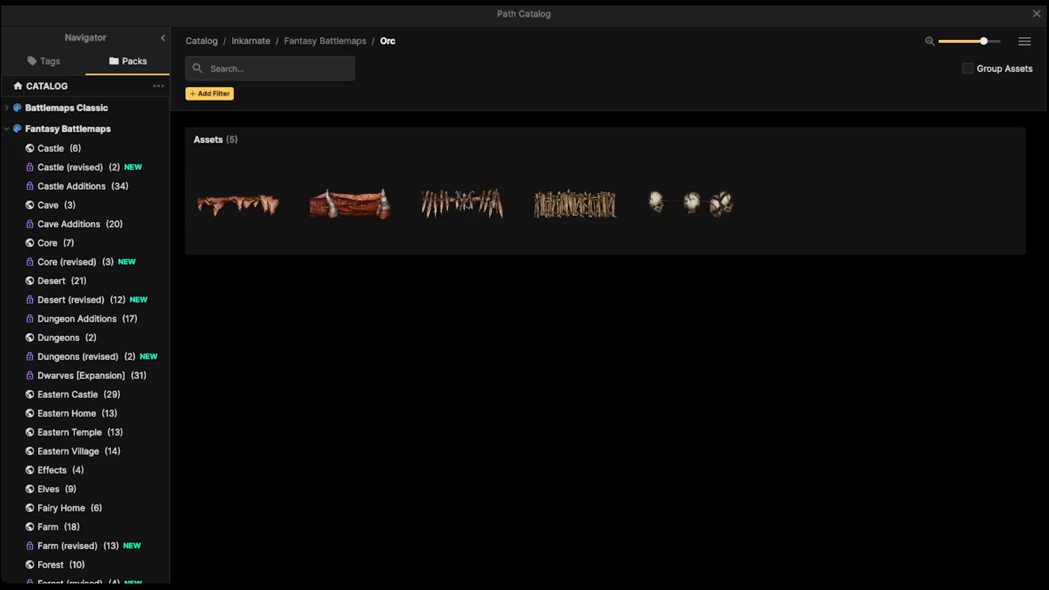
pyautogui.click(325, 41)
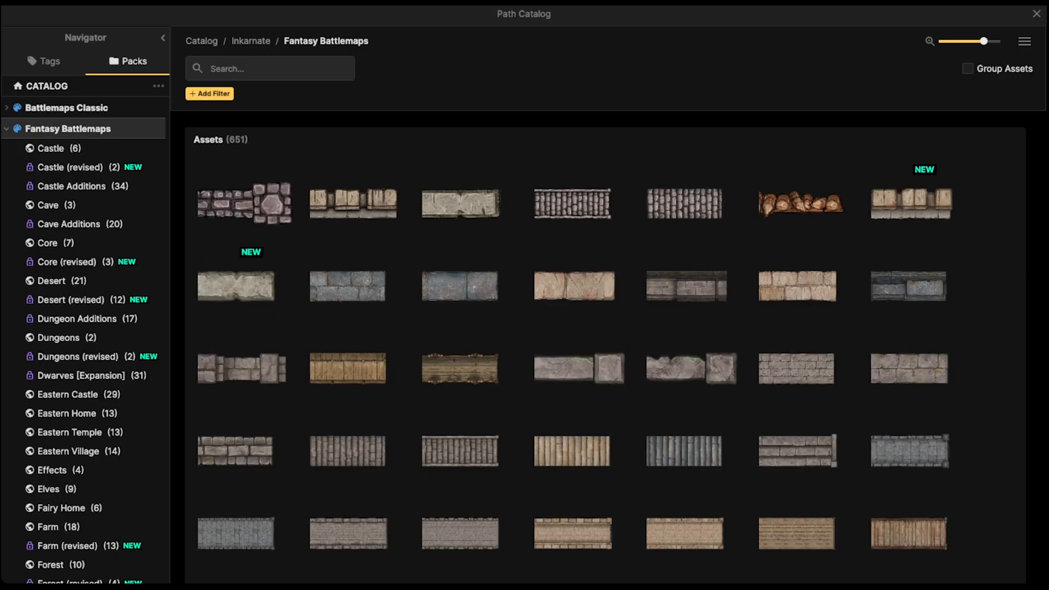
pyautogui.scroll(-10, 363, 218)
pyautogui.scroll(-10, 363, 262)
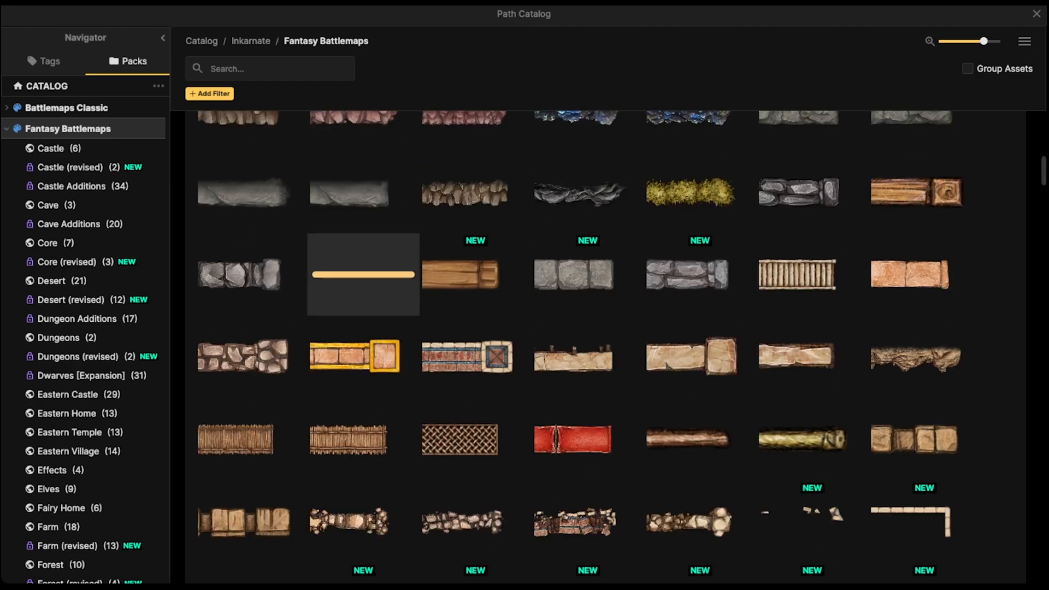
pyautogui.scroll(5, 475, 196)
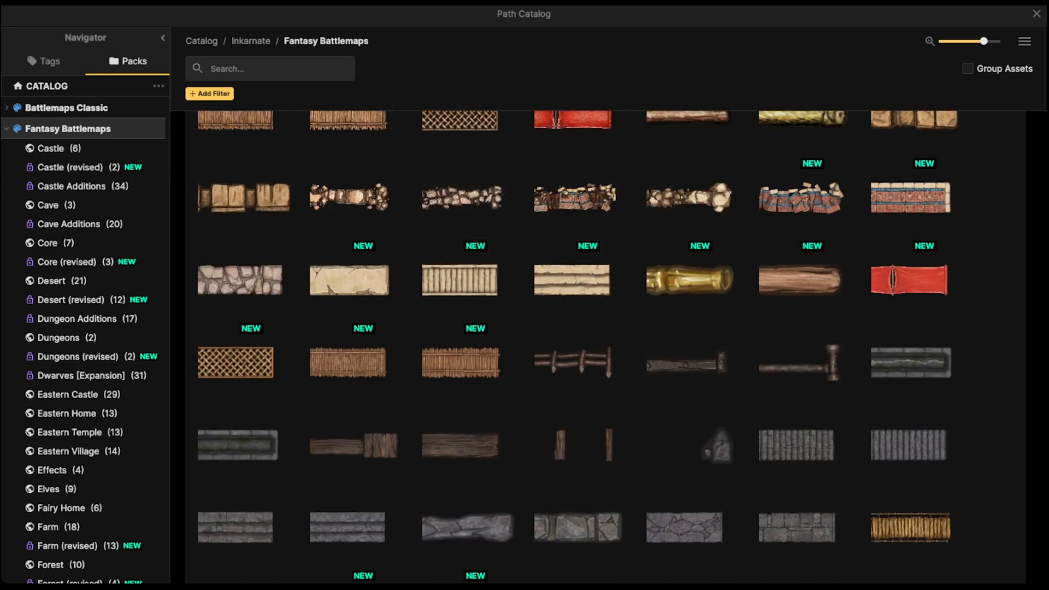
pyautogui.write('pipe')
pyautogui.press('Return')
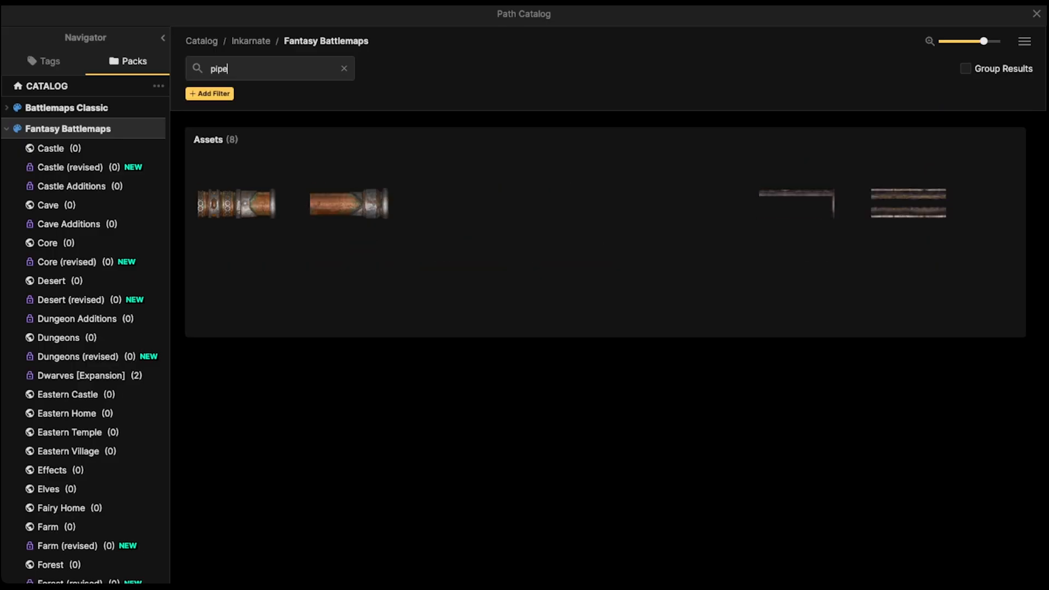
pyautogui.moveTo(699, 203)
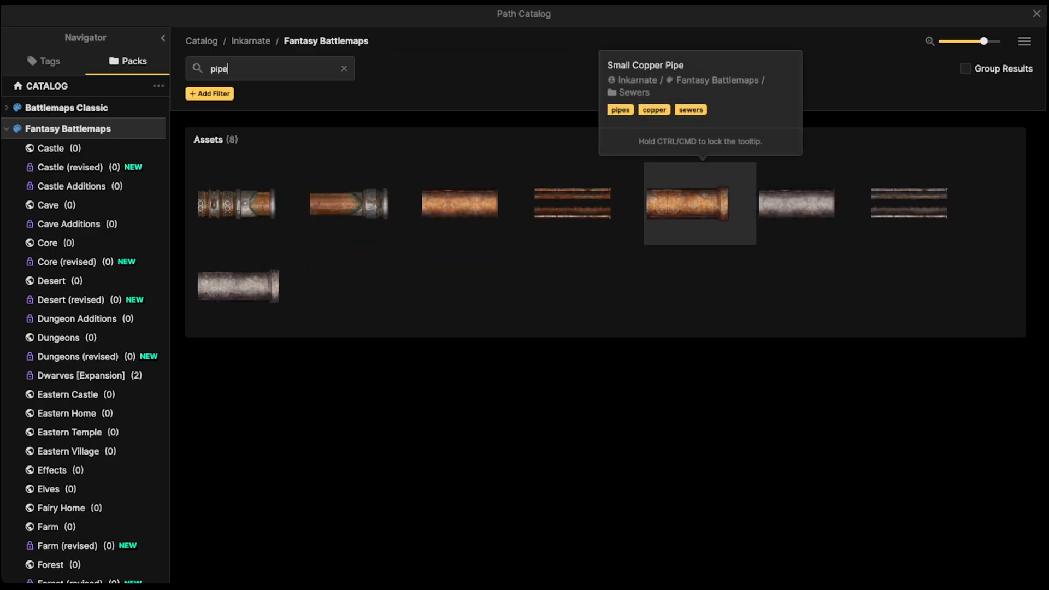
pyautogui.click(796, 203)
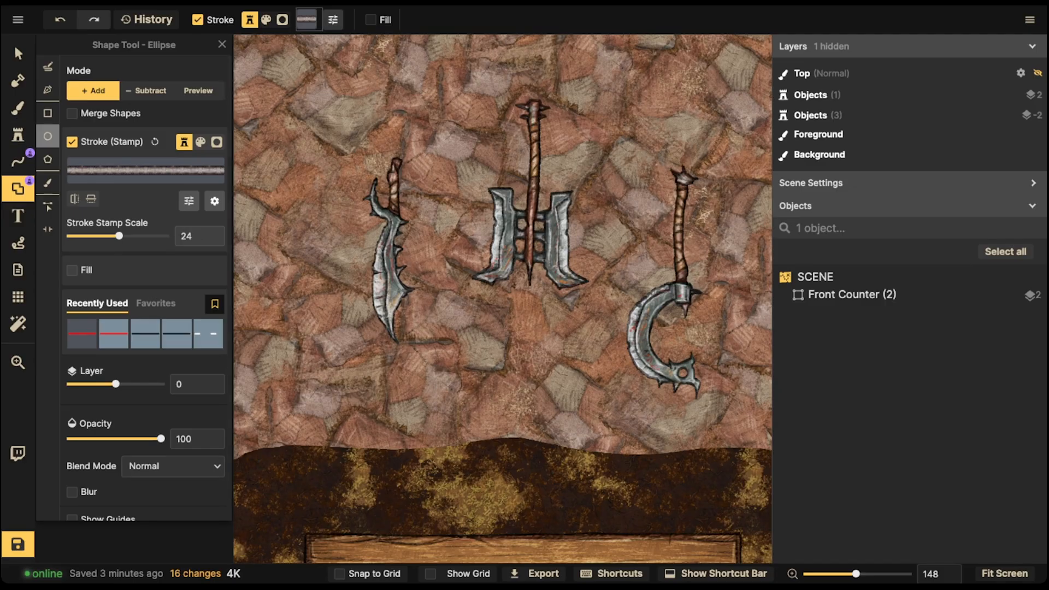
# Draw a small circle on the wall up and left of the sword, set its stroke stamp scale to 11, and shrink it to size 70.
pyautogui.moveTo(287, 132); pyautogui.dragTo(309, 154)
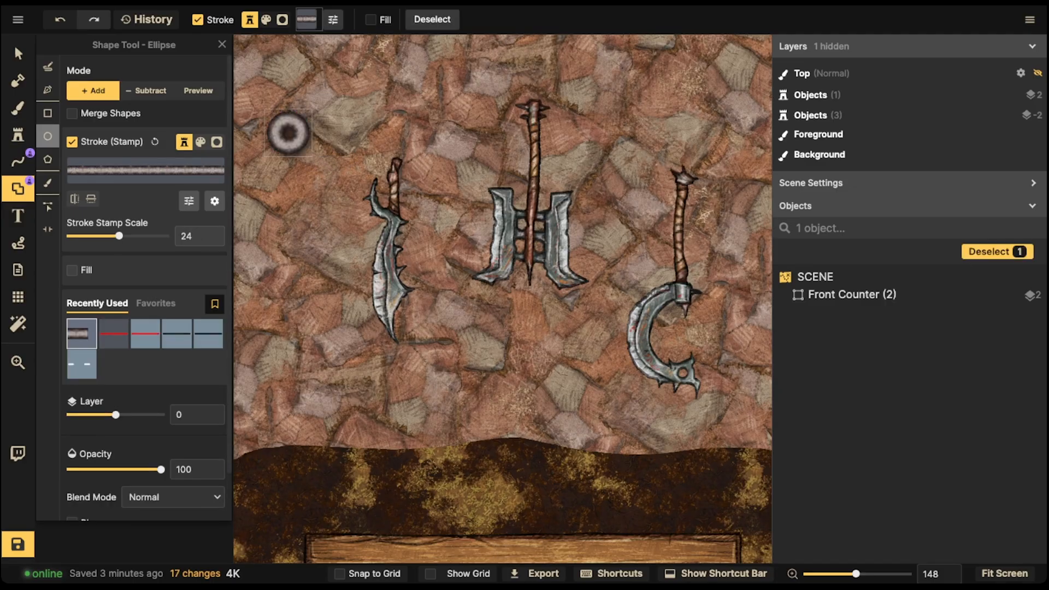
pyautogui.moveTo(119, 236); pyautogui.dragTo(107, 236)
pyautogui.click(16, 46)
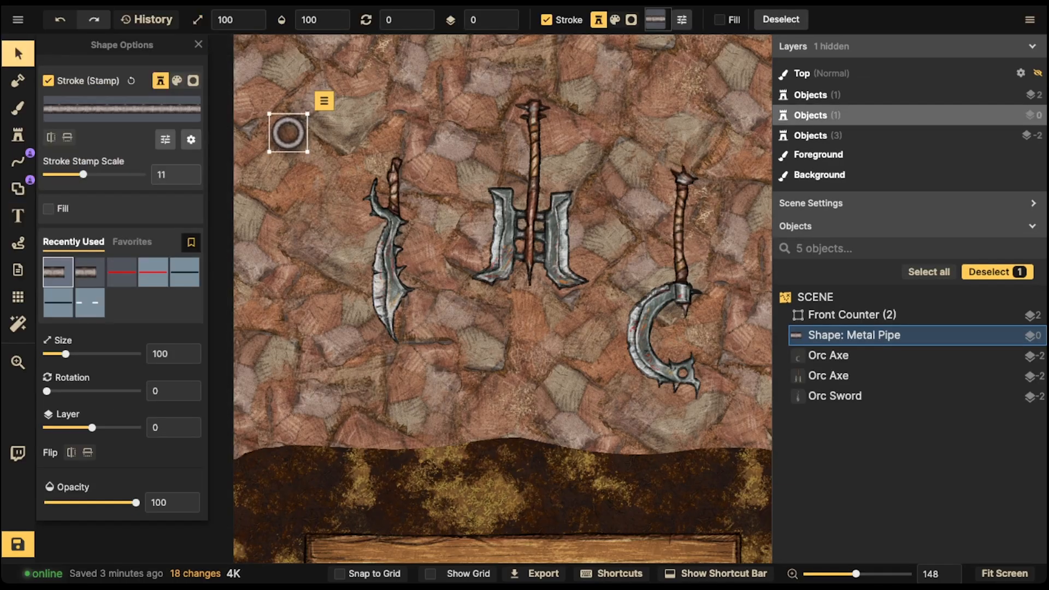
pyautogui.moveTo(307, 152); pyautogui.dragTo(302, 147)
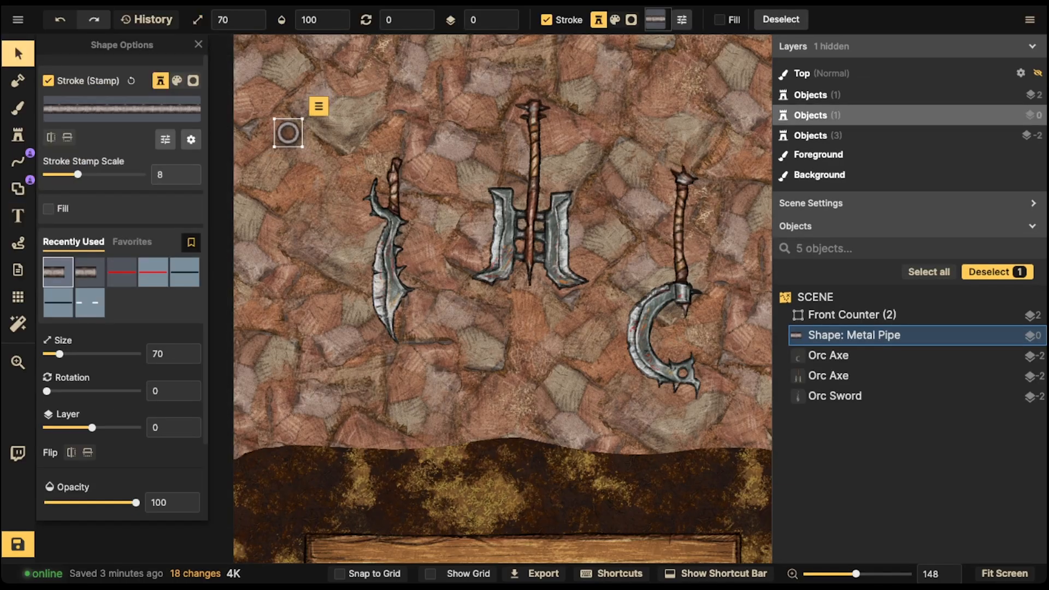
# Move the pipe ring to the end of the sword's handle and darken its stroke with saturation 57 and brightness 66.
pyautogui.click(191, 140)
pyautogui.click(218, 241)
pyautogui.click(370, 44)
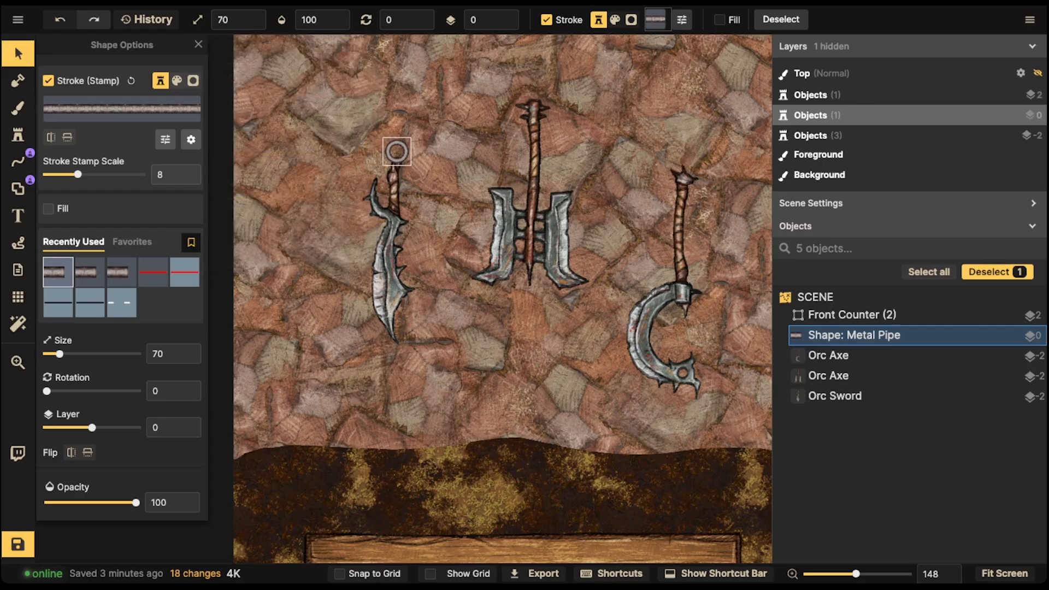
pyautogui.click(165, 140)
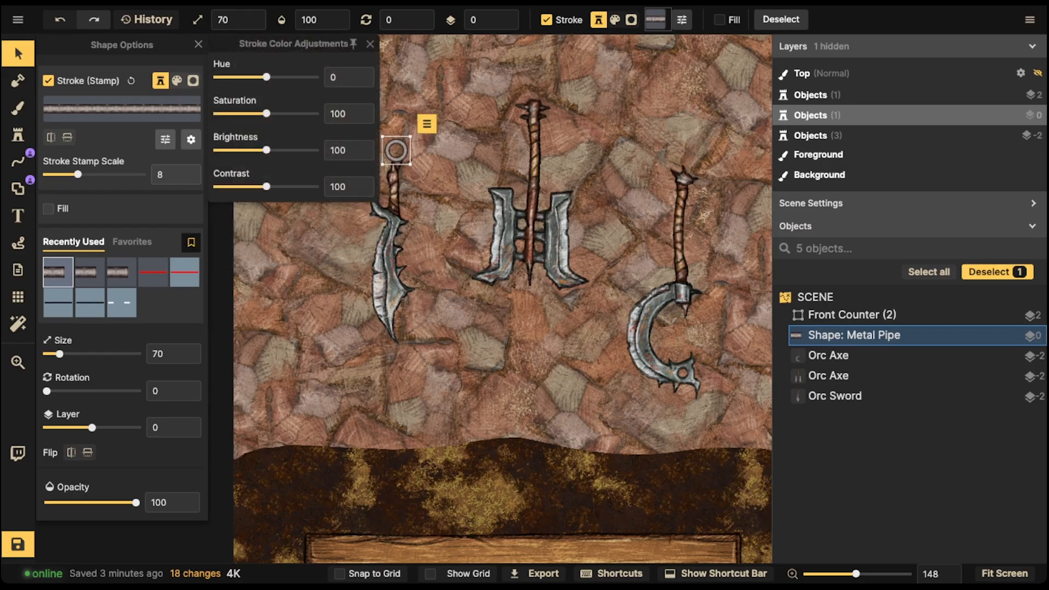
pyautogui.moveTo(266, 150); pyautogui.dragTo(250, 150)
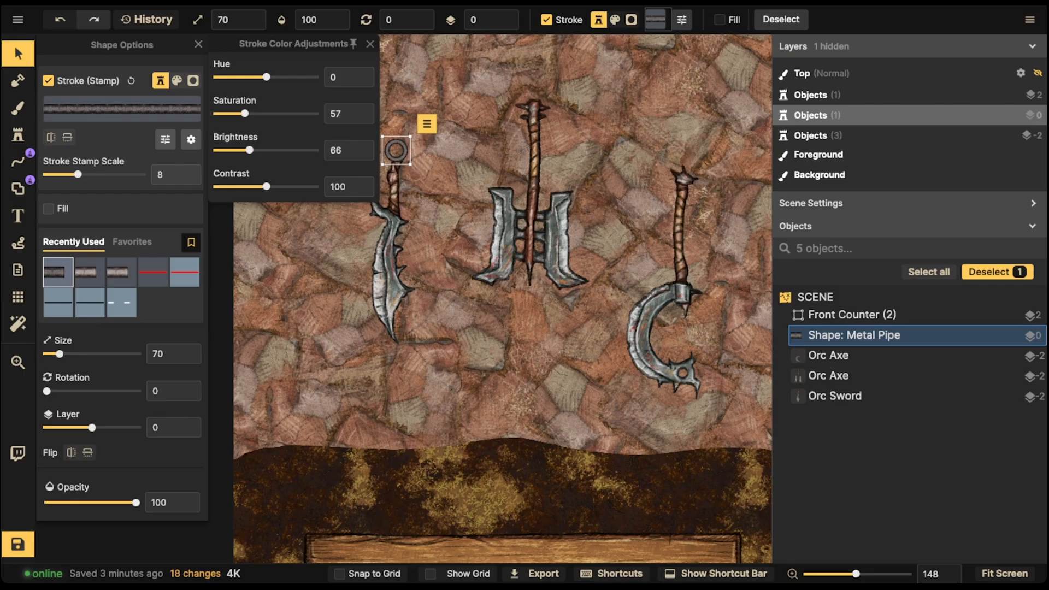
# Fine-tune the ring above the sword and place a copy of it at the handle end of each axe.
pyautogui.click(396, 150)
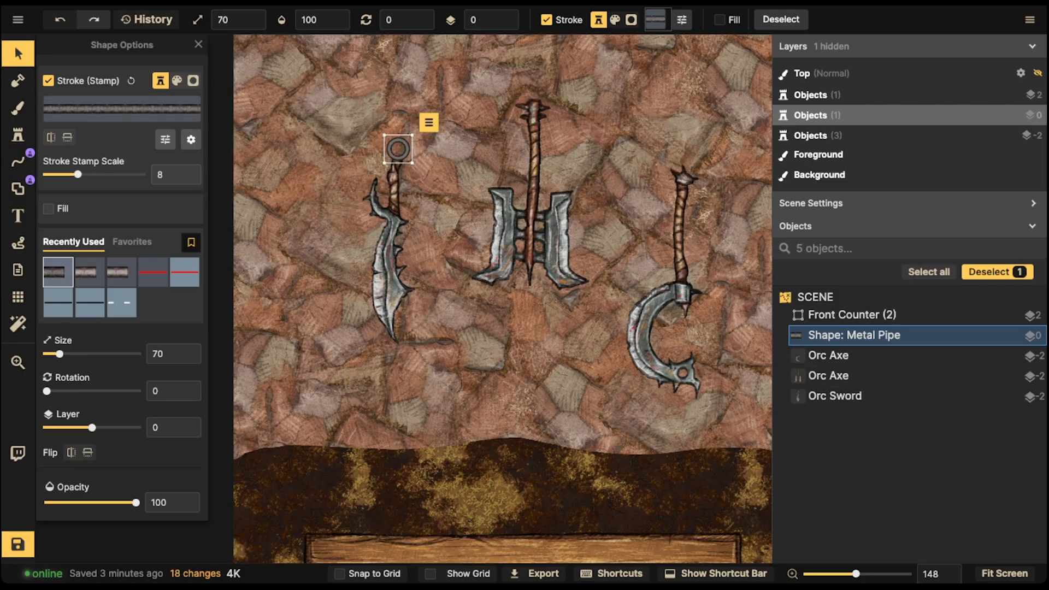
pyautogui.hotkey('ctrl', 'v')
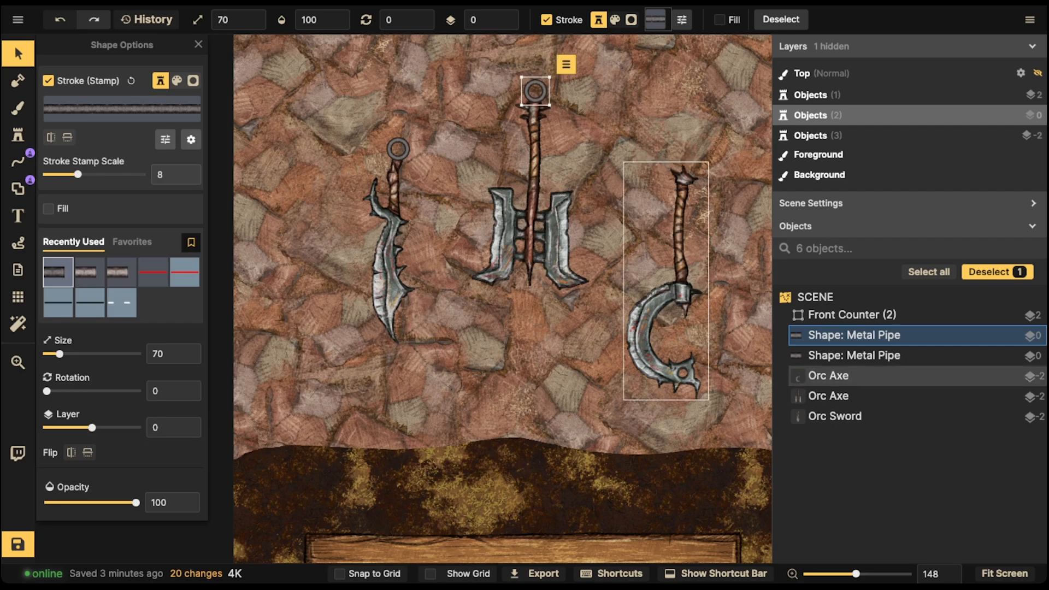
pyautogui.hotkey('ctrl', 'v')
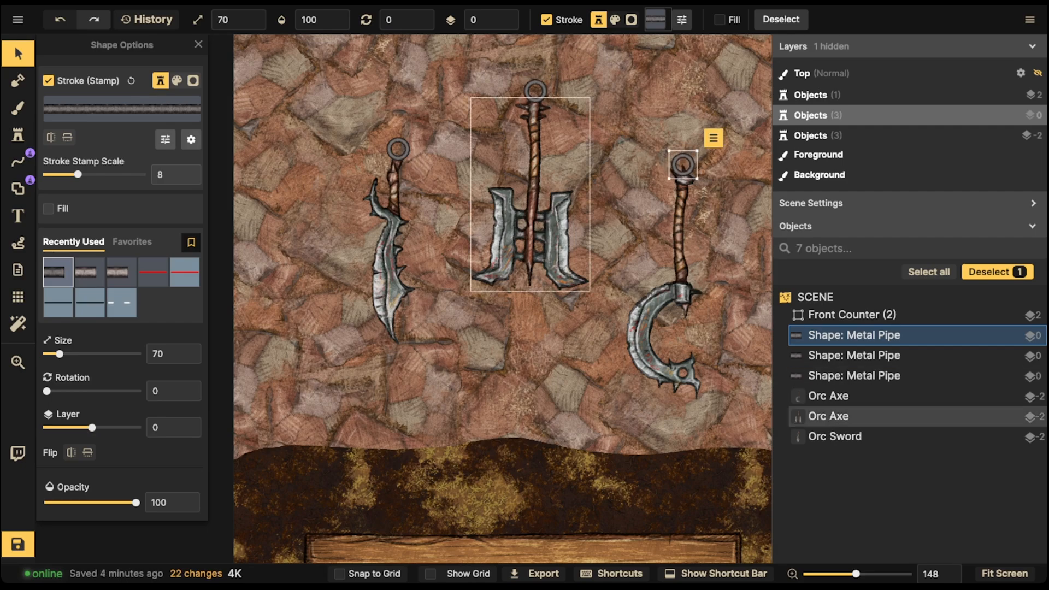
# Group the sword and its ring as "Sword" and move the group to the left and slightly down.
pyautogui.scroll(-3, 452, 139)
pyautogui.moveTo(342, 118); pyautogui.dragTo(426, 219)
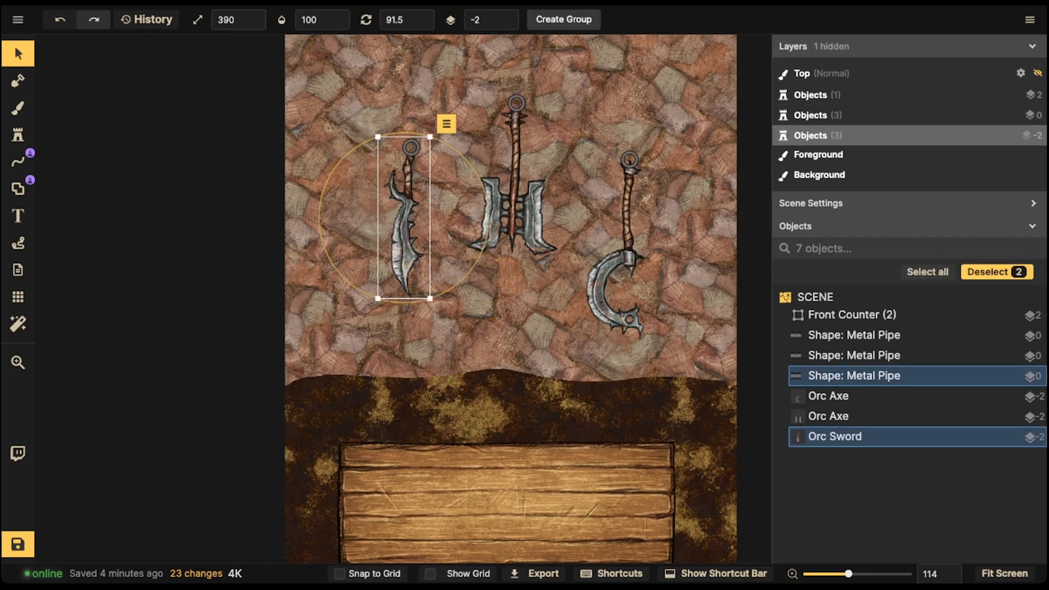
pyautogui.click(563, 20)
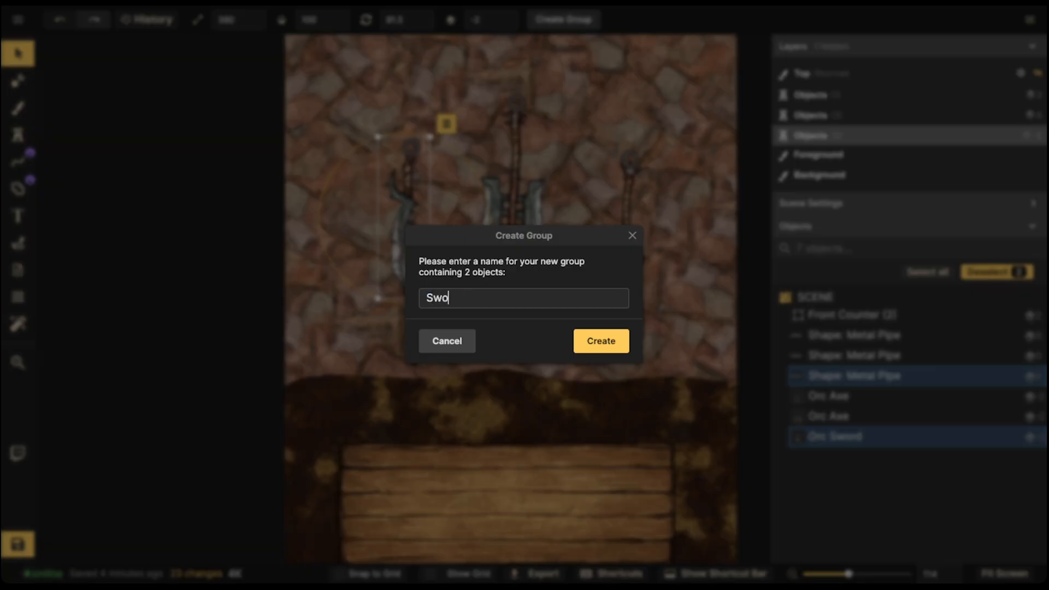
pyautogui.click(600, 341)
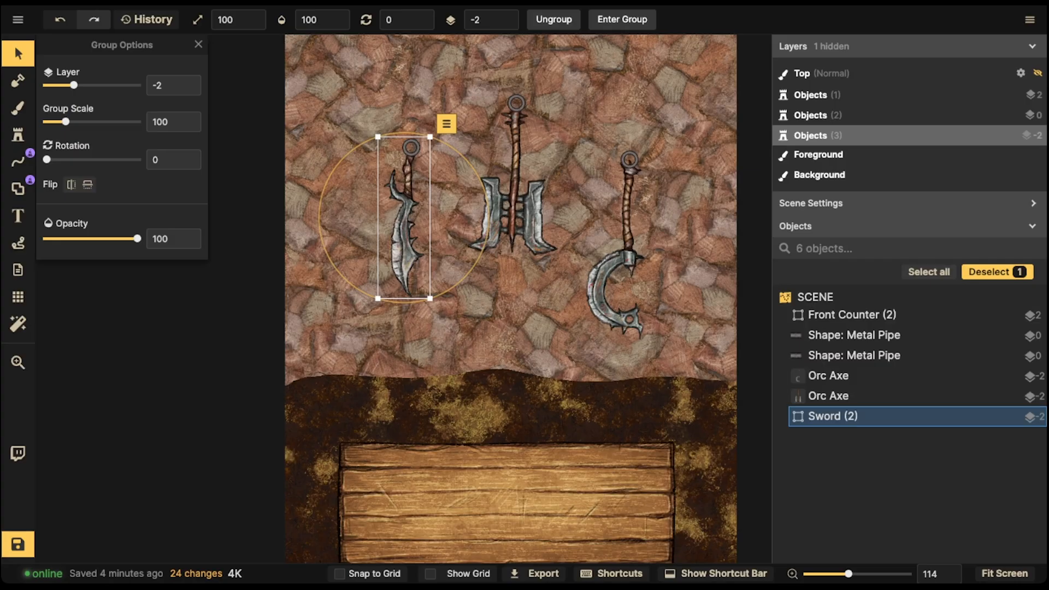
pyautogui.moveTo(405, 219); pyautogui.dragTo(358, 229)
# Group the double-bladed axe and its ring as "Axe" and move the group down and left, closer to the sword.
pyautogui.click(513, 219)
pyautogui.click(479, 73)
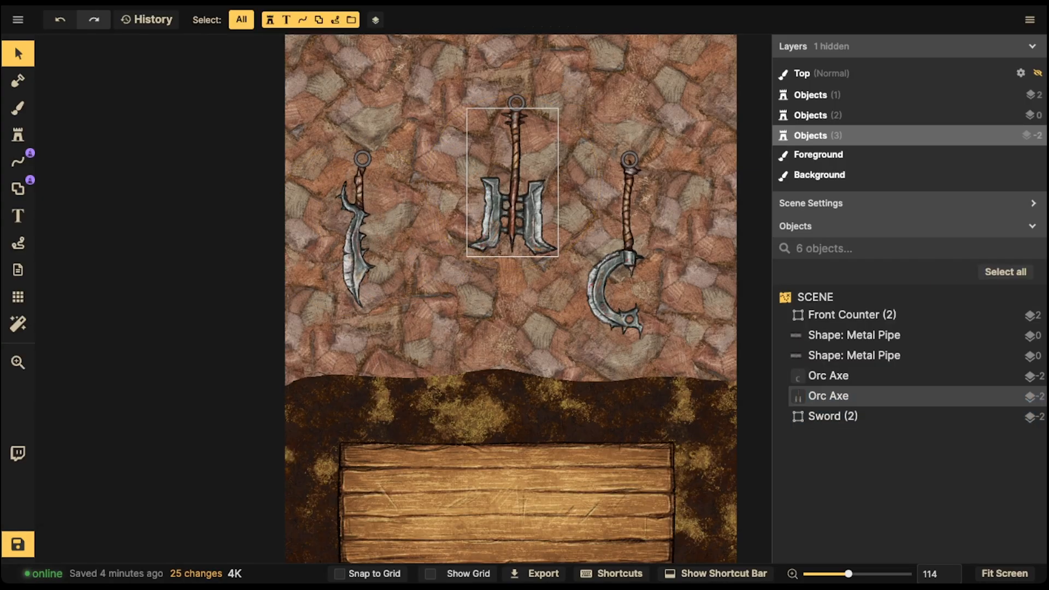
pyautogui.moveTo(480, 74); pyautogui.dragTo(536, 202)
pyautogui.hotkey('ctrl', 'g')
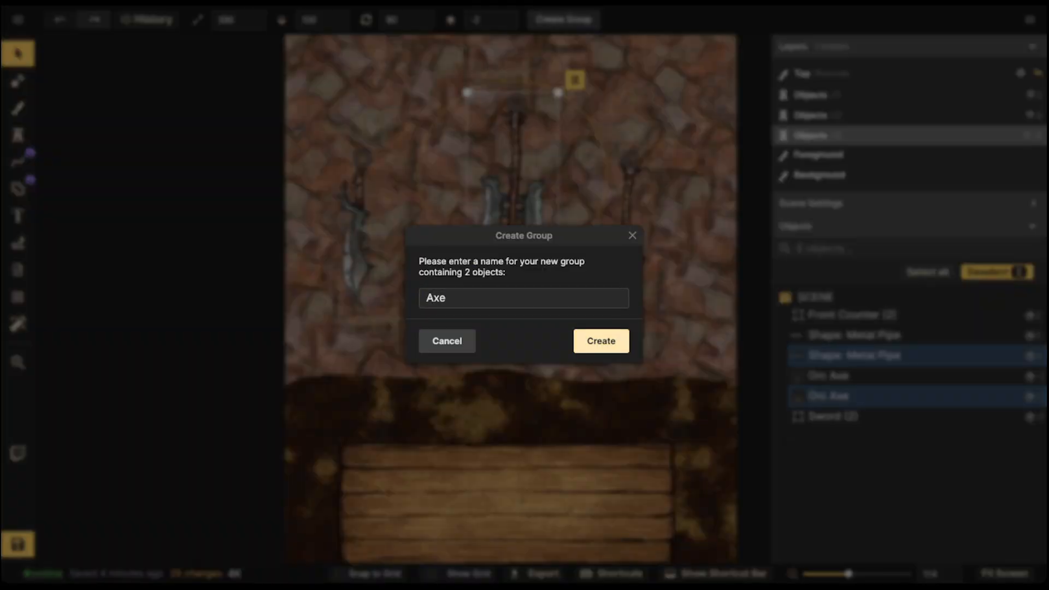
pyautogui.click(601, 341)
pyautogui.moveTo(515, 180); pyautogui.dragTo(450, 215)
# Move the crescent-bladed axe and its ring slightly up and left, and group them as "Crescent".
pyautogui.click(627, 229)
pyautogui.moveTo(587, 140); pyautogui.dragTo(616, 210)
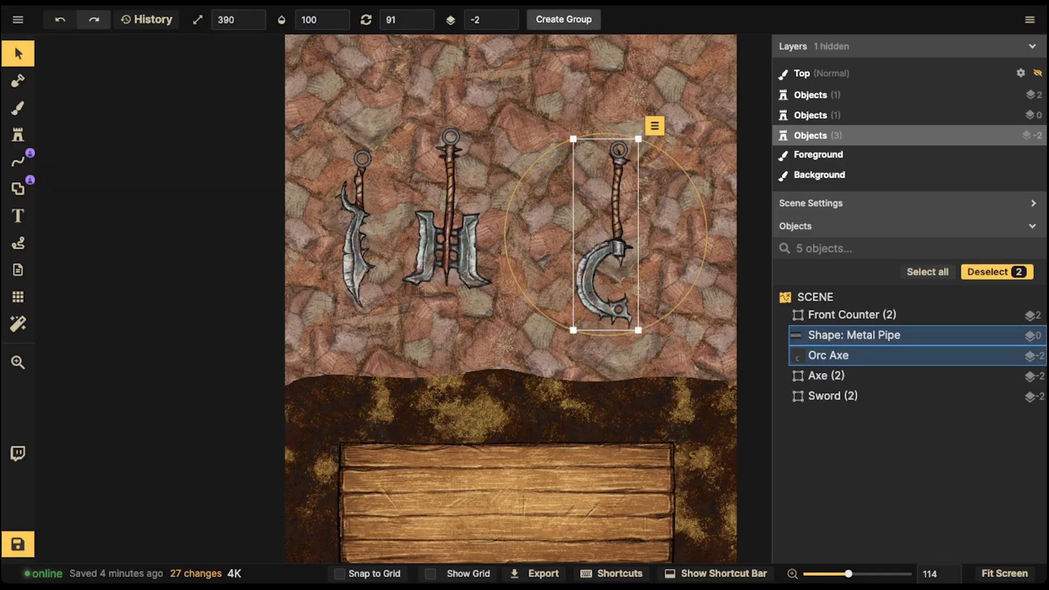
pyautogui.hotkey('ctrl', 'g')
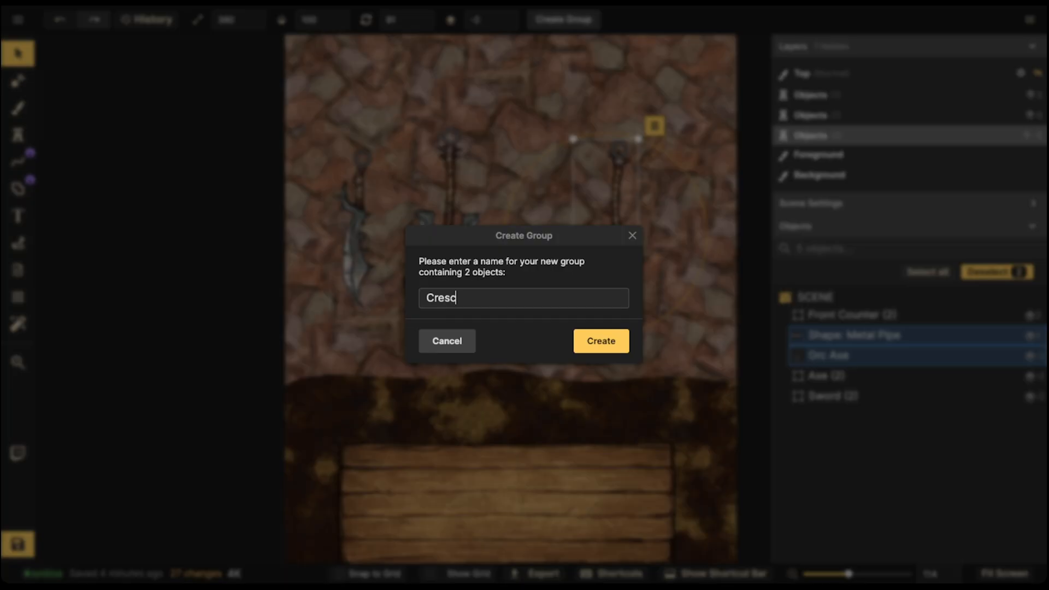
pyautogui.press('Return')
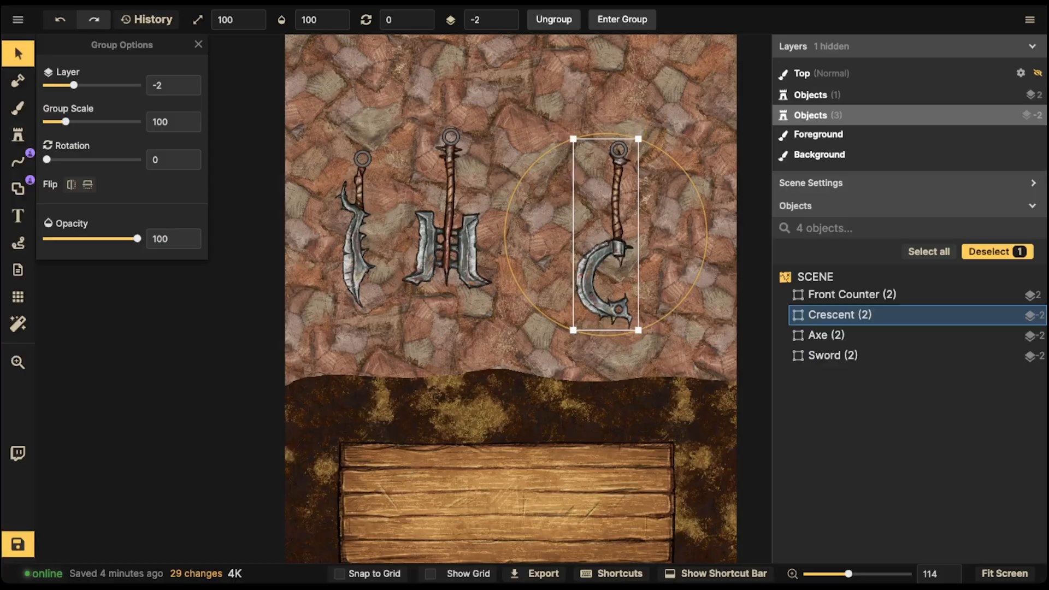
# Shift the Sword group right and position the Axe group midway between it and the Crescent group, slightly higher.
pyautogui.moveTo(297, 123); pyautogui.dragTo(611, 243)
pyautogui.scroll(-8, 528, 153)
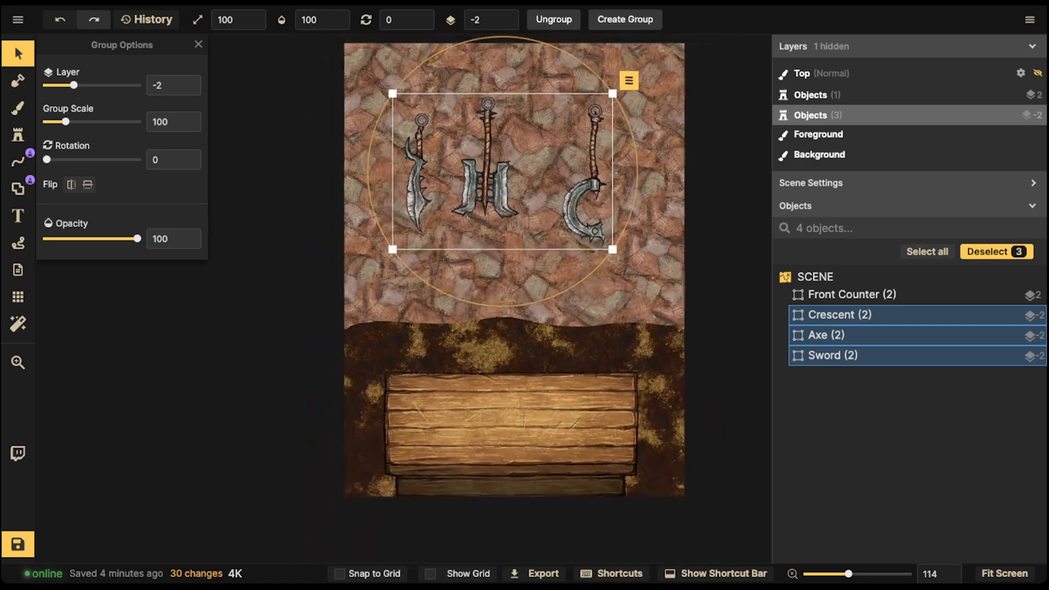
pyautogui.moveTo(486, 144); pyautogui.dragTo(518, 193)
pyautogui.scroll(1, 486, 206)
pyautogui.scroll(4, 494, 209)
pyautogui.click(494, 209)
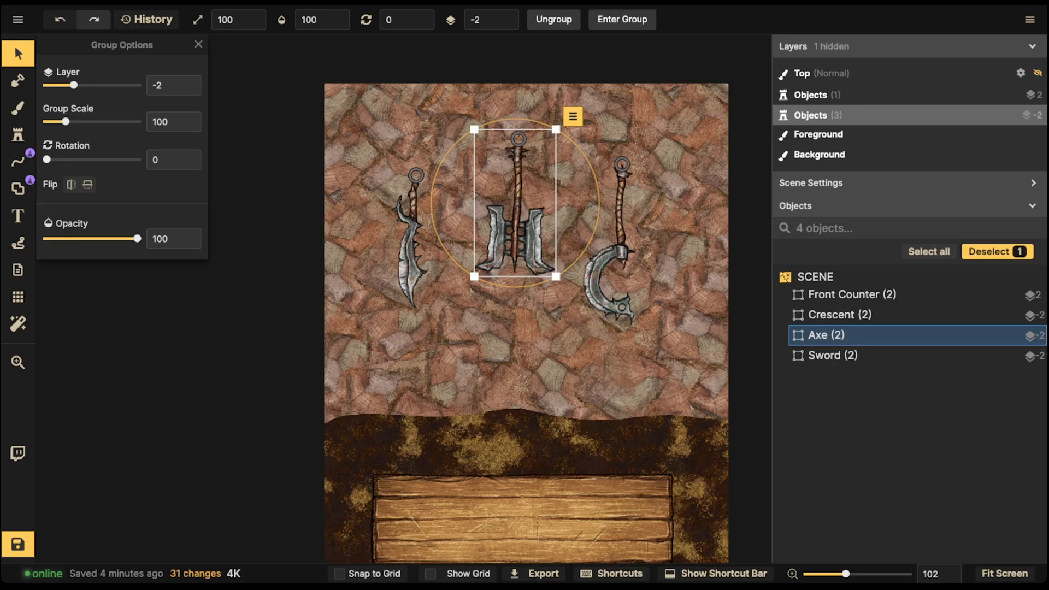
# Raise the Sword group, move the Crescent group up and inward, and place the Axe group between them with its ring slightly lower than theirs.
pyautogui.moveTo(518, 192); pyautogui.dragTo(514, 227)
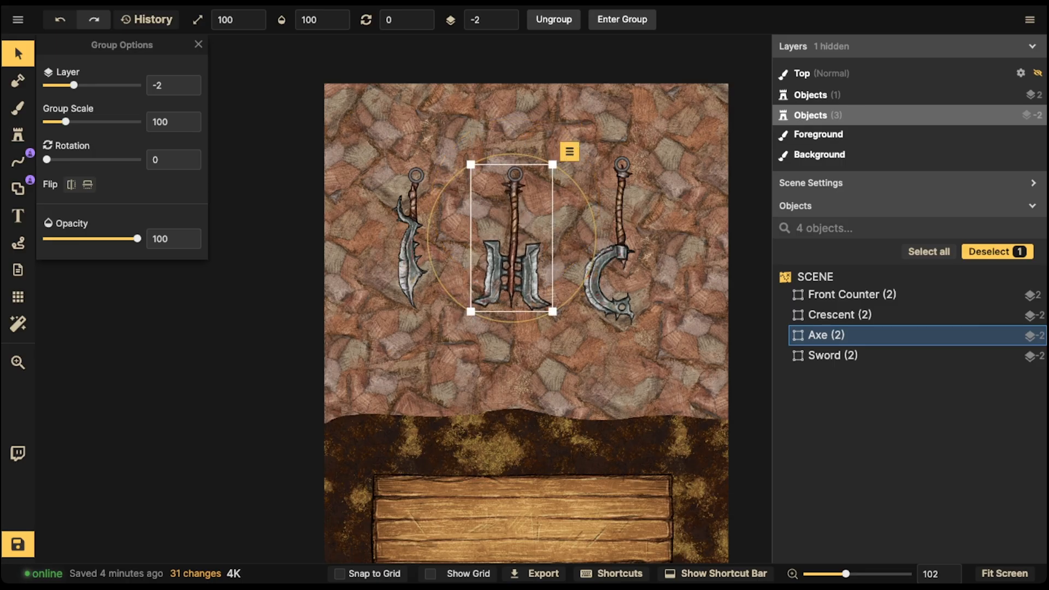
pyautogui.moveTo(620, 219)
pyautogui.mouseDown()
pyautogui.moveTo(627, 193)
pyautogui.moveTo(629, 206)
pyautogui.mouseUp()
pyautogui.click(410, 239)
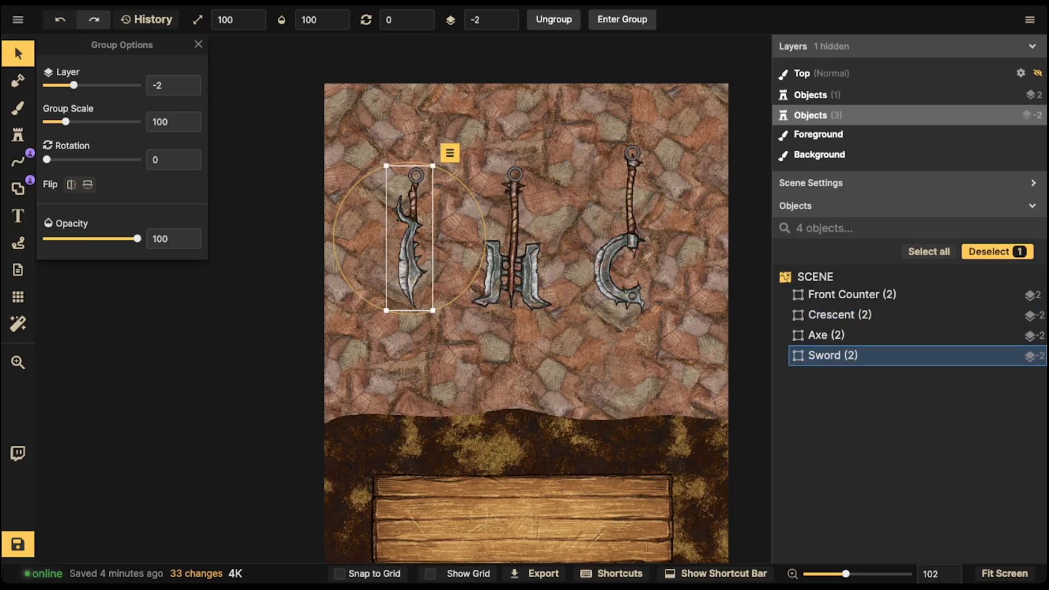
pyautogui.moveTo(513, 239); pyautogui.dragTo(514, 258)
pyautogui.click(410, 229)
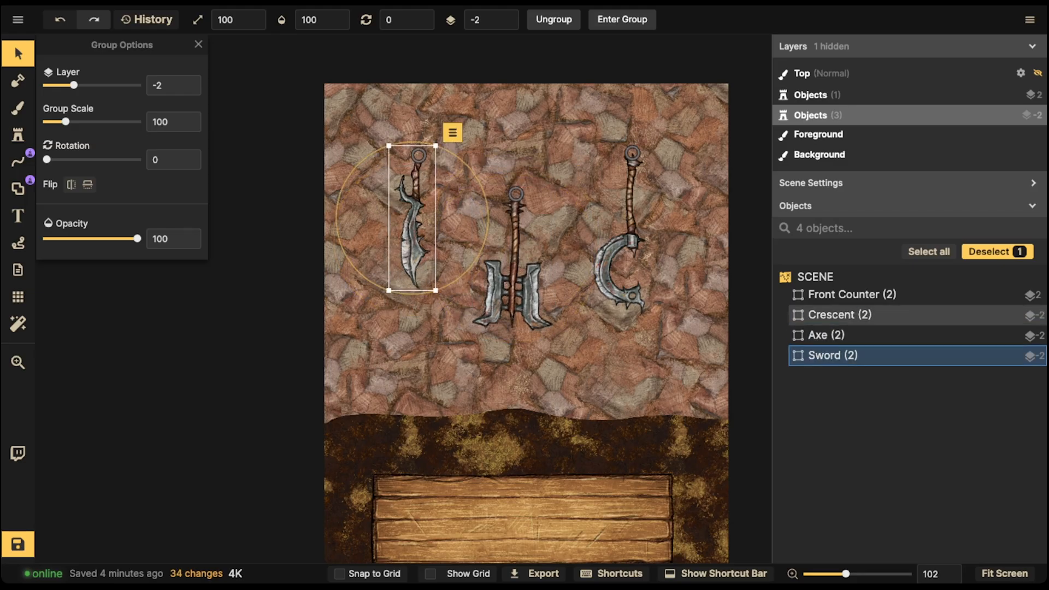
pyautogui.moveTo(628, 240); pyautogui.dragTo(610, 227)
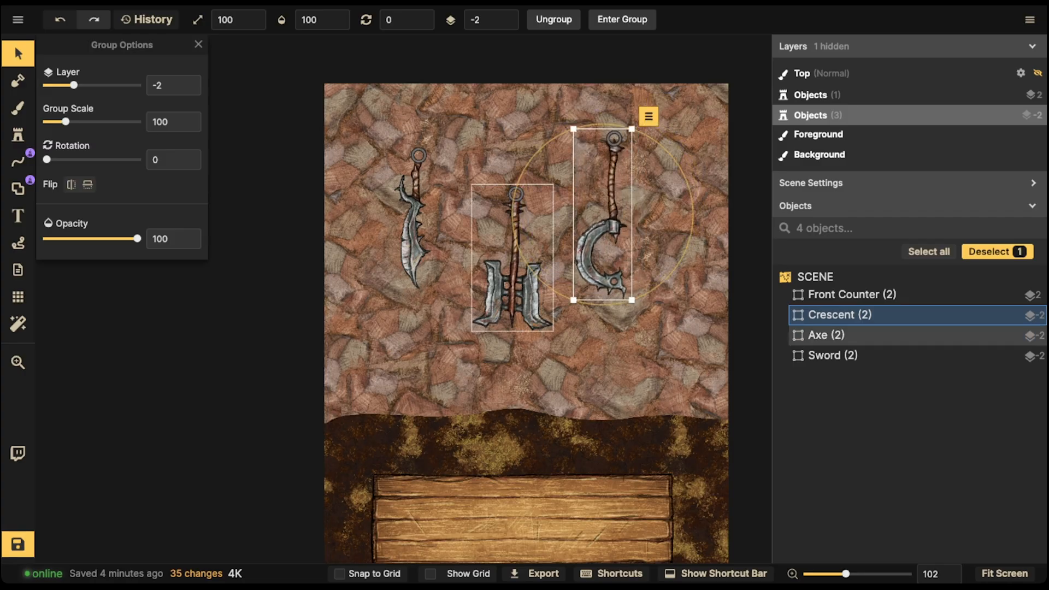
pyautogui.moveTo(514, 262); pyautogui.dragTo(518, 228)
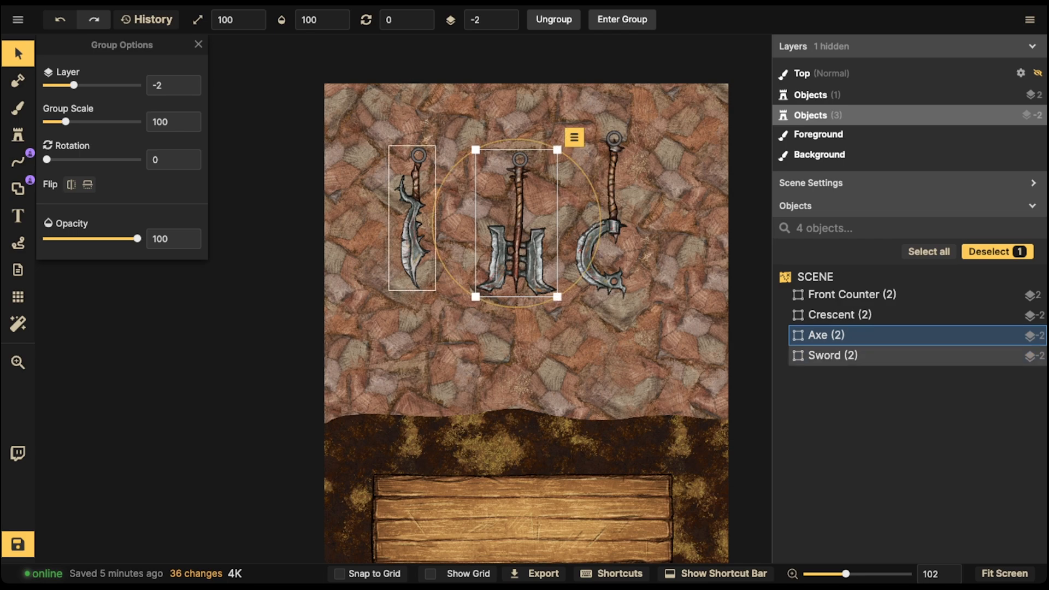
# Raise the Sword and Crescent groups above the Axe group, and shift the Axe slightly right and down so it hangs lowest between them.
pyautogui.moveTo(416, 228); pyautogui.dragTo(425, 196)
pyautogui.moveTo(606, 219); pyautogui.dragTo(594, 194)
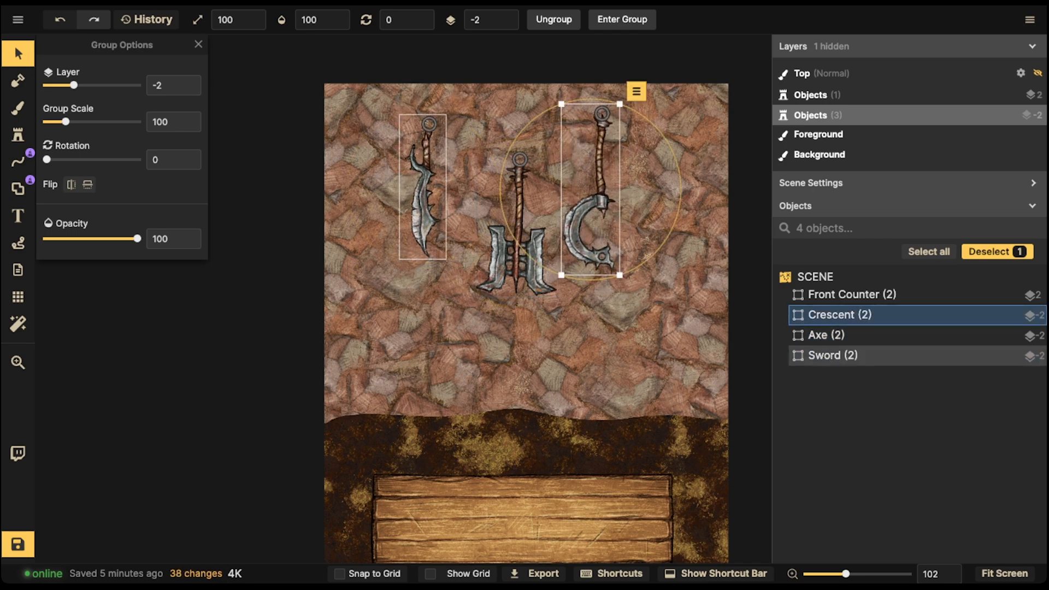
pyautogui.moveTo(420, 191); pyautogui.dragTo(406, 192)
pyautogui.moveTo(347, 107); pyautogui.dragTo(489, 232)
pyautogui.moveTo(516, 232); pyautogui.dragTo(534, 232)
pyautogui.moveTo(593, 219); pyautogui.dragTo(602, 224)
pyautogui.moveTo(375, 121); pyautogui.dragTo(654, 264)
pyautogui.moveTo(535, 232); pyautogui.dragTo(534, 241)
pyautogui.click(376, 229)
# Search the path catalog for "chain" and choose Hell Chain as the line stroke.
pyautogui.click(18, 161)
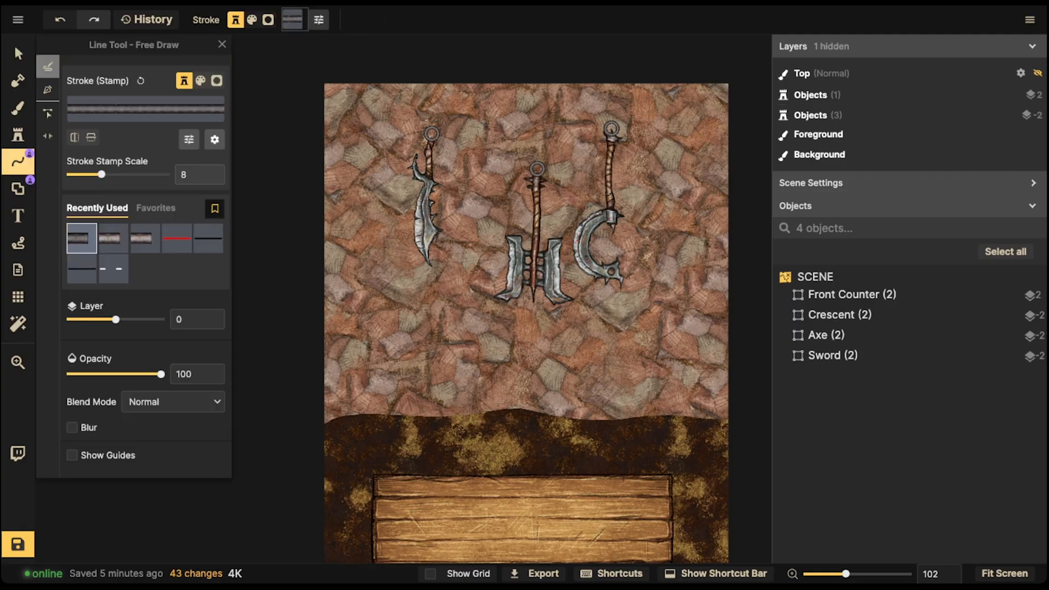
pyautogui.click(144, 108)
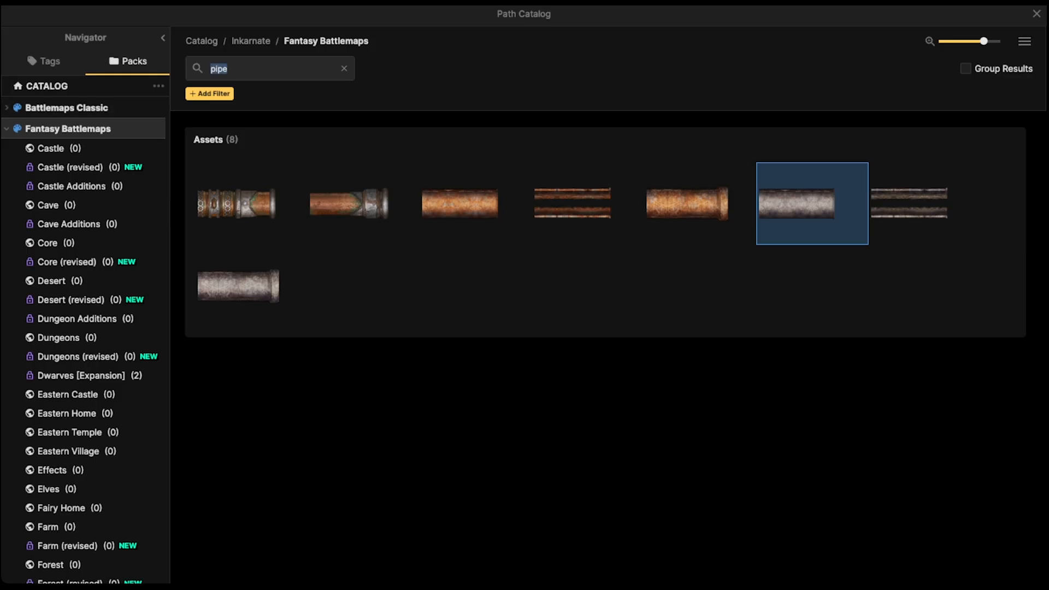
pyautogui.write('chain')
pyautogui.press('Return')
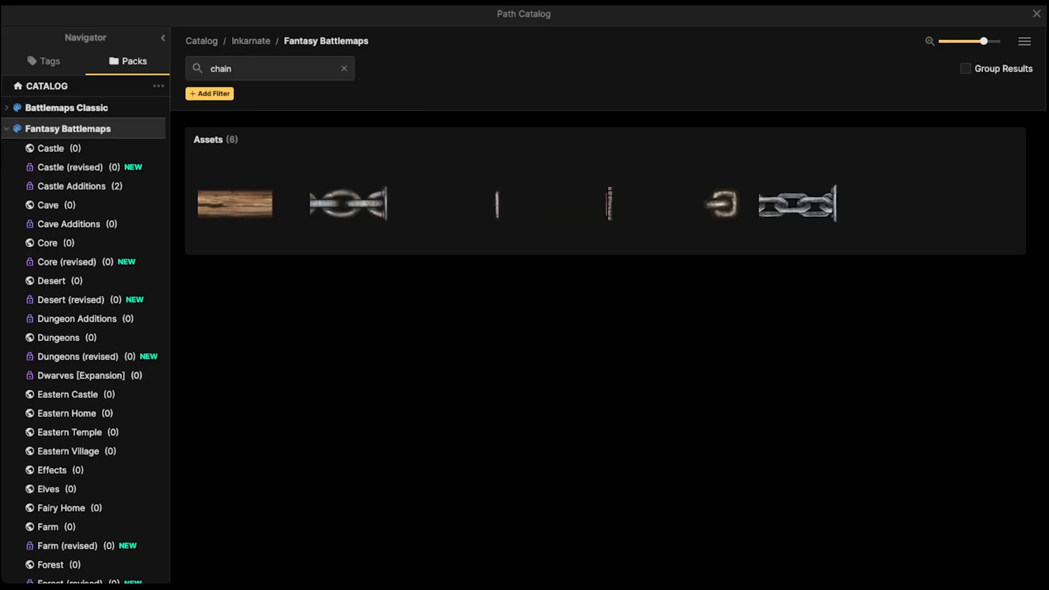
pyautogui.moveTo(476, 203)
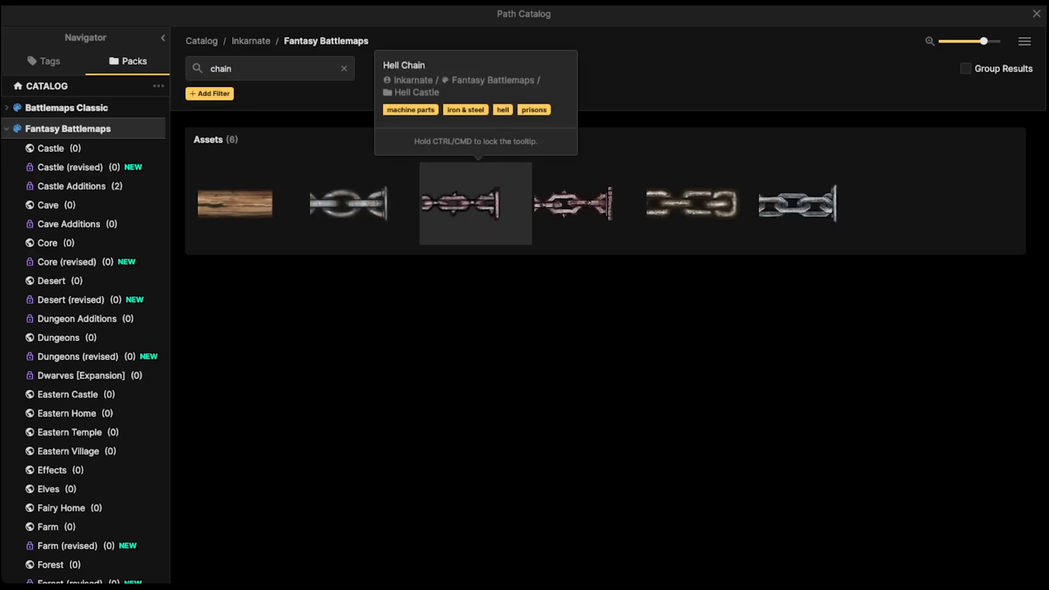
pyautogui.click(475, 203)
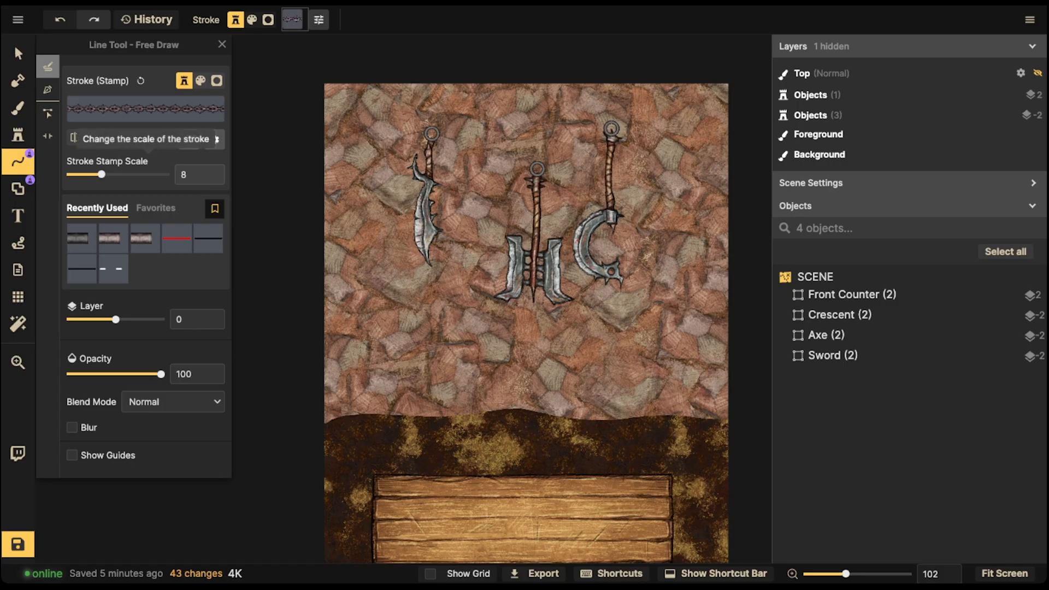
# Adjust the chain stroke's color to saturation 0 and brightness 108.
pyautogui.click(188, 139)
pyautogui.moveTo(263, 114); pyautogui.dragTo(240, 114)
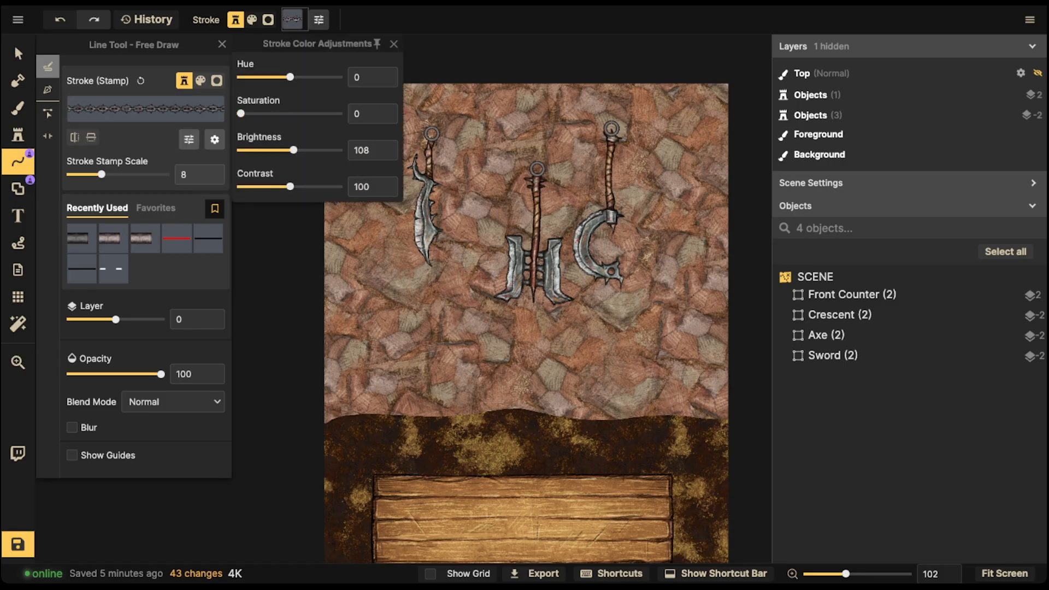
pyautogui.click(222, 44)
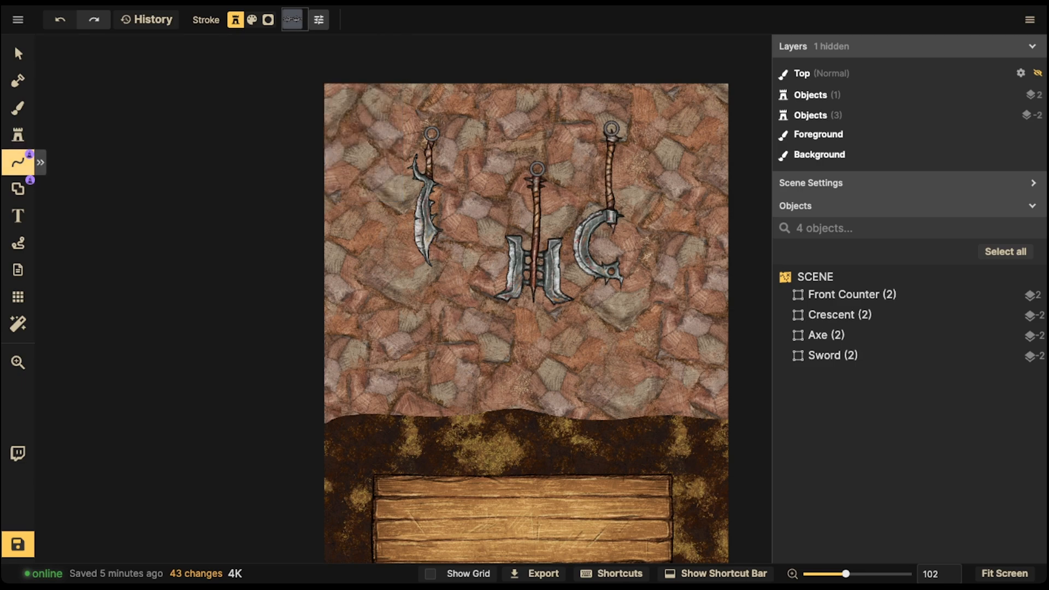
# Draw a straight vertical chain on the wall with the Pen line mode and move it close beside the sword.
pyautogui.click(40, 163)
pyautogui.click(47, 89)
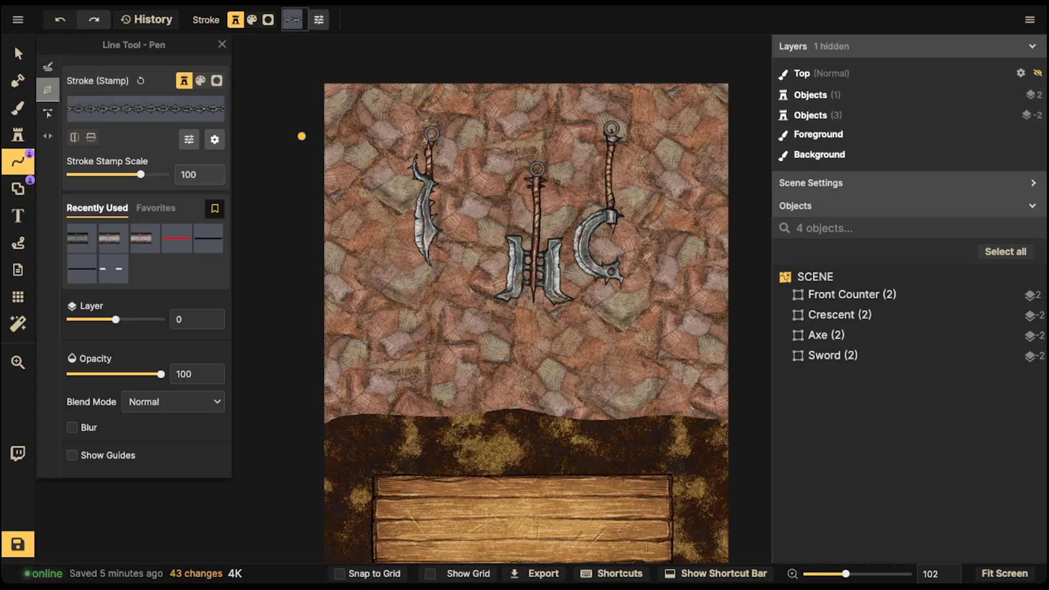
pyautogui.click(351, 137)
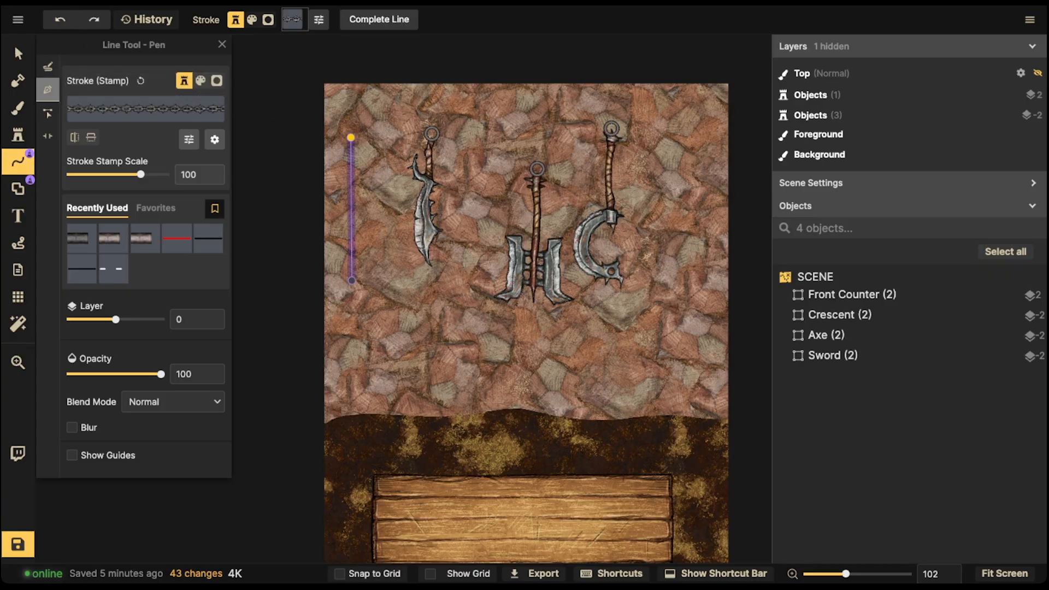
pyautogui.doubleClick(351, 280)
pyautogui.scroll(5, 375, 213)
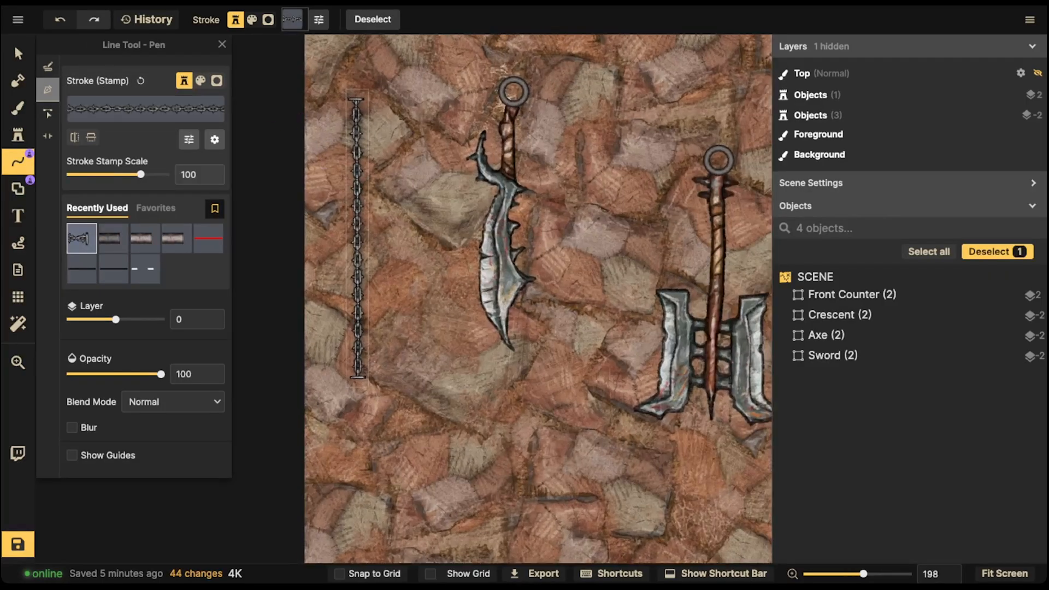
pyautogui.click(18, 53)
pyautogui.moveTo(357, 218); pyautogui.dragTo(411, 200)
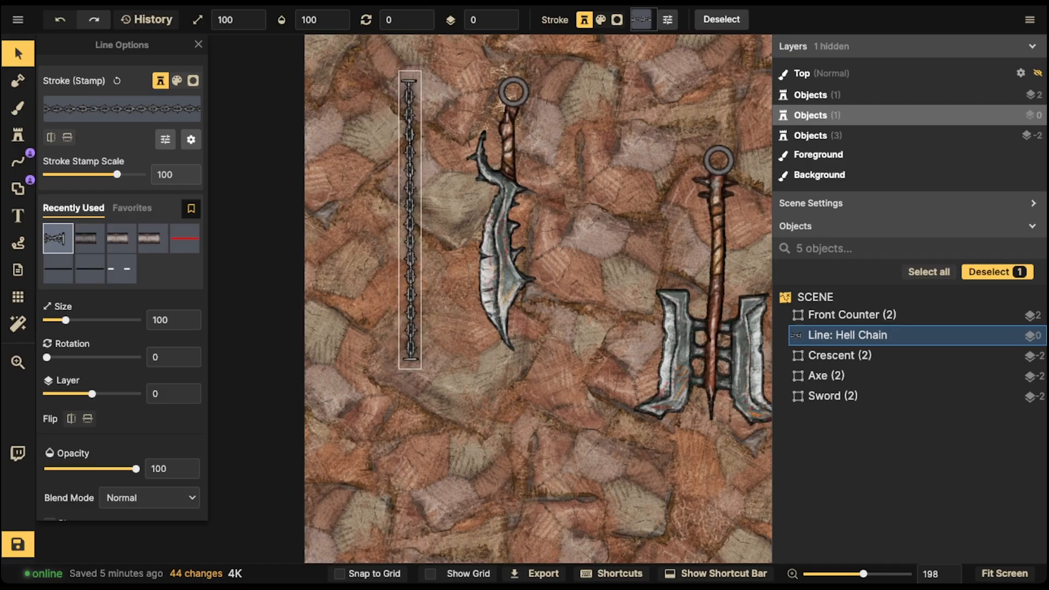
# Turn off the chain's stroke shadow and move the chain up so it hangs into the sword's ring from the map's upper edge.
pyautogui.scroll(-5, 404, 238)
pyautogui.click(191, 140)
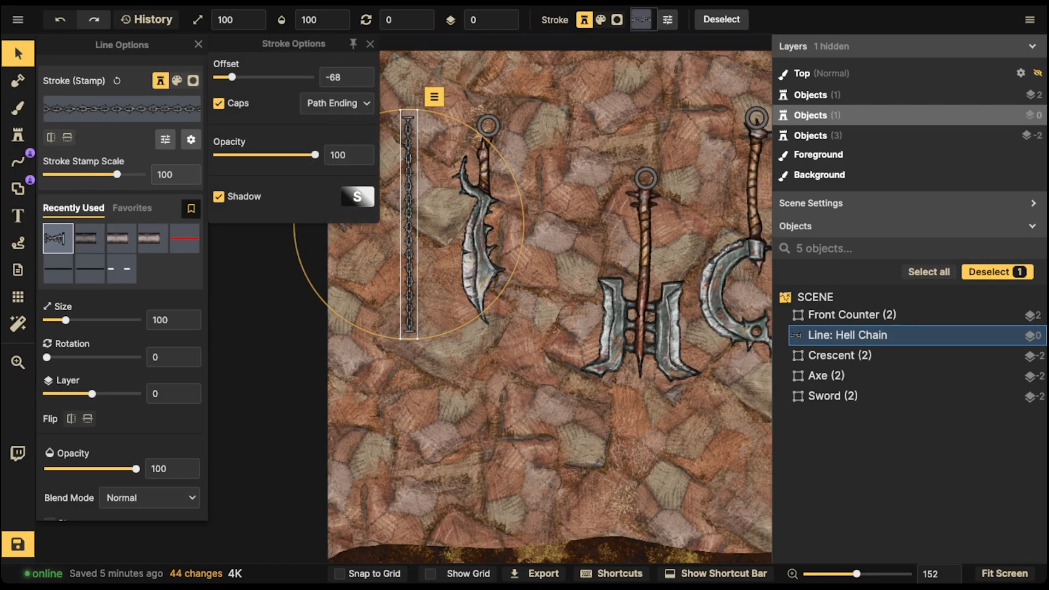
pyautogui.click(219, 196)
pyautogui.click(370, 44)
pyautogui.moveTo(408, 295)
pyautogui.mouseDown()
pyautogui.moveTo(490, 150)
pyautogui.moveTo(488, 71)
pyautogui.moveTo(487, 80)
pyautogui.mouseUp()
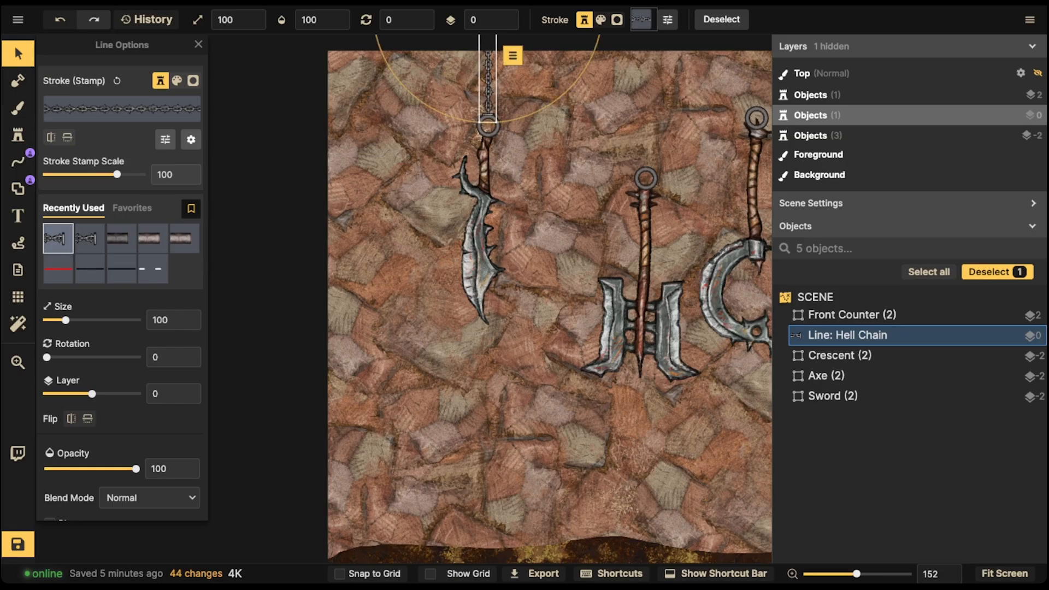
# Paste two copies of the chain, aligning one with the axe's ring and the other with the crescent's ring.
pyautogui.scroll(-3, 485, 39)
pyautogui.hotkey('ctrl', 'v')
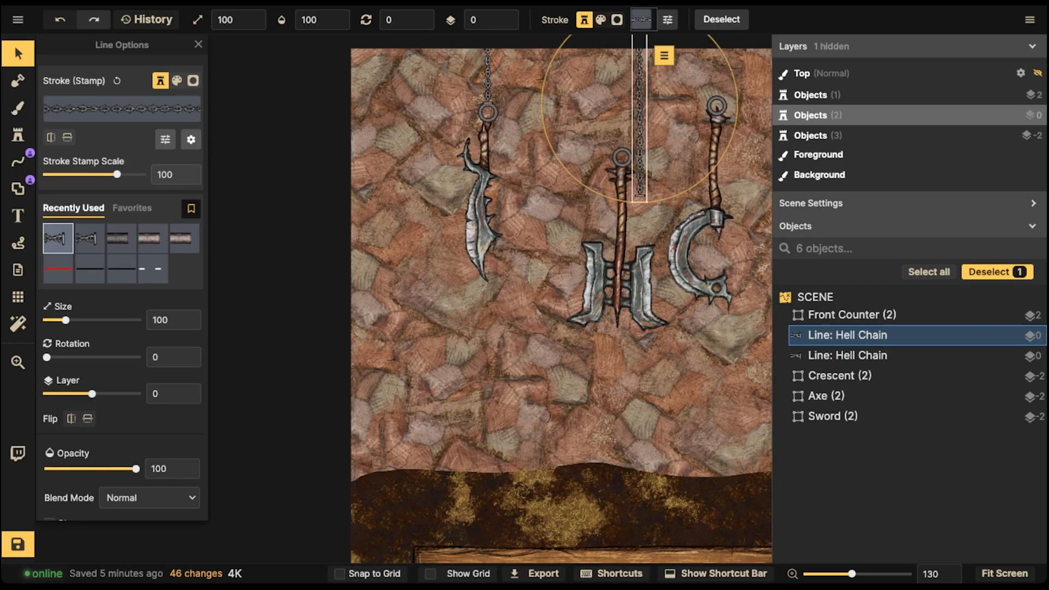
pyautogui.moveTo(639, 104); pyautogui.dragTo(622, 57)
pyautogui.hotkey('ctrl', 'v')
pyautogui.moveTo(716, 131); pyautogui.dragTo(716, 74)
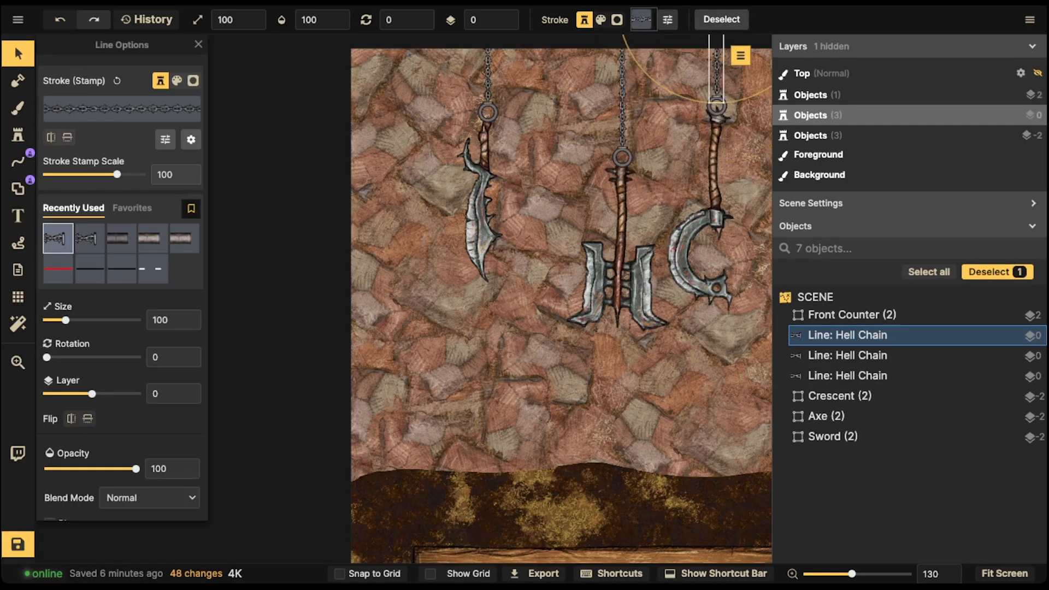
pyautogui.click(721, 19)
# Group the Sword and its chain as "Hanging Sword" and move the group down and left on the wall.
pyautogui.scroll(-3, 554, 145)
pyautogui.moveTo(509, 247); pyautogui.dragTo(509, 247)
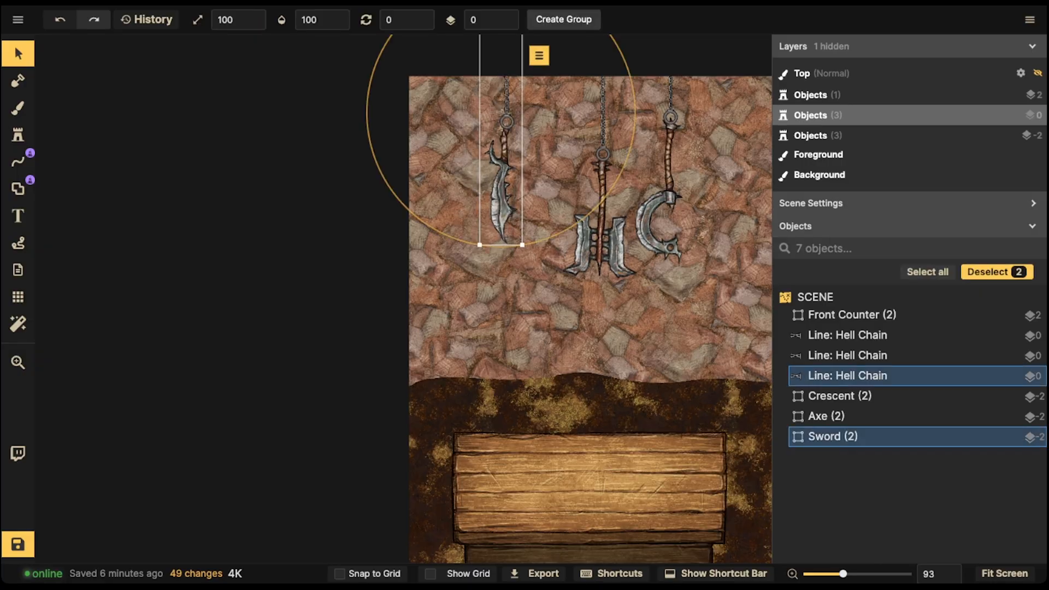
pyautogui.click(564, 19)
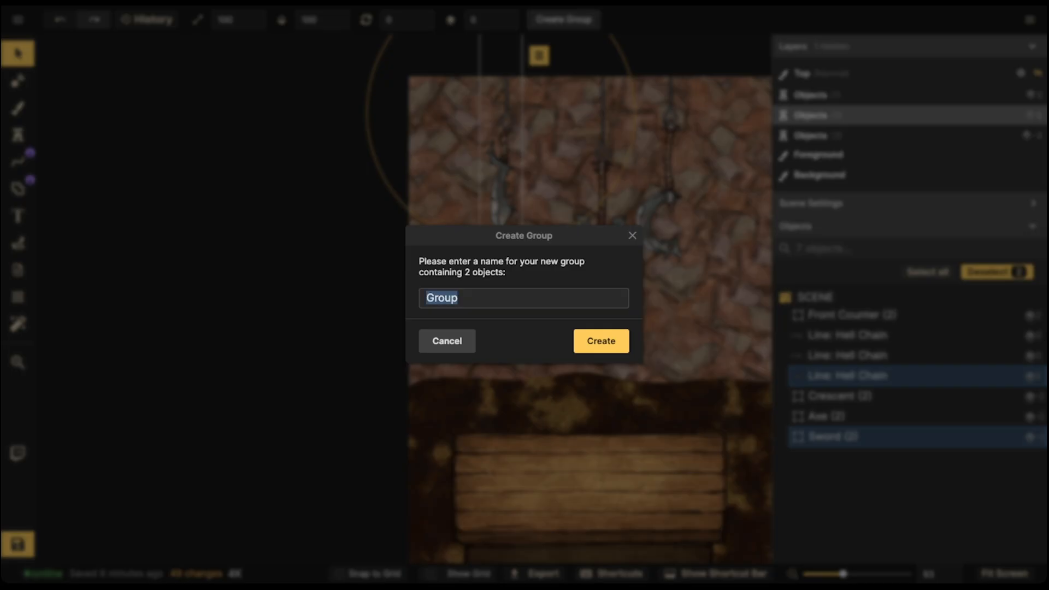
pyautogui.write('Hanging Sword')
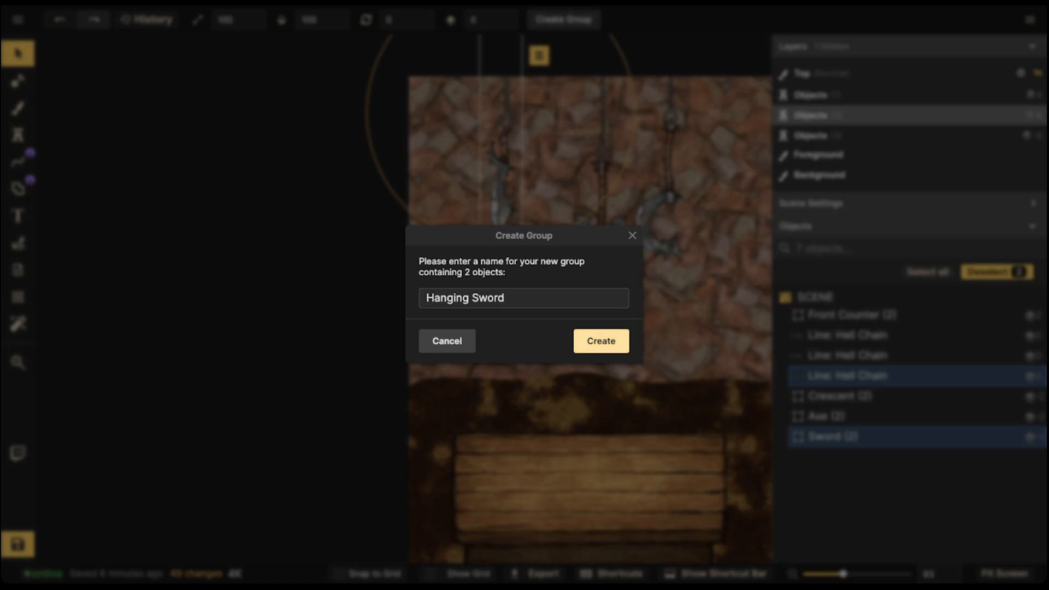
pyautogui.click(601, 341)
pyautogui.moveTo(501, 191); pyautogui.dragTo(454, 240)
# Lower the Axe with its chain, group them as "Hanging Axe", and shift the group left toward the sword.
pyautogui.click(601, 213)
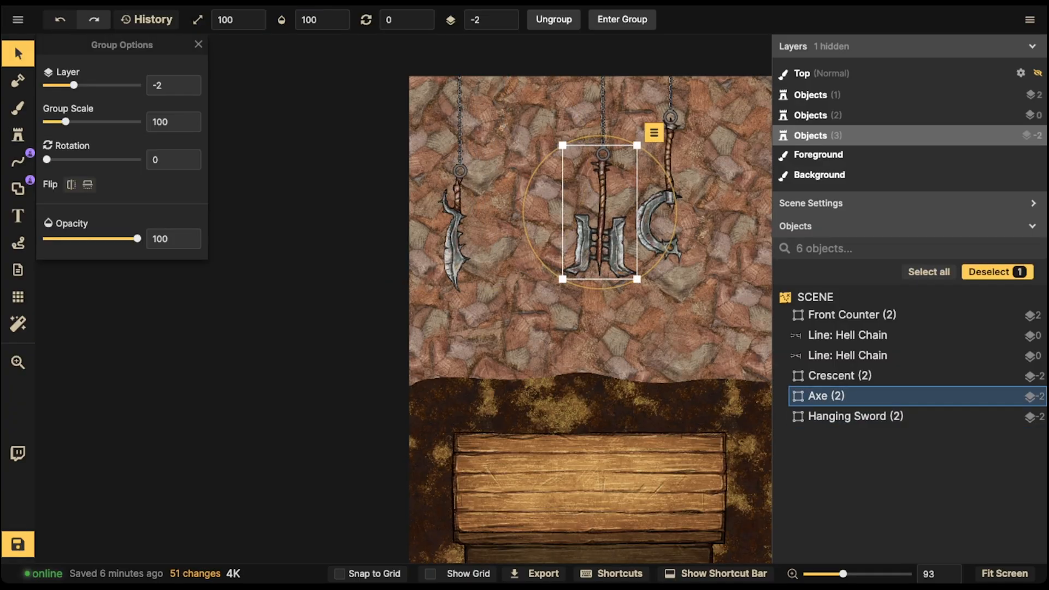
pyautogui.keyDown('shift'); pyautogui.moveTo(545, 52); pyautogui.dragTo(579, 259); pyautogui.keyUp('shift')
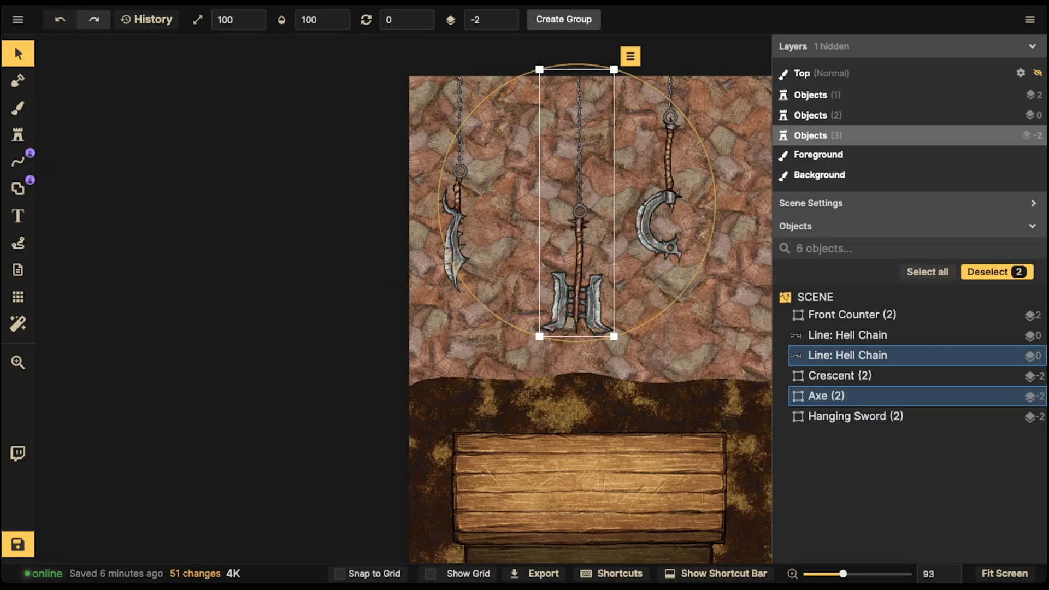
pyautogui.click(564, 19)
pyautogui.write('Hanging Axe')
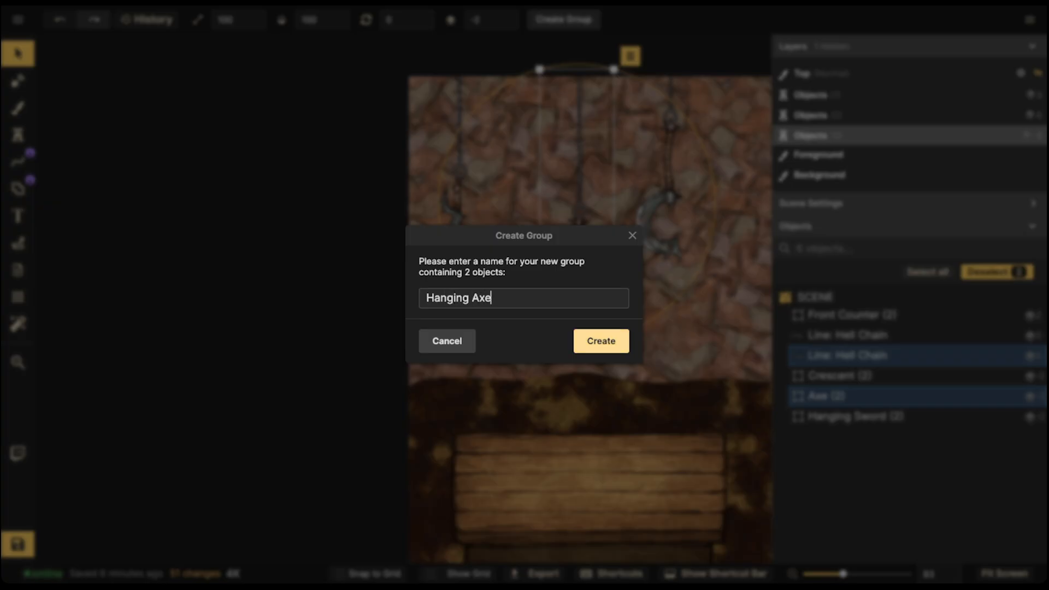
pyautogui.click(601, 341)
pyautogui.moveTo(579, 289); pyautogui.dragTo(538, 289)
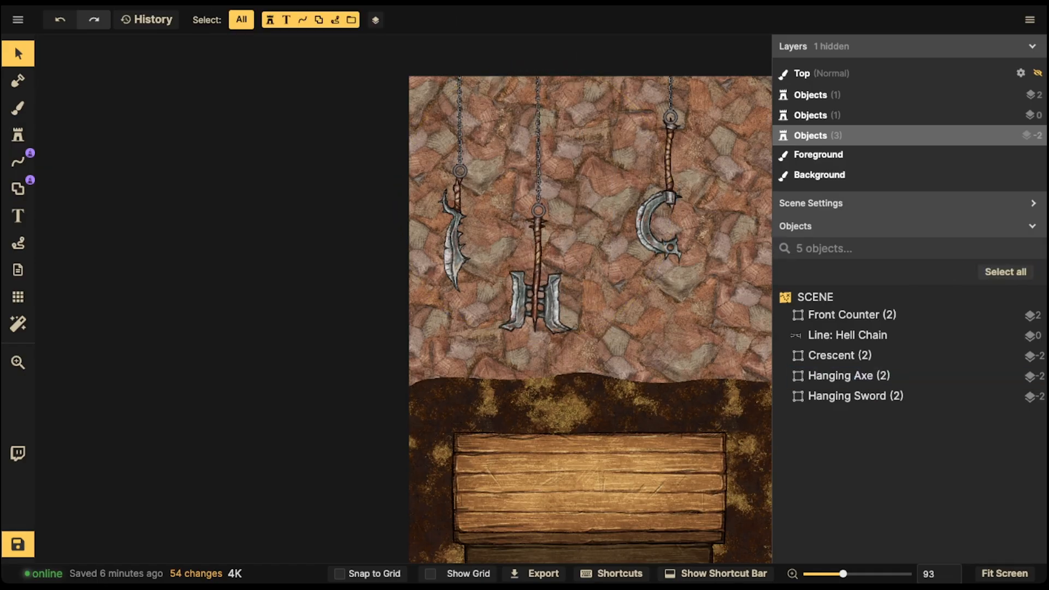
# Group the Crescent and its chain as "Hanging Sickle" and lower the group on the wall.
pyautogui.moveTo(735, 52); pyautogui.dragTo(636, 260)
pyautogui.click(563, 19)
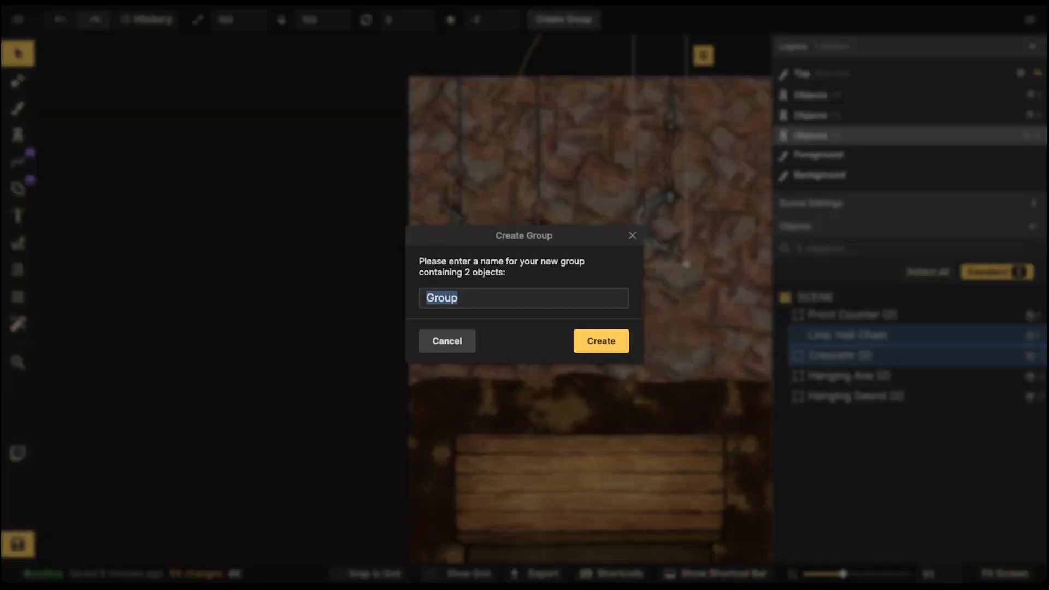
pyautogui.write('Sickle')
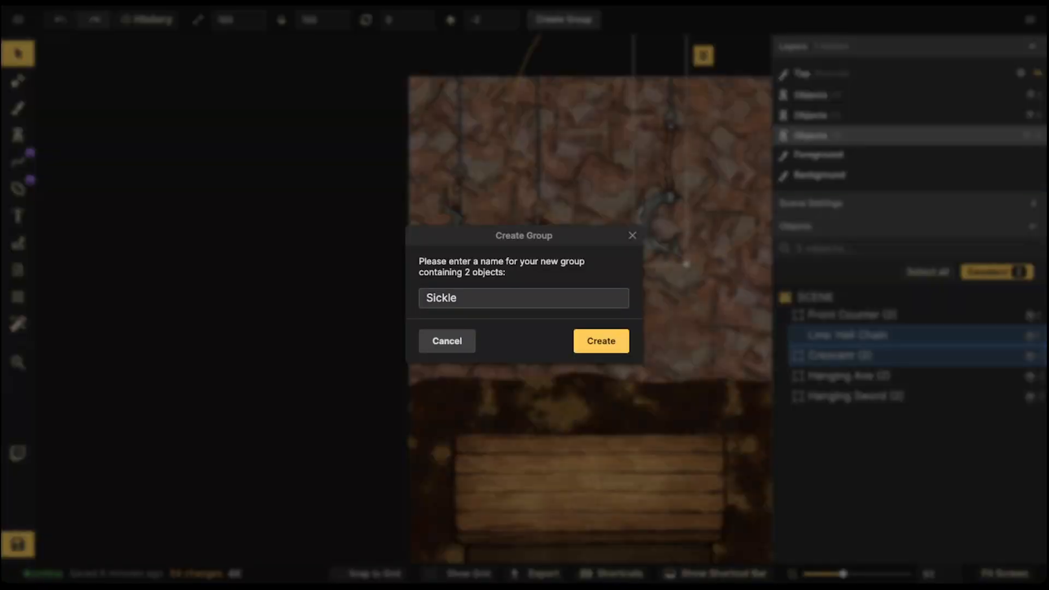
pyautogui.write('Hanging')
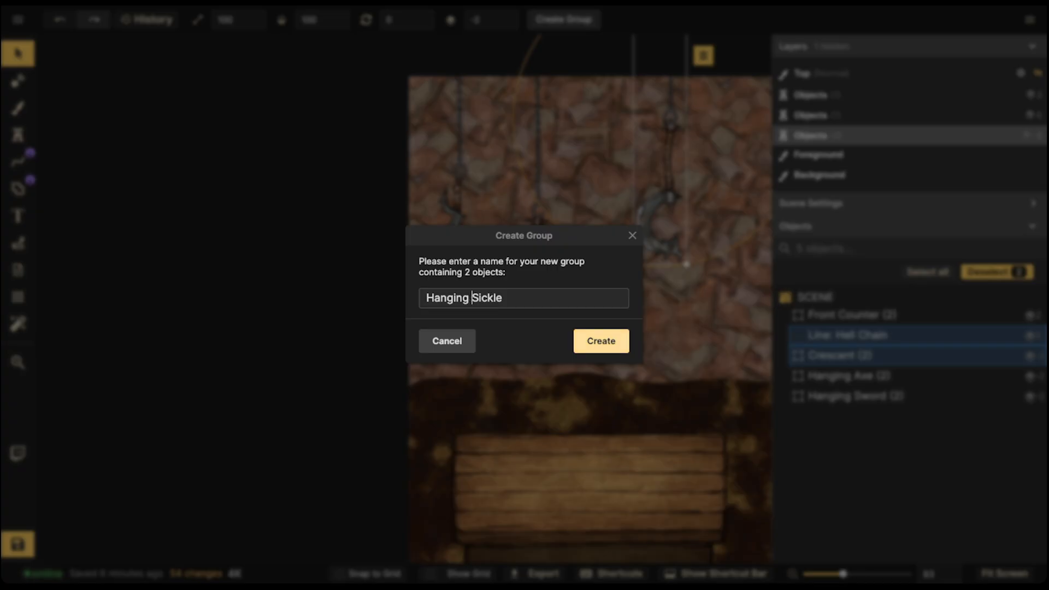
pyautogui.click(601, 340)
pyautogui.moveTo(662, 229); pyautogui.dragTo(666, 277)
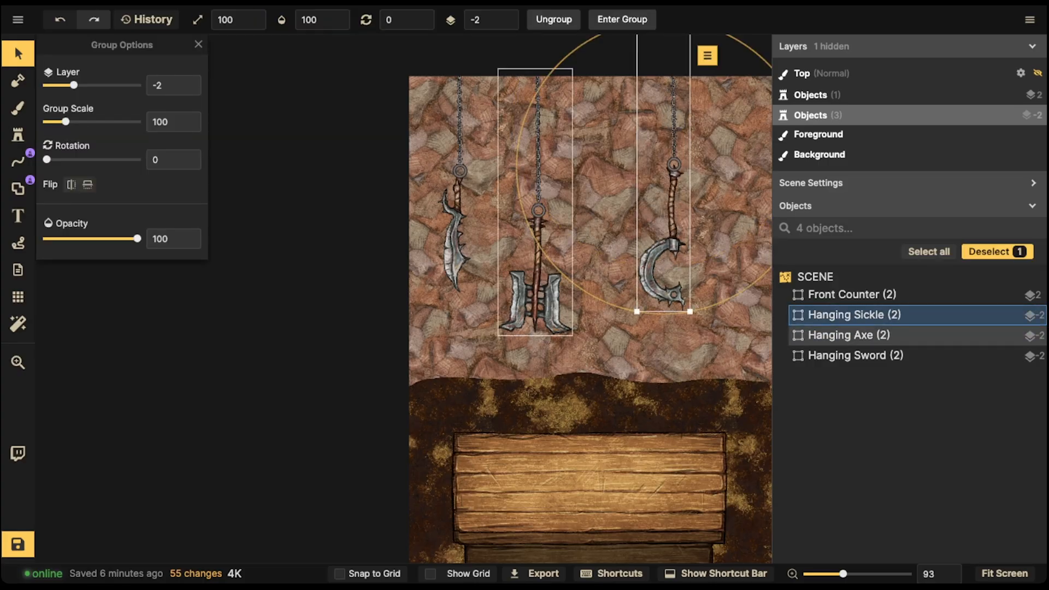
# Reposition the three hanging weapon groups, centering the Hanging Axe above the counter with the Hanging Sickle close beside it at a higher level.
pyautogui.moveTo(538, 246); pyautogui.dragTo(603, 242)
pyautogui.moveTo(673, 219); pyautogui.dragTo(679, 240)
pyautogui.moveTo(456, 240); pyautogui.dragTo(435, 232)
pyautogui.scroll(-4, 485, 238)
pyautogui.press('space')
pyautogui.click(525, 246)
pyautogui.moveTo(524, 246); pyautogui.dragTo(513, 228)
pyautogui.moveTo(577, 253); pyautogui.dragTo(566, 226)
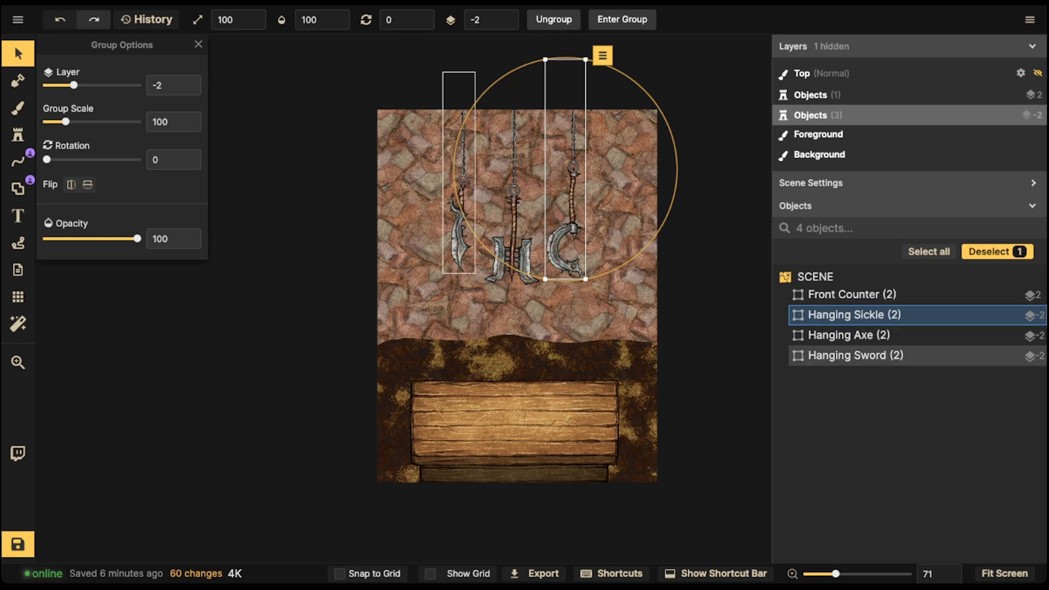
# Slide the Hanging Sword group right over the axe and back to a spot just left of it.
pyautogui.doubleClick(460, 233)
pyautogui.press('Escape')
pyautogui.press('Escape')
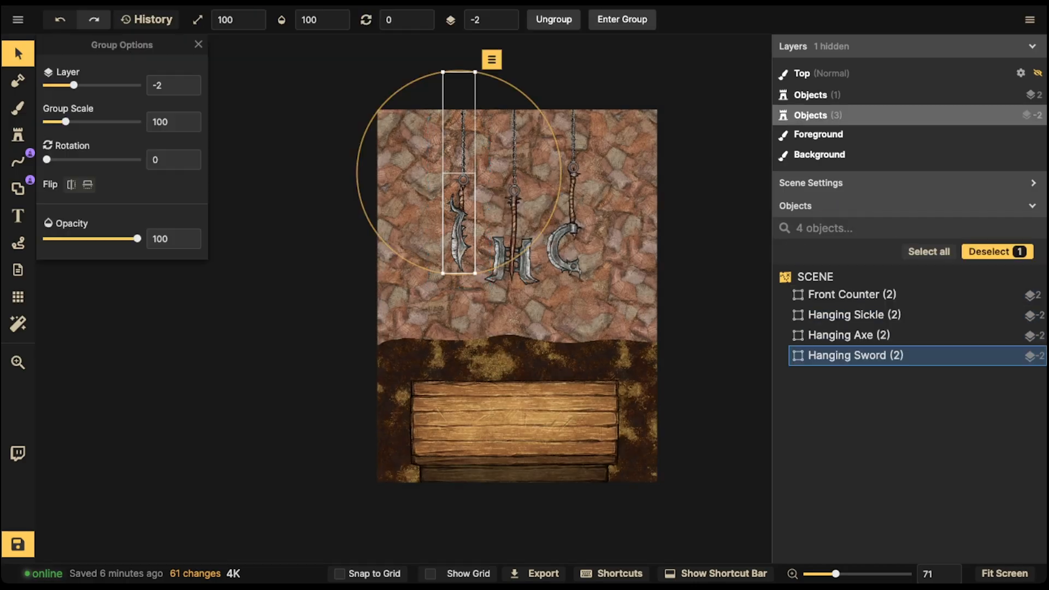
pyautogui.moveTo(460, 233); pyautogui.dragTo(495, 231)
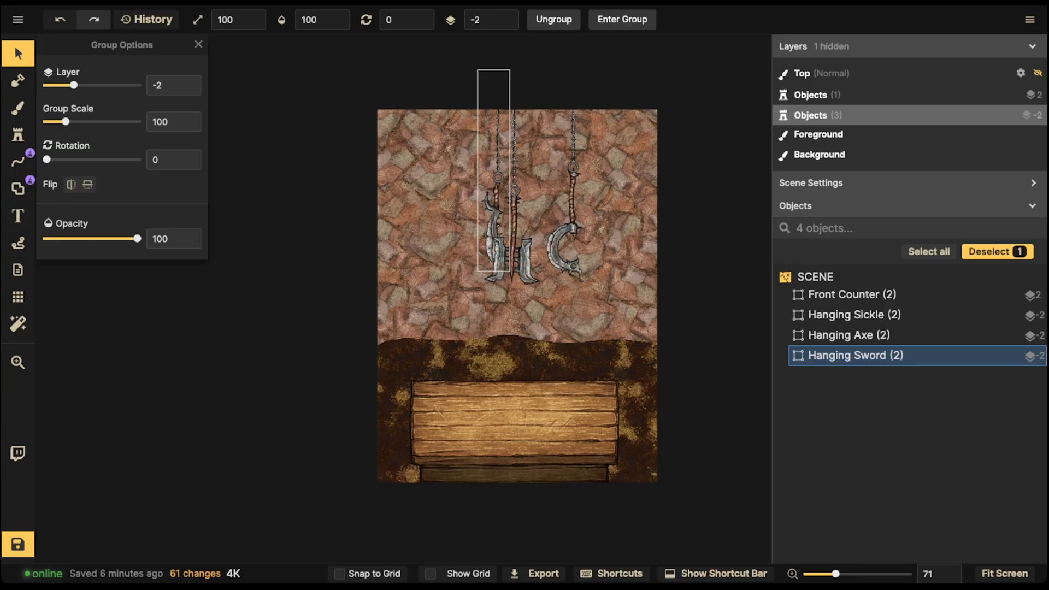
pyautogui.moveTo(495, 231); pyautogui.dragTo(463, 232)
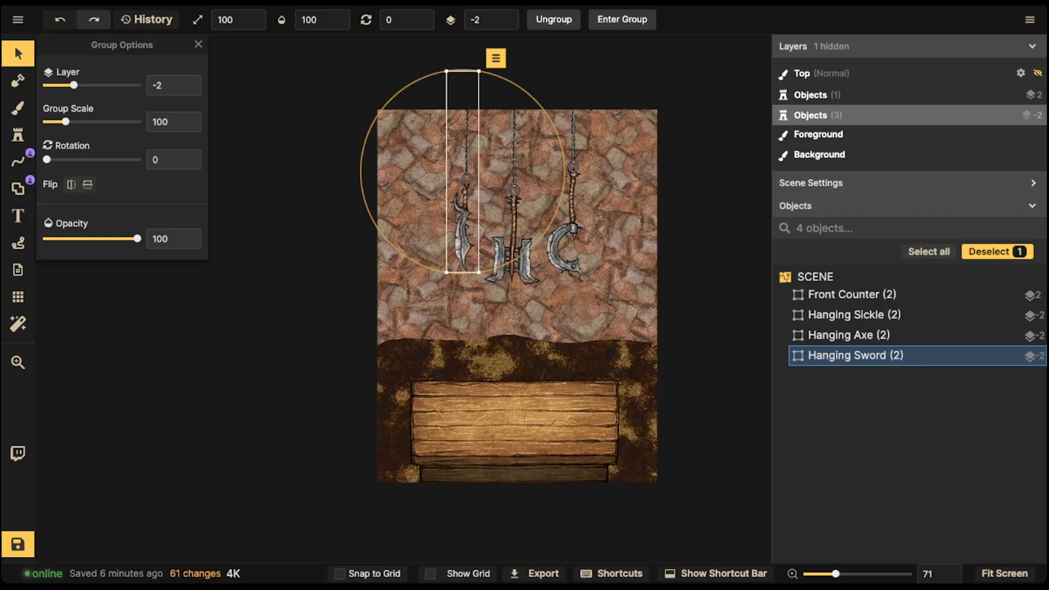
# Darken the Orc Sword inside the Hanging Sword group by setting its brightness to 71.
pyautogui.doubleClick(463, 232)
pyautogui.click(465, 216)
pyautogui.scroll(2, 465, 215)
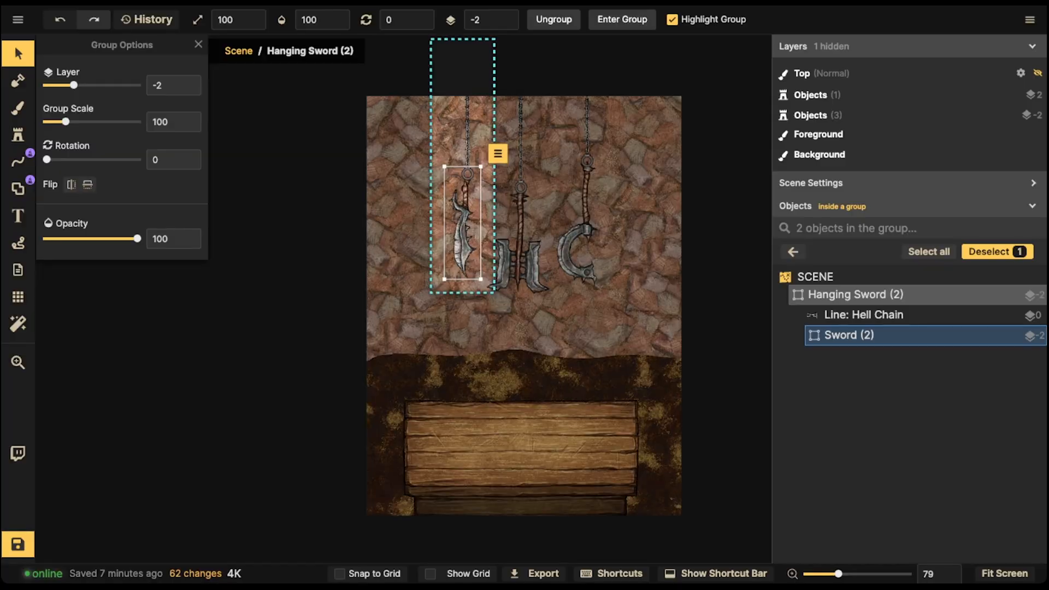
pyautogui.click(18, 54)
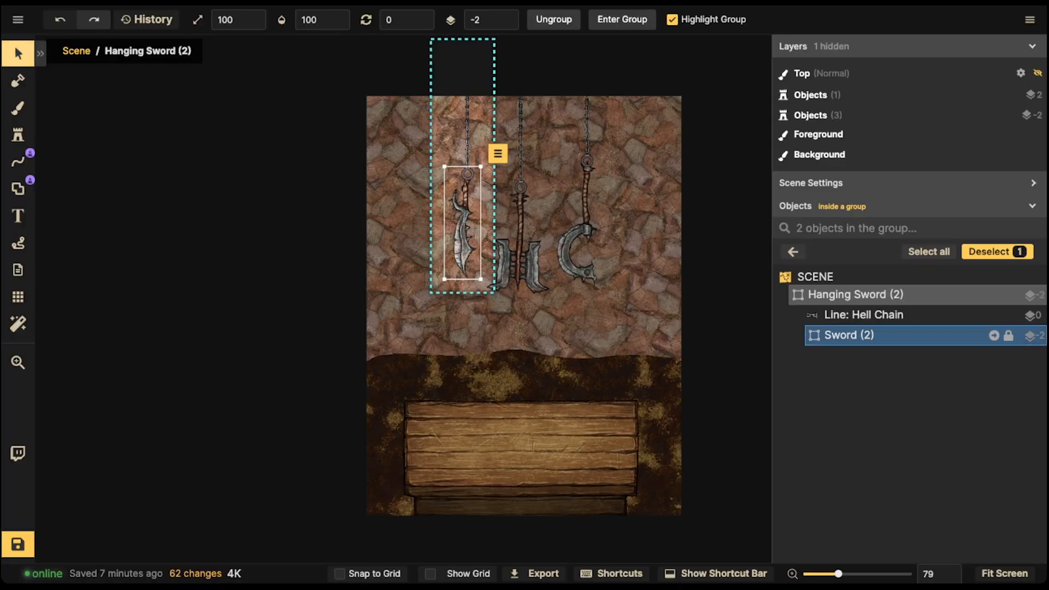
pyautogui.doubleClick(874, 335)
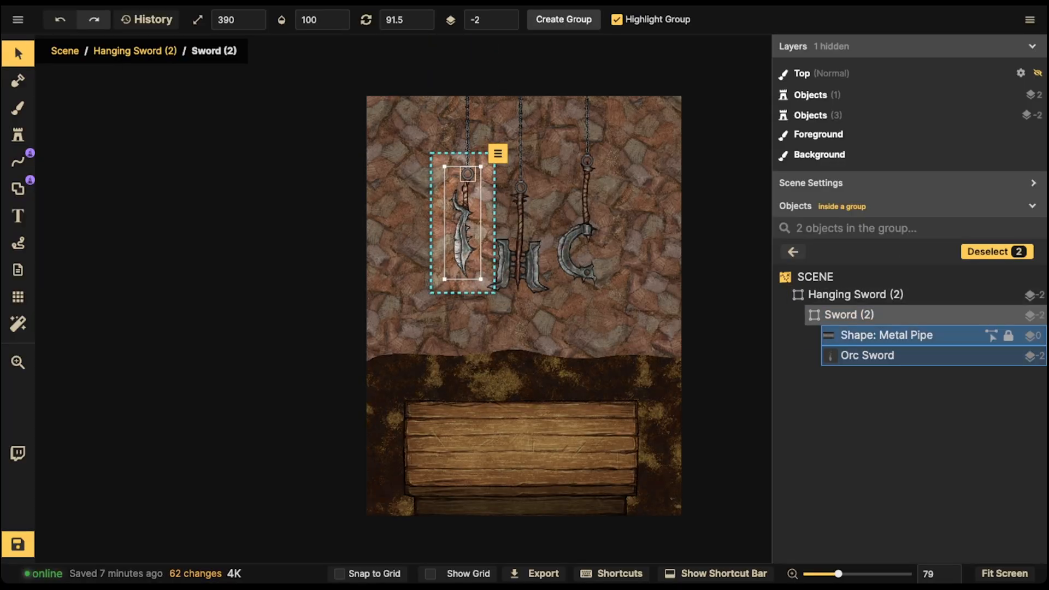
pyautogui.click(874, 355)
pyautogui.click(18, 53)
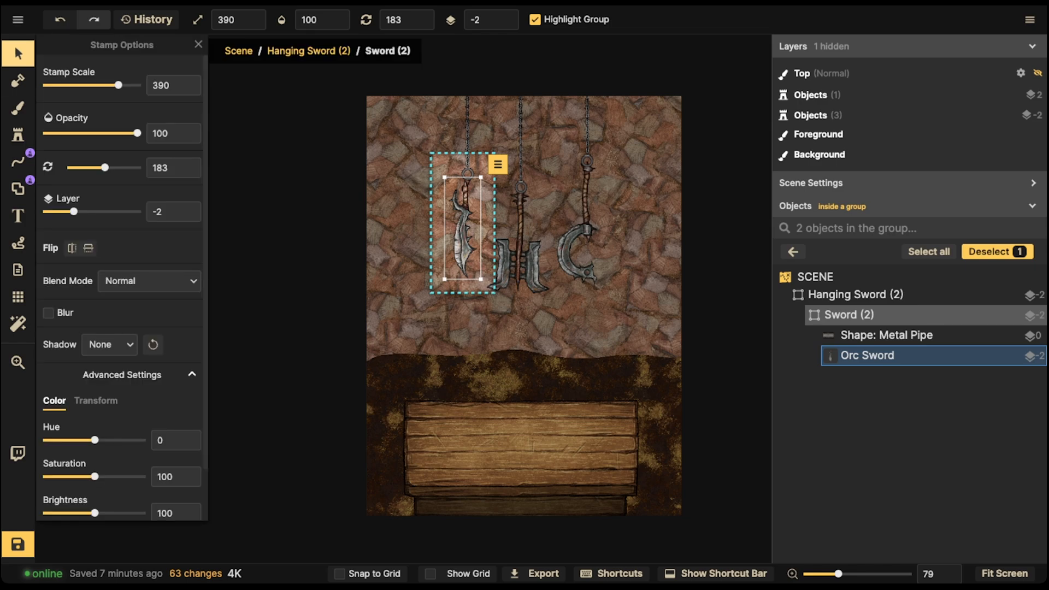
pyautogui.moveTo(95, 512); pyautogui.dragTo(83, 513)
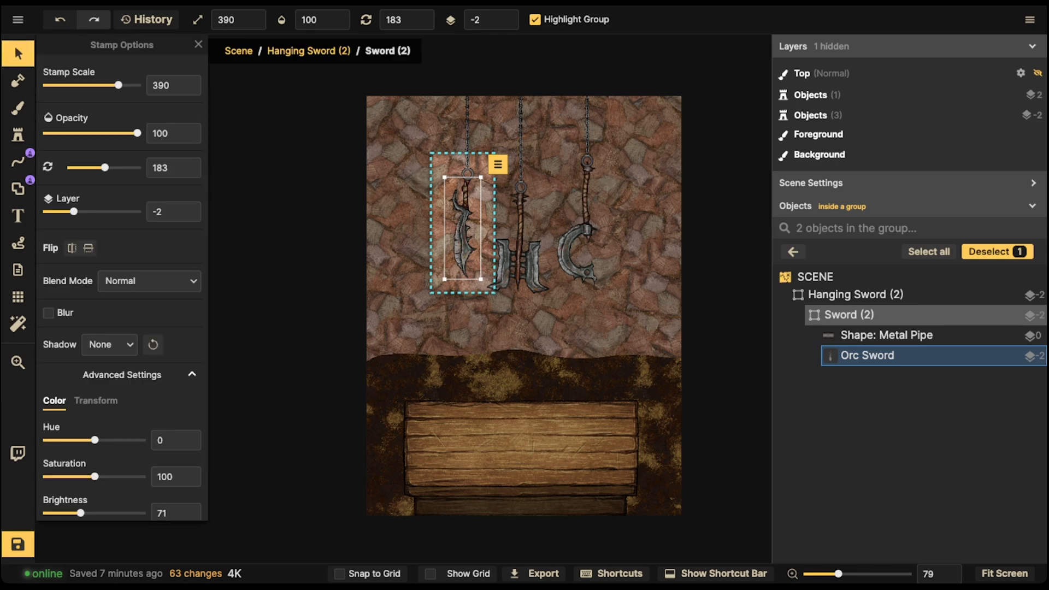
pyautogui.press('Escape')
pyautogui.press('Escape')
pyautogui.press('Escape')
# Move the Hanging Sword group right to overlap the axe, and nudge the Hanging Sickle group left on layer -3.
pyautogui.moveTo(463, 235); pyautogui.dragTo(490, 235)
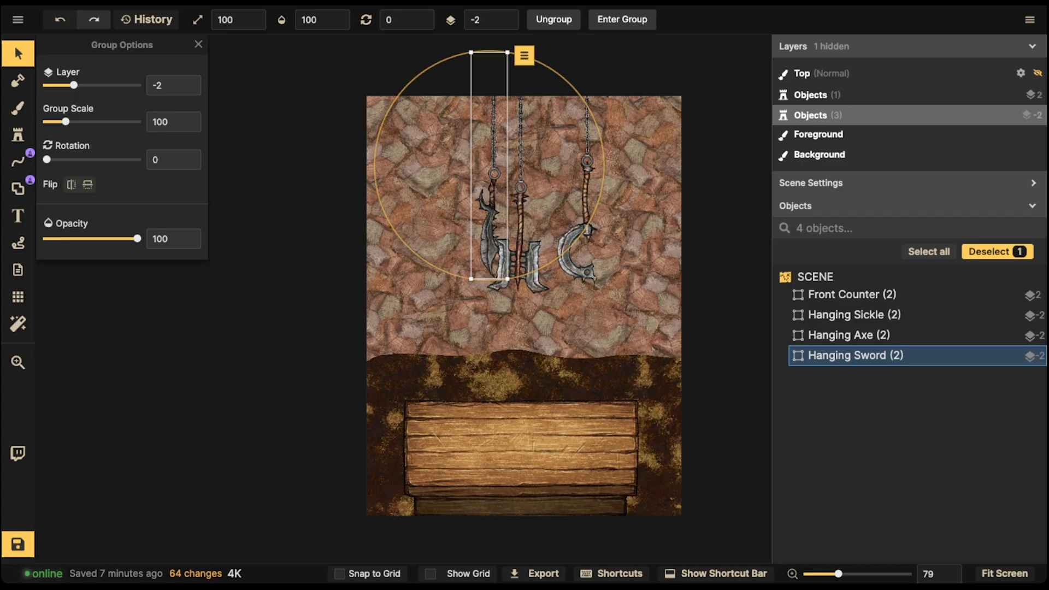
pyautogui.moveTo(578, 229)
pyautogui.mouseDown()
pyautogui.moveTo(549, 224)
pyautogui.moveTo(575, 228)
pyautogui.mouseUp()
pyautogui.click(507, 25)
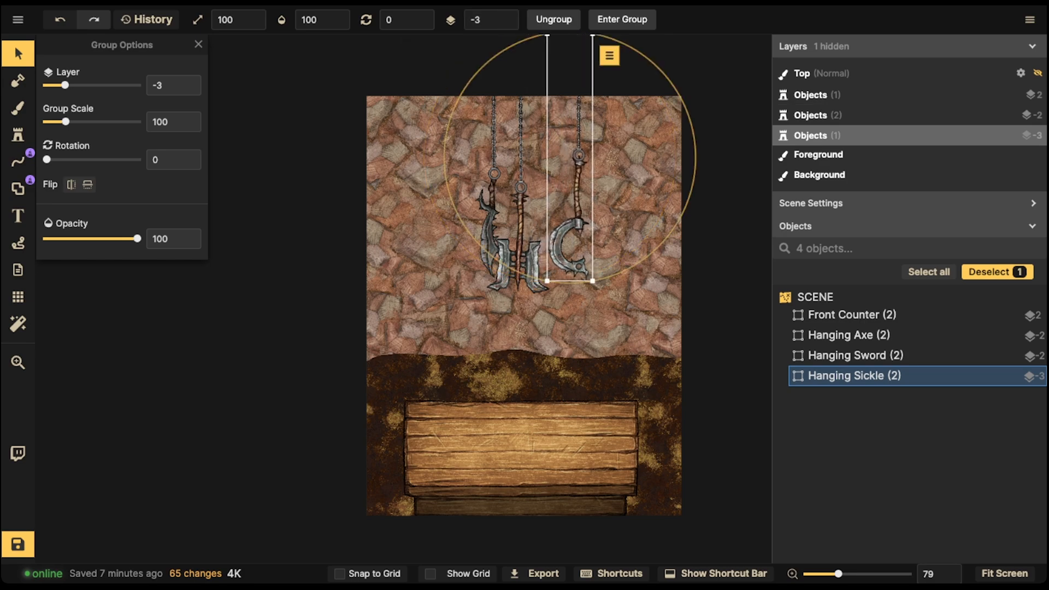
# Flip the Crescent horizontally inside the Hanging Sickle group and realign its ring with the chain.
pyautogui.doubleClick(575, 228)
pyautogui.click(575, 228)
pyautogui.click(71, 185)
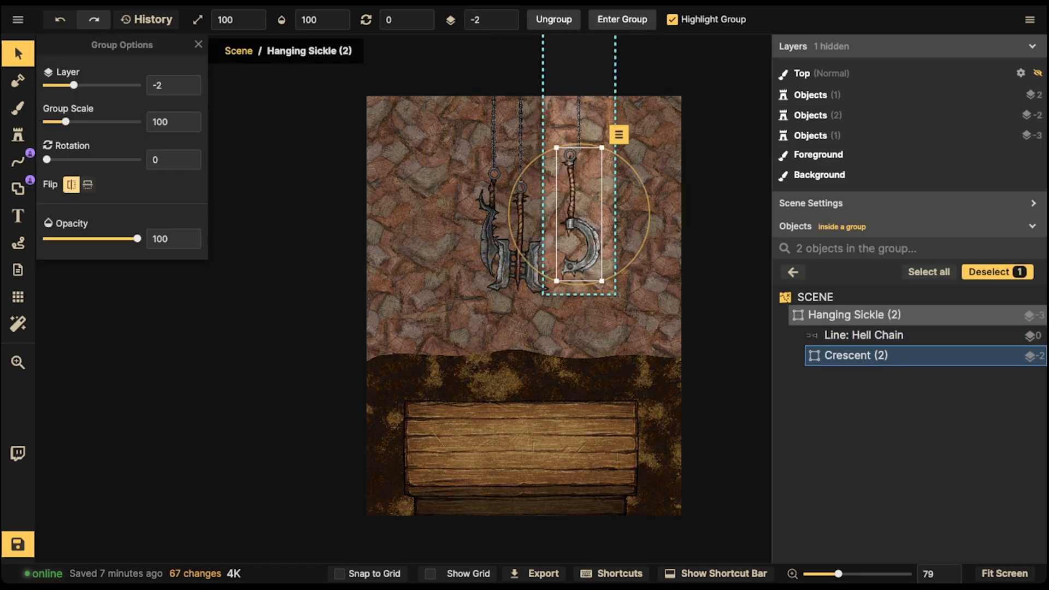
pyautogui.moveTo(572, 222); pyautogui.dragTo(581, 221)
# Darken the Orc Axe stamp inside the Crescent group by setting its brightness to 80.
pyautogui.doubleClick(582, 221)
pyautogui.click(582, 222)
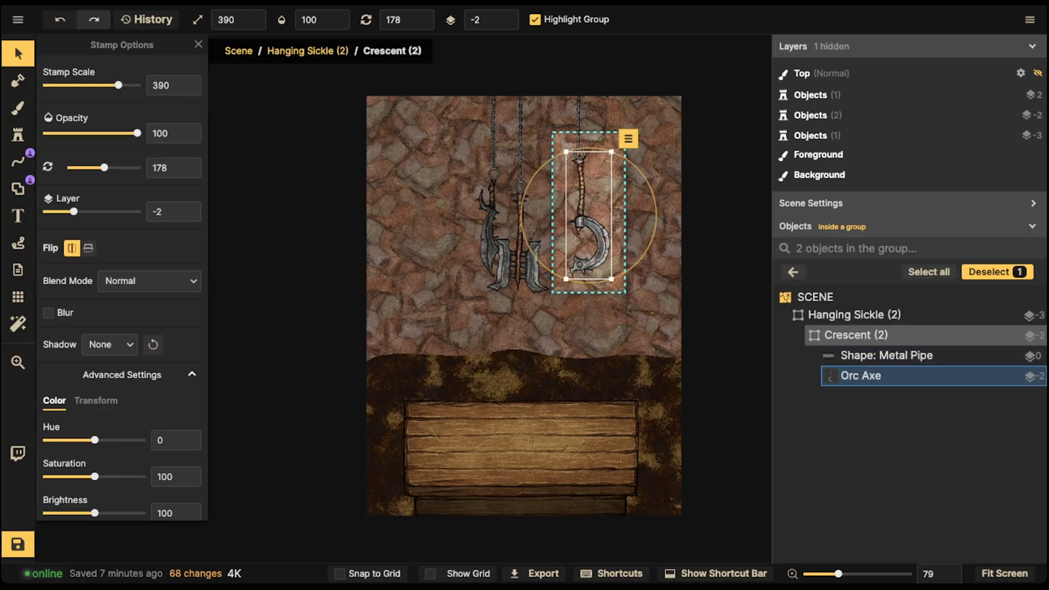
pyautogui.moveTo(95, 513); pyautogui.dragTo(85, 512)
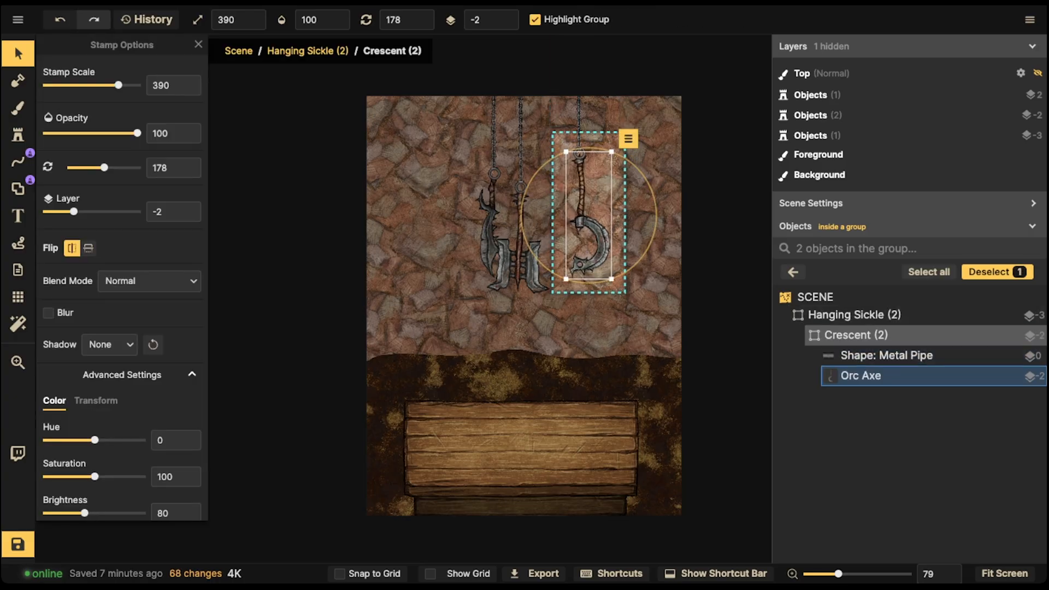
pyautogui.press('Escape')
pyautogui.press('Escape')
pyautogui.press('Escape')
pyautogui.press('Escape')
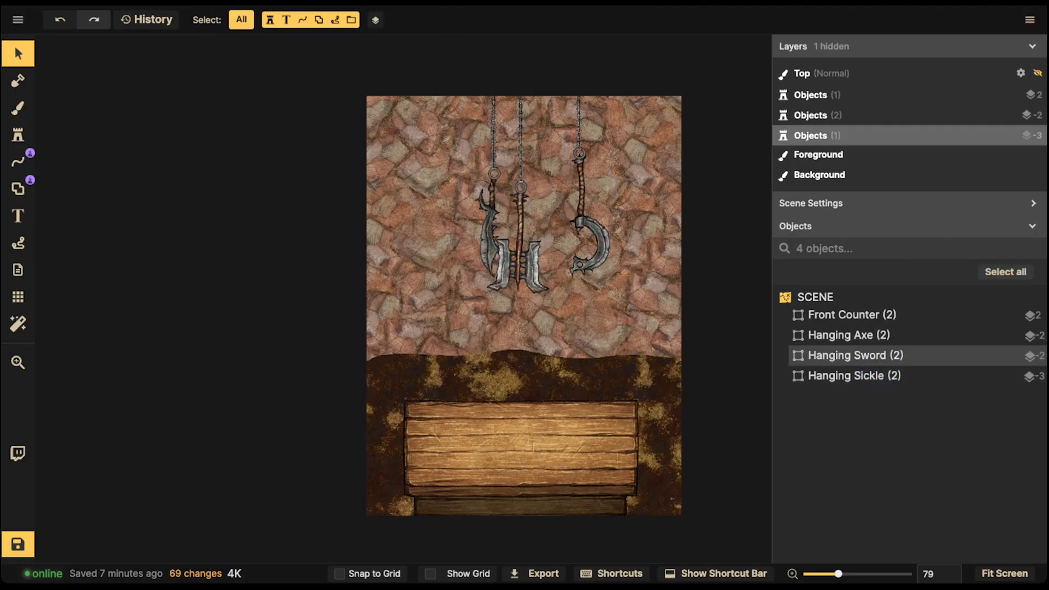
# Reposition the Hanging Sword group so it slightly overlaps the axe, and lower the brightness of its Orc Sword a little further.
pyautogui.moveTo(487, 234); pyautogui.dragTo(478, 235)
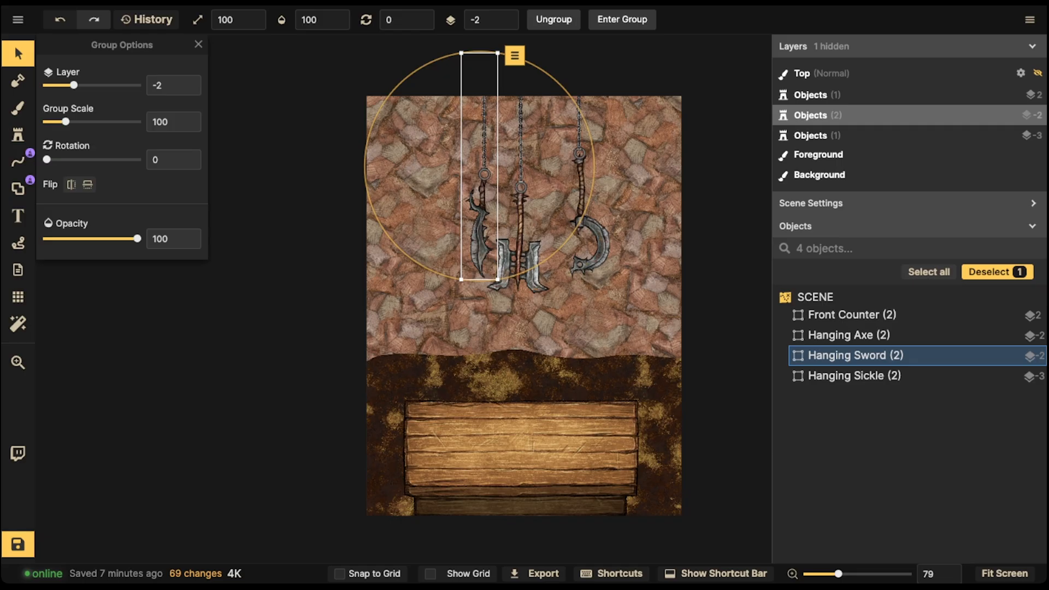
pyautogui.moveTo(479, 235); pyautogui.dragTo(490, 238)
pyautogui.doubleClick(490, 238)
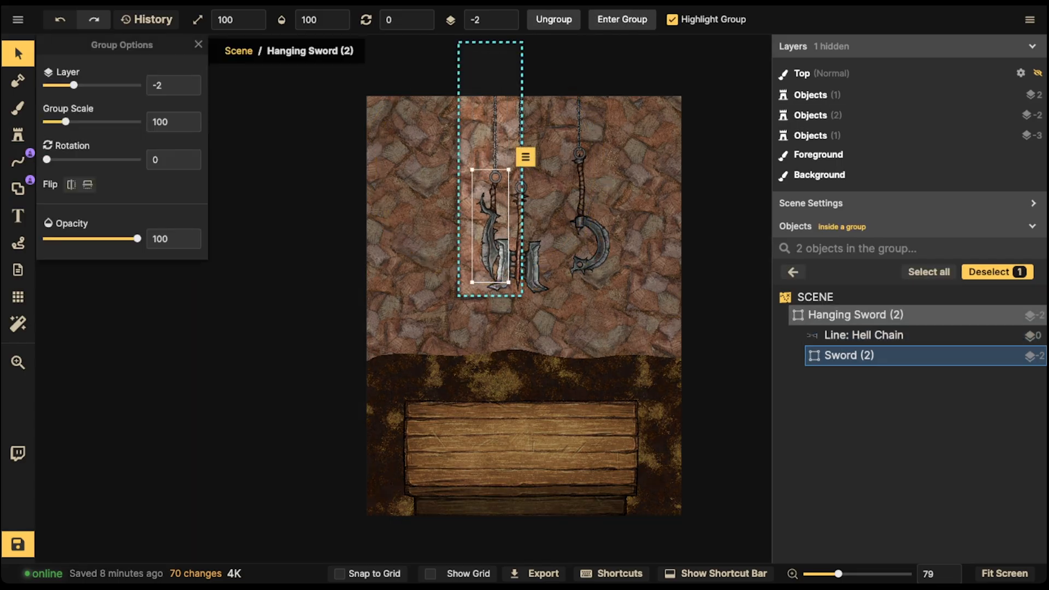
pyautogui.doubleClick(490, 238)
pyautogui.click(489, 239)
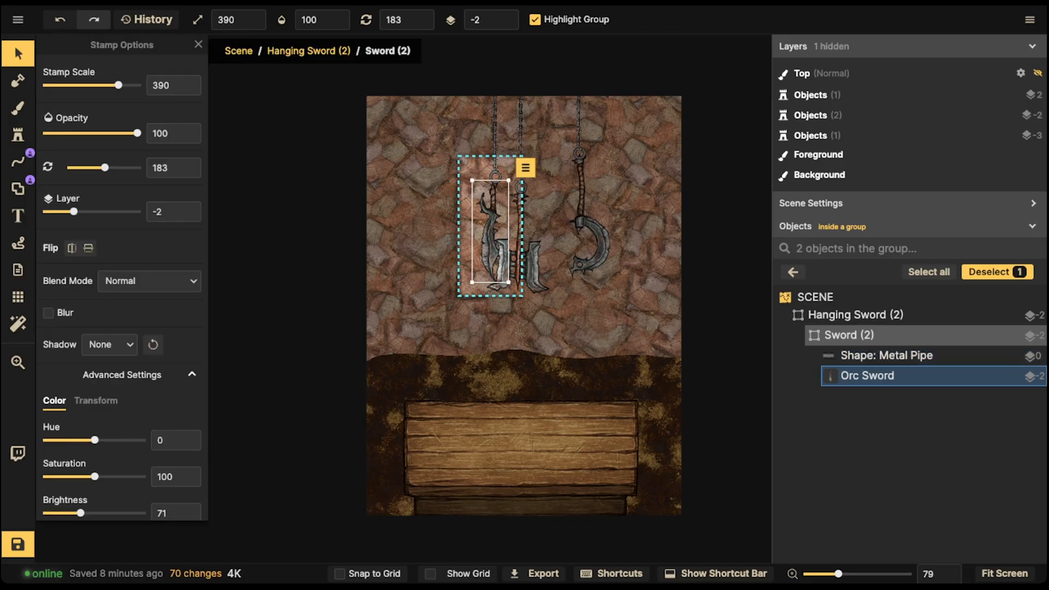
pyautogui.moveTo(80, 512)
pyautogui.mouseDown()
pyautogui.moveTo(61, 513)
pyautogui.moveTo(89, 513)
pyautogui.moveTo(77, 513)
pyautogui.mouseUp()
pyautogui.press('Escape')
pyautogui.press('Escape')
pyautogui.press('Escape')
pyautogui.press('Escape')
# Space the Hanging Sword left of the axe, bring the Hanging Sickle closer, and shift all three weapon groups slightly up and left.
pyautogui.click(489, 235)
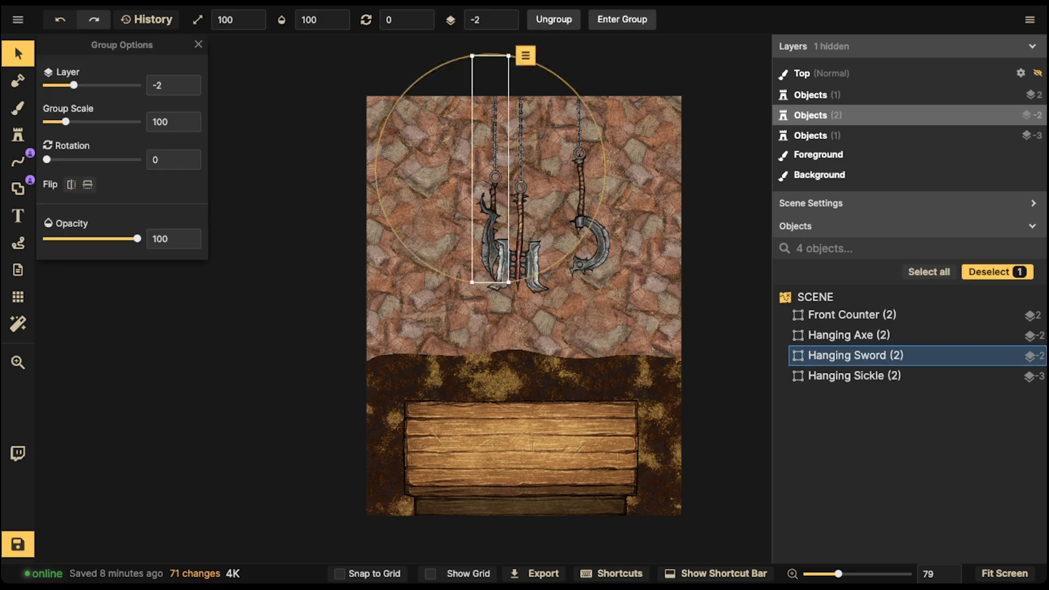
pyautogui.moveTo(489, 235); pyautogui.dragTo(477, 235)
pyautogui.click(598, 236)
pyautogui.moveTo(599, 236); pyautogui.dragTo(587, 232)
pyautogui.moveTo(435, 155); pyautogui.dragTo(579, 230)
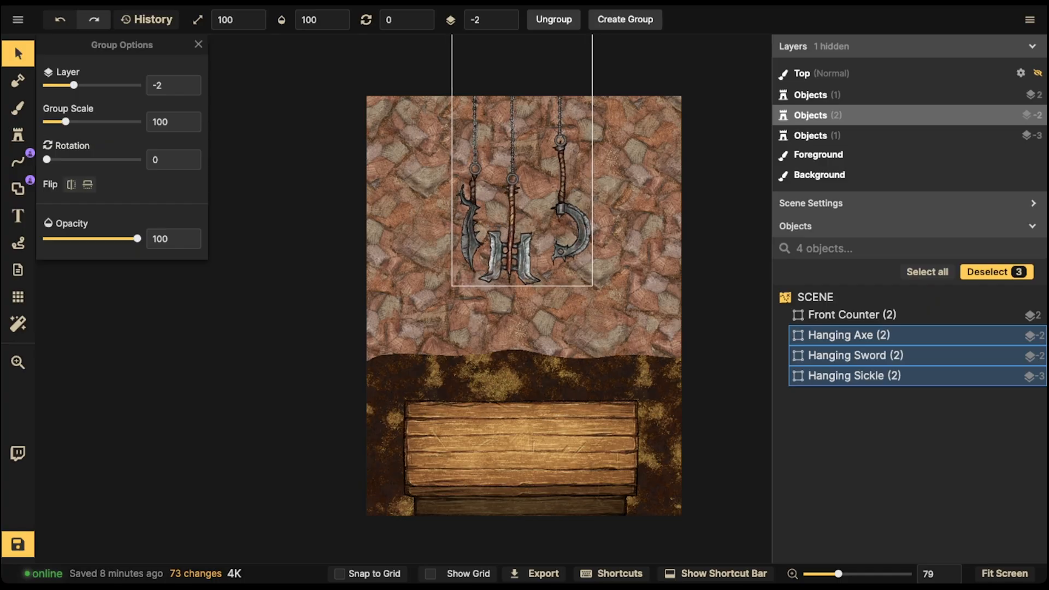
# Search the stamp catalog for "weapon" and place a Morningstar rotated 180 degrees on the wall left of the Hanging Sword.
pyautogui.click(470, 234)
pyautogui.click(18, 135)
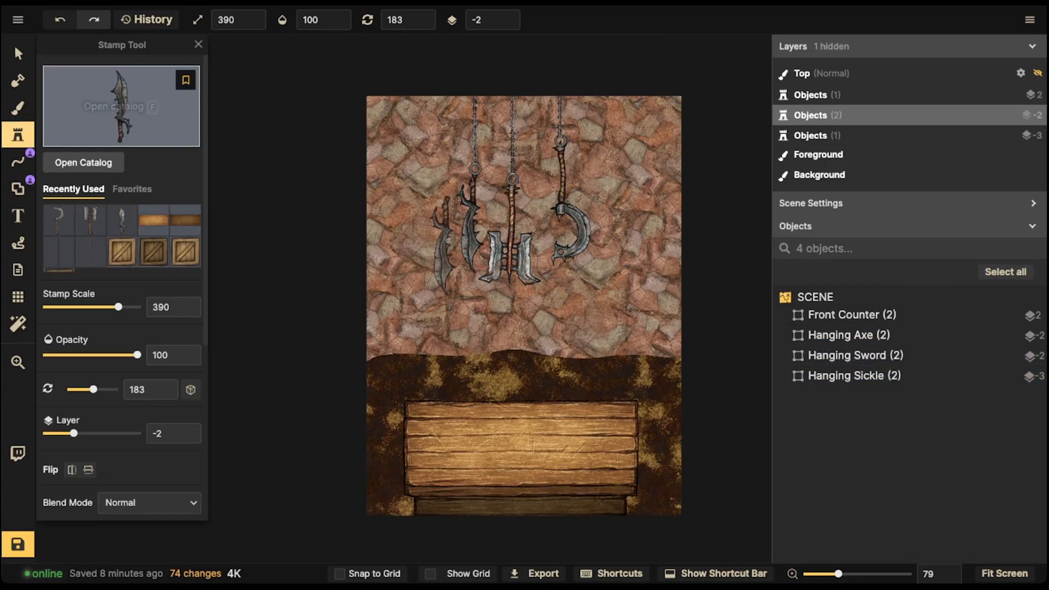
pyautogui.write('fweapon')
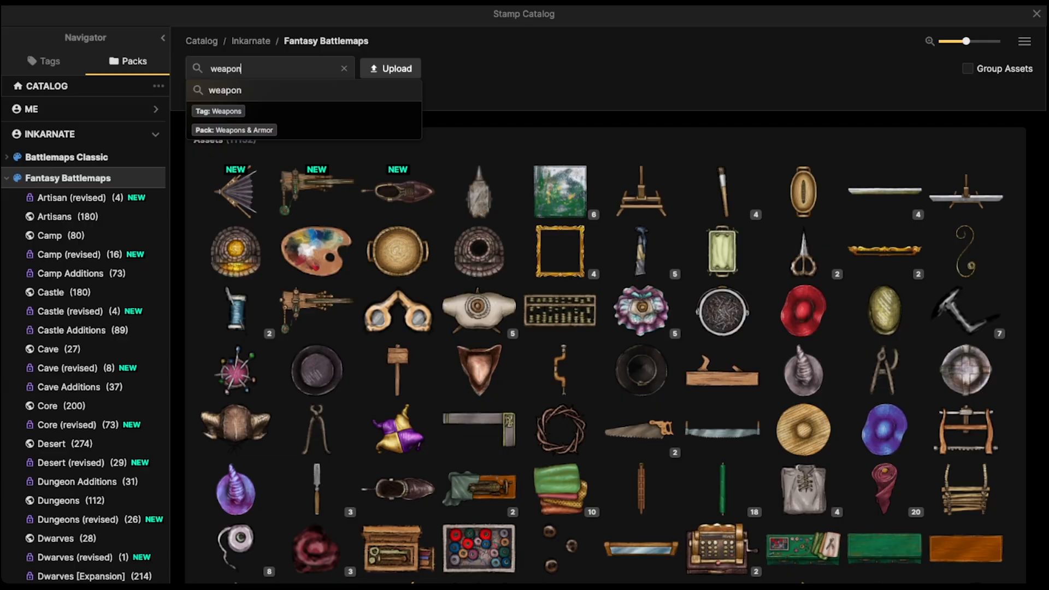
pyautogui.press('Return')
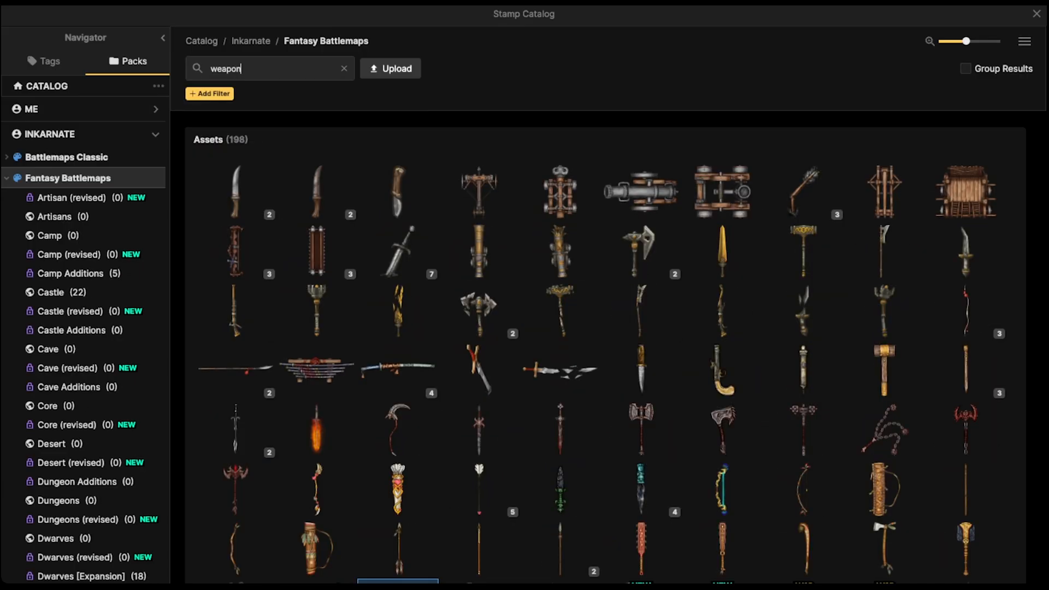
pyautogui.scroll(-10, 397, 290)
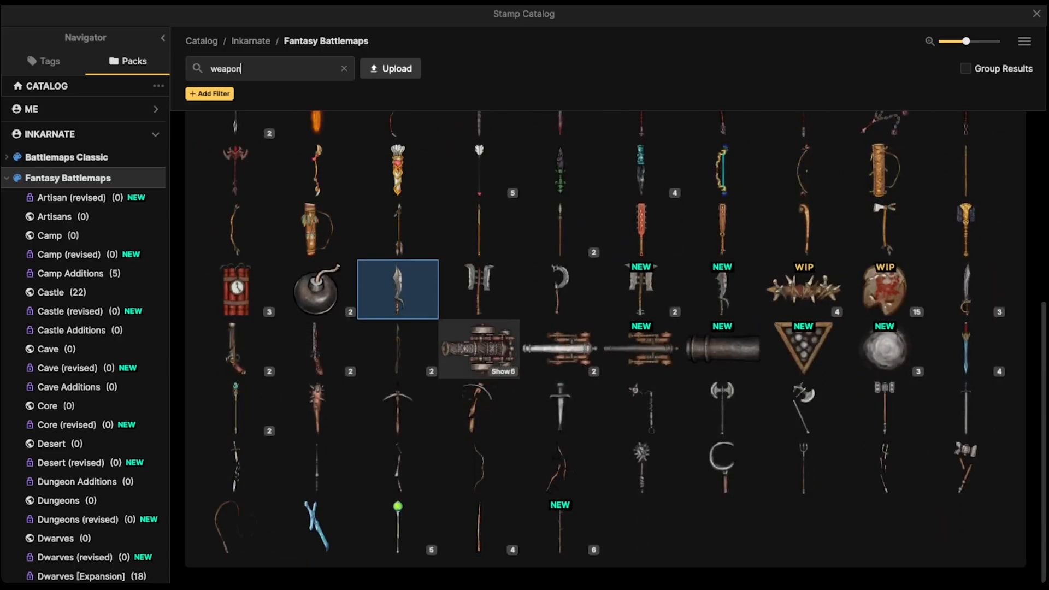
pyautogui.click(641, 467)
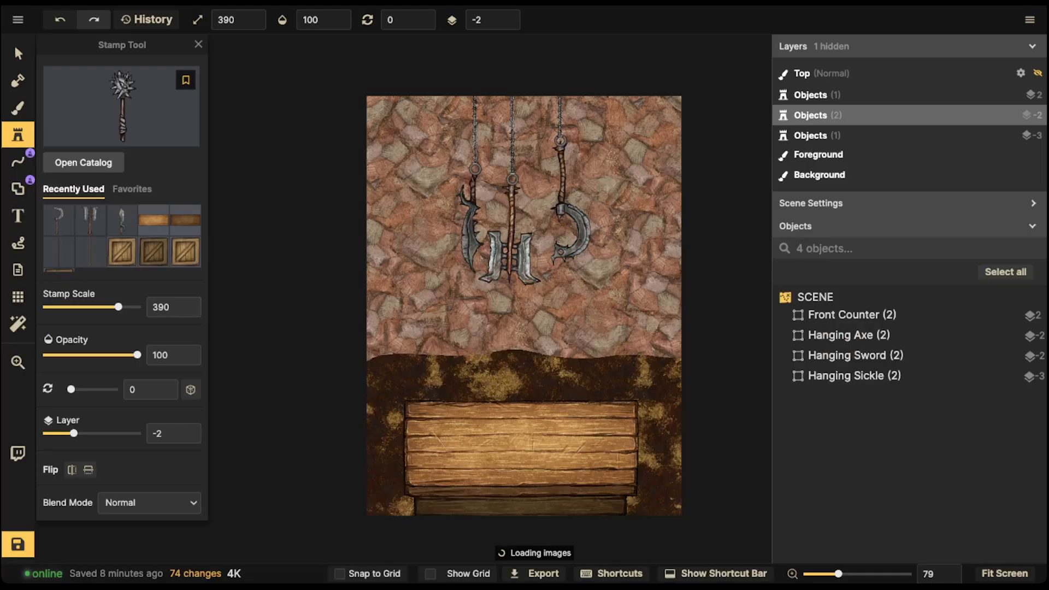
pyautogui.keyDown('shift'); pyautogui.scroll(11, 419, 209); pyautogui.keyUp('shift')
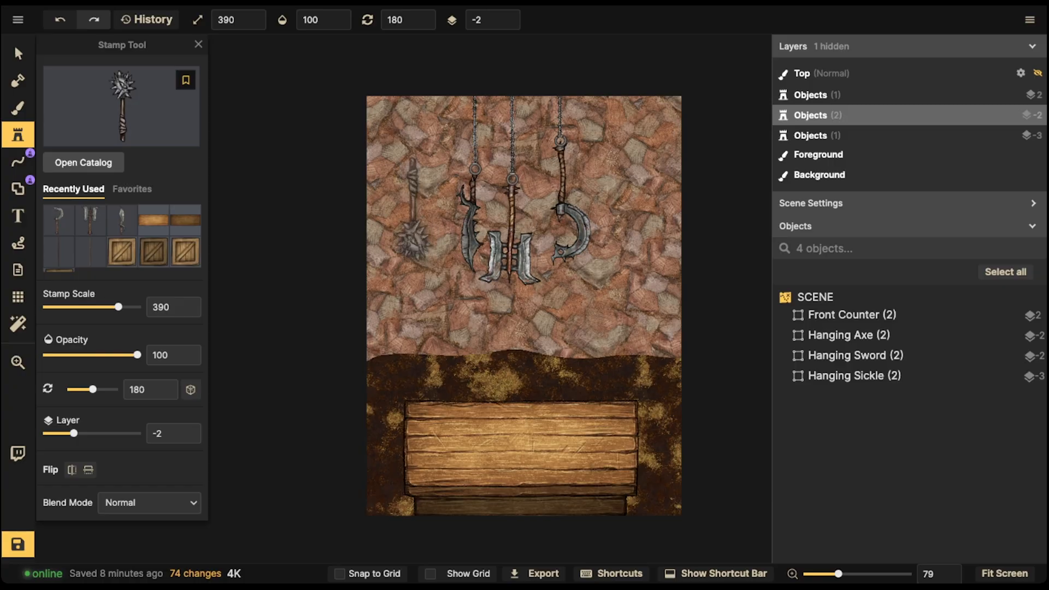
pyautogui.click(418, 213)
# Place a spiked Club stamp rotated 180 degrees on the wall right of the Hanging Sickle.
pyautogui.click(121, 103)
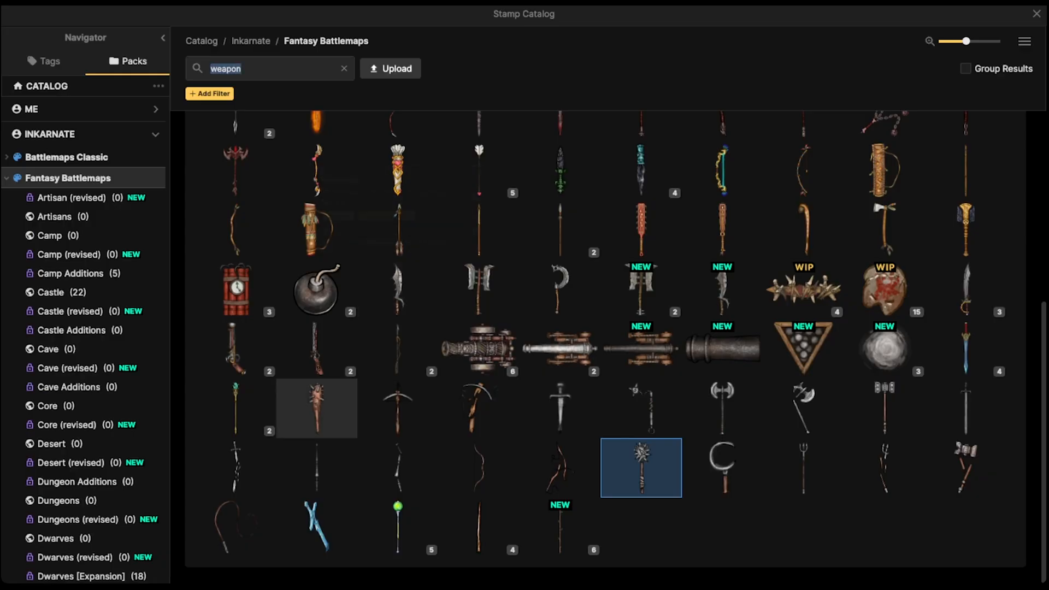
pyautogui.click(317, 409)
pyautogui.keyDown('shift'); pyautogui.scroll(7, 633, 246); pyautogui.keyUp('shift')
pyautogui.keyDown('shift'); pyautogui.scroll(5, 630, 230); pyautogui.keyUp('shift')
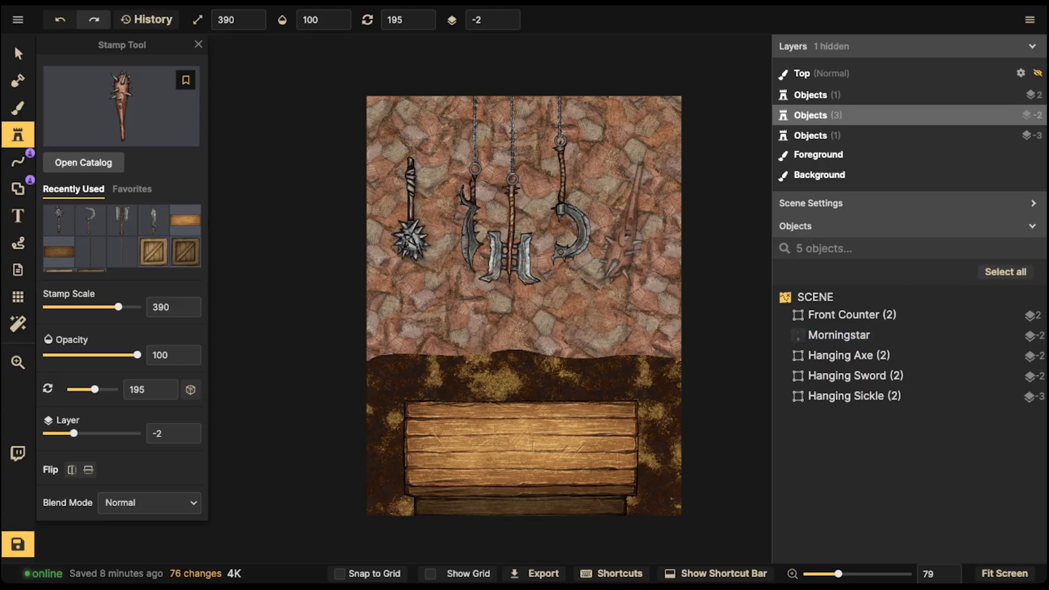
pyautogui.click(628, 221)
pyautogui.click(120, 106)
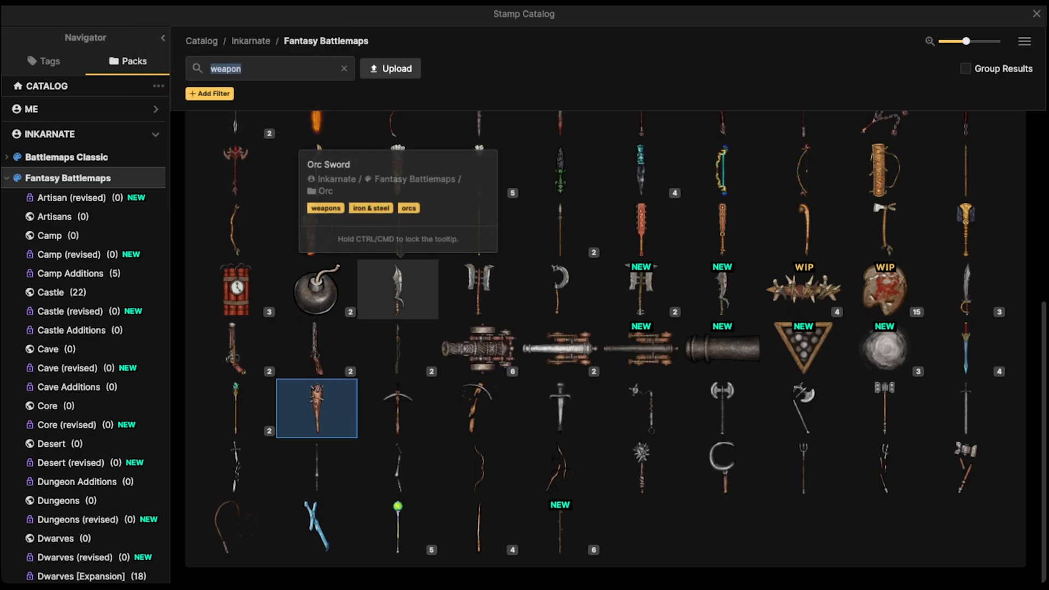
pyautogui.scroll(3, 803, 295)
pyautogui.scroll(2, 721, 295)
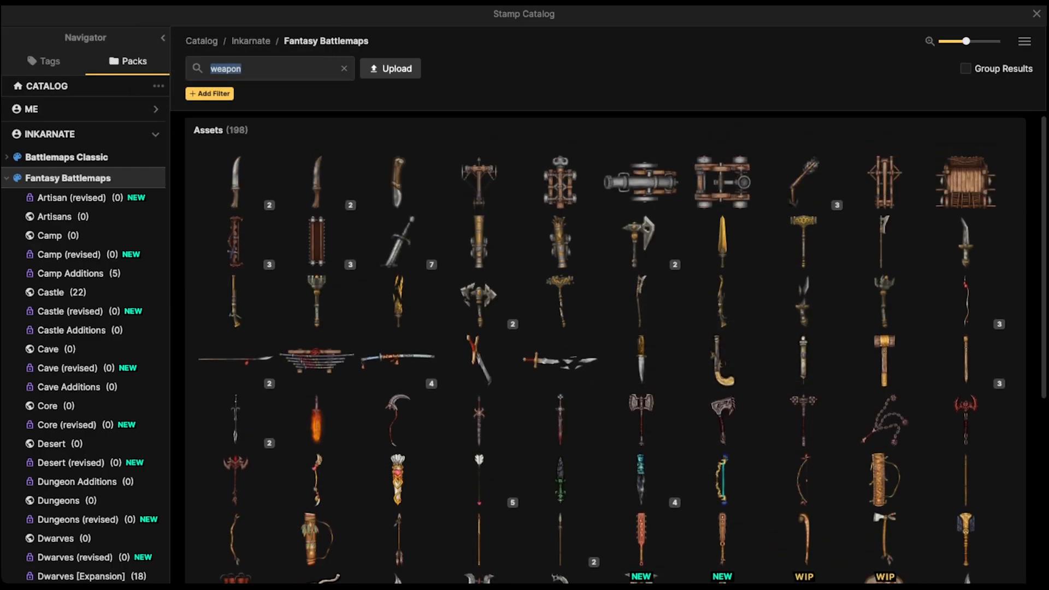
pyautogui.press('Escape')
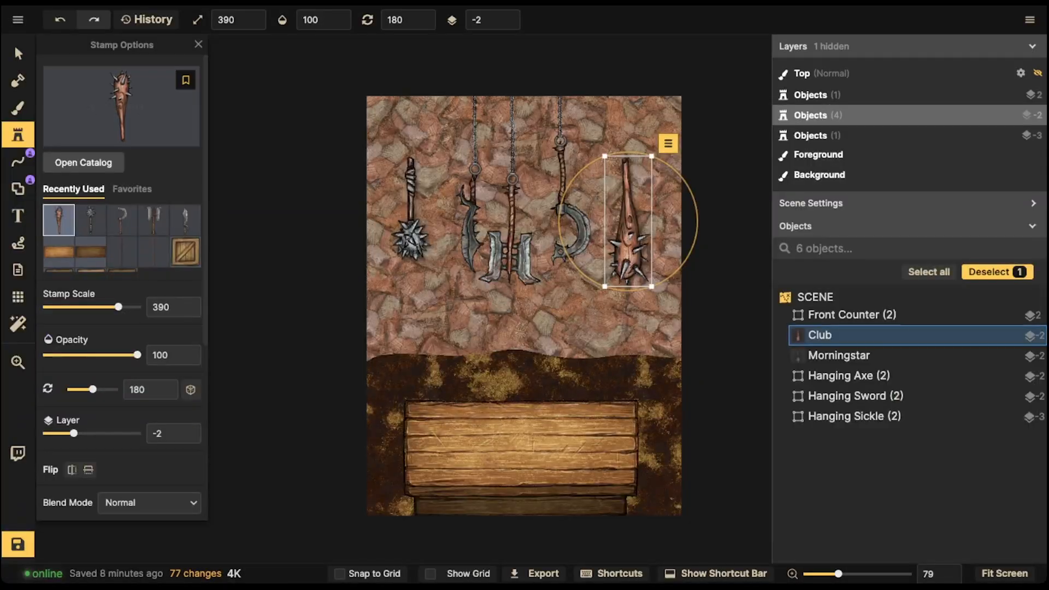
# Set the shadow of the Morningstar and Club stamps to None.
pyautogui.click(18, 54)
pyautogui.scroll(2, 438, 263)
pyautogui.click(839, 355)
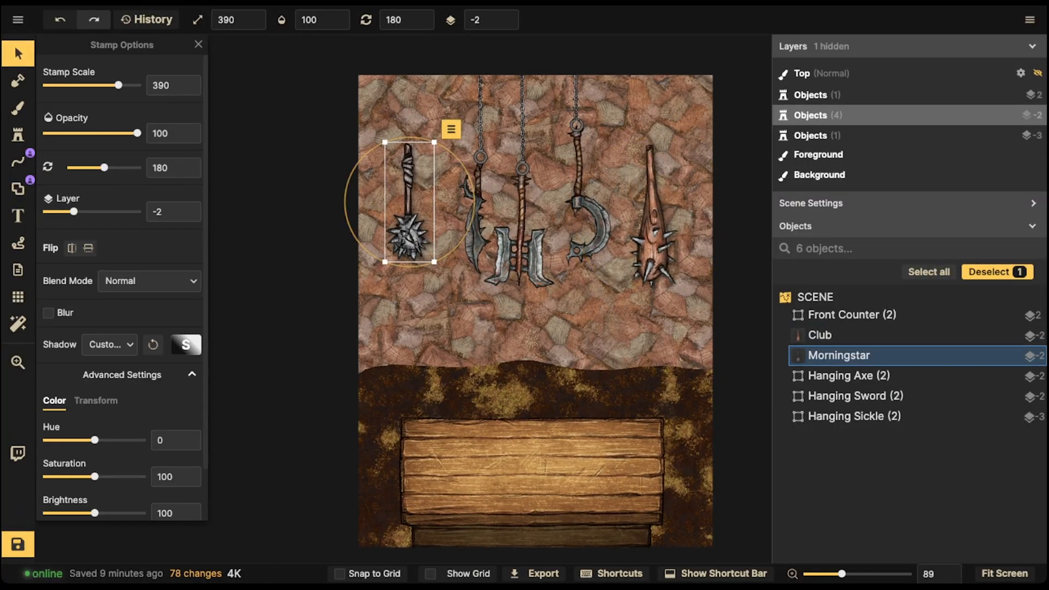
pyautogui.click(820, 334)
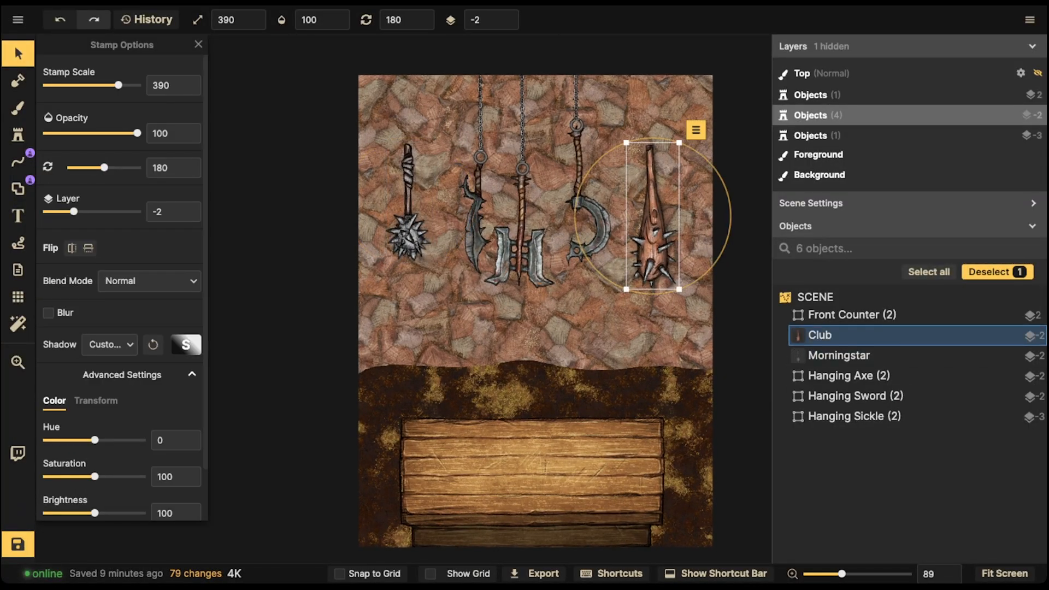
pyautogui.click(110, 345)
pyautogui.click(112, 372)
# Copy the Metal Pipe ring from the Sword inside the Hanging Sword group, and return to the main scene.
pyautogui.doubleClick(475, 224)
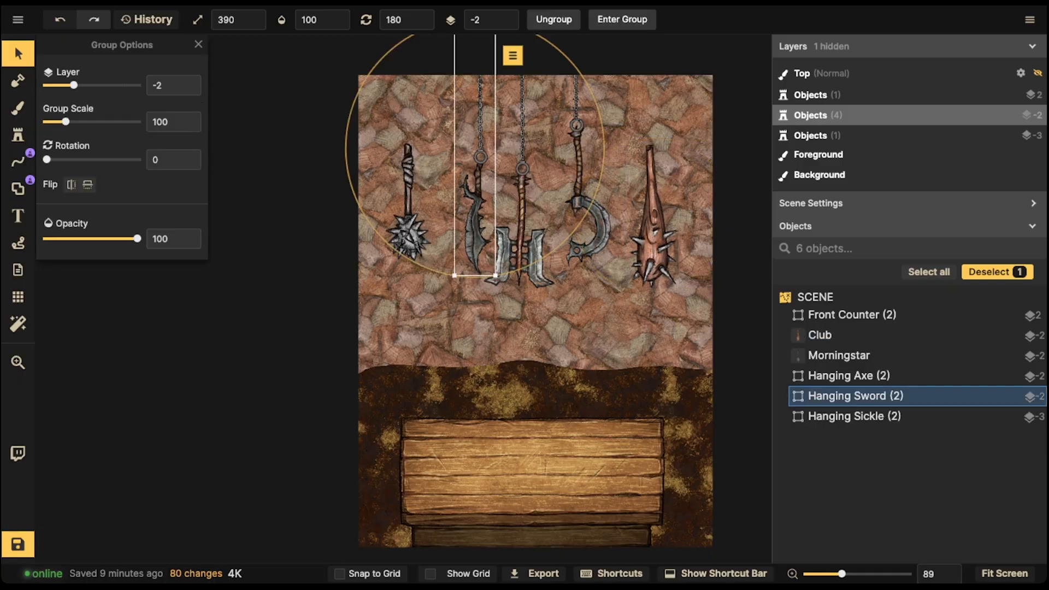
pyautogui.doubleClick(480, 157)
pyautogui.click(480, 157)
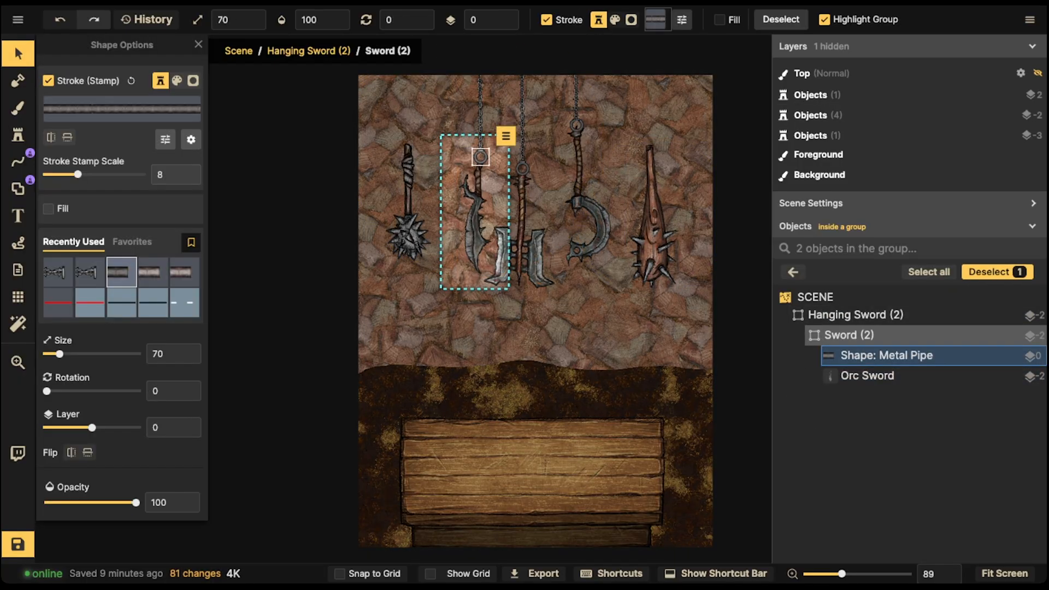
pyautogui.press('Escape')
pyautogui.press('Escape')
pyautogui.press('Escape')
pyautogui.press('Escape')
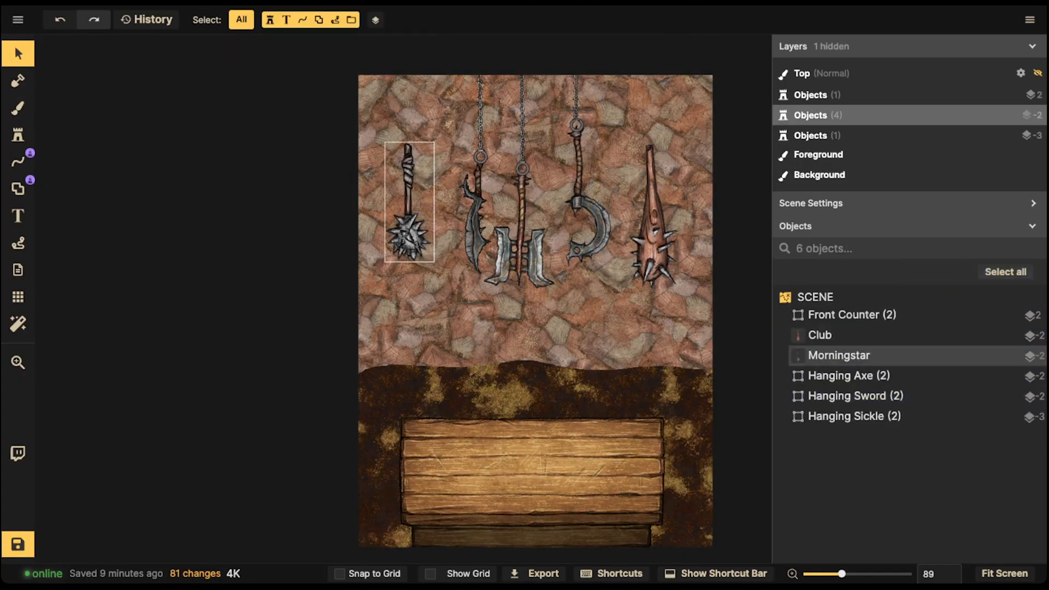
# Scale the Morningstar and Club stamps together to 370.
pyautogui.click(408, 219)
pyautogui.keyDown('shift'); pyautogui.click(652, 221); pyautogui.keyUp('shift')
pyautogui.keyDown('shift'); pyautogui.scroll(-5, 651, 221); pyautogui.keyUp('shift')
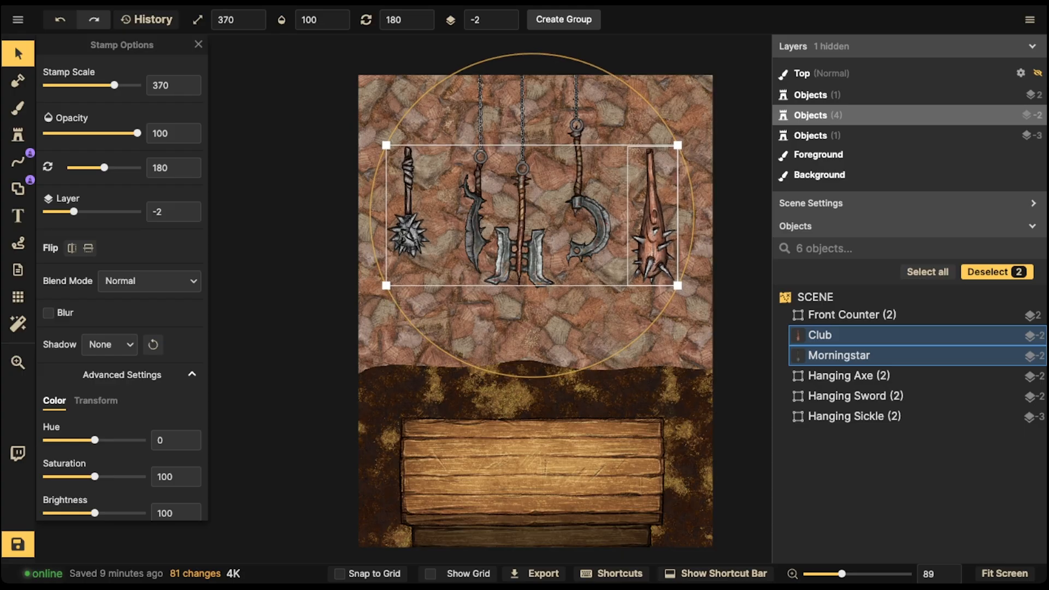
pyautogui.click(475, 221)
# Paste the copied Metal Pipe ring and fit it onto the top of the Morningstar's handle.
pyautogui.scroll(5, 410, 136)
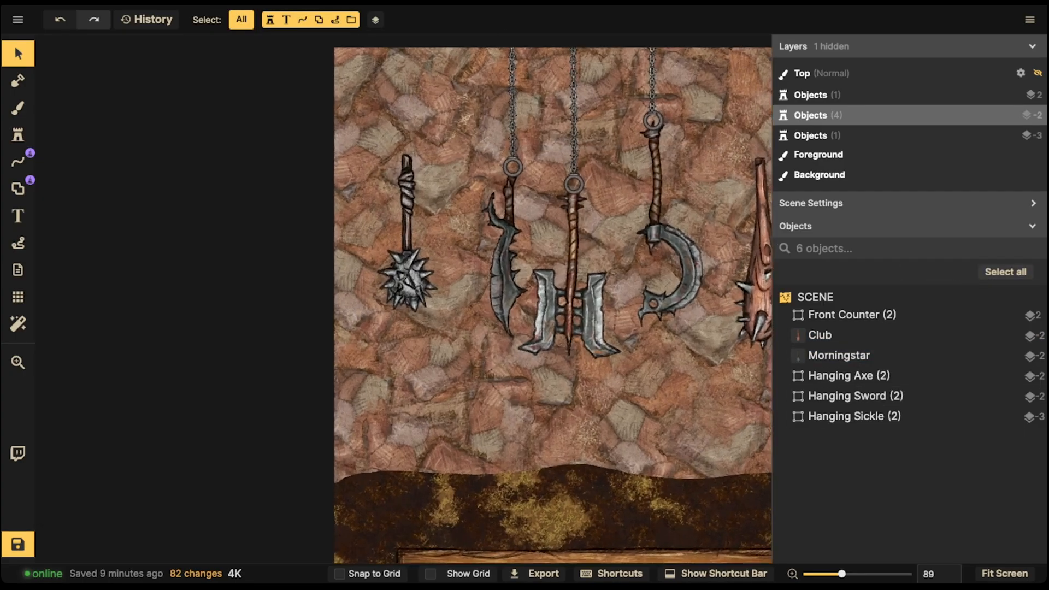
pyautogui.hotkey('ctrl', 'v')
pyautogui.moveTo(403, 128); pyautogui.dragTo(406, 141)
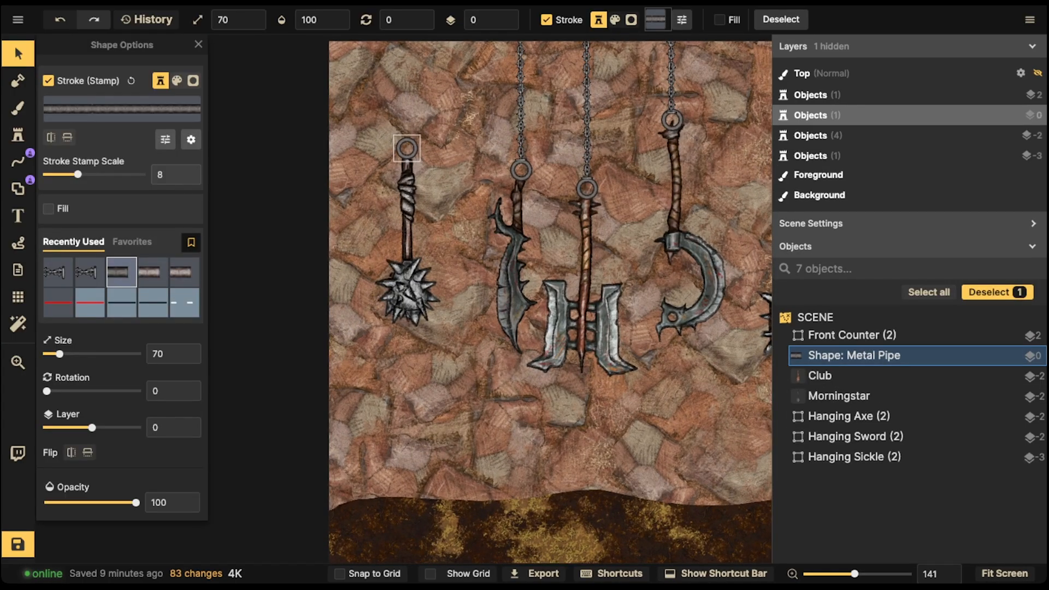
# Paste the copied Metal Pipe ring and fit it onto the top of the Club's handle.
pyautogui.moveTo(519, 150); pyautogui.dragTo(329, 146, button='middle')
pyautogui.hotkey('ctrl', 'v')
pyautogui.moveTo(576, 145); pyautogui.dragTo(591, 148)
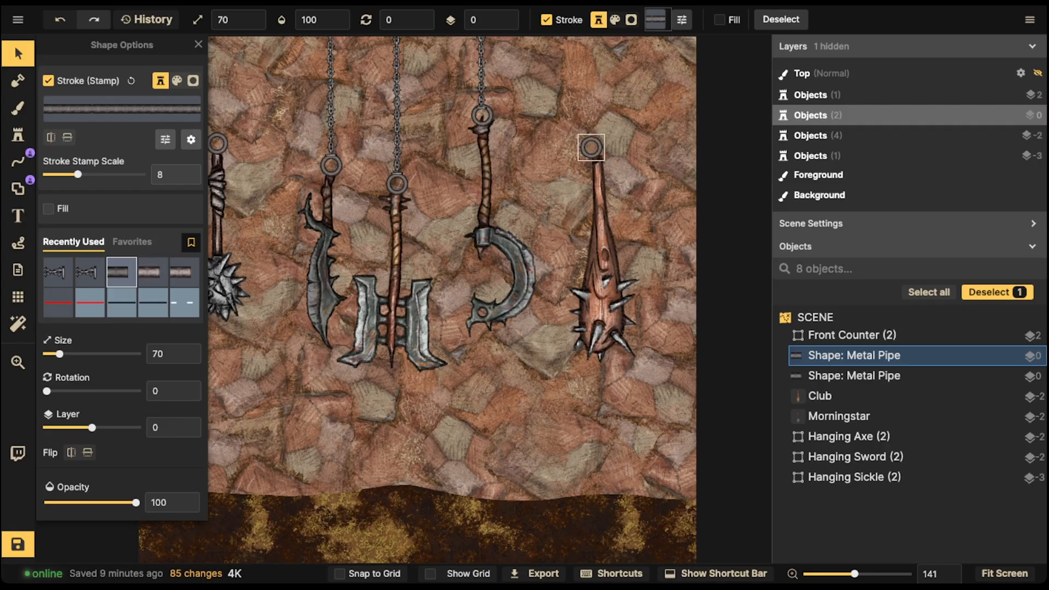
# Copy the Hell Chain line from inside the Hanging Sword group and return to the main scene.
pyautogui.click(331, 145)
pyautogui.doubleClick(331, 145)
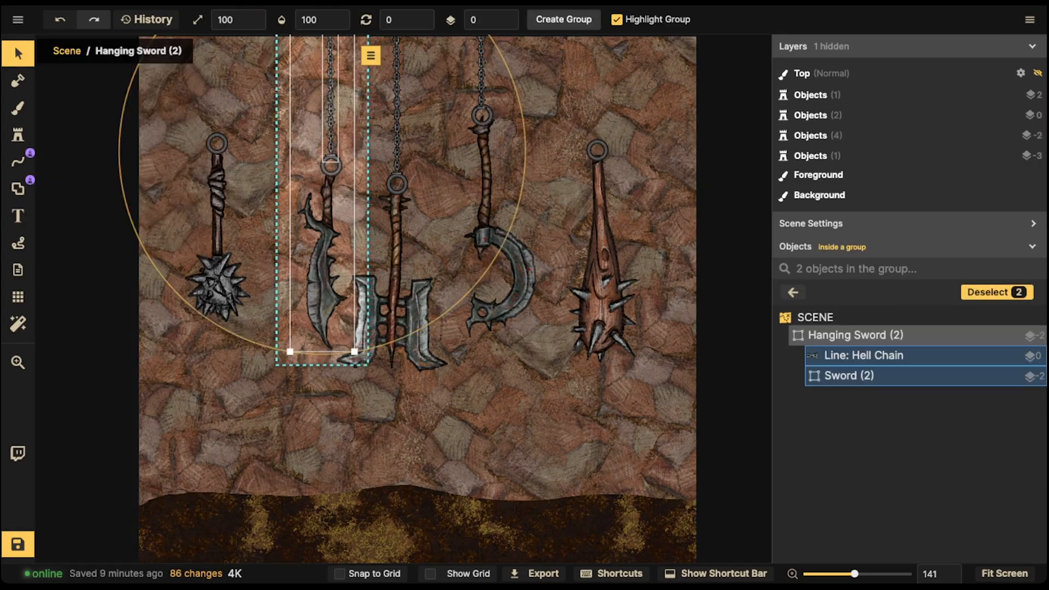
pyautogui.click(331, 144)
pyautogui.press('Escape')
pyautogui.press('Escape')
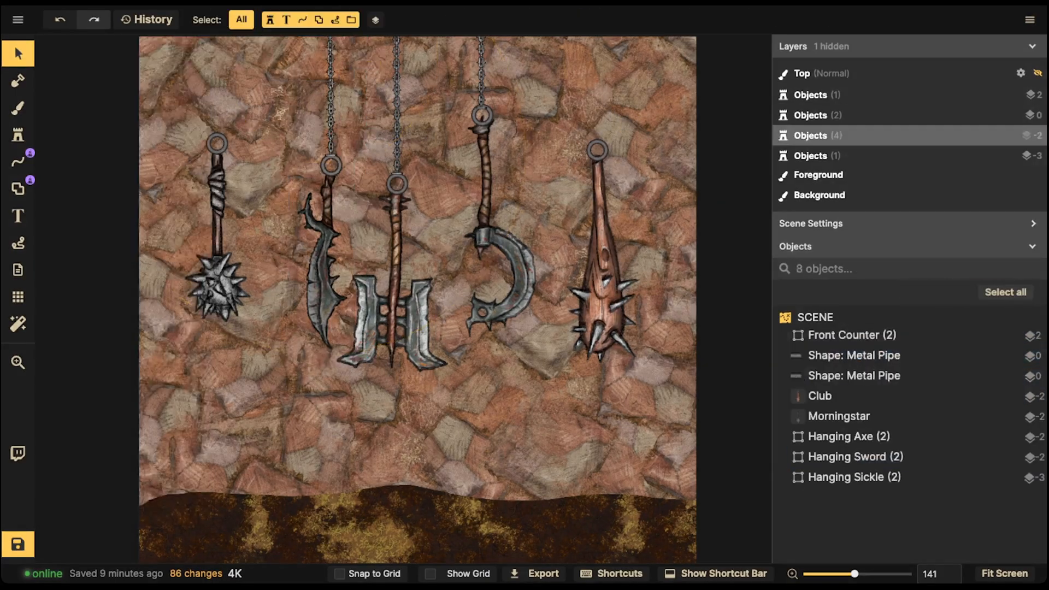
# Paste a Hell Chain above each of the Morningstar and Club rings and align each chain with its ring.
pyautogui.moveTo(371, 181); pyautogui.dragTo(486, 249, button='middle')
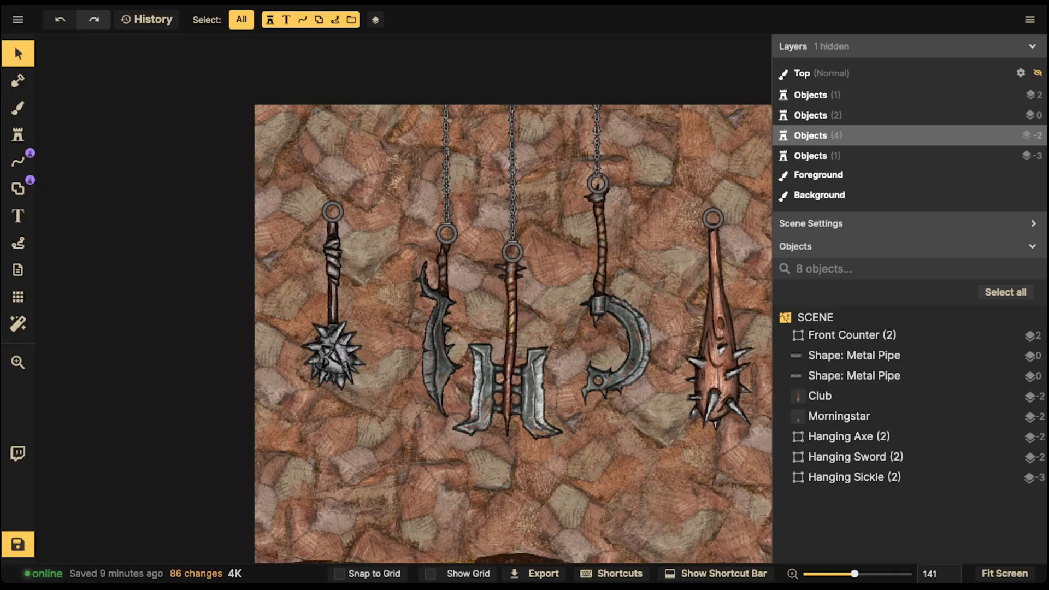
pyautogui.hotkey('ctrl', 'v')
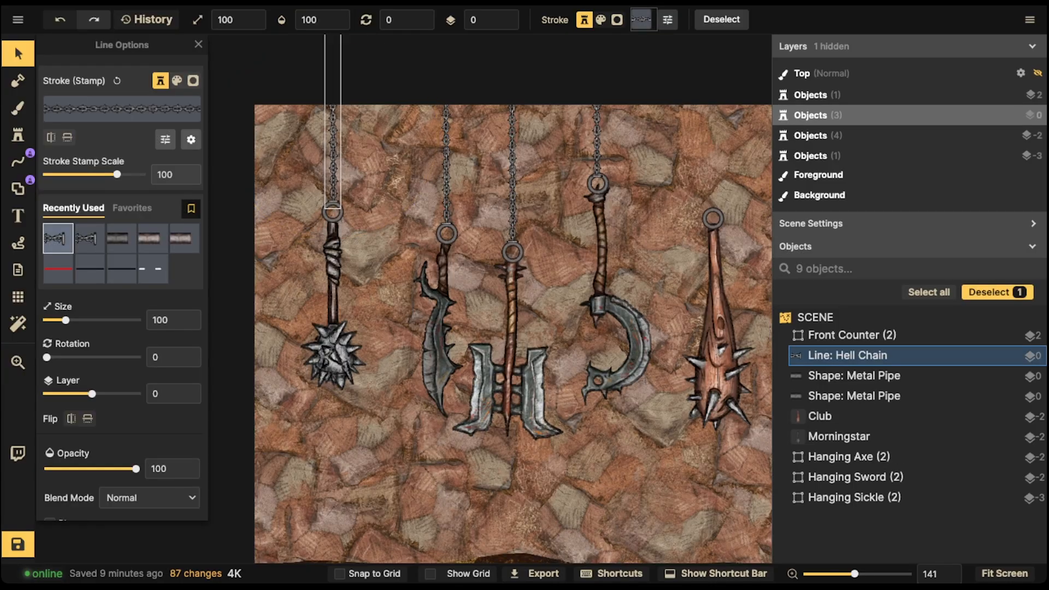
pyautogui.moveTo(333, 62); pyautogui.dragTo(334, 61)
pyautogui.moveTo(352, 61); pyautogui.dragTo(11, 62, button='middle')
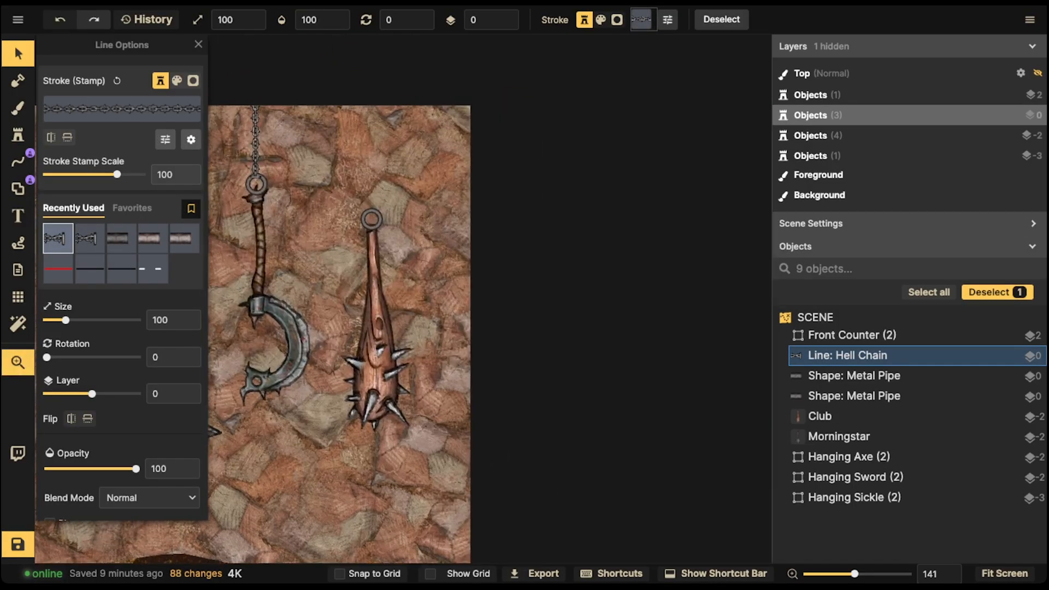
pyautogui.hotkey('ctrl', 'v')
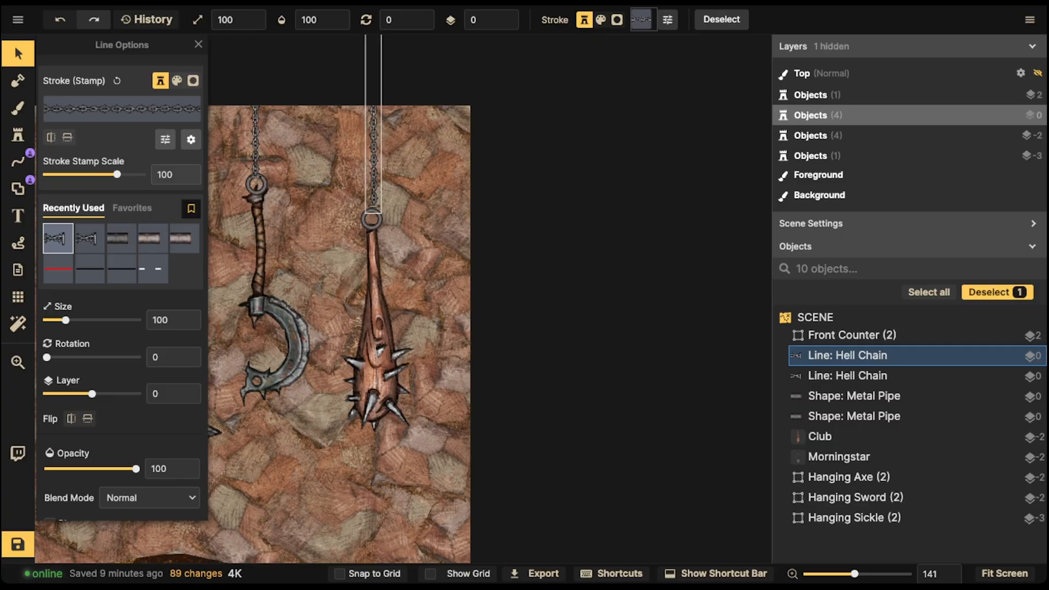
pyautogui.press('Left')
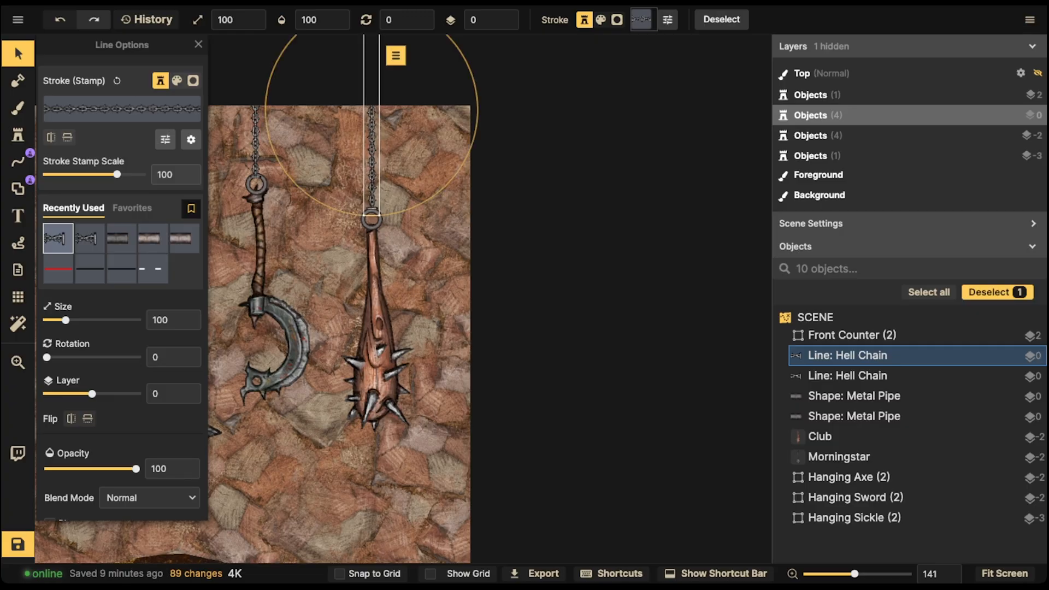
# Group the Club with its ring and chain under the name Hanging Spiked Club.
pyautogui.press('Escape')
pyautogui.scroll(-5, 361, 139)
pyautogui.moveTo(361, 139); pyautogui.dragTo(413, 149, button='middle')
pyautogui.moveTo(395, 89); pyautogui.dragTo(485, 341)
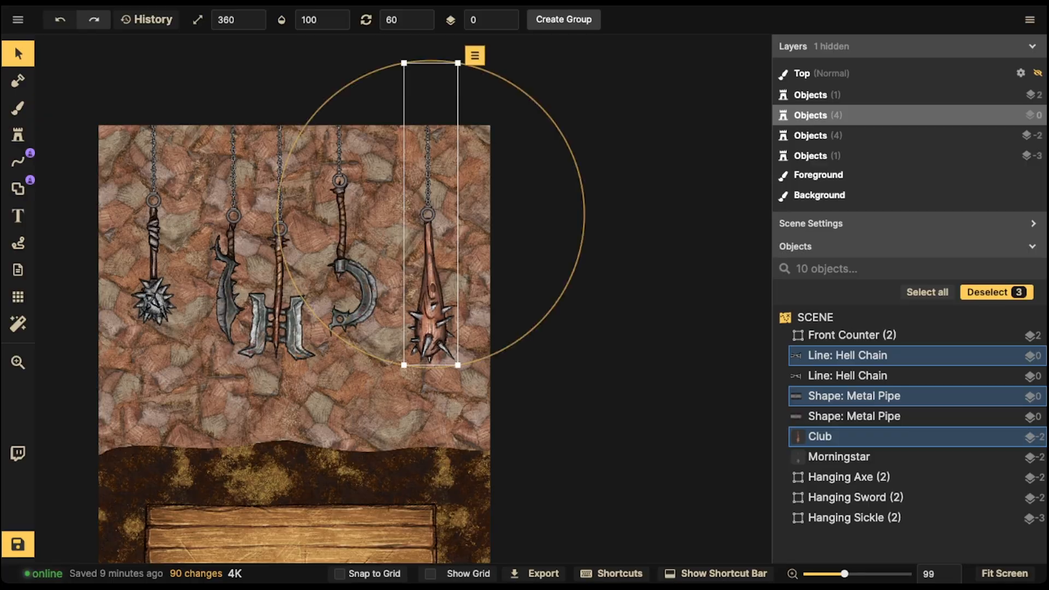
pyautogui.click(563, 19)
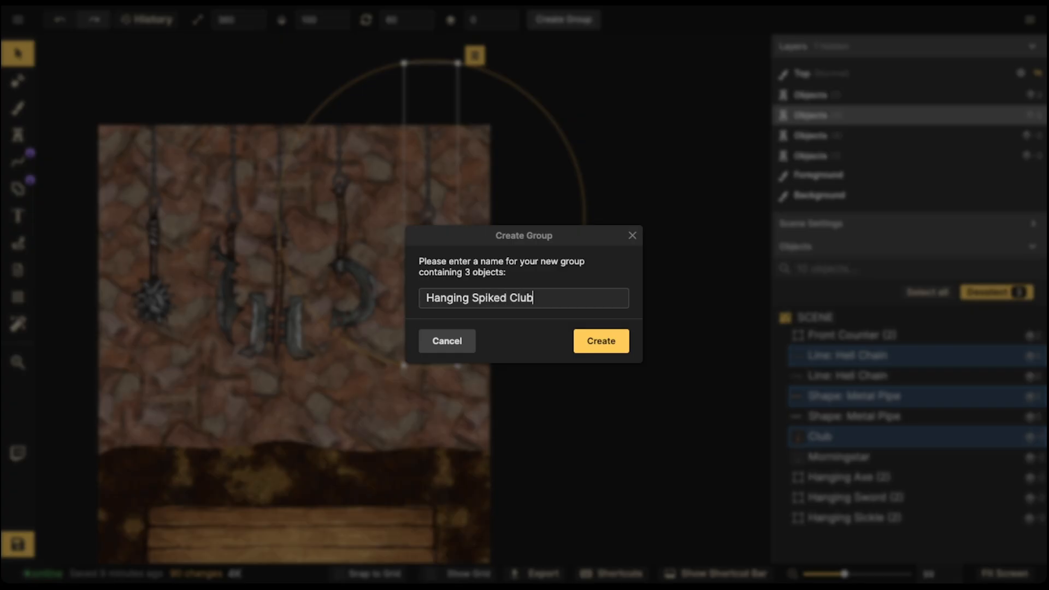
pyautogui.click(601, 341)
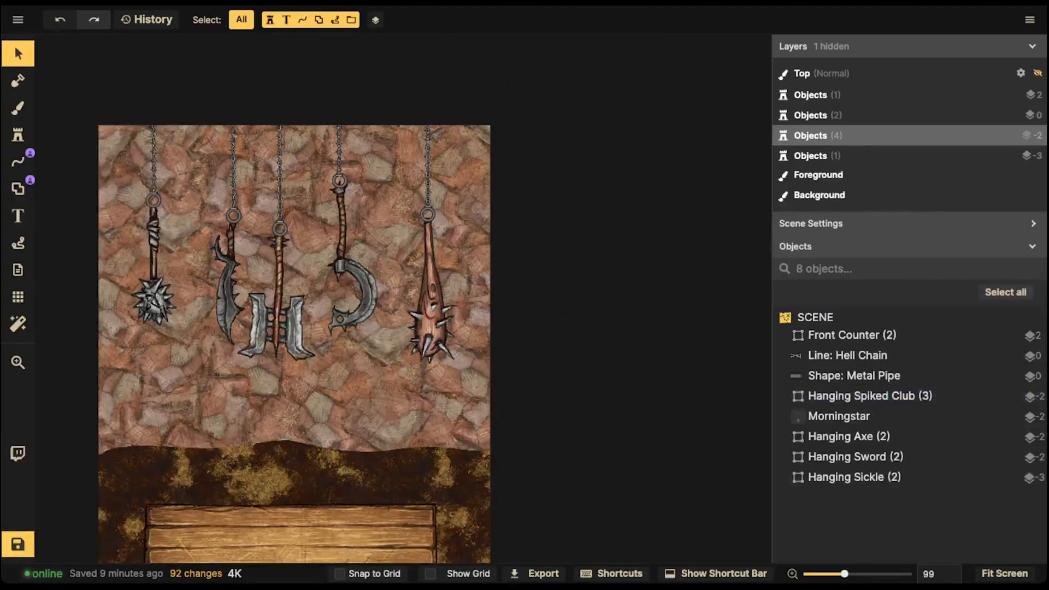
# Group the Morningstar with its ring and chain under the name Hanging Spiked Mace.
pyautogui.moveTo(113, 134); pyautogui.dragTo(180, 315)
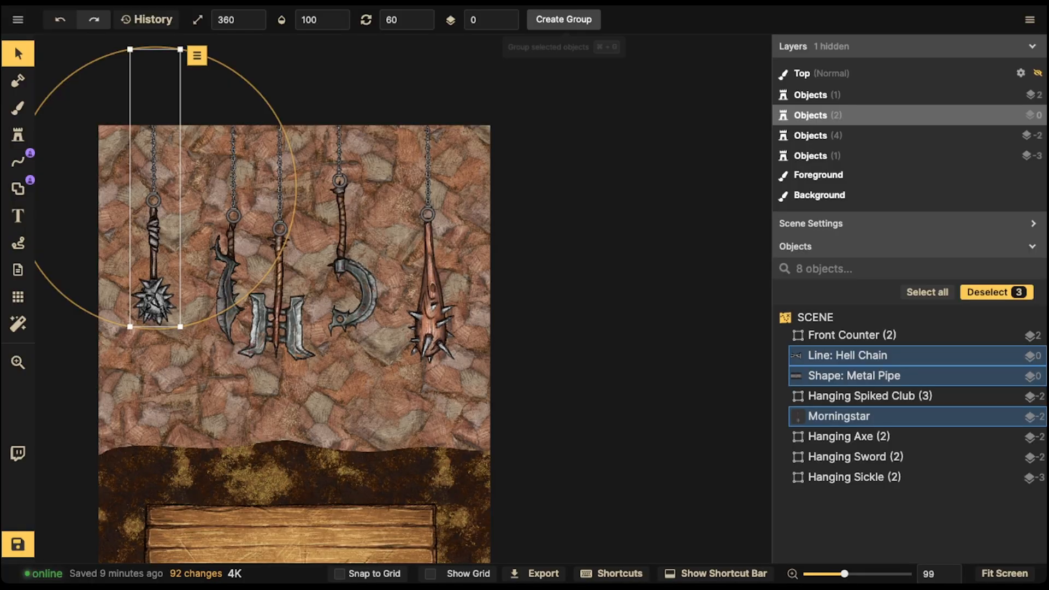
pyautogui.click(563, 20)
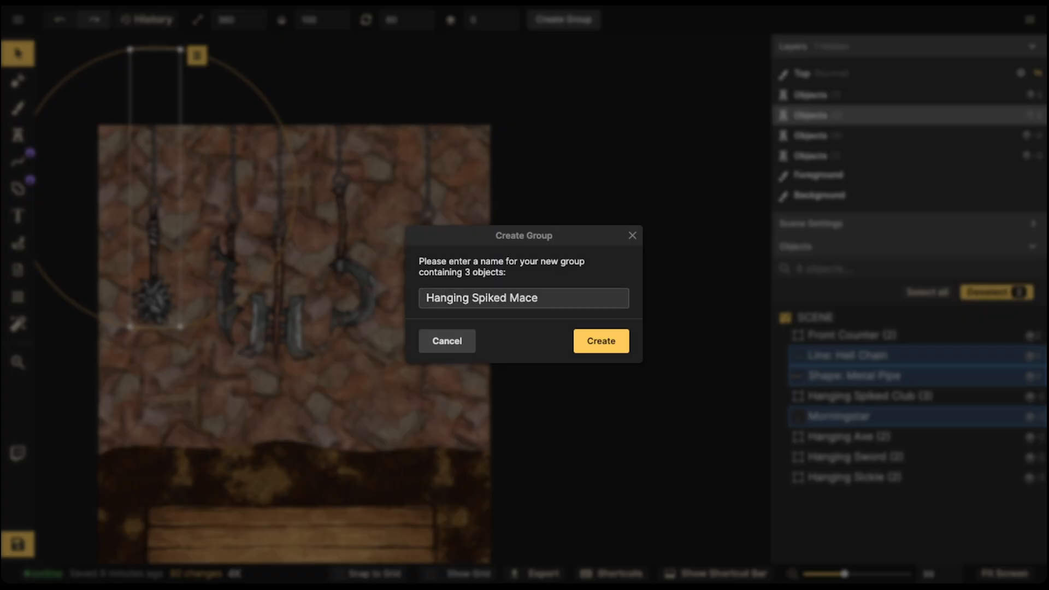
pyautogui.click(600, 340)
# Move the Hanging Spiked Mace slightly right and the Hanging Spiked Club left and up, close to the sickle.
pyautogui.moveTo(146, 290); pyautogui.dragTo(330, 278)
pyautogui.click(210, 286)
pyautogui.click(210, 287)
pyautogui.moveTo(331, 278); pyautogui.dragTo(334, 285)
pyautogui.click(391, 341)
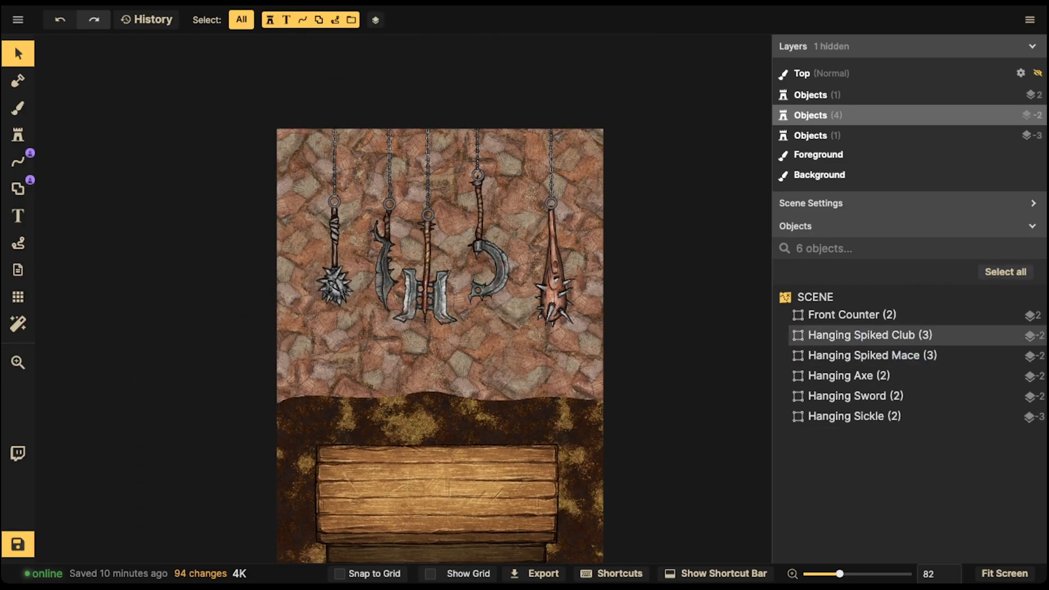
pyautogui.moveTo(554, 289); pyautogui.dragTo(524, 281)
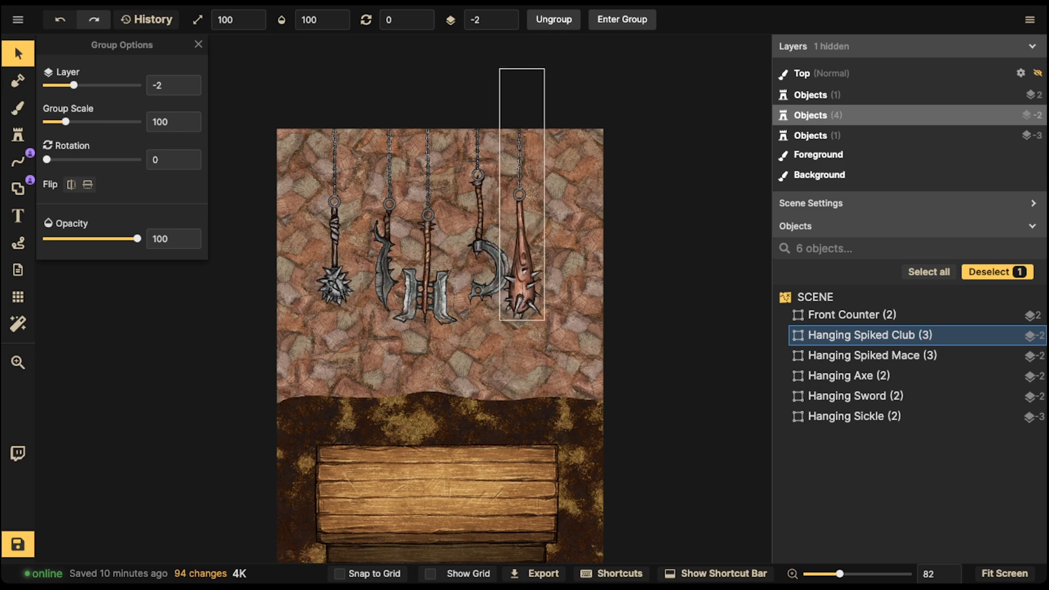
# Shift the Hanging Sword slightly right toward the axe and raise the Hanging Spiked Mace higher on the wall.
pyautogui.scroll(3, 520, 276)
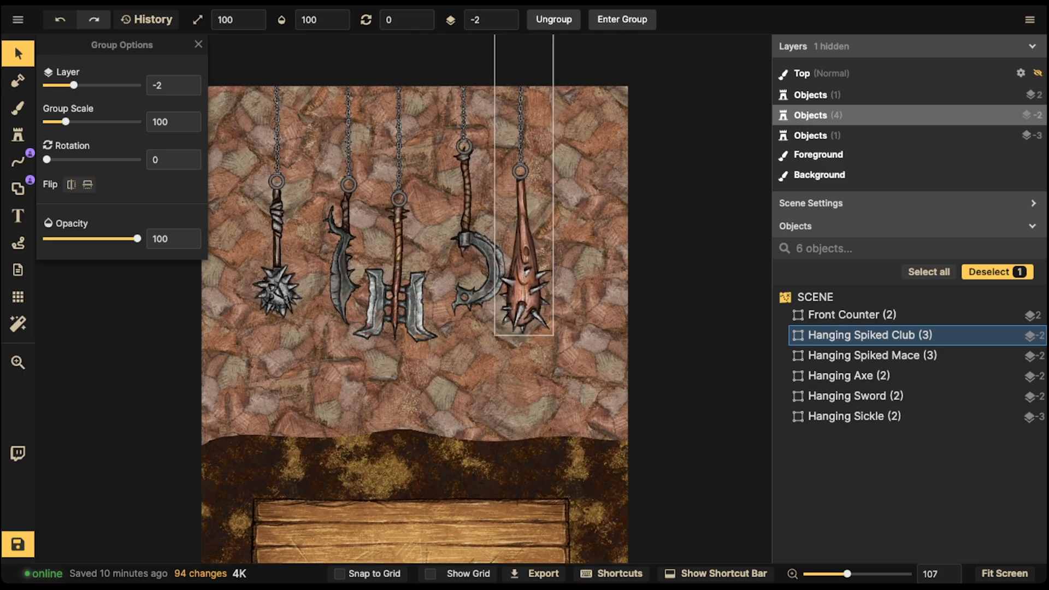
pyautogui.doubleClick(278, 284)
pyautogui.doubleClick(342, 273)
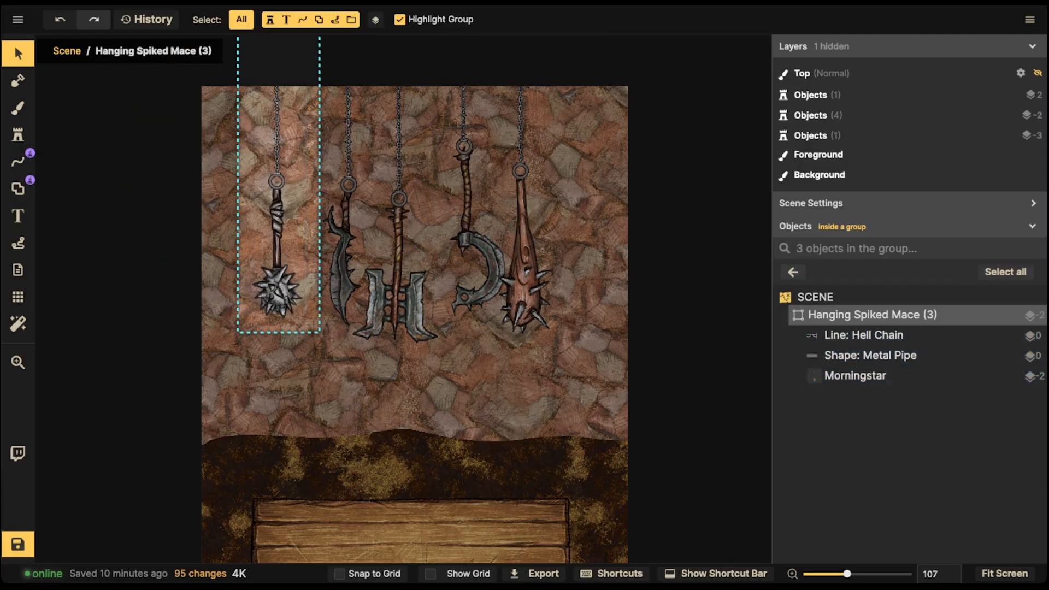
pyautogui.click(342, 273)
pyautogui.moveTo(342, 273); pyautogui.dragTo(349, 275)
pyautogui.click(277, 284)
pyautogui.moveTo(277, 284); pyautogui.dragTo(288, 233)
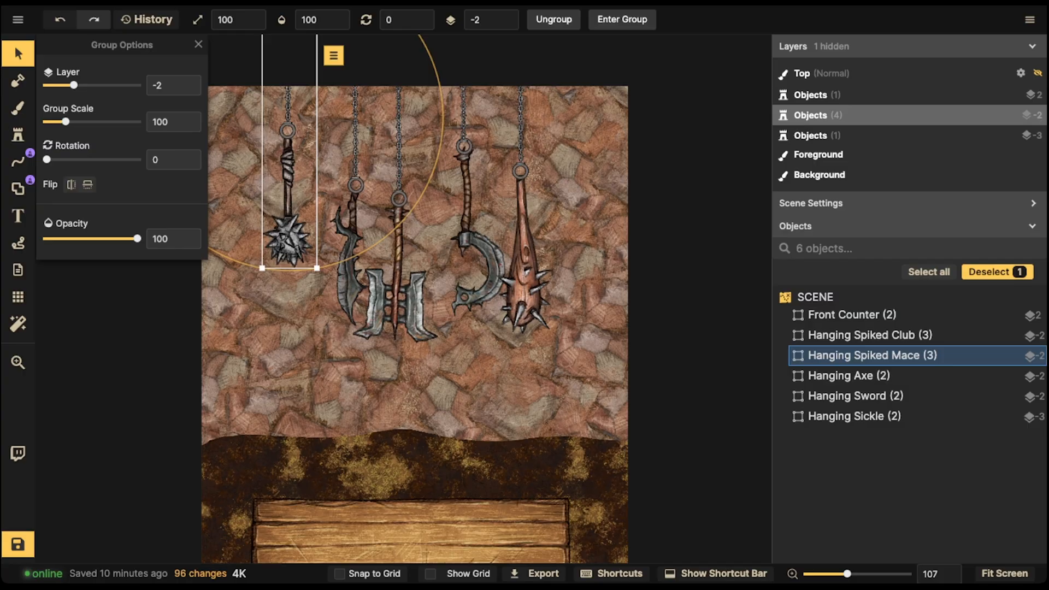
# Duplicate the Hanging Spiked Mace, scale the copy to 90, and place it between the axe and the sickle.
pyautogui.hotkey('ctrl', 'v')
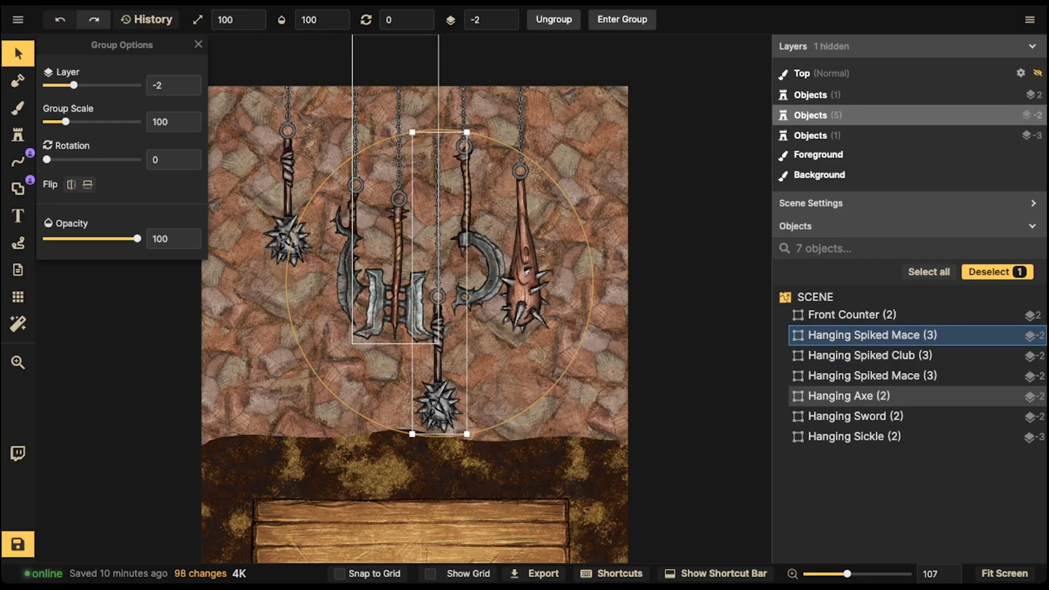
pyautogui.press('[')
pyautogui.press('[')
pyautogui.press('[')
pyautogui.moveTo(439, 367); pyautogui.dragTo(328, 220)
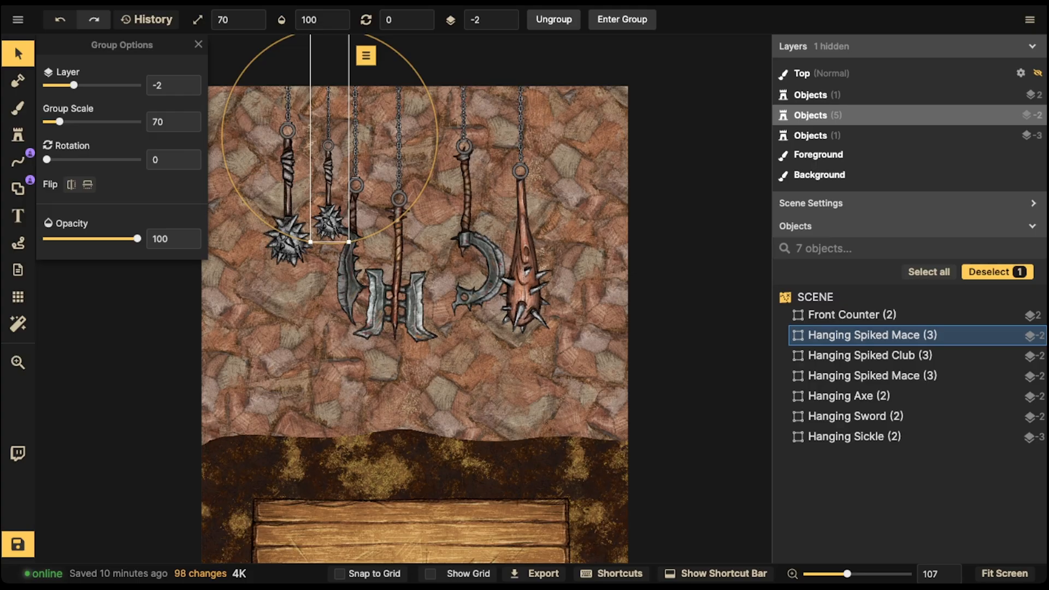
pyautogui.press(']')
pyautogui.press(']')
pyautogui.press(']')
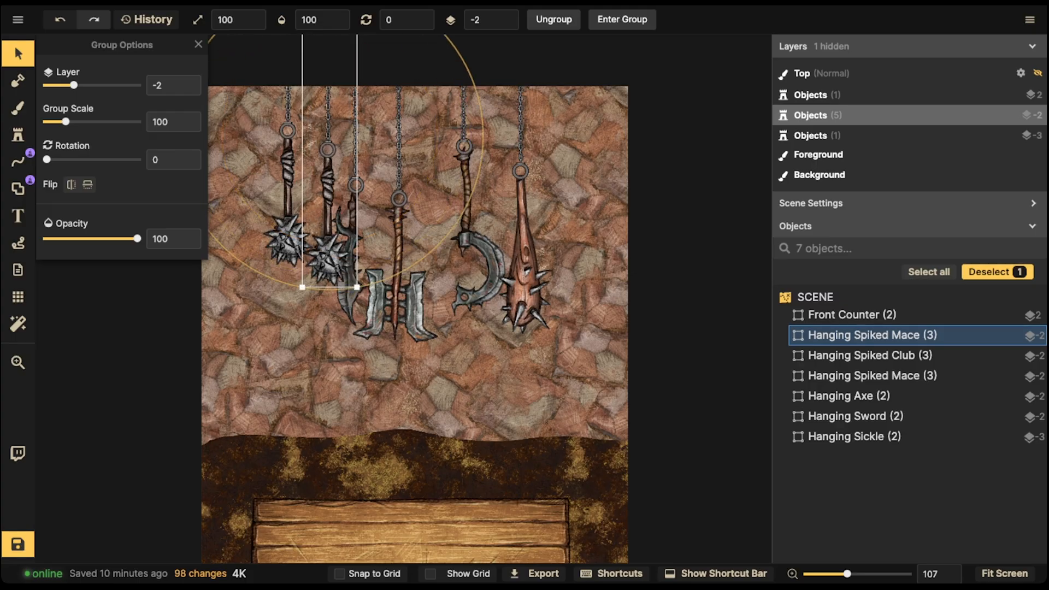
pyautogui.moveTo(328, 221); pyautogui.dragTo(443, 197)
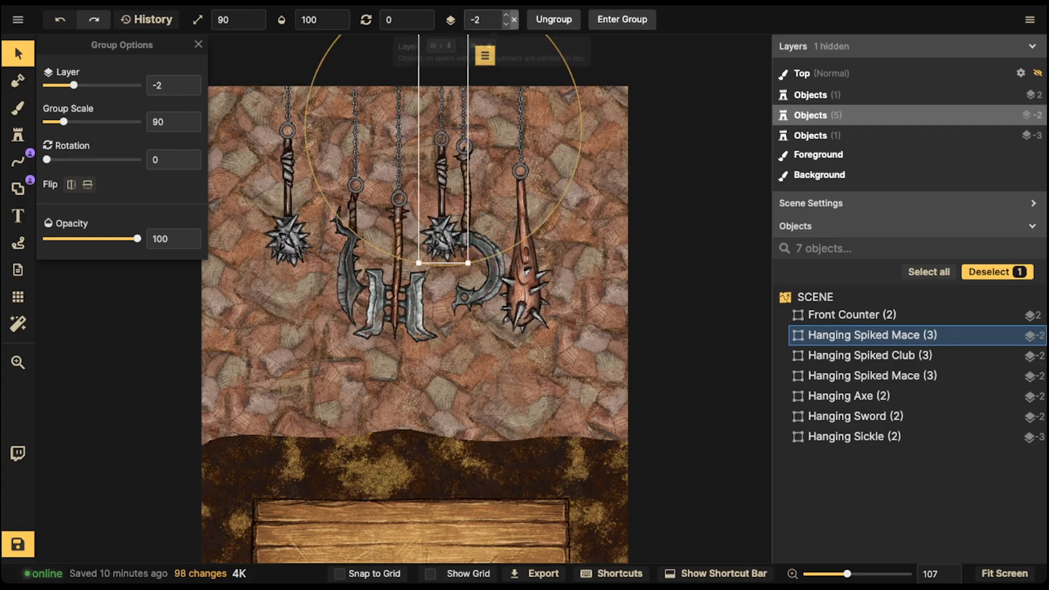
# Set the layer of the duplicated Hanging Spiked Mace to -3.
pyautogui.click(506, 16)
pyautogui.click(505, 16)
pyautogui.click(506, 23)
pyautogui.click(506, 23)
pyautogui.click(506, 24)
# Darken the Morningstar stamp inside the duplicated mace group by setting its brightness to 69.
pyautogui.doubleClick(443, 229)
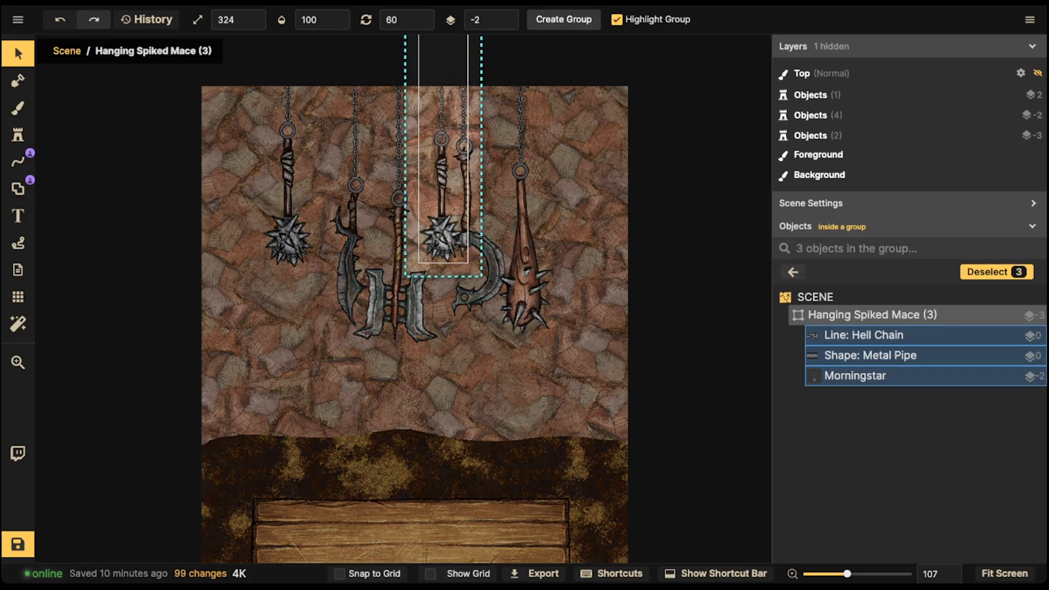
pyautogui.click(443, 229)
pyautogui.moveTo(94, 513); pyautogui.dragTo(81, 513)
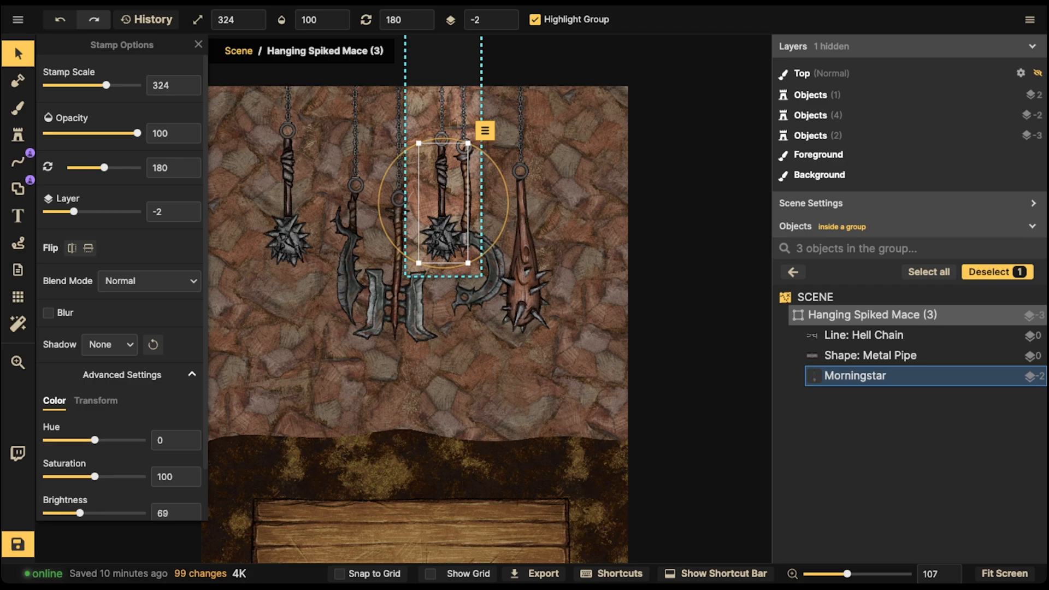
pyautogui.press('Escape')
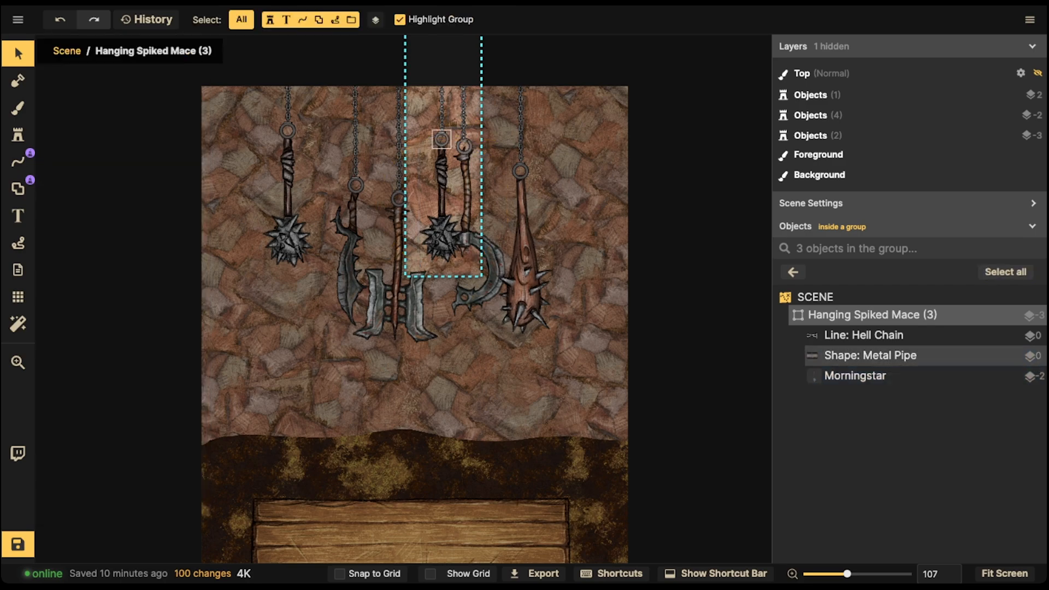
pyautogui.press('Escape')
# Darken the Metal Pipe ring inside the duplicated mace group by setting its stroke brightness to 46.
pyautogui.scroll(4, 447, 136)
pyautogui.scroll(1, 444, 140)
pyautogui.doubleClick(444, 140)
pyautogui.scroll(3, 445, 140)
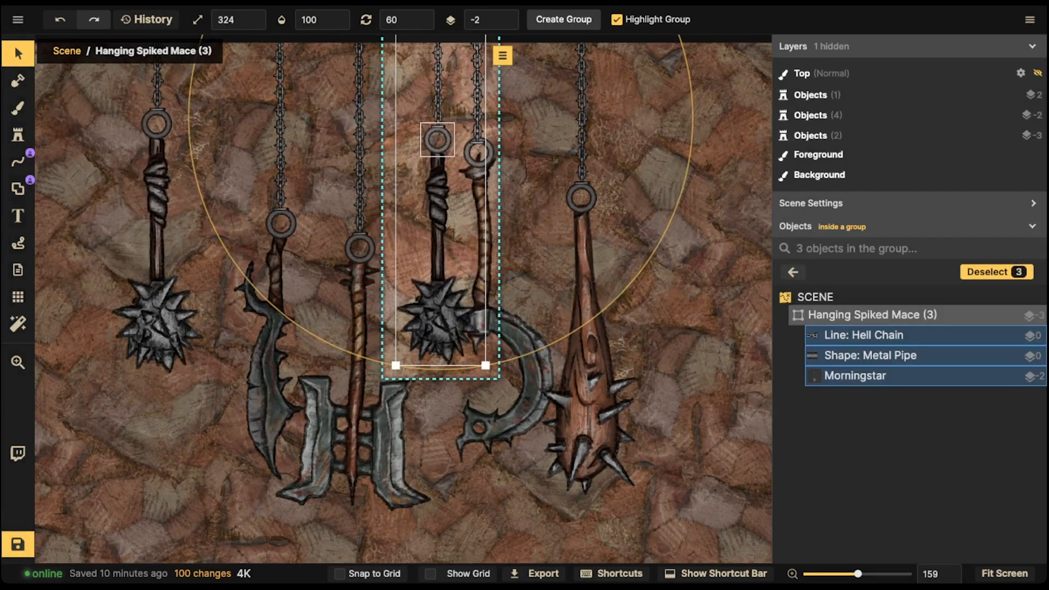
pyautogui.click(445, 140)
pyautogui.click(165, 140)
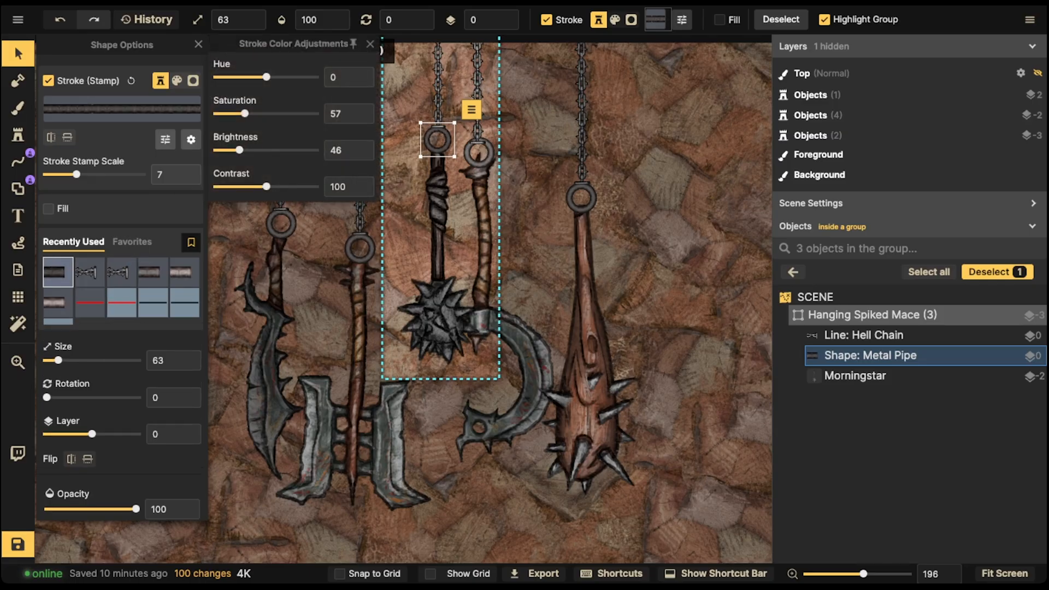
pyautogui.press('Escape')
pyautogui.press('Escape')
# Darken the Hell Chain inside the duplicated mace group by setting its stroke brightness to 73.
pyautogui.doubleClick(438, 98)
pyautogui.click(438, 98)
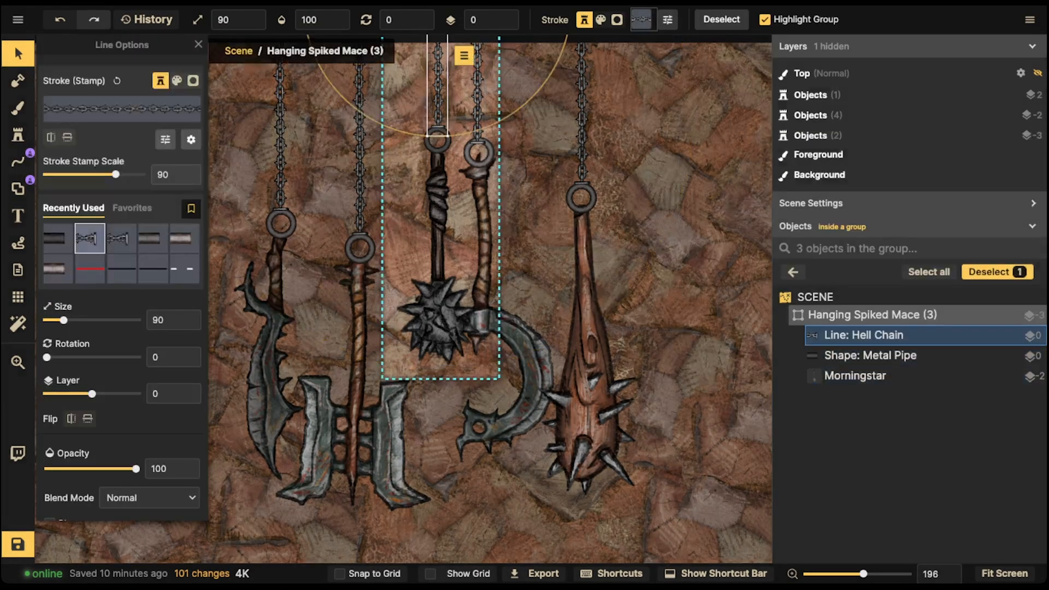
pyautogui.click(165, 139)
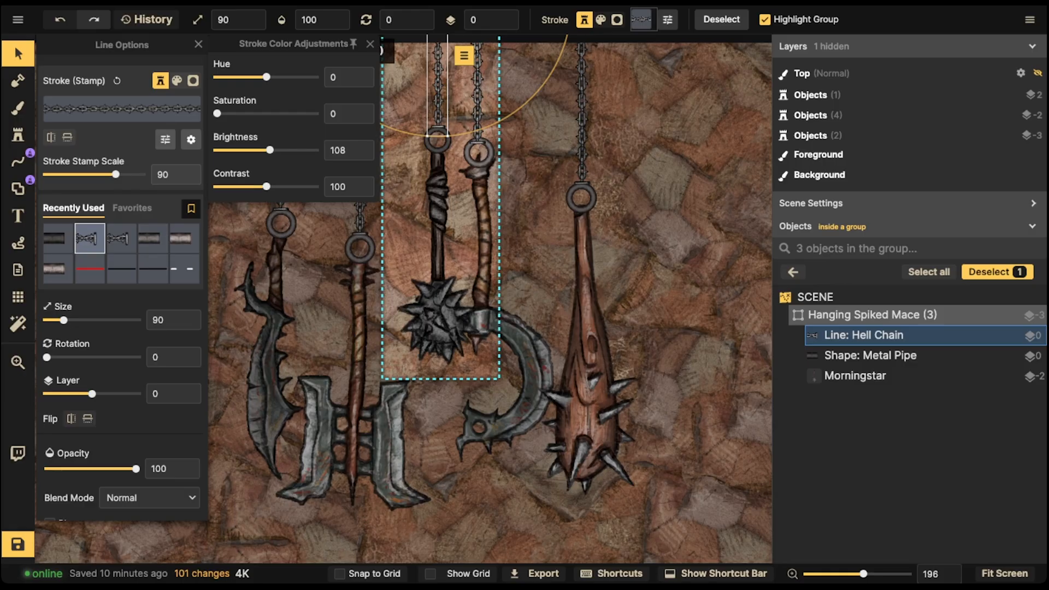
pyautogui.moveTo(270, 150); pyautogui.dragTo(255, 150)
pyautogui.press('Escape')
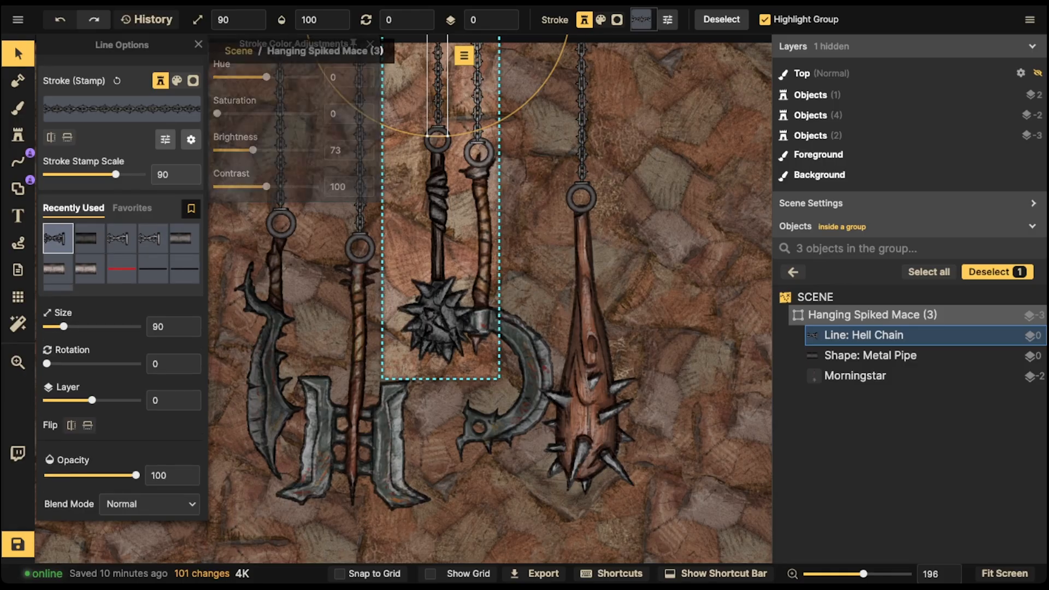
pyautogui.press('Escape')
# Move the smaller mace slightly up and left, away from the sickle, and raise the Hanging Spiked Club.
pyautogui.moveTo(434, 311); pyautogui.dragTo(421, 302)
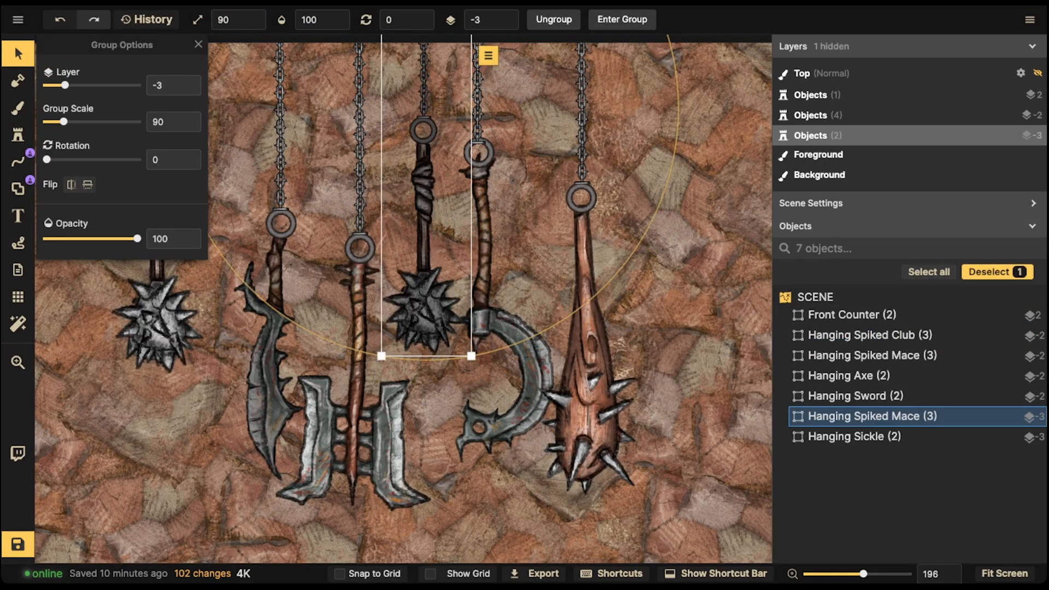
pyautogui.scroll(-5, 395, 257)
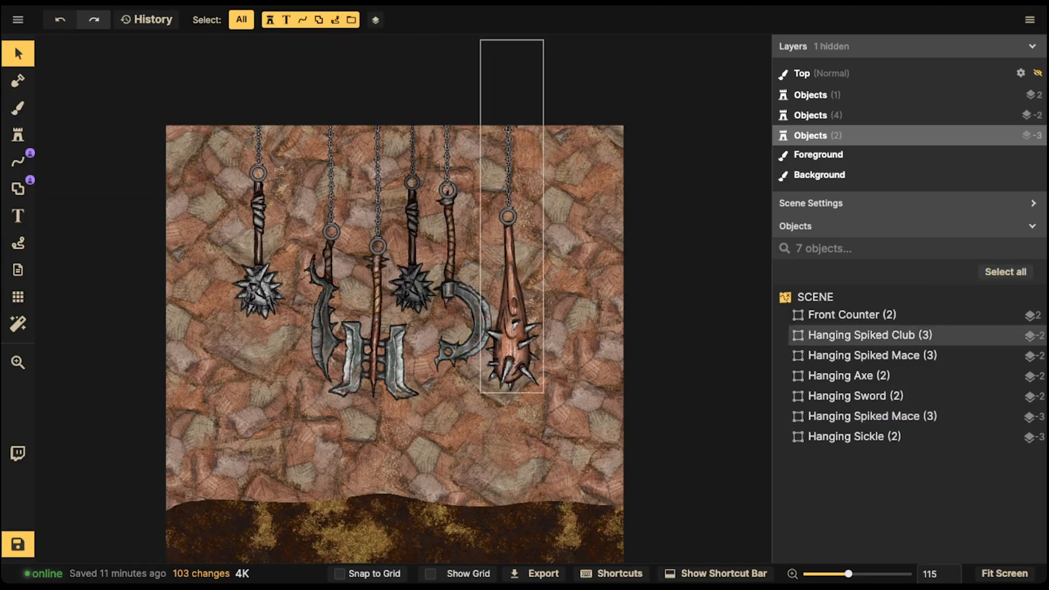
pyautogui.moveTo(512, 333); pyautogui.dragTo(514, 298)
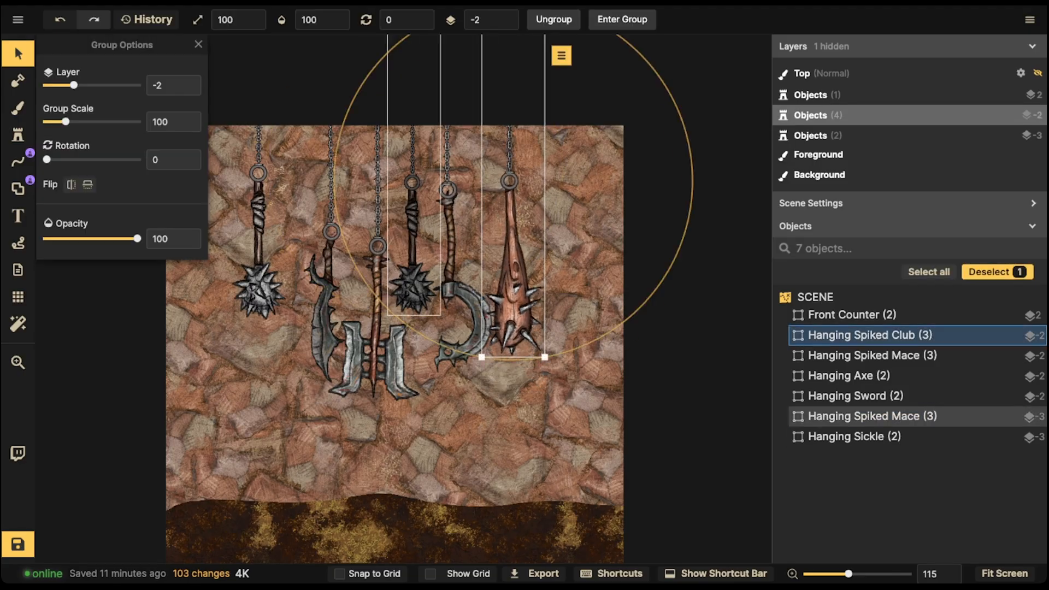
# Select all six hanging weapon groups, shift them together lower and slightly right on the wall, and save the scene.
pyautogui.press('Escape')
pyautogui.scroll(-2, 277, 196)
pyautogui.moveTo(230, 147); pyautogui.dragTo(496, 324)
pyautogui.moveTo(482, 306); pyautogui.dragTo(489, 334)
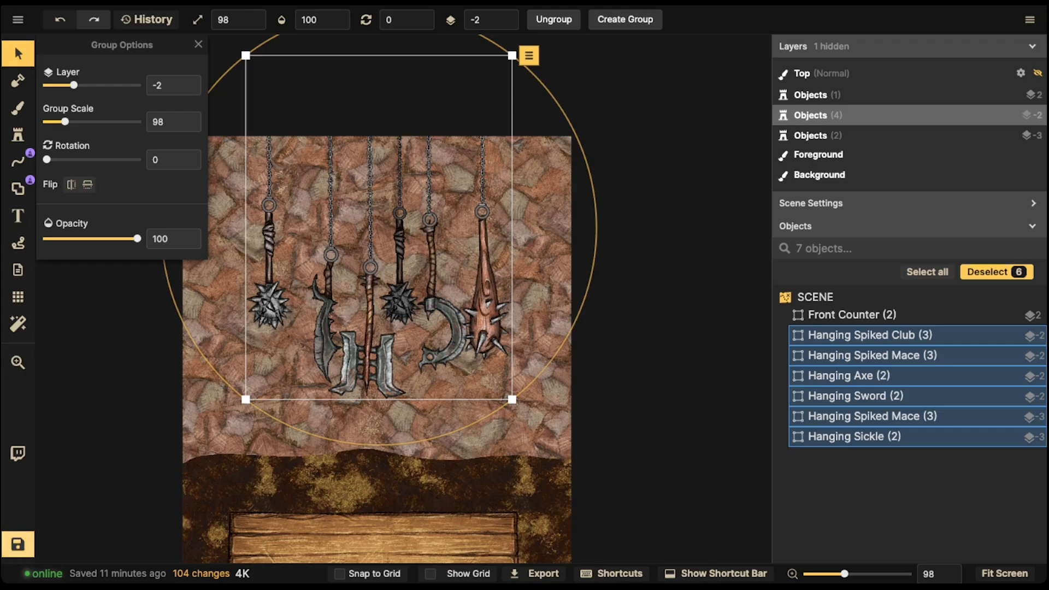
pyautogui.hotkey('ctrl', 's')
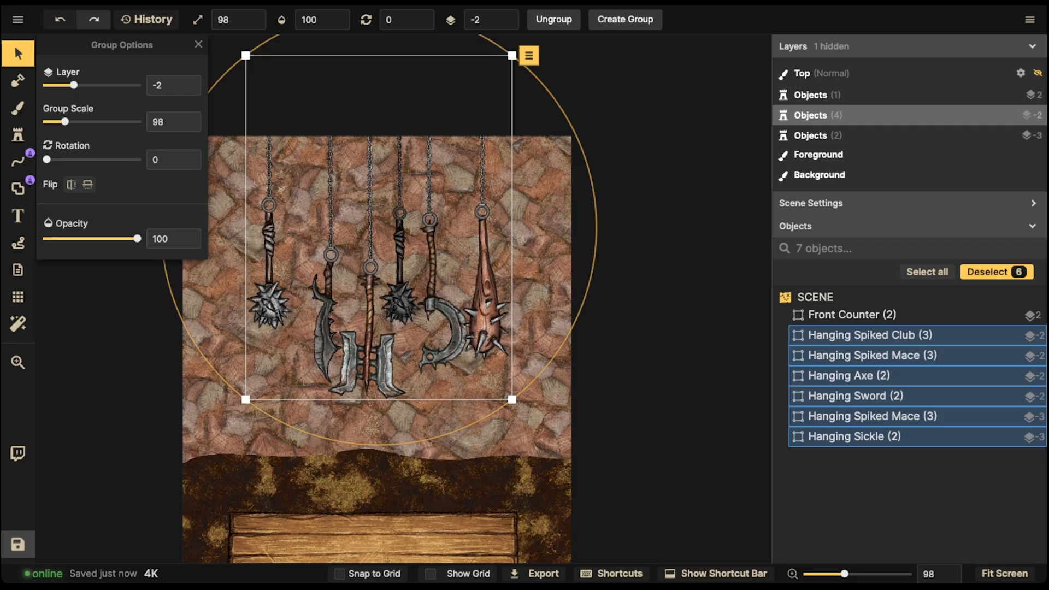
# Shift the six selected hanging weapon groups together slightly lower on the wall.
pyautogui.scroll(-3, 325, 347)
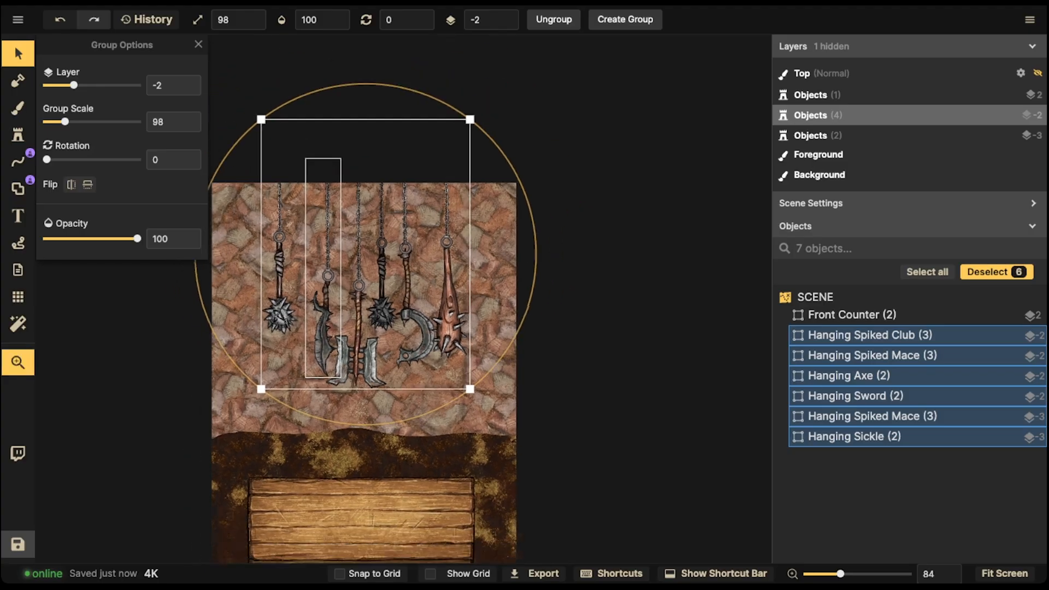
pyautogui.moveTo(328, 345); pyautogui.dragTo(392, 290)
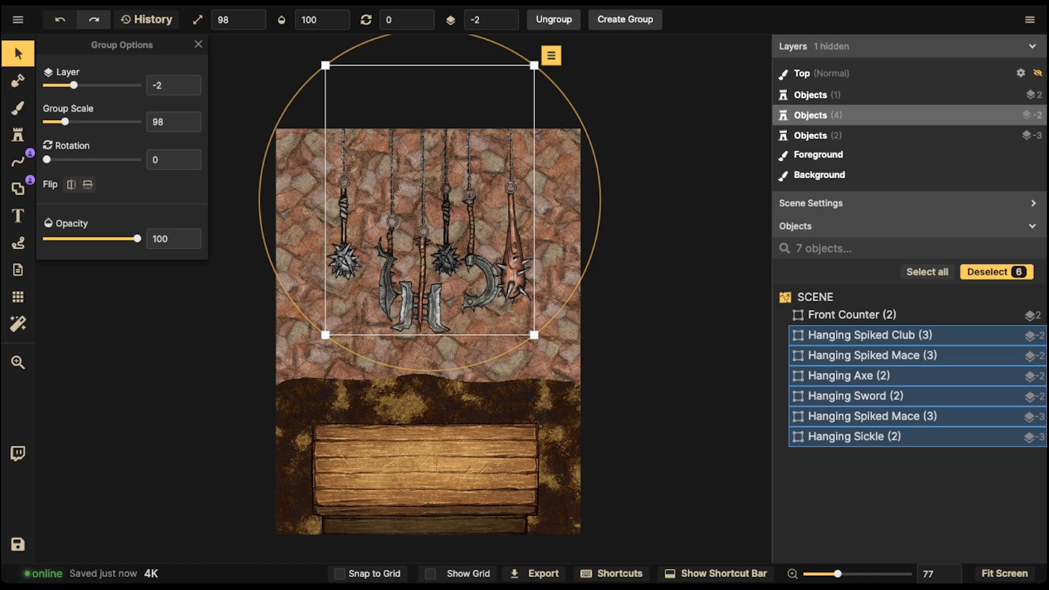
pyautogui.moveTo(300, 52); pyautogui.dragTo(549, 235)
pyautogui.moveTo(446, 235); pyautogui.dragTo(446, 239)
pyautogui.scroll(3, 381, 187)
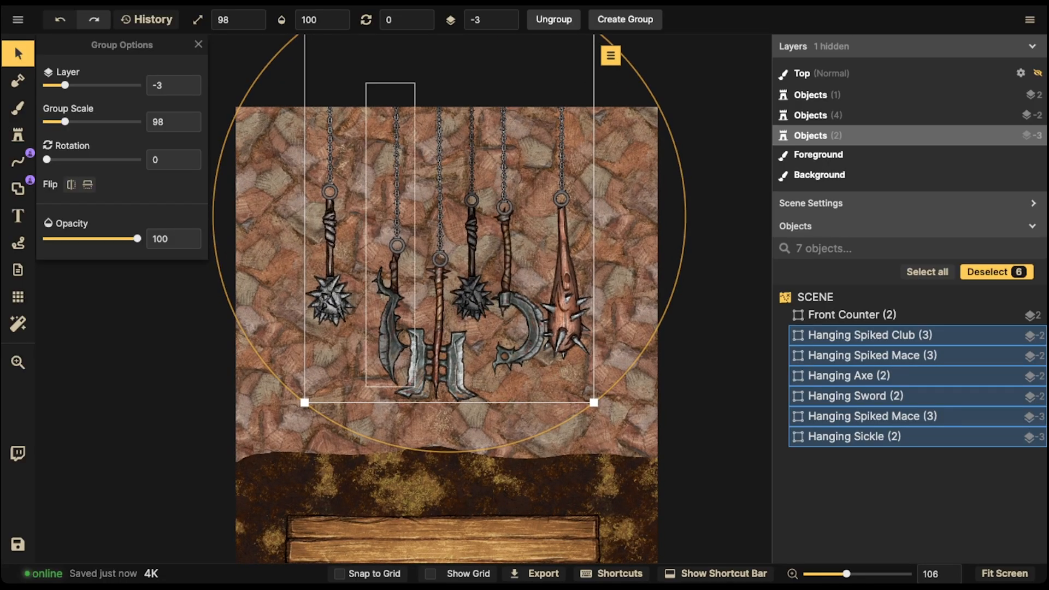
pyautogui.scroll(-3, 337, 114)
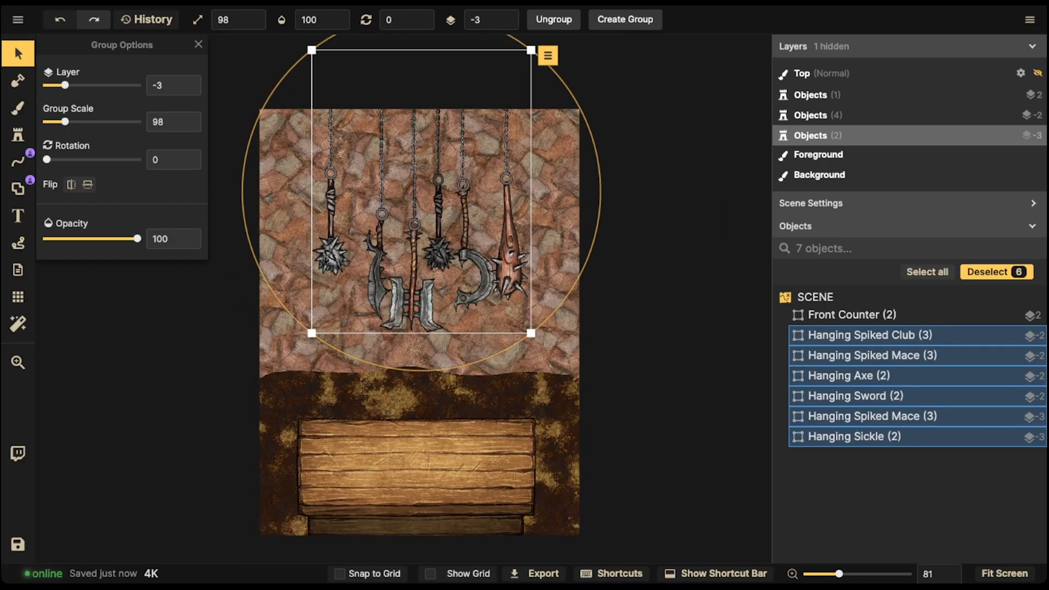
# Search the Fantasy Battlemaps stamps for "orc" and choose the red draped Orc Wall stamp.
pyautogui.click(18, 134)
pyautogui.click(122, 104)
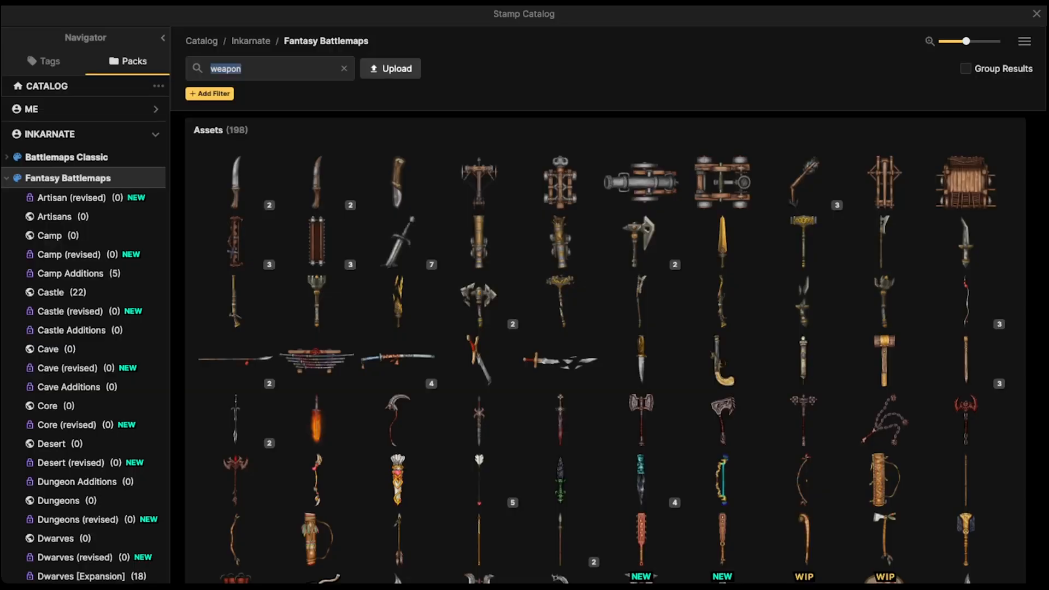
pyautogui.write('orc')
pyautogui.press('Return')
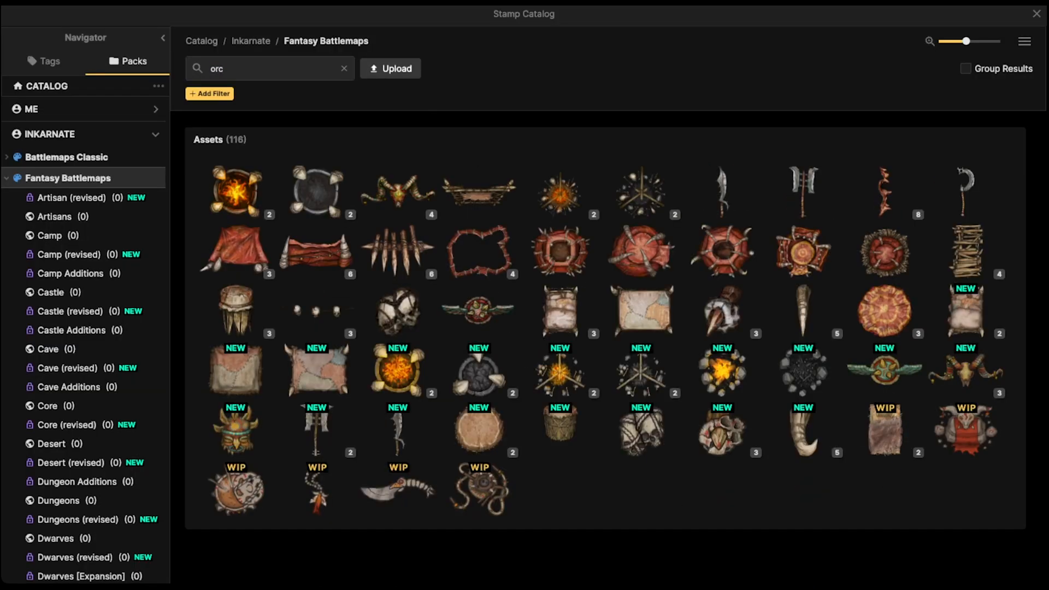
pyautogui.click(317, 251)
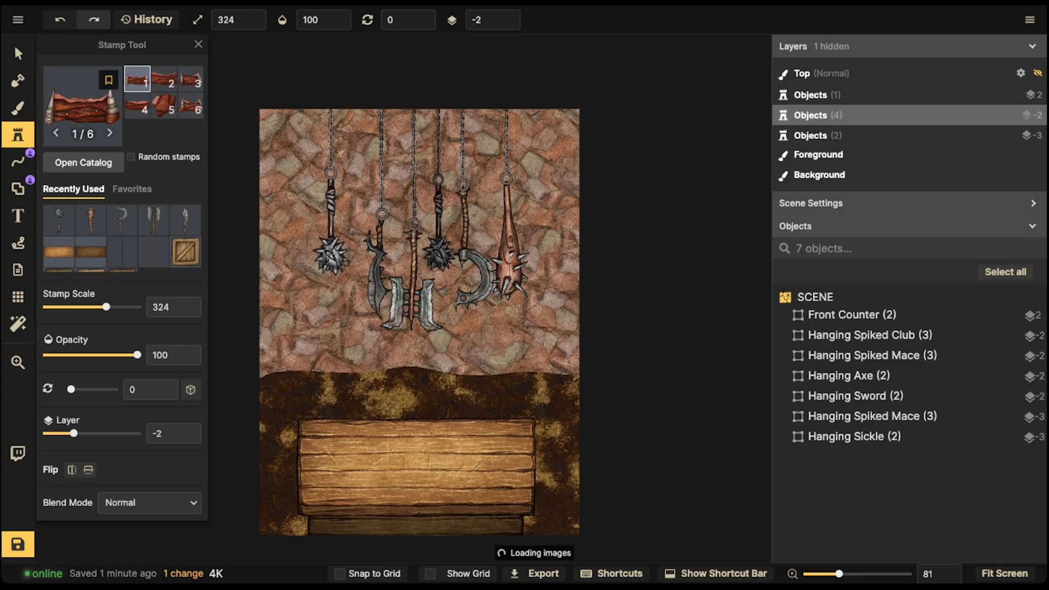
# Place Orc Wall variant 4 in the scene's upper-left corner at scale 324, rotated to 345 degrees.
pyautogui.click(137, 106)
pyautogui.scroll(3, 378, 157)
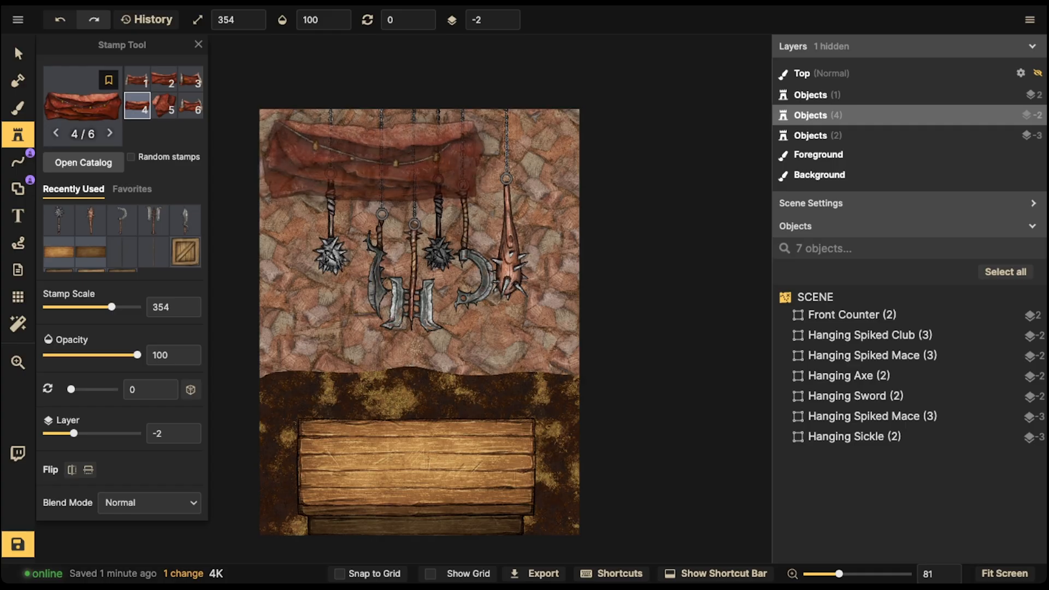
pyautogui.scroll(1, 366, 141)
pyautogui.scroll(-10, 376, 153)
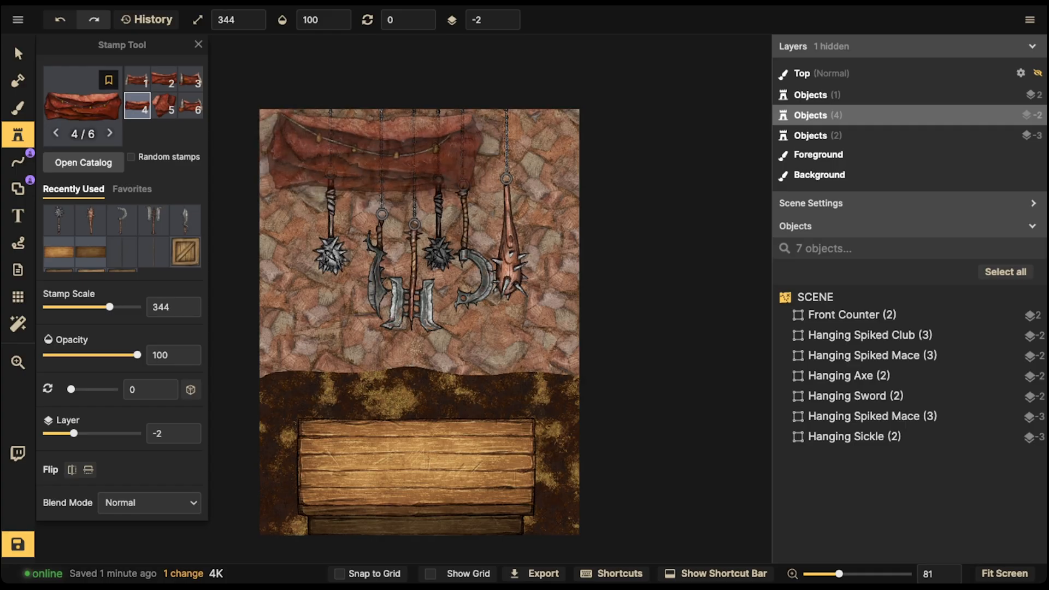
pyautogui.keyDown('shift'); pyautogui.scroll(-3, 350, 133); pyautogui.keyUp('shift')
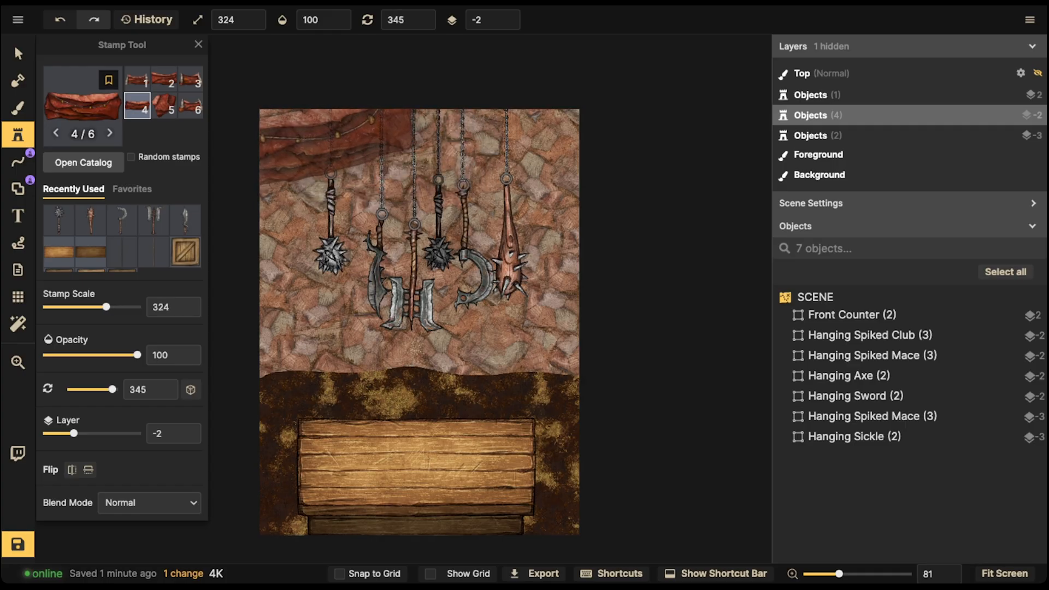
pyautogui.click(303, 133)
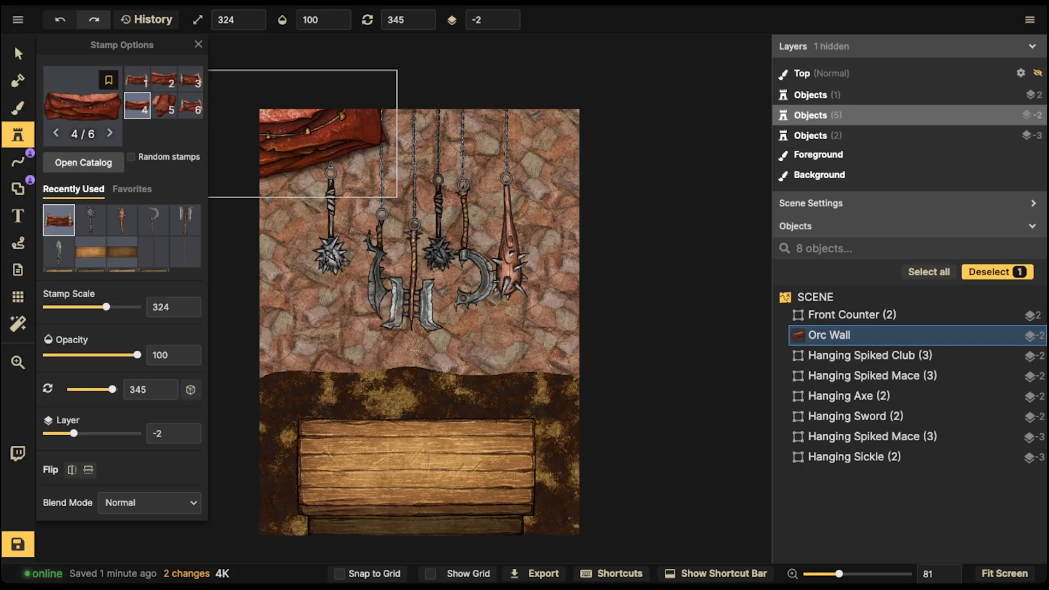
# Add an Orc Wall rotated to 15 degrees in the upper-right corner and a tusked one at 180 degrees in the top centre.
pyautogui.scroll(-5, 121, 273)
pyautogui.click(109, 287)
pyautogui.click(109, 306)
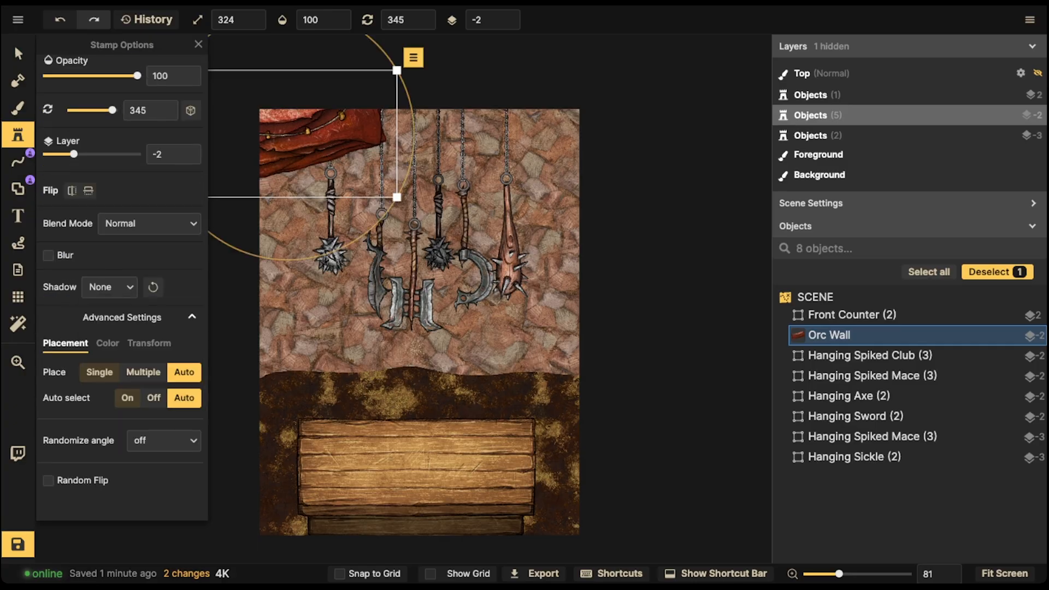
pyautogui.moveTo(331, 153); pyautogui.dragTo(329, 151)
pyautogui.click(469, 120)
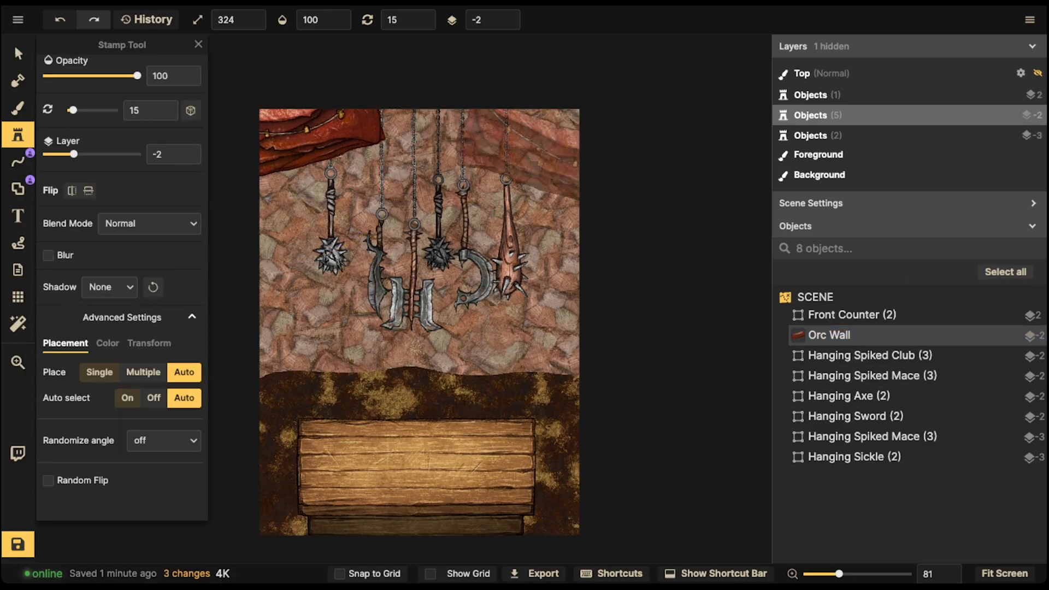
pyautogui.click(552, 136)
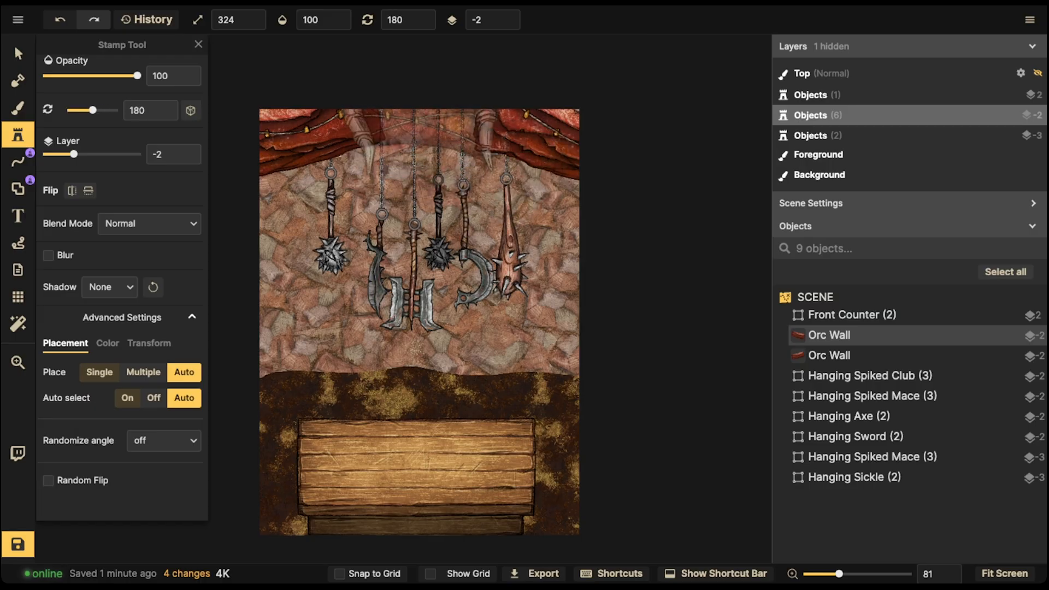
pyautogui.click(422, 125)
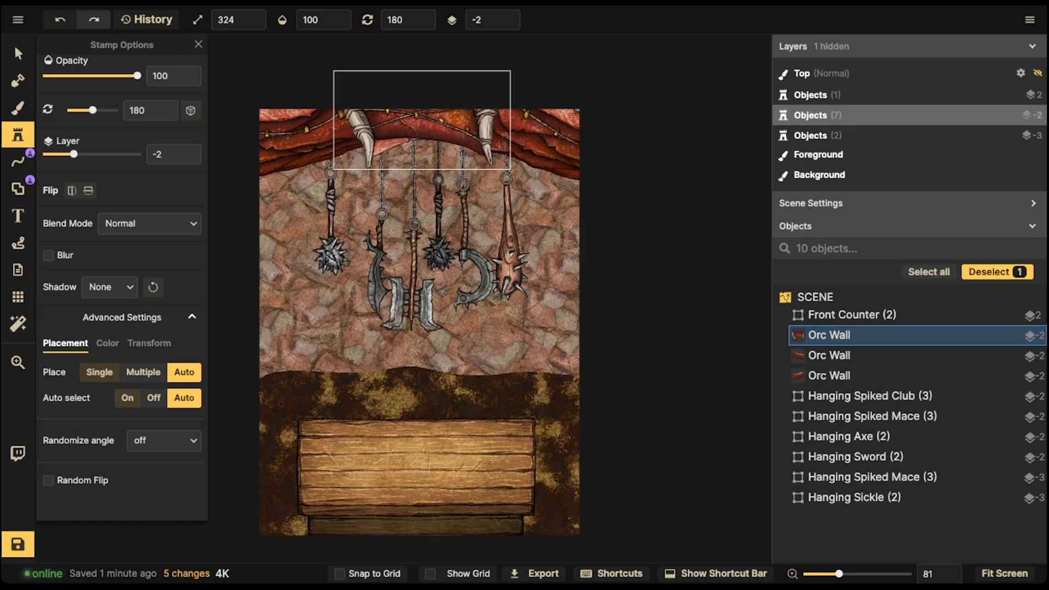
# Select the three Orc Wall pieces and lower them slightly, and move the six hanging weapon groups further down the wall.
pyautogui.click(18, 53)
pyautogui.click(303, 134)
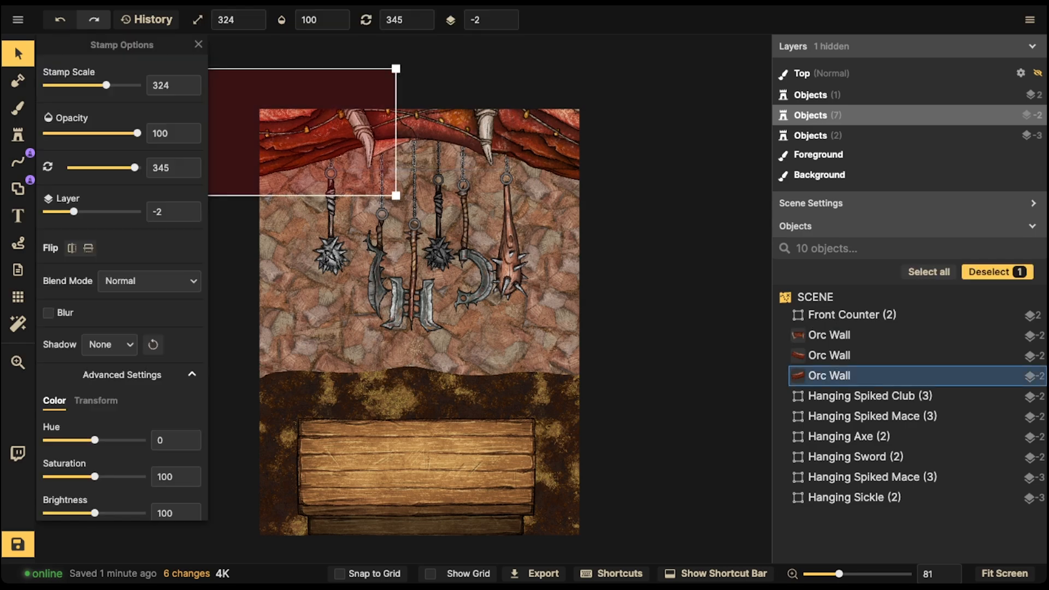
pyautogui.keyDown('shift'); pyautogui.click(546, 134); pyautogui.keyUp('shift')
pyautogui.keyDown('shift'); pyautogui.click(464, 183); pyautogui.keyUp('shift')
pyautogui.click(422, 128)
pyautogui.keyDown('shift'); pyautogui.click(303, 137); pyautogui.keyUp('shift')
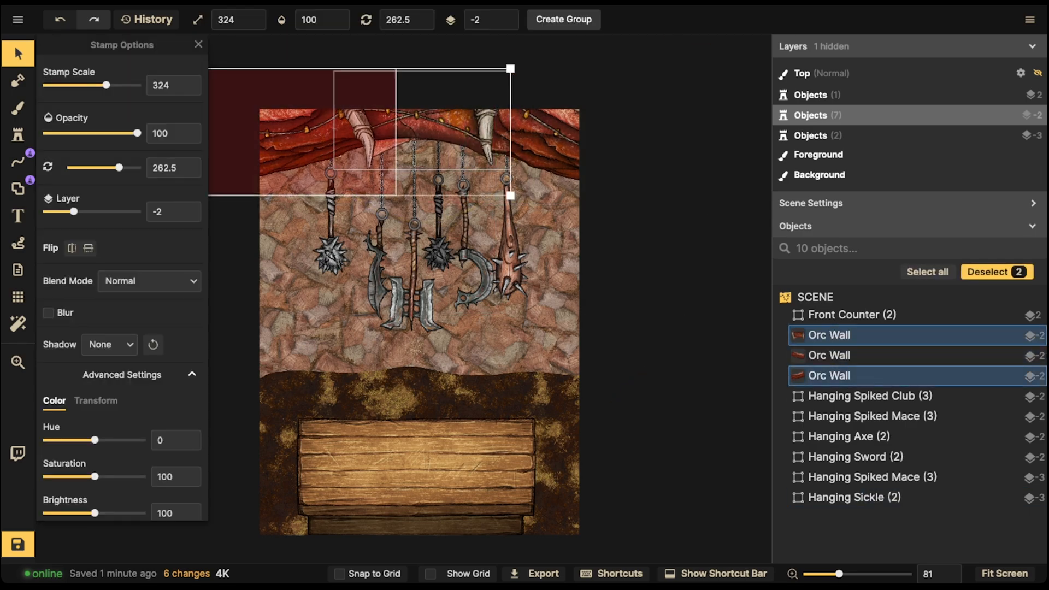
pyautogui.keyDown('shift'); pyautogui.click(547, 136); pyautogui.keyUp('shift')
pyautogui.moveTo(546, 136)
pyautogui.mouseDown()
pyautogui.moveTo(547, 155)
pyautogui.moveTo(547, 141)
pyautogui.mouseUp()
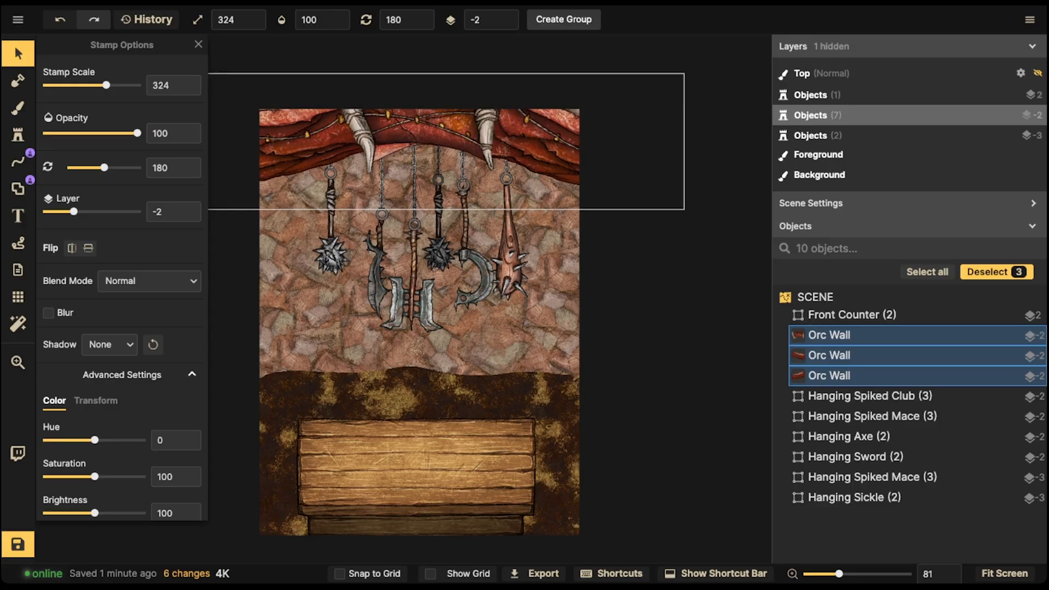
pyautogui.moveTo(320, 234); pyautogui.dragTo(502, 311)
# Select all three Orc Wall pieces and set their brightness to 80.
pyautogui.click(308, 143)
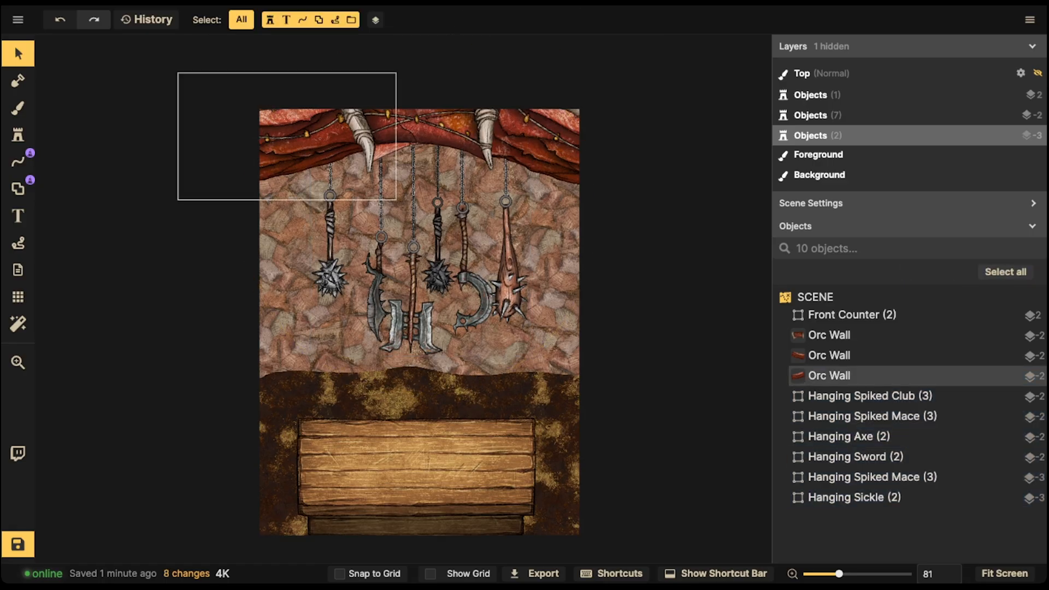
pyautogui.click(308, 142)
pyautogui.keyDown('shift'); pyautogui.click(381, 159); pyautogui.keyUp('shift')
pyautogui.keyDown('shift'); pyautogui.click(381, 159); pyautogui.keyUp('shift')
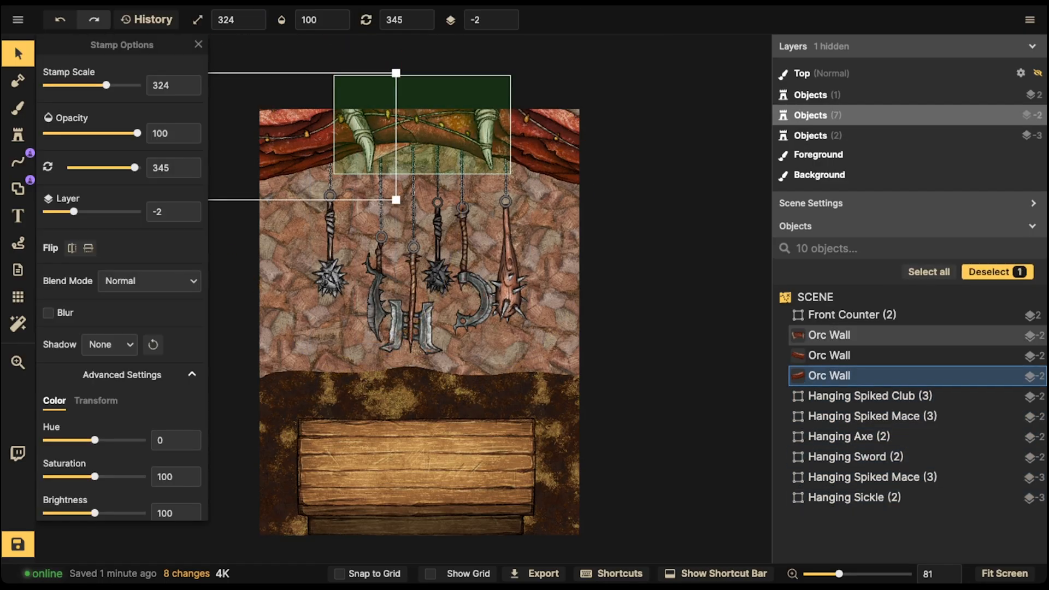
pyautogui.keyDown('shift'); pyautogui.click(412, 131); pyautogui.keyUp('shift')
pyautogui.keyDown('shift'); pyautogui.click(538, 140); pyautogui.keyUp('shift')
pyautogui.moveTo(94, 513); pyautogui.dragTo(82, 513)
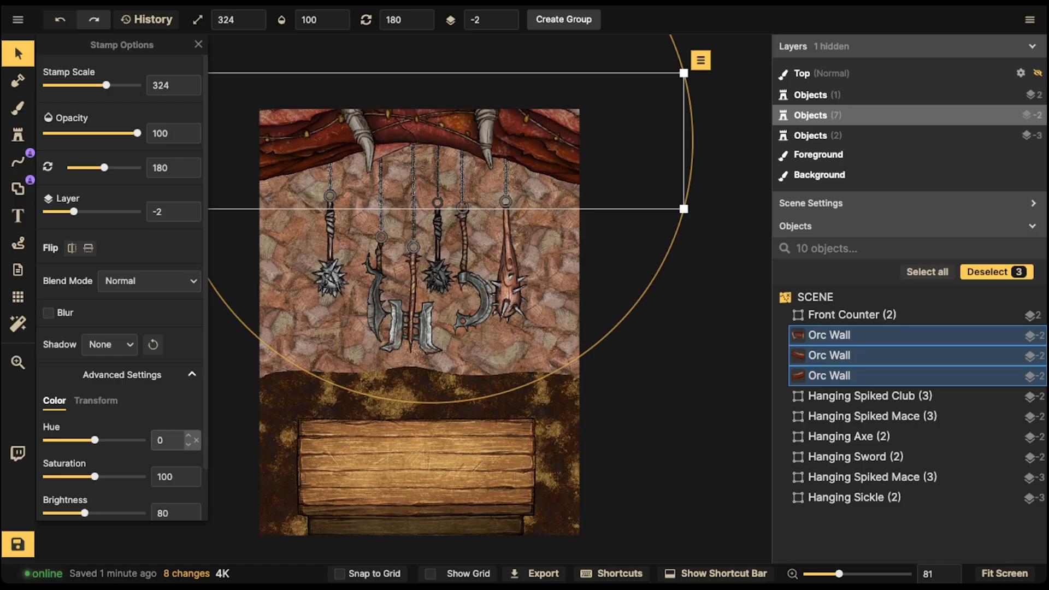
pyautogui.press('Escape')
# Place Orc Wall variant 2 across the upper wall over the weapons at scale 500 and rotation 0.
pyautogui.scroll(-2, 391, 276)
pyautogui.moveTo(391, 276); pyautogui.dragTo(399, 267, button='middle')
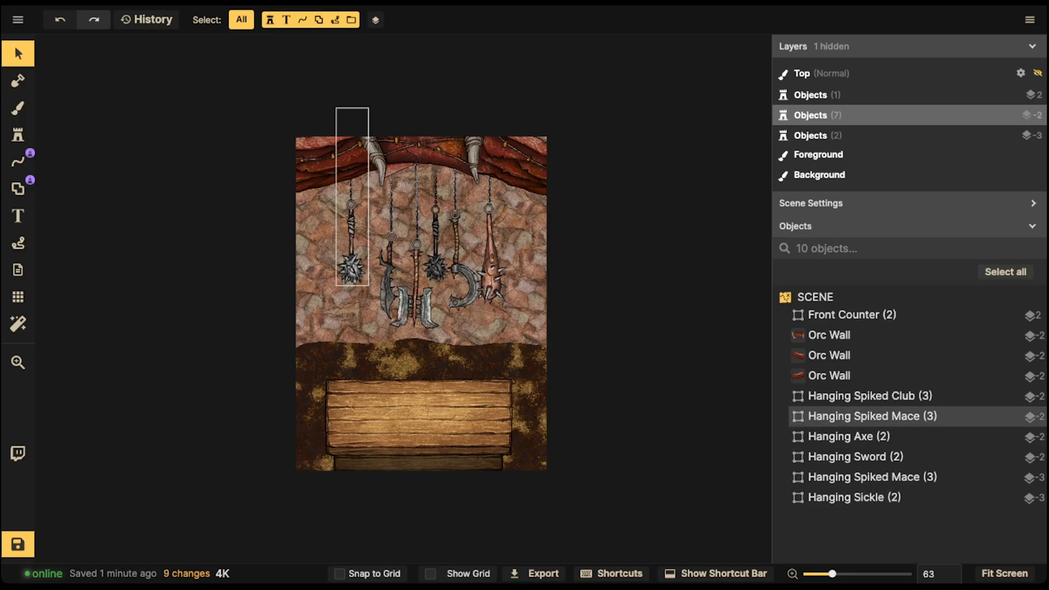
pyautogui.click(19, 135)
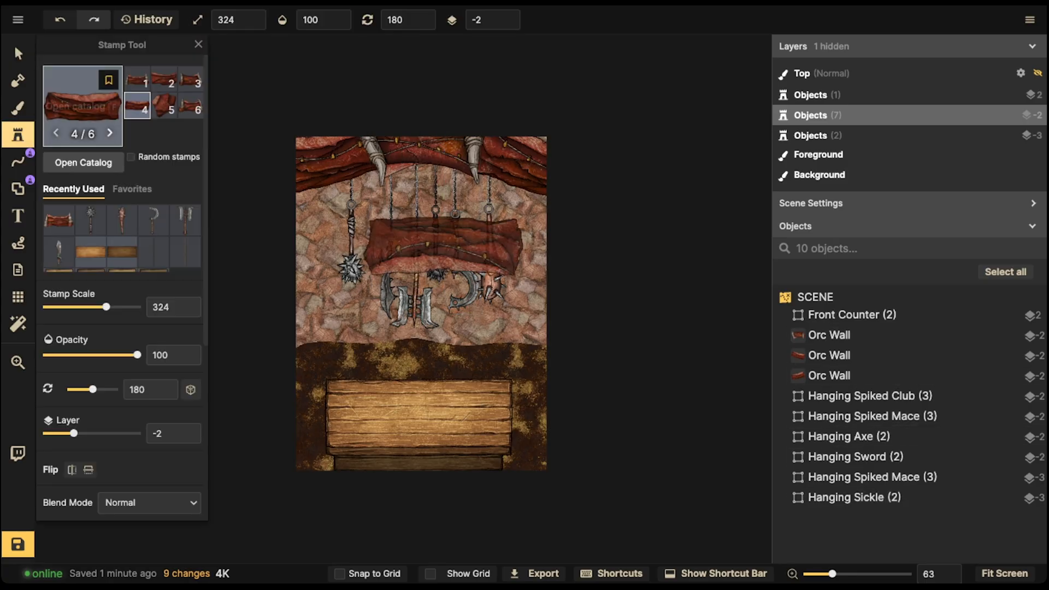
pyautogui.click(164, 106)
pyautogui.click(164, 80)
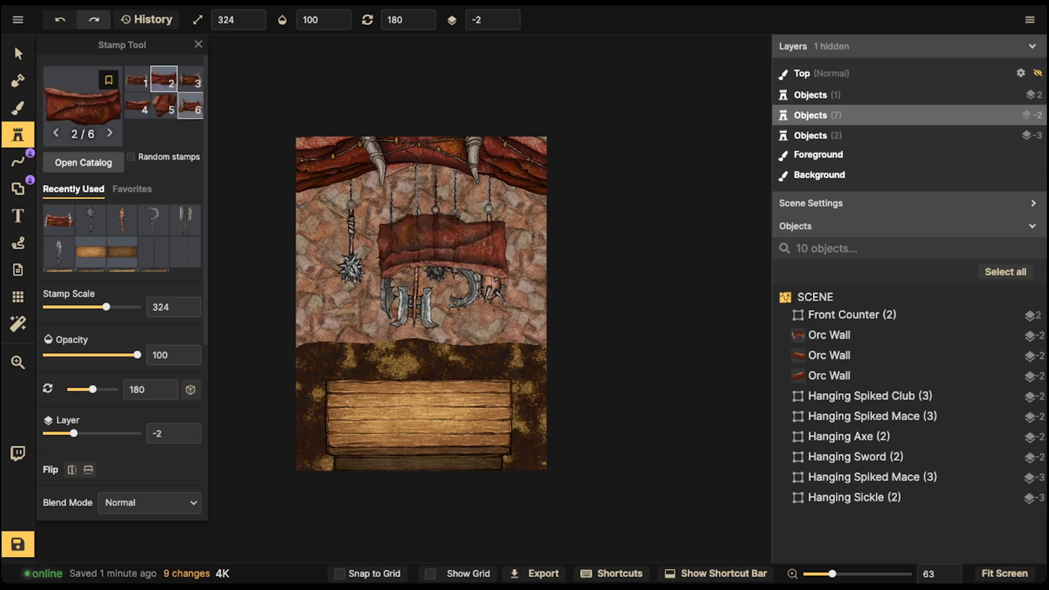
pyautogui.keyDown('shift'); pyautogui.scroll(18, 453, 255); pyautogui.keyUp('shift')
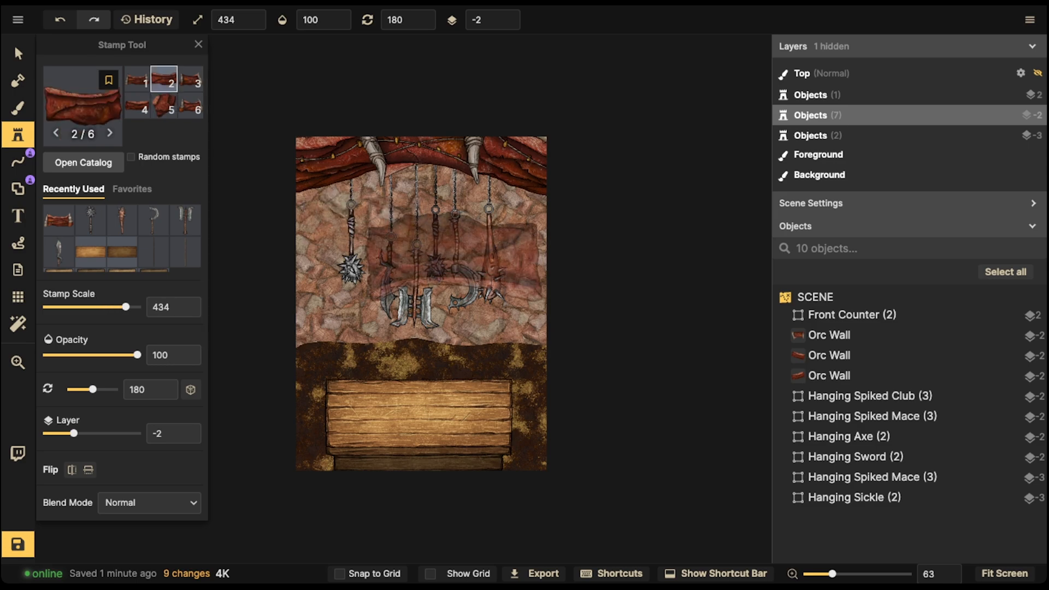
pyautogui.scroll(2, 437, 253)
pyautogui.keyDown('alt'); pyautogui.scroll(10, 438, 250); pyautogui.keyUp('alt')
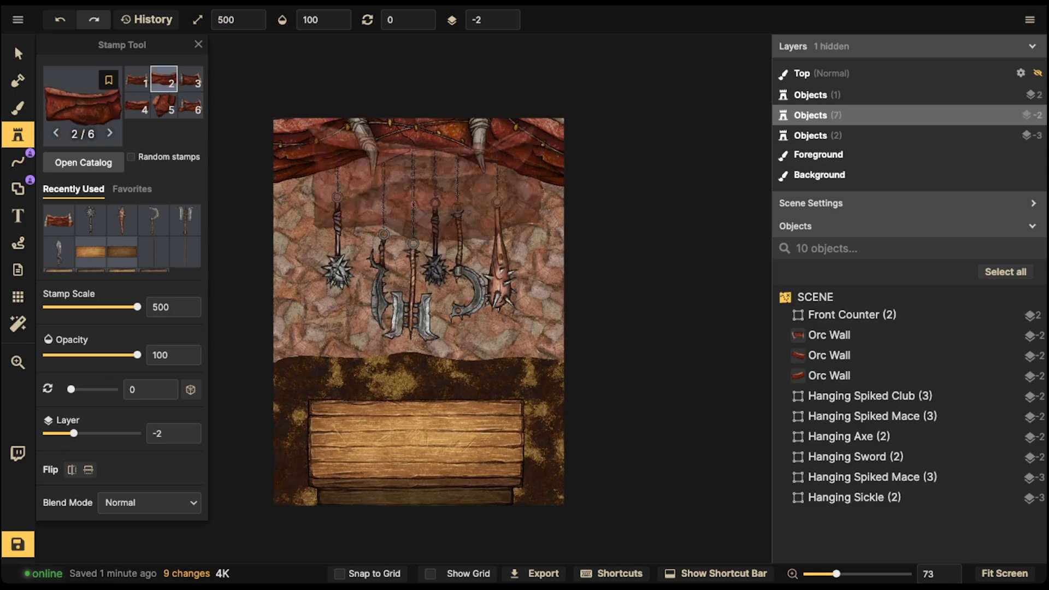
pyautogui.click(415, 197)
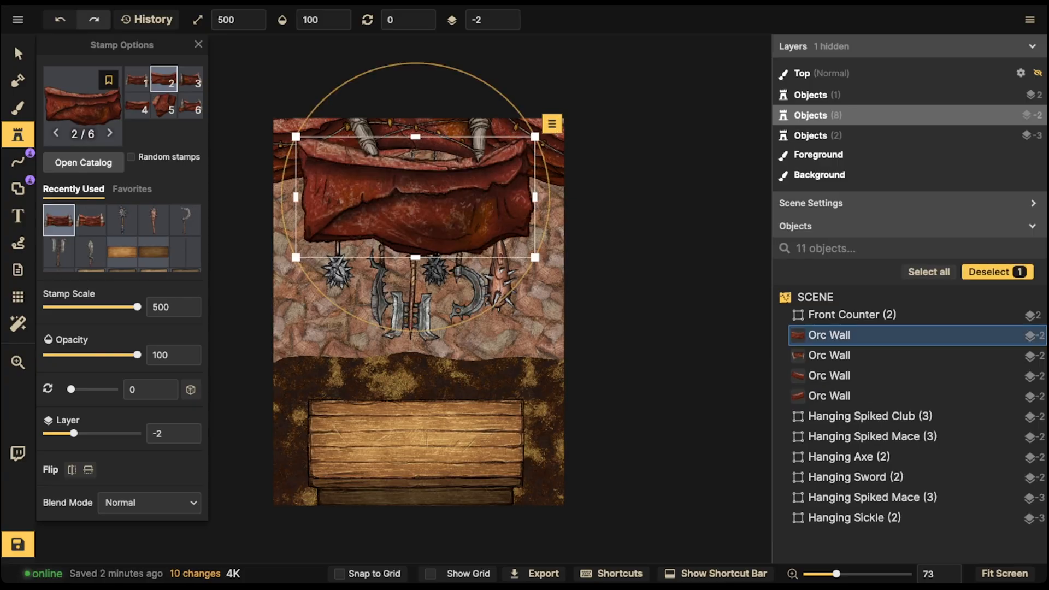
# Send the large Orc Wall piece behind the weapons by setting its layer to -5.
pyautogui.click(18, 54)
pyautogui.click(506, 24)
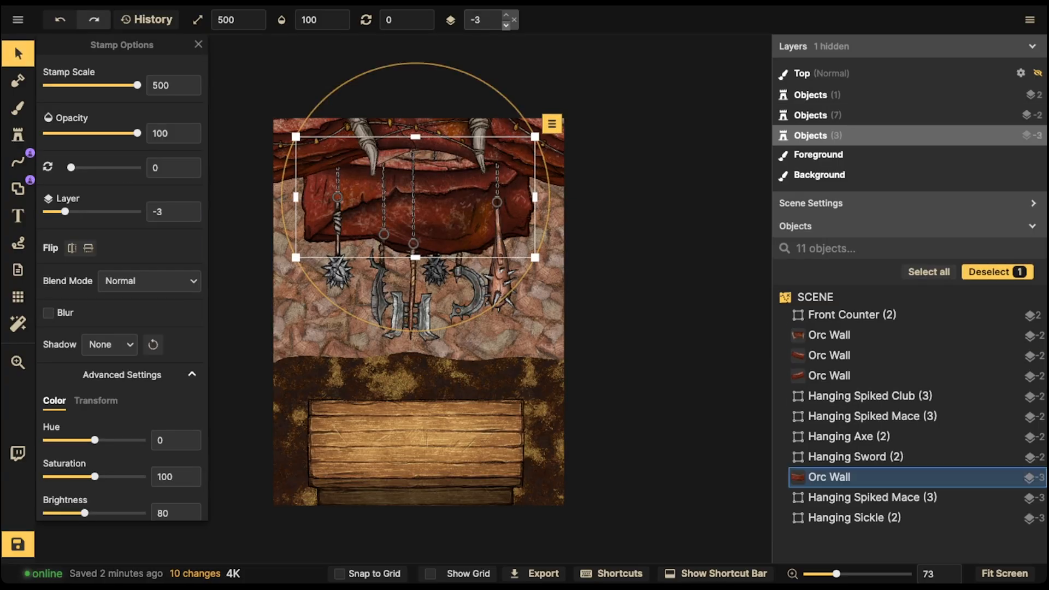
pyautogui.click(505, 24)
pyautogui.click(506, 24)
# Stretch the large Orc Wall across the full width below the top drapes and set its brightness to 38.
pyautogui.moveTo(416, 208); pyautogui.dragTo(411, 190)
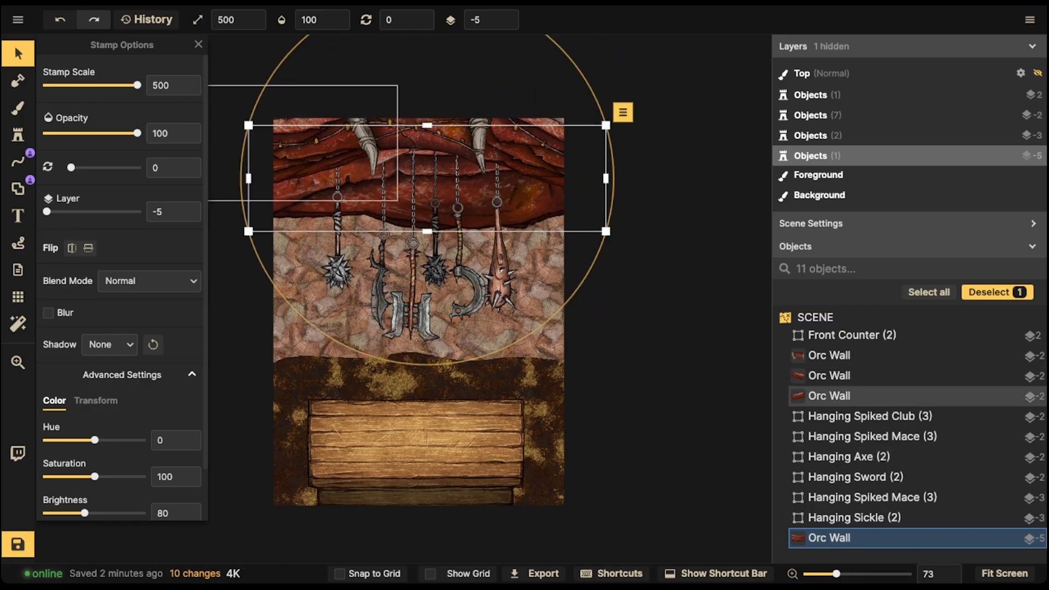
pyautogui.moveTo(84, 513); pyautogui.dragTo(64, 513)
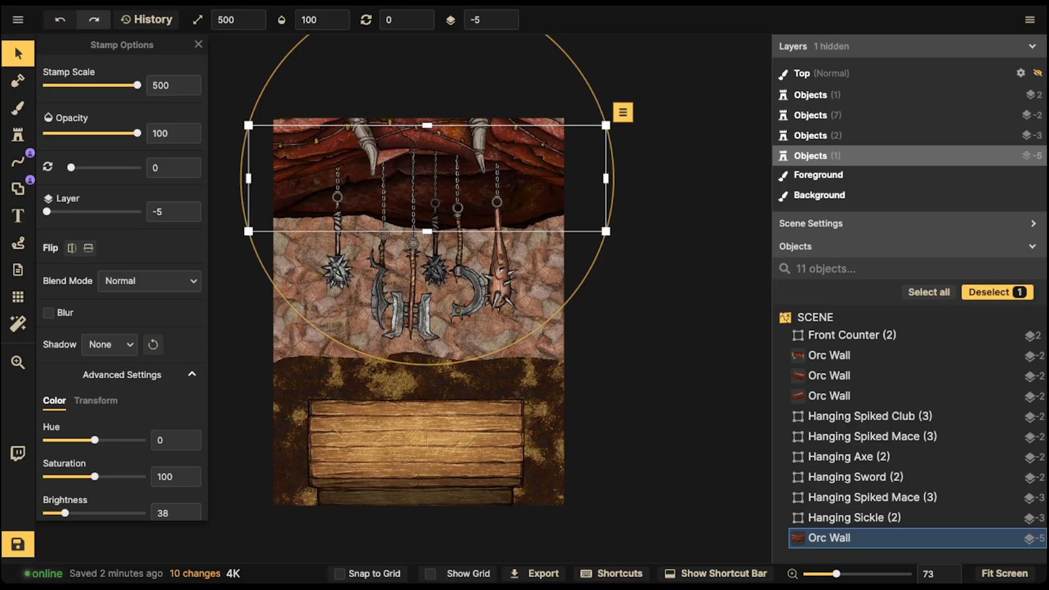
pyautogui.moveTo(427, 186)
pyautogui.mouseDown()
pyautogui.moveTo(425, 207)
pyautogui.moveTo(423, 175)
pyautogui.mouseUp()
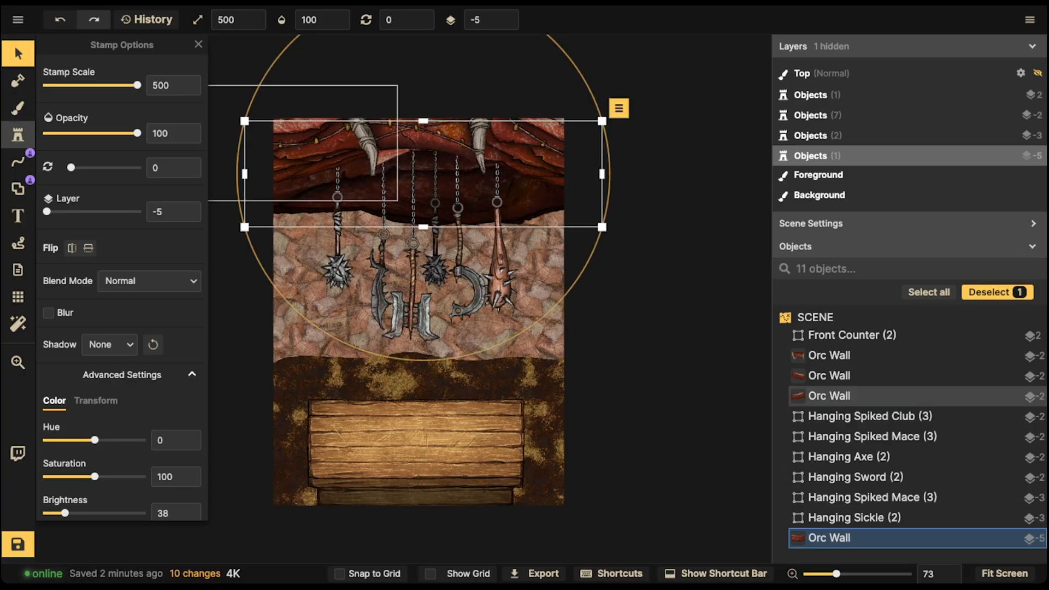
# Place a horizontally flipped copy of the dark Orc Wall below the first on layer -5, and turn the stamp's flip off.
pyautogui.click(18, 135)
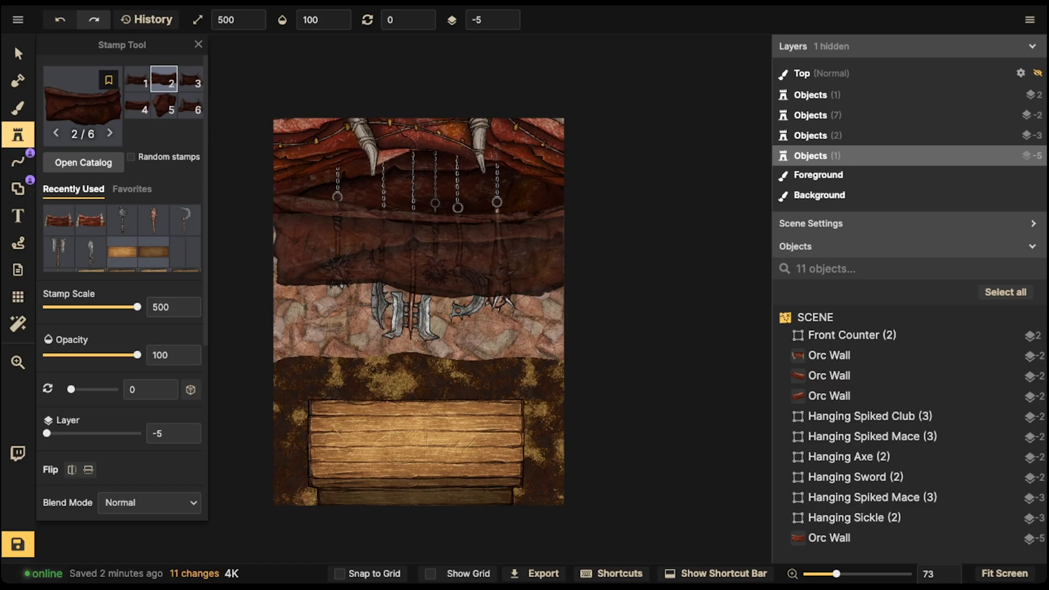
pyautogui.click(72, 469)
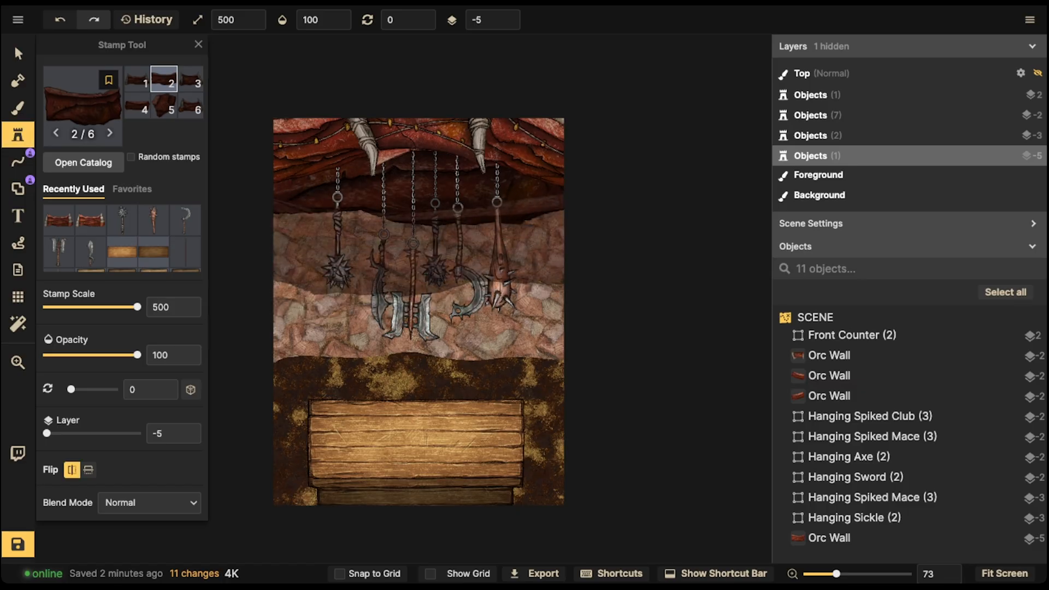
pyautogui.click(412, 244)
pyautogui.moveTo(412, 243); pyautogui.dragTo(414, 241)
pyautogui.press('Escape')
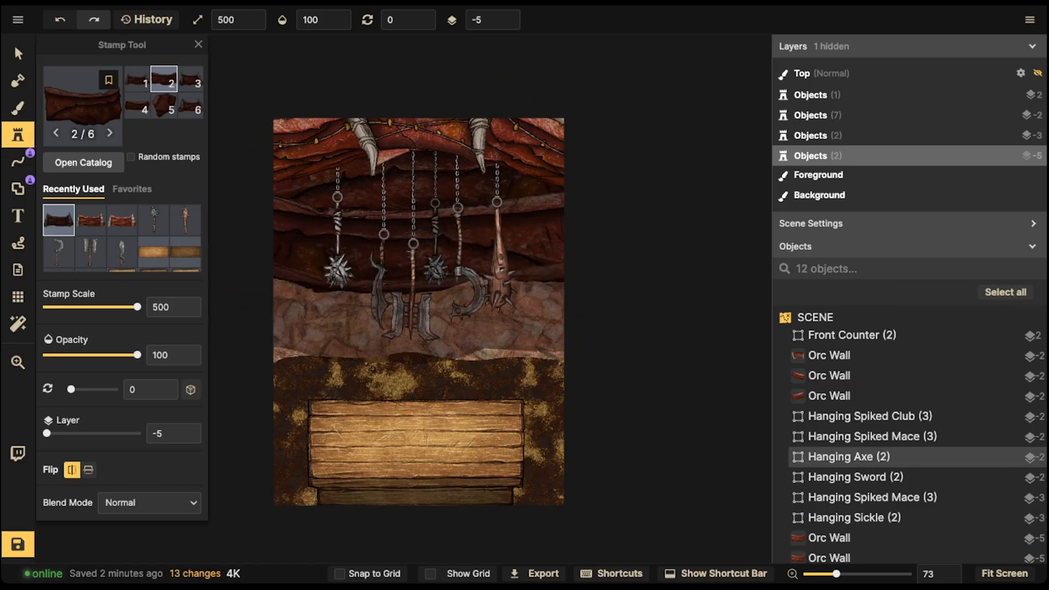
pyautogui.press('f')
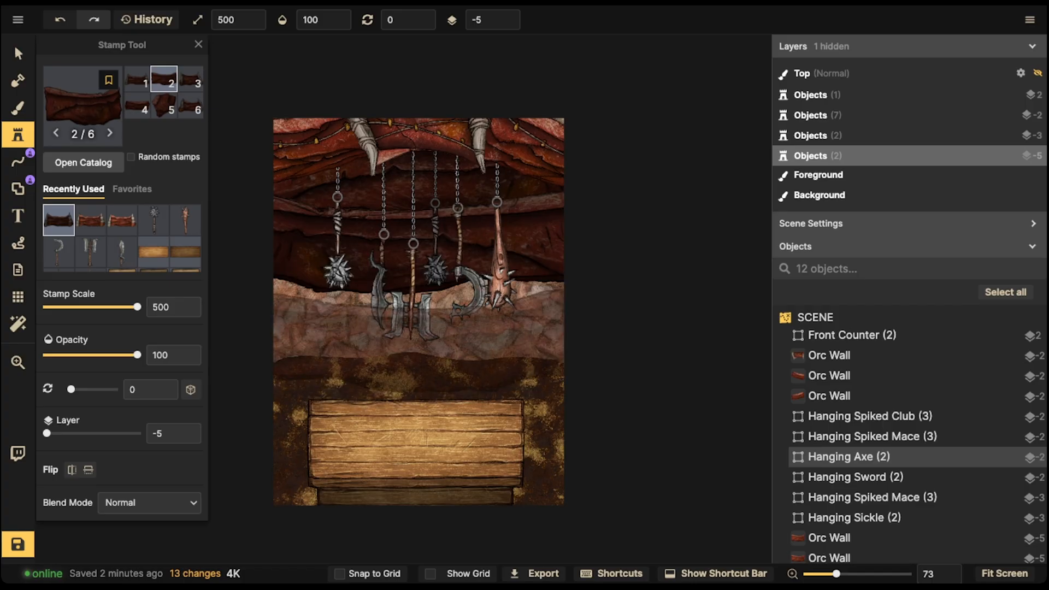
# Place another dark Orc Wall piece on layer -5 below the existing ones and shift the middle dark piece slightly down.
pyautogui.click(408, 316)
pyautogui.moveTo(408, 317); pyautogui.dragTo(408, 322)
pyautogui.press('Escape')
pyautogui.click(18, 53)
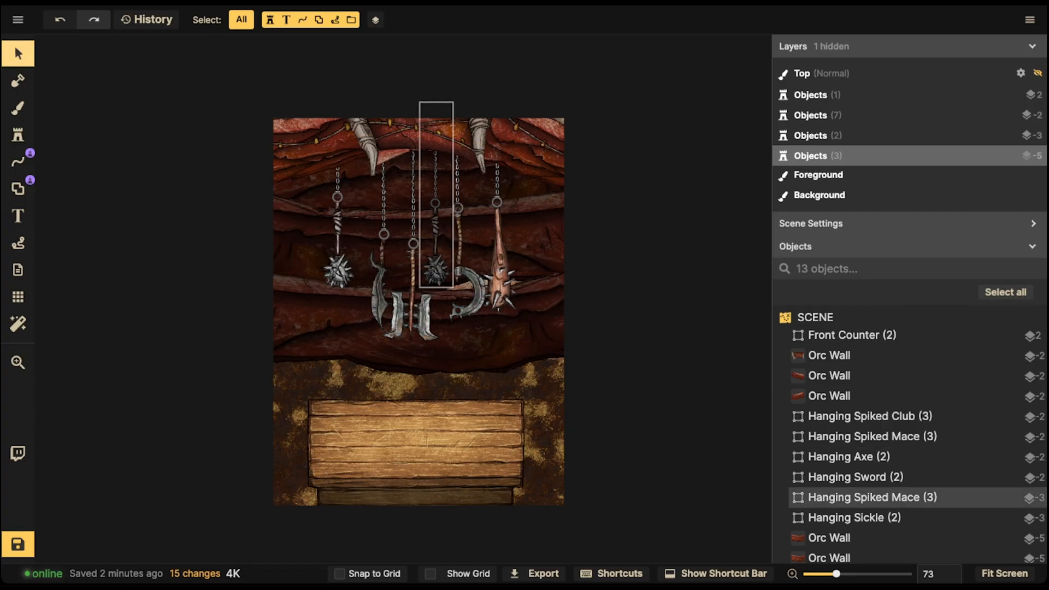
pyautogui.moveTo(404, 242); pyautogui.dragTo(404, 251)
pyautogui.moveTo(403, 185); pyautogui.dragTo(400, 191)
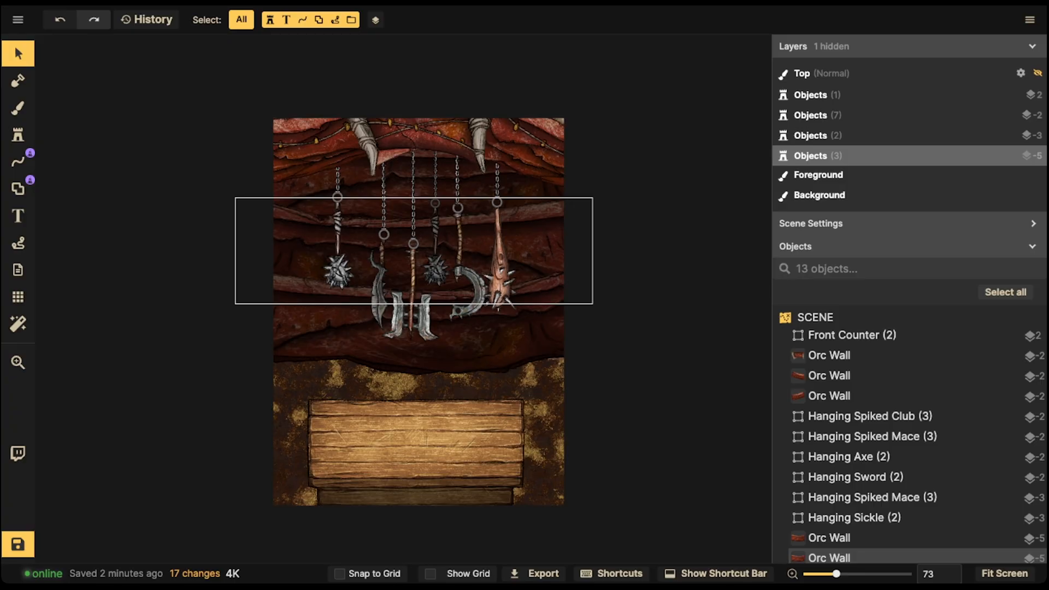
# Nudge the upper side Orc Wall drapes on layer -2 and the Front Counter group slightly.
pyautogui.moveTo(314, 153); pyautogui.dragTo(314, 154)
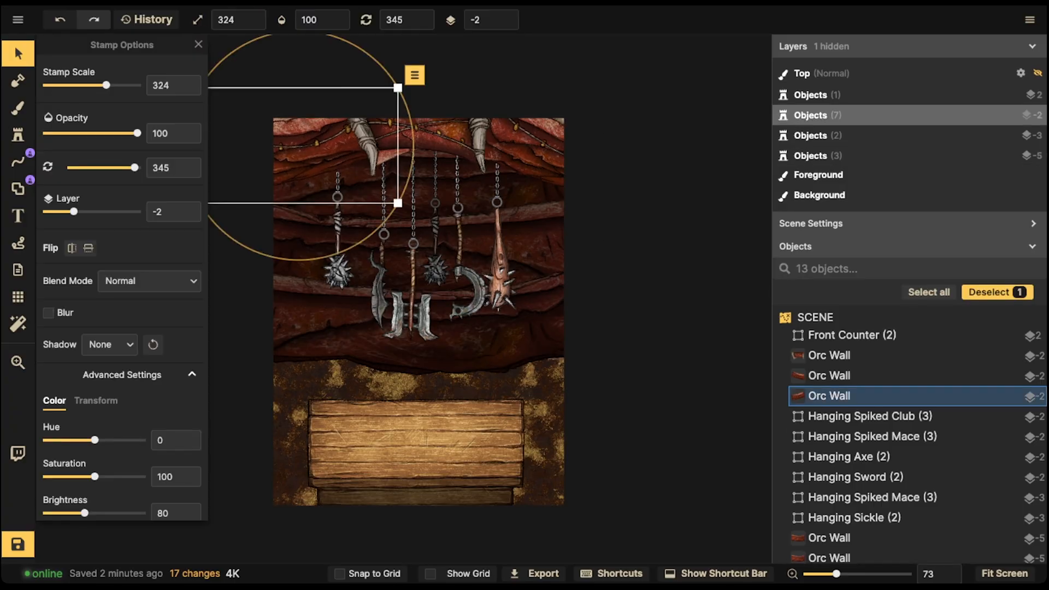
pyautogui.click(418, 137)
pyautogui.click(529, 152)
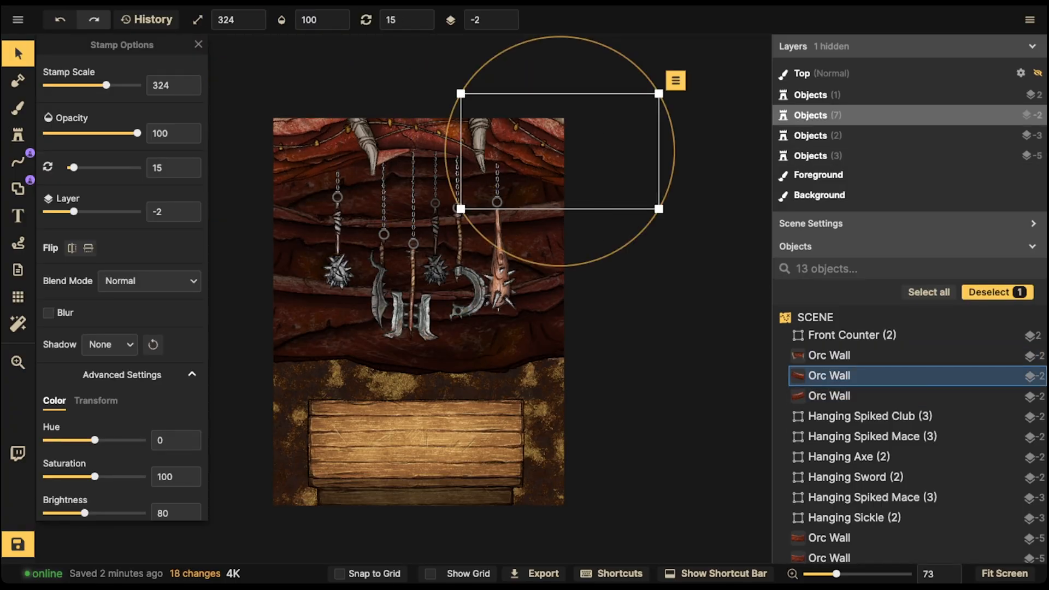
pyautogui.moveTo(417, 453); pyautogui.dragTo(418, 454)
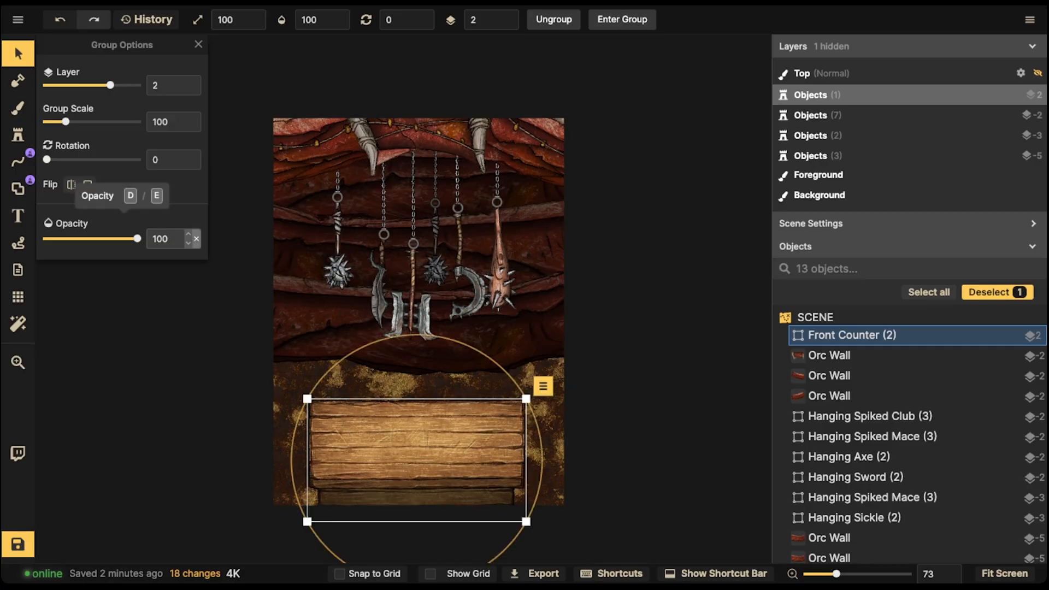
# Repaint the background ground around the counter with the brown-and-gold dirt texture at scale 203.48, using a brush size of 200.
pyautogui.press('b')
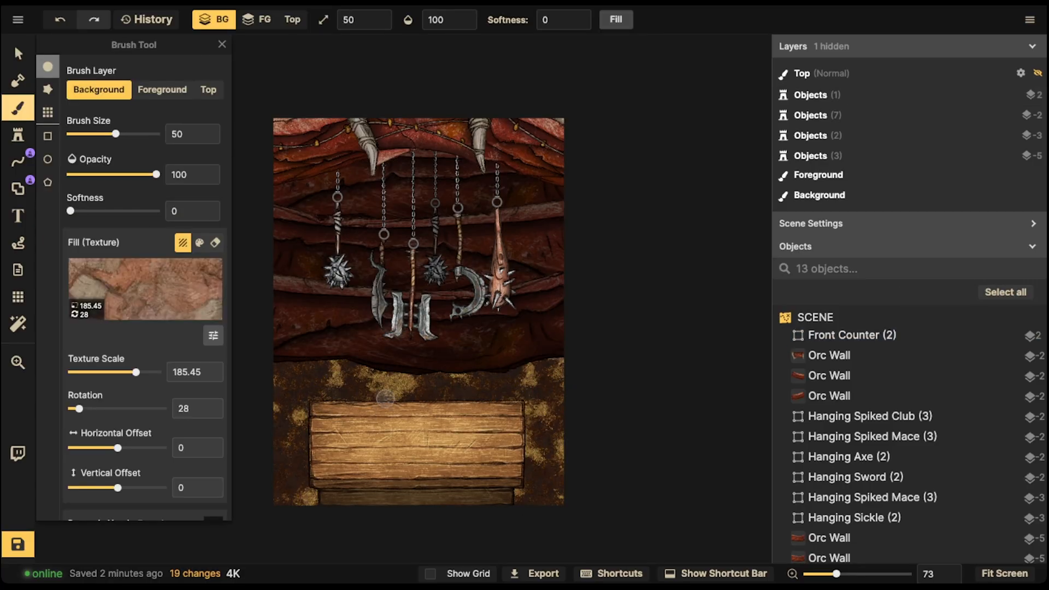
pyautogui.scroll(-3, 144, 290)
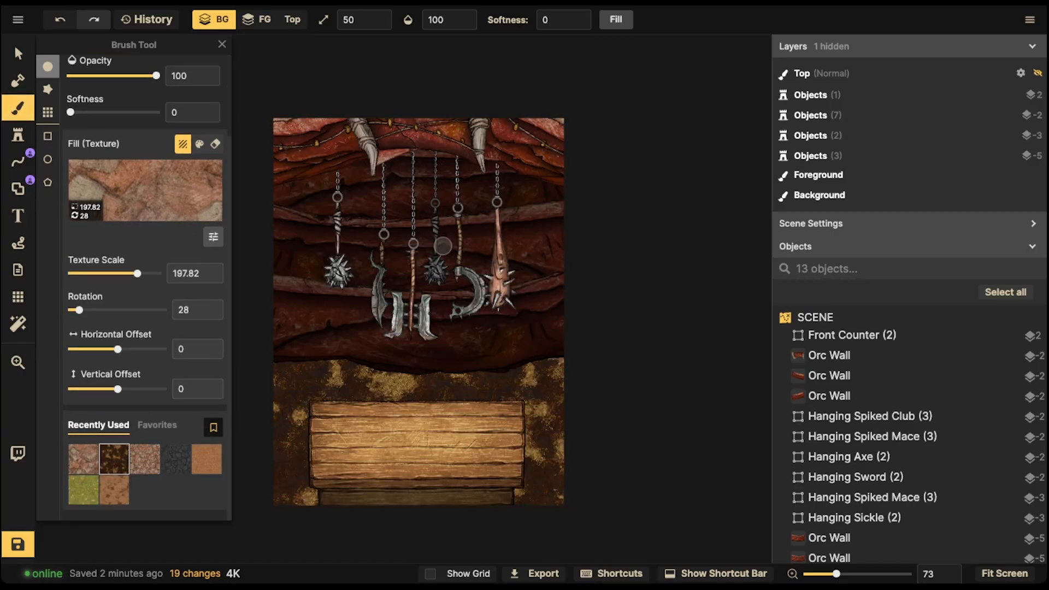
pyautogui.click(113, 459)
pyautogui.keyDown('shift'); pyautogui.scroll(9, 443, 245); pyautogui.keyUp('shift')
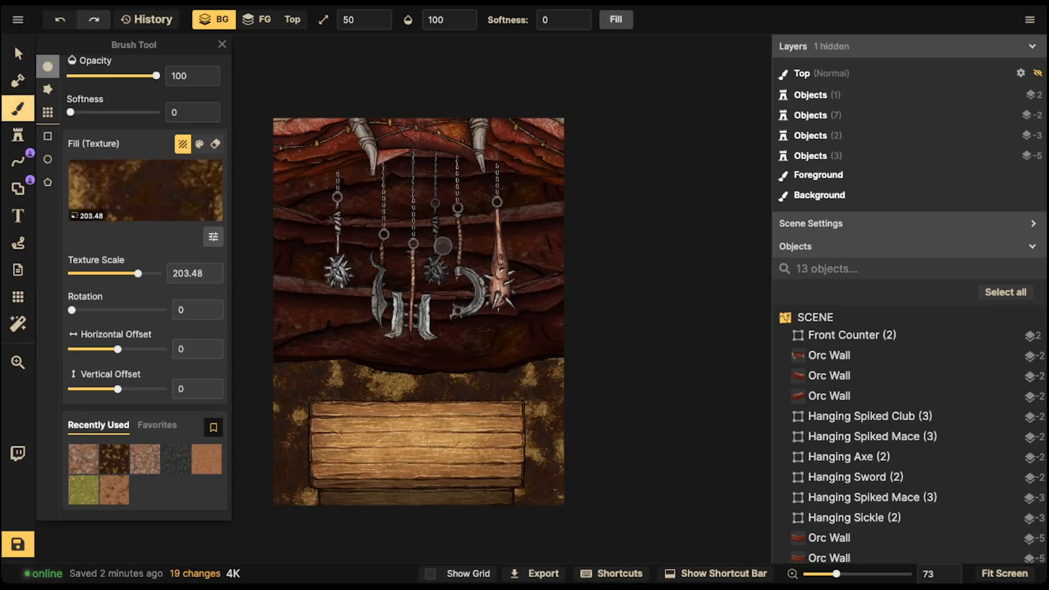
pyautogui.click(18, 108)
pyautogui.keyDown('shift'); pyautogui.scroll(9, 315, 359); pyautogui.keyUp('shift')
pyautogui.moveTo(314, 366)
pyautogui.mouseDown()
pyautogui.moveTo(437, 372)
pyautogui.moveTo(531, 405)
pyautogui.moveTo(336, 451)
pyautogui.mouseUp()
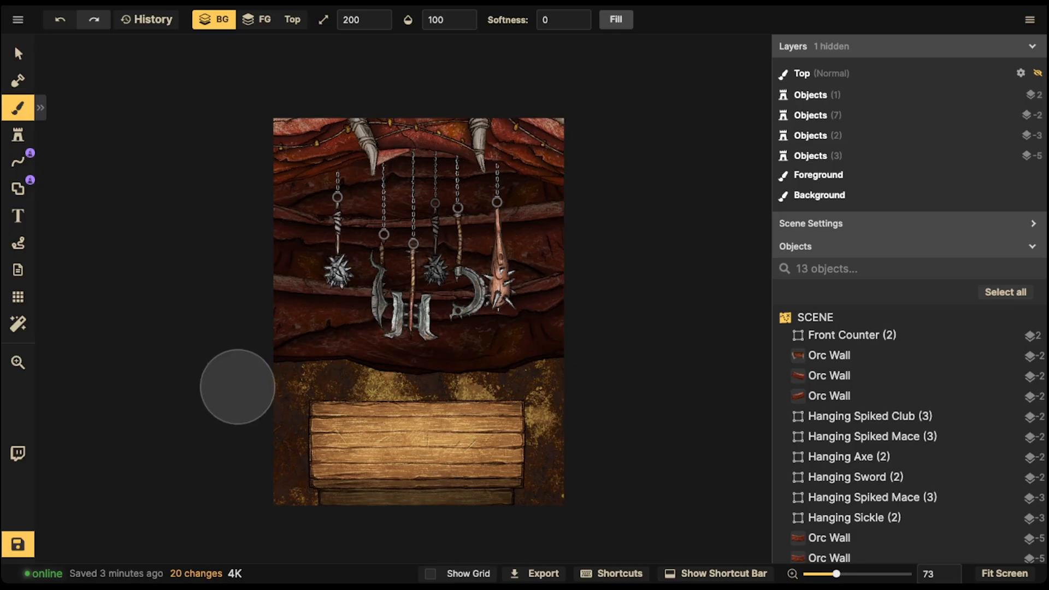
# Search the texture catalog for "dry" and choose the tan patchy texture with dark gaps as the brush fill.
pyautogui.click(39, 107)
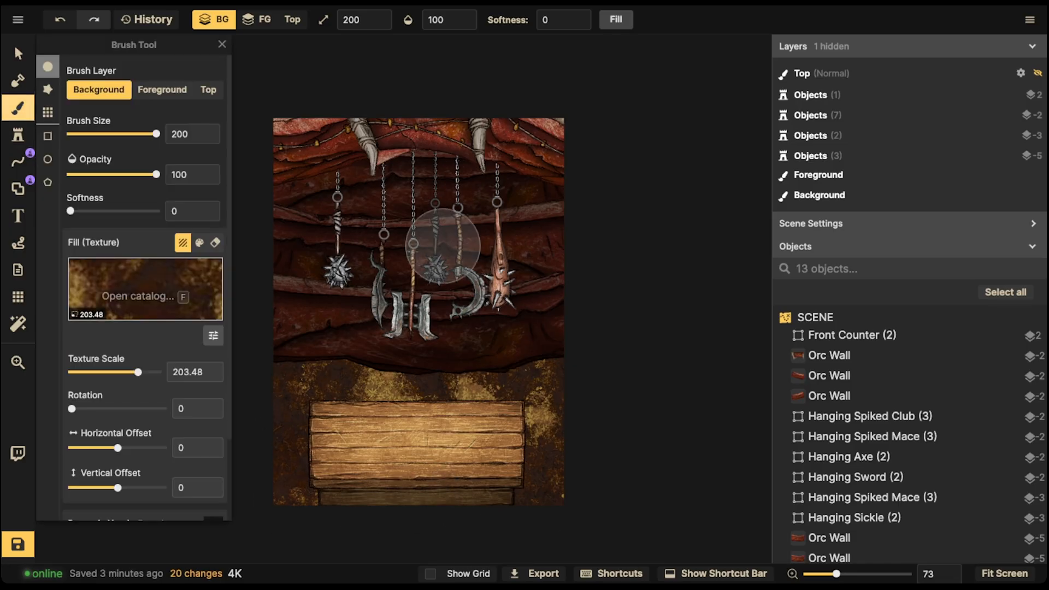
pyautogui.click(134, 290)
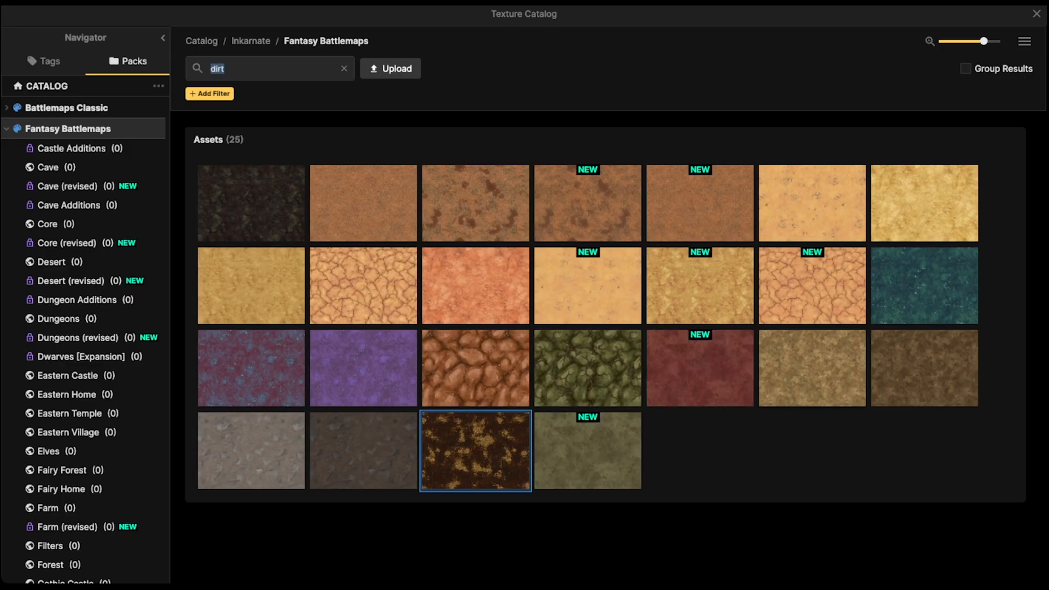
pyautogui.press('BackSpace')
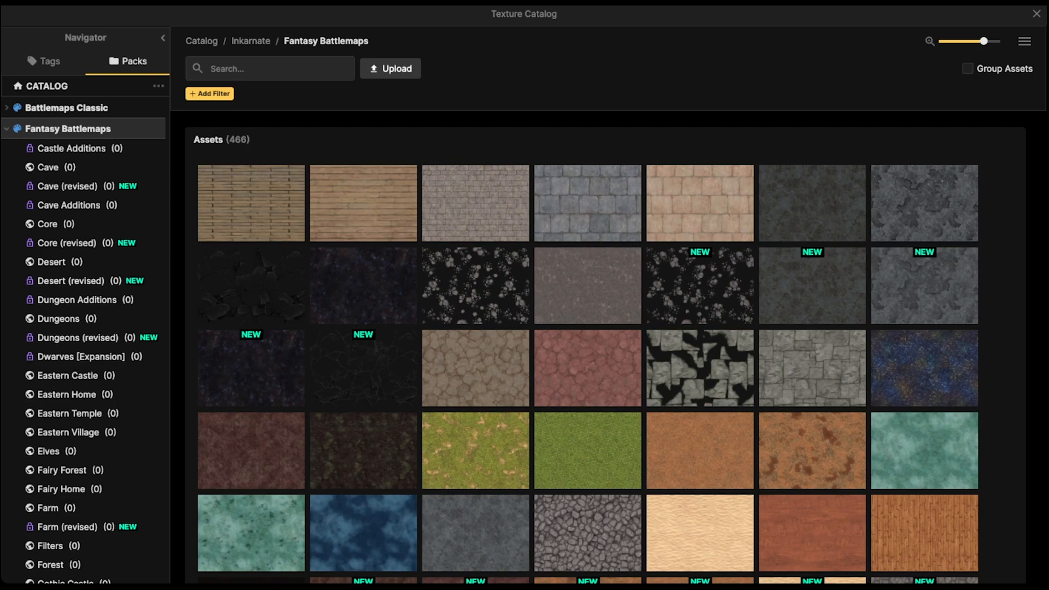
pyautogui.write('dr')
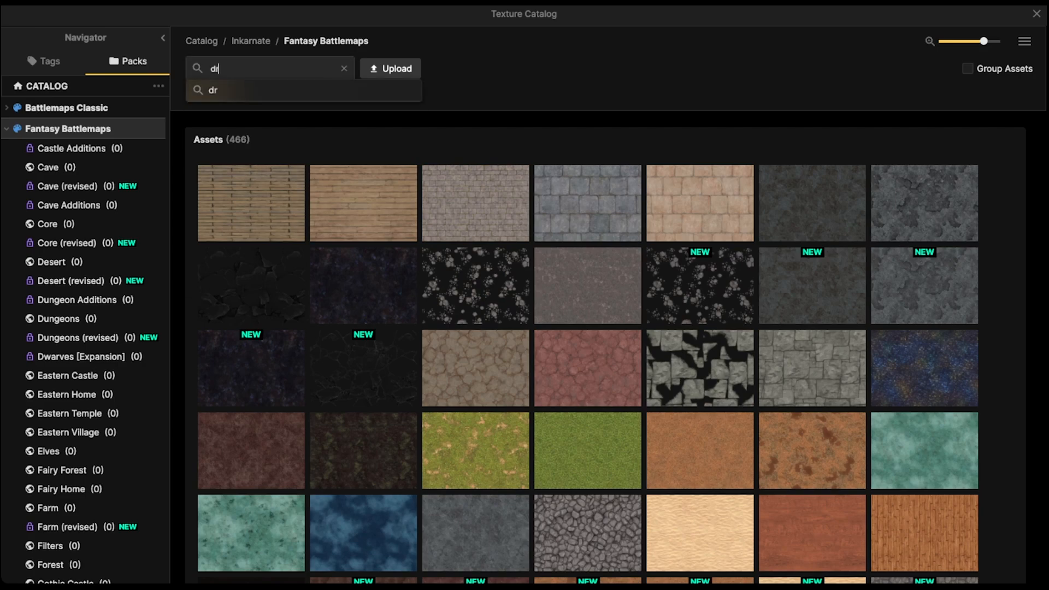
pyautogui.write('y')
pyautogui.press('Return')
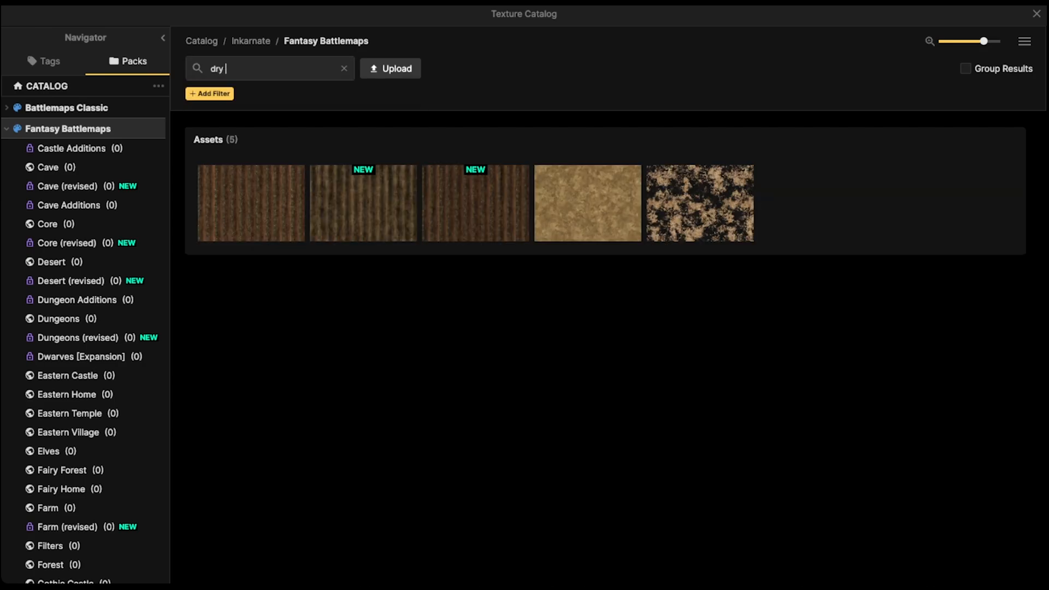
pyautogui.click(702, 199)
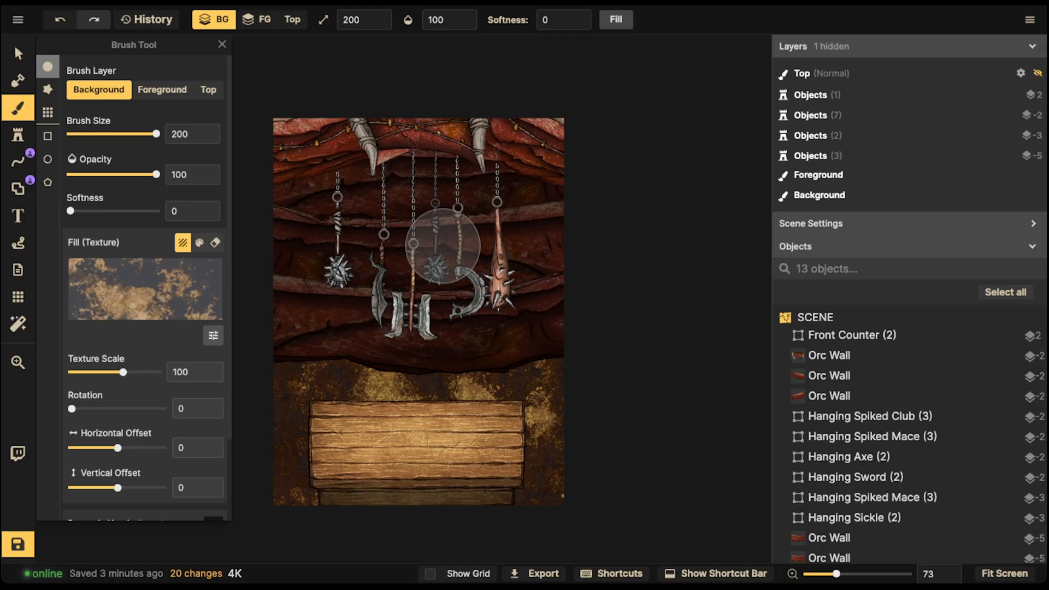
# Set the brush texture's scale to 117.67 and its brightness to 57.
pyautogui.keyDown('alt'); pyautogui.keyDown('shift'); pyautogui.scroll(2, 443, 246); pyautogui.keyUp('shift'); pyautogui.keyUp('alt')
pyautogui.keyDown('alt'); pyautogui.keyDown('shift'); pyautogui.scroll(3, 443, 246); pyautogui.keyUp('shift'); pyautogui.keyUp('alt')
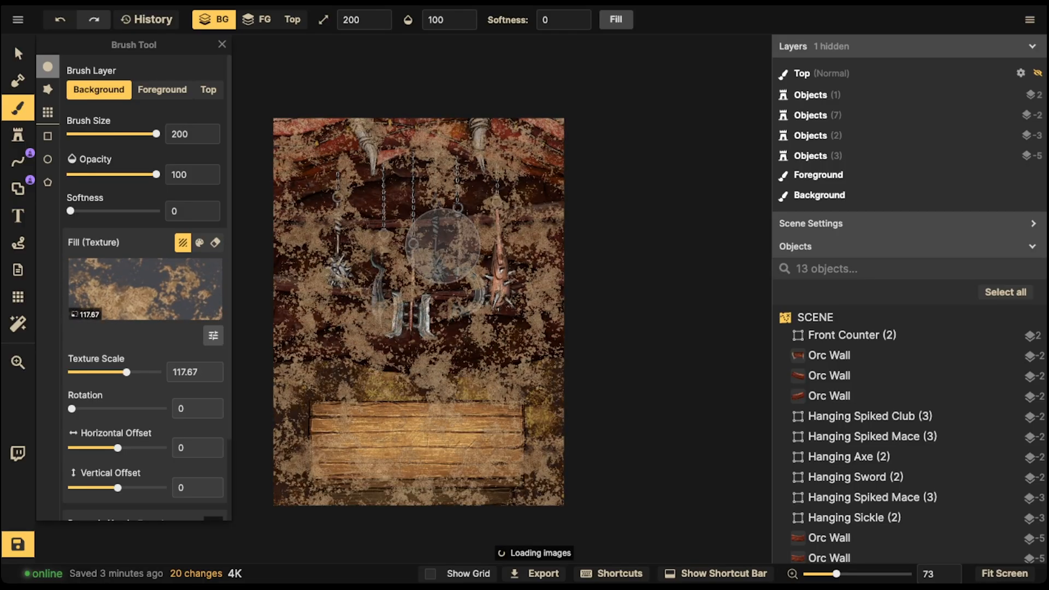
pyautogui.press('c')
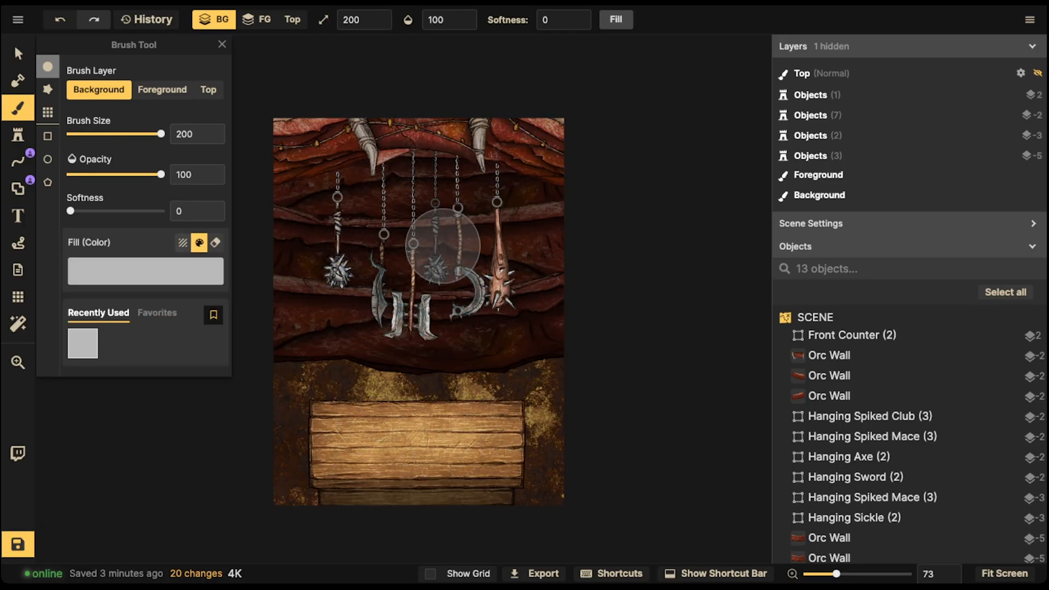
pyautogui.click(183, 242)
pyautogui.click(213, 336)
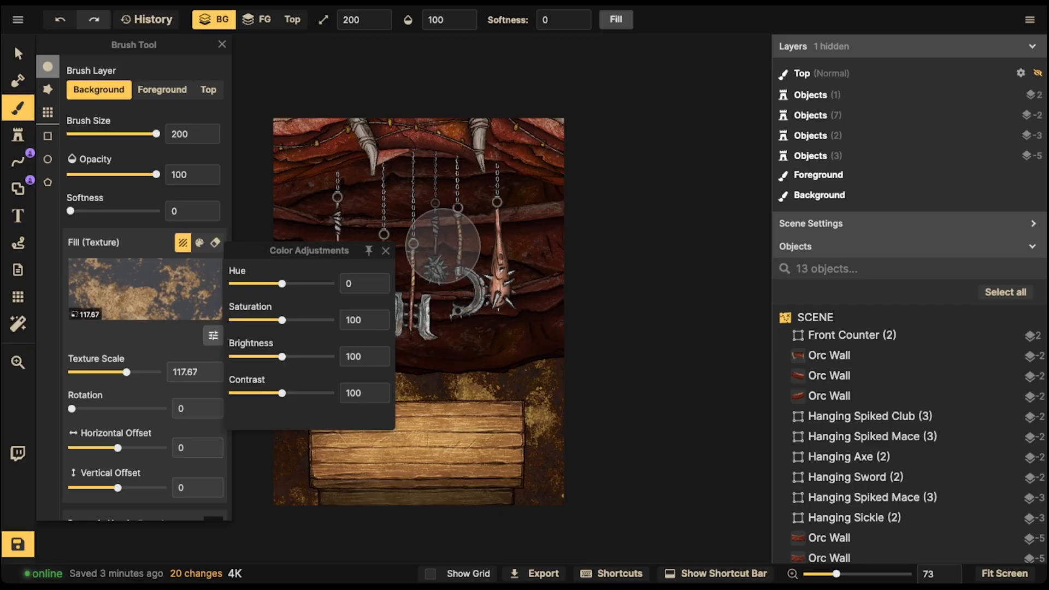
pyautogui.moveTo(282, 357); pyautogui.dragTo(269, 357)
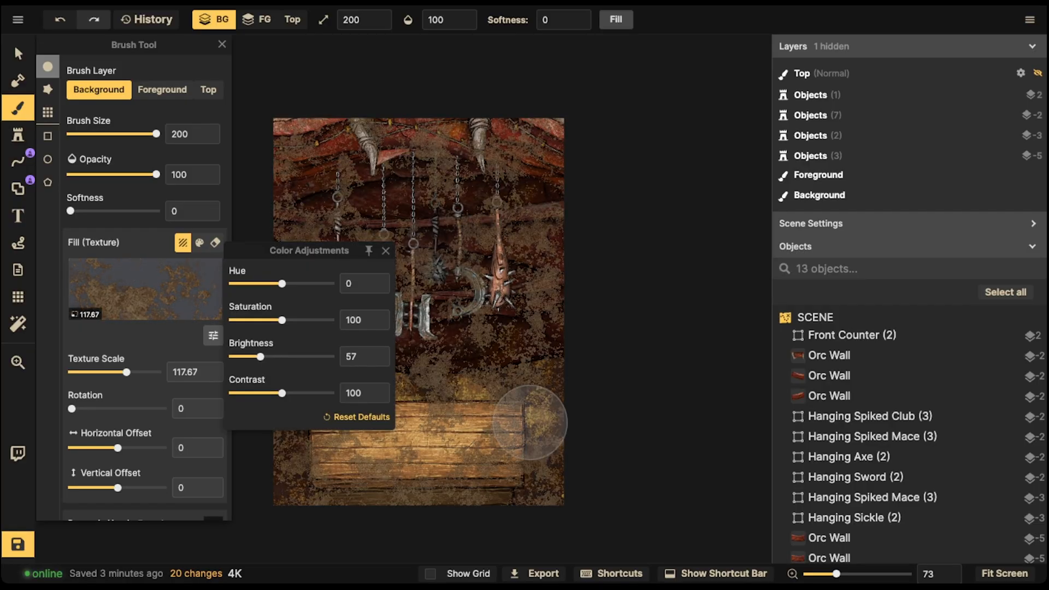
# Try painting the darkened patchy texture over the ground around the counter and undo the strokes.
pyautogui.moveTo(495, 406); pyautogui.dragTo(368, 396)
pyautogui.moveTo(311, 419); pyautogui.dragTo(330, 468)
pyautogui.hotkey('ctrl', 'z')
pyautogui.hotkey('ctrl', 'z')
pyautogui.hotkey('ctrl', 'z')
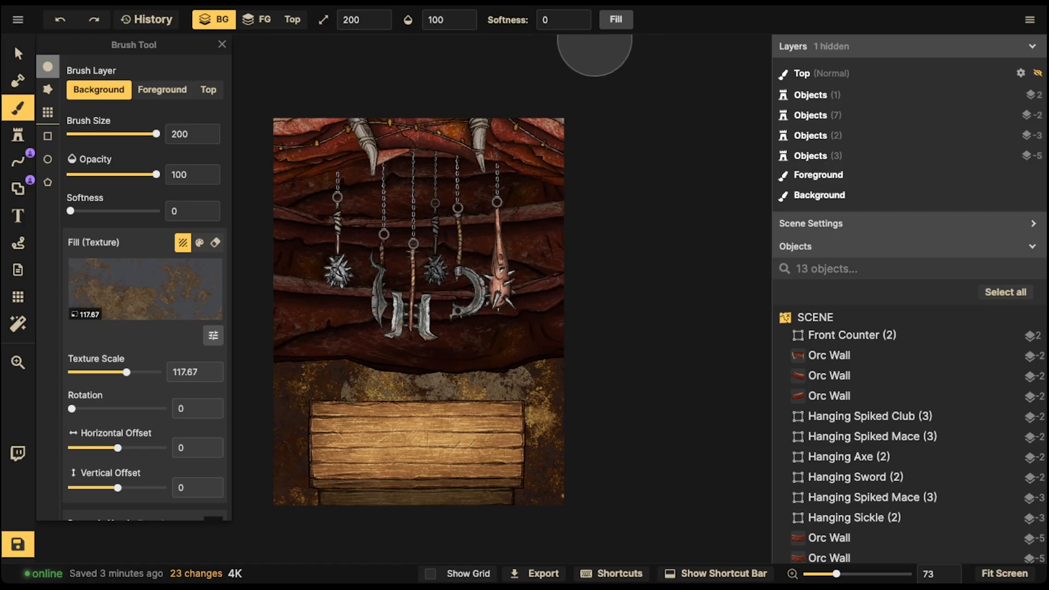
# Undo the last ground strokes and repaint the texture around the counter with brush opacity 51 and softness 1.
pyautogui.hotkey('ctrl', 'z')
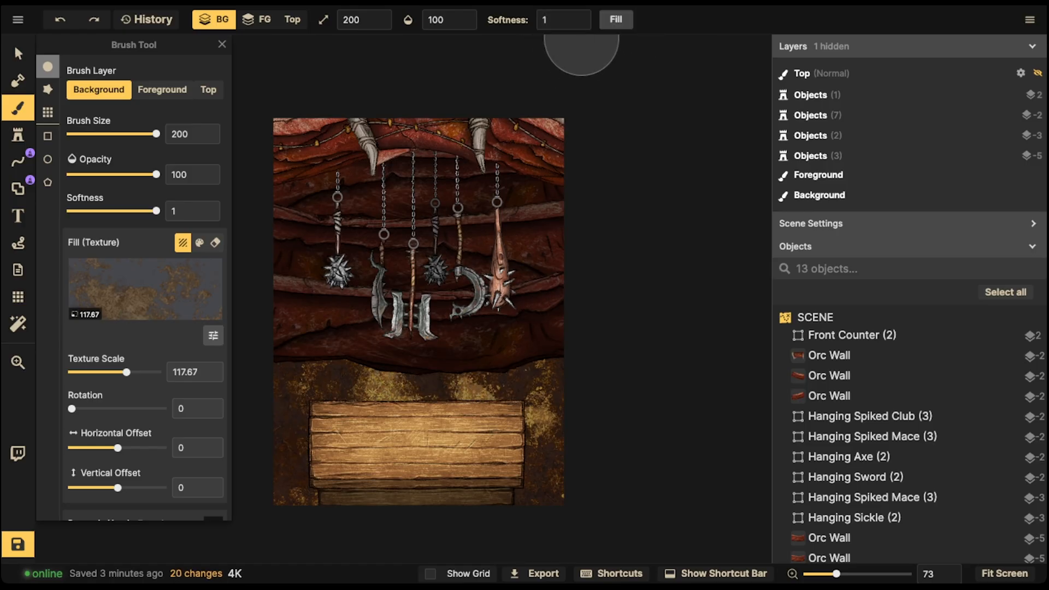
pyautogui.click(446, 20)
pyautogui.click(441, 66)
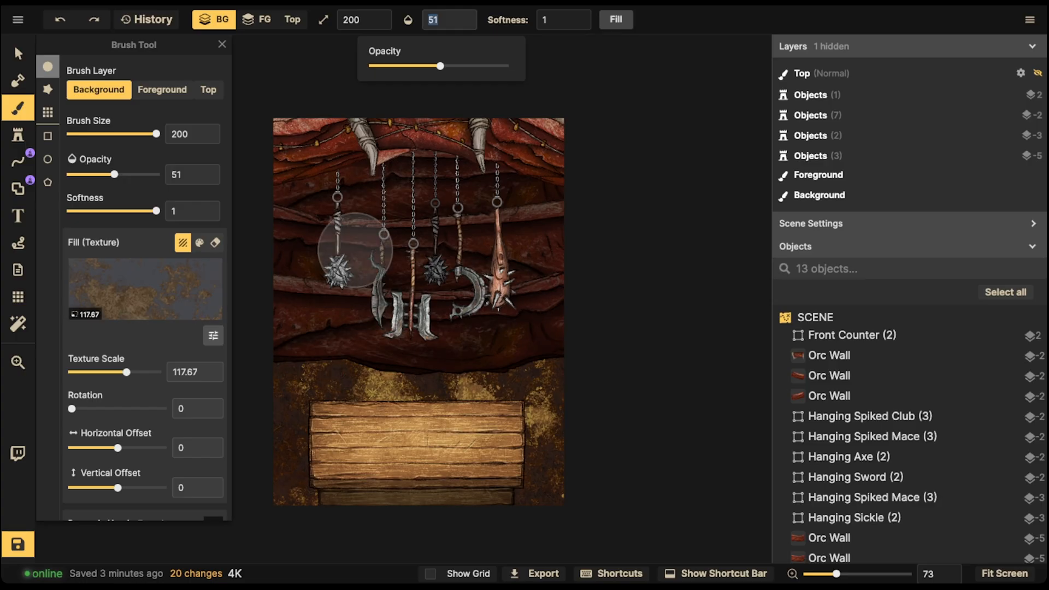
pyautogui.moveTo(348, 368)
pyautogui.mouseDown()
pyautogui.moveTo(335, 376)
pyautogui.moveTo(366, 400)
pyautogui.moveTo(296, 421)
pyautogui.moveTo(306, 452)
pyautogui.moveTo(490, 404)
pyautogui.moveTo(537, 453)
pyautogui.mouseUp()
pyautogui.click(538, 454)
pyautogui.click(555, 467)
pyautogui.click(538, 471)
pyautogui.click(517, 470)
pyautogui.click(288, 451)
pyautogui.click(306, 471)
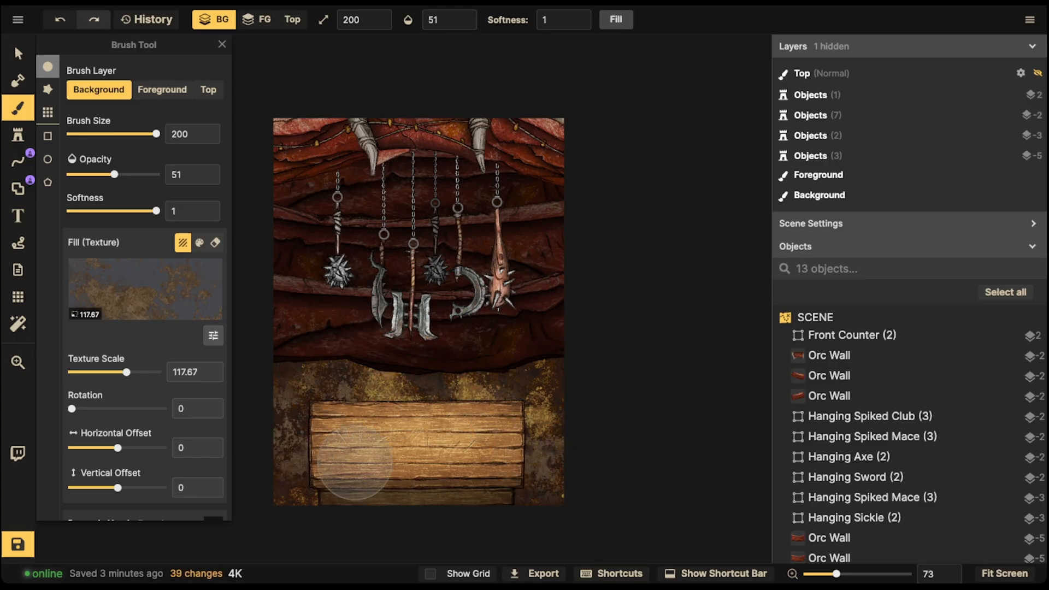
pyautogui.click(354, 481)
pyautogui.click(295, 483)
# Select the Front Counter group and shift it slightly down and to the right.
pyautogui.click(18, 53)
pyautogui.moveTo(407, 450)
pyautogui.mouseDown()
pyautogui.moveTo(453, 459)
pyautogui.moveTo(408, 456)
pyautogui.mouseUp()
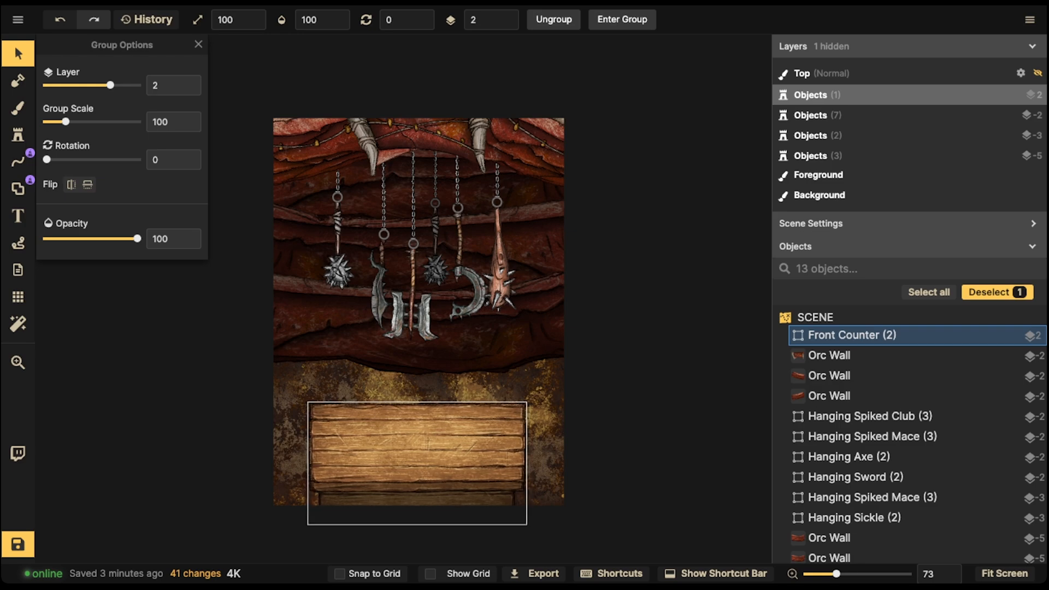
pyautogui.moveTo(408, 455)
pyautogui.mouseDown()
pyautogui.moveTo(438, 455)
pyautogui.moveTo(410, 456)
pyautogui.mouseUp()
pyautogui.press('Down')
pyautogui.press('Down')
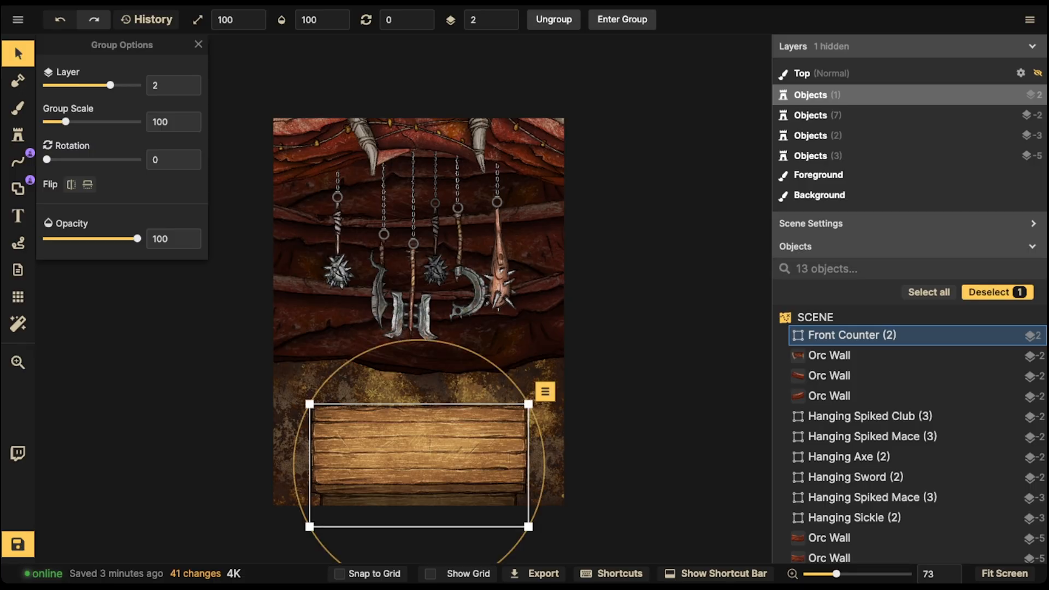
pyautogui.press('Down')
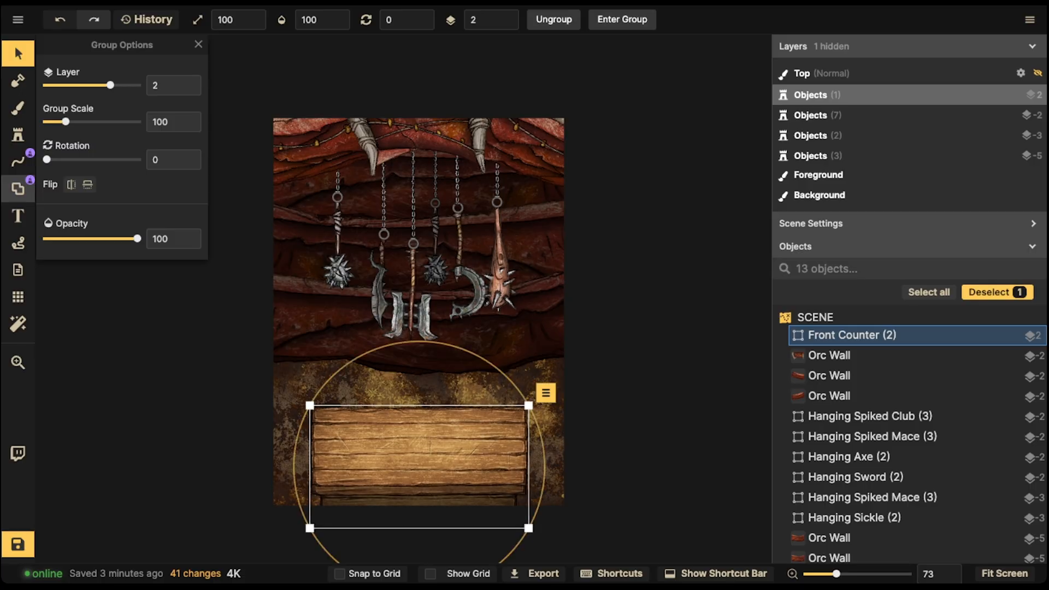
# Stamp an Orc Axe over the lower left of the tent wall at scale 354 and rotation 317.
pyautogui.click(18, 135)
pyautogui.click(90, 252)
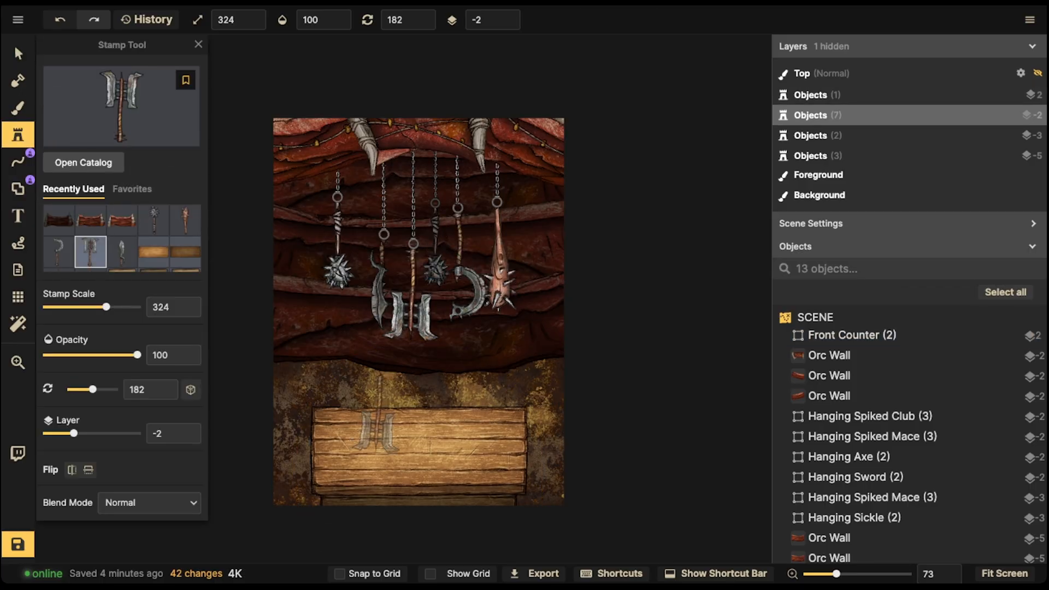
pyautogui.scroll(3, 377, 412)
pyautogui.keyDown('shift'); pyautogui.scroll(2, 372, 430); pyautogui.keyUp('shift')
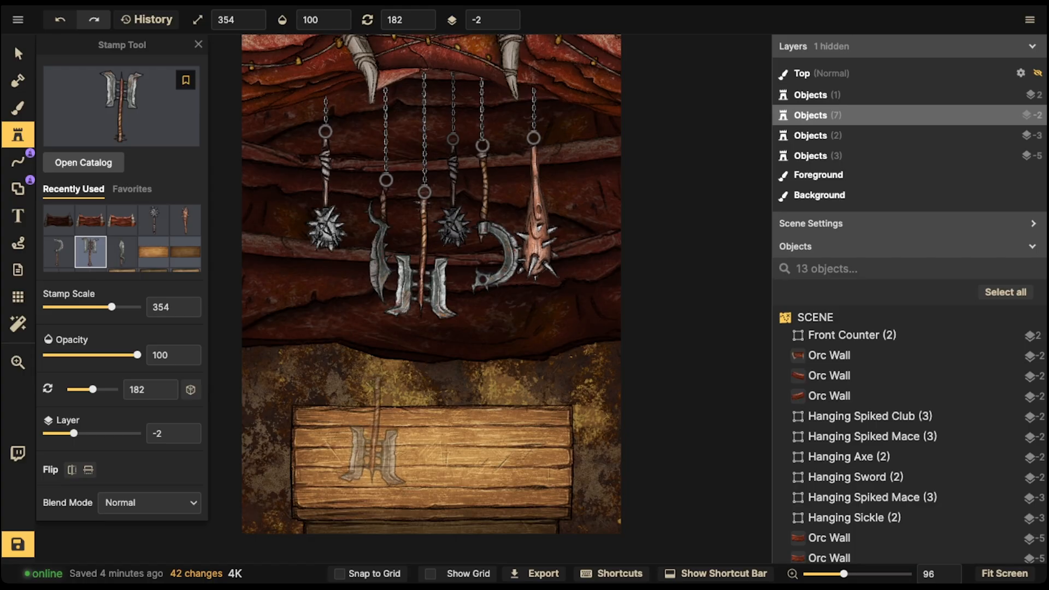
pyautogui.keyDown('alt'); pyautogui.scroll(-15, 375, 431); pyautogui.keyUp('alt')
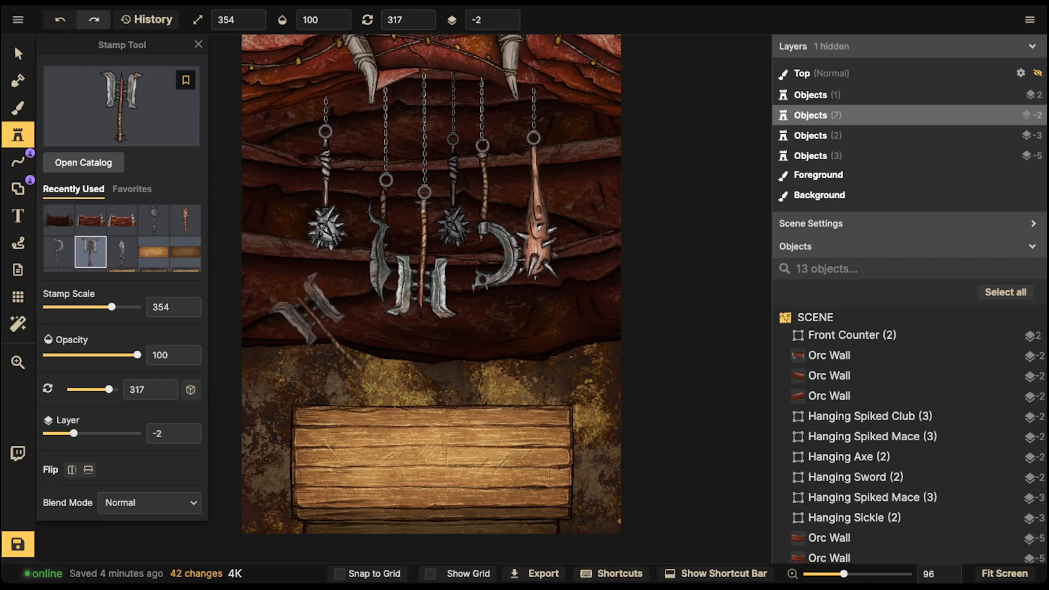
pyautogui.click(325, 327)
pyautogui.click(18, 53)
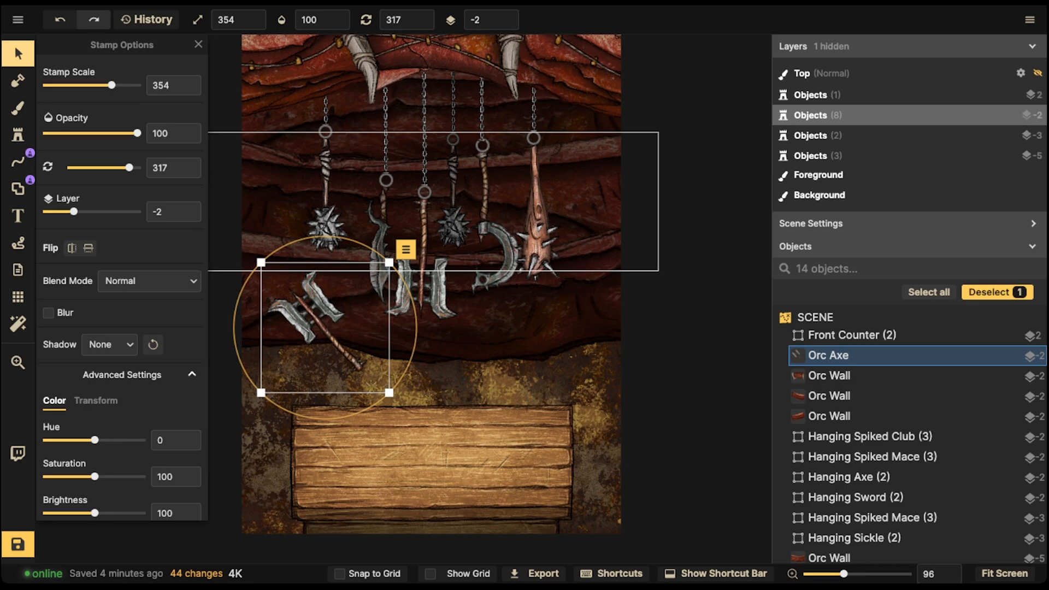
# Search the stamp catalog for "rug" and choose the round red woven rug from Colorful Woven Rugs.
pyautogui.click(18, 135)
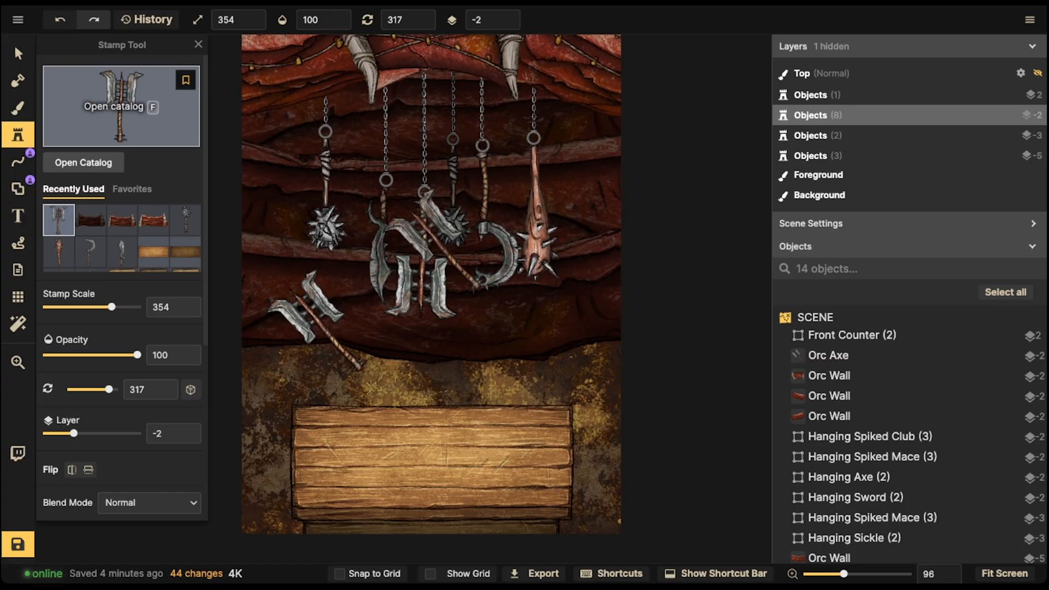
pyautogui.press('f')
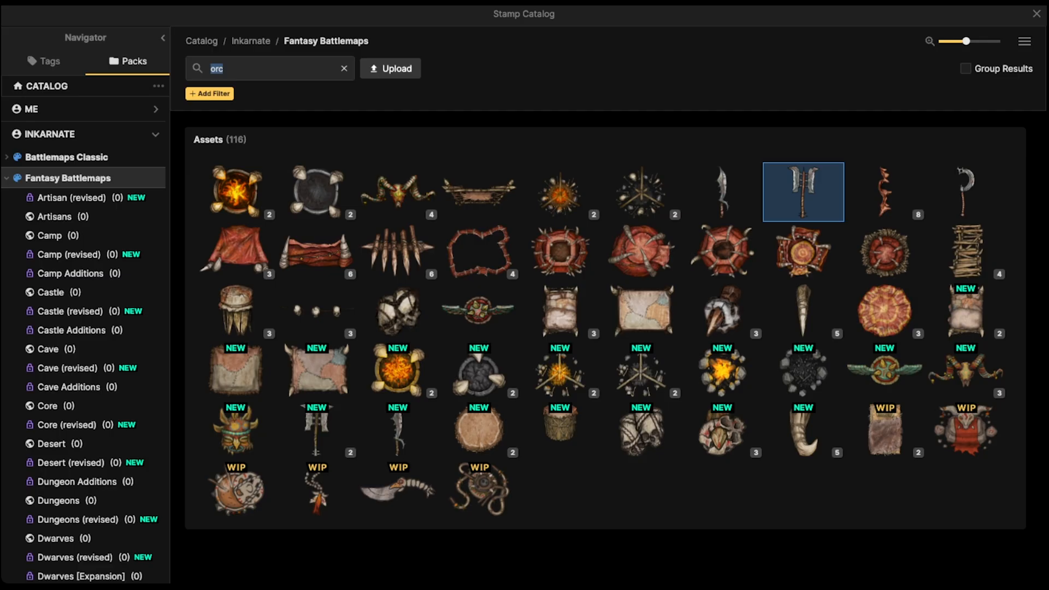
pyautogui.press('BackSpace')
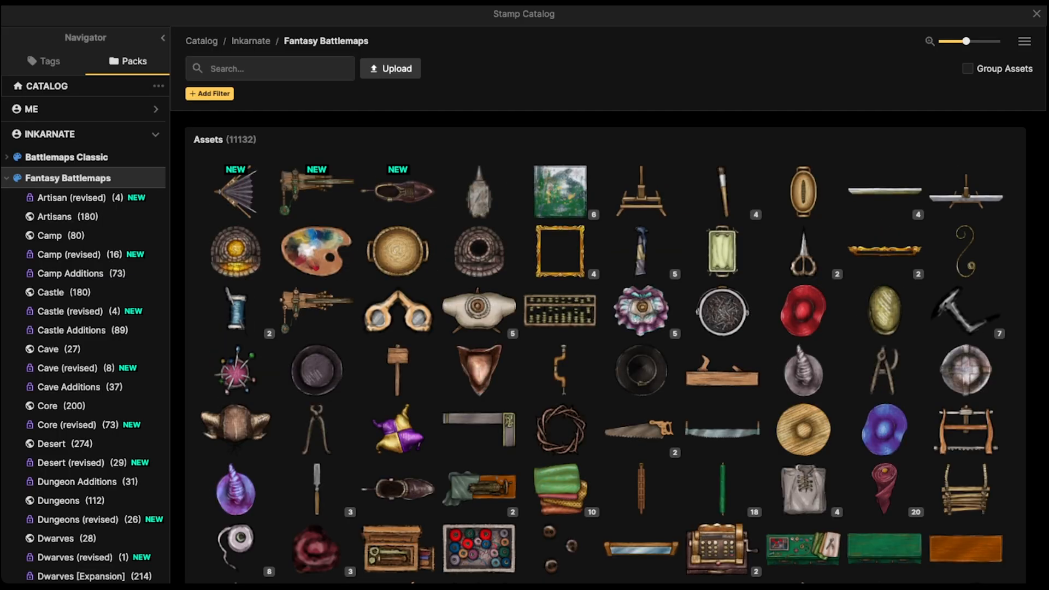
pyautogui.write('rug')
pyautogui.press('Return')
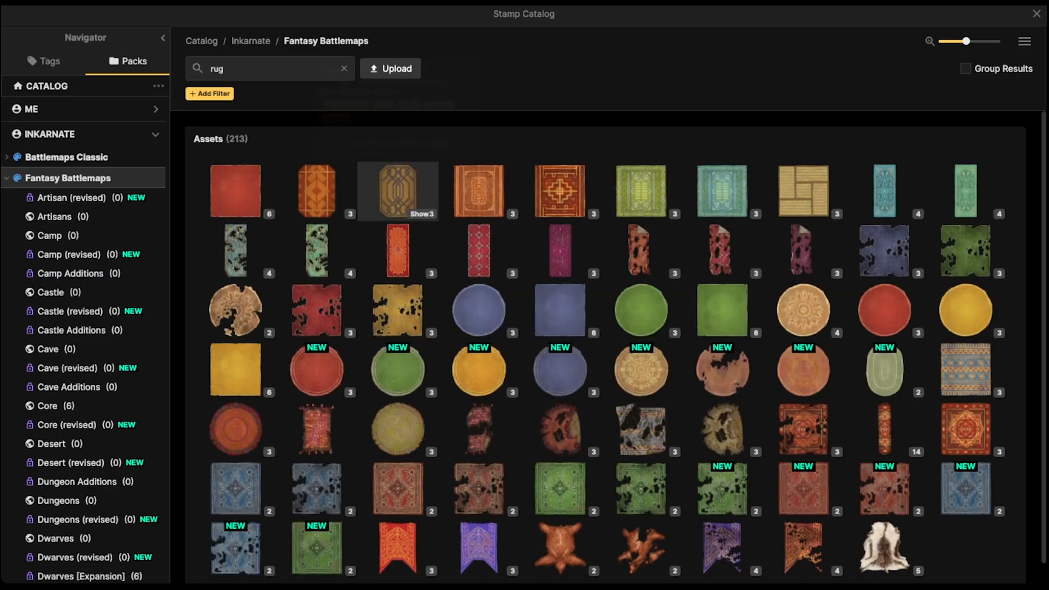
pyautogui.scroll(-1, 362, 216)
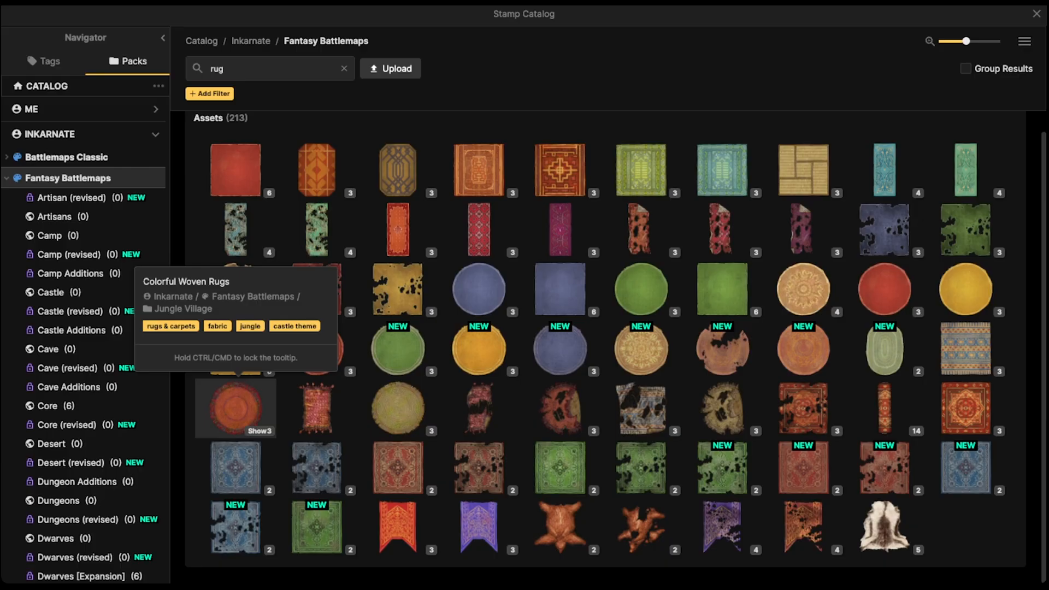
pyautogui.click(236, 408)
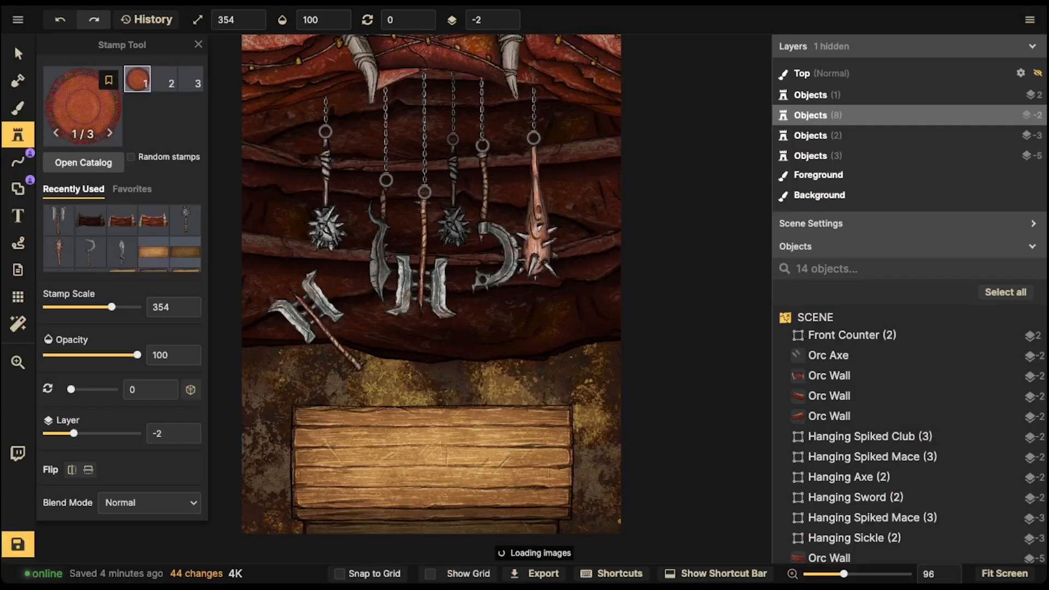
# Place the woven rug over the counter at scale 164 and raise it to layer 3.
pyautogui.scroll(-10, 433, 309)
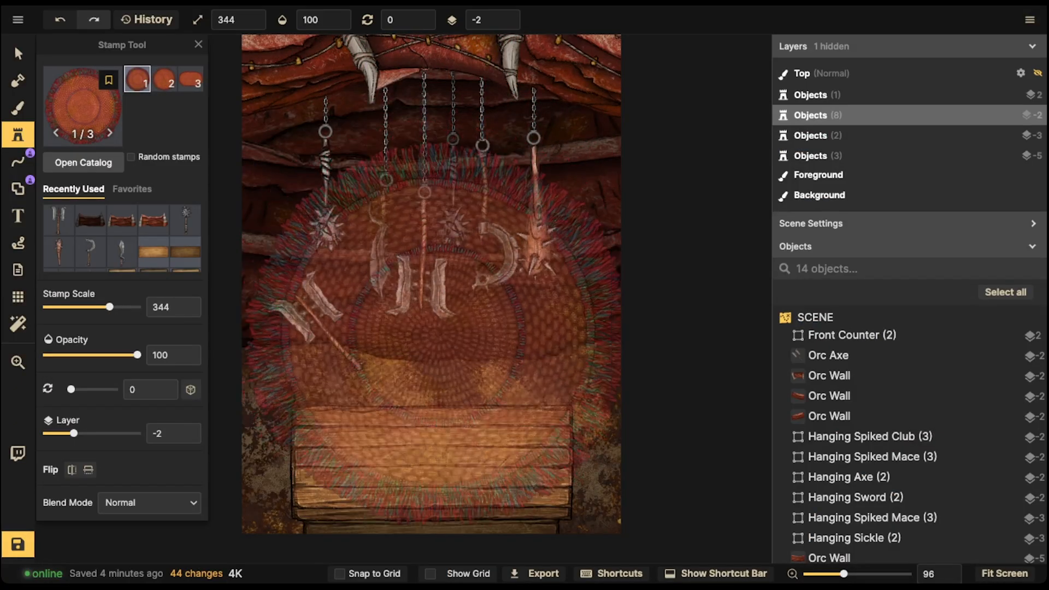
pyautogui.scroll(-2, 434, 437)
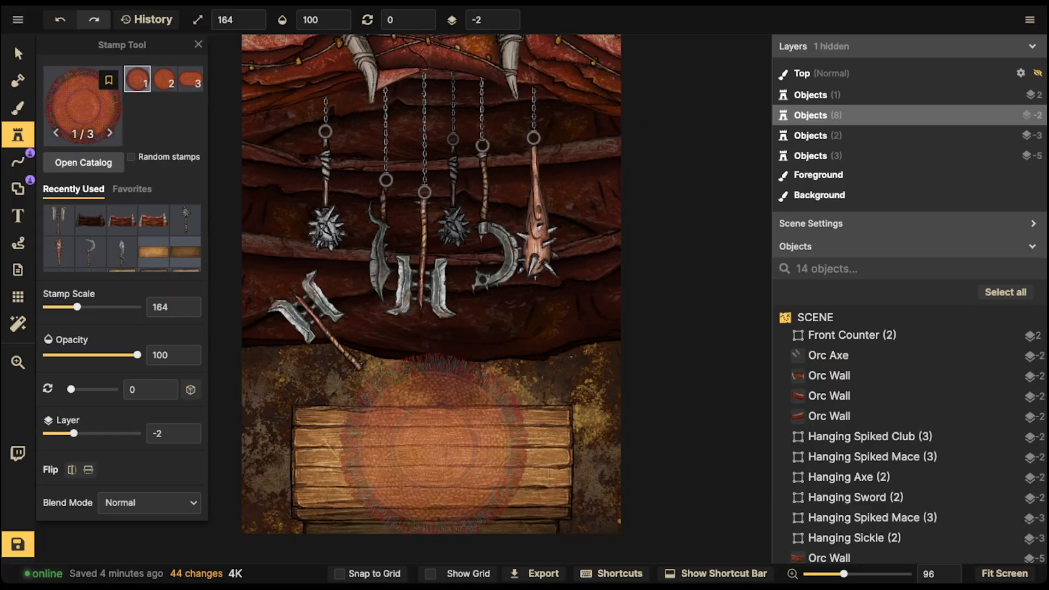
pyautogui.click(433, 448)
pyautogui.click(18, 53)
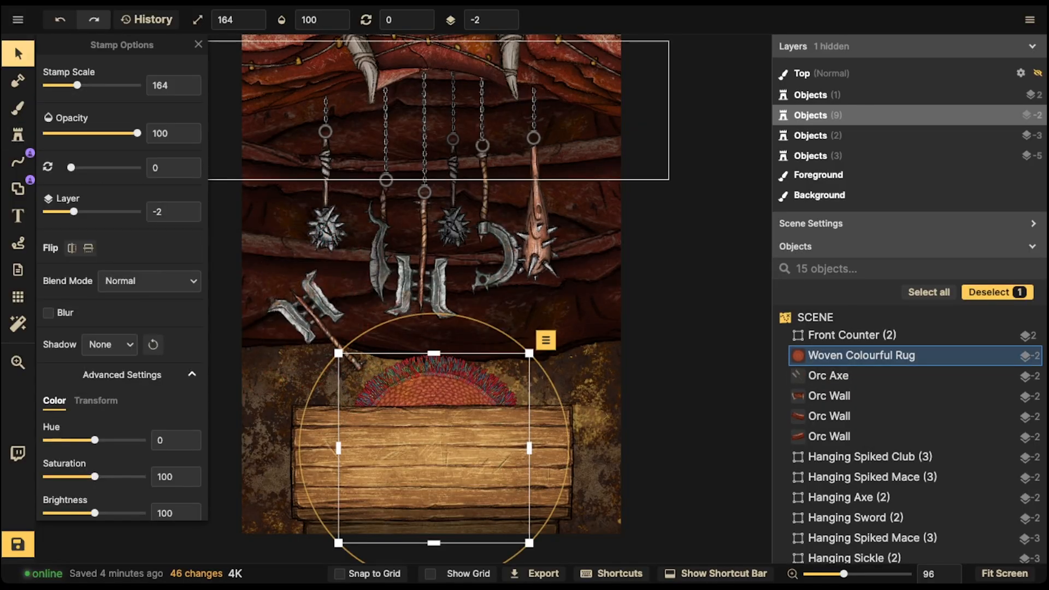
pyautogui.click(506, 15)
pyautogui.click(506, 14)
pyautogui.click(506, 15)
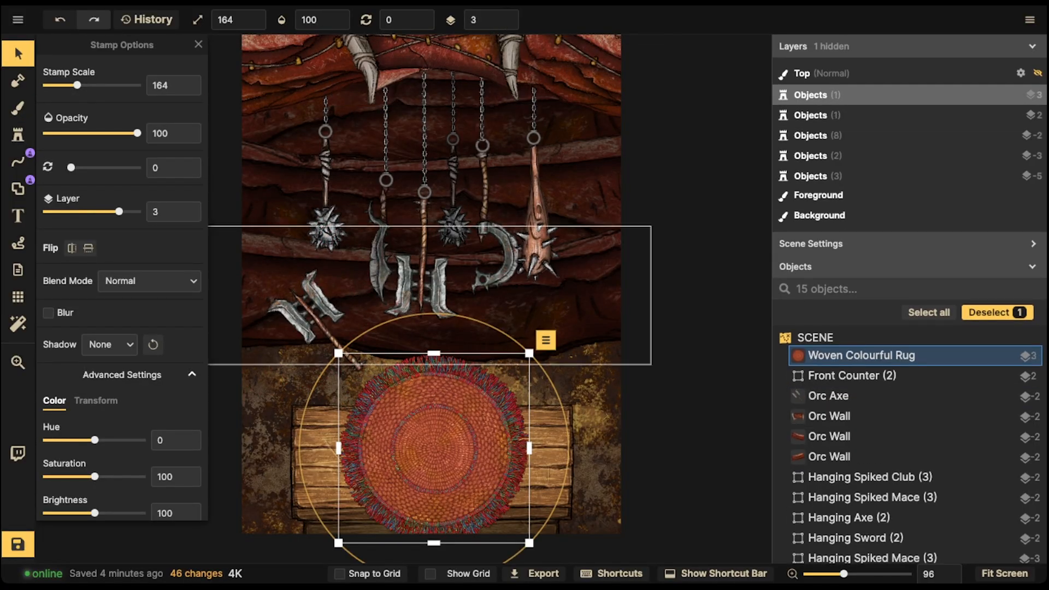
# Centre the rug on the counter, scale it to 114 and stretch it to a width of about 194, keeping rotation 0.
pyautogui.moveTo(437, 432); pyautogui.dragTo(433, 456)
pyautogui.keyDown('shift'); pyautogui.scroll(-10, 445, 460); pyautogui.keyUp('shift')
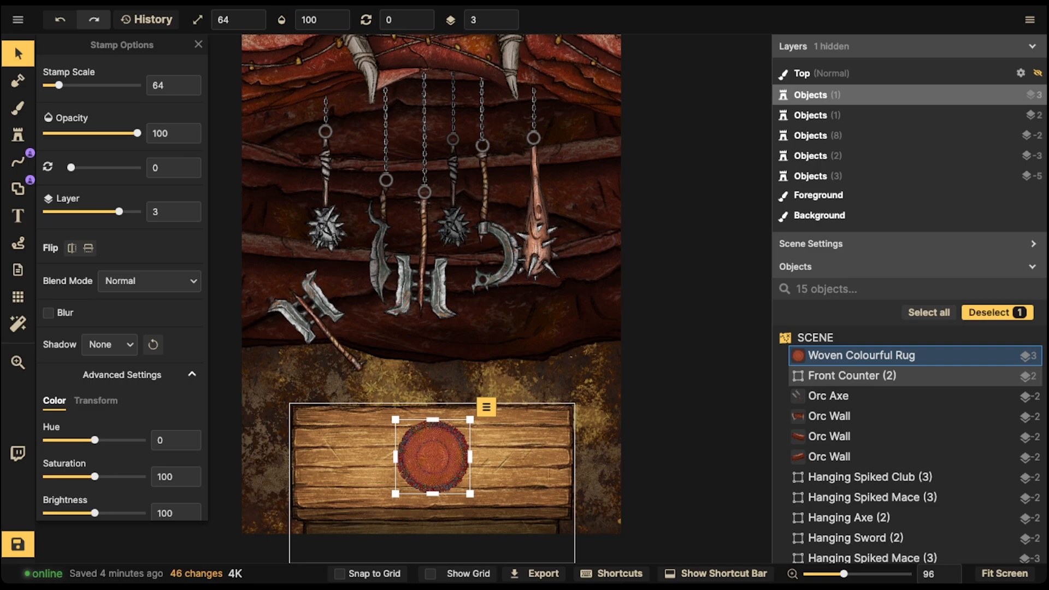
pyautogui.keyDown('shift'); pyautogui.scroll(5, 432, 456); pyautogui.keyUp('shift')
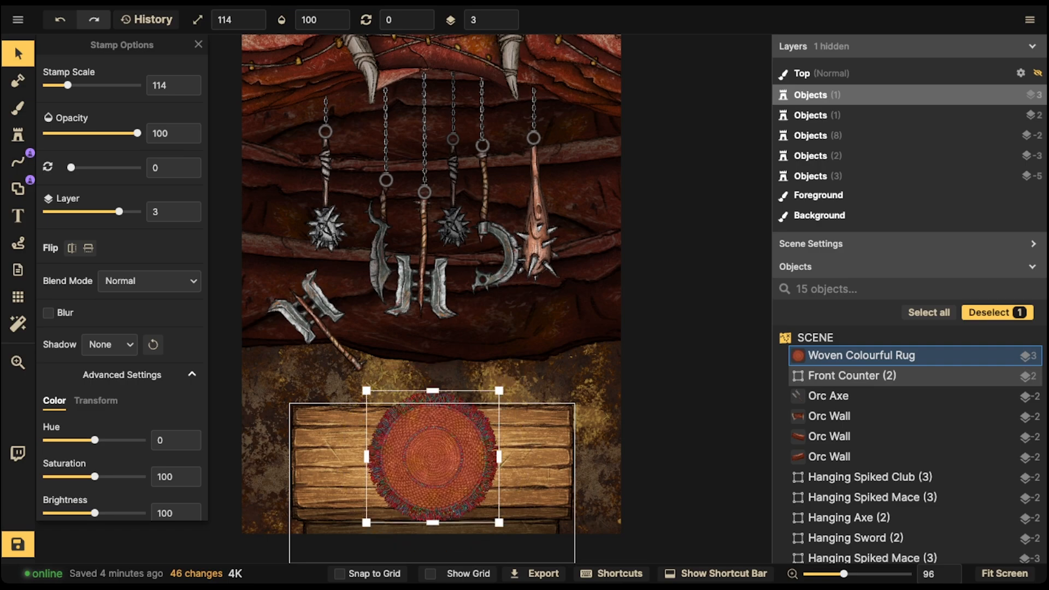
pyautogui.moveTo(366, 456); pyautogui.dragTo(444, 456)
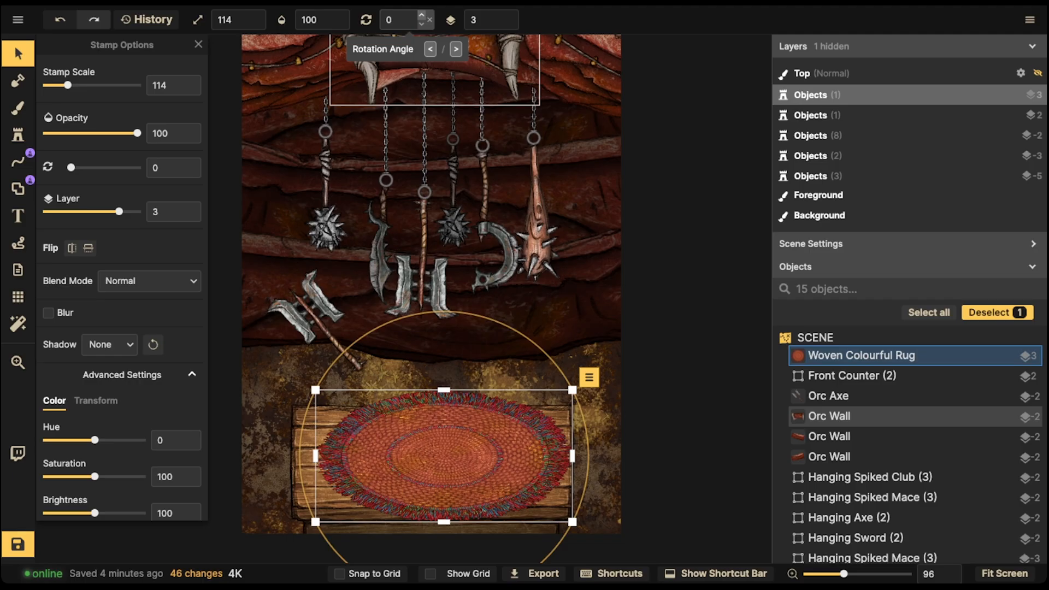
pyautogui.click(421, 16)
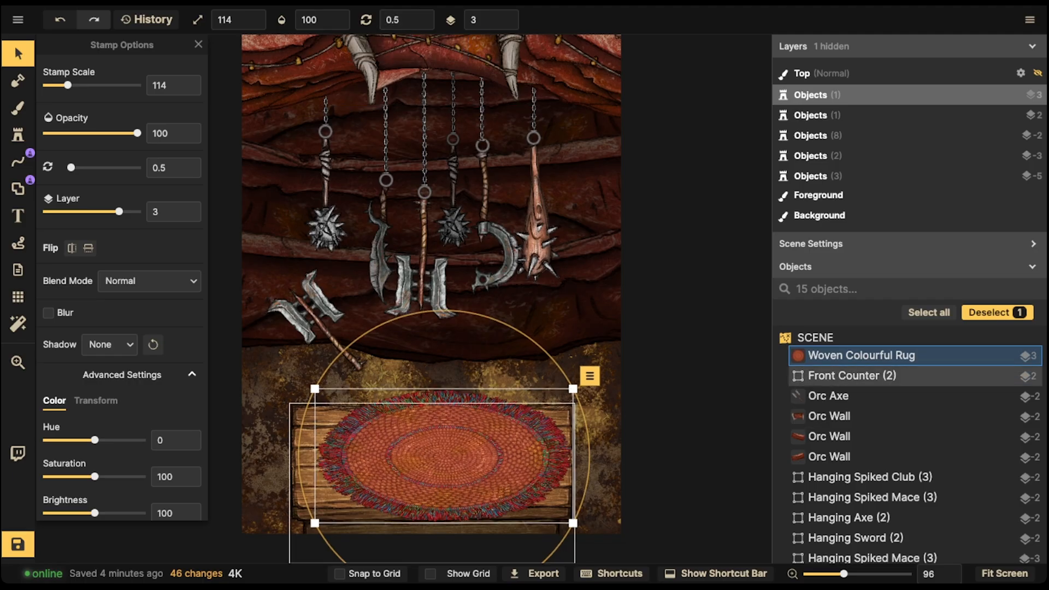
pyautogui.click(422, 25)
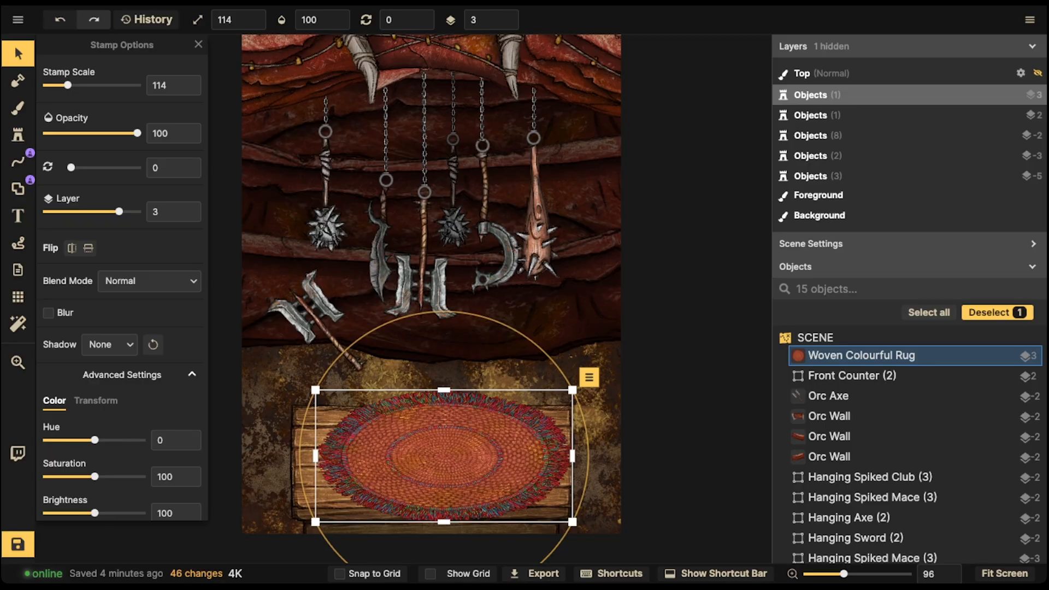
# Flatten the rug into an oval that fits the counter top's depth and centre it on the planks.
pyautogui.moveTo(443, 390); pyautogui.dragTo(443, 438)
pyautogui.moveTo(443, 480); pyautogui.dragTo(429, 454)
pyautogui.click(95, 400)
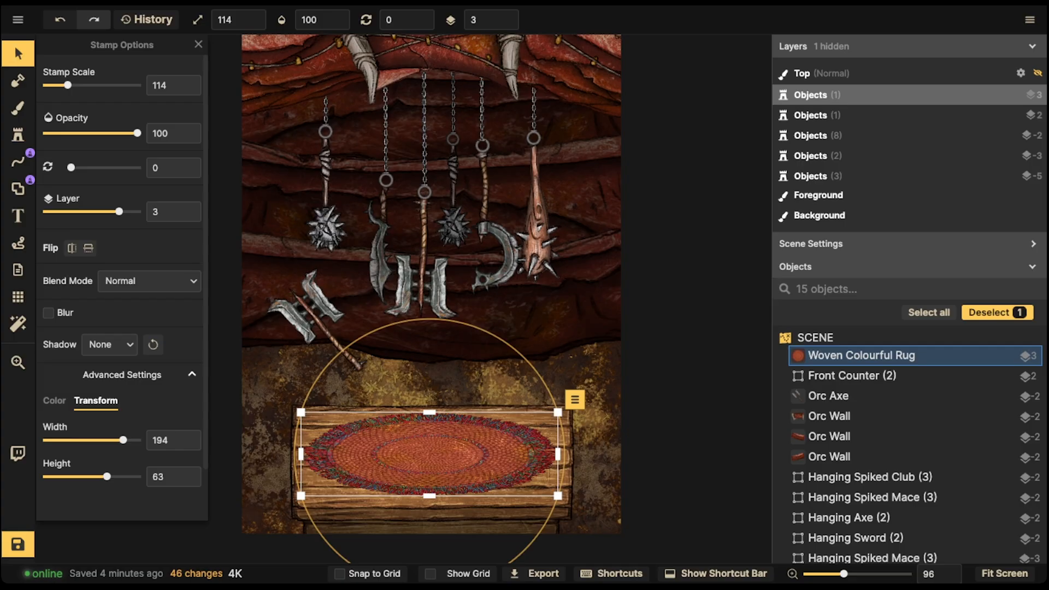
pyautogui.click(122, 375)
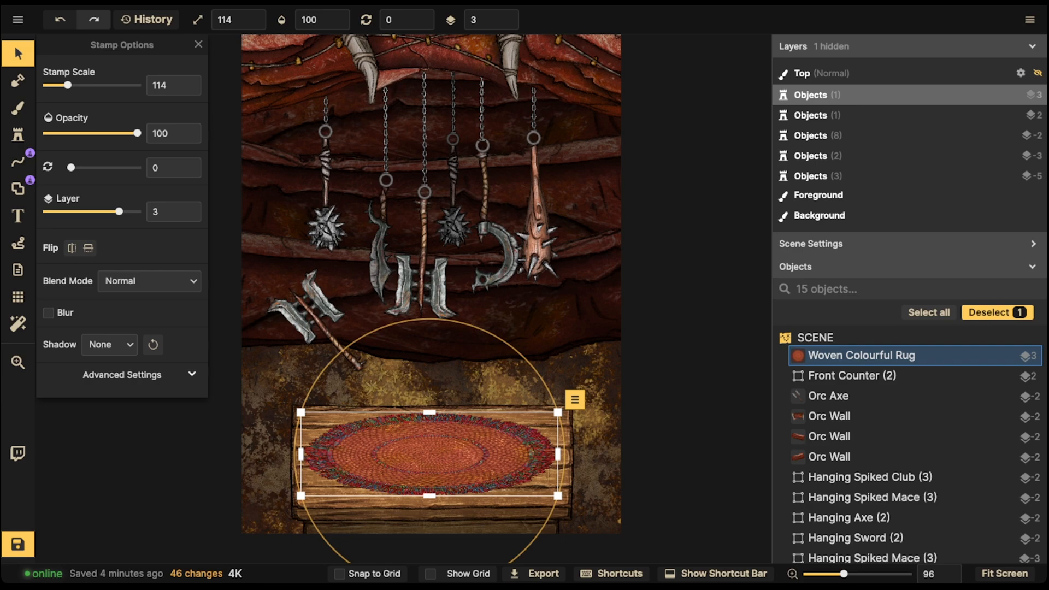
pyautogui.click(122, 375)
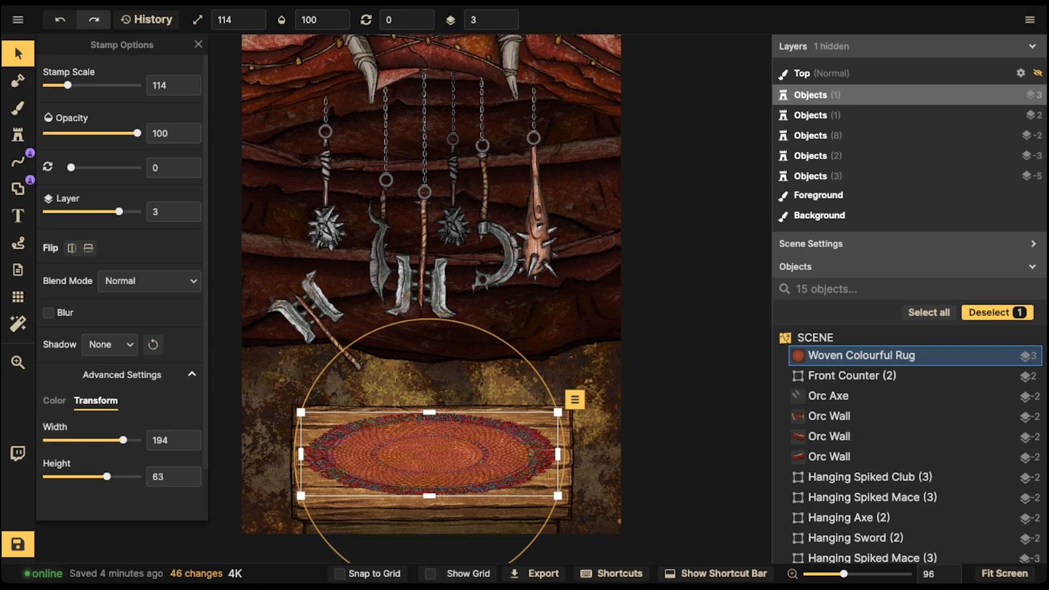
pyautogui.moveTo(429, 454); pyautogui.dragTo(431, 456)
pyautogui.moveTo(431, 497); pyautogui.dragTo(431, 506)
pyautogui.moveTo(431, 460); pyautogui.dragTo(431, 456)
# Set the rug's brightness to 78 and contrast to 110, and rotate it to 358.5 degrees.
pyautogui.click(54, 400)
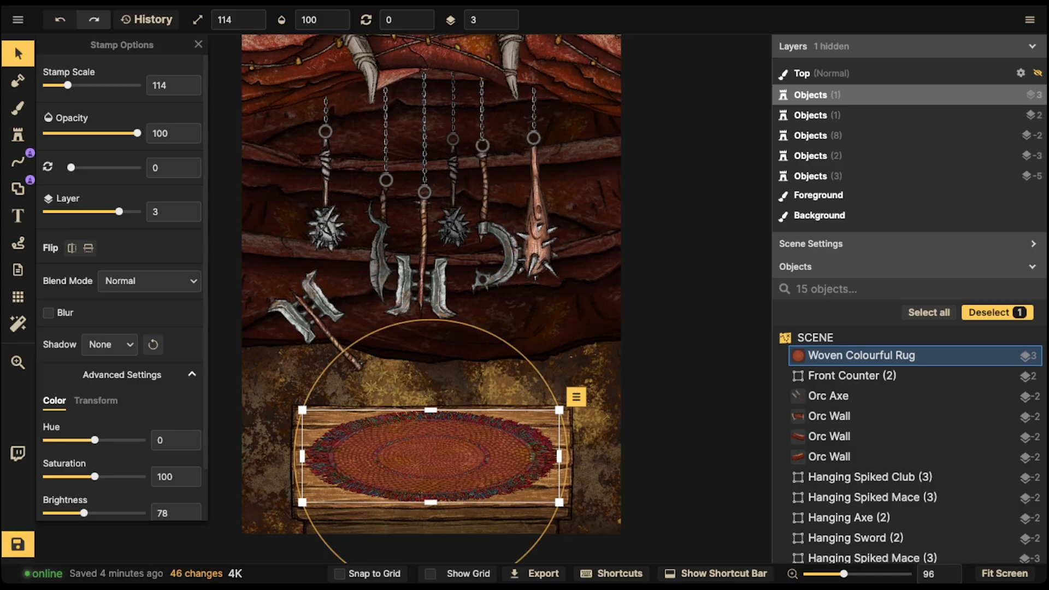
pyautogui.scroll(-1, 122, 273)
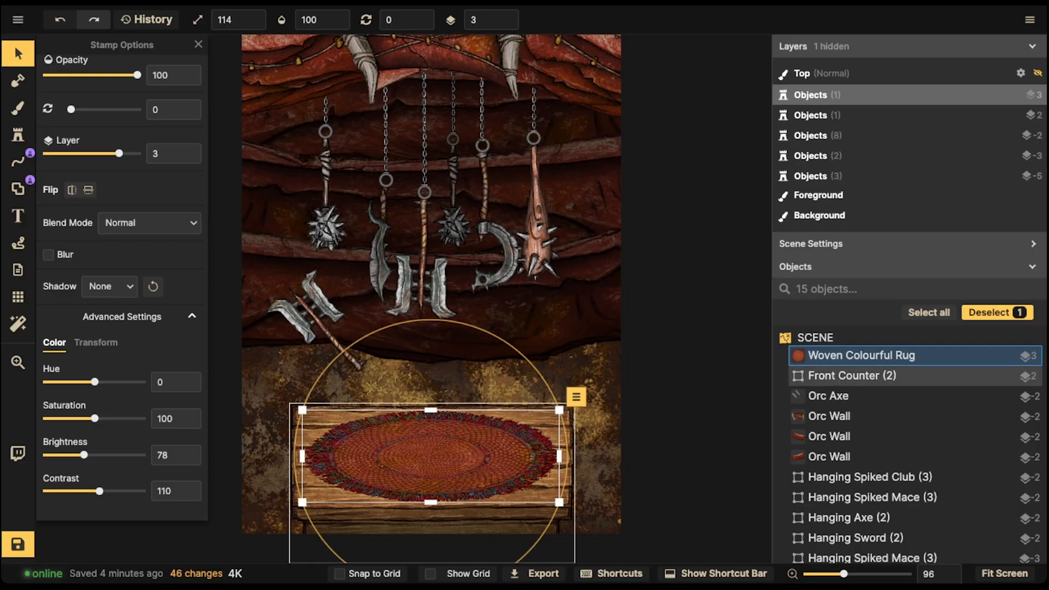
pyautogui.moveTo(567, 456); pyautogui.dragTo(567, 452)
pyautogui.scroll(-2, 320, 337)
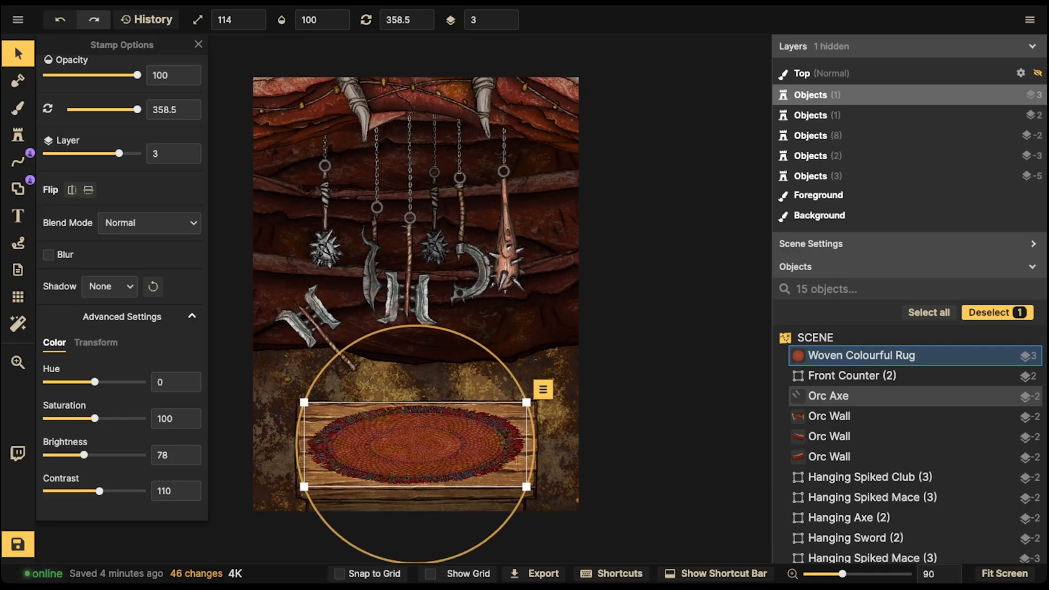
pyautogui.press('Escape')
# Move the loose Orc Axe onto the left side of the rug and raise it to layer 4.
pyautogui.moveTo(319, 337); pyautogui.dragTo(350, 451)
pyautogui.click(505, 16)
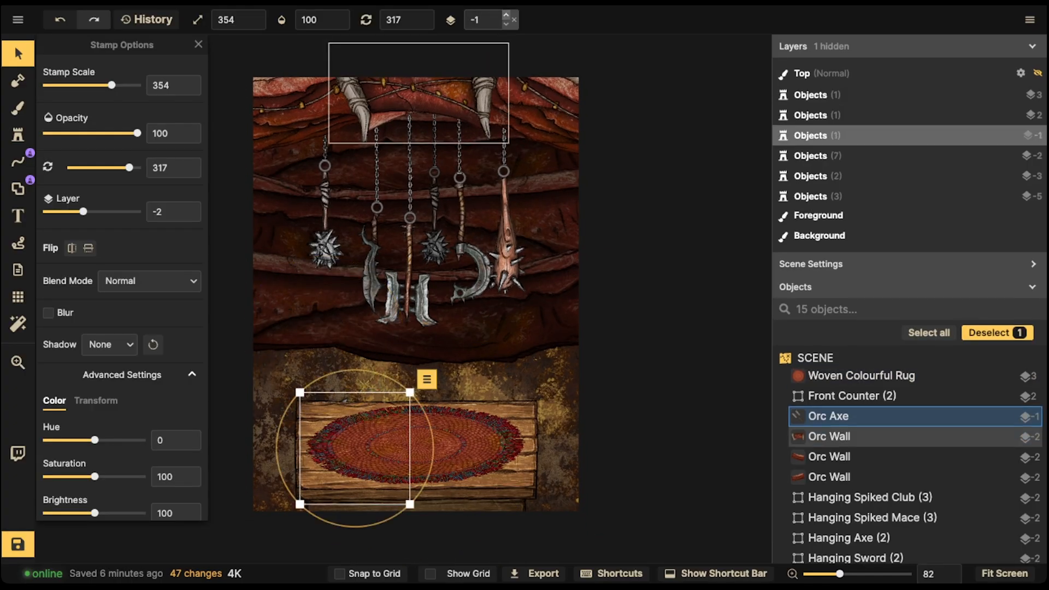
pyautogui.click(505, 15)
pyautogui.click(506, 15)
pyautogui.click(506, 15)
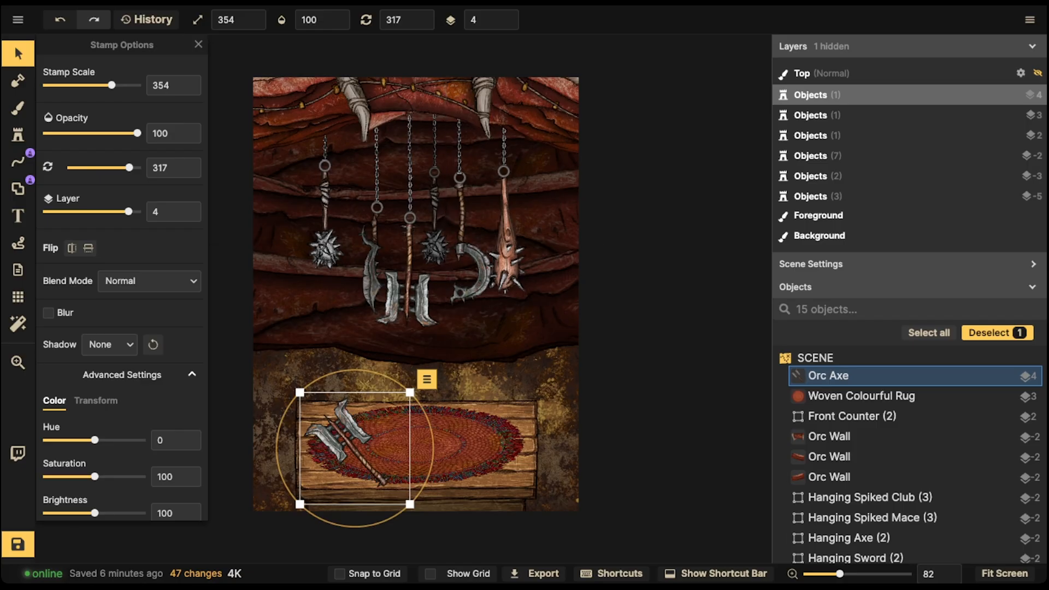
# Rotate the Orc Axe on the counter to 302 degrees and shift it slightly up and left.
pyautogui.keyDown('shift'); pyautogui.scroll(-2, 355, 449); pyautogui.keyUp('shift')
pyautogui.moveTo(355, 448); pyautogui.dragTo(346, 431)
pyautogui.keyDown('shift'); pyautogui.scroll(1, 345, 435); pyautogui.keyUp('shift')
# Search the Fantasy Battlemaps stamps for "weapon" and choose the Dagger stamp for placing.
pyautogui.click(18, 134)
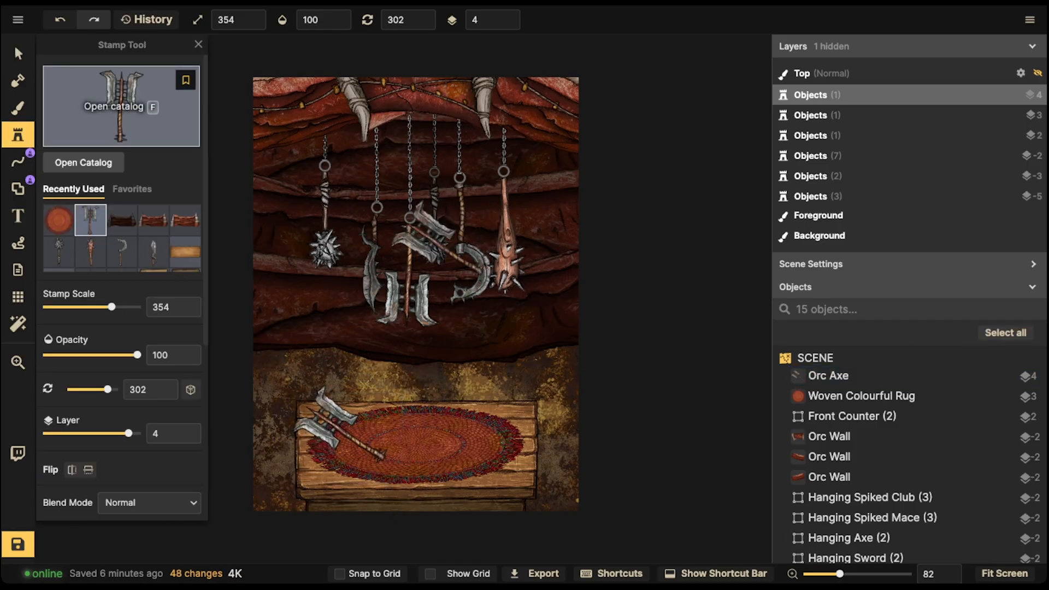
pyautogui.click(117, 106)
pyautogui.write('weapon')
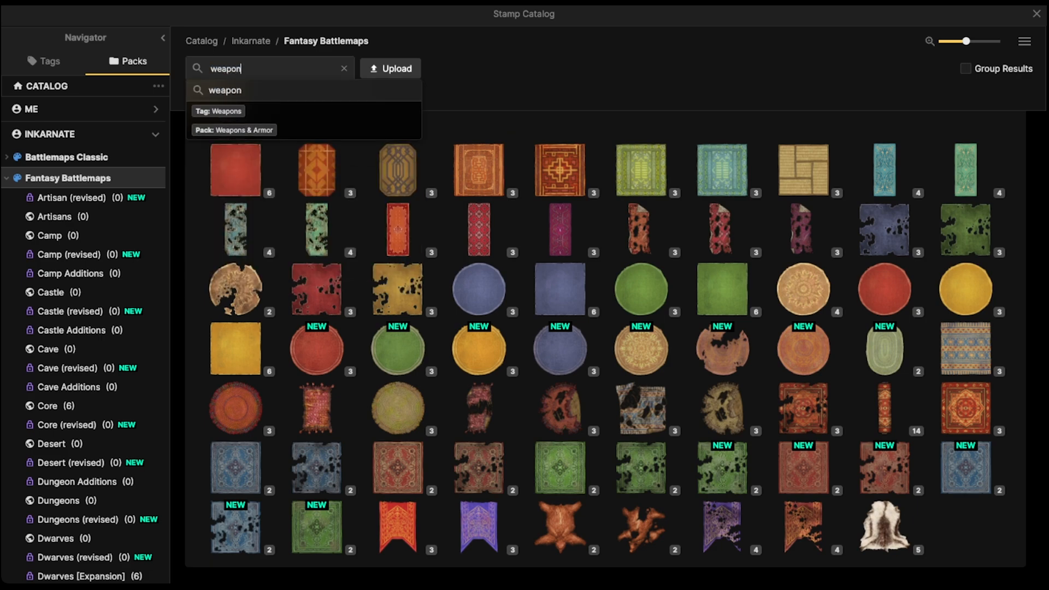
pyautogui.press('Return')
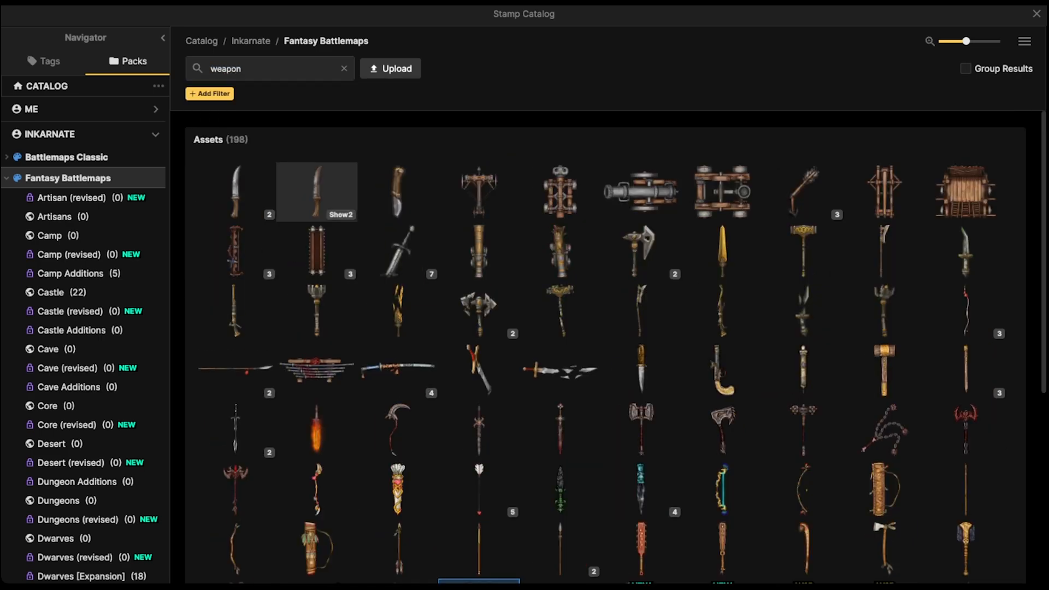
pyautogui.scroll(-3, 397, 386)
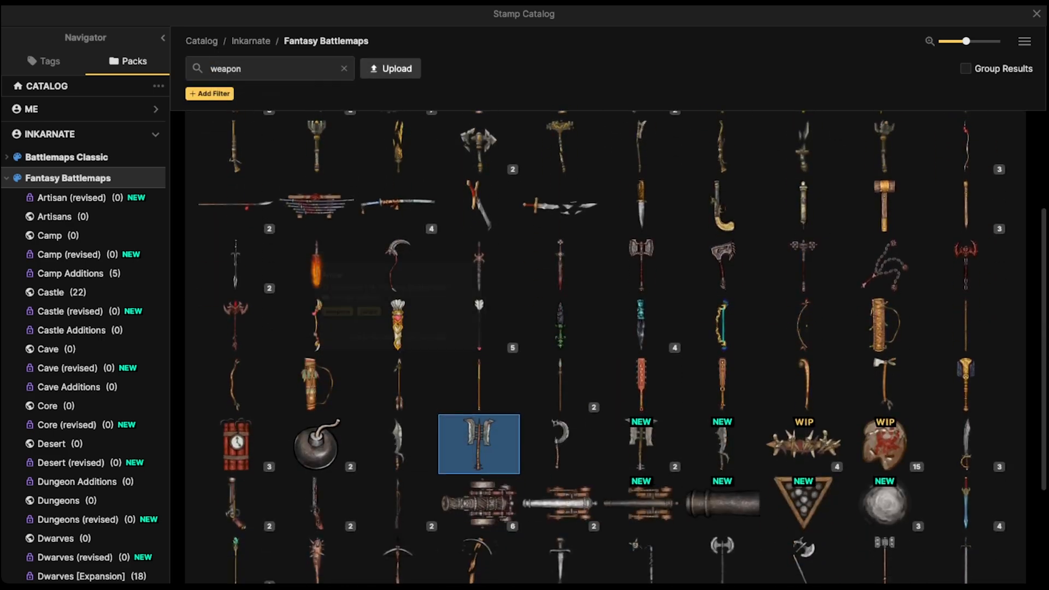
pyautogui.scroll(-3, 560, 404)
pyautogui.click(559, 405)
# Place three daggers fanned out along the rug's right end, rotated 30, 45 and 90 degrees.
pyautogui.scroll(3, 378, 423)
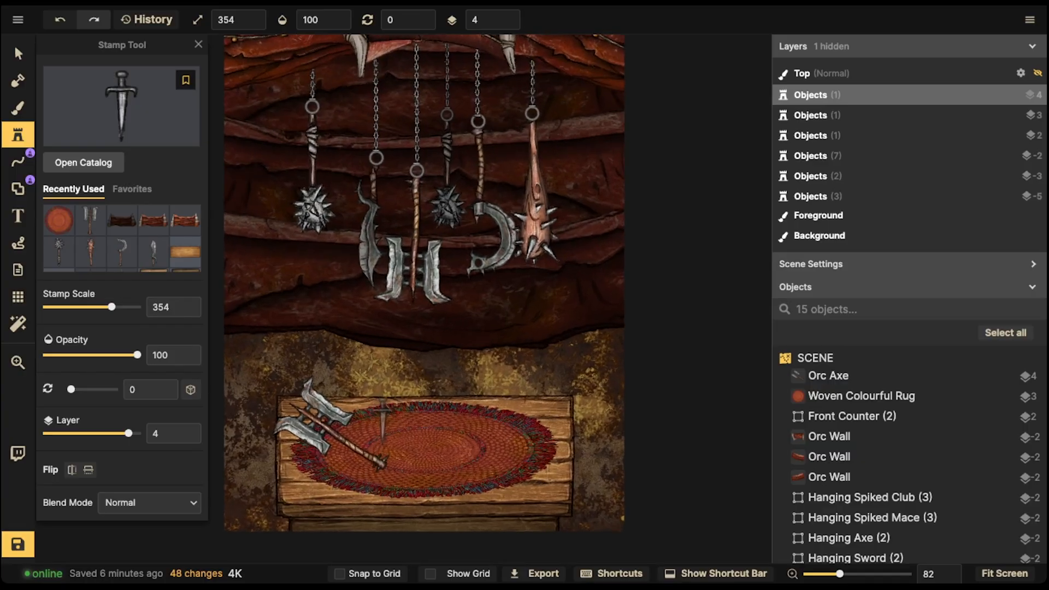
pyautogui.keyDown('alt'); pyautogui.scroll(3, 506, 419); pyautogui.keyUp('alt')
pyautogui.click(515, 418)
pyautogui.keyDown('alt'); pyautogui.scroll(1, 519, 420); pyautogui.keyUp('alt')
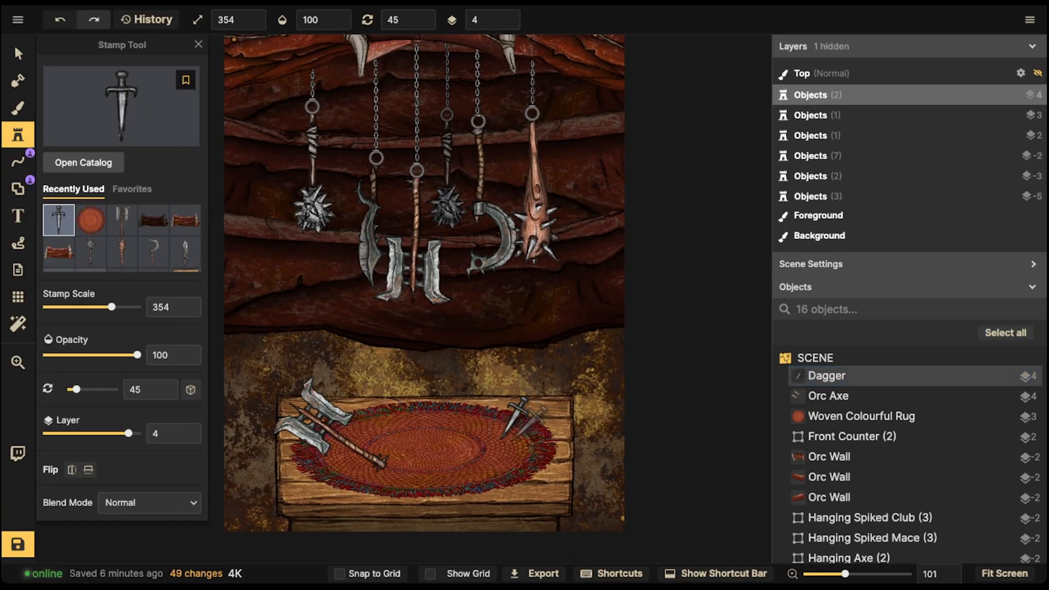
pyautogui.click(531, 421)
pyautogui.keyDown('alt'); pyautogui.scroll(3, 542, 437); pyautogui.keyUp('alt')
pyautogui.click(542, 444)
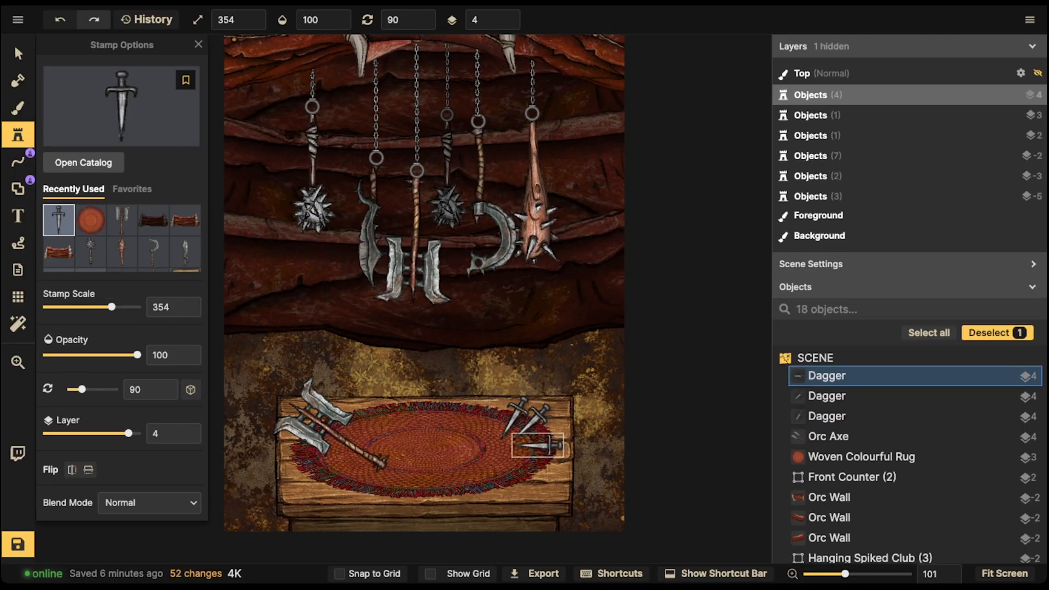
# Place a Morningstar at scale 294 and rotation 75 along the rug's back edge, left of the daggers.
pyautogui.click(122, 114)
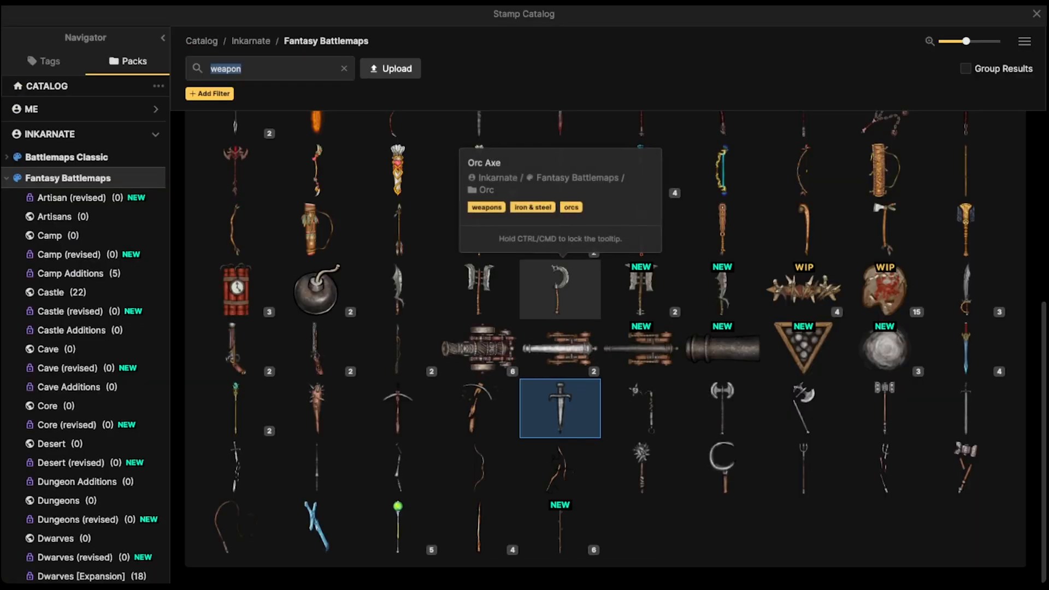
pyautogui.click(640, 467)
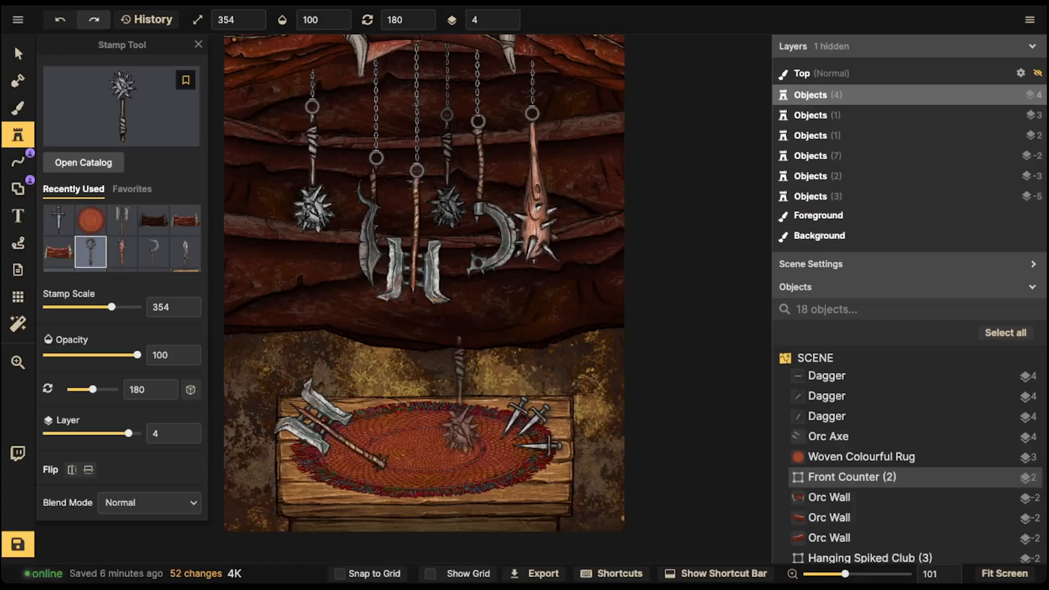
pyautogui.keyDown('alt'); pyautogui.scroll(-7, 467, 459); pyautogui.keyUp('alt')
pyautogui.keyDown('shift'); pyautogui.scroll(-4, 458, 458); pyautogui.keyUp('shift')
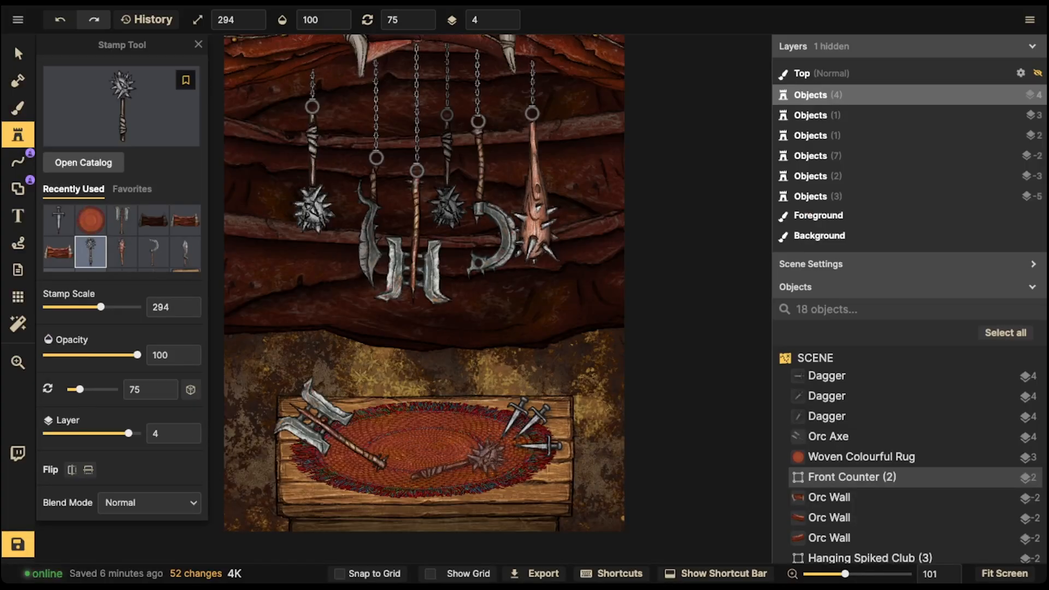
pyautogui.keyDown('alt'); pyautogui.scroll(1, 457, 413); pyautogui.keyUp('alt')
pyautogui.keyDown('alt'); pyautogui.scroll(-1, 456, 408); pyautogui.keyUp('alt')
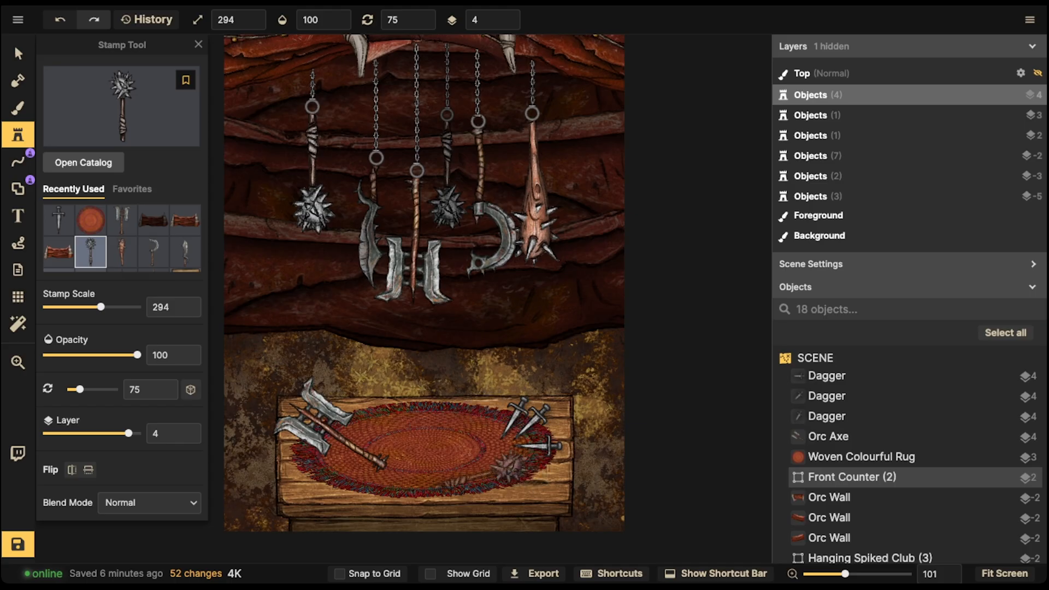
pyautogui.click(447, 411)
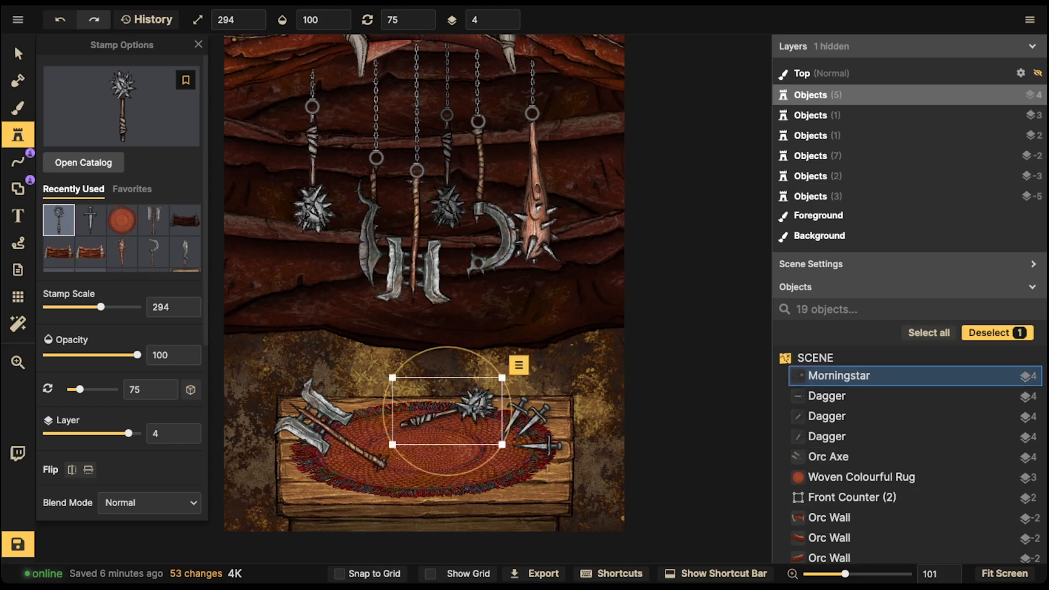
# Rotate the Orc Axe on the counter to 272 degrees and shift it down and left to the counter's edge.
pyautogui.click(18, 54)
pyautogui.click(337, 433)
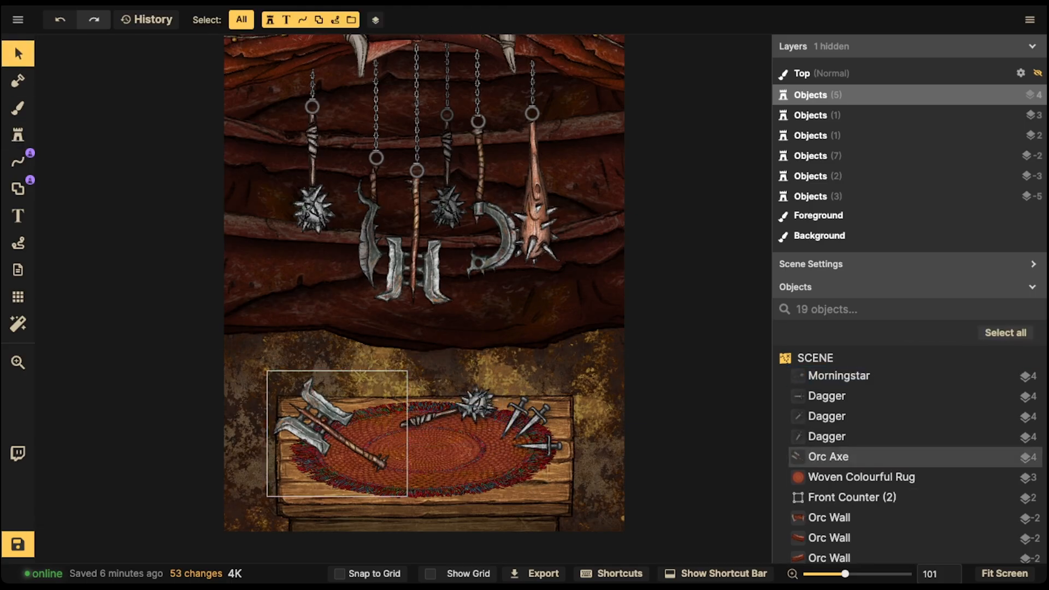
pyautogui.keyDown('alt'); pyautogui.scroll(3, 337, 433); pyautogui.keyUp('alt')
pyautogui.moveTo(337, 433); pyautogui.dragTo(339, 438)
pyautogui.keyDown('alt'); pyautogui.scroll(-6, 338, 439); pyautogui.keyUp('alt')
pyautogui.keyDown('alt'); pyautogui.scroll(-3, 339, 439); pyautogui.keyUp('alt')
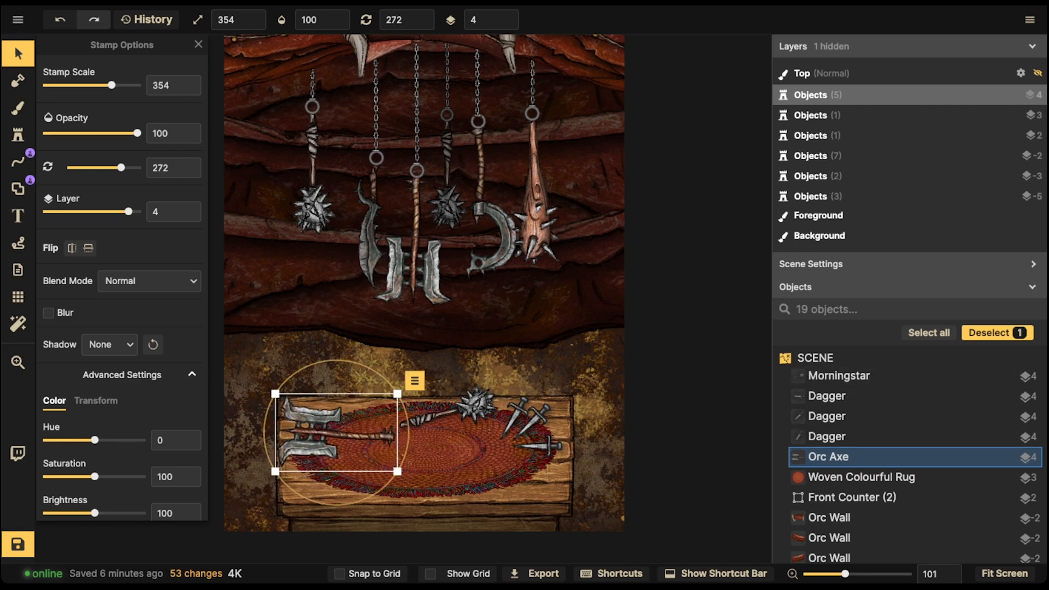
pyautogui.moveTo(334, 434); pyautogui.dragTo(324, 445)
# Nudge the Morningstar slightly towards the counter's back edge.
pyautogui.moveTo(459, 411); pyautogui.dragTo(458, 407)
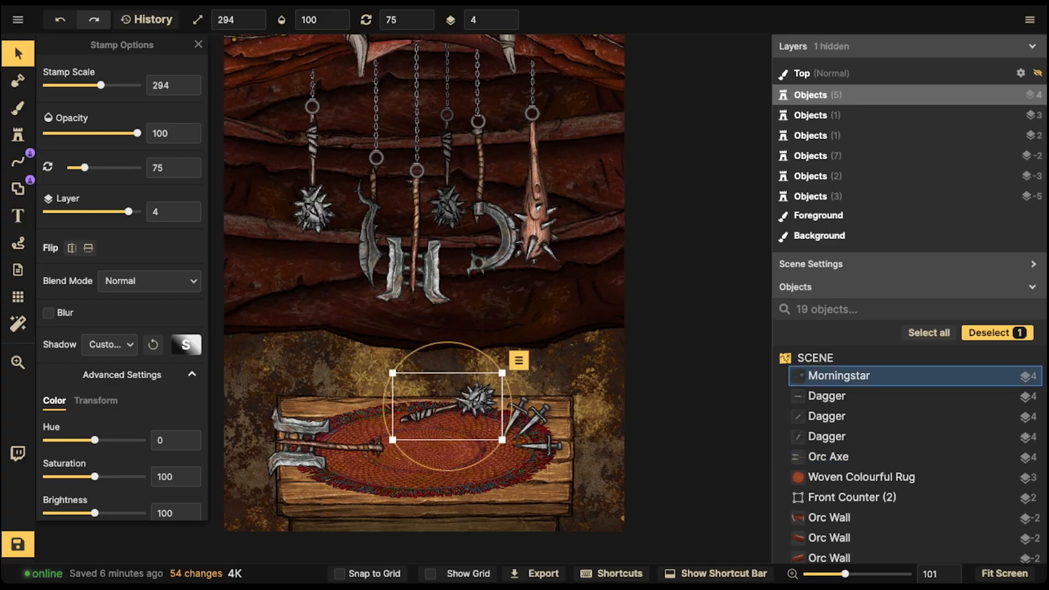
pyautogui.click(537, 417)
pyautogui.click(513, 415)
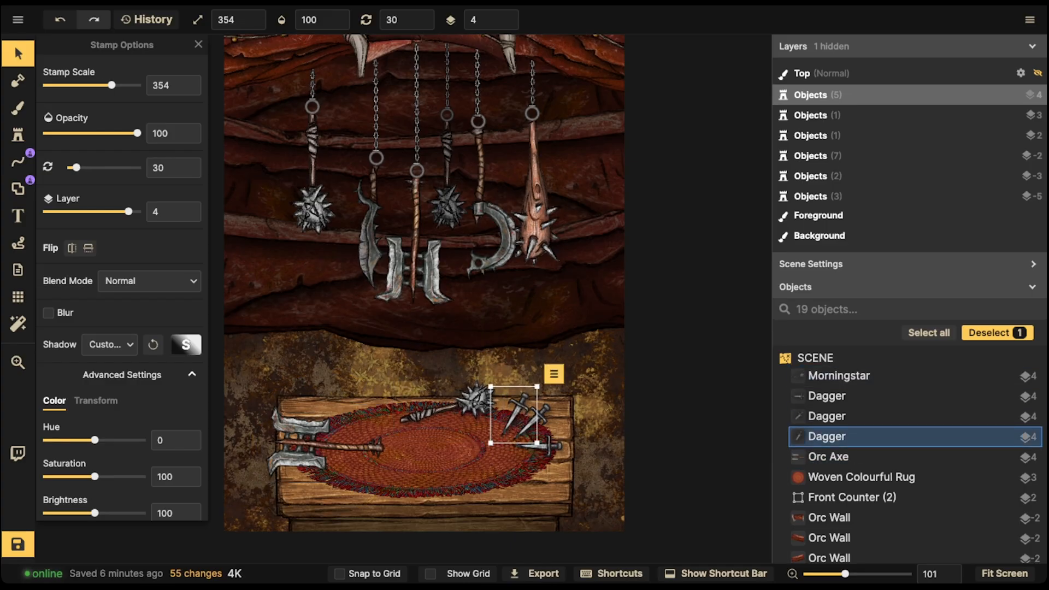
pyautogui.click(852, 497)
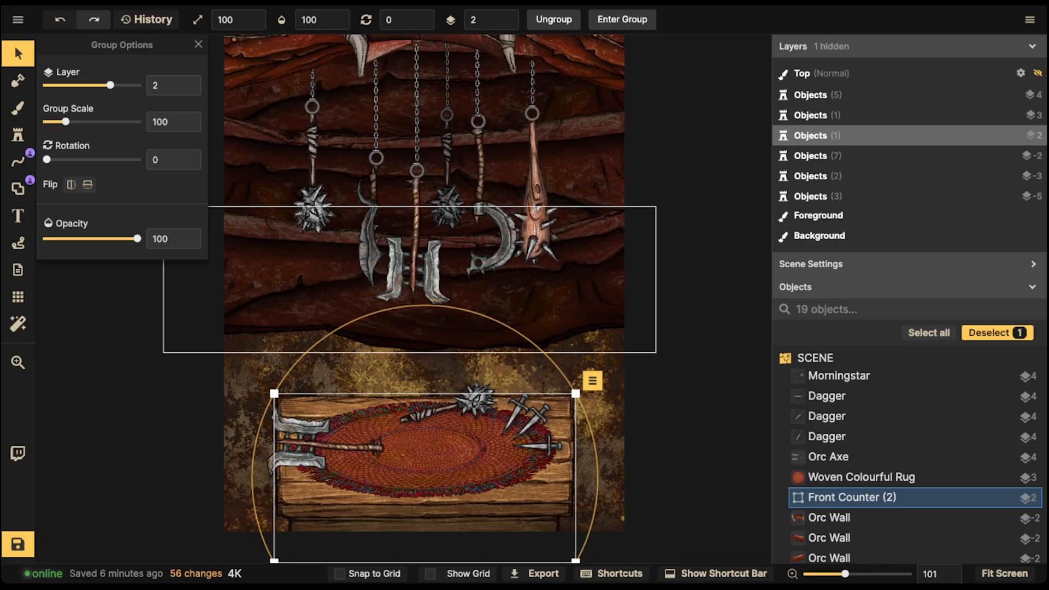
pyautogui.scroll(-2, 360, 254)
pyautogui.click(650, 284)
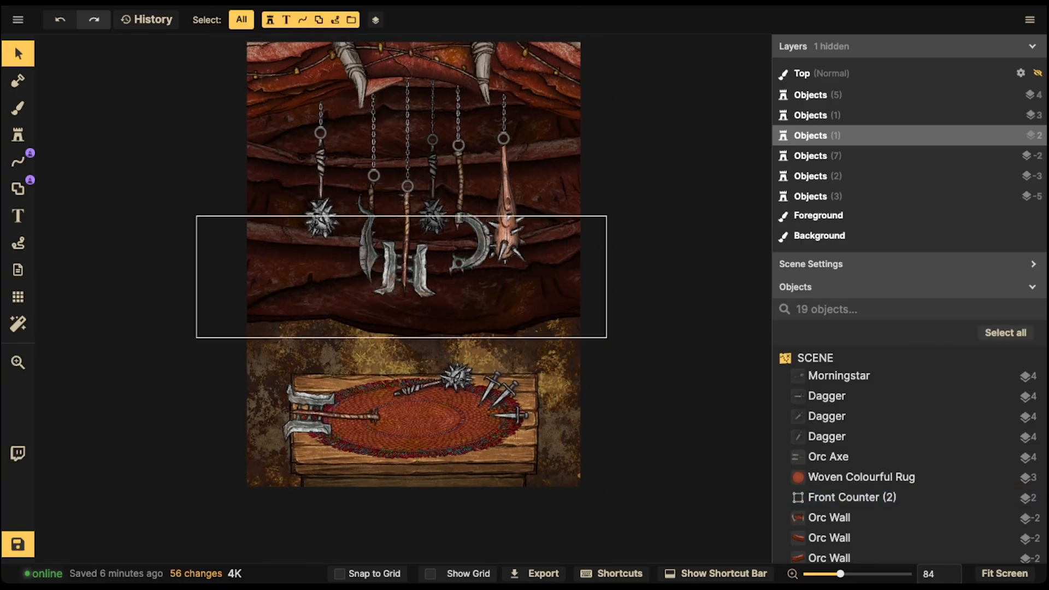
pyautogui.press('space')
pyautogui.moveTo(470, 267)
pyautogui.mouseDown()
pyautogui.moveTo(535, 273)
pyautogui.moveTo(480, 278)
pyautogui.mouseUp()
pyautogui.scroll(-2, 534, 241)
pyautogui.press('space')
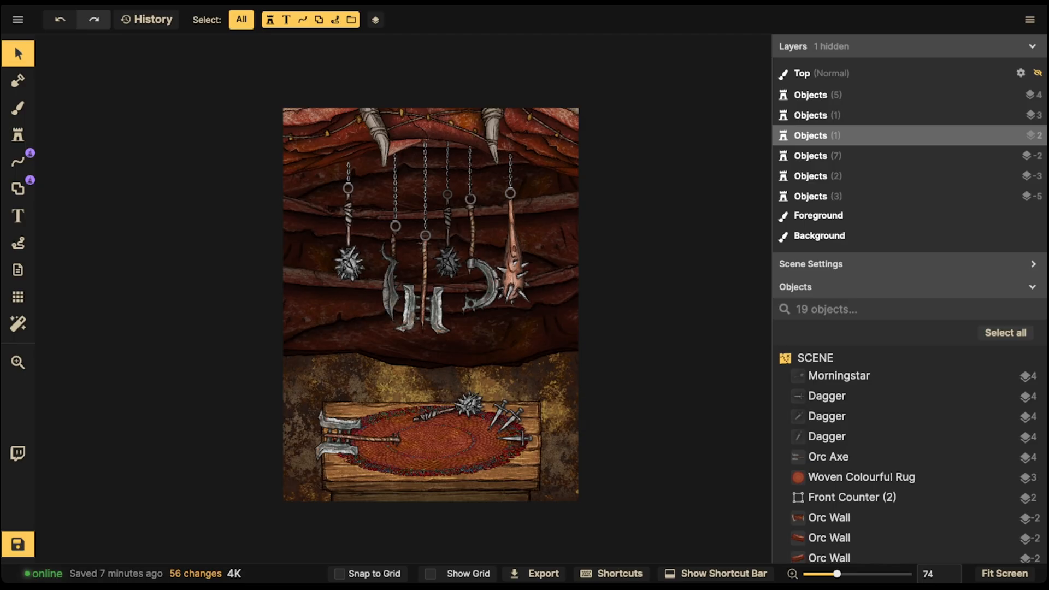
# Search the Fantasy Battlemaps stamps for "coin" and choose the Coin Pouches stamp with the spilled coins.
pyautogui.click(18, 135)
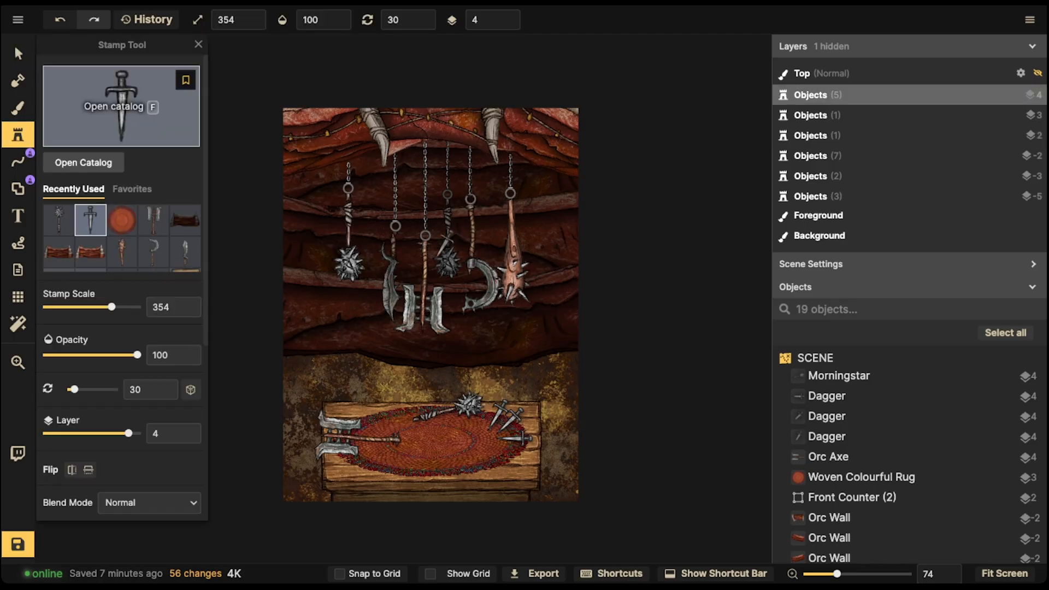
pyautogui.press('f')
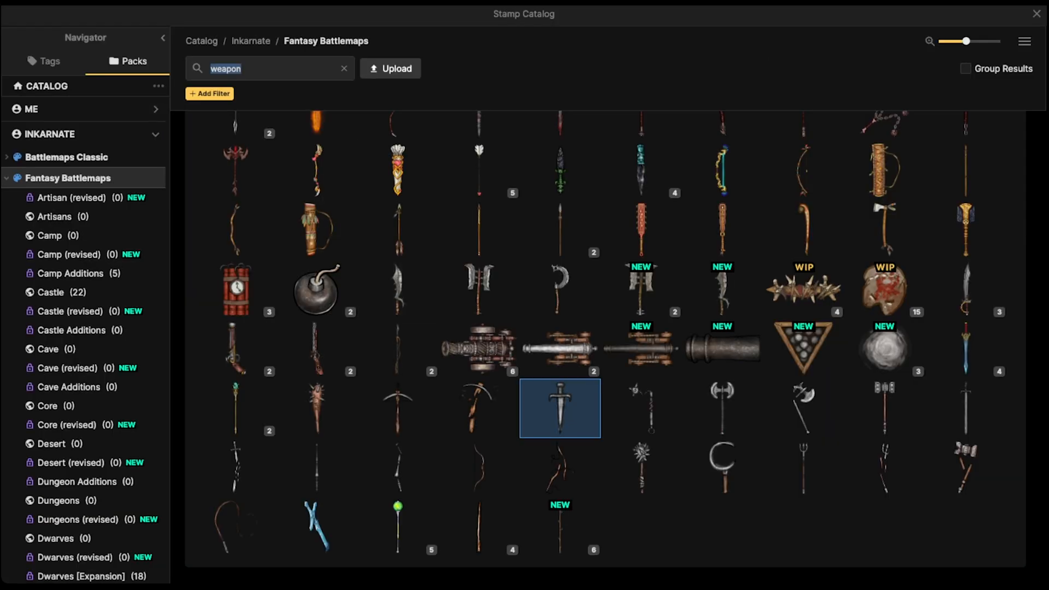
pyautogui.write('coin')
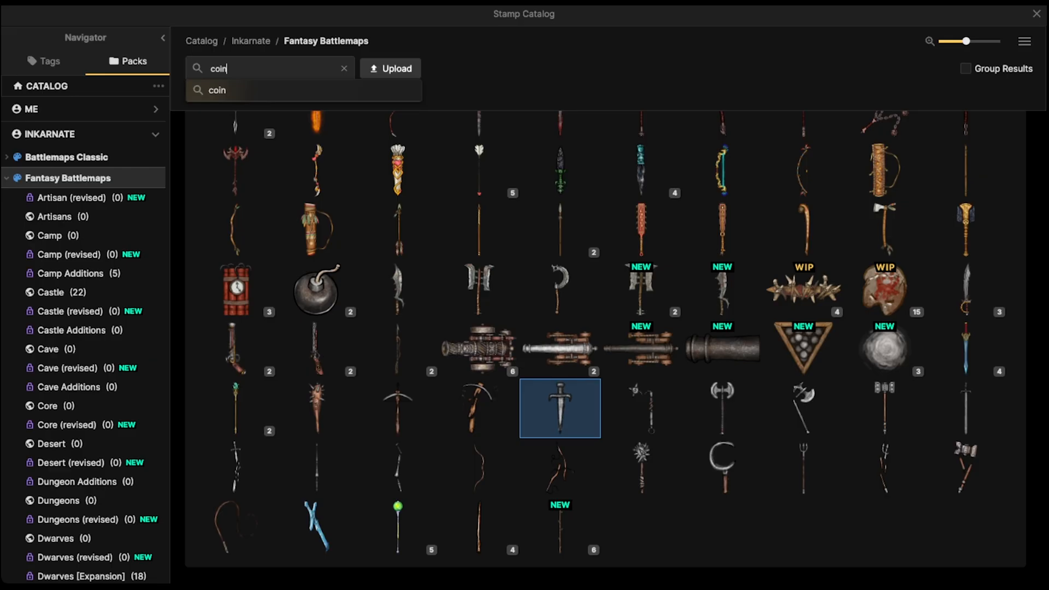
pyautogui.press('Return')
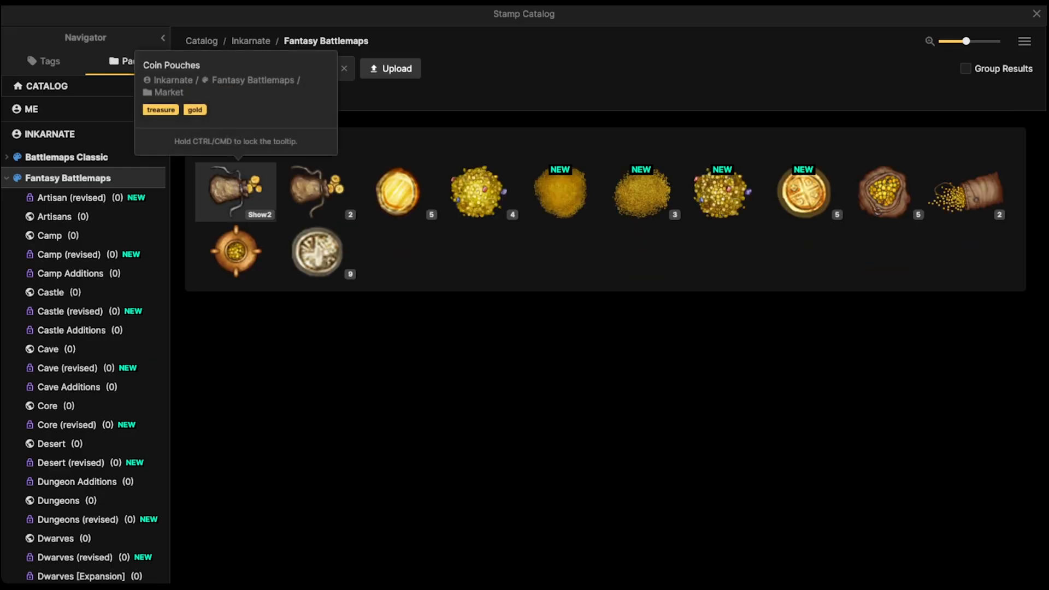
pyautogui.click(236, 191)
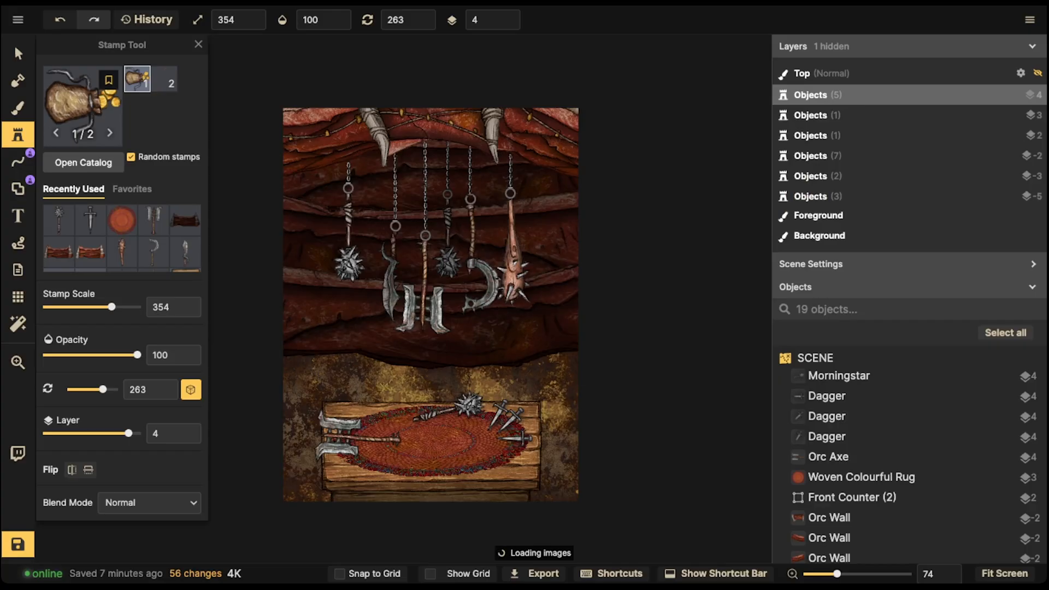
# Place the coin pouch at scale 284 on the right half of the rug, with its coins spilling to the upper left.
pyautogui.scroll(4, 429, 415)
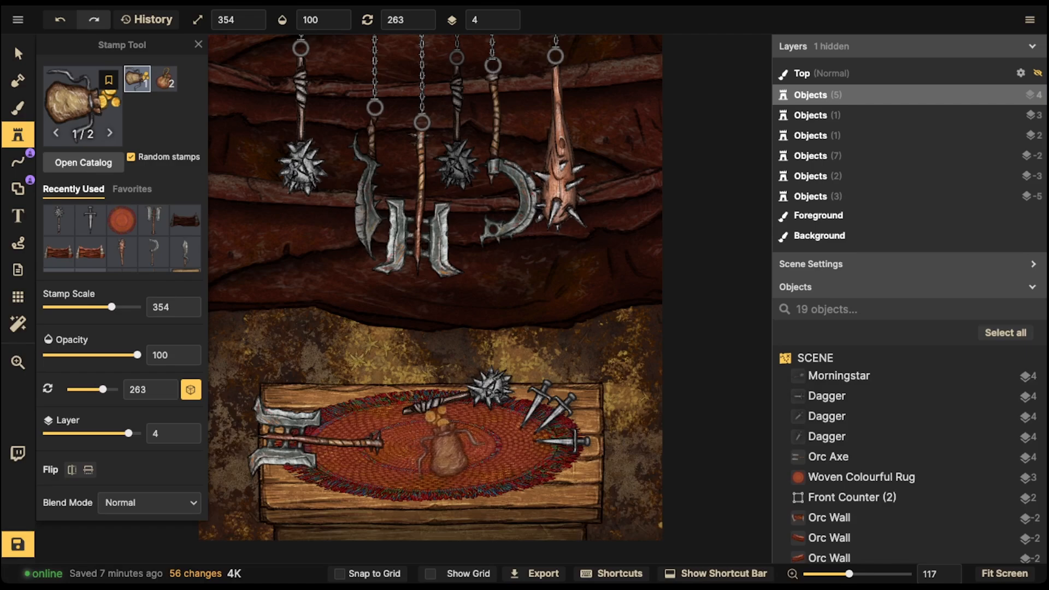
pyautogui.keyDown('shift'); pyautogui.scroll(-10, 455, 444); pyautogui.keyUp('shift')
pyautogui.keyDown('shift'); pyautogui.scroll(11, 454, 445); pyautogui.keyUp('shift')
pyautogui.keyDown('ctrl'); pyautogui.scroll(-7, 451, 448); pyautogui.keyUp('ctrl')
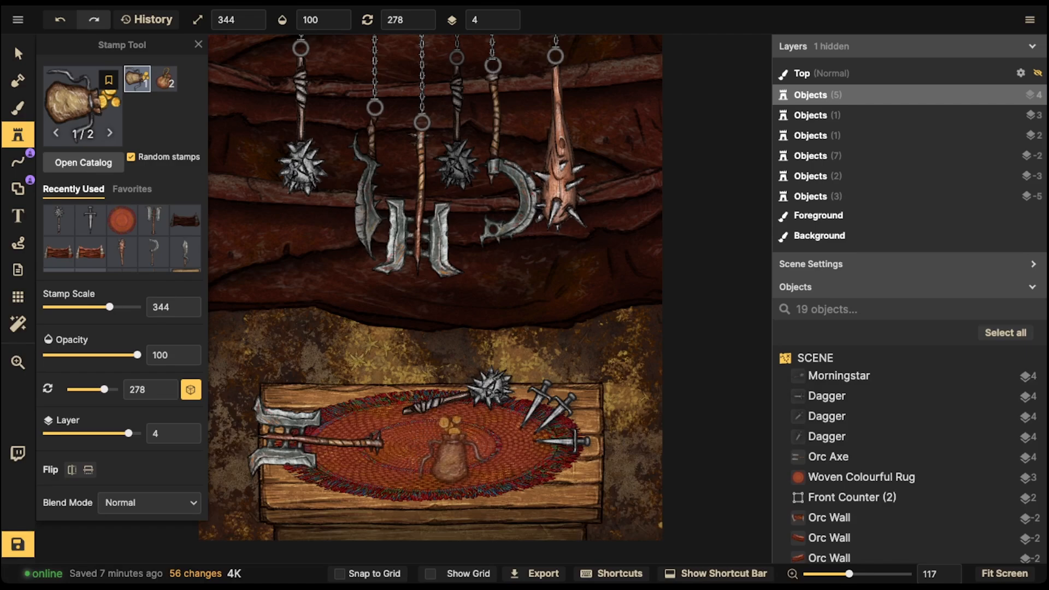
pyautogui.keyDown('shift'); pyautogui.scroll(-3, 475, 445); pyautogui.keyUp('shift')
pyautogui.click(475, 445)
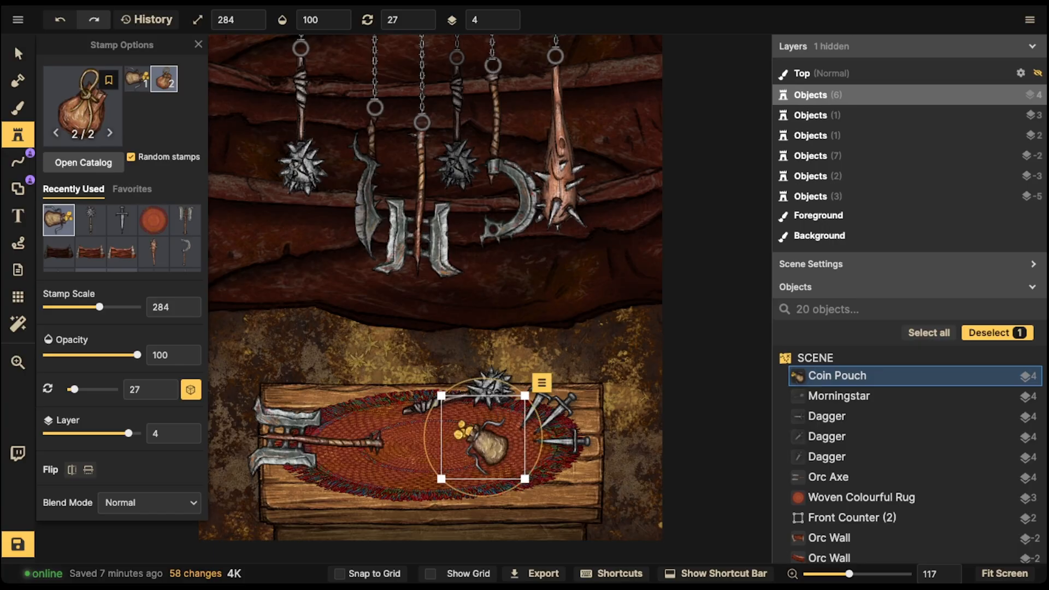
# Scatter five gold coins at scale 204 across the rug, leading from the pouch towards the axe.
pyautogui.click(81, 106)
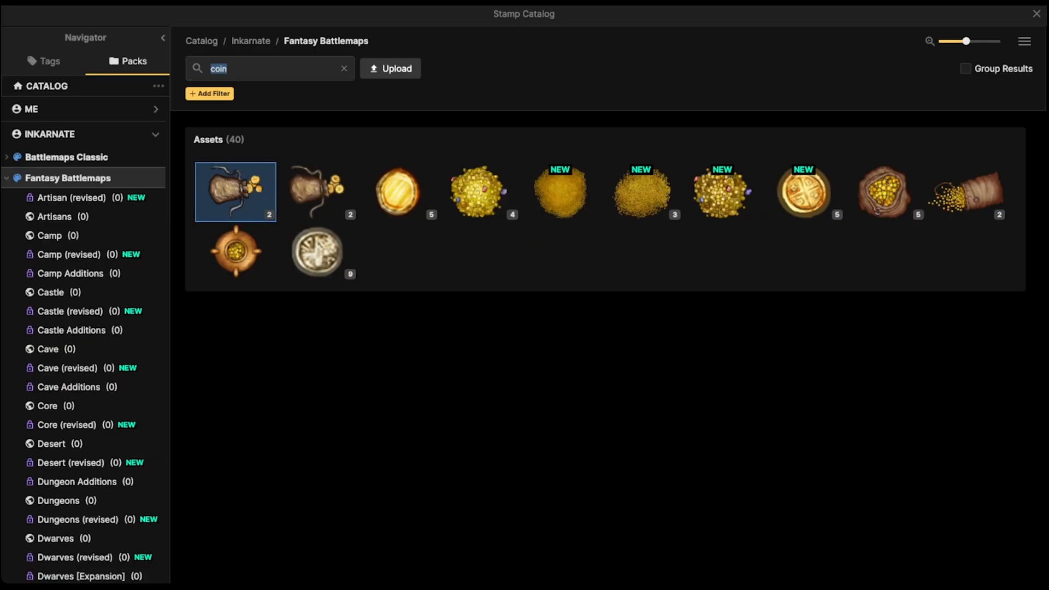
pyautogui.click(397, 191)
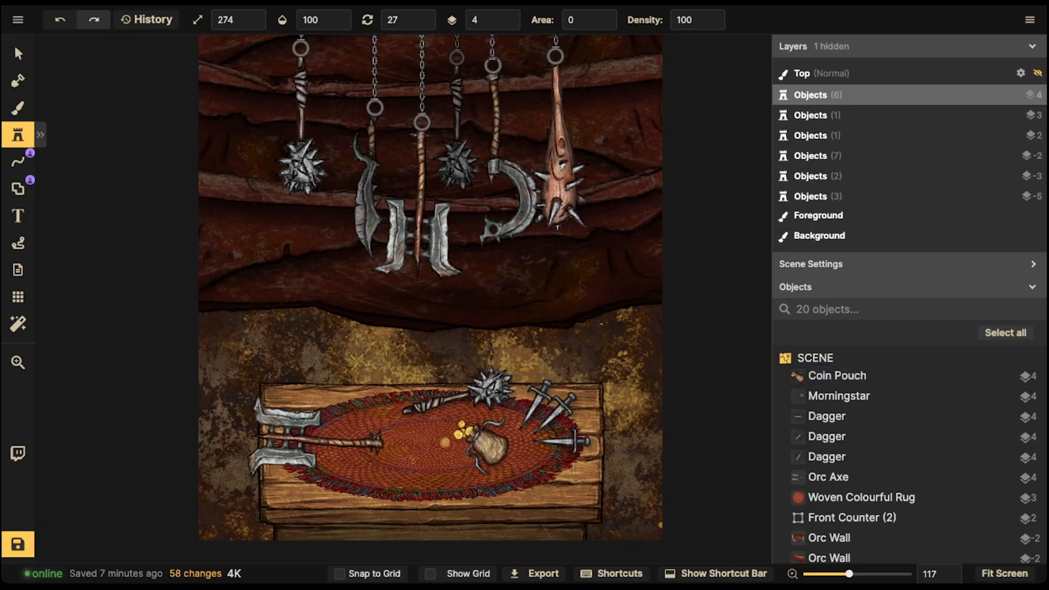
pyautogui.click(441, 441)
pyautogui.click(452, 446)
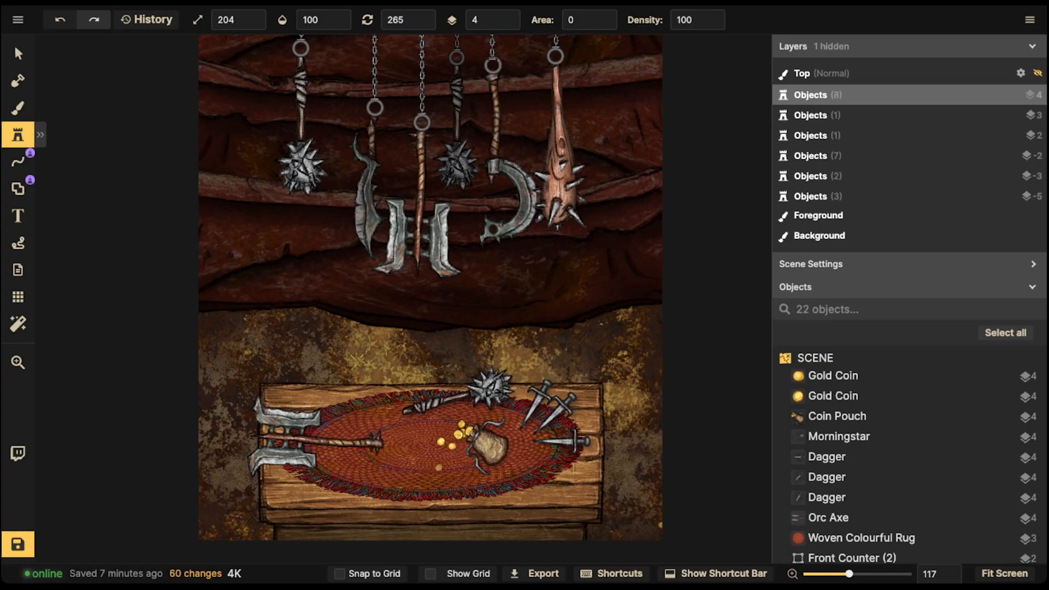
pyautogui.click(440, 459)
pyautogui.click(406, 460)
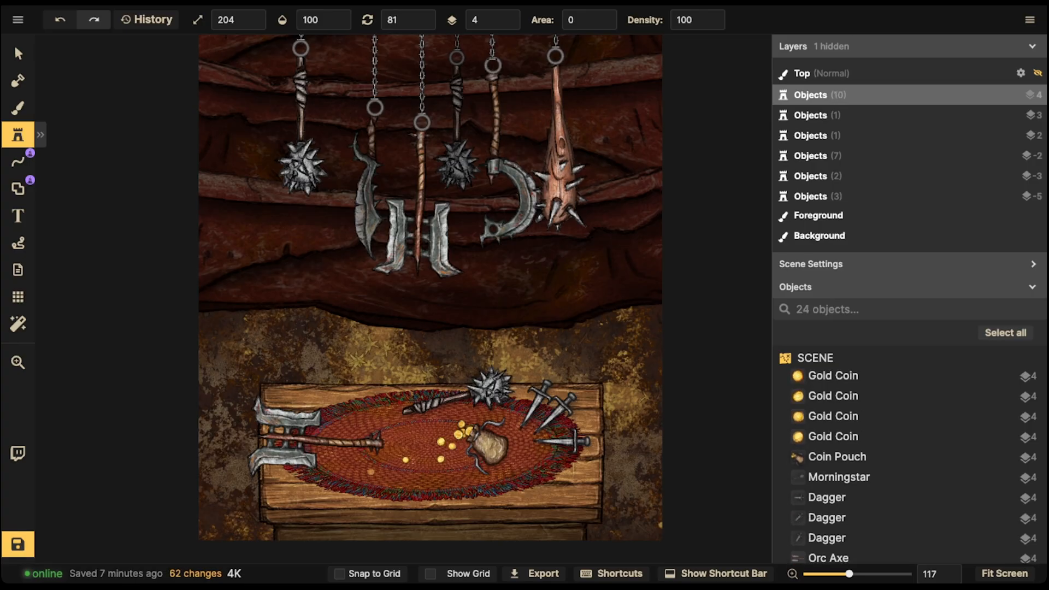
pyautogui.click(411, 471)
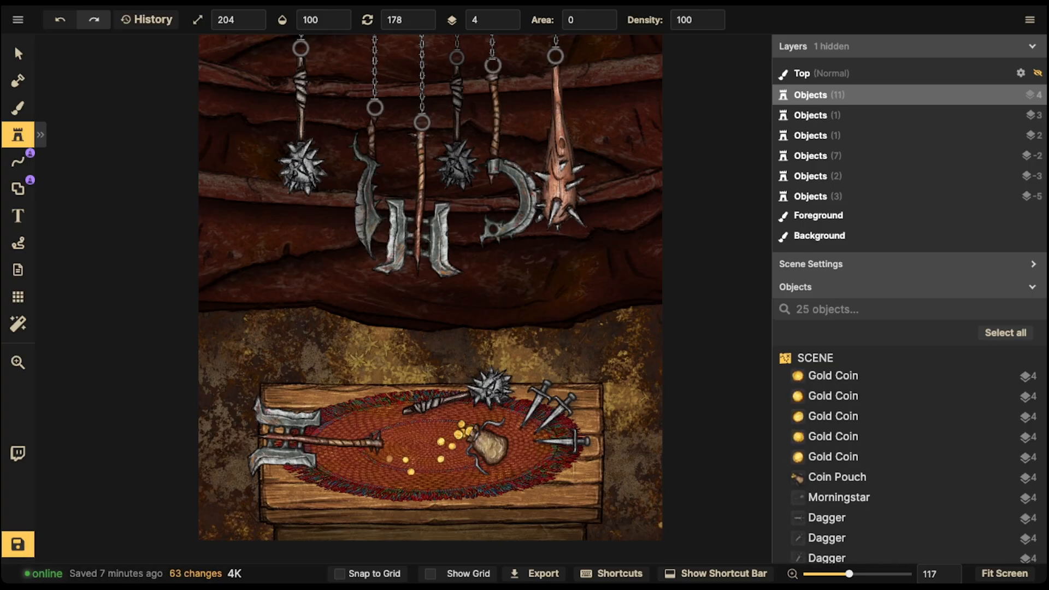
pyautogui.click(388, 414)
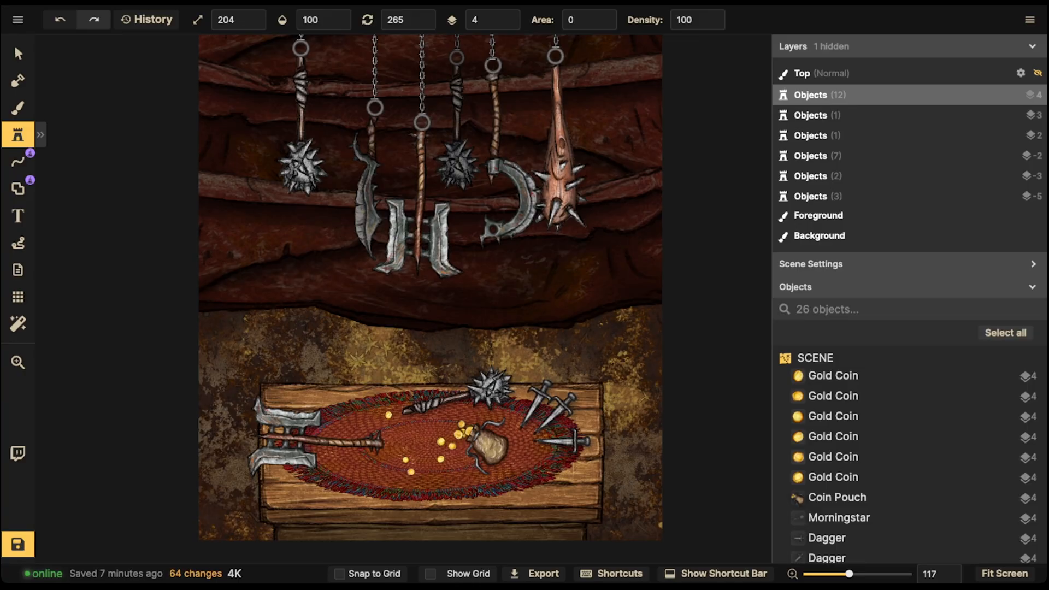
pyautogui.hotkey('ctrl', 'z')
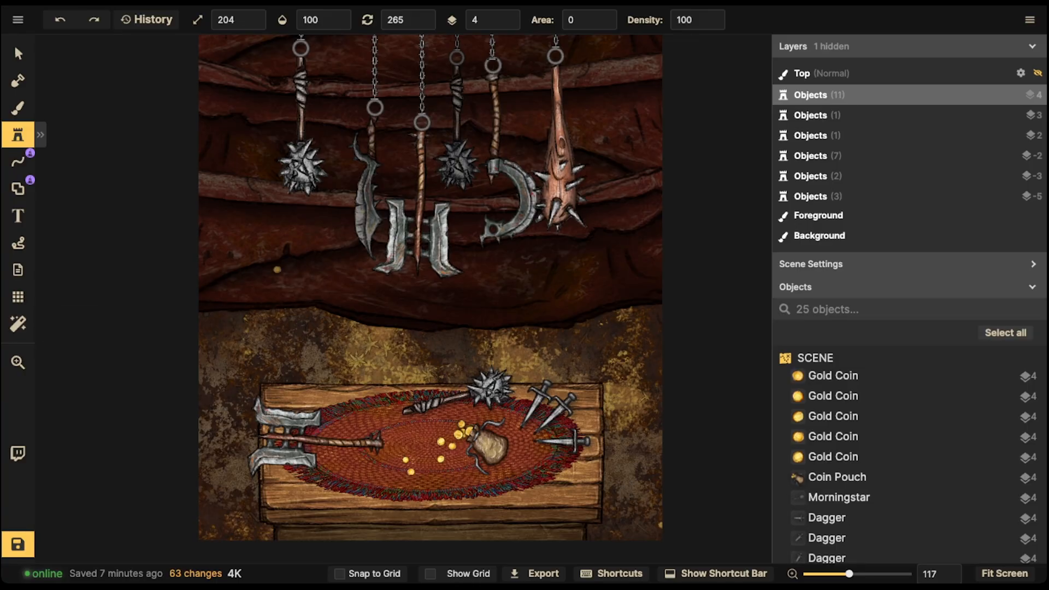
pyautogui.scroll(-2, 277, 269)
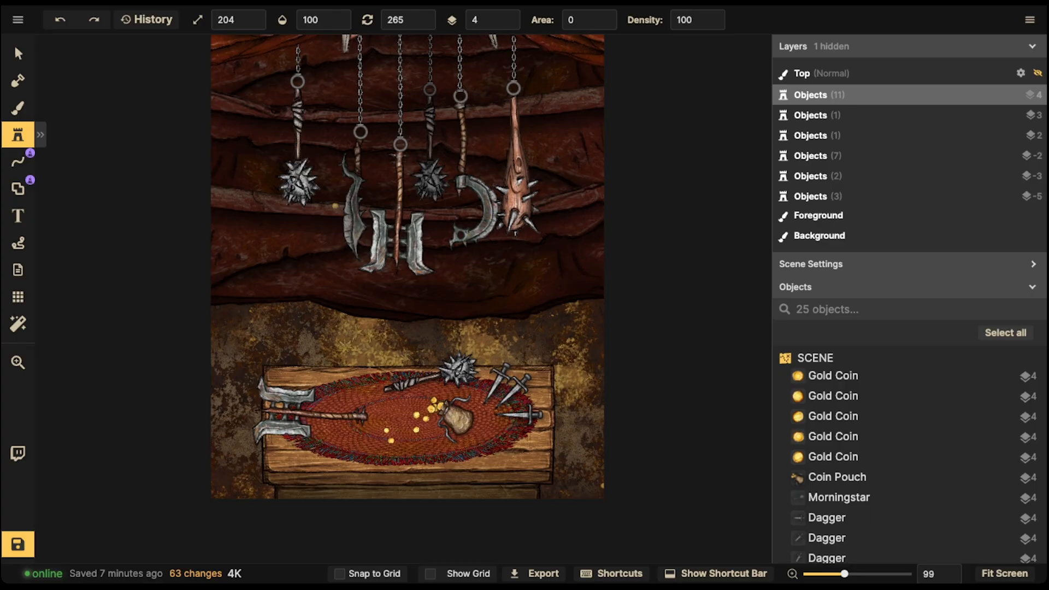
# Start a Pen line with the Line tool, using the Hell Chain as its stroke stamp.
pyautogui.scroll(-4, 335, 210)
pyautogui.press('space')
pyautogui.moveTo(331, 352); pyautogui.dragTo(369, 510)
pyautogui.press('space')
pyautogui.scroll(1, 391, 217)
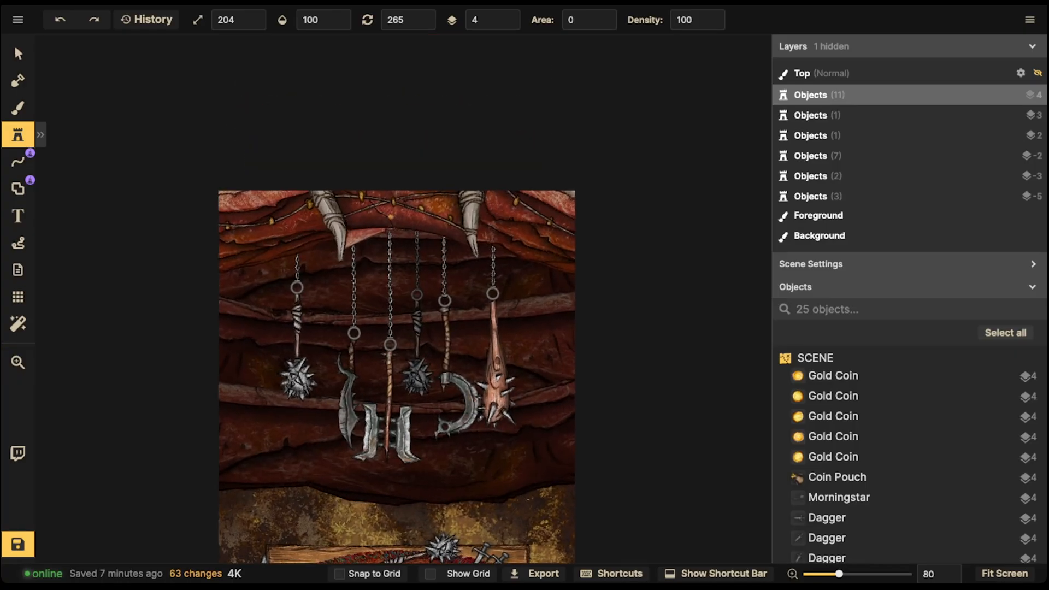
pyautogui.click(18, 161)
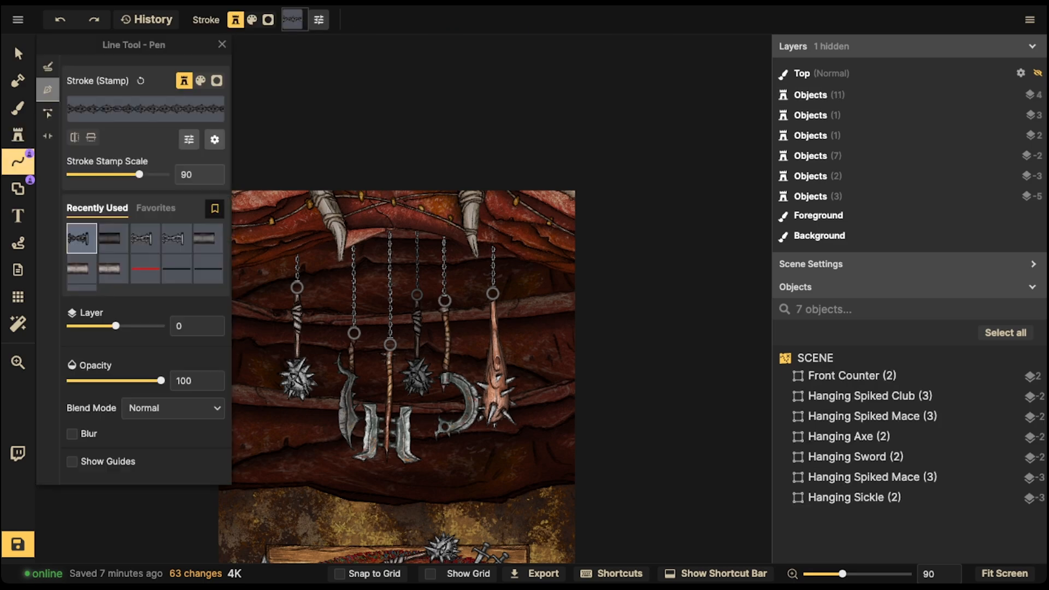
pyautogui.scroll(-2, 346, 324)
pyautogui.moveTo(345, 324); pyautogui.dragTo(377, 238, button='middle')
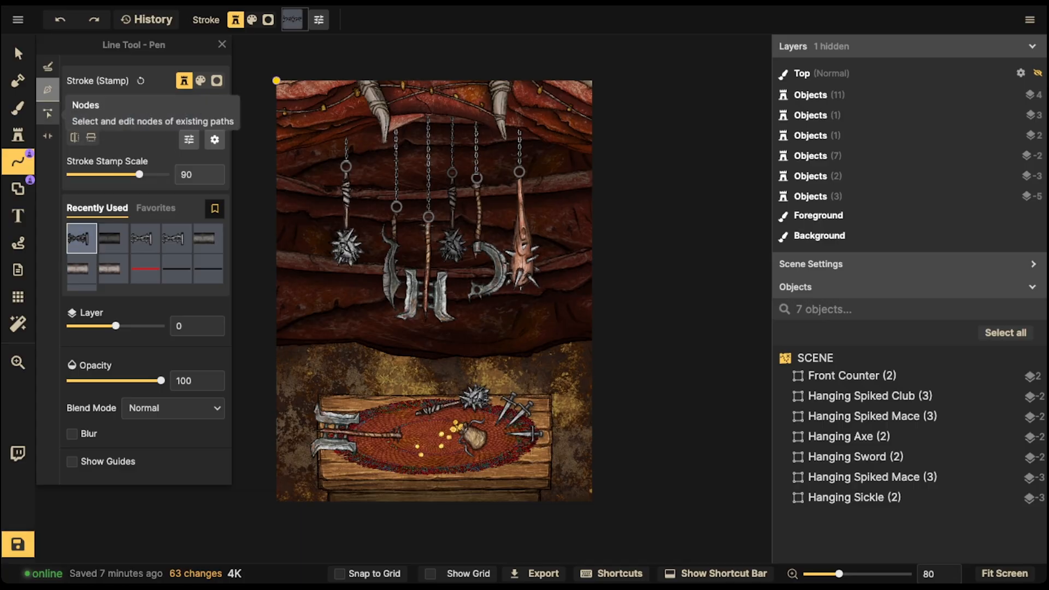
pyautogui.click(144, 238)
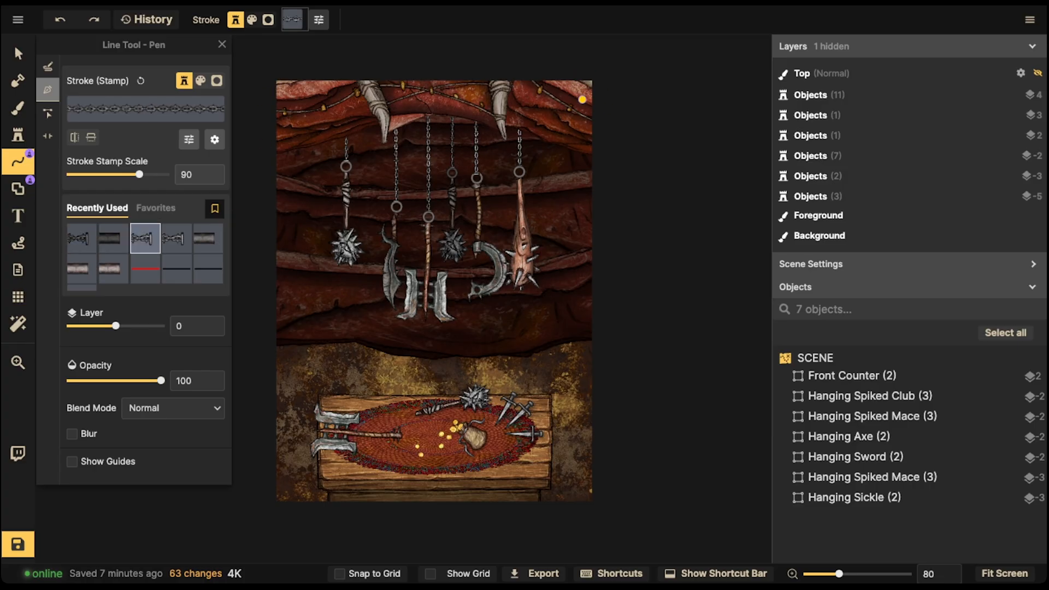
pyautogui.click(574, 69)
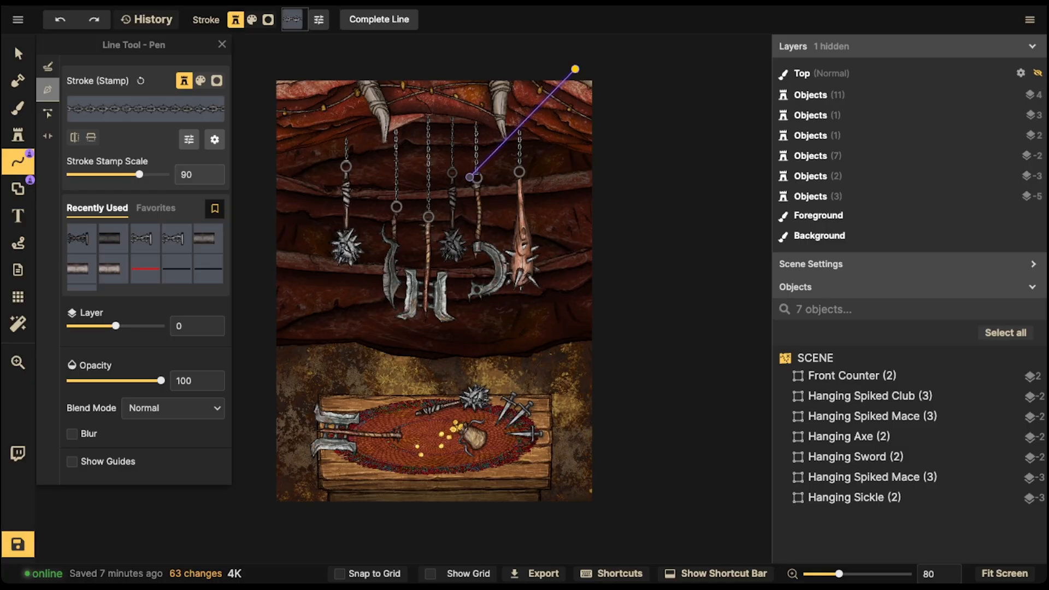
pyautogui.moveTo(465, 182); pyautogui.dragTo(389, 161)
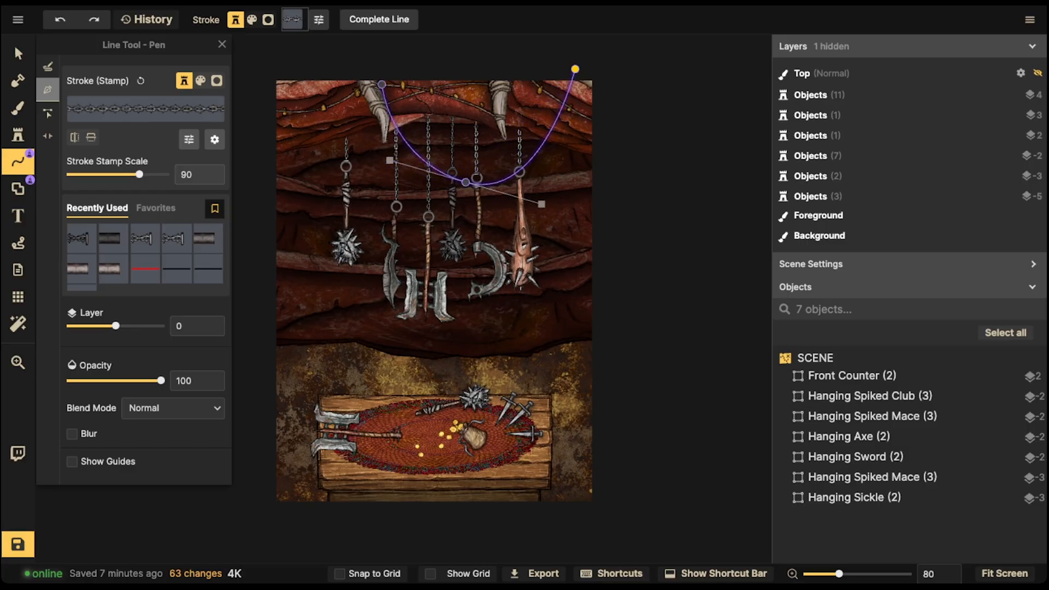
pyautogui.press('Escape')
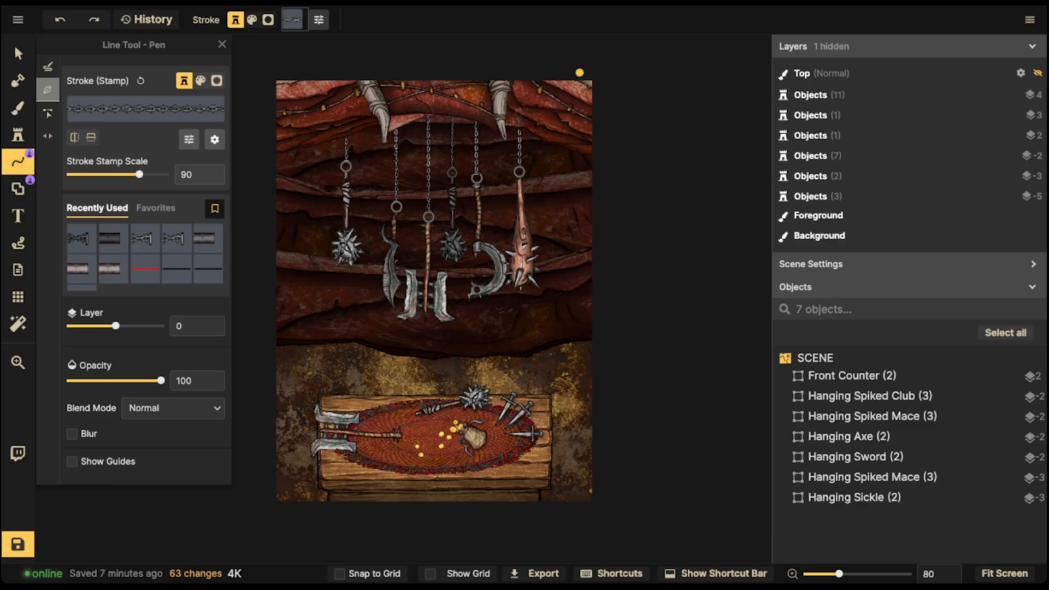
# Draw a sagging Hell Chain between the tent's two upper corners and set its stroke stamp scale to 140.
pyautogui.moveTo(579, 73); pyautogui.dragTo(425, 235)
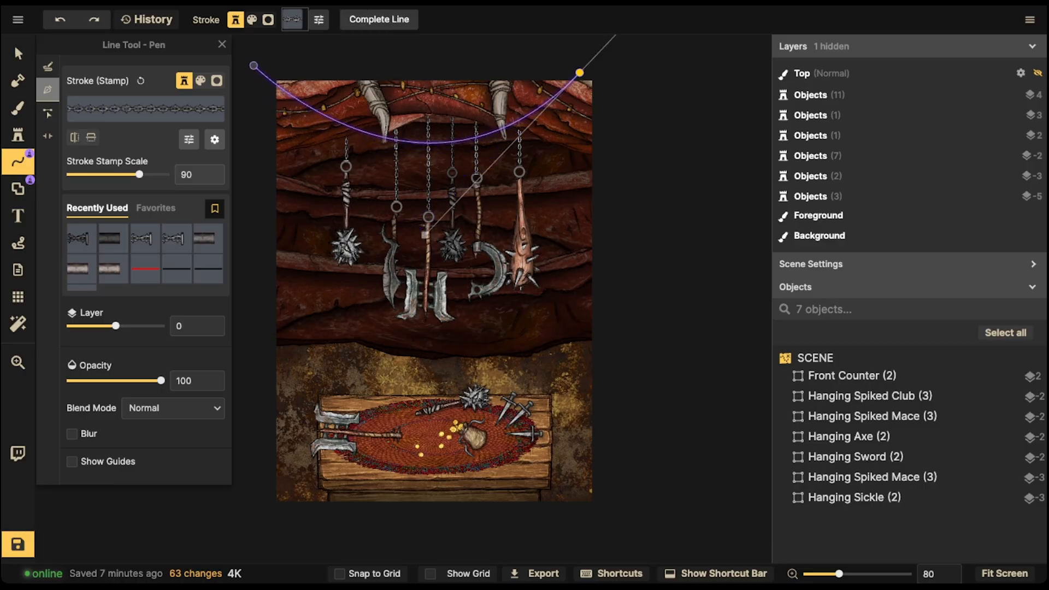
pyautogui.doubleClick(253, 66)
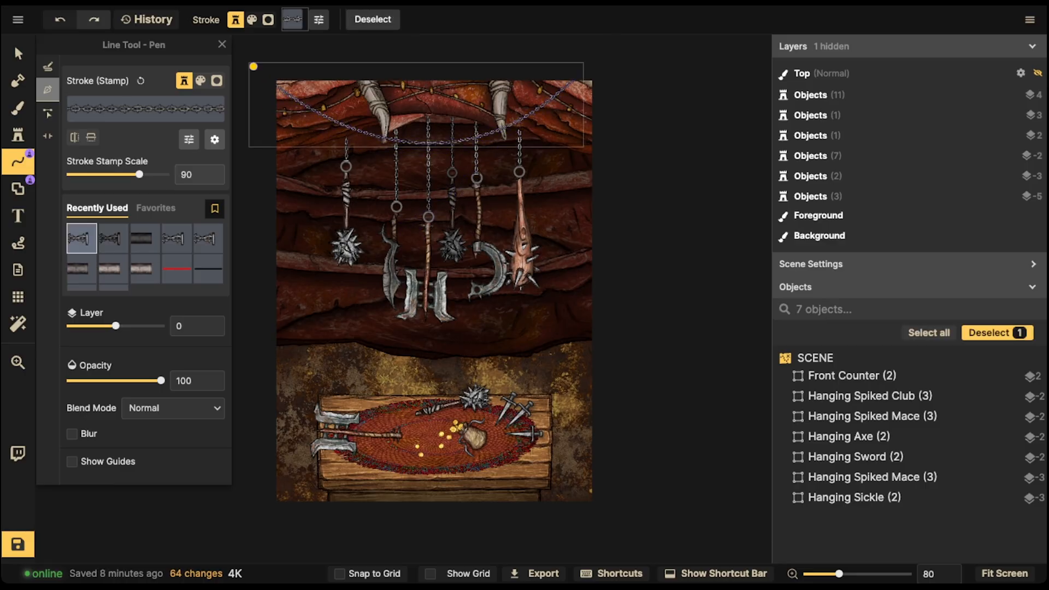
pyautogui.moveTo(139, 175); pyautogui.dragTo(145, 174)
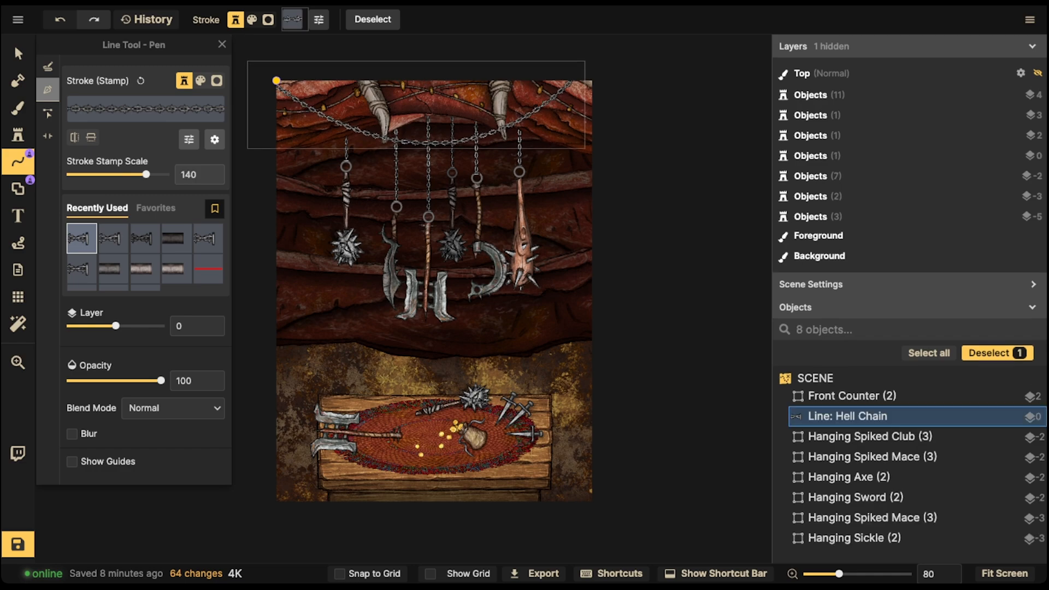
pyautogui.press('Escape')
# Draw two curved chains from above the middle of the tent, one down to its left edge and one to its right edge.
pyautogui.moveTo(421, 57); pyautogui.dragTo(408, 166)
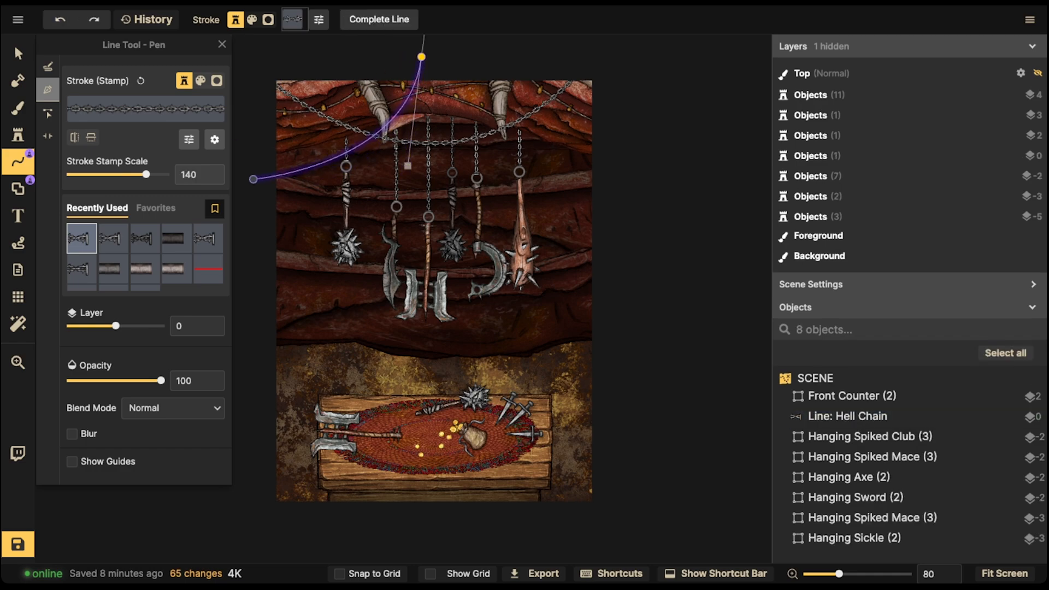
pyautogui.doubleClick(252, 179)
pyautogui.press('Escape')
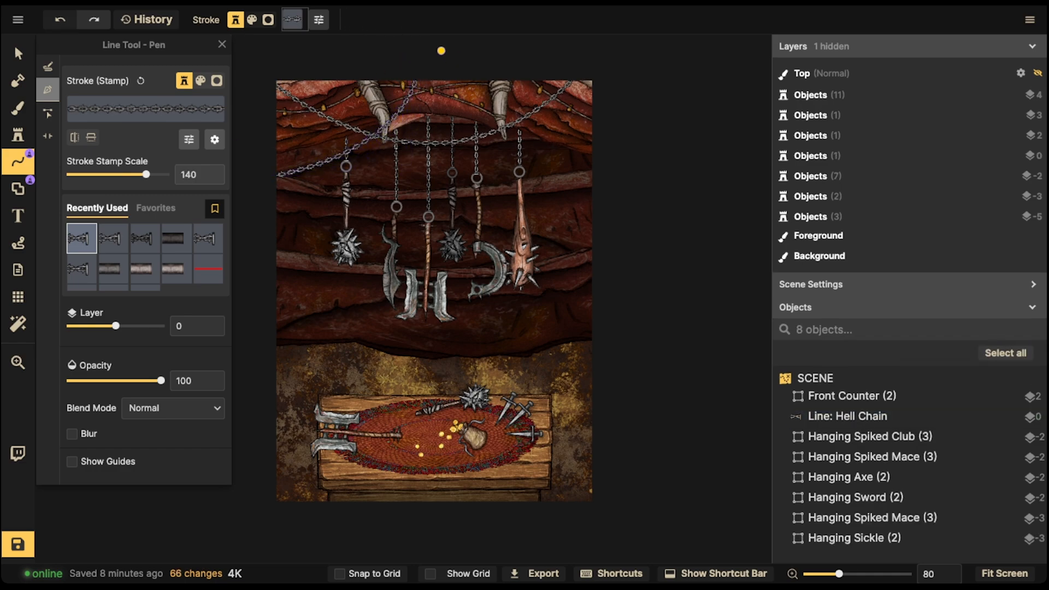
pyautogui.moveTo(441, 51); pyautogui.dragTo(459, 132)
pyautogui.doubleClick(601, 141)
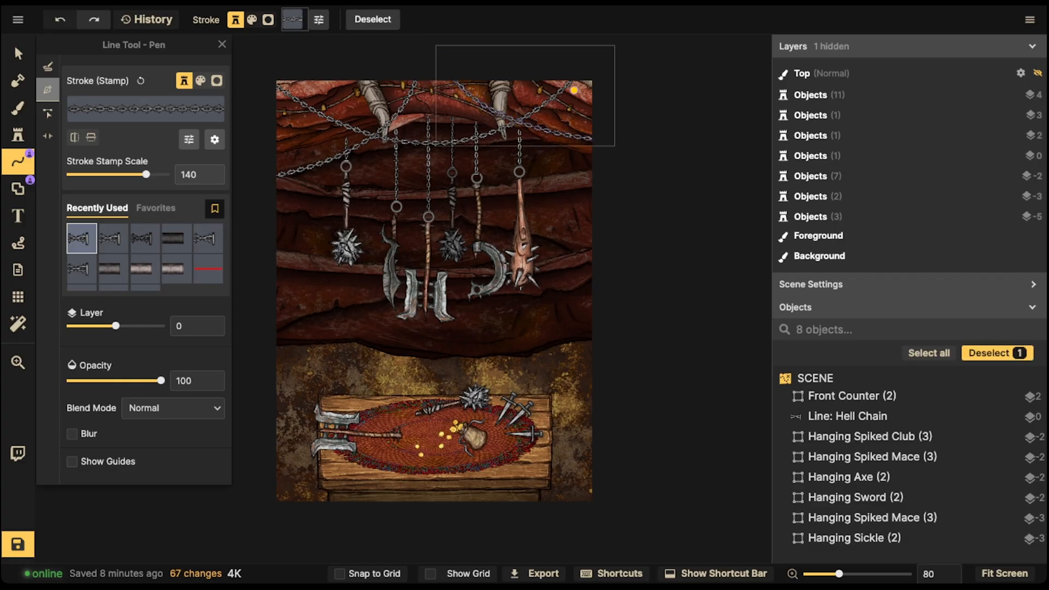
pyautogui.press('Escape')
# Add two shallower curved chains across the tent's top, one from the upper right edge and one to the upper left edge.
pyautogui.moveTo(614, 87); pyautogui.dragTo(537, 155)
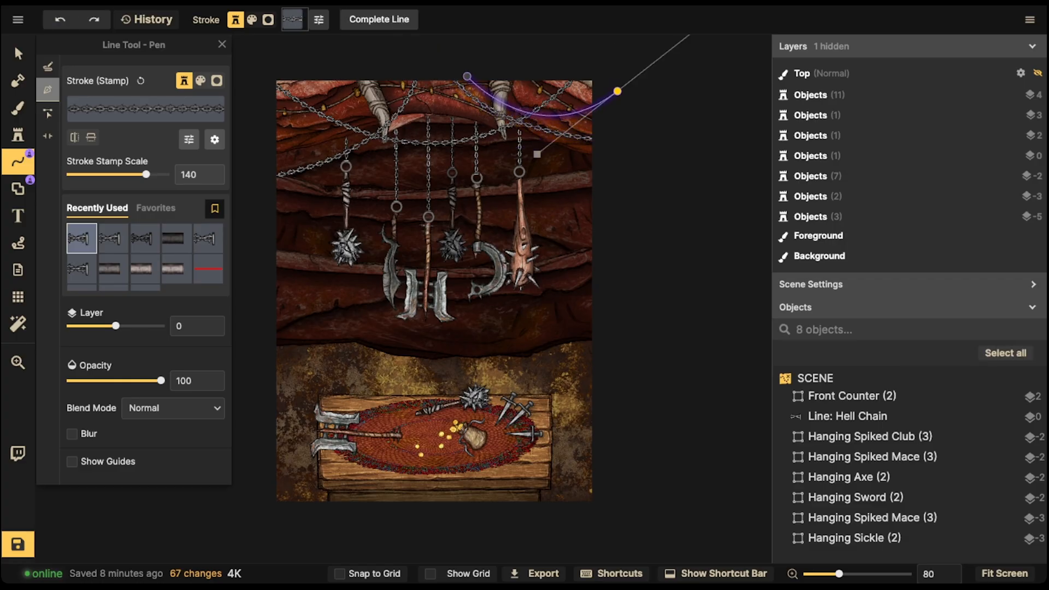
pyautogui.doubleClick(468, 74)
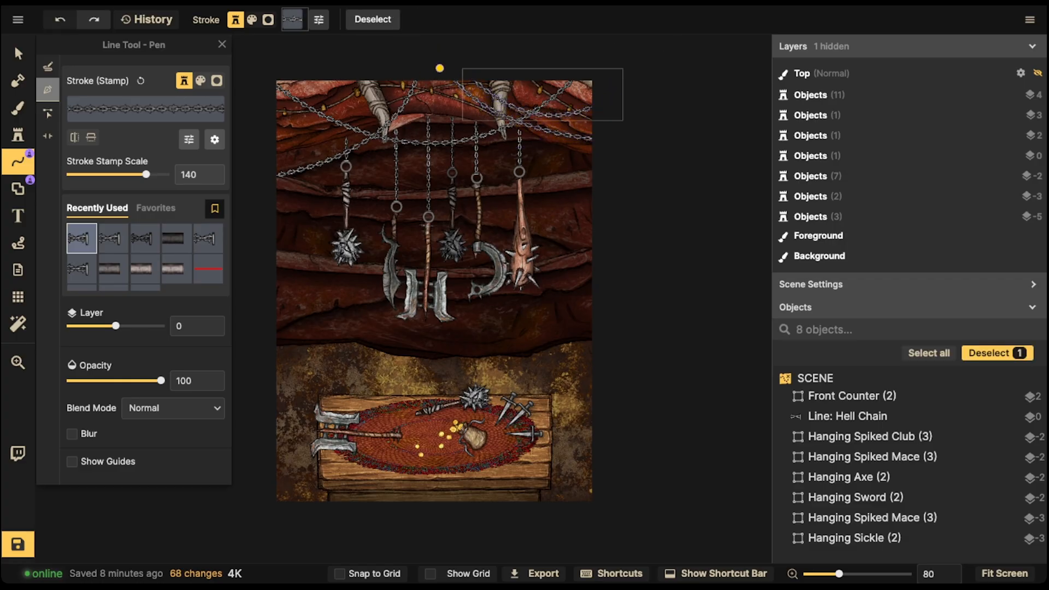
pyautogui.press('Escape')
pyautogui.moveTo(444, 68); pyautogui.dragTo(418, 130)
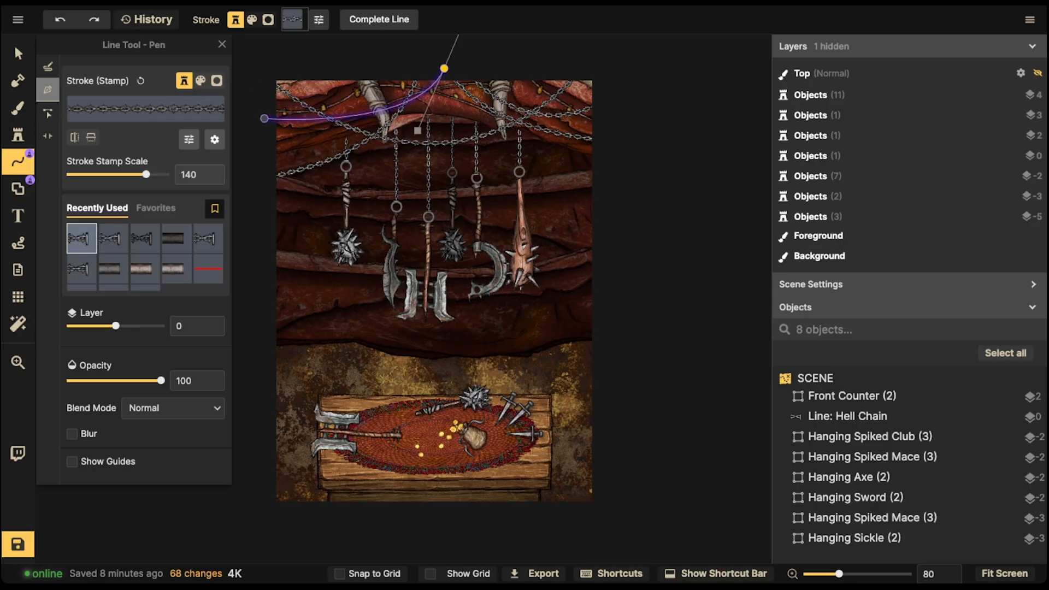
pyautogui.doubleClick(264, 118)
pyautogui.press('Escape')
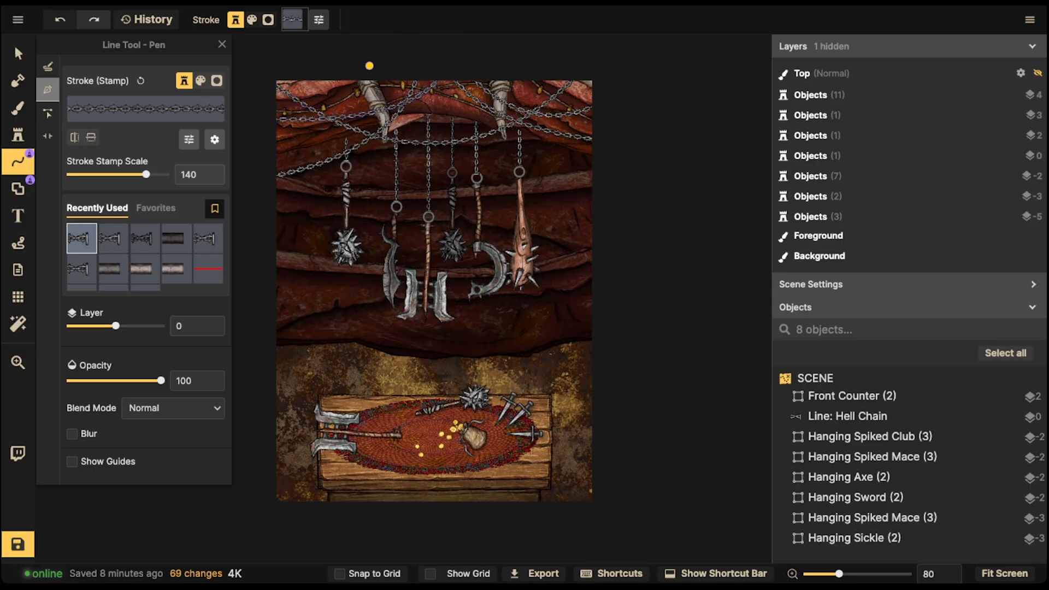
# Draw three straight vertical chains hanging from the tent's top: near the left tusk, in the middle and beside the right tusk.
pyautogui.moveTo(369, 65); pyautogui.dragTo(370, 130)
pyautogui.doubleClick(370, 167)
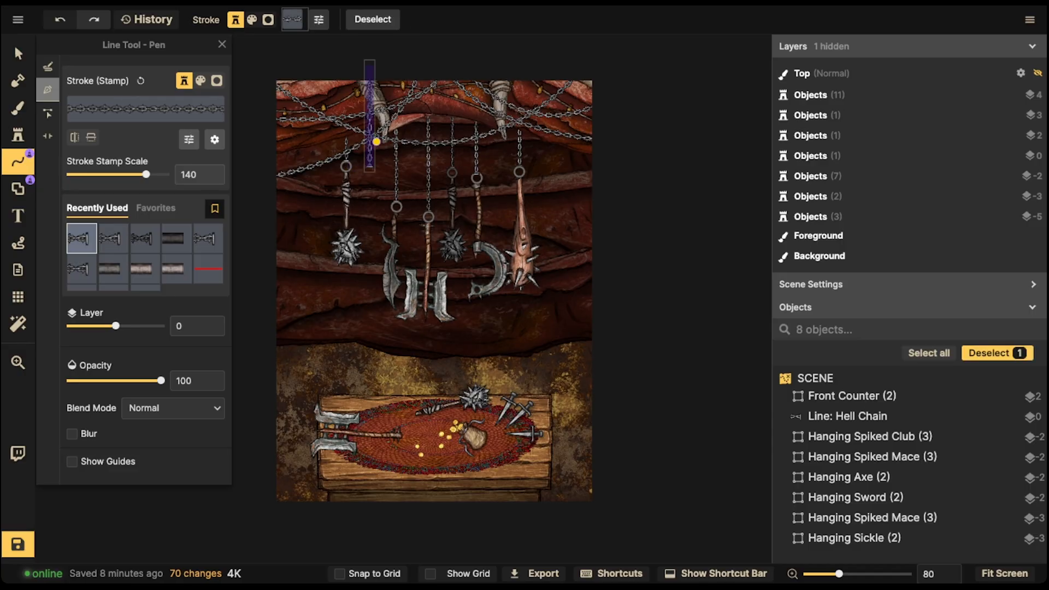
pyautogui.press('Escape')
pyautogui.click(441, 52)
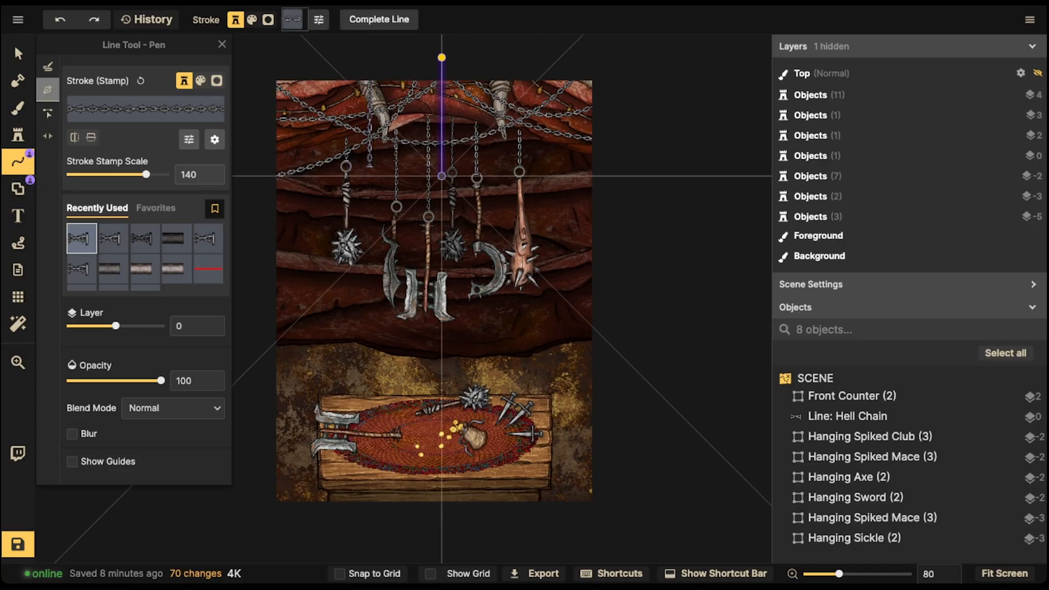
pyautogui.doubleClick(441, 176)
pyautogui.press('Escape')
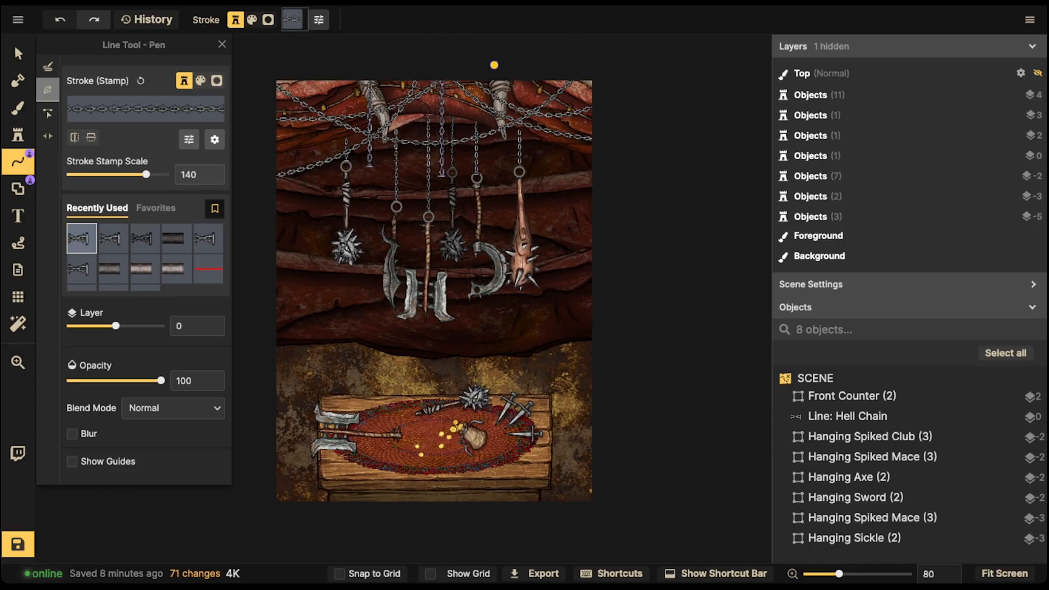
pyautogui.moveTo(494, 65); pyautogui.dragTo(494, 146)
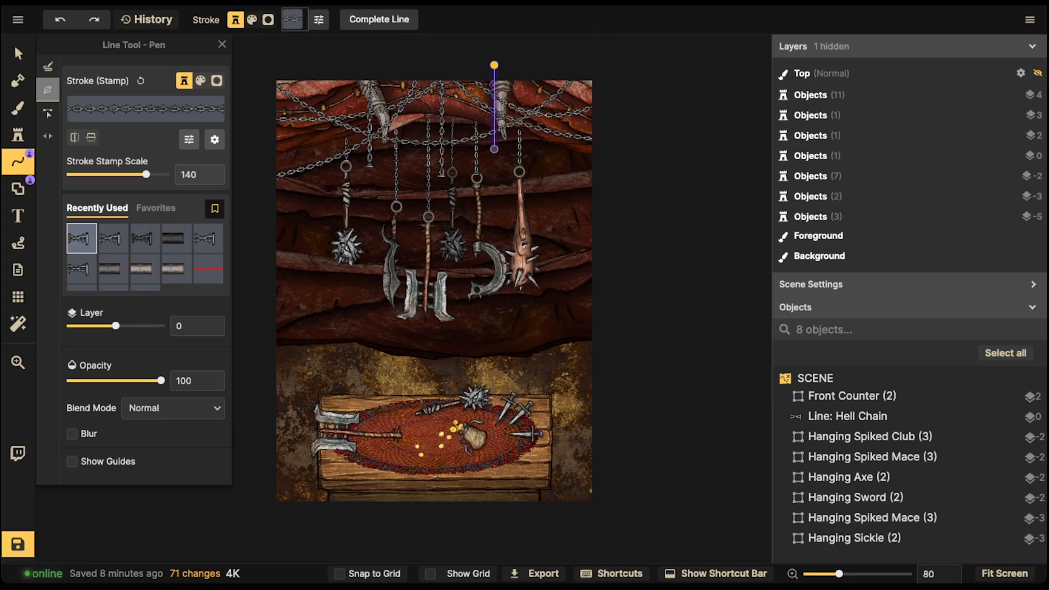
pyautogui.doubleClick(494, 146)
pyautogui.scroll(2, 401, 123)
pyautogui.scroll(2, 339, 113)
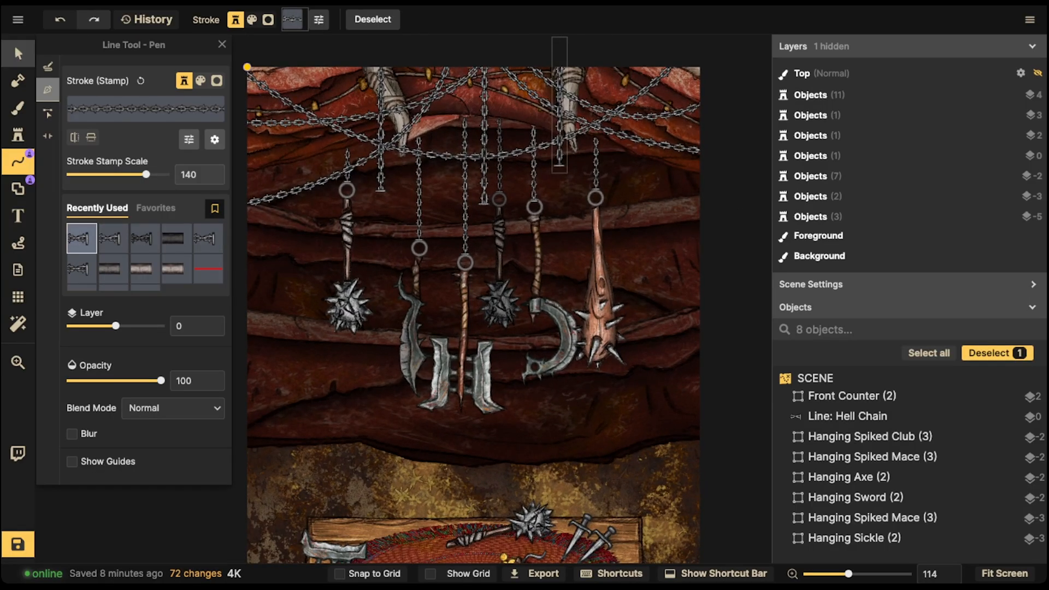
pyautogui.click(19, 53)
pyautogui.click(381, 122)
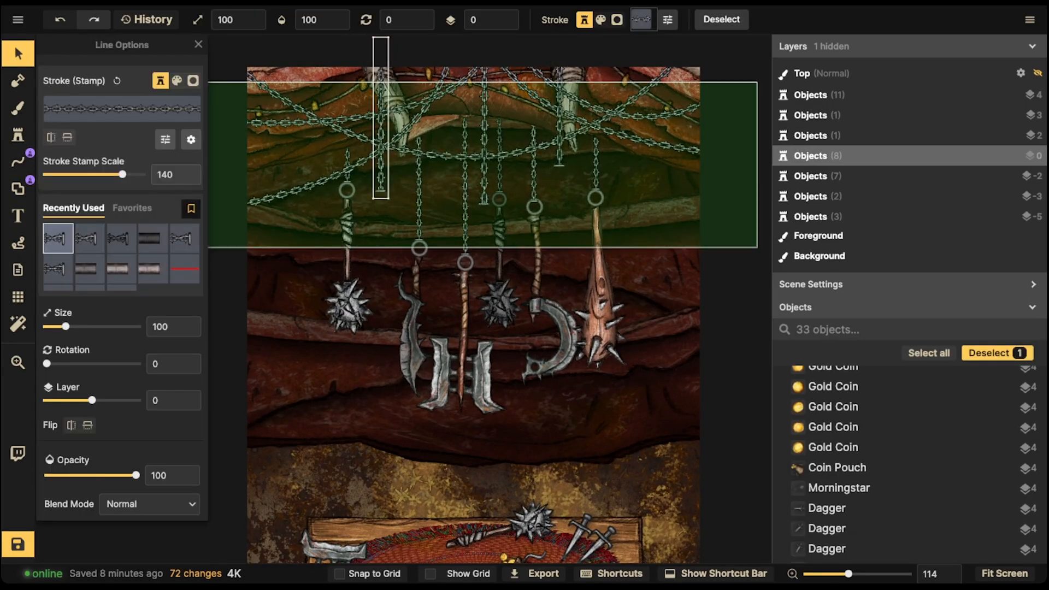
pyautogui.keyDown('shift'); pyautogui.click(484, 121); pyautogui.keyUp('shift')
pyautogui.keyDown('shift'); pyautogui.click(559, 121); pyautogui.keyUp('shift')
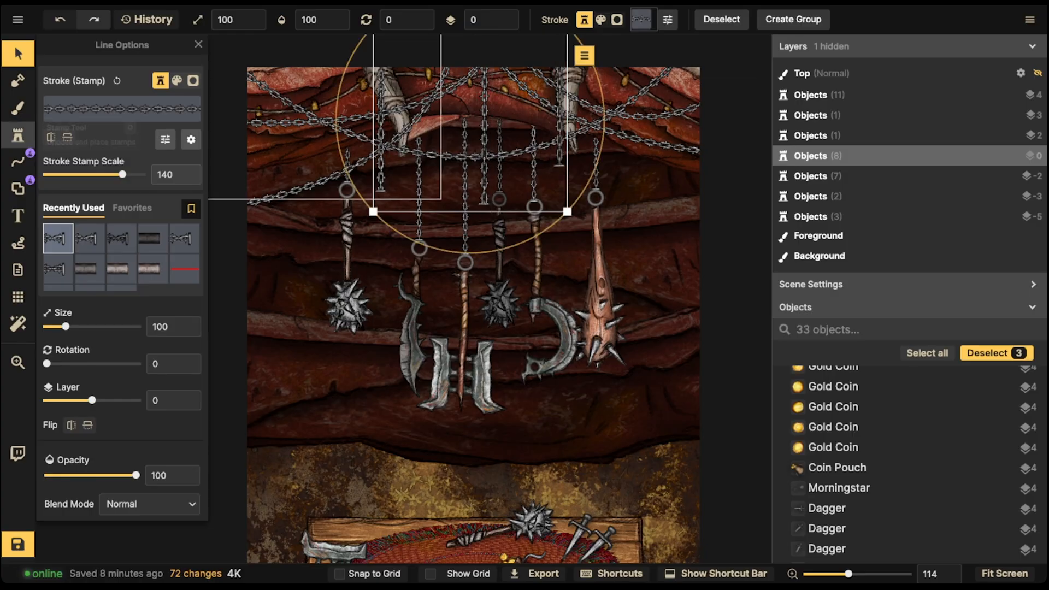
# Search the Fantasy Battlemaps stamps for "spike" and choose the third variant of the Wall Spike.
pyautogui.click(18, 134)
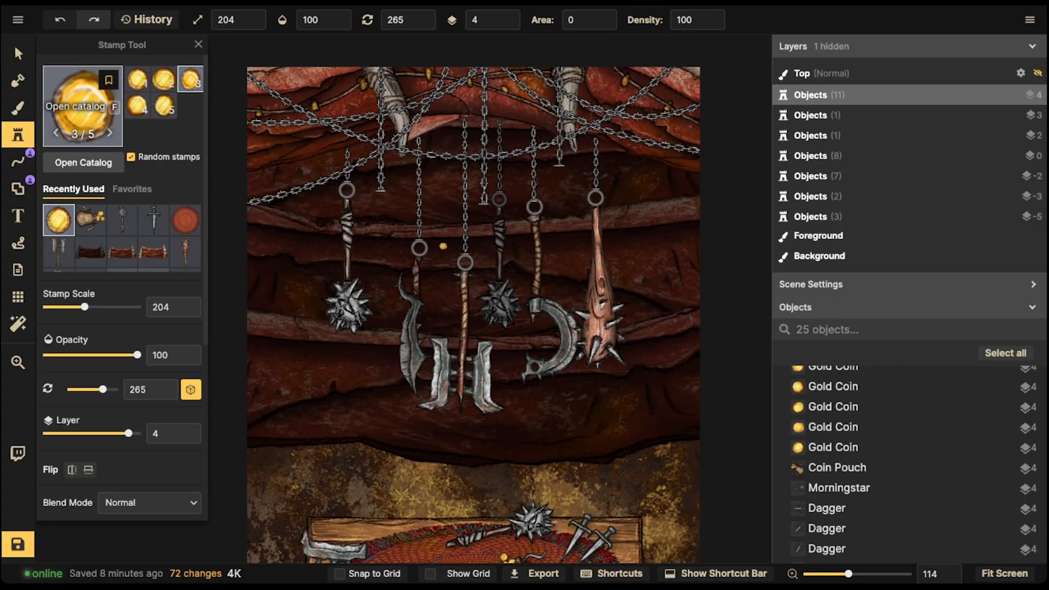
pyautogui.click(82, 104)
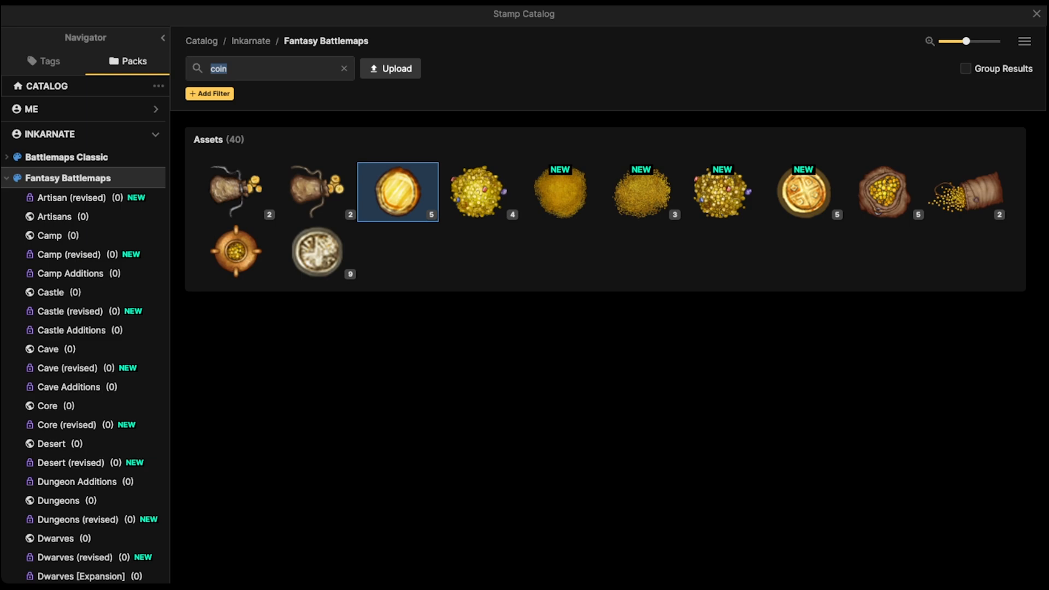
pyautogui.write('spike')
pyautogui.press('Return')
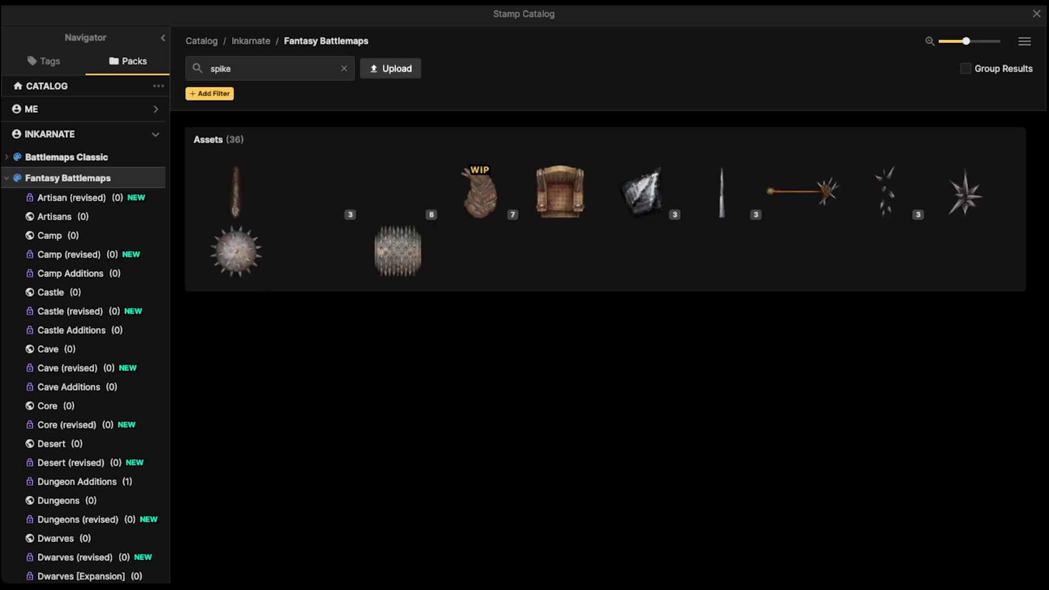
pyautogui.click(721, 192)
pyautogui.press('Right')
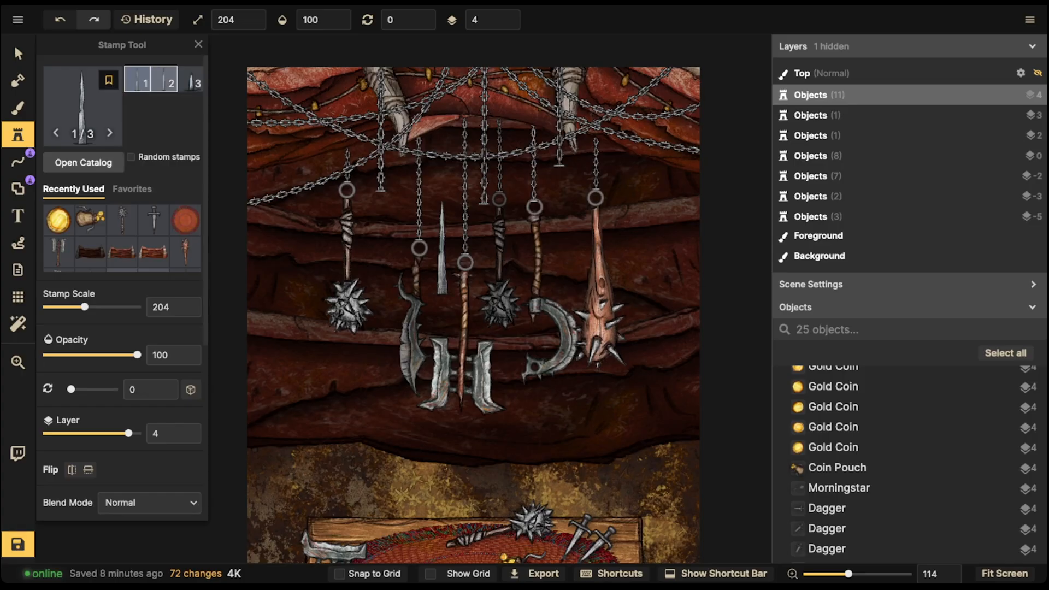
pyautogui.press('Right')
# Place the wall spike pointing down at the end of the left vertical chain, at scale 234 and rotation 180.
pyautogui.press('[')
pyautogui.press('[')
pyautogui.press(']')
pyautogui.press(']')
pyautogui.press(']')
pyautogui.press(']')
pyautogui.press(']')
pyautogui.keyDown('shift'); pyautogui.scroll(12, 381, 205); pyautogui.keyUp('shift')
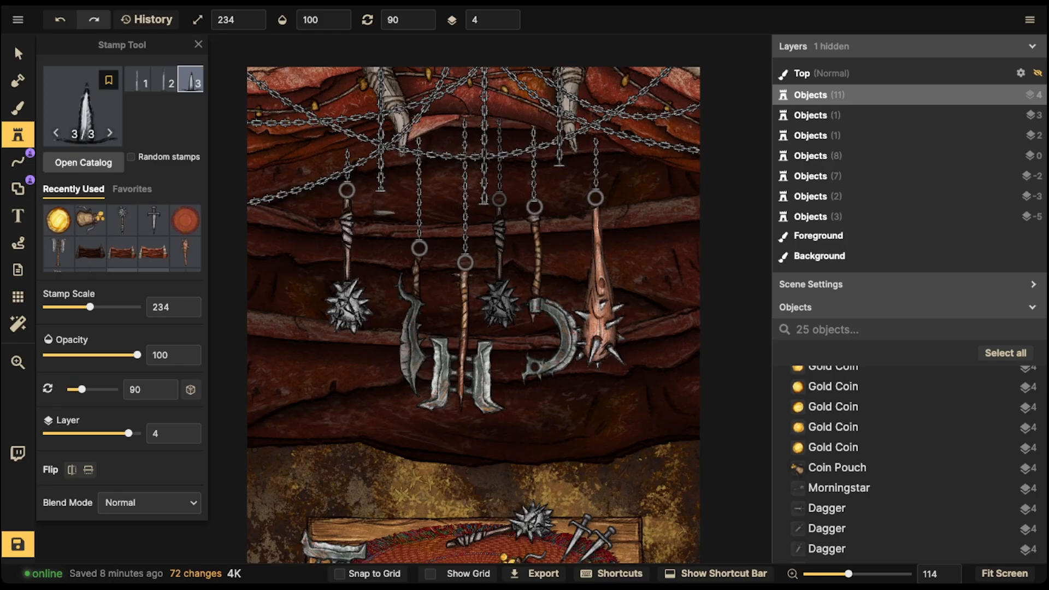
pyautogui.click(380, 204)
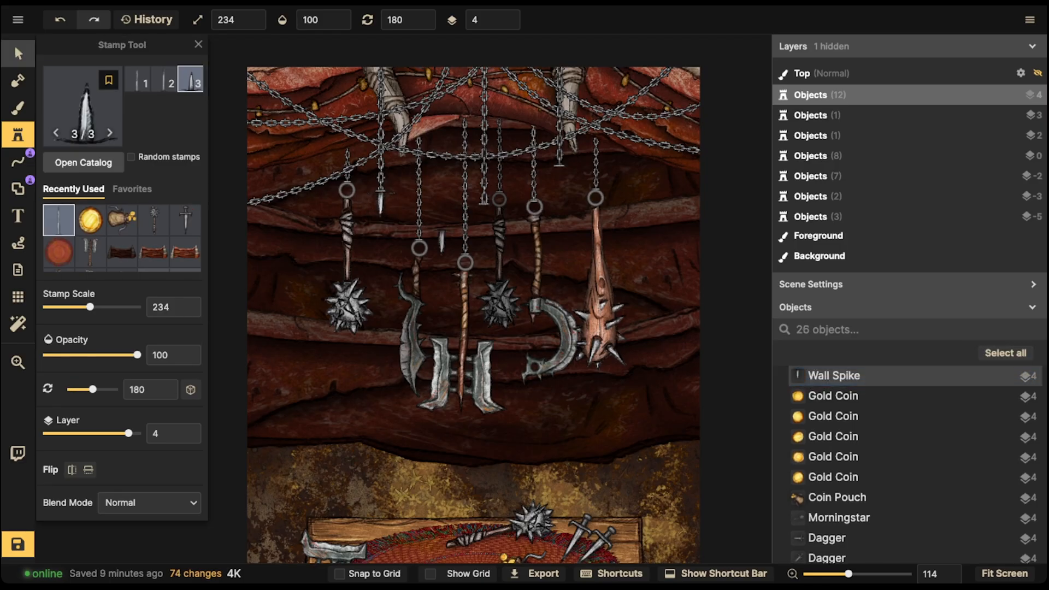
# Set the wall spike's saturation to 0, its brightness to 60 and its shadow to None.
pyautogui.click(18, 54)
pyautogui.moveTo(66, 477); pyautogui.dragTo(45, 477)
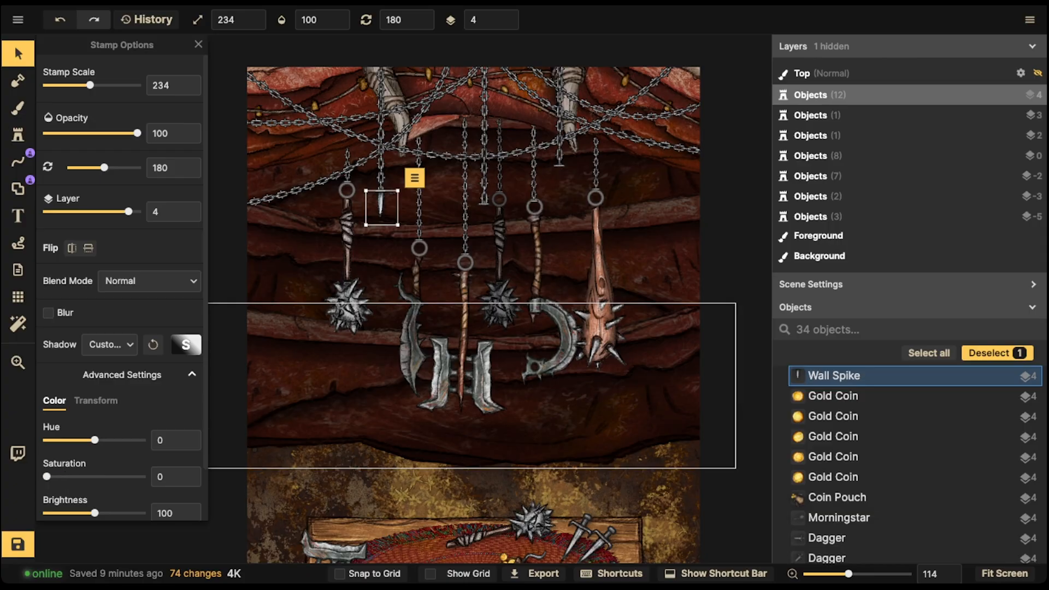
pyautogui.moveTo(95, 512); pyautogui.dragTo(75, 513)
pyautogui.click(109, 344)
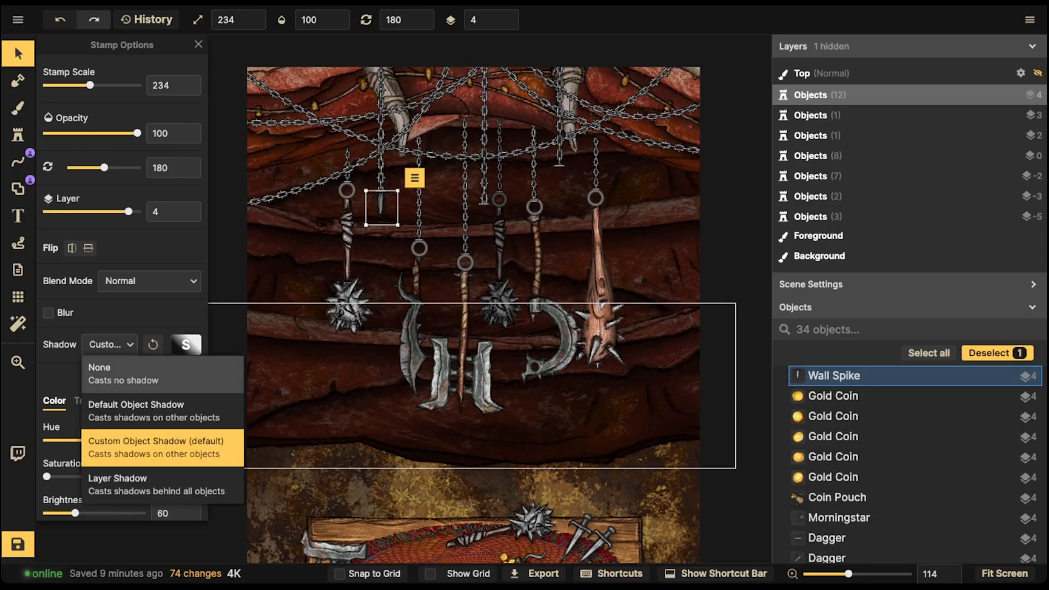
pyautogui.click(97, 367)
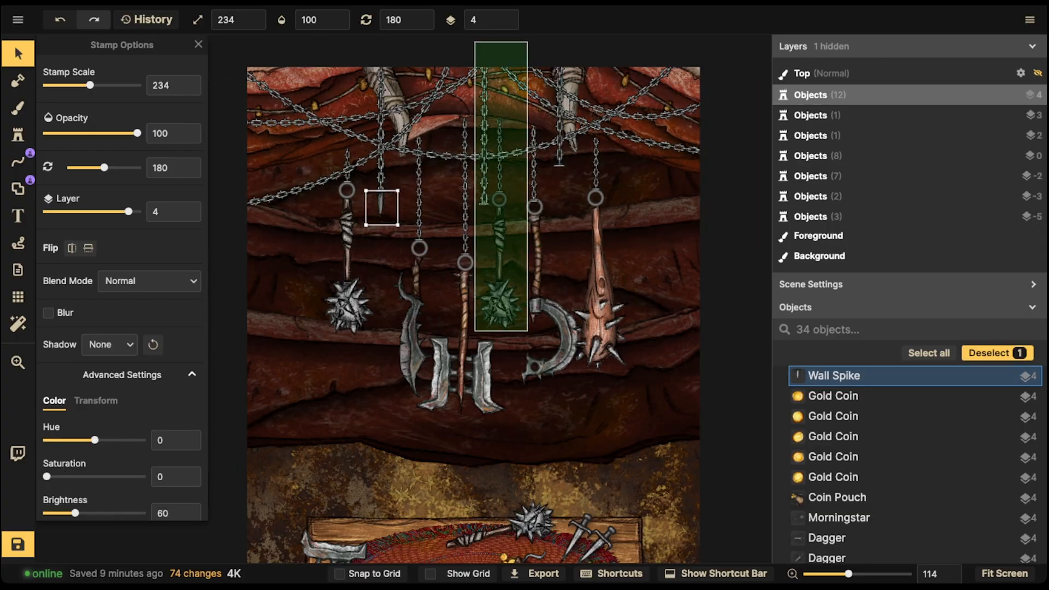
# Paste two copies of the wall spike and position them at the ends of the middle and right vertical chains.
pyautogui.hotkey('ctrl', 'v')
pyautogui.moveTo(499, 210); pyautogui.dragTo(485, 220)
pyautogui.hotkey('ctrl', 'v')
pyautogui.moveTo(559, 173); pyautogui.dragTo(559, 182)
# Select all three wall spikes at the chain ends together and set their brightness to 62.
pyautogui.keyDown('shift'); pyautogui.click(484, 210); pyautogui.keyUp('shift')
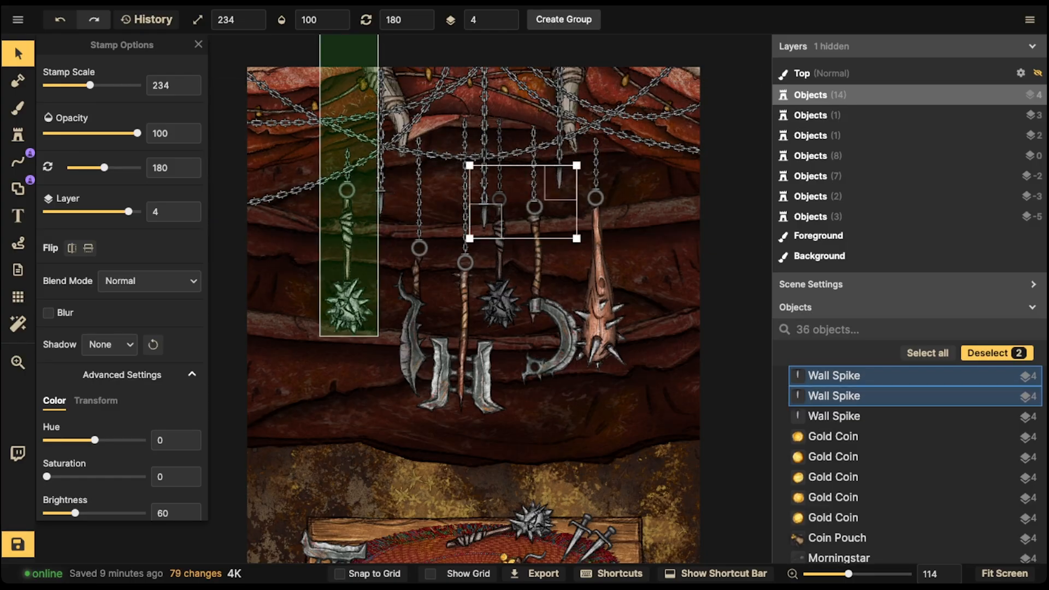
pyautogui.keyDown('shift'); pyautogui.click(380, 191); pyautogui.keyUp('shift')
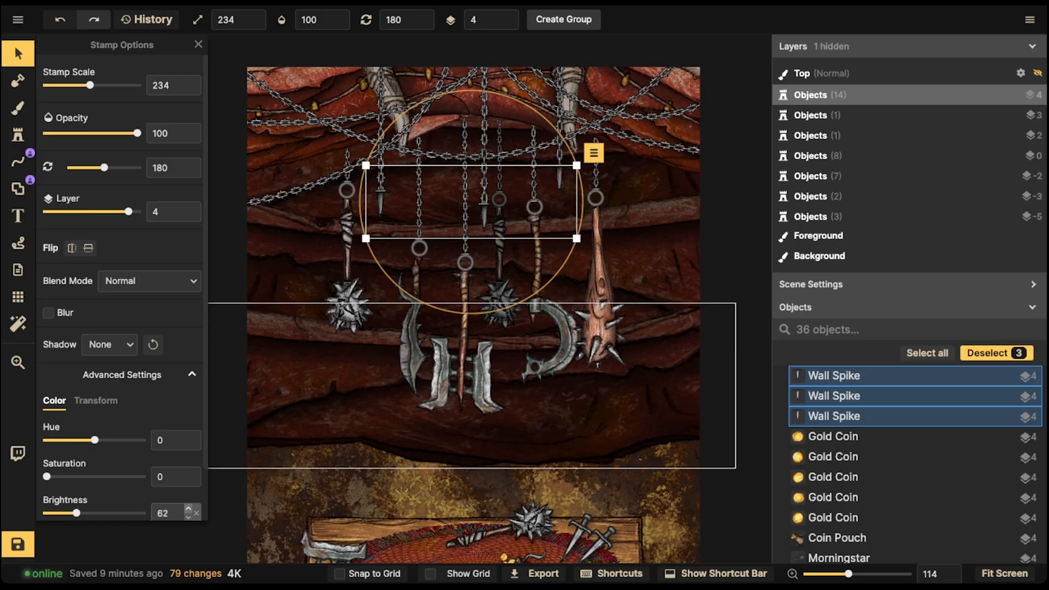
pyautogui.press('Escape')
pyautogui.scroll(-5, 378, 226)
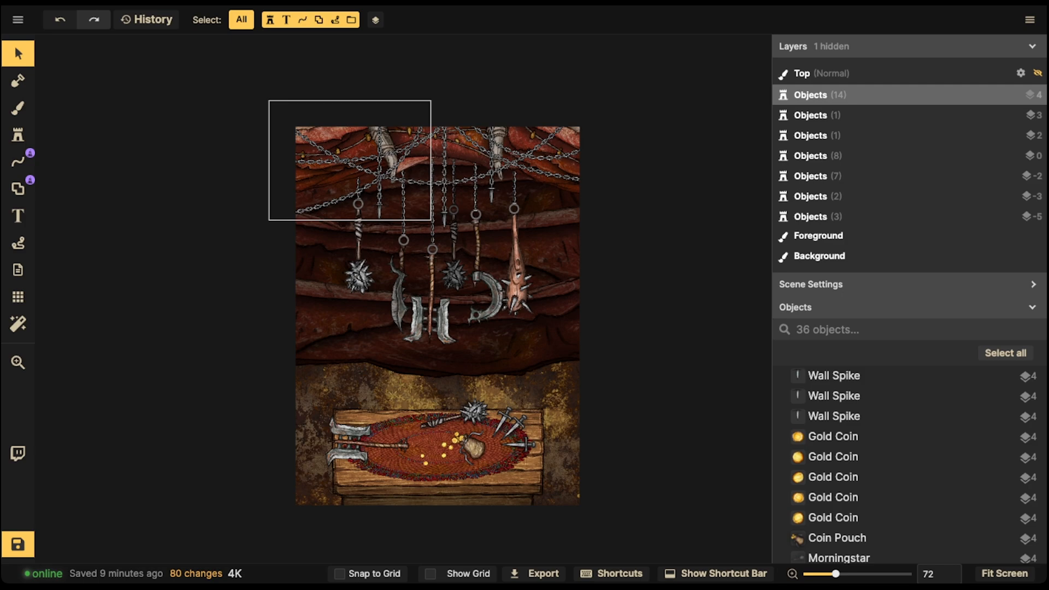
pyautogui.scroll(-1, 377, 353)
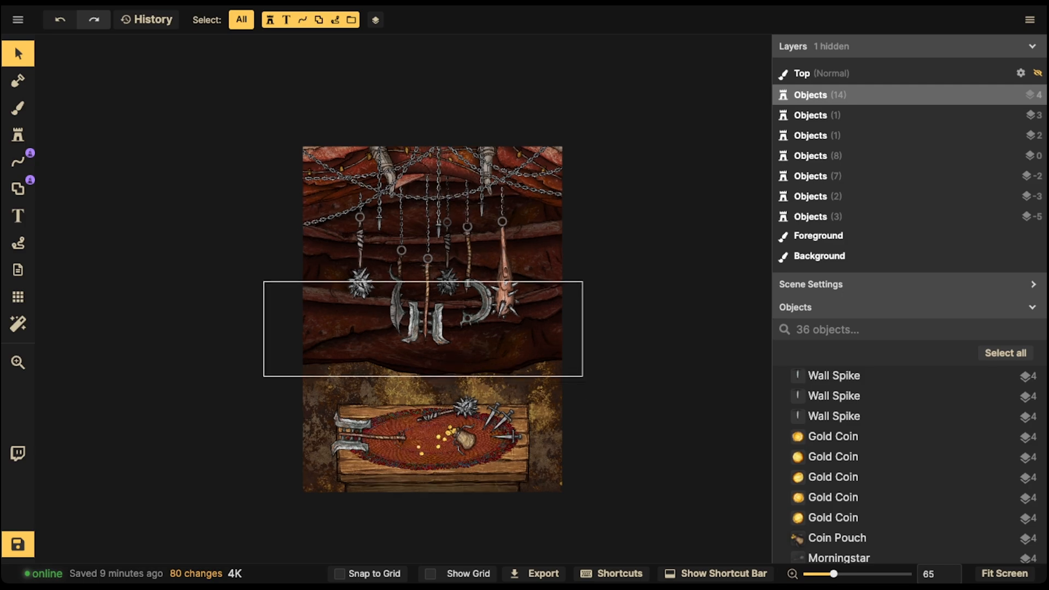
pyautogui.scroll(2, 402, 338)
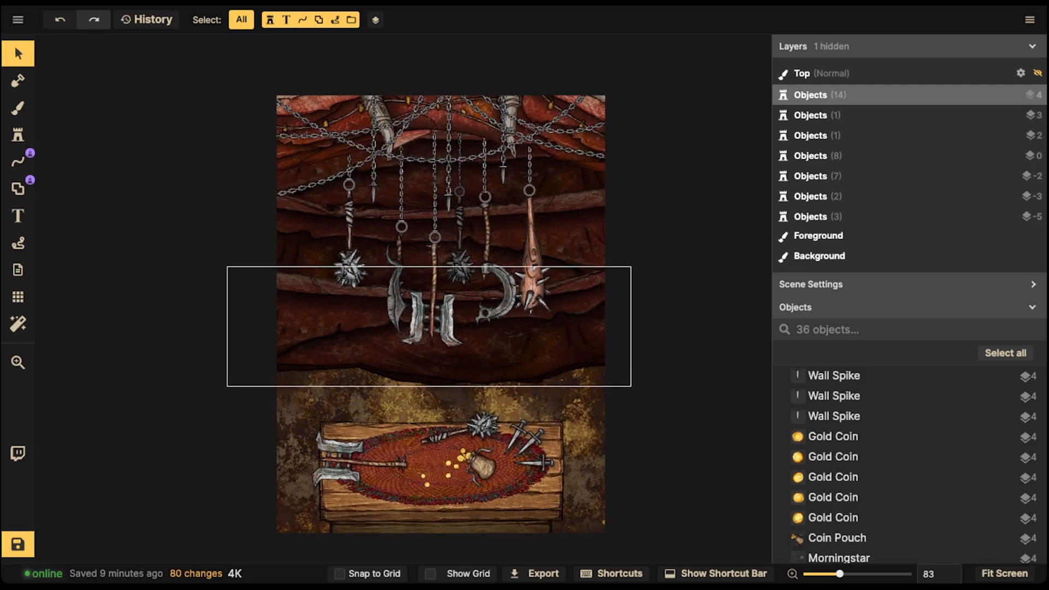
# Copy the club out of the hanging spiked club group and paste it as a separate stamp in the scene.
pyautogui.click(434, 295)
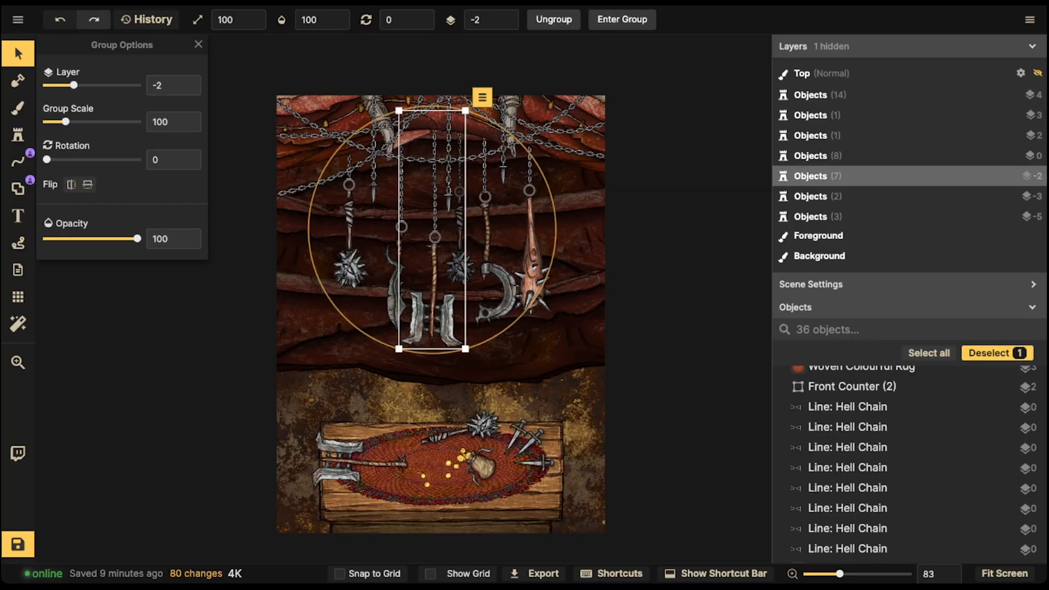
pyautogui.doubleClick(532, 268)
pyautogui.click(532, 268)
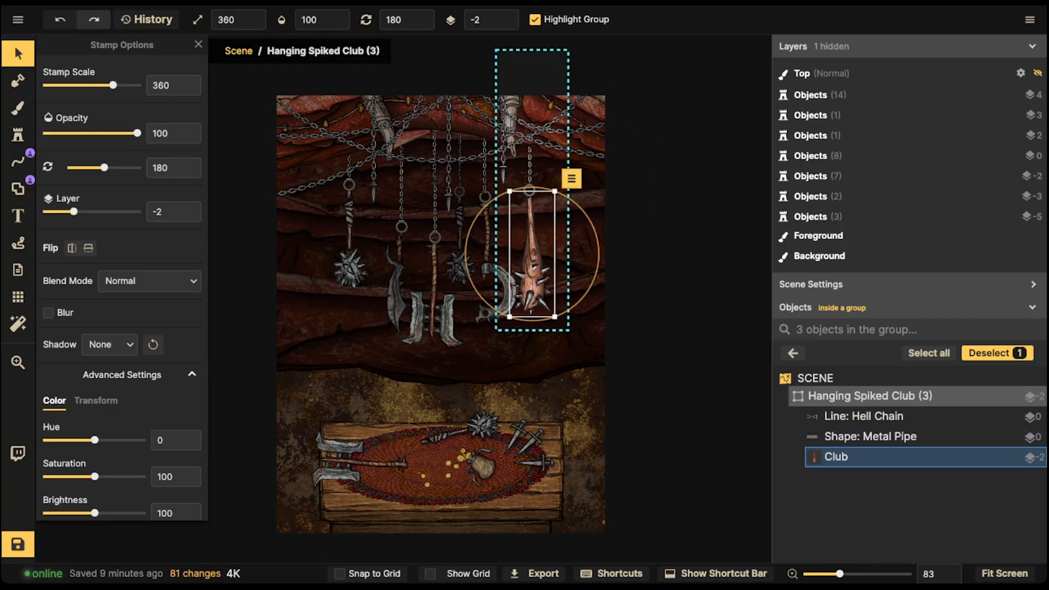
pyautogui.press('Escape')
pyautogui.press('Escape')
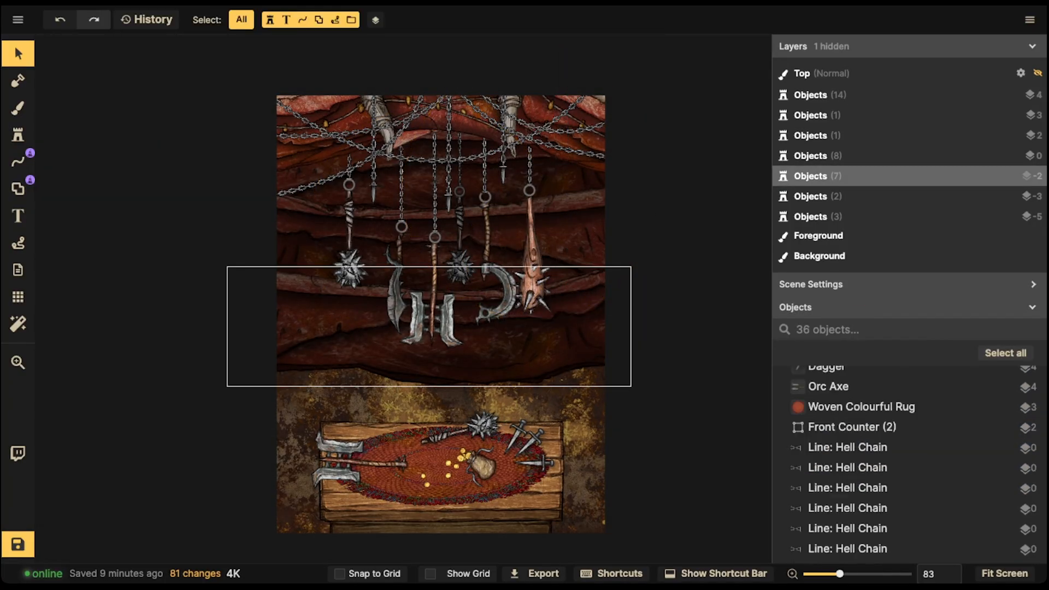
pyautogui.hotkey('ctrl', 'v')
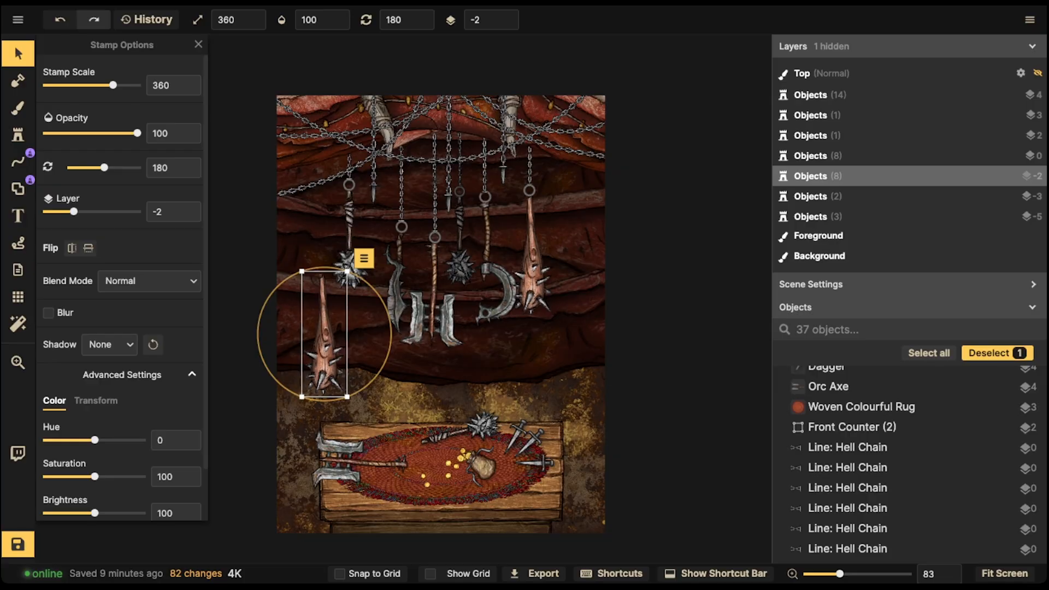
# Set the pasted club's brightness to 60, rotate it to 195 and place it leaning at the tent's lower left edge.
pyautogui.click(75, 513)
pyautogui.moveTo(258, 334); pyautogui.dragTo(260, 317)
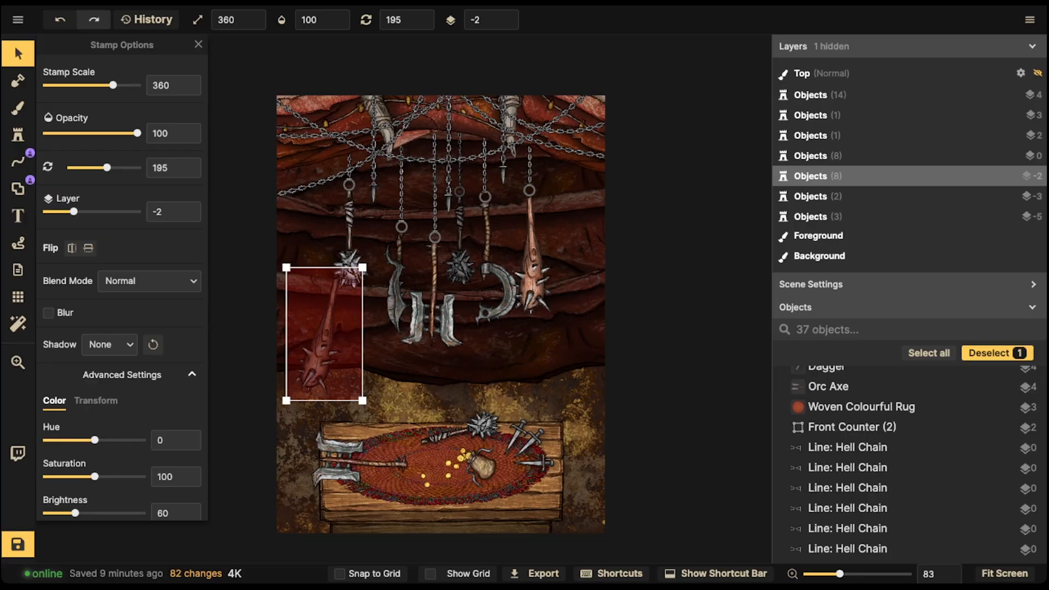
pyautogui.moveTo(325, 337); pyautogui.dragTo(305, 331)
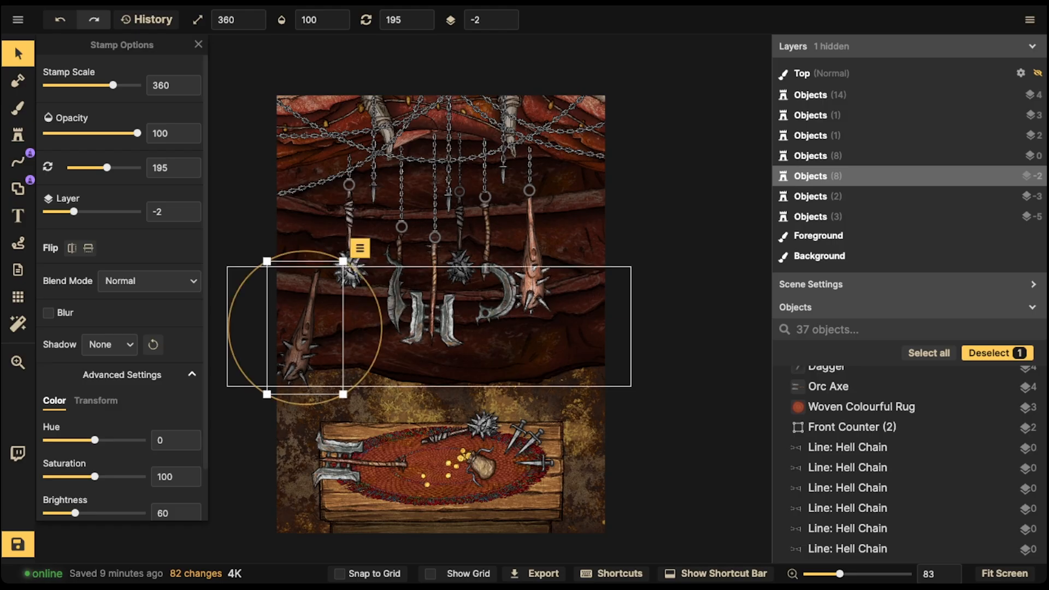
# Stamp a morningstar to the right of the leaning club, head down, at scale 360 and rotation 165.
pyautogui.click(18, 135)
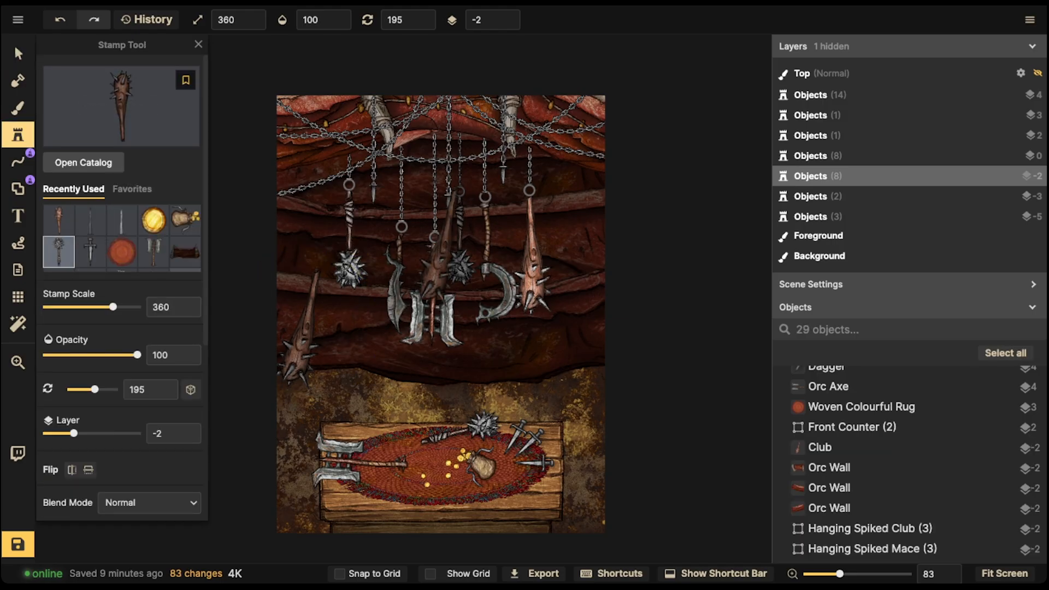
pyautogui.click(59, 251)
pyautogui.keyDown('alt'); pyautogui.scroll(11, 337, 344); pyautogui.keyUp('alt')
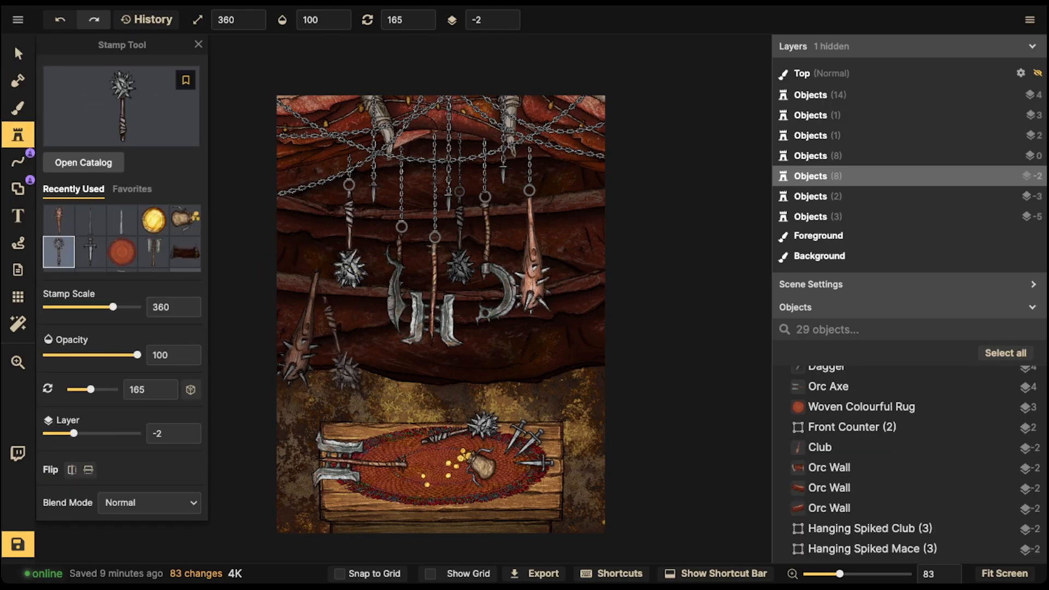
pyautogui.click(337, 344)
pyautogui.press('v')
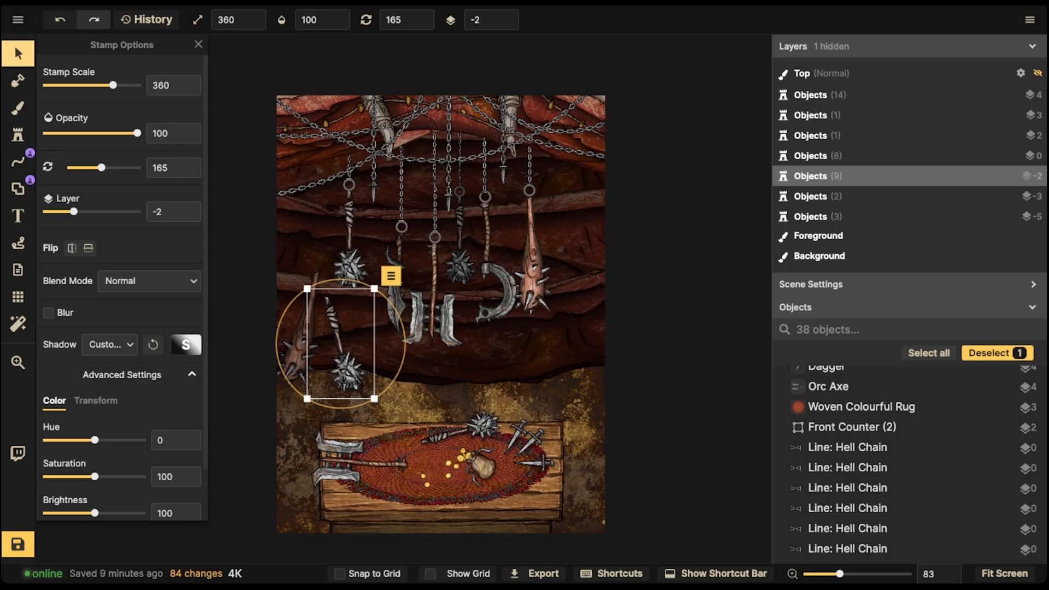
# Set both the saturation and the brightness of the leaning morningstar to 66.
pyautogui.moveTo(95, 477); pyautogui.dragTo(78, 477)
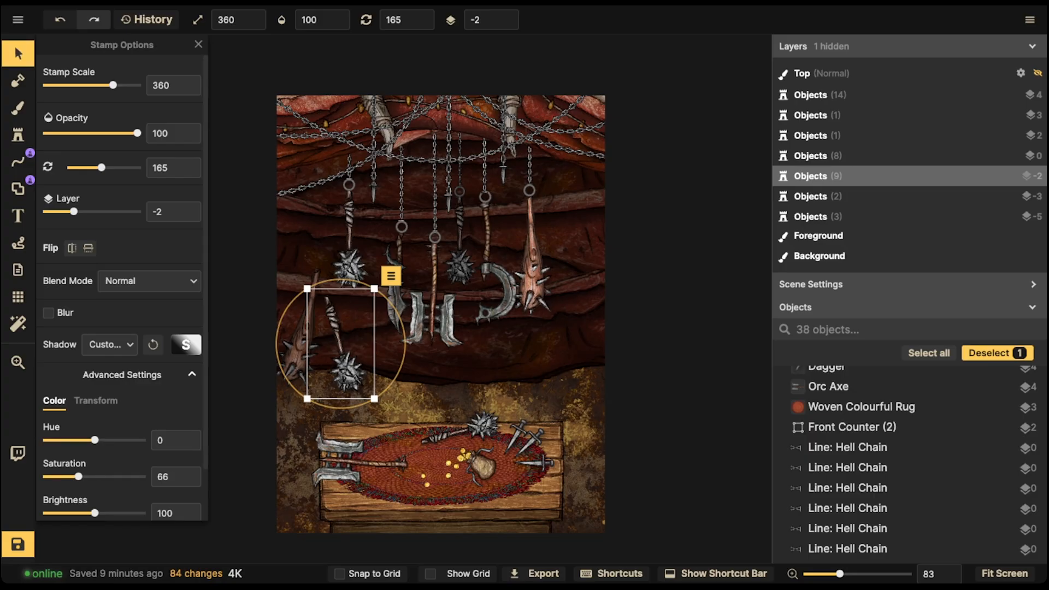
pyautogui.moveTo(94, 513); pyautogui.dragTo(84, 513)
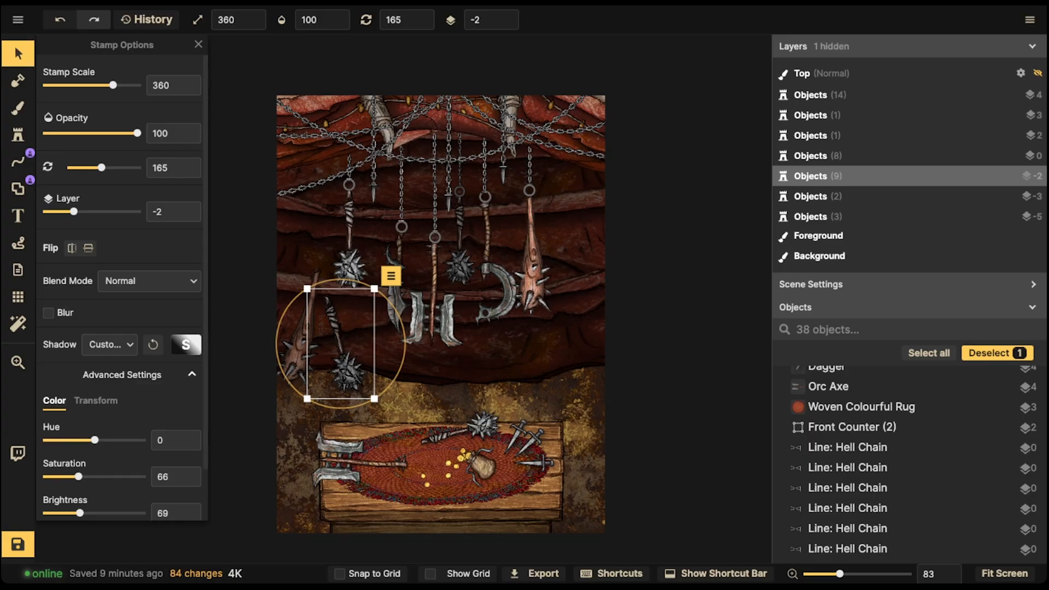
pyautogui.click(18, 53)
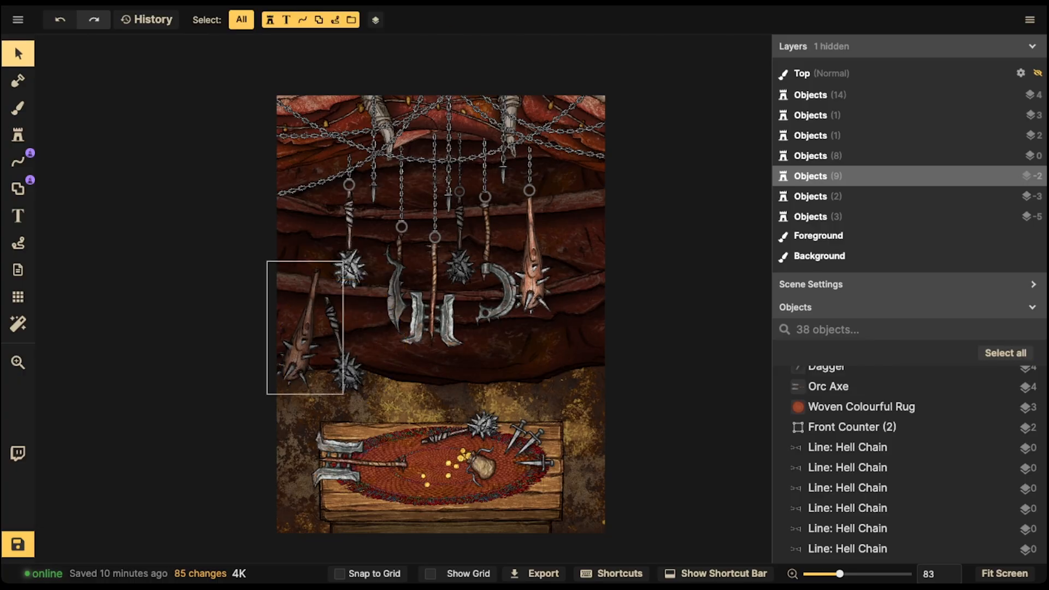
# Set the leaning club's brightness to 48 and rotate the morningstar beside it to 167.5.
pyautogui.click(301, 341)
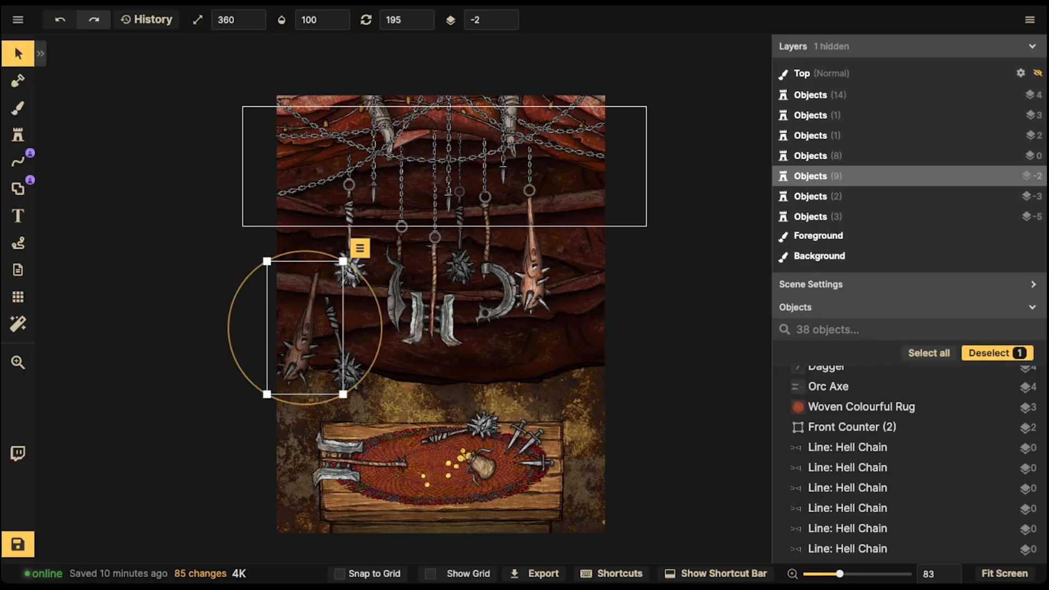
pyautogui.click(19, 53)
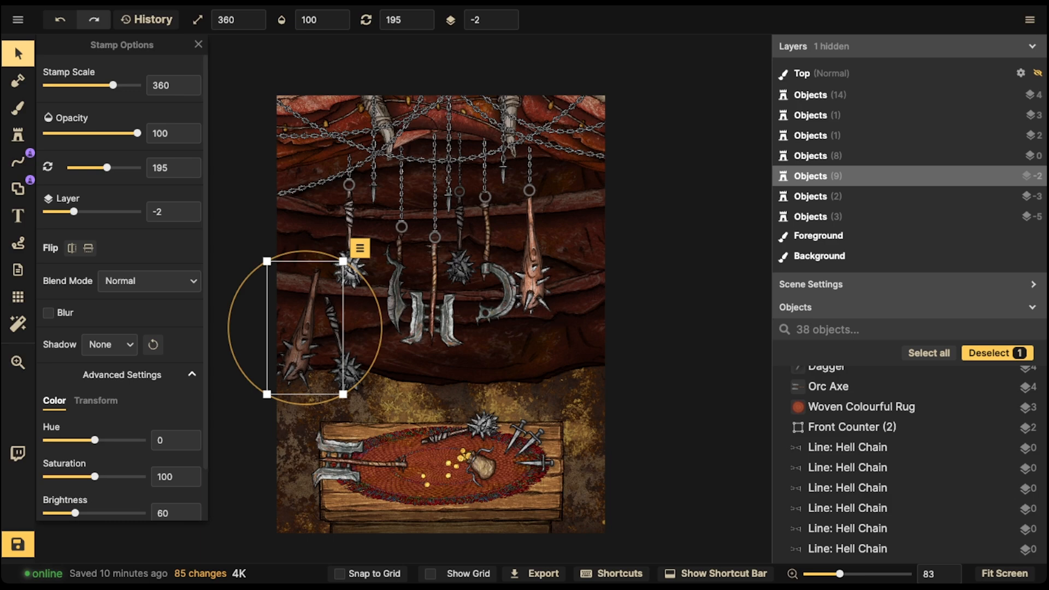
pyautogui.moveTo(75, 513); pyautogui.dragTo(69, 513)
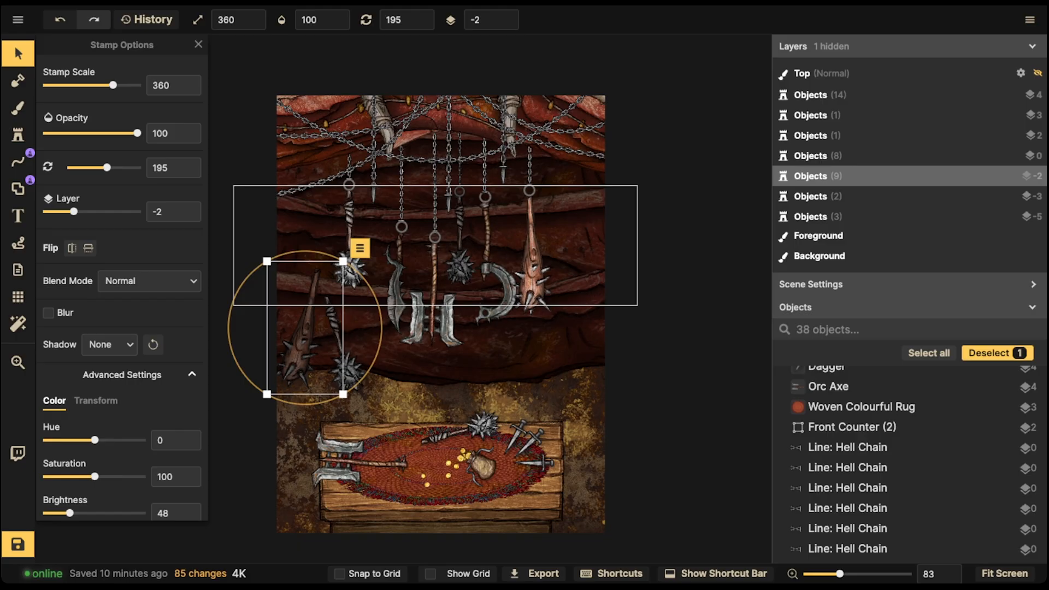
pyautogui.click(348, 367)
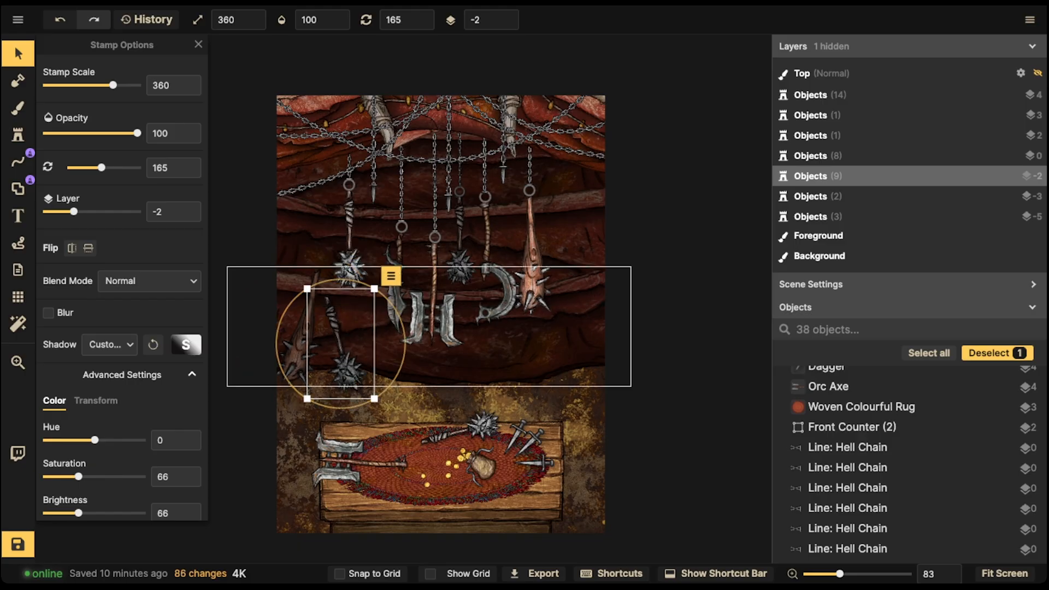
pyautogui.moveTo(404, 340); pyautogui.dragTo(404, 343)
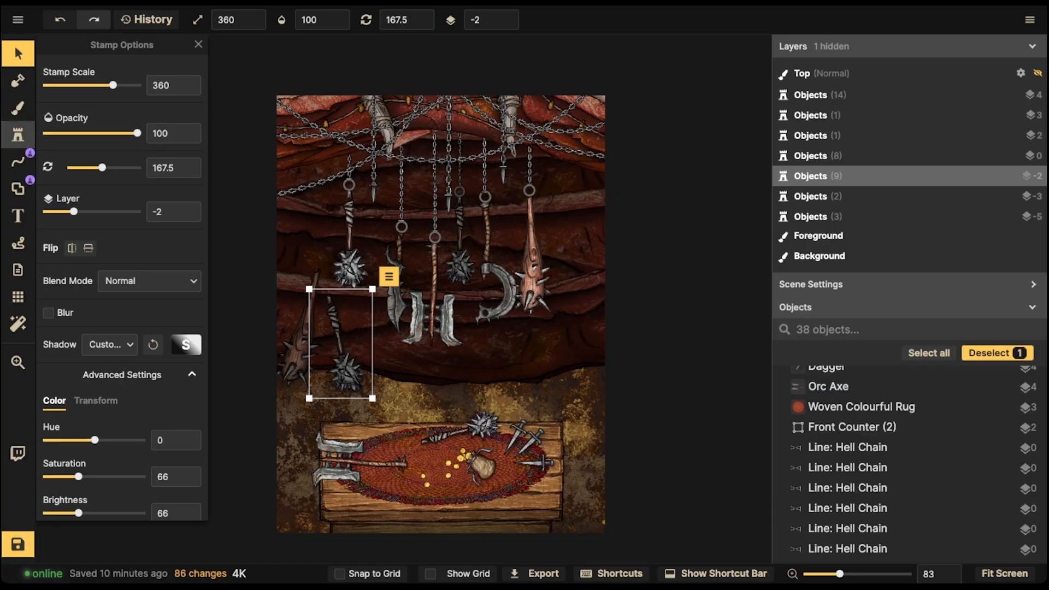
# Search the Fantasy Battlemaps stamps for "weapon" and choose the Crossbow.
pyautogui.click(18, 133)
pyautogui.write('f')
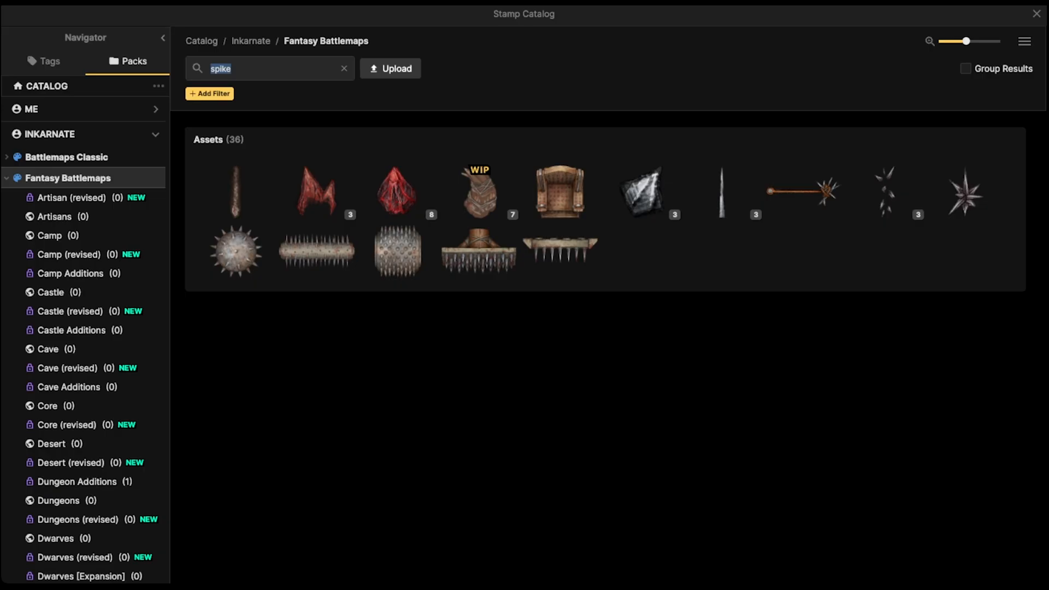
pyautogui.write('weapon')
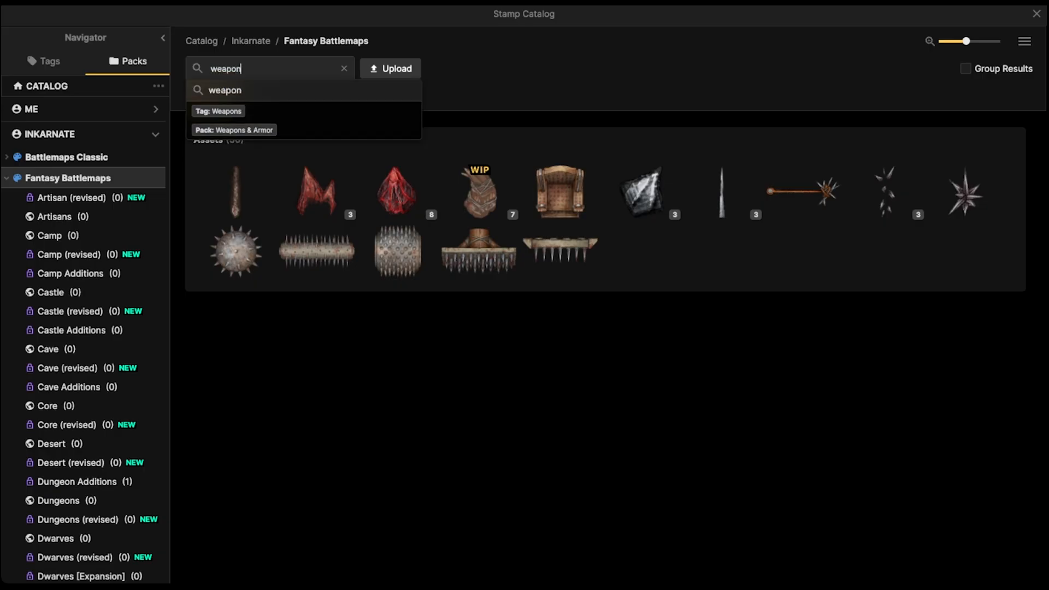
pyautogui.press('Return')
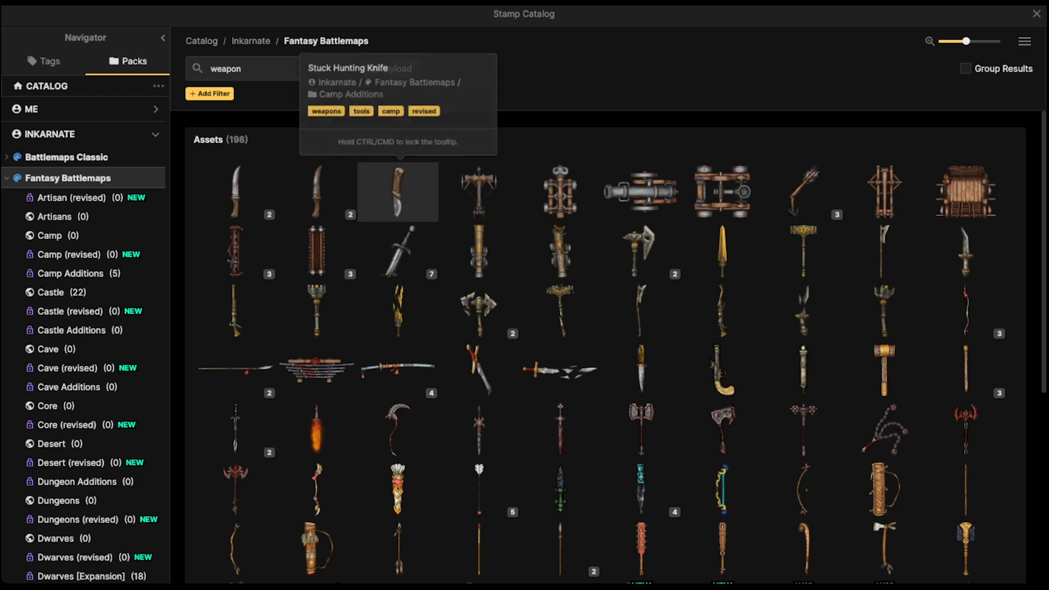
pyautogui.scroll(-6, 479, 314)
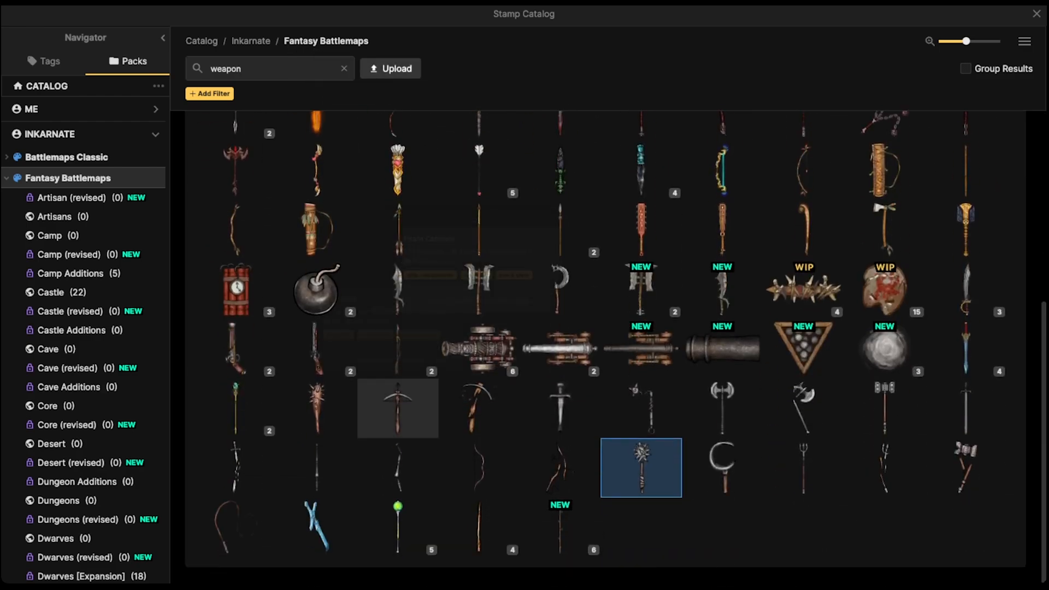
pyautogui.click(398, 407)
# Place the crossbow against the lower right part of the tent wall at scale 380 and rotate it to 354.
pyautogui.scroll(1, 514, 382)
pyautogui.keyDown('ctrl'); pyautogui.scroll(1, 514, 374); pyautogui.keyUp('ctrl')
pyautogui.keyDown('shift'); pyautogui.scroll(11, 557, 334); pyautogui.keyUp('shift')
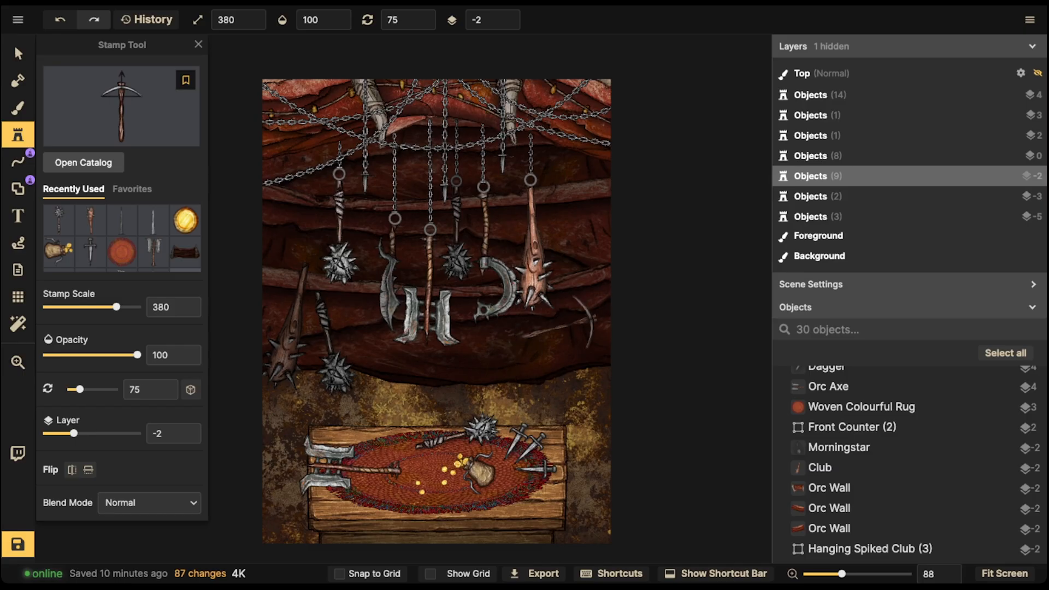
pyautogui.keyDown('shift'); pyautogui.scroll(-12, 581, 347); pyautogui.keyUp('shift')
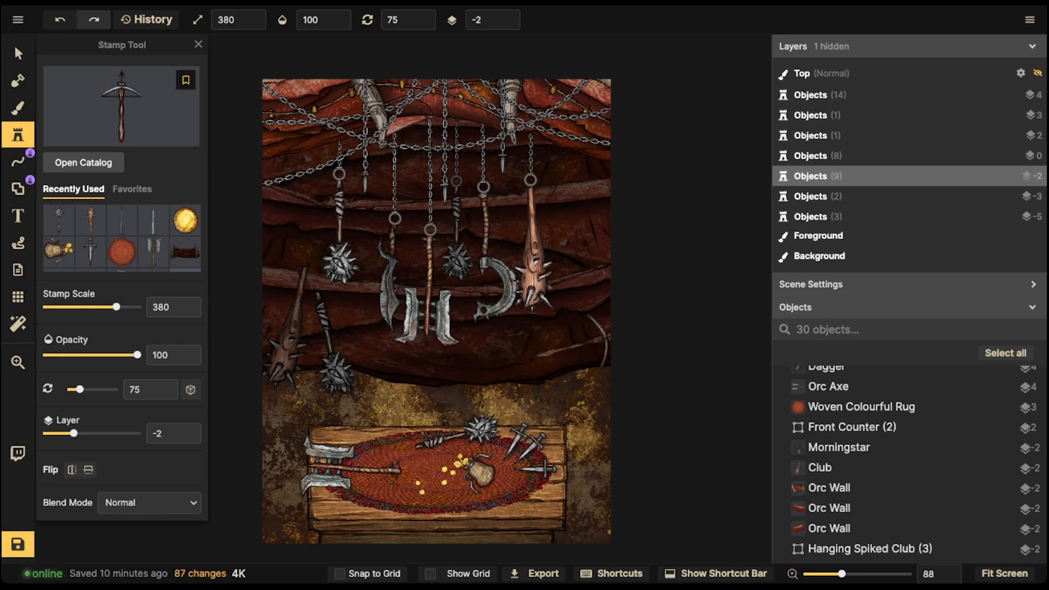
pyautogui.keyDown('shift'); pyautogui.scroll(1, 582, 347); pyautogui.keyUp('shift')
pyautogui.click(582, 339)
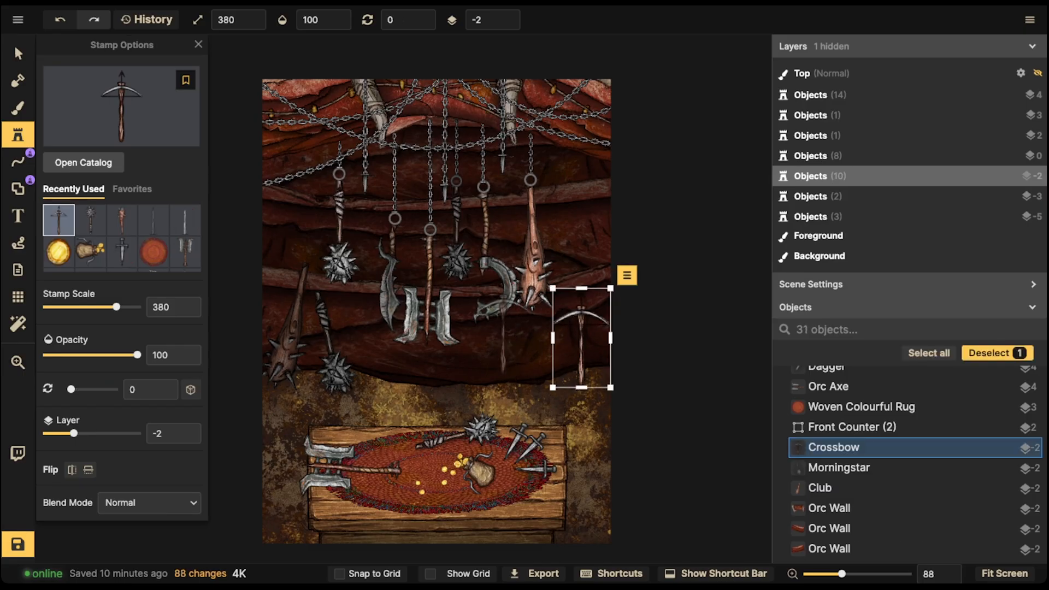
pyautogui.moveTo(627, 276); pyautogui.dragTo(621, 271)
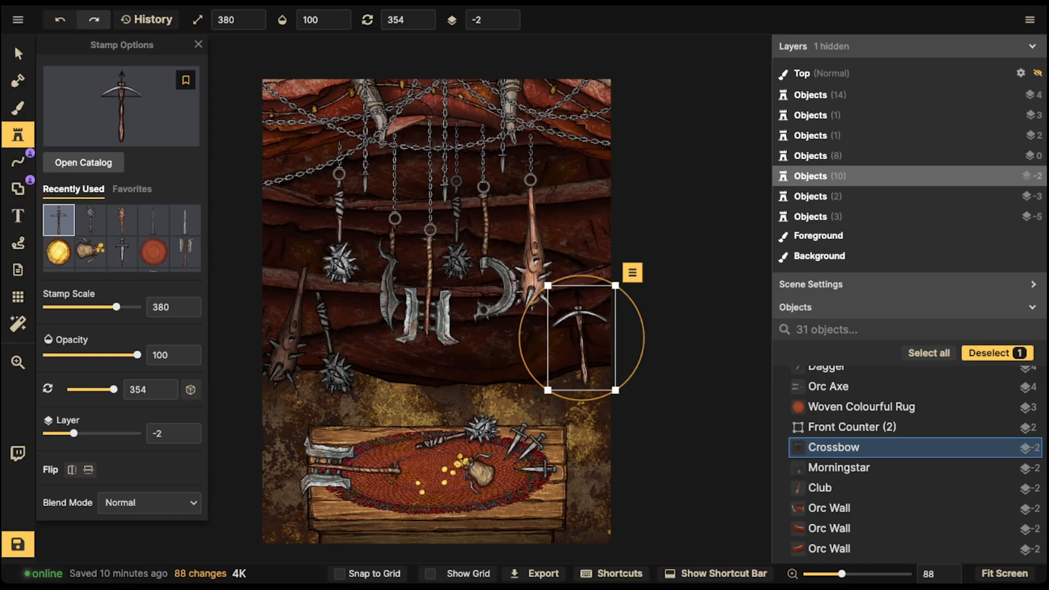
# Set the crossbow's brightness to 60 and its shadow to None, and tilt it slightly further counterclockwise.
pyautogui.click(18, 54)
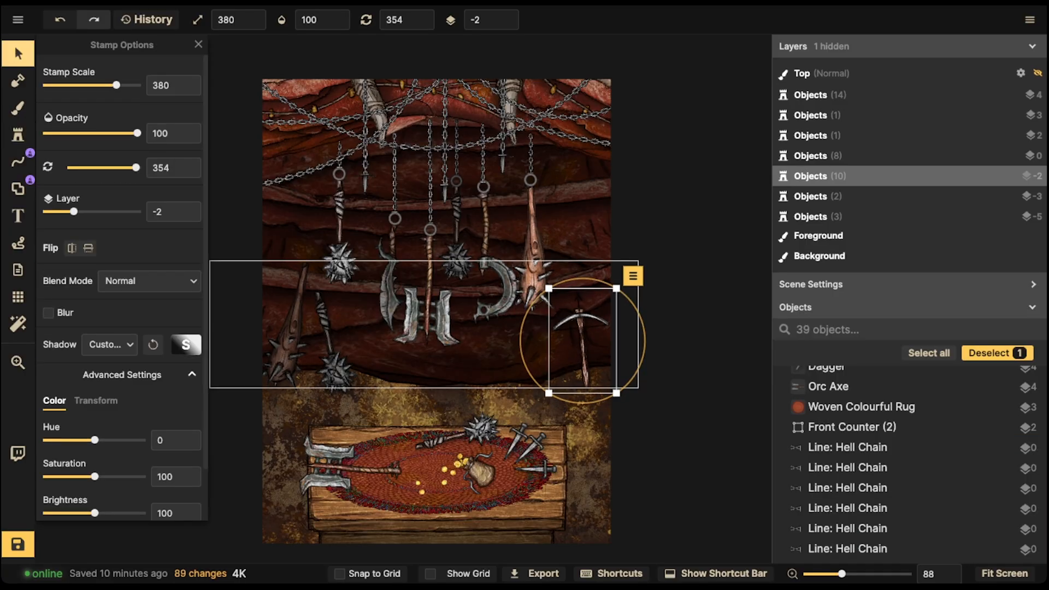
pyautogui.moveTo(95, 513); pyautogui.dragTo(75, 513)
pyautogui.click(110, 344)
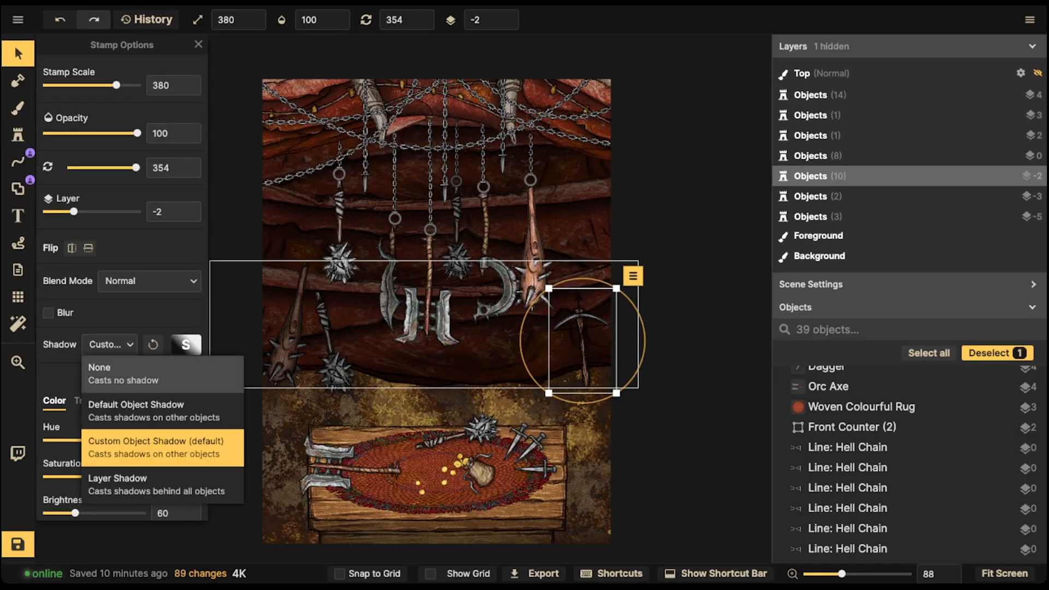
pyautogui.click(100, 367)
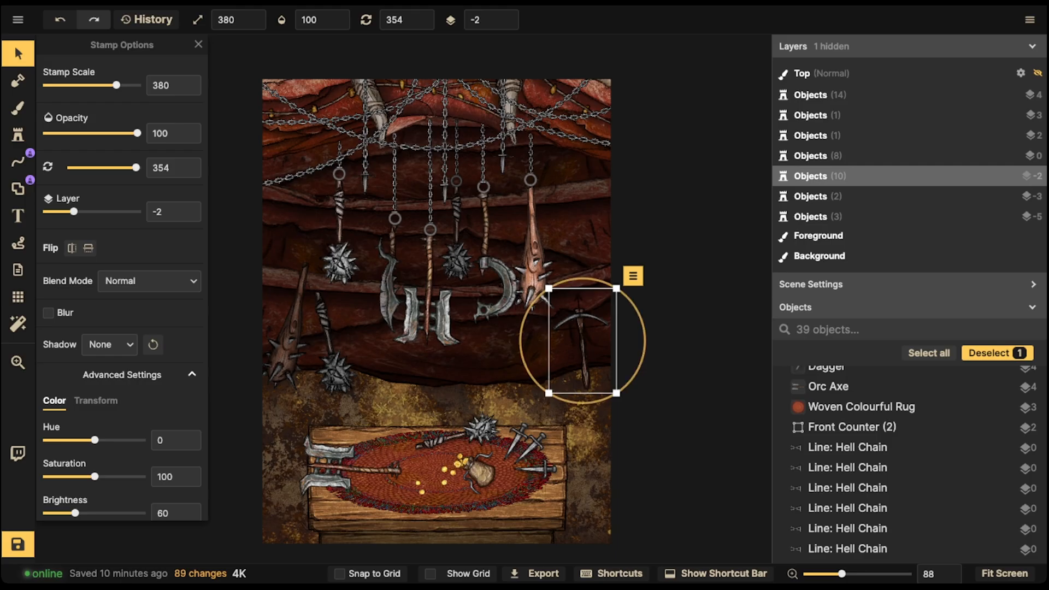
pyautogui.moveTo(520, 340); pyautogui.dragTo(521, 348)
pyautogui.click(412, 312)
# Save the weapon shop scene.
pyautogui.scroll(-2, 412, 312)
pyautogui.scroll(-2, 355, 322)
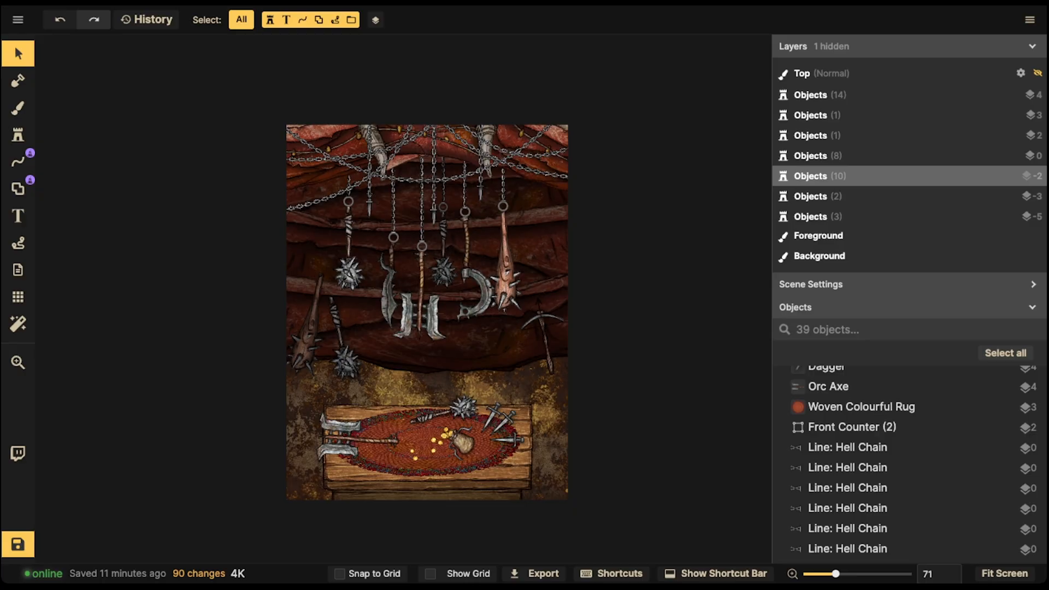
pyautogui.click(18, 545)
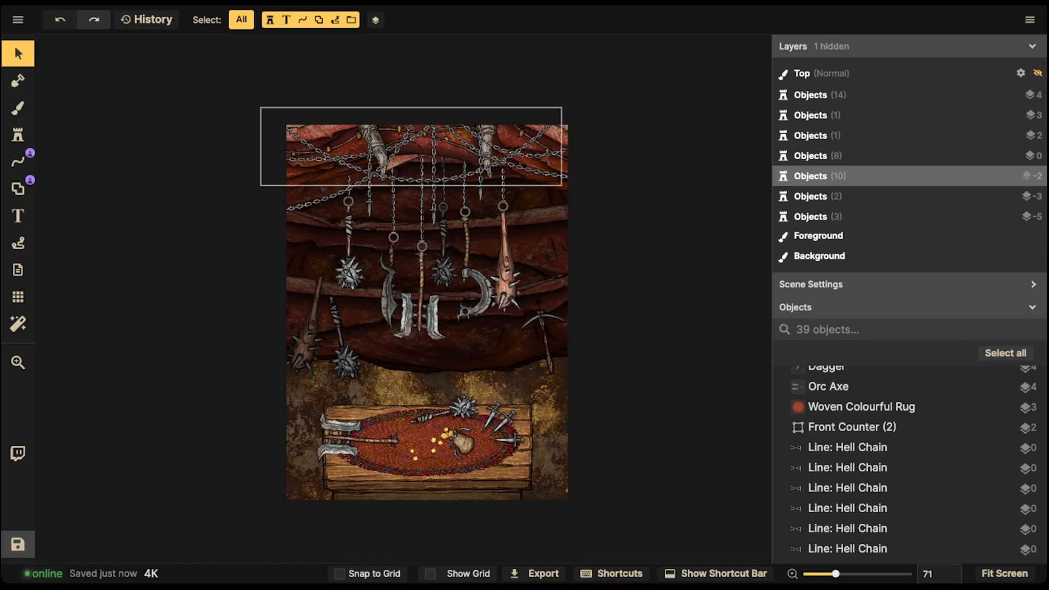
# Choose the Hell Longsword stamp from the Fantasy Battlemaps weapon stamps.
pyautogui.scroll(1, 437, 313)
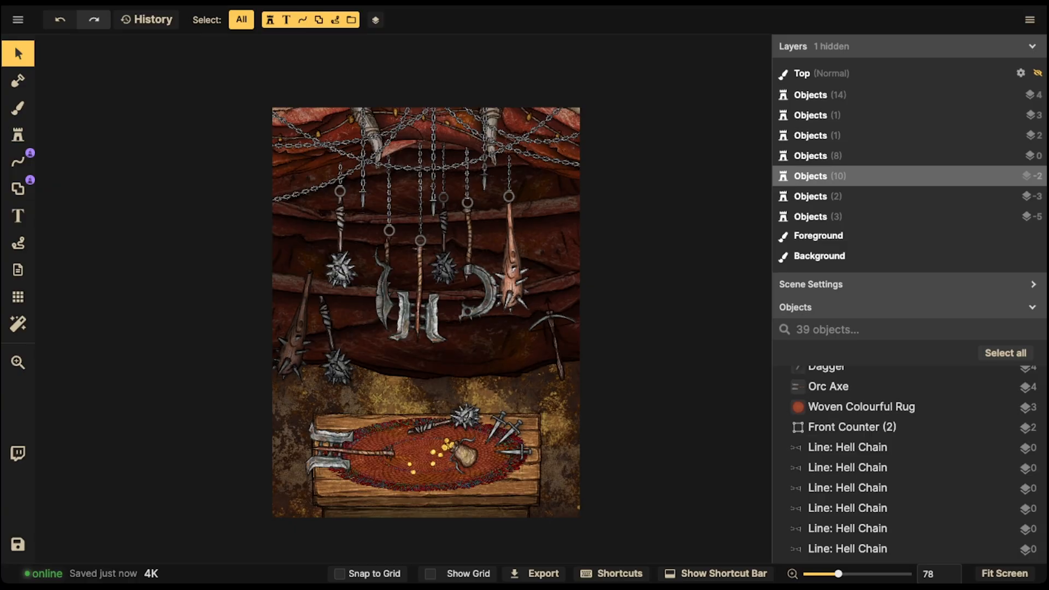
pyautogui.click(18, 135)
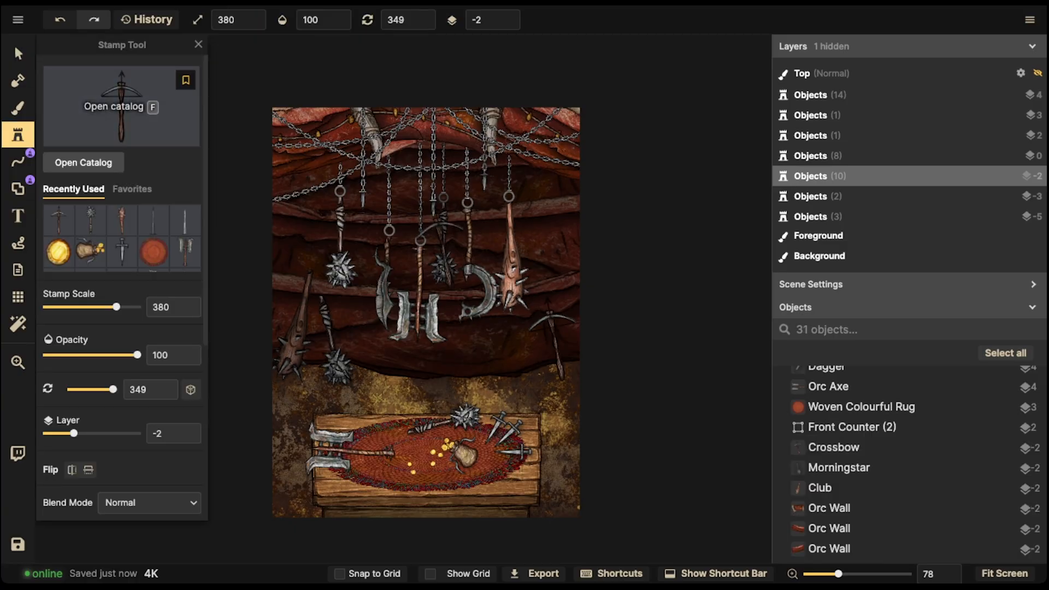
pyautogui.click(185, 220)
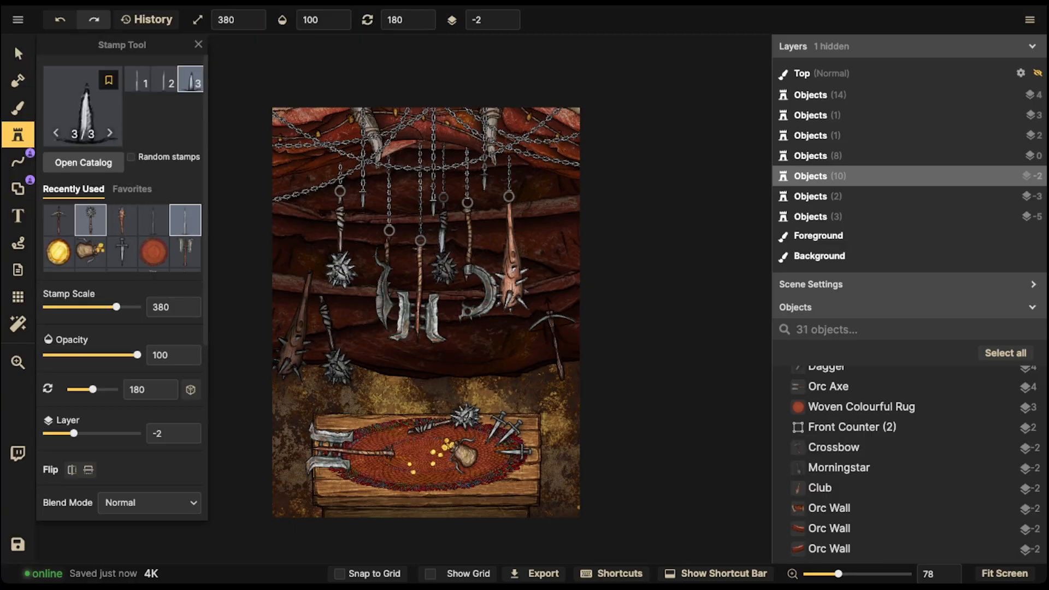
pyautogui.press('f')
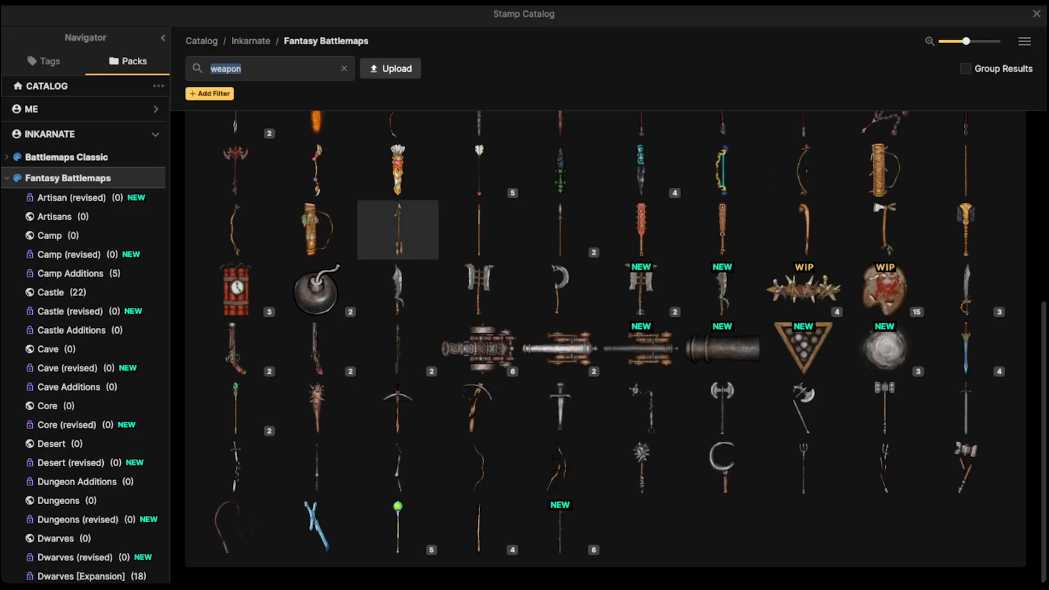
pyautogui.scroll(5, 640, 306)
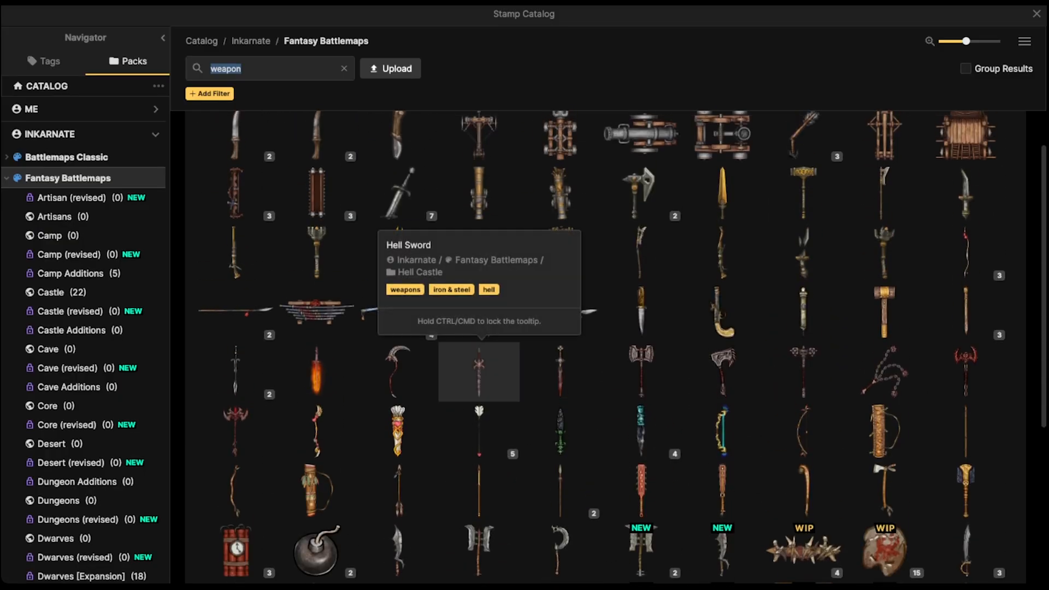
pyautogui.click(560, 371)
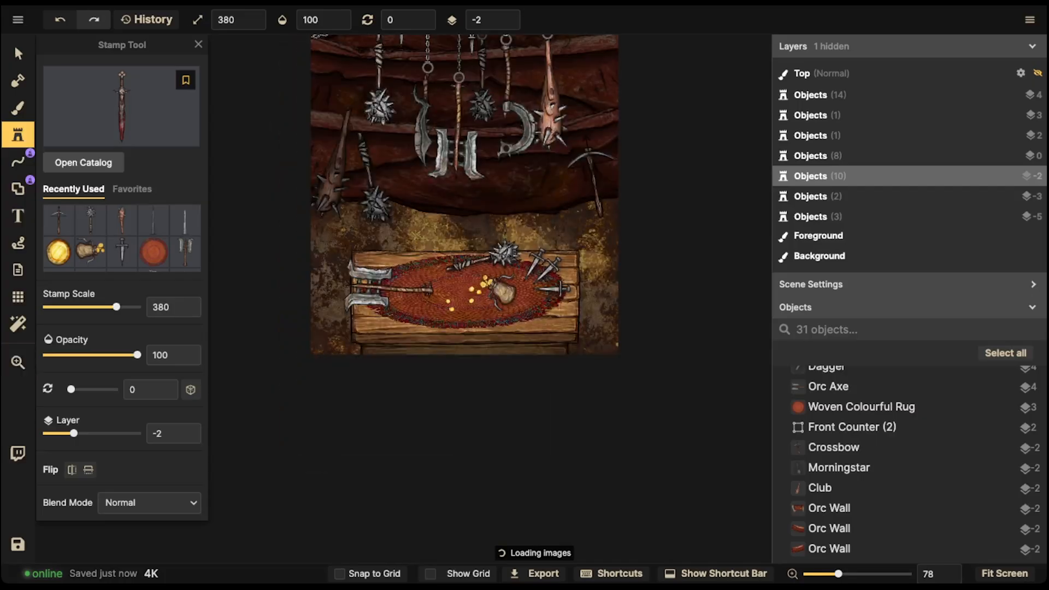
# Place the longsword over the counter's lower left edge with saturation 0, scale 300 and rotation 15.
pyautogui.scroll(-1, 425, 313)
pyautogui.scroll(-5, 122, 328)
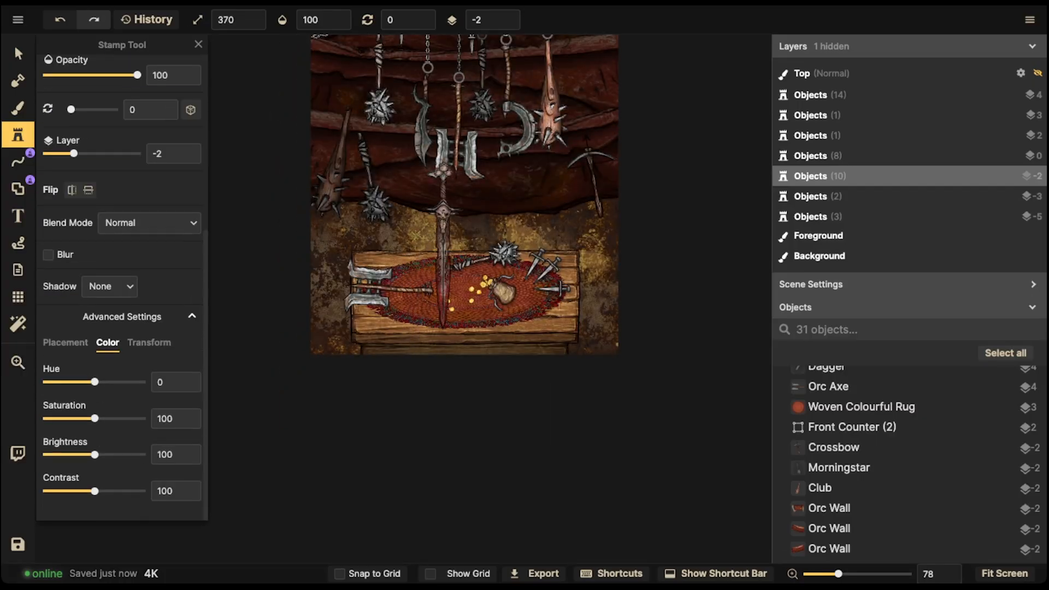
pyautogui.moveTo(94, 418); pyautogui.dragTo(46, 418)
pyautogui.scroll(-2, 423, 305)
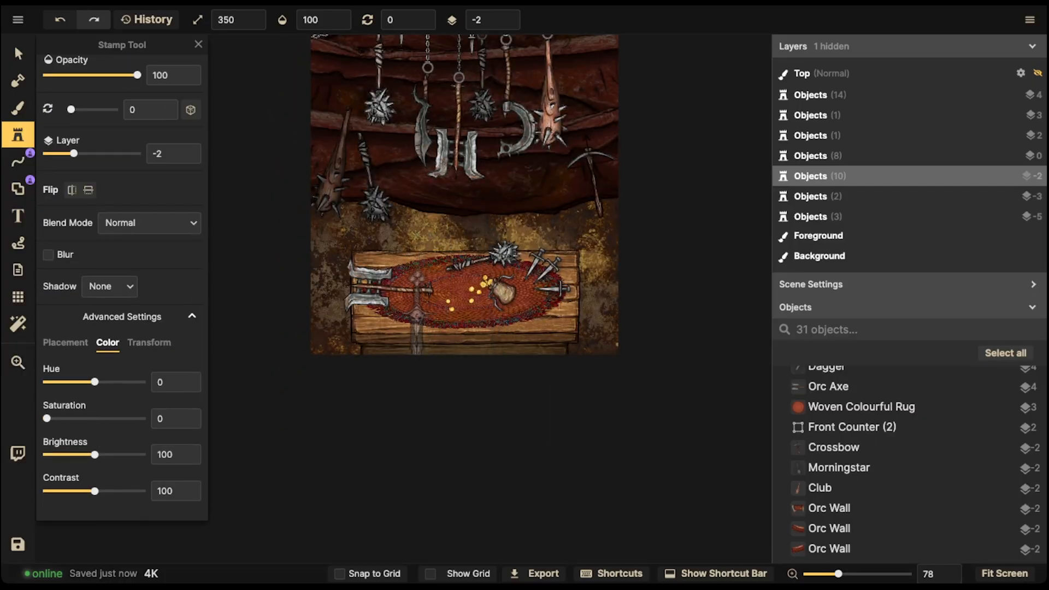
pyautogui.keyDown('alt'); pyautogui.scroll(3, 415, 354); pyautogui.keyUp('alt')
pyautogui.scroll(-5, 415, 323)
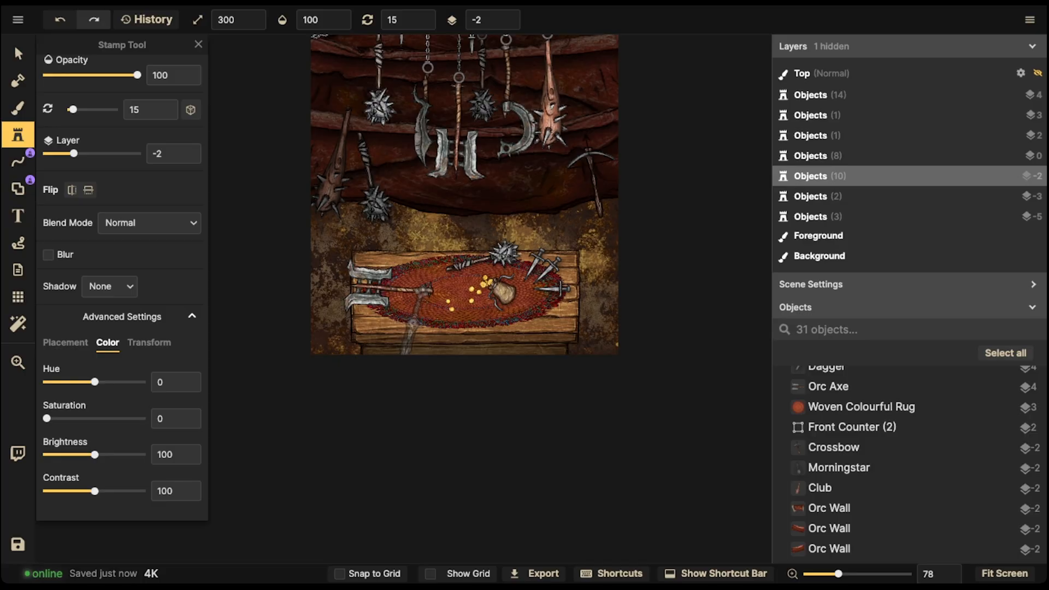
pyautogui.click(406, 350)
# Raise the longsword to layer 4, above the counter and rug.
pyautogui.click(508, 14)
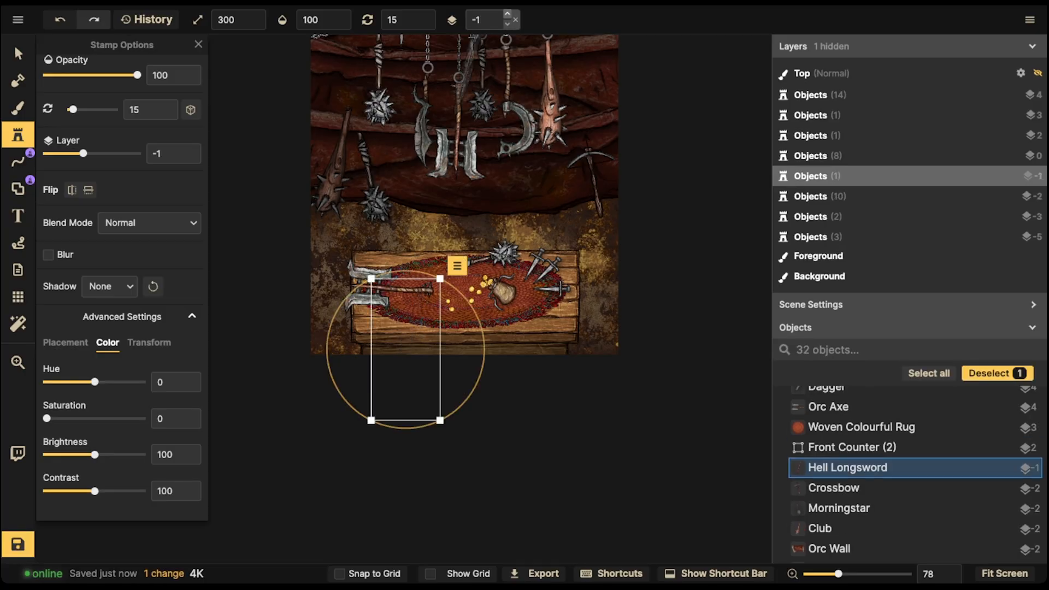
pyautogui.click(508, 14)
pyautogui.click(508, 14)
pyautogui.click(507, 14)
pyautogui.click(507, 14)
pyautogui.click(507, 14)
# Shift the longsword slightly down and left on the counter and rotate it to 7.
pyautogui.keyDown('alt'); pyautogui.scroll(-3, 407, 330); pyautogui.keyUp('alt')
pyautogui.moveTo(407, 330)
pyautogui.mouseDown()
pyautogui.moveTo(508, 324)
pyautogui.moveTo(544, 334)
pyautogui.moveTo(413, 334)
pyautogui.moveTo(399, 345)
pyautogui.mouseUp()
pyautogui.keyDown('alt'); pyautogui.scroll(1, 508, 324); pyautogui.keyUp('alt')
pyautogui.keyDown('alt'); pyautogui.scroll(2, 544, 333); pyautogui.keyUp('alt')
pyautogui.keyDown('alt'); pyautogui.scroll(1, 413, 334); pyautogui.keyUp('alt')
pyautogui.keyDown('alt'); pyautogui.scroll(2, 413, 334); pyautogui.keyUp('alt')
pyautogui.click(561, 349)
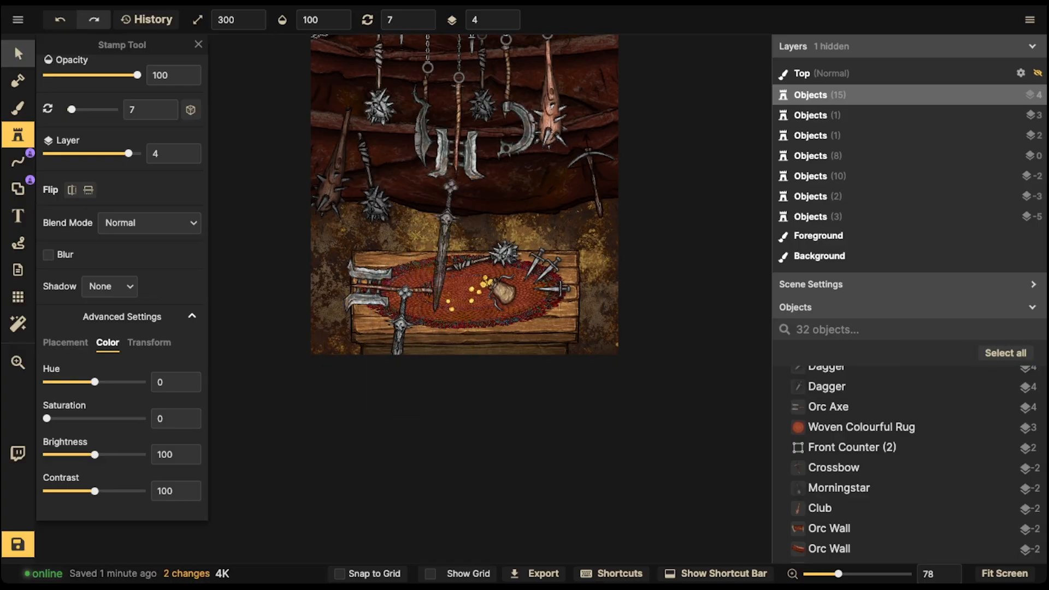
# Examine the whole weapon shop, from the hanging chains down to the counter.
pyautogui.click(18, 53)
pyautogui.scroll(-1, 297, 153)
pyautogui.moveTo(360, 164); pyautogui.dragTo(357, 207, button='middle')
pyautogui.press('Escape')
pyautogui.scroll(-1, 375, 159)
pyautogui.moveTo(347, 136); pyautogui.dragTo(371, 221, button='middle')
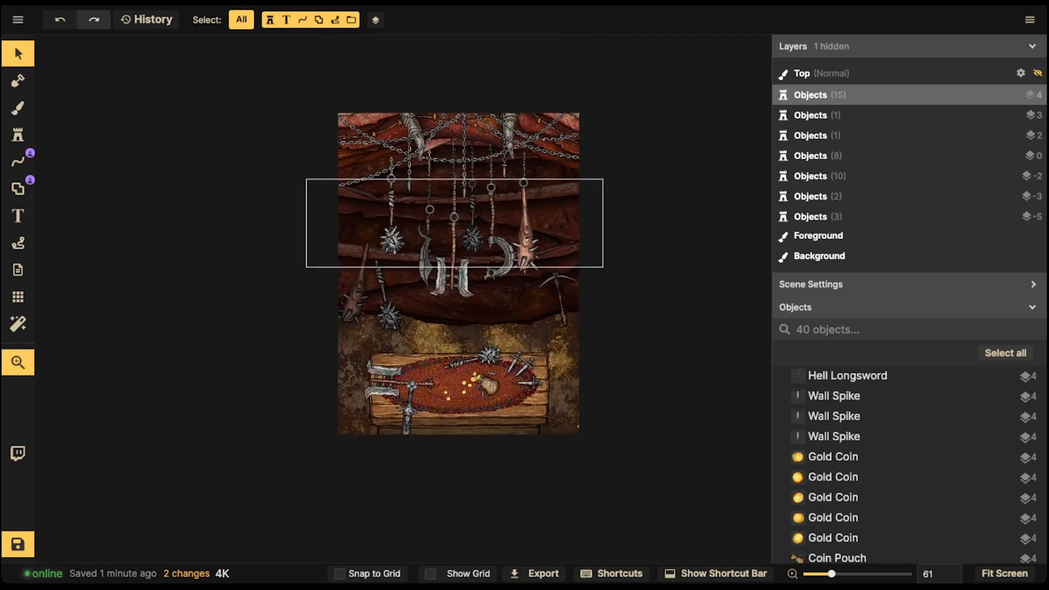
pyautogui.scroll(2, 511, 279)
pyautogui.moveTo(510, 278); pyautogui.dragTo(544, 210)
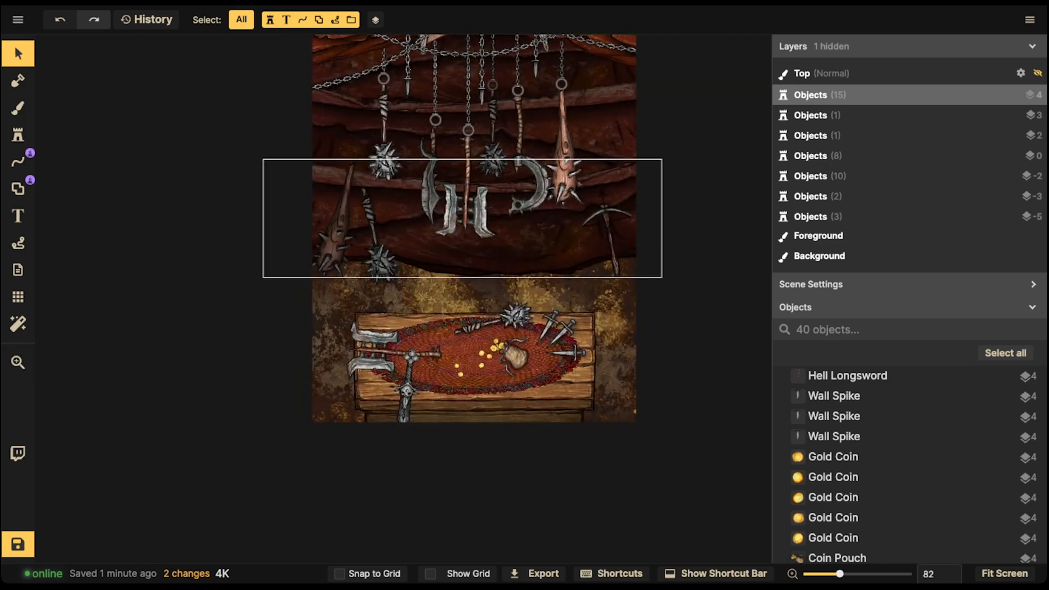
# Search the Fantasy Battlemaps stamps for "dirt" and choose the Mound of Dirt.
pyautogui.click(18, 135)
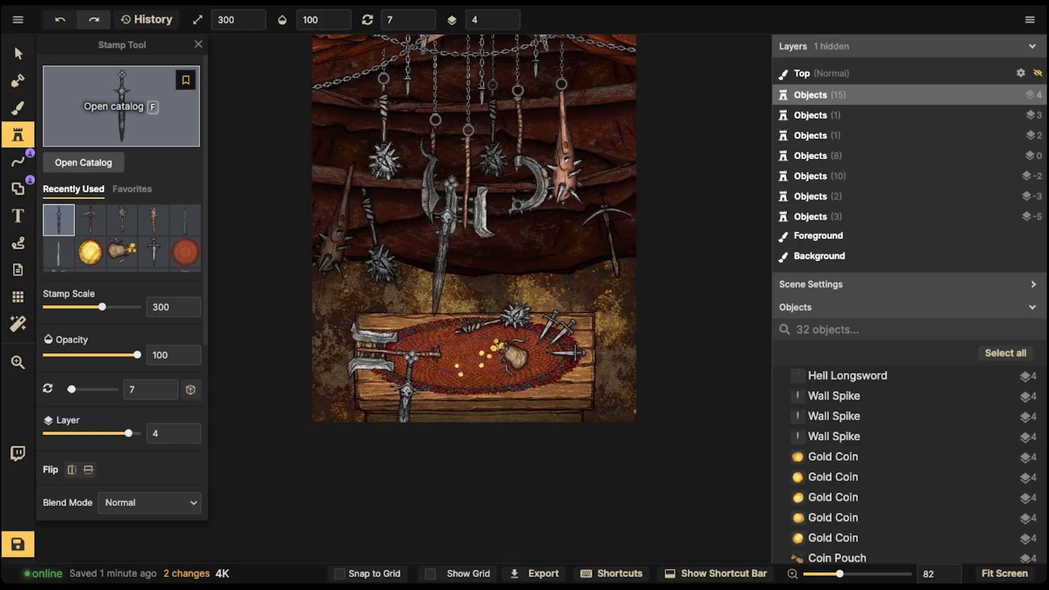
pyautogui.press('f')
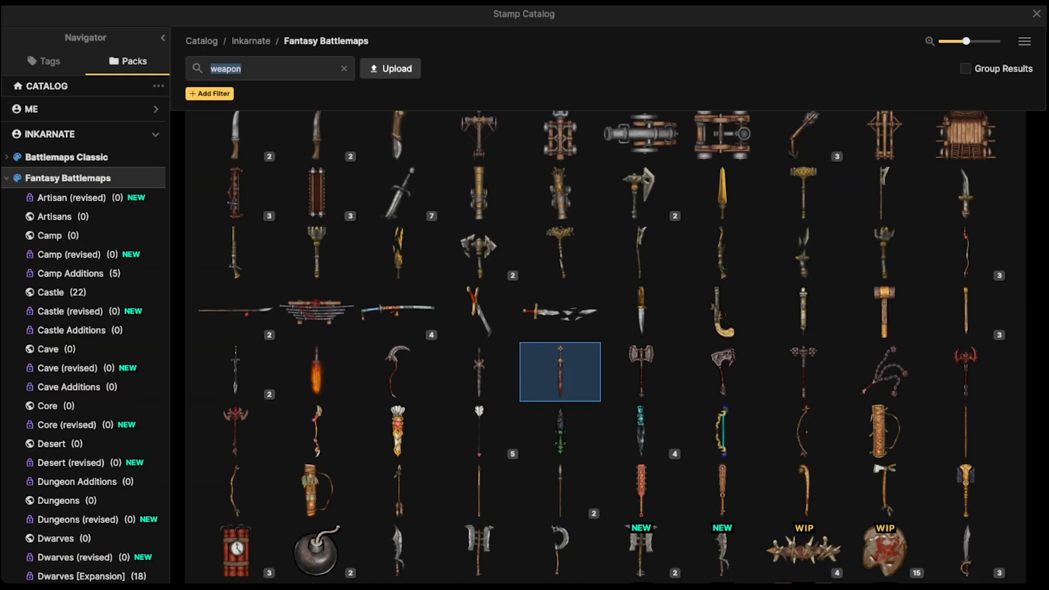
pyautogui.write('dirt')
pyautogui.press('Return')
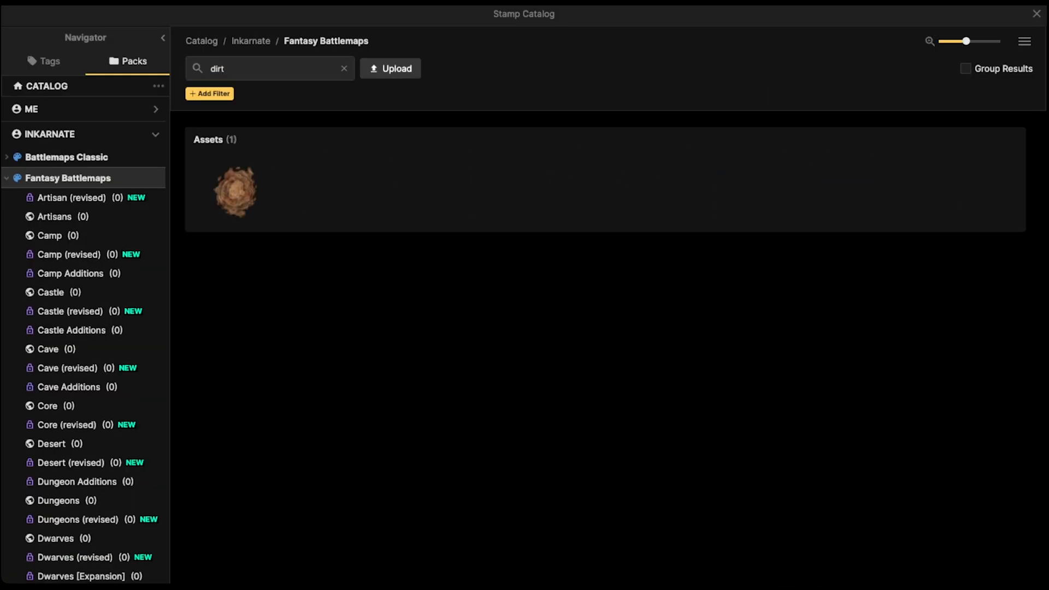
pyautogui.click(234, 192)
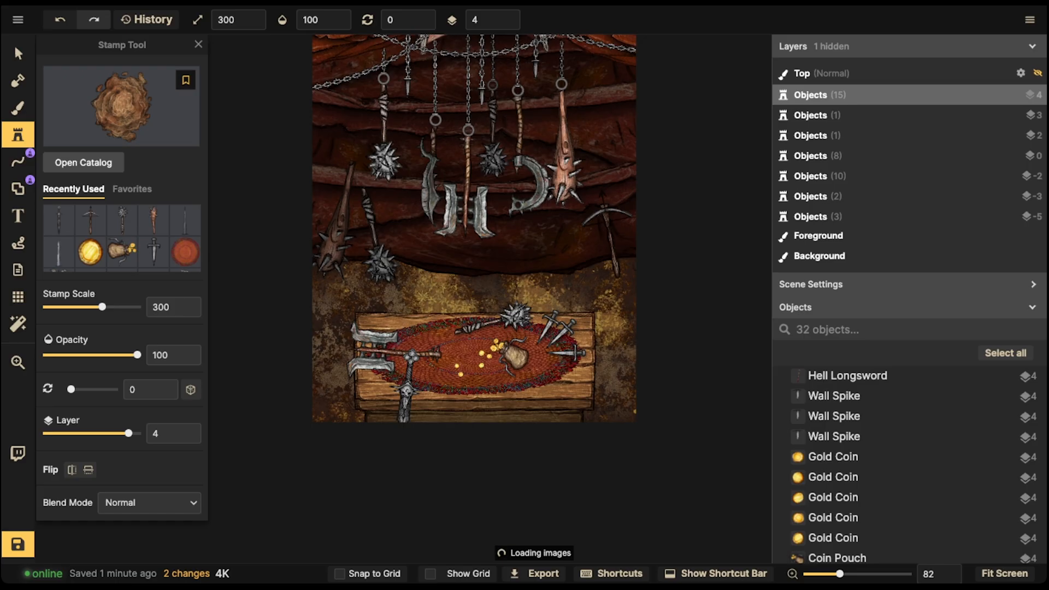
# Place a mound of dirt on the ground between the tent wall and the counter's right side, at scale 230 and rotation 75.
pyautogui.keyDown('alt'); pyautogui.scroll(3, 469, 280); pyautogui.keyUp('alt')
pyautogui.keyDown('shift'); pyautogui.scroll(3, 525, 281); pyautogui.keyUp('shift')
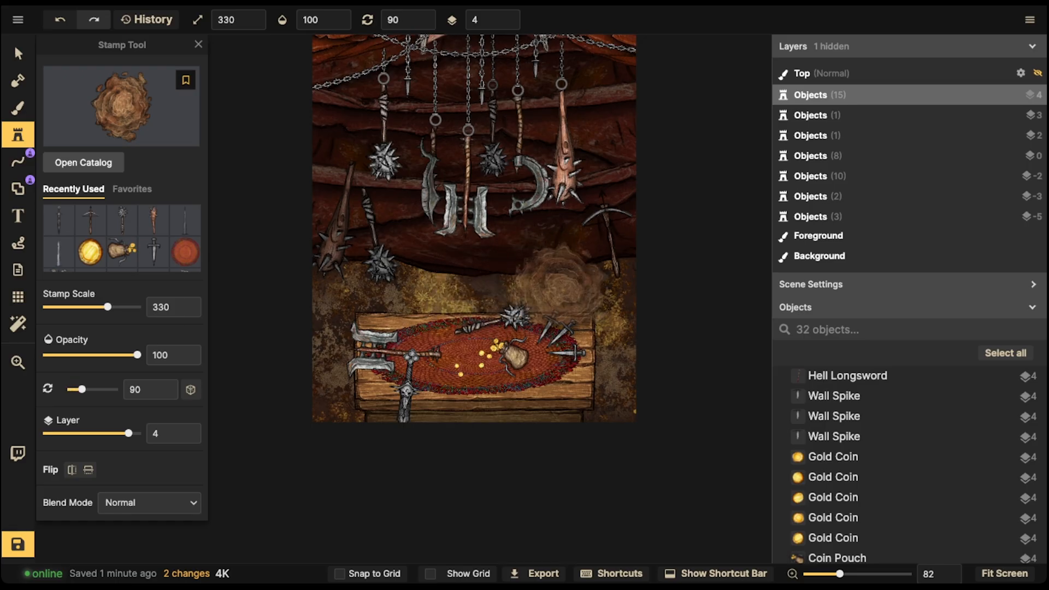
pyautogui.keyDown('shift'); pyautogui.scroll(2, 547, 279); pyautogui.keyUp('shift')
pyautogui.keyDown('alt'); pyautogui.scroll(-7, 541, 276); pyautogui.keyUp('alt')
pyautogui.keyDown('alt'); pyautogui.scroll(-3, 554, 273); pyautogui.keyUp('alt')
pyautogui.click(564, 278)
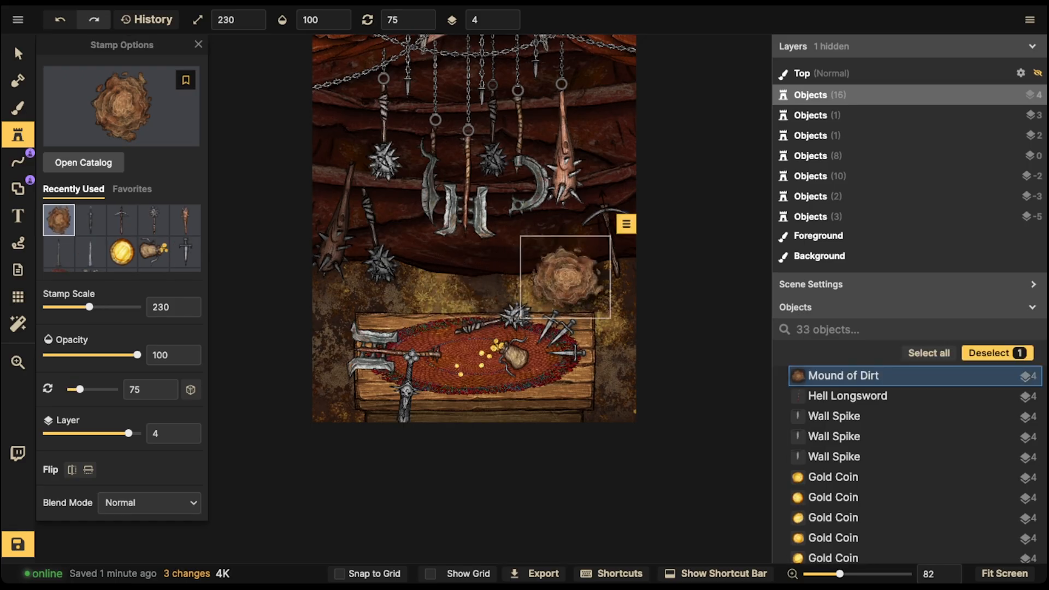
# Set the mound of dirt's shadow to None, its width to 79 and its brightness to 69.
pyautogui.click(18, 53)
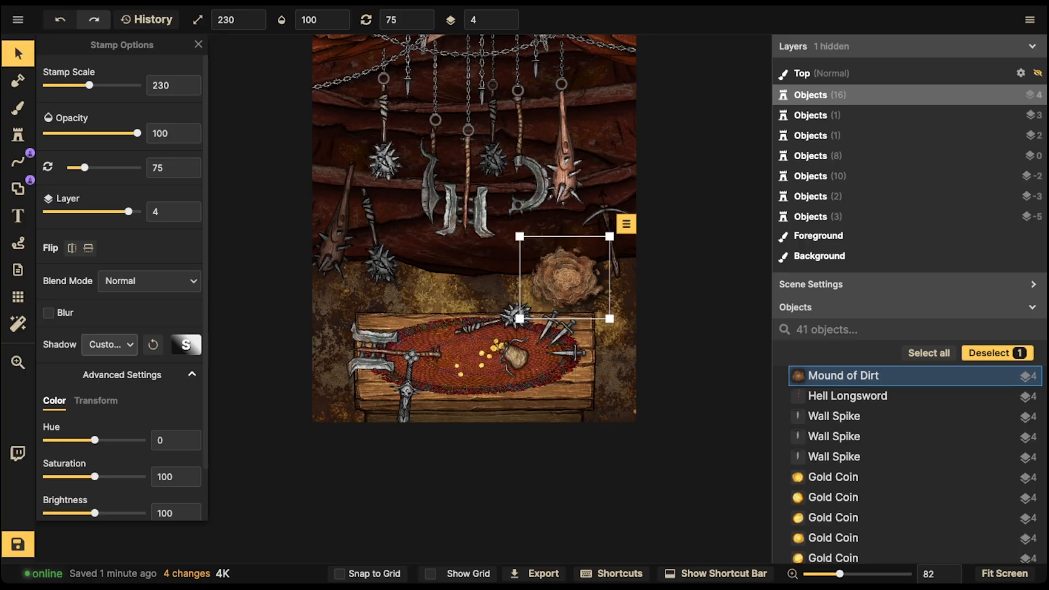
pyautogui.click(109, 345)
pyautogui.click(112, 364)
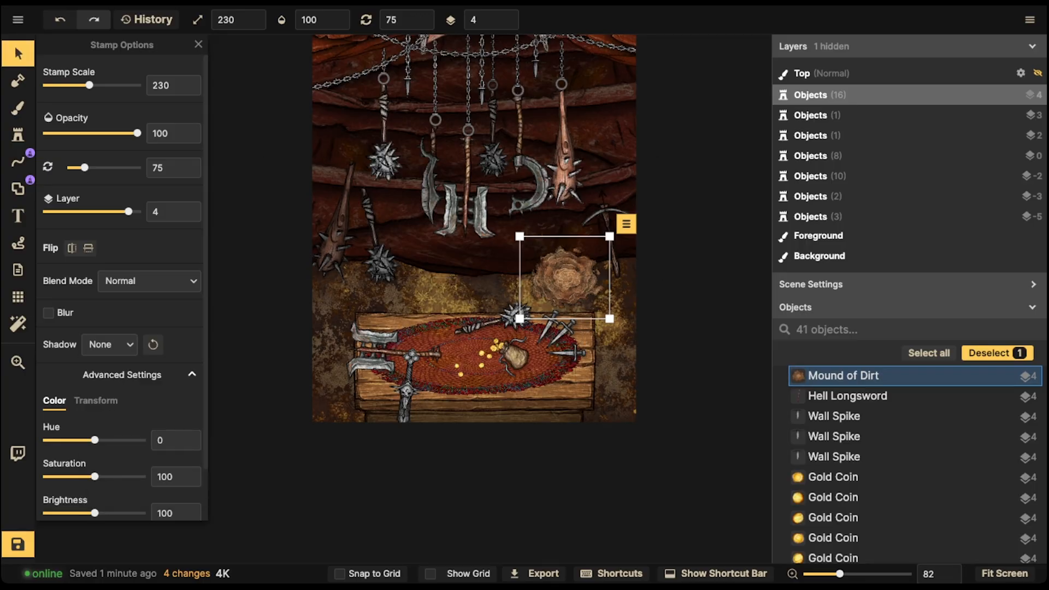
pyautogui.click(95, 401)
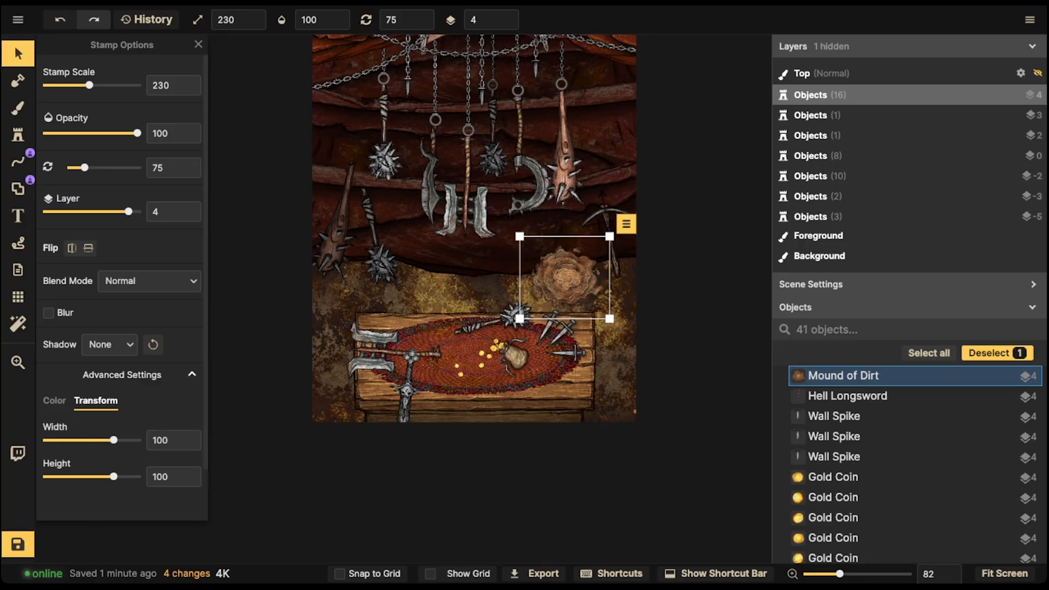
pyautogui.moveTo(114, 440); pyautogui.dragTo(110, 440)
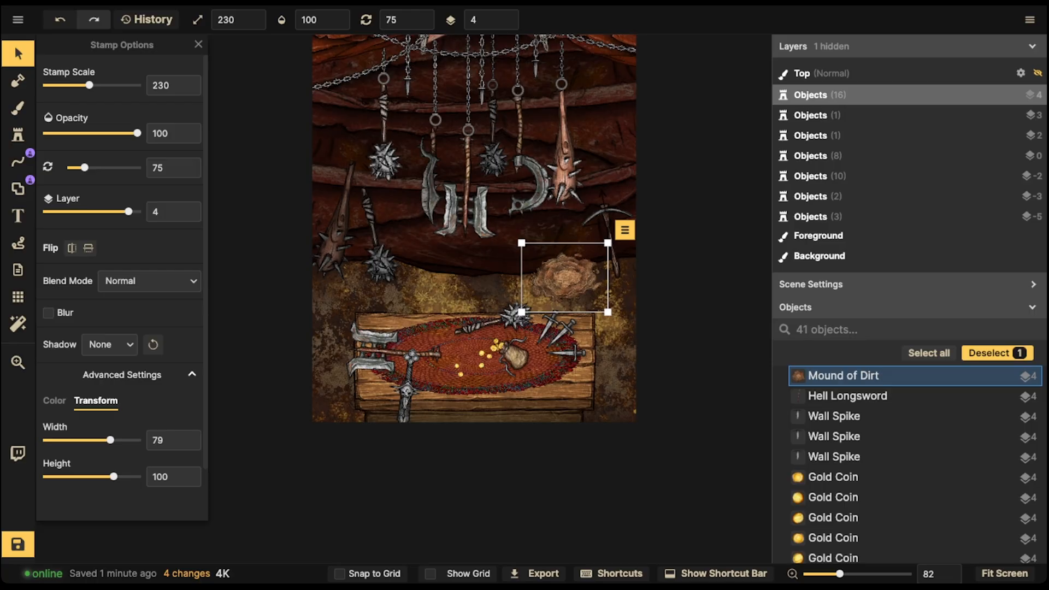
pyautogui.click(54, 401)
pyautogui.moveTo(94, 512); pyautogui.dragTo(80, 513)
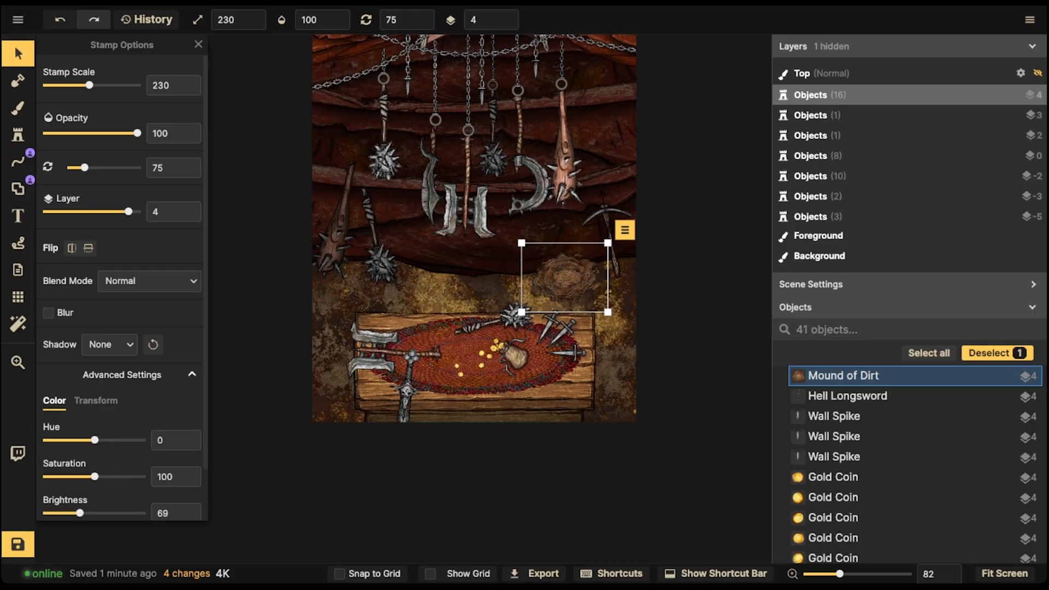
# Lower the mound of dirt to layer 1, beneath the counter.
pyautogui.click(583, 328)
pyautogui.click(565, 278)
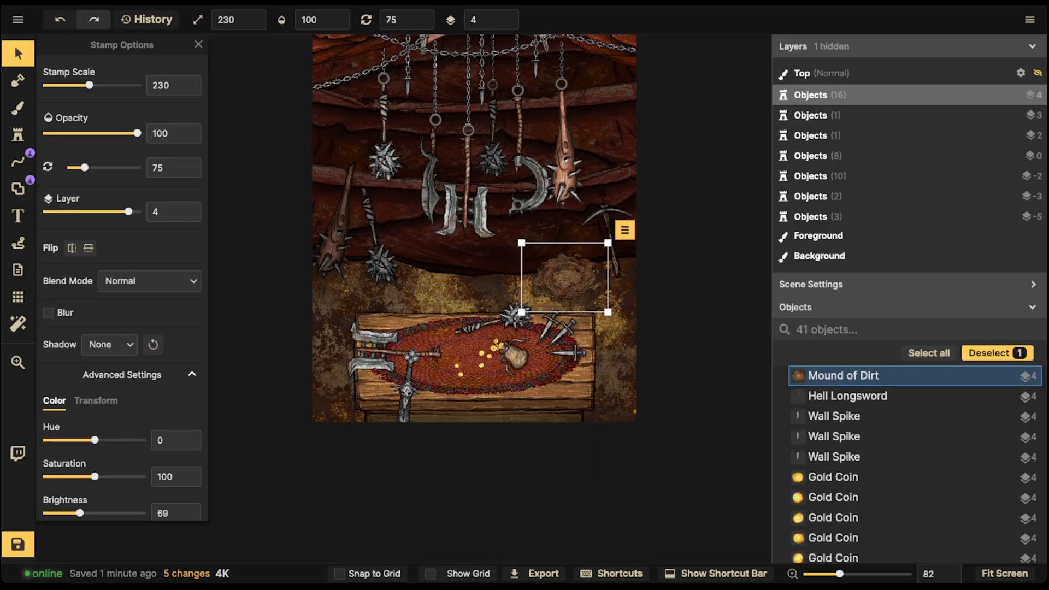
pyautogui.click(513, 23)
pyautogui.click(513, 24)
pyautogui.click(512, 23)
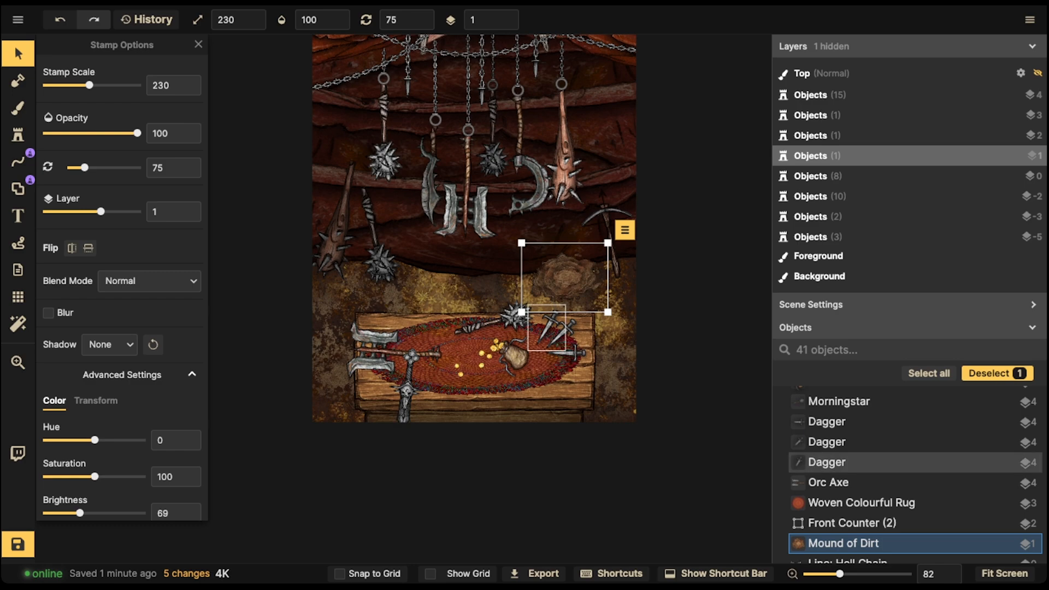
# Rotate the mound of dirt to 81.5 and position it behind the counter's right end.
pyautogui.scroll(2, 541, 324)
pyautogui.moveTo(540, 324); pyautogui.dragTo(533, 319)
pyautogui.moveTo(563, 274); pyautogui.dragTo(545, 279)
pyautogui.moveTo(552, 335); pyautogui.dragTo(554, 335)
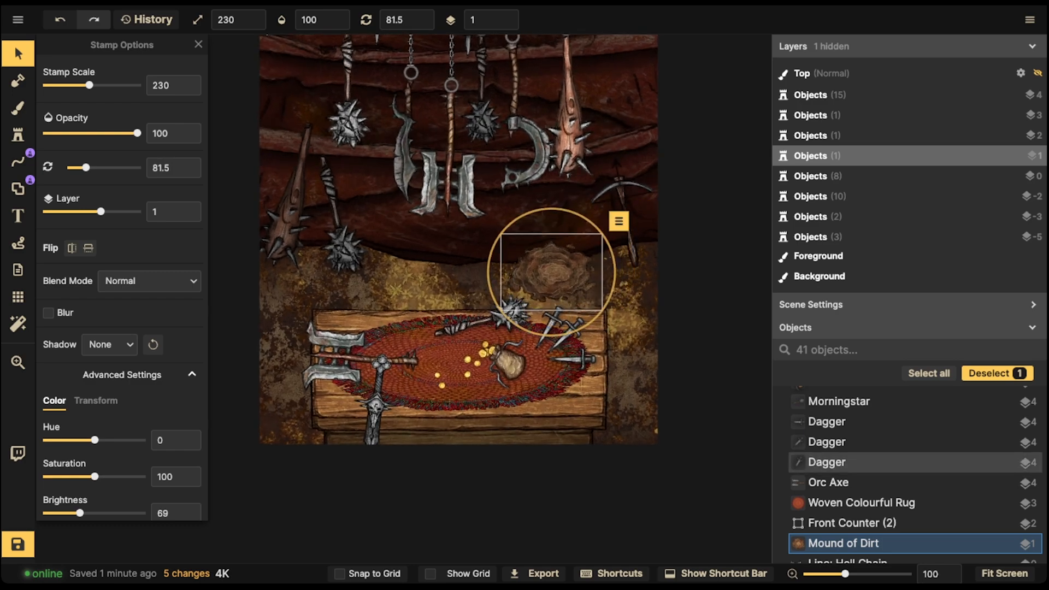
pyautogui.moveTo(552, 273); pyautogui.dragTo(582, 269)
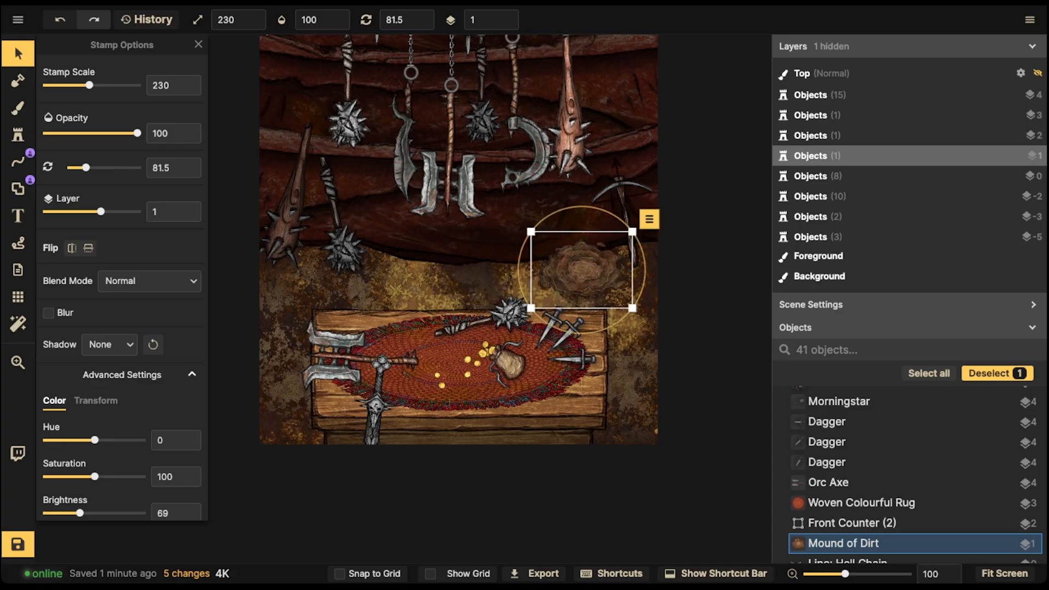
# Paste a copy of the mound of dirt into the scene's lower left corner, scaled to 310 and rotated to 246.
pyautogui.hotkey('ctrl', 'v')
pyautogui.keyDown('shift'); pyautogui.scroll(5, 319, 361); pyautogui.keyUp('shift')
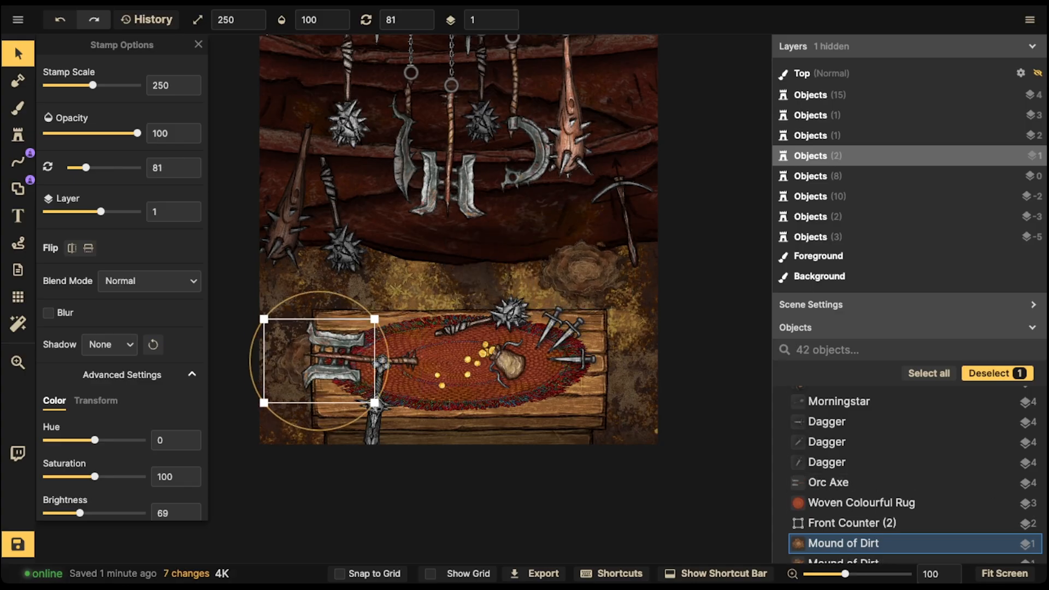
pyautogui.moveTo(319, 360); pyautogui.dragTo(298, 435)
pyautogui.keyDown('alt'); pyautogui.scroll(-11, 302, 378); pyautogui.keyUp('alt')
pyautogui.keyDown('shift'); pyautogui.scroll(3, 301, 378); pyautogui.keyUp('shift')
pyautogui.keyDown('alt'); pyautogui.scroll(-2, 298, 434); pyautogui.keyUp('alt')
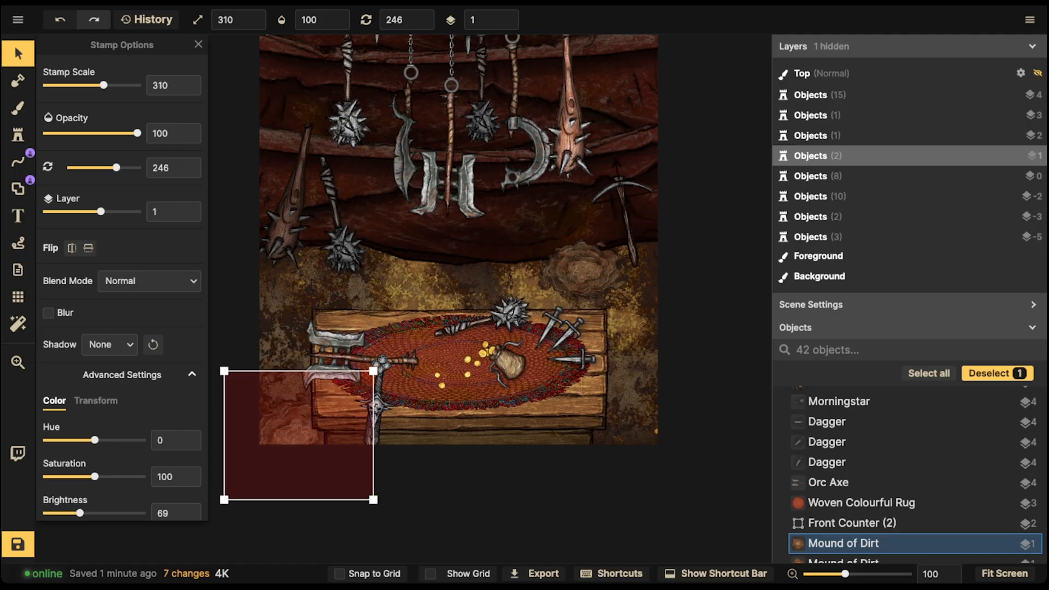
# Duplicate the lower left mound of dirt to the right of the counter and rotate the copy to about 81.
pyautogui.hotkey('ctrl', 'c')
pyautogui.hotkey('ctrl', 'v')
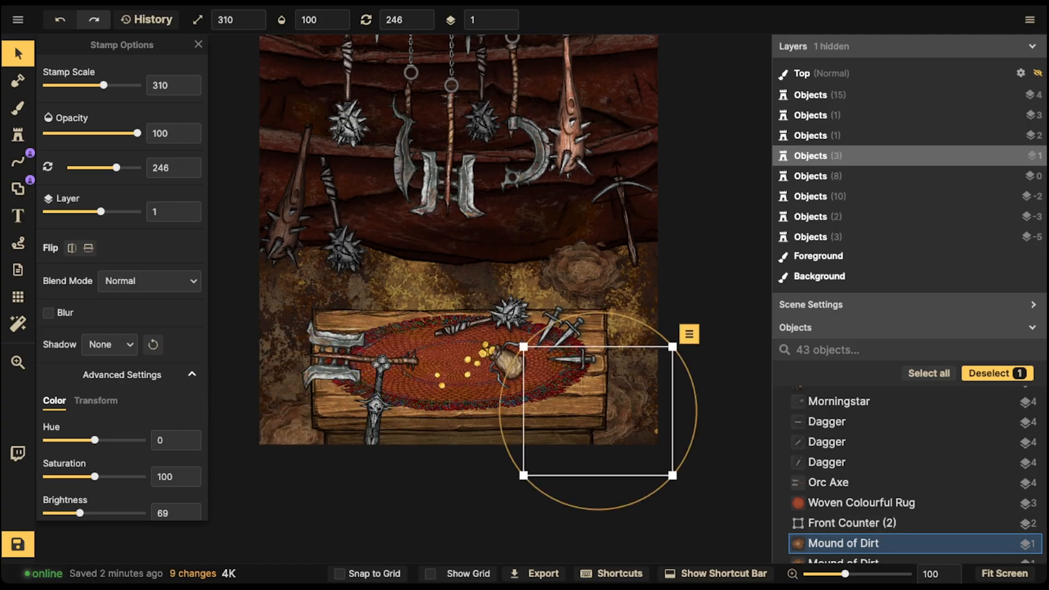
pyautogui.moveTo(597, 412); pyautogui.dragTo(596, 393)
pyautogui.keyDown('alt'); pyautogui.scroll(-11, 596, 393); pyautogui.keyUp('alt')
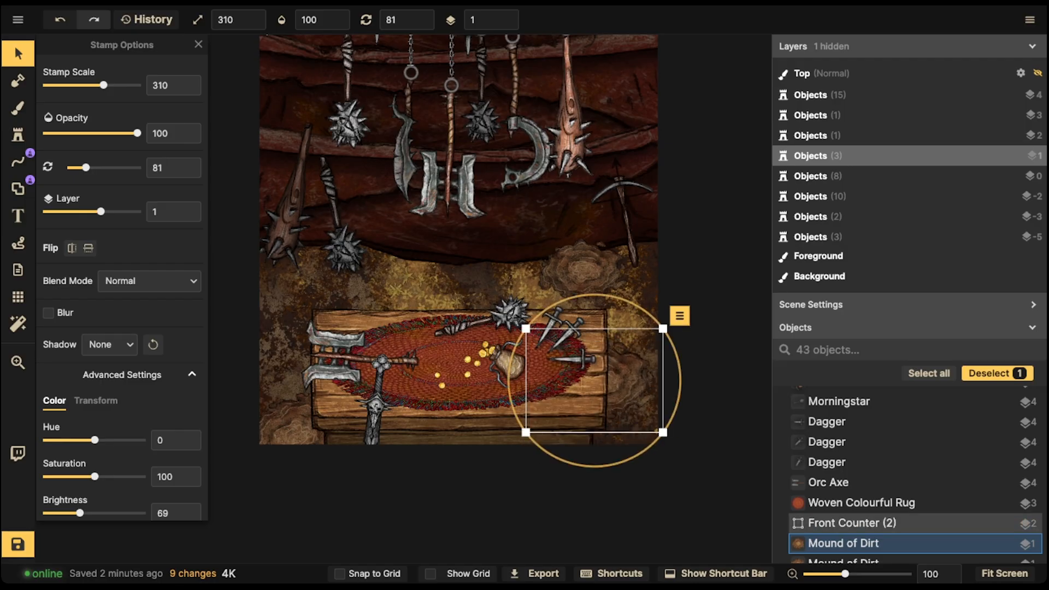
pyautogui.moveTo(518, 425); pyautogui.dragTo(520, 429)
# Rotate the mound of dirt behind the counter to 83.
pyautogui.click(580, 273)
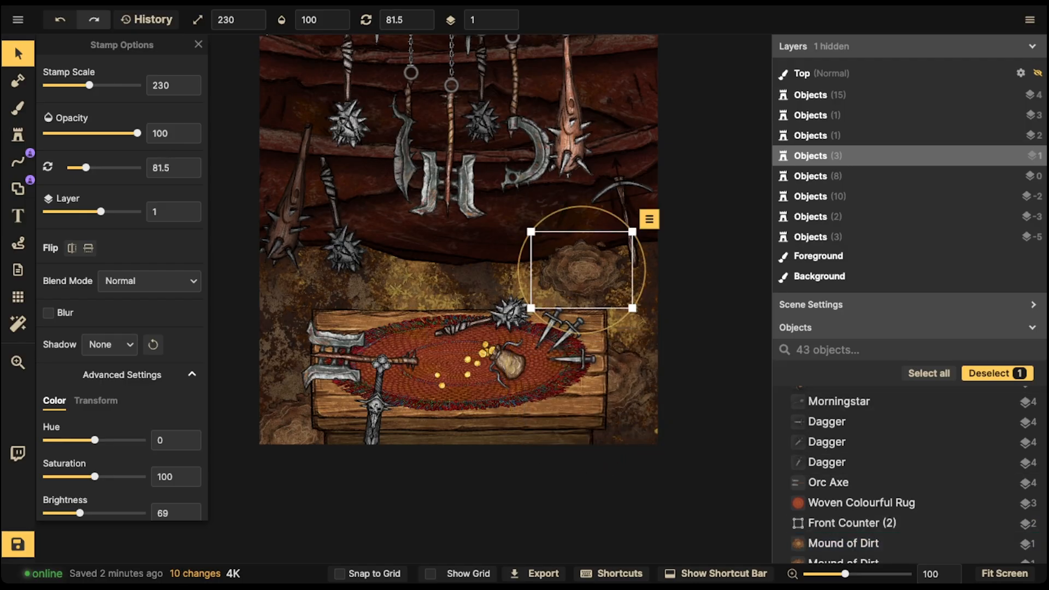
pyautogui.moveTo(570, 331); pyautogui.dragTo(568, 330)
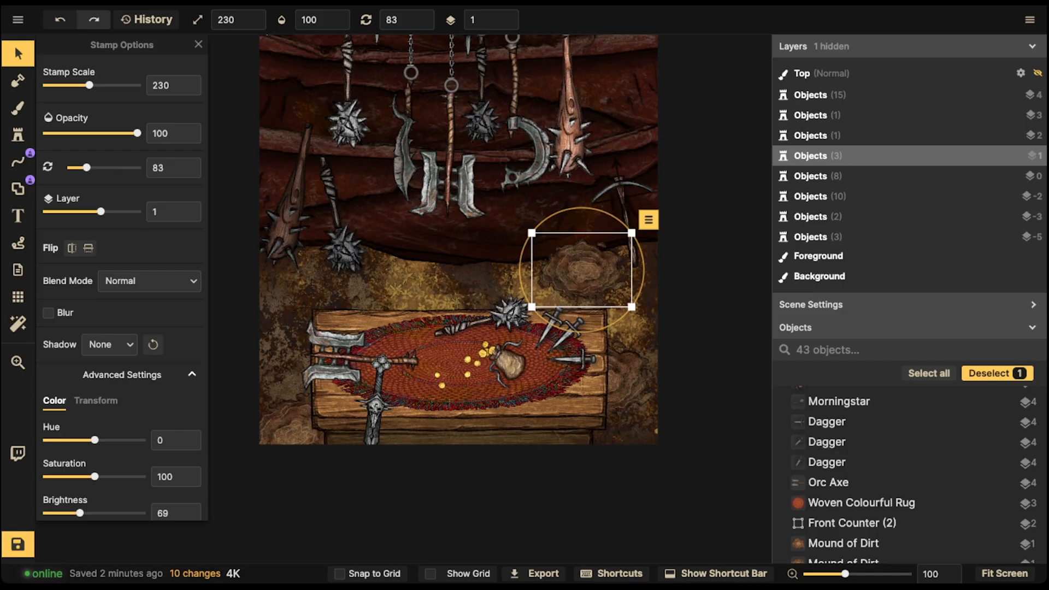
pyautogui.press('Escape')
pyautogui.scroll(-3, 530, 268)
pyautogui.moveTo(529, 267); pyautogui.dragTo(480, 309)
pyautogui.scroll(-2, 462, 320)
pyautogui.moveTo(423, 208); pyautogui.dragTo(429, 299)
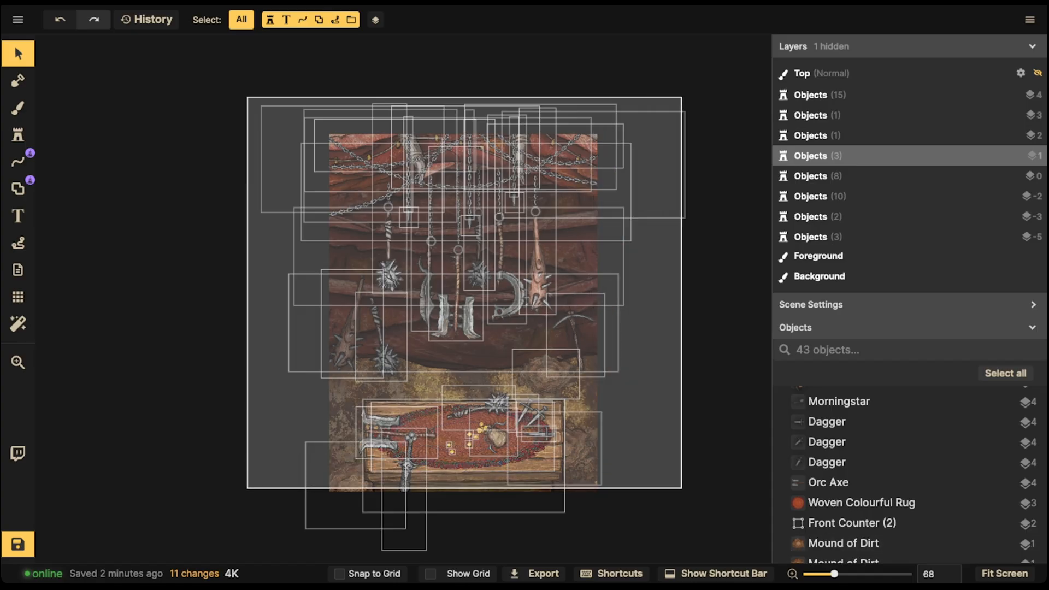
# Lock all objects in the scene and check that none can be selected on the canvas.
pyautogui.hotkey('ctrl', 'a')
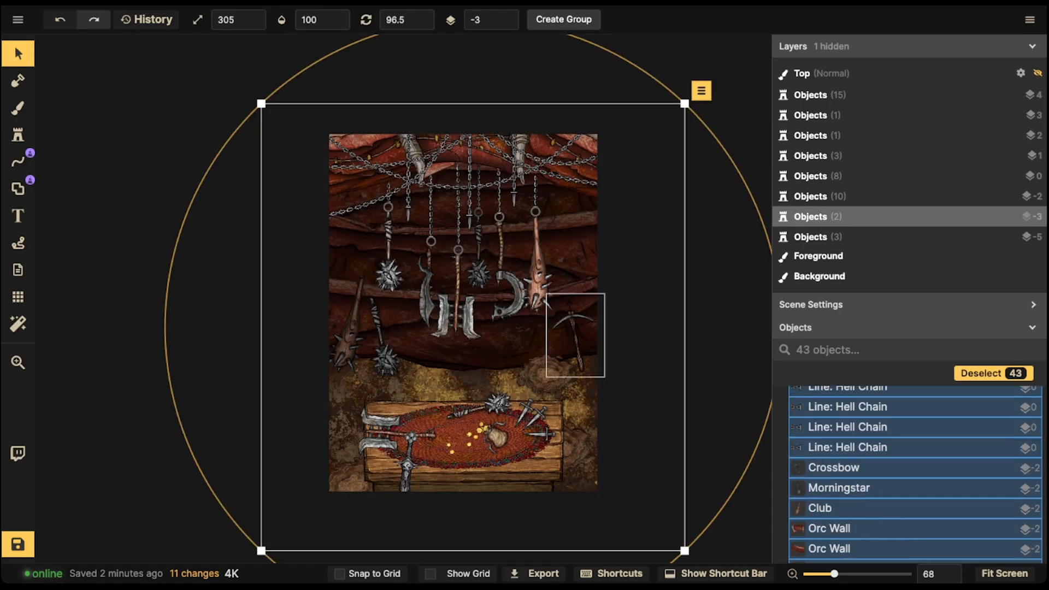
pyautogui.hotkey('ctrl', 'l')
pyautogui.moveTo(103, 147); pyautogui.dragTo(562, 424)
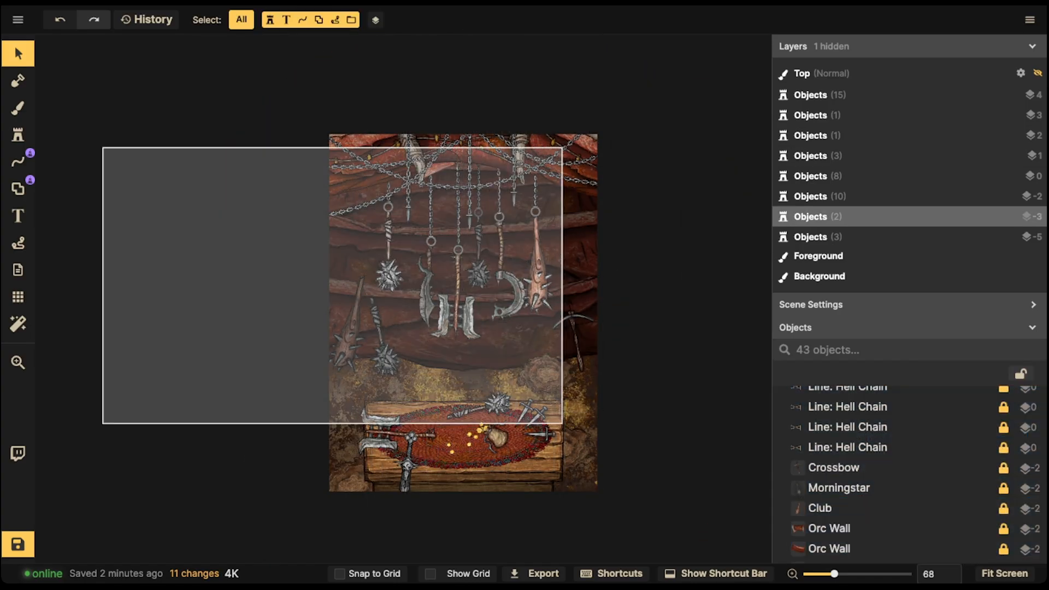
pyautogui.moveTo(359, 337); pyautogui.dragTo(488, 124)
pyautogui.moveTo(481, 120); pyautogui.dragTo(546, 185)
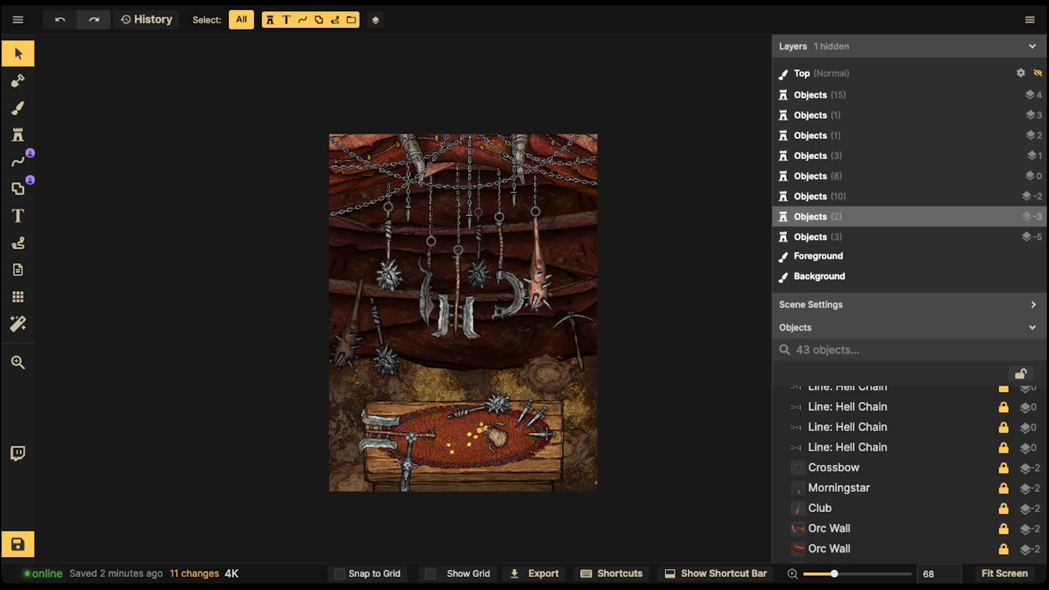
pyautogui.scroll(5, 467, 376)
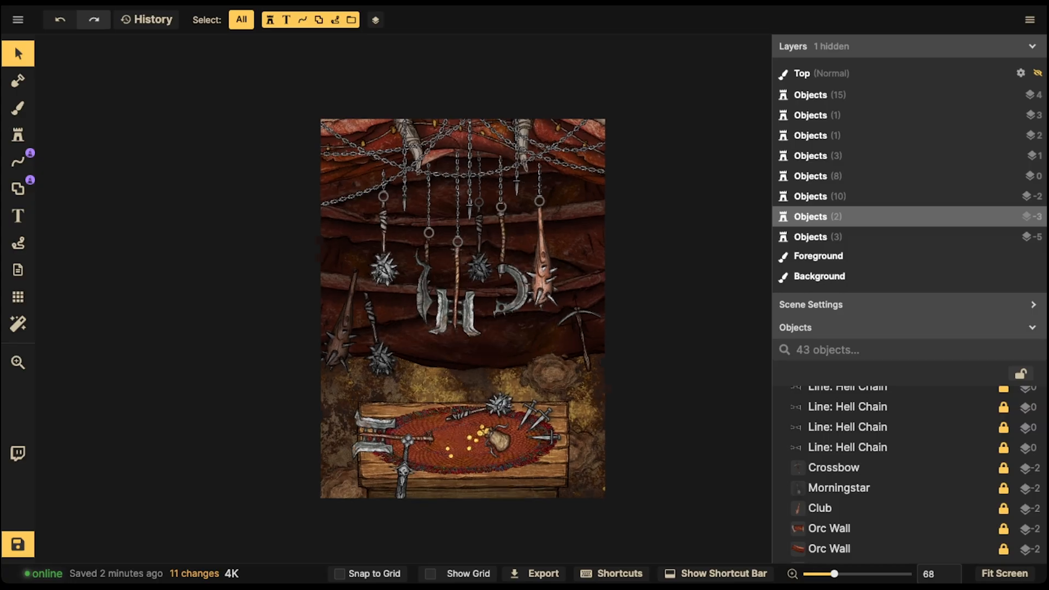
pyautogui.press('space')
pyautogui.moveTo(467, 376); pyautogui.dragTo(462, 303)
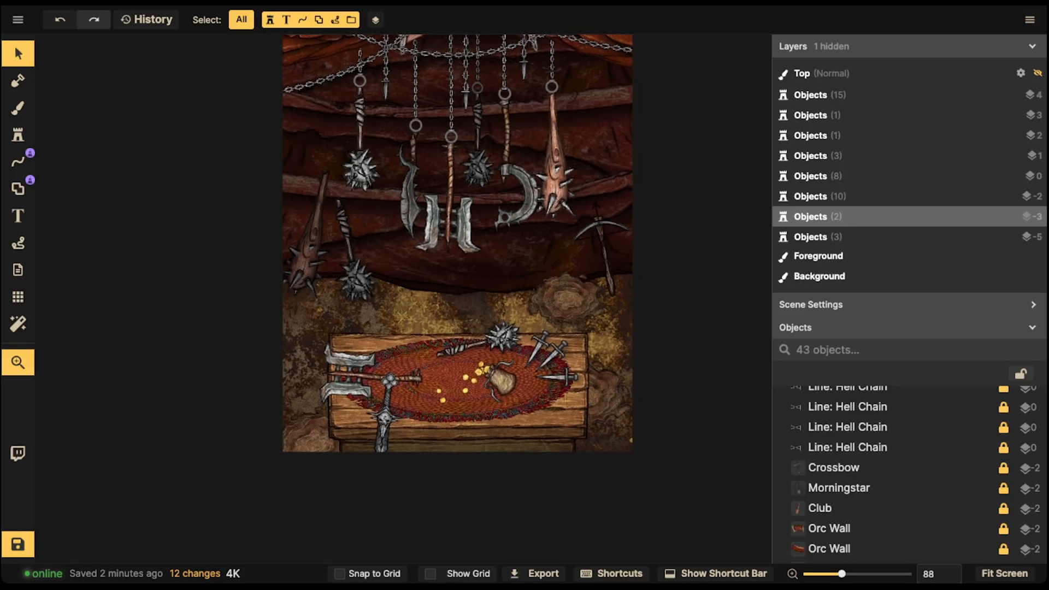
pyautogui.moveTo(462, 302); pyautogui.dragTo(463, 311)
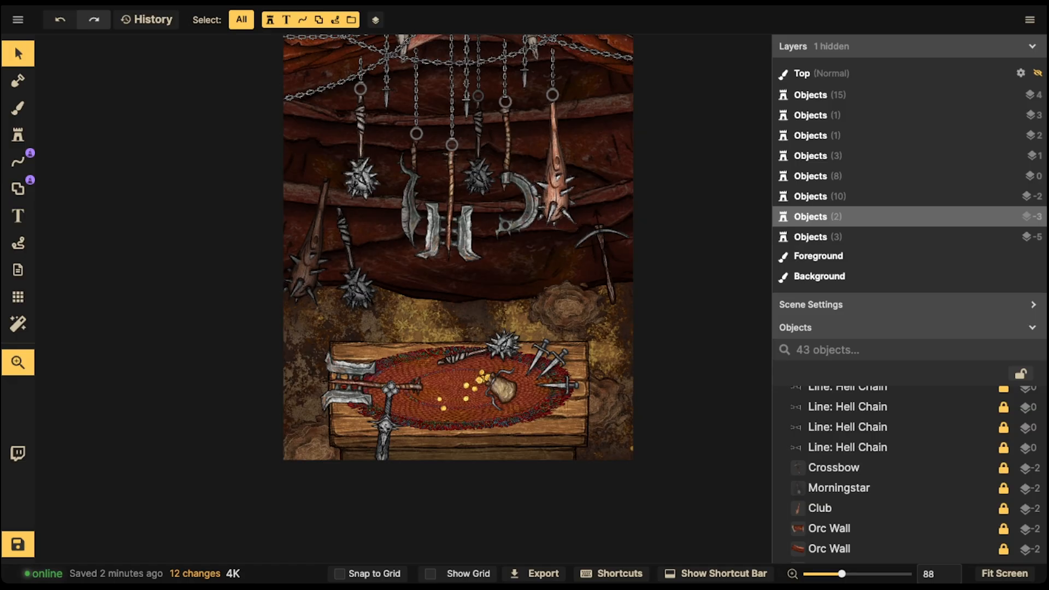
pyautogui.press('space')
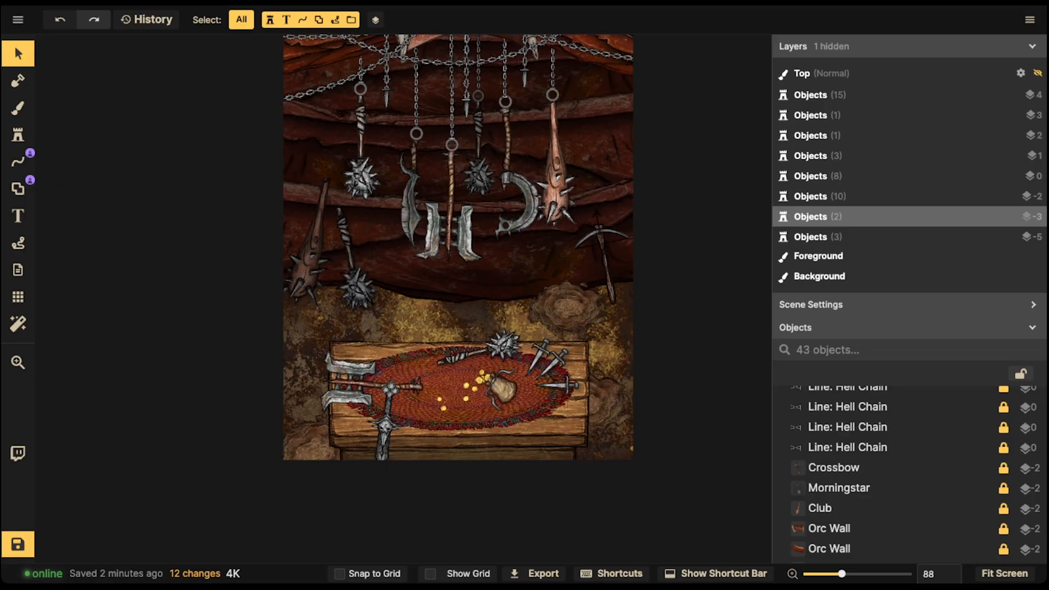
pyautogui.scroll(-2, 383, 294)
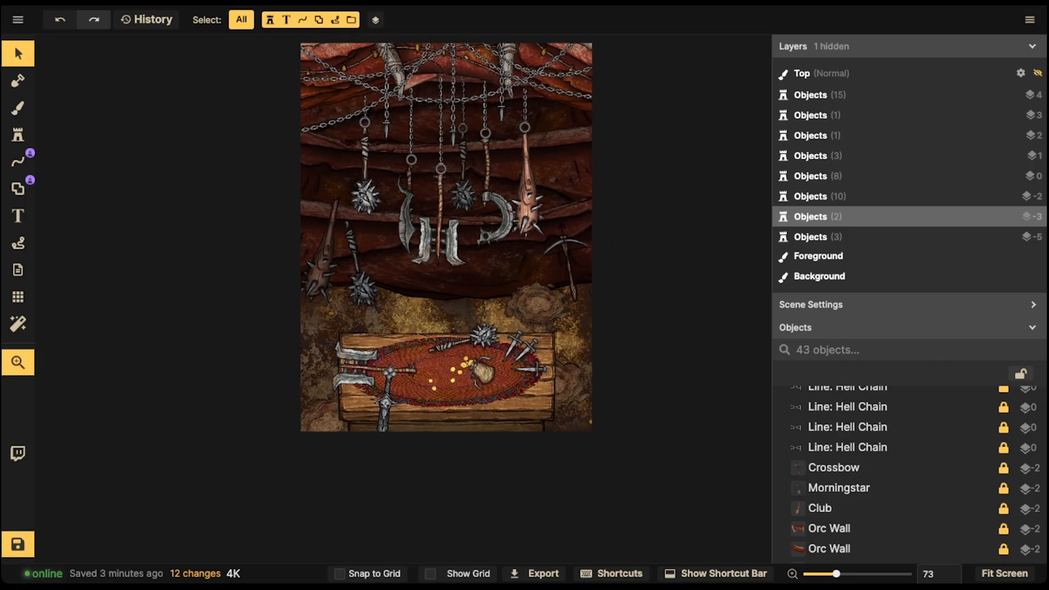
pyautogui.moveTo(383, 294); pyautogui.dragTo(255, 167)
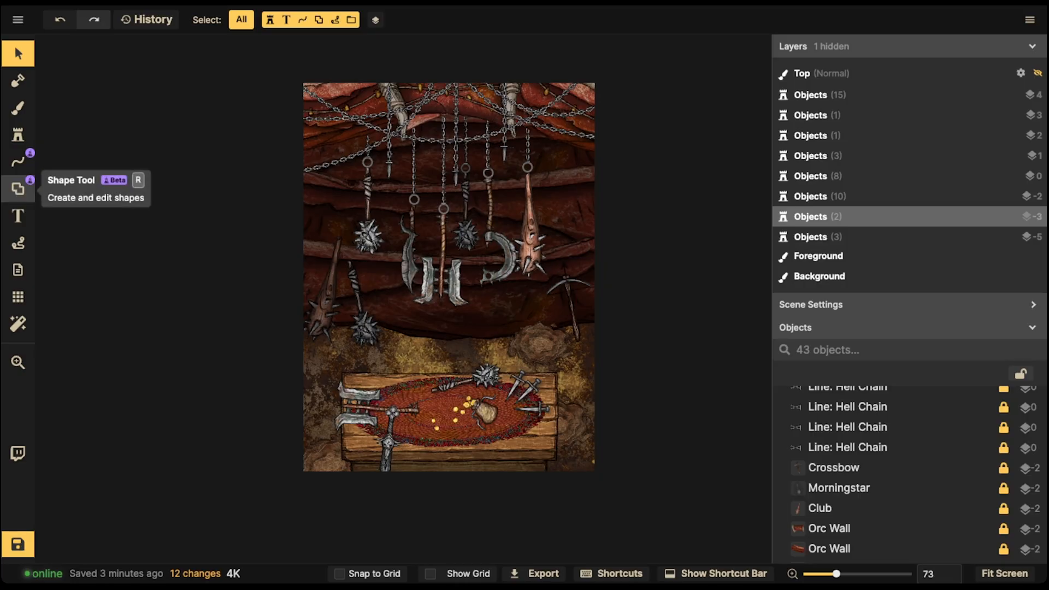
# Add a Vignette texture filter to the scene and set its opacity to 100.
pyautogui.click(18, 324)
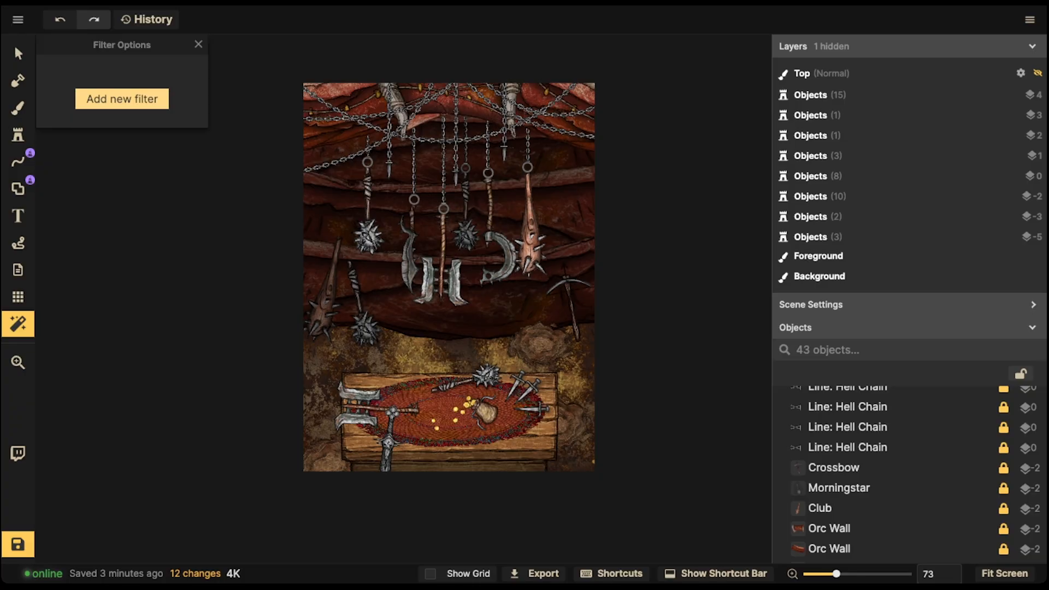
pyautogui.click(122, 98)
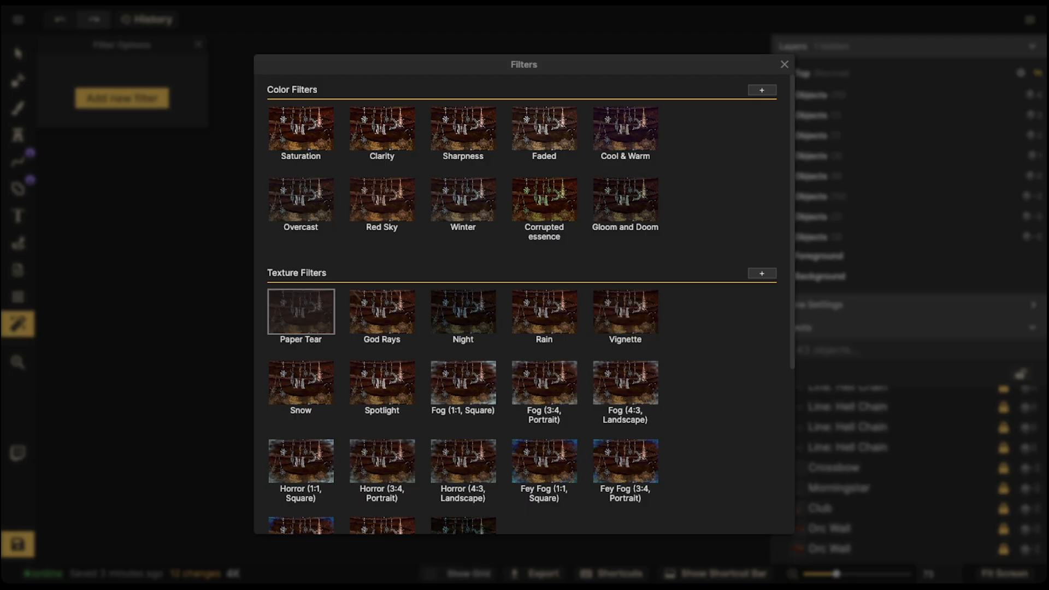
pyautogui.click(625, 311)
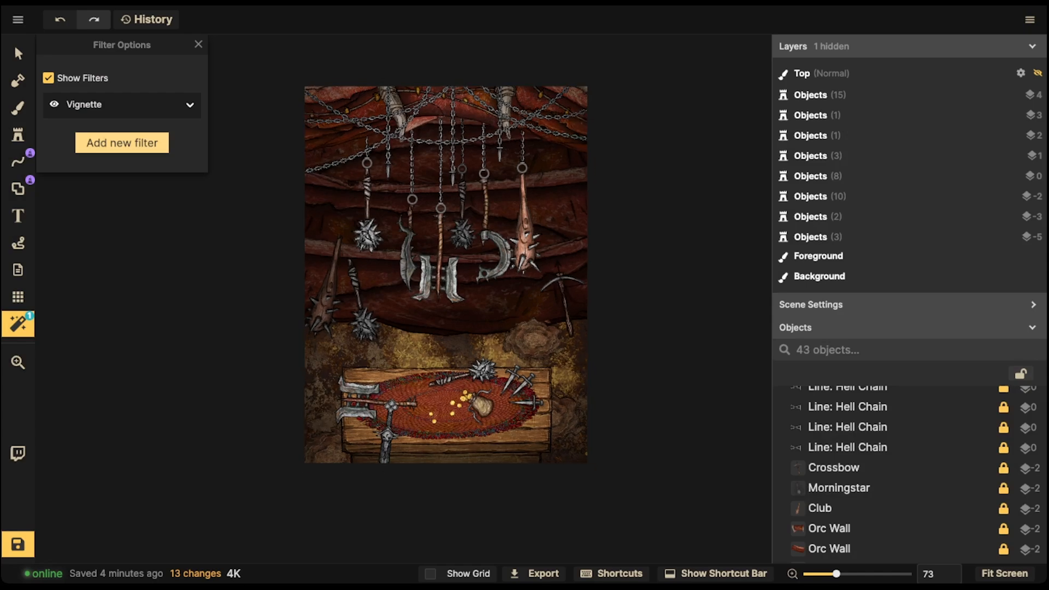
pyautogui.moveTo(103, 264); pyautogui.dragTo(131, 264)
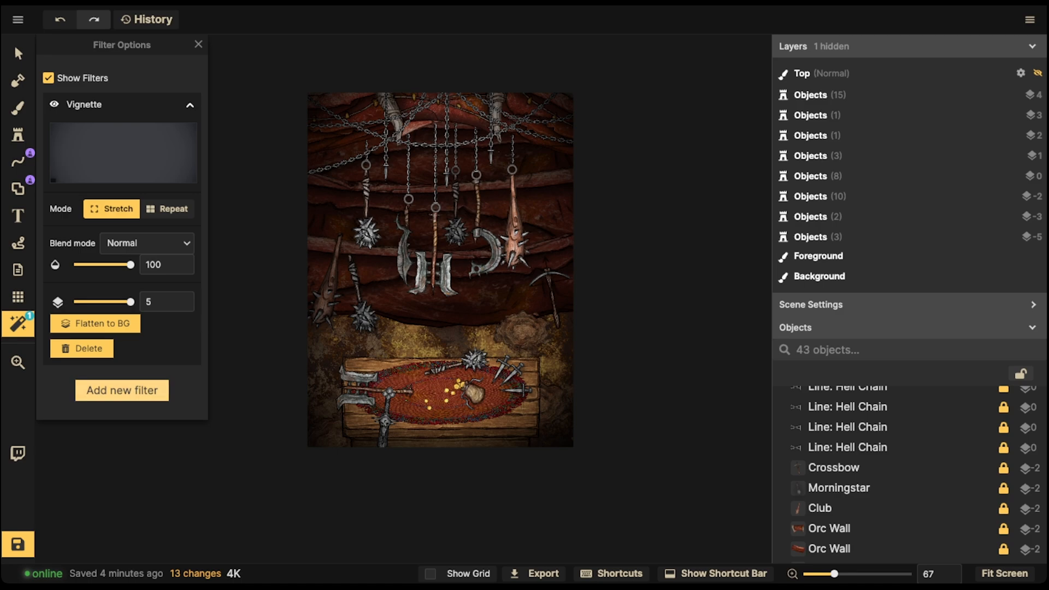
# Add the Red Sky color filter, compare the scene with and without it, and set its opacity to 75.
pyautogui.click(121, 390)
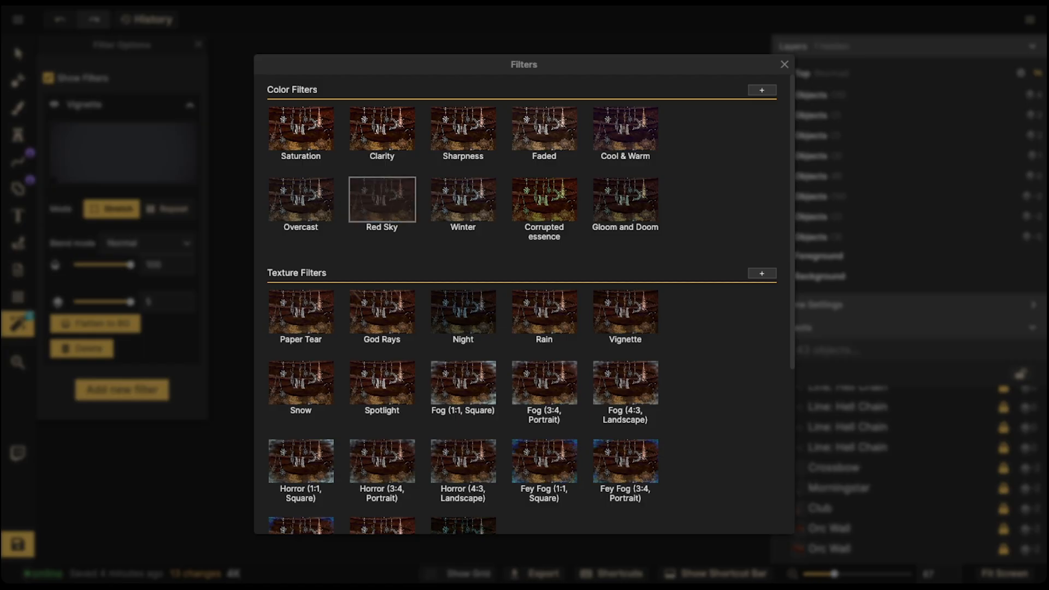
pyautogui.click(382, 200)
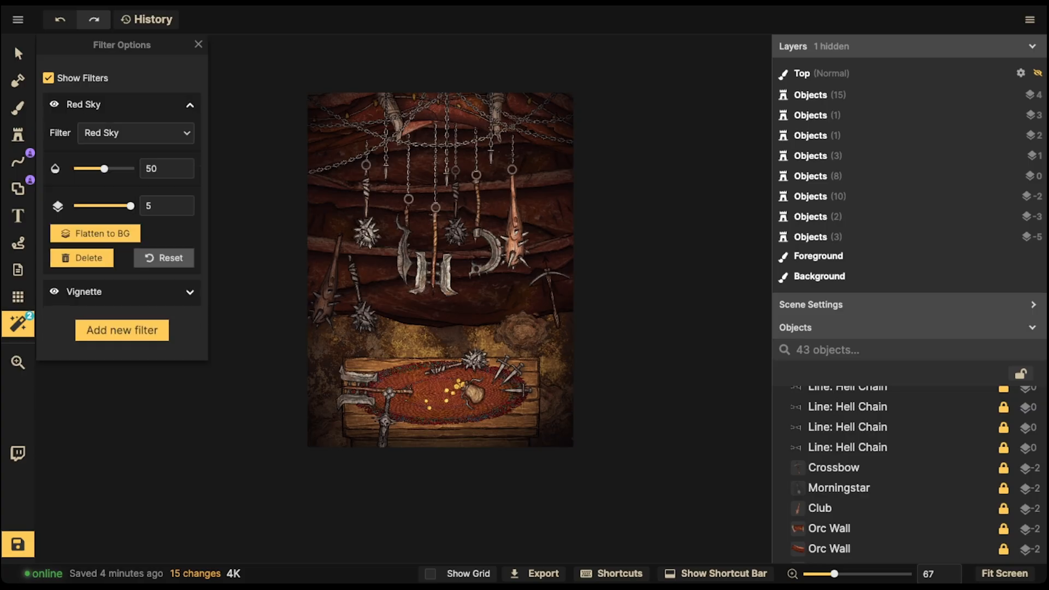
pyautogui.click(55, 104)
pyautogui.click(54, 104)
pyautogui.moveTo(104, 169); pyautogui.dragTo(118, 169)
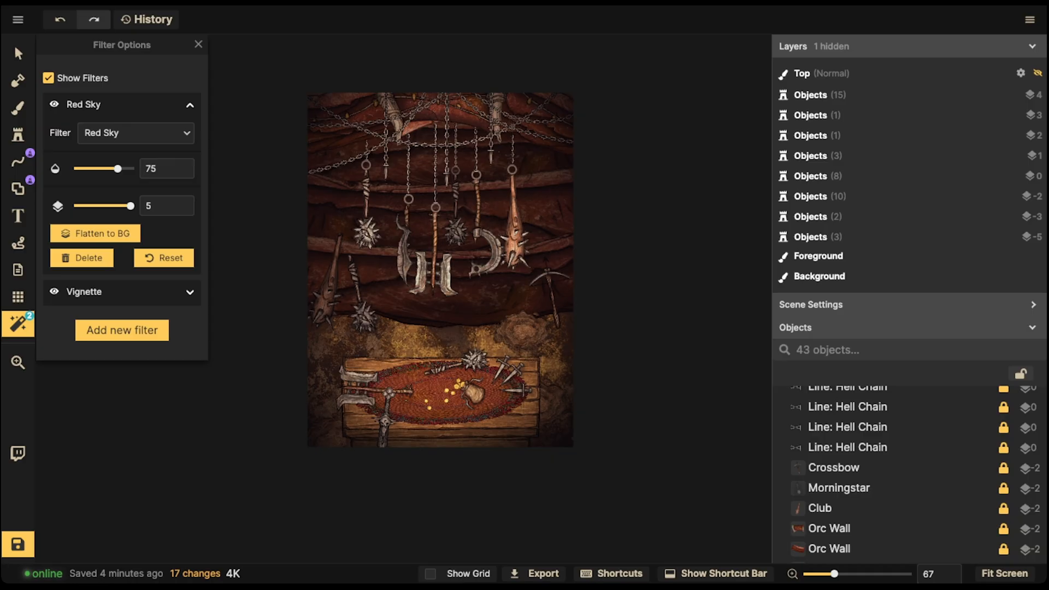
# Try the Winter color filter in place of Red Sky and switch back to Red Sky.
pyautogui.click(136, 133)
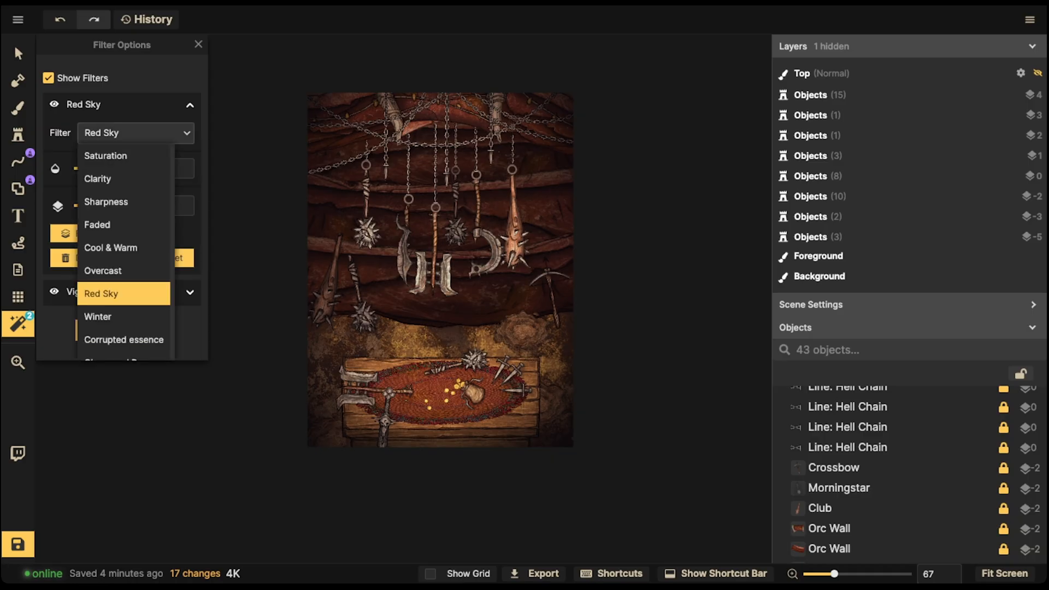
pyautogui.click(124, 316)
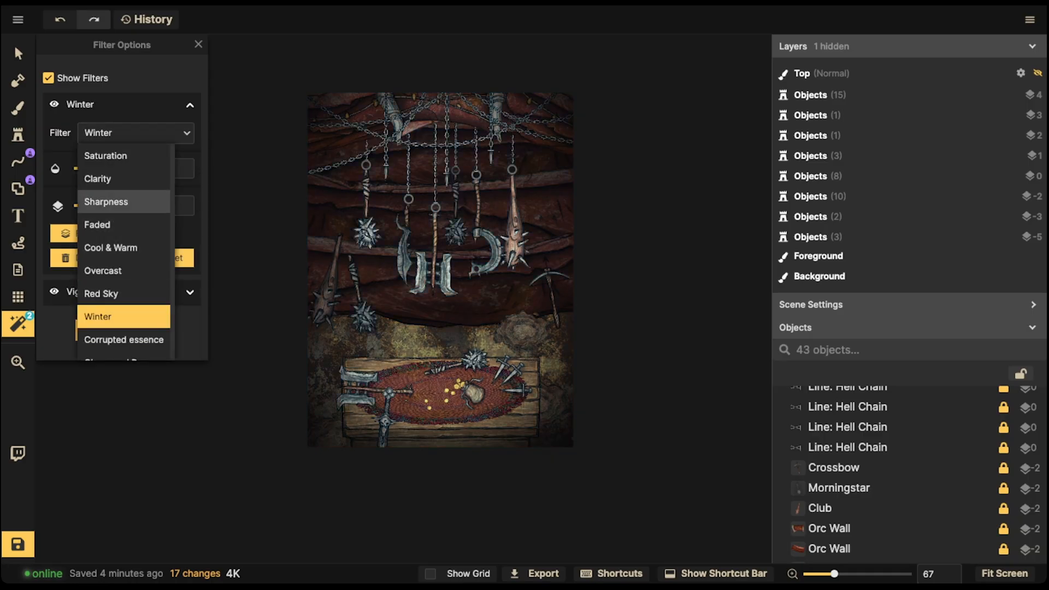
pyautogui.scroll(-1, 124, 254)
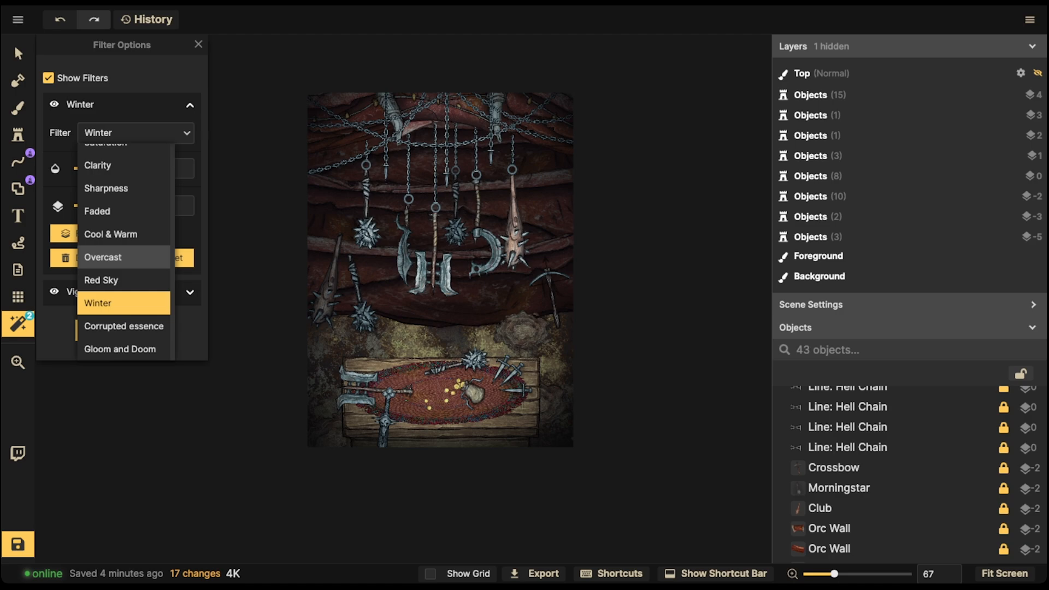
pyautogui.scroll(1, 124, 177)
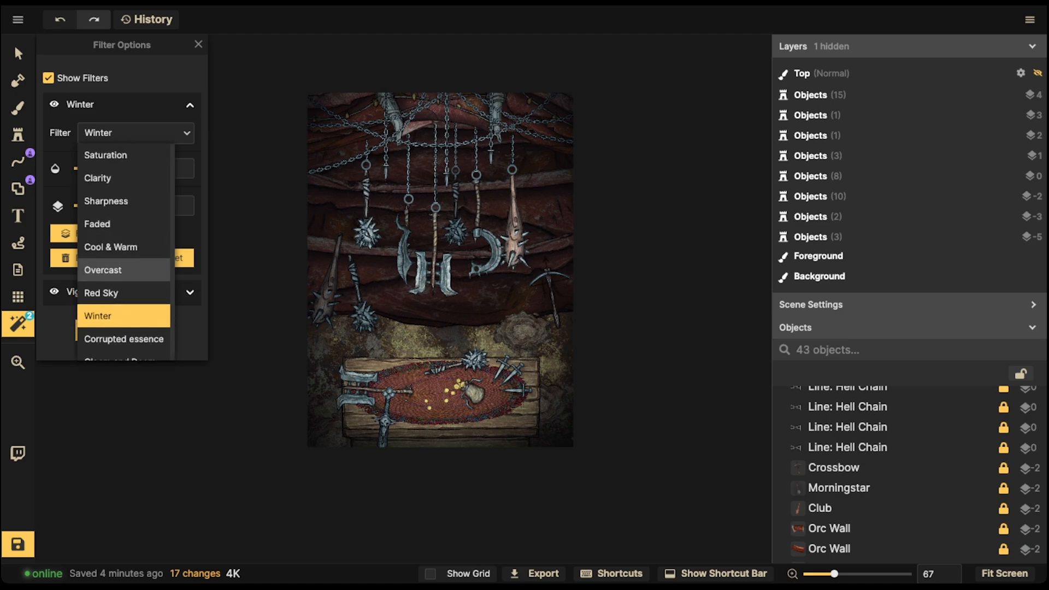
pyautogui.click(124, 292)
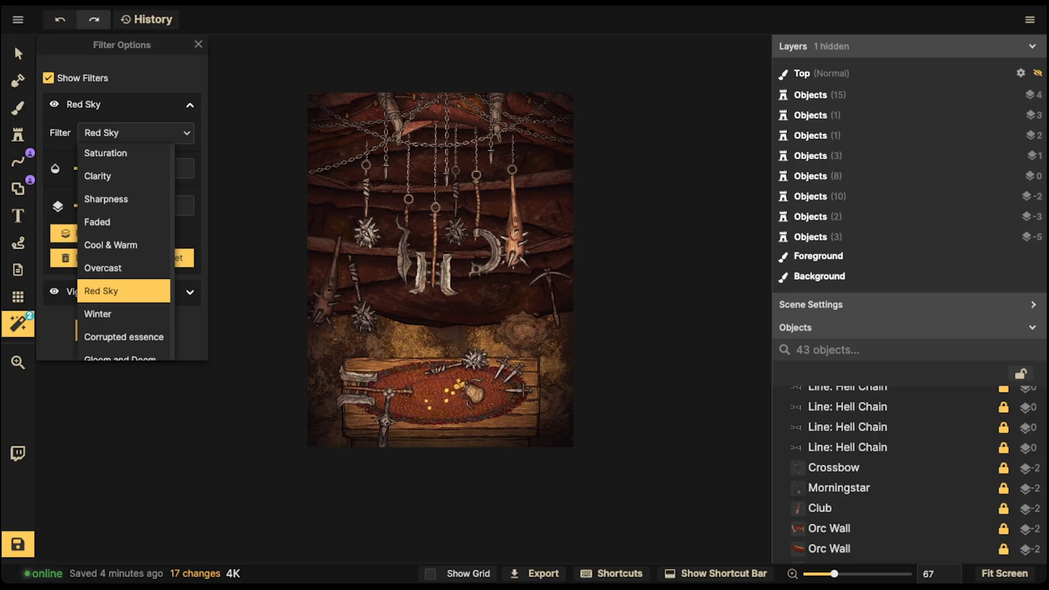
pyautogui.click(127, 377)
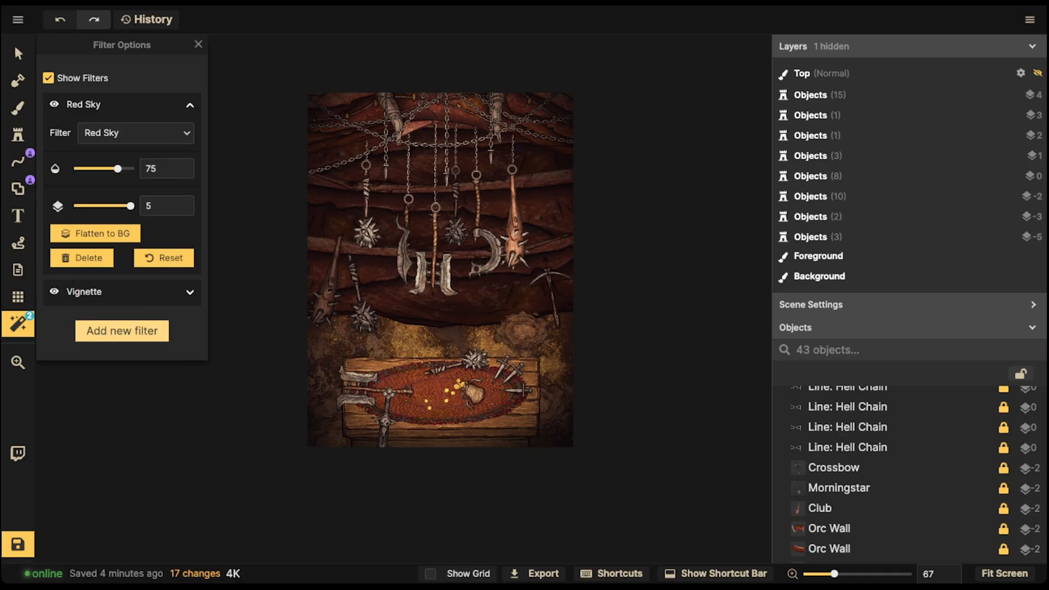
# Look through the available filters and create a custom texture filter.
pyautogui.click(122, 330)
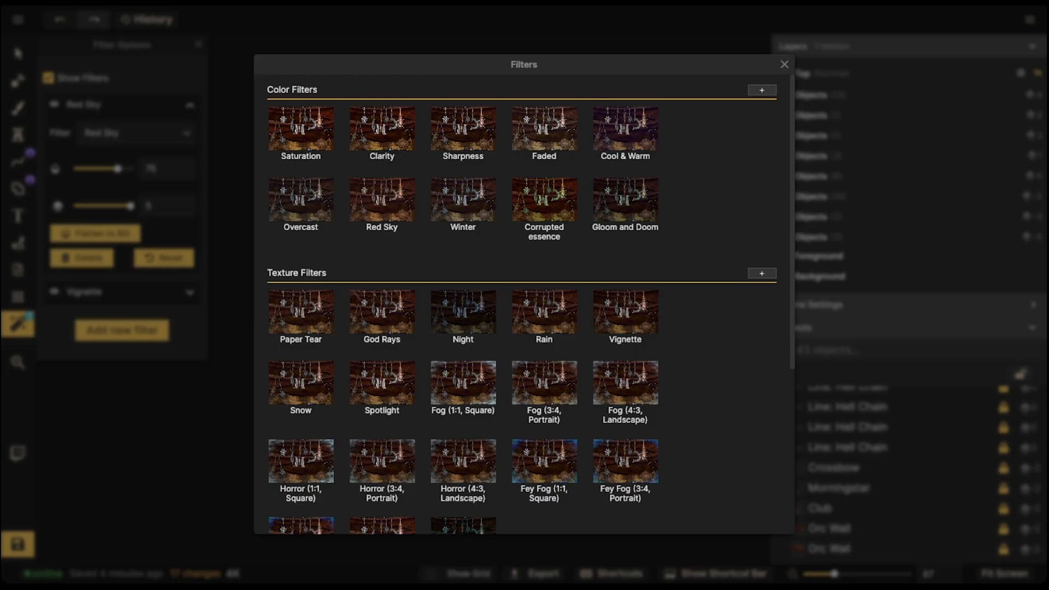
pyautogui.scroll(-5, 524, 304)
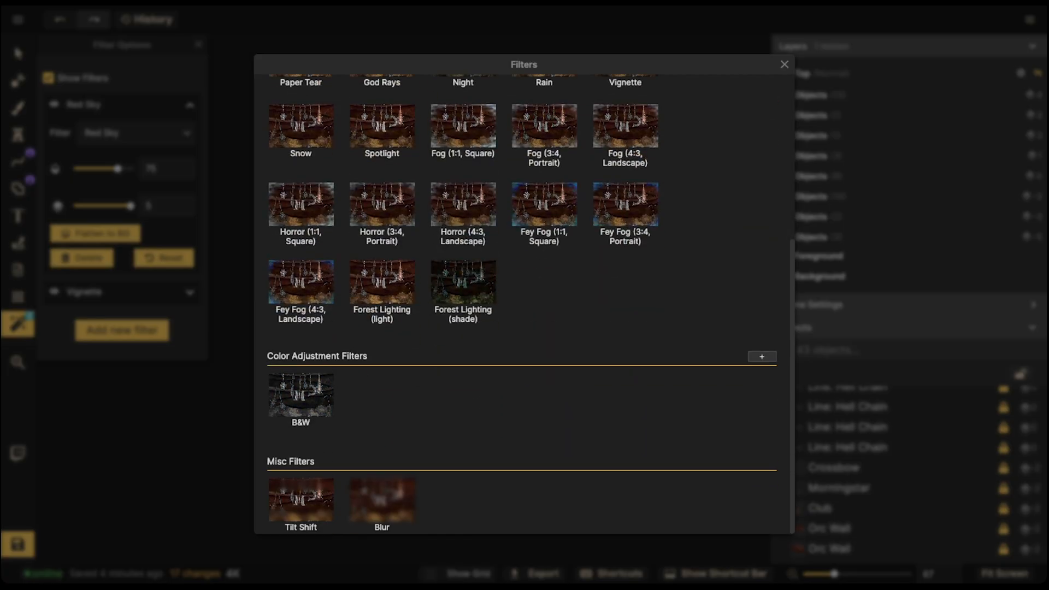
pyautogui.scroll(5, 625, 311)
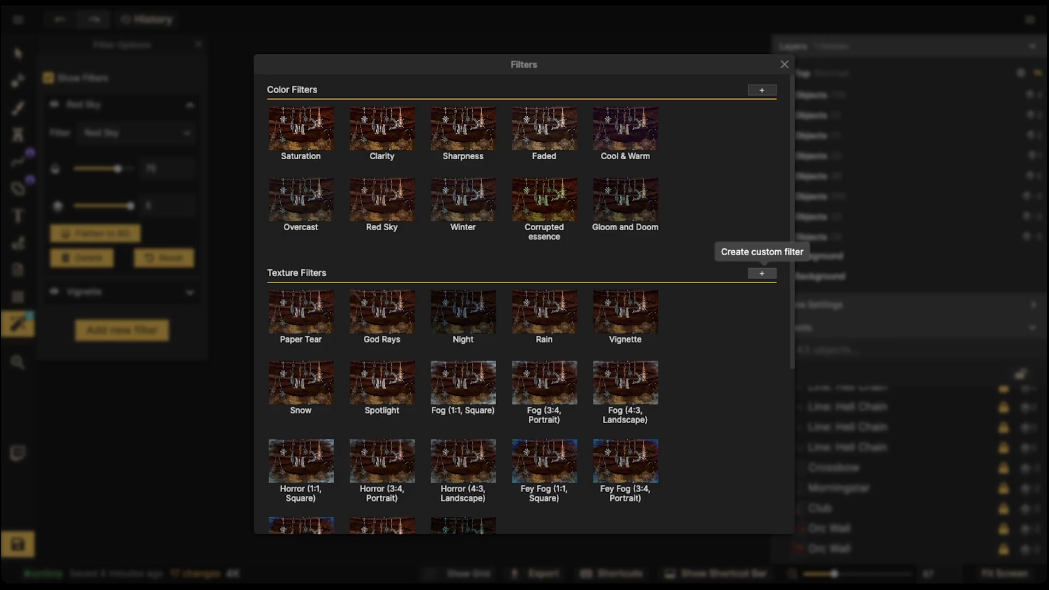
pyautogui.click(762, 273)
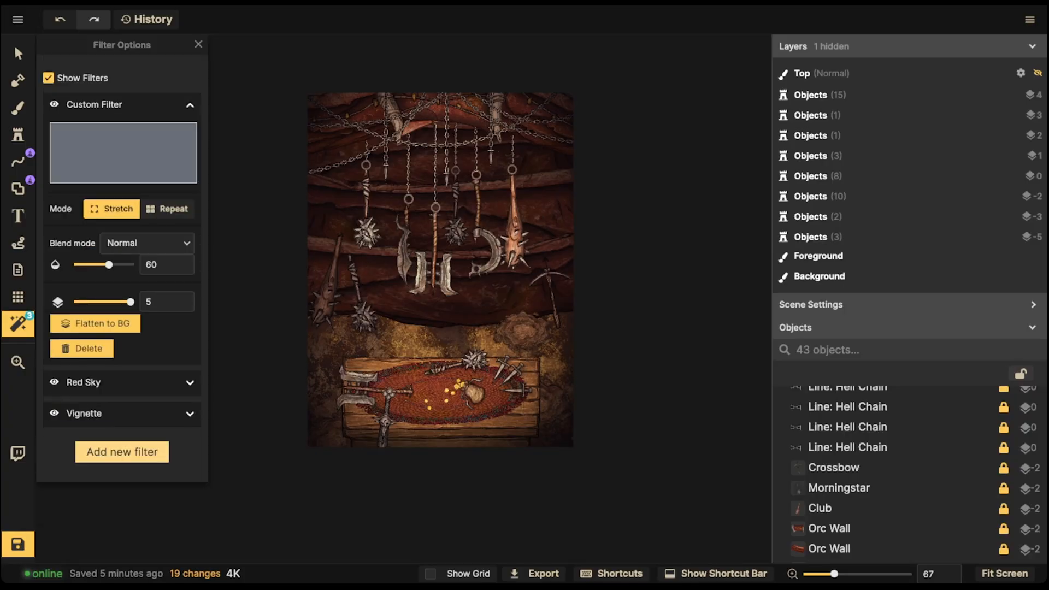
# Browse all Inkarnate filter textures and assign the Fantasy World Leather texture to the custom filter.
pyautogui.click(154, 155)
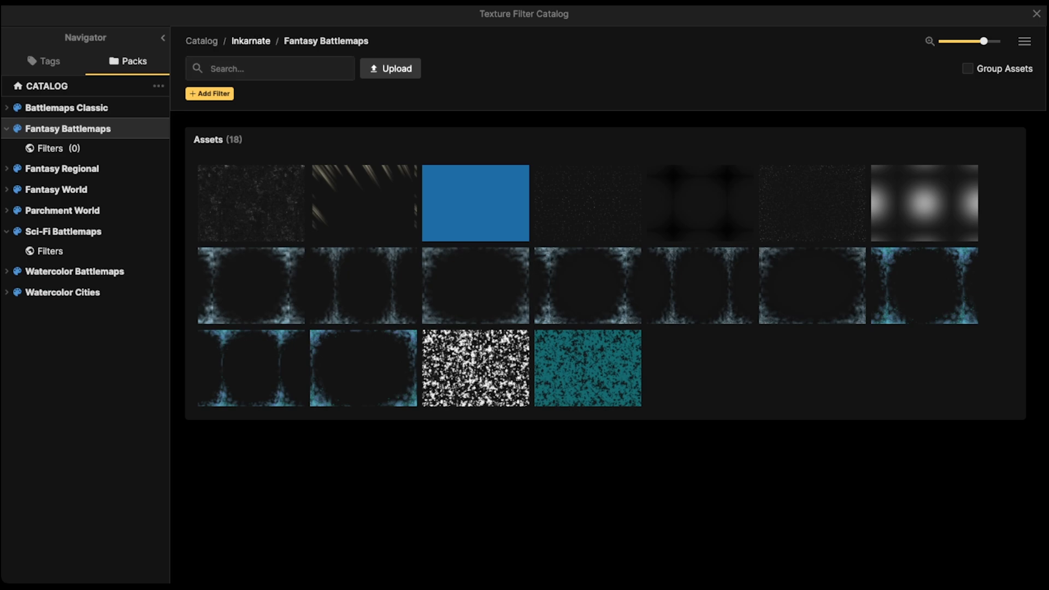
pyautogui.click(251, 41)
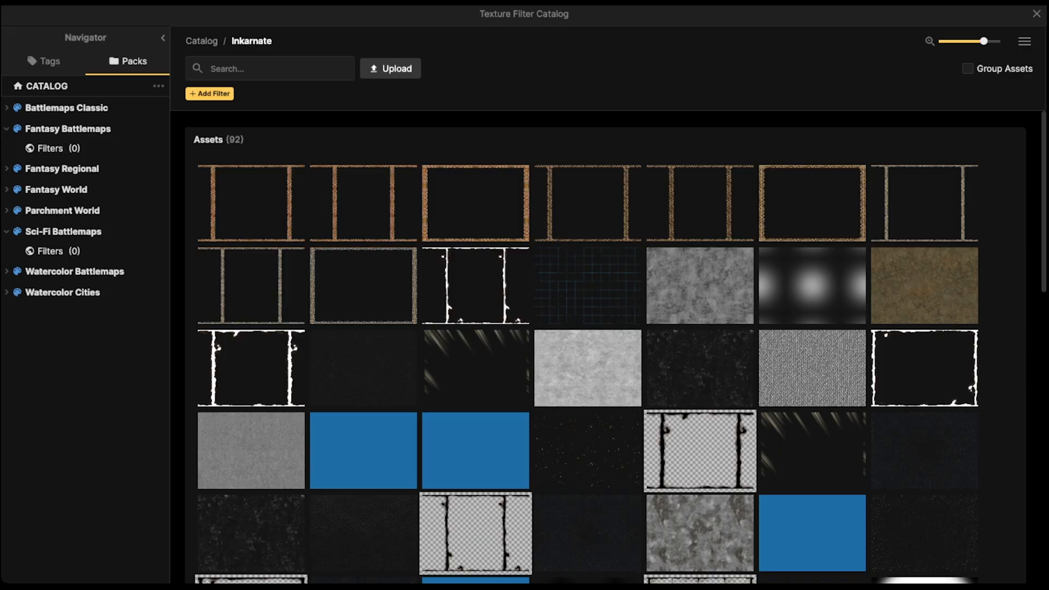
pyautogui.scroll(-1, 364, 181)
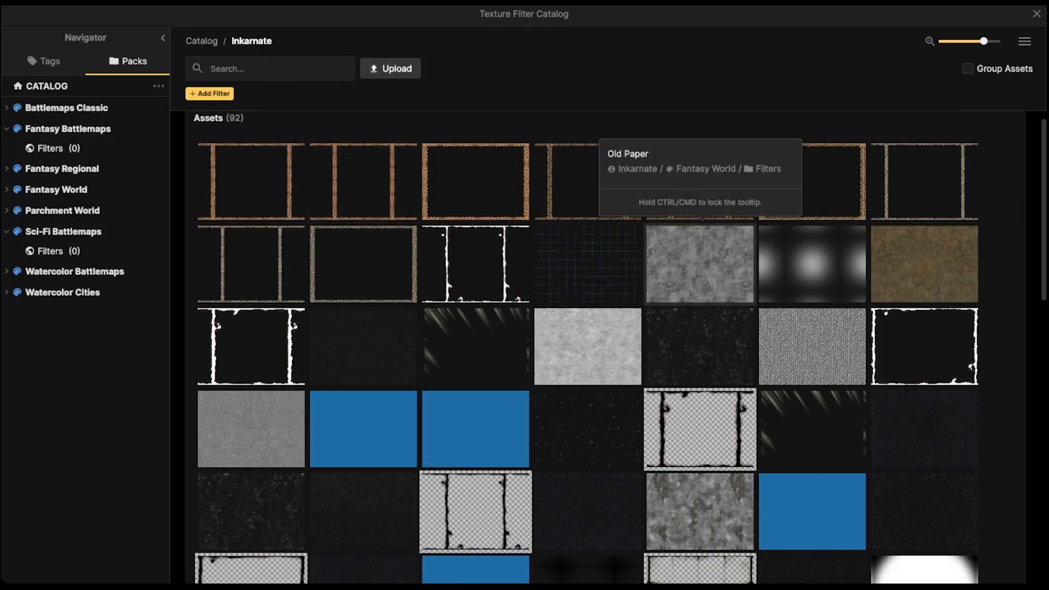
pyautogui.scroll(-5, 700, 273)
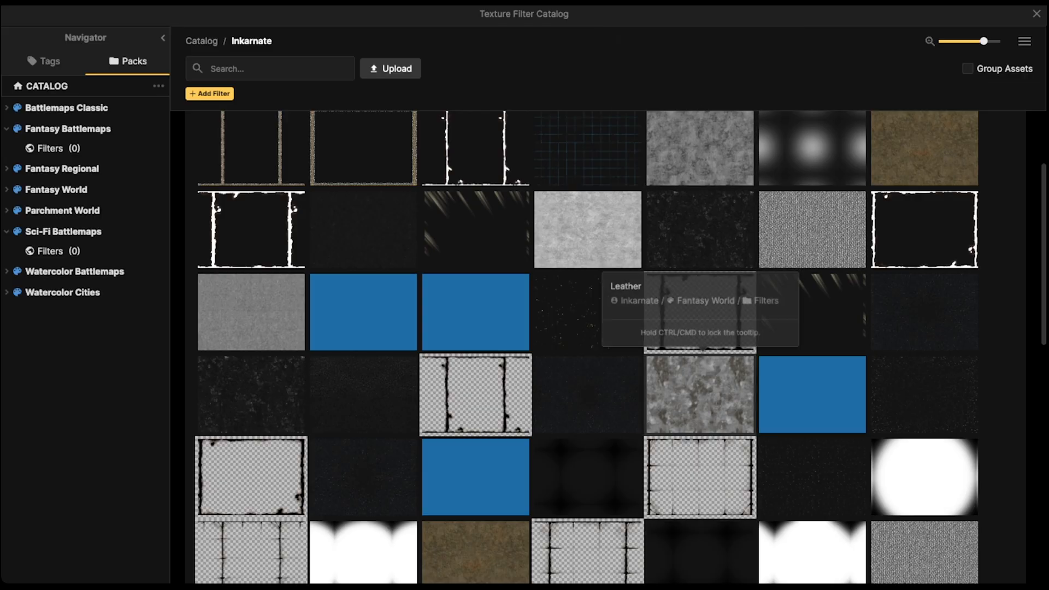
pyautogui.click(700, 393)
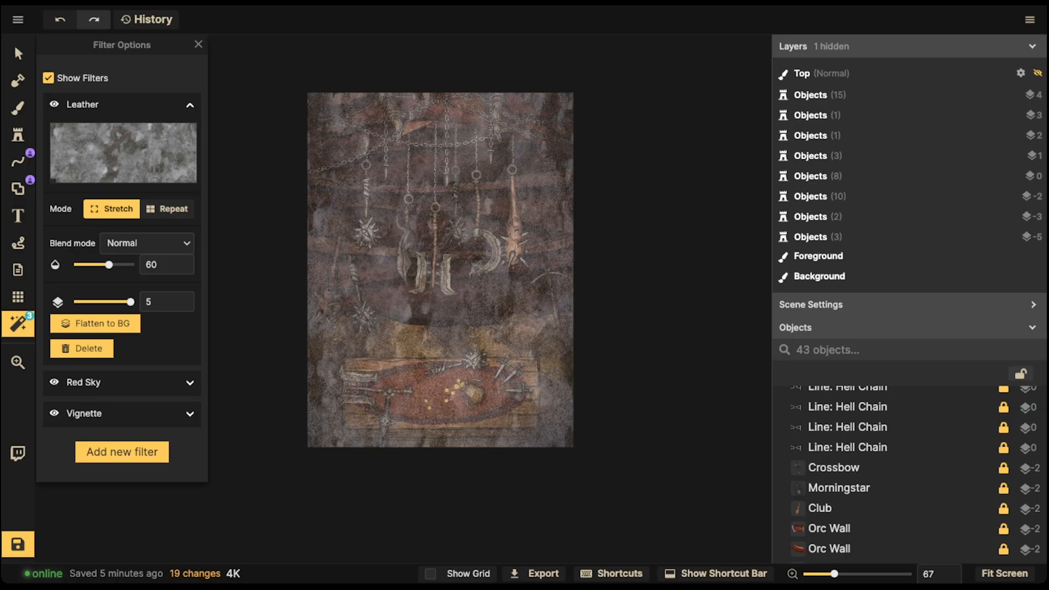
# Set the Leather filter to Repeat mode with the Overlay blend mode.
pyautogui.click(166, 209)
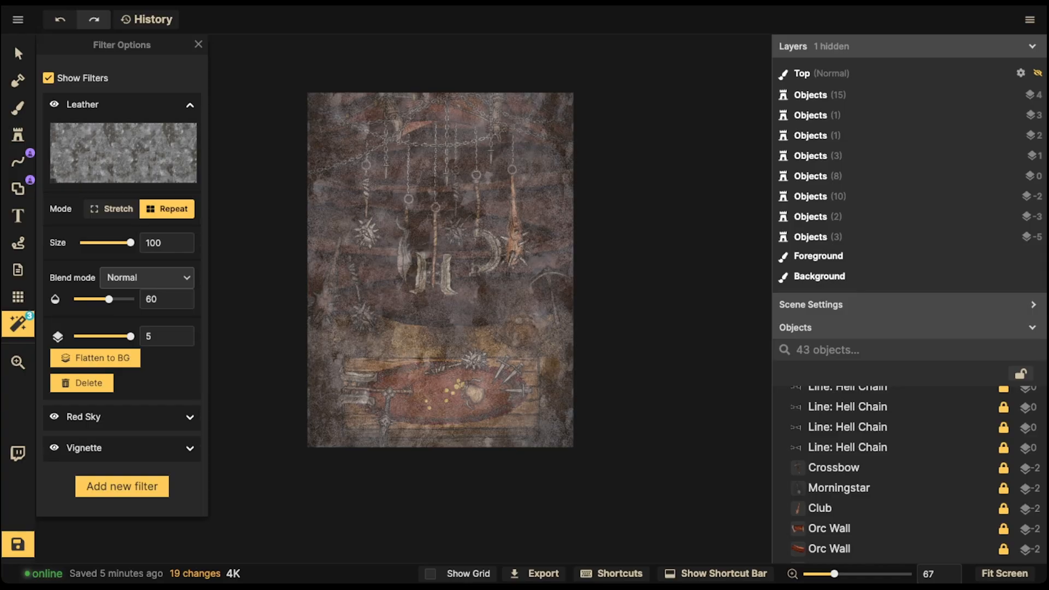
pyautogui.click(146, 278)
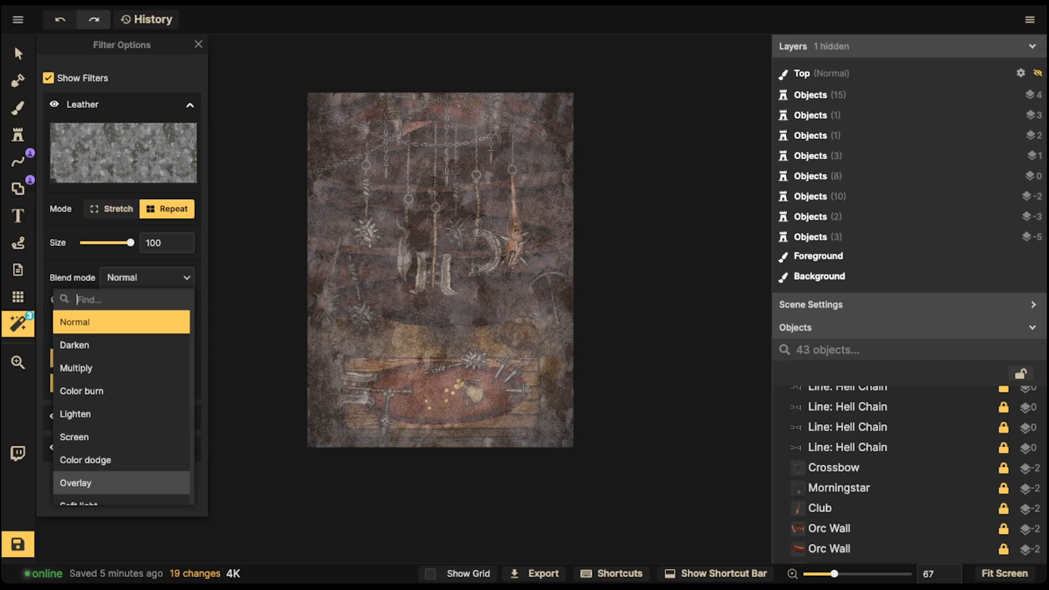
pyautogui.click(120, 483)
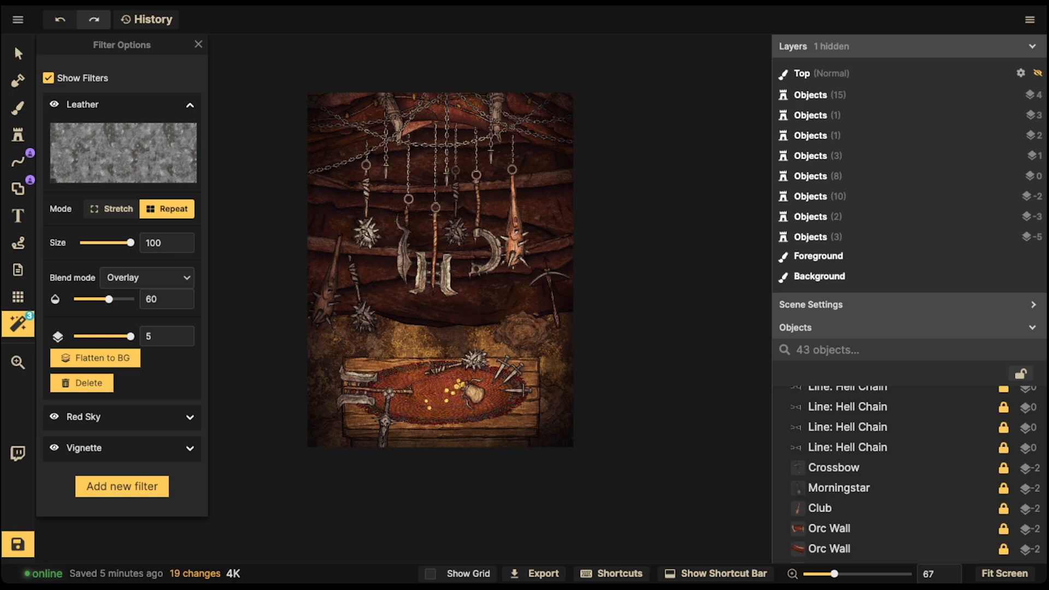
# Toggle the Leather filter's visibility to compare the scene with and without it.
pyautogui.click(54, 104)
pyautogui.click(54, 103)
pyautogui.click(54, 104)
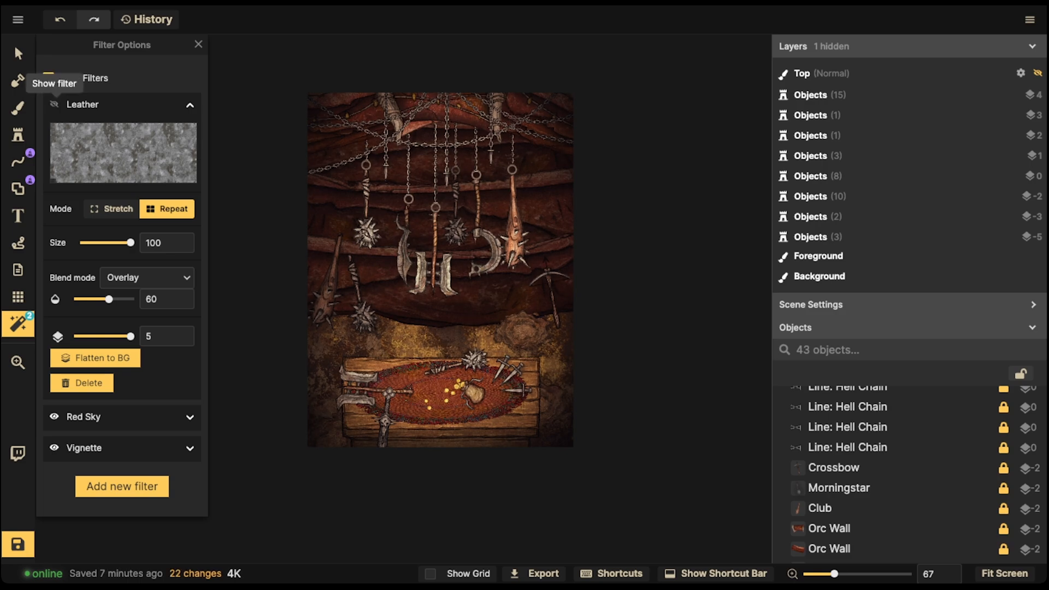
# Check the scene with and without the Leather filter, and set the filter's opacity to 75.
pyautogui.click(54, 104)
pyautogui.click(54, 104)
pyautogui.click(54, 103)
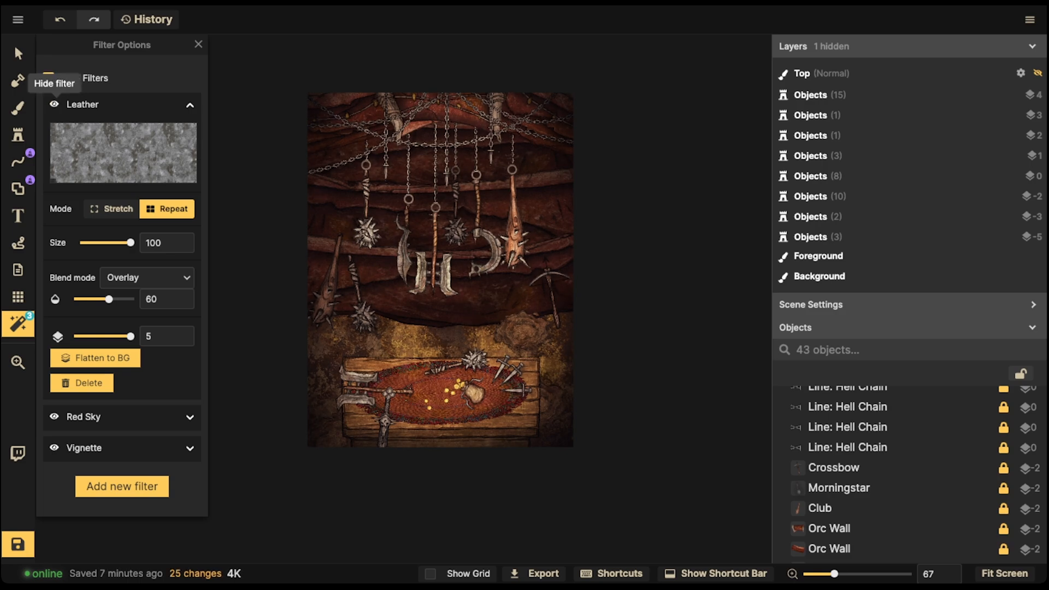
pyautogui.scroll(2, 392, 285)
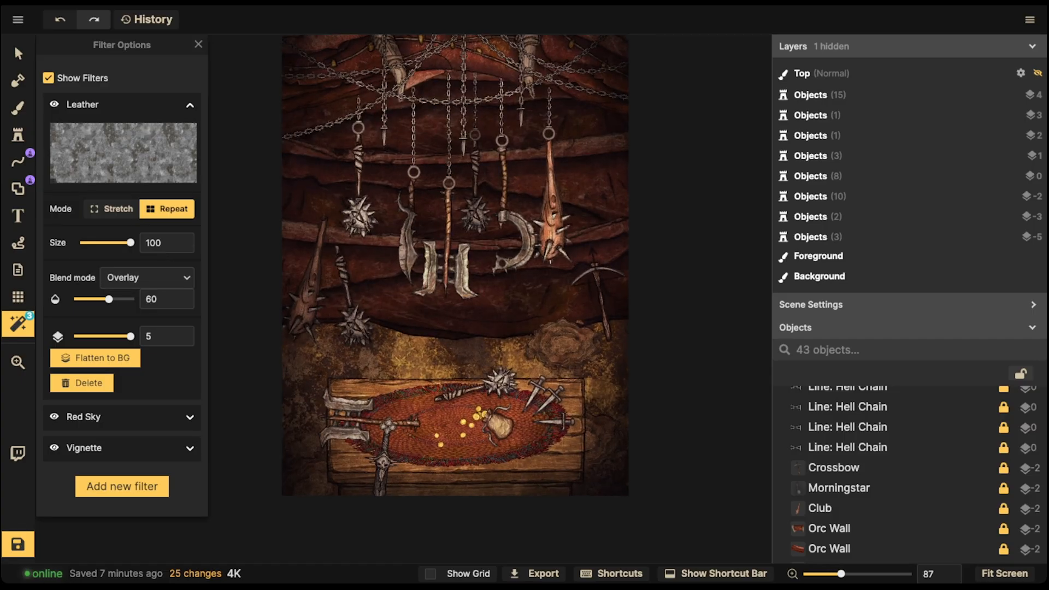
pyautogui.moveTo(109, 300); pyautogui.dragTo(149, 300)
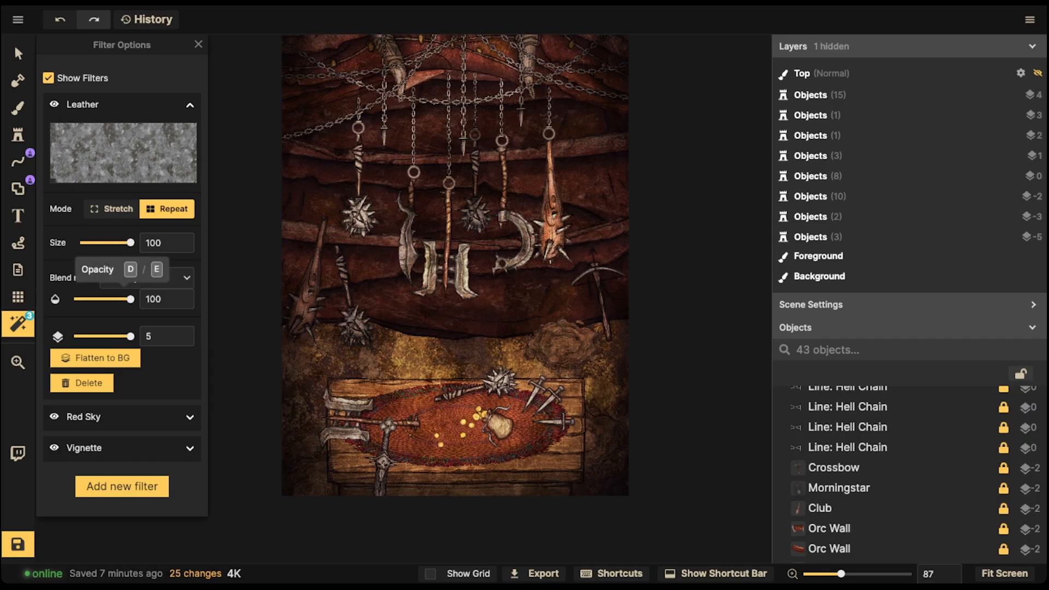
pyautogui.moveTo(130, 300)
pyautogui.mouseDown()
pyautogui.moveTo(101, 300)
pyautogui.moveTo(117, 299)
pyautogui.mouseUp()
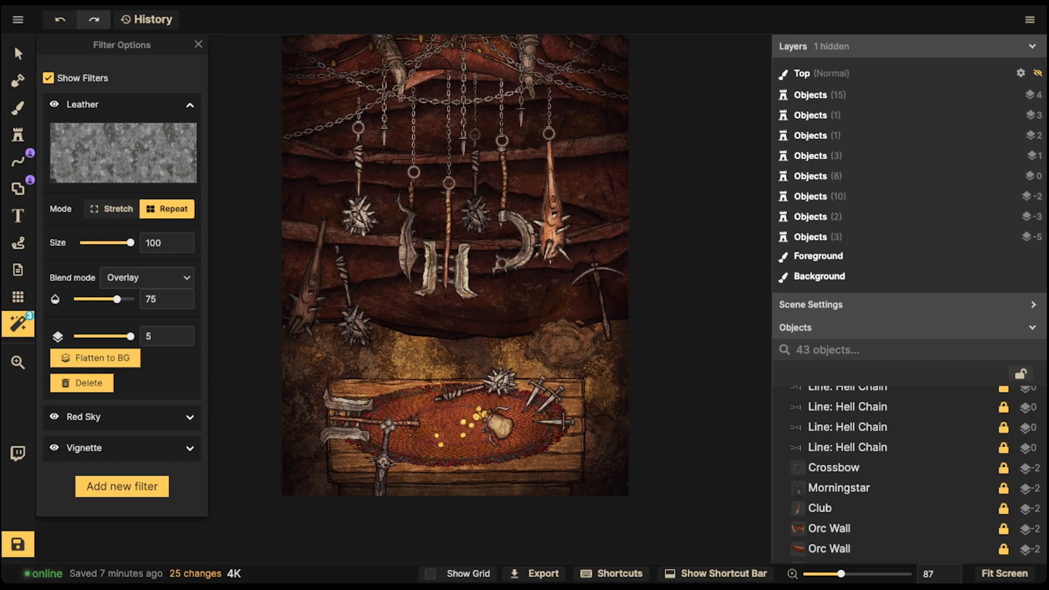
# Switch the Leather filter off and on repeatedly to judge its effect at the new opacity.
pyautogui.click(54, 103)
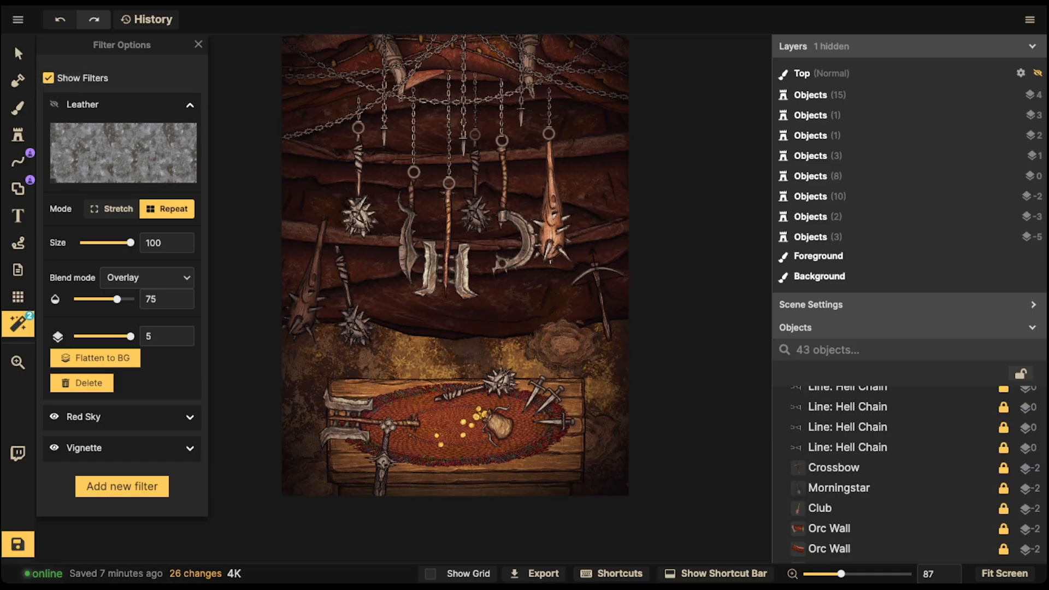
pyautogui.click(54, 104)
pyautogui.click(54, 104)
pyautogui.click(54, 104)
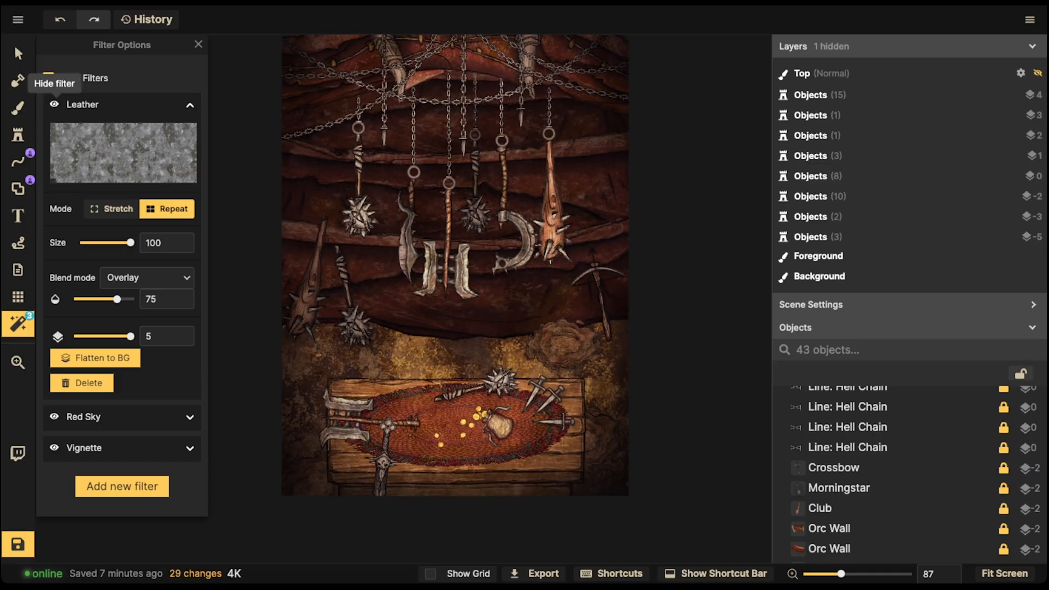
pyautogui.click(54, 104)
pyautogui.click(54, 103)
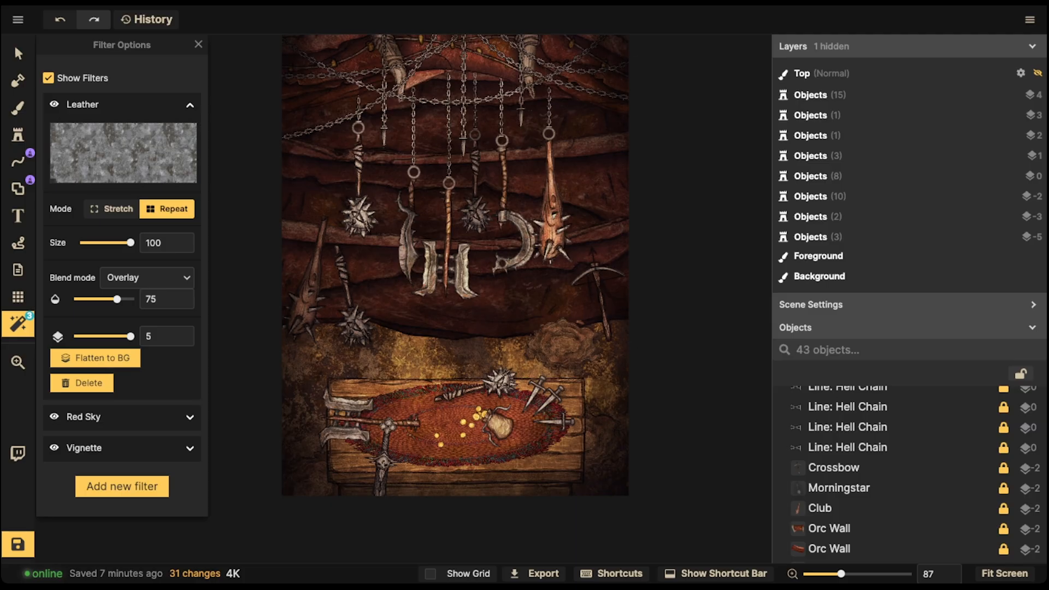
pyautogui.scroll(-2, 419, 209)
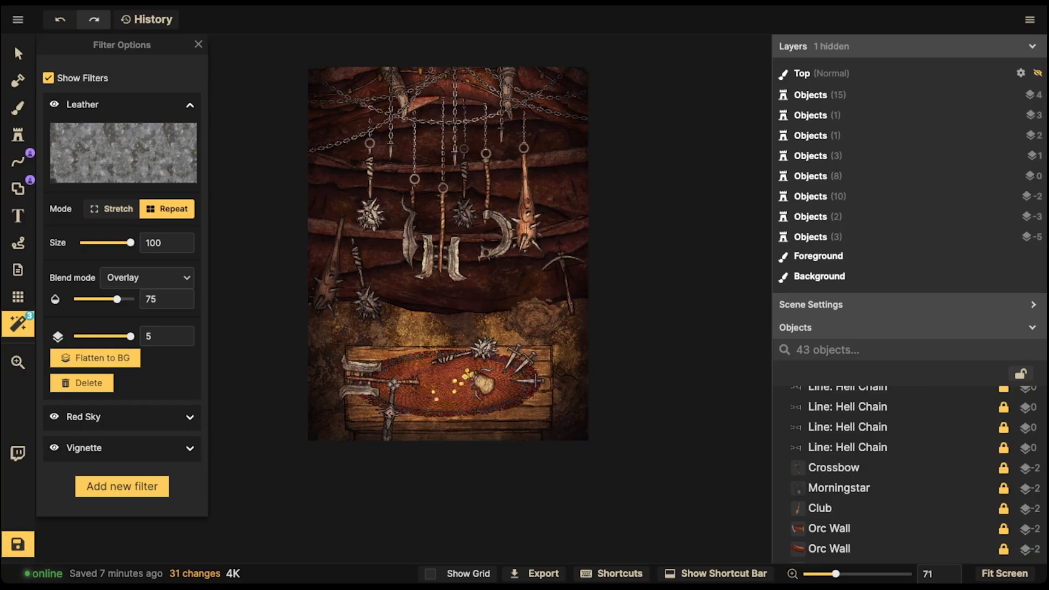
# Search the Fantasy Battlemaps stamps for "light" and pick the Warm Round Light stamp.
pyautogui.click(18, 135)
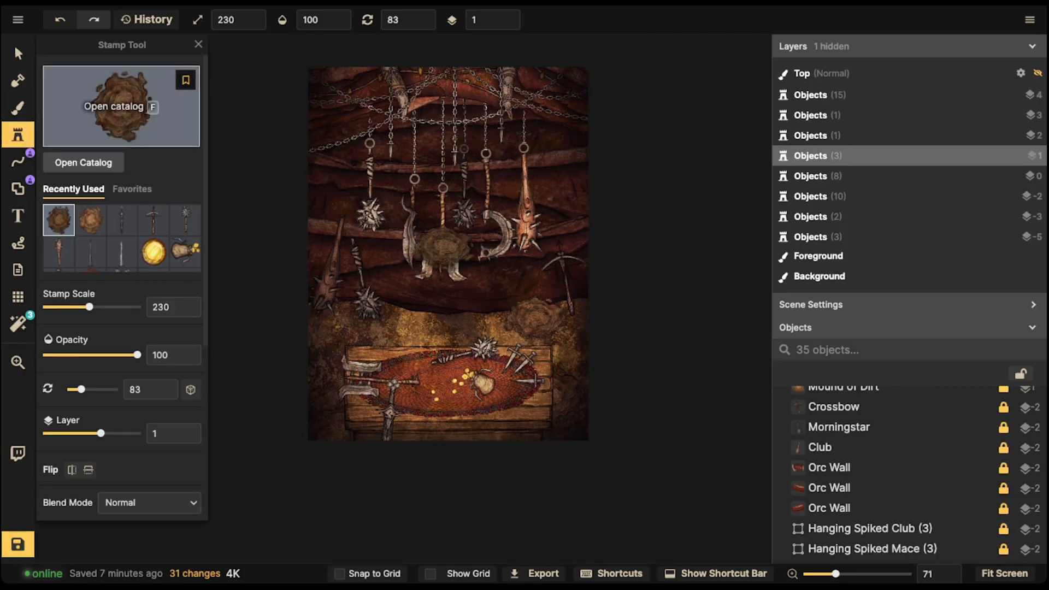
pyautogui.press('f')
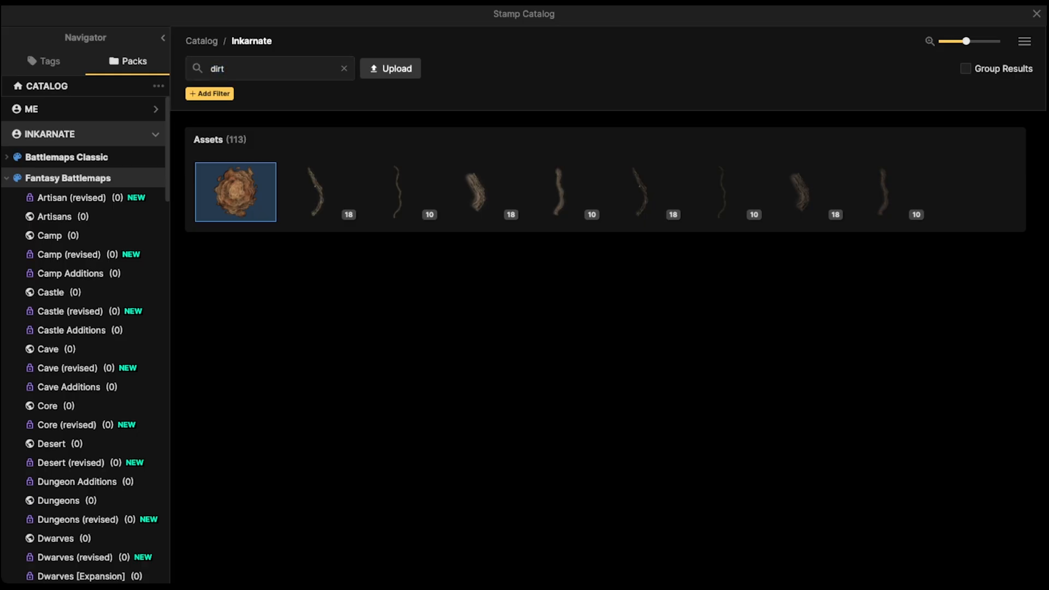
pyautogui.click(67, 178)
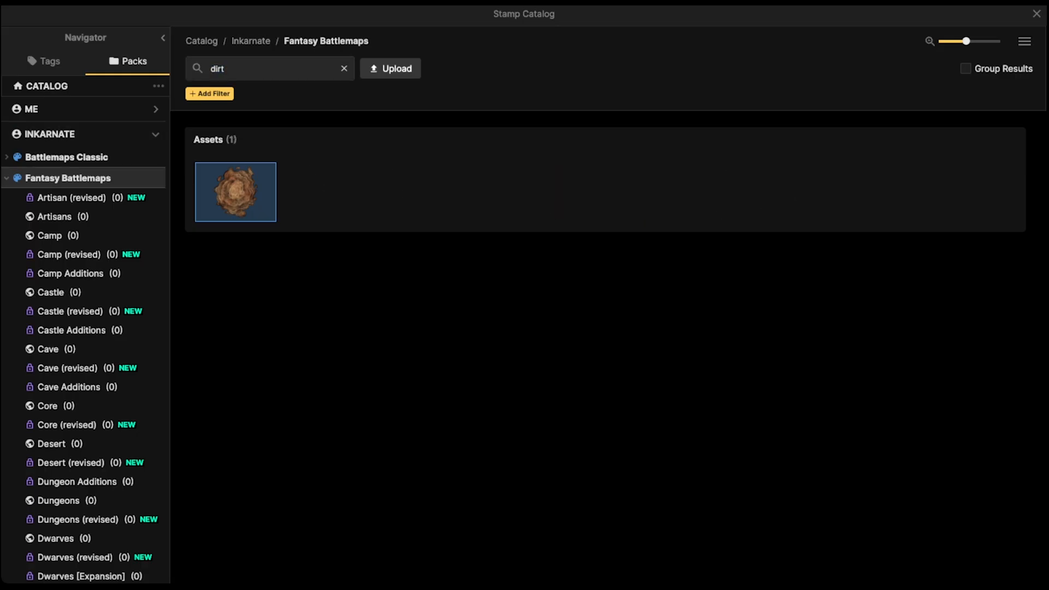
pyautogui.click(344, 69)
pyautogui.write('light')
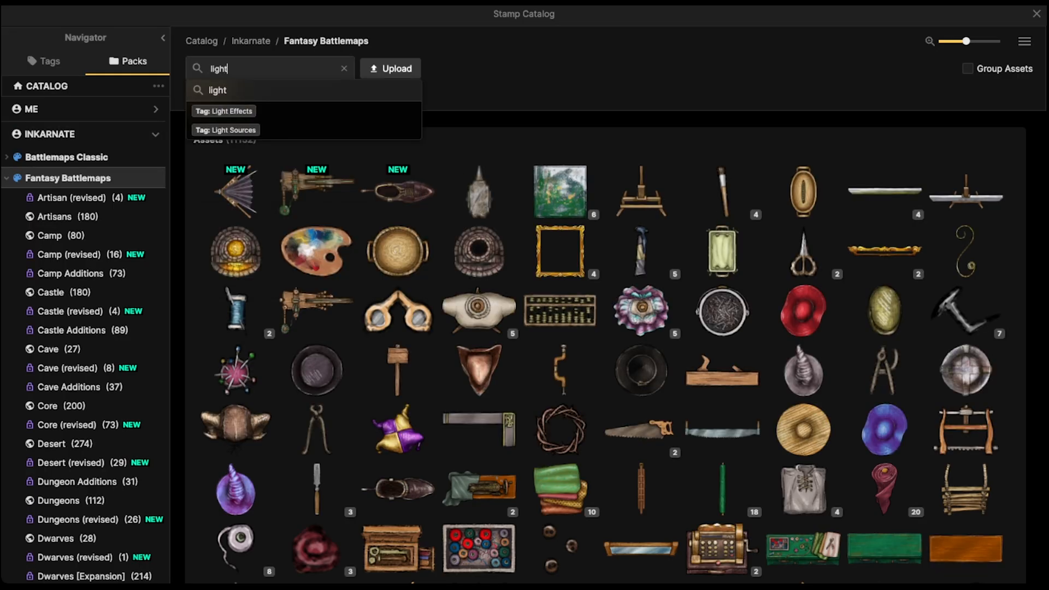
pyautogui.press('Return')
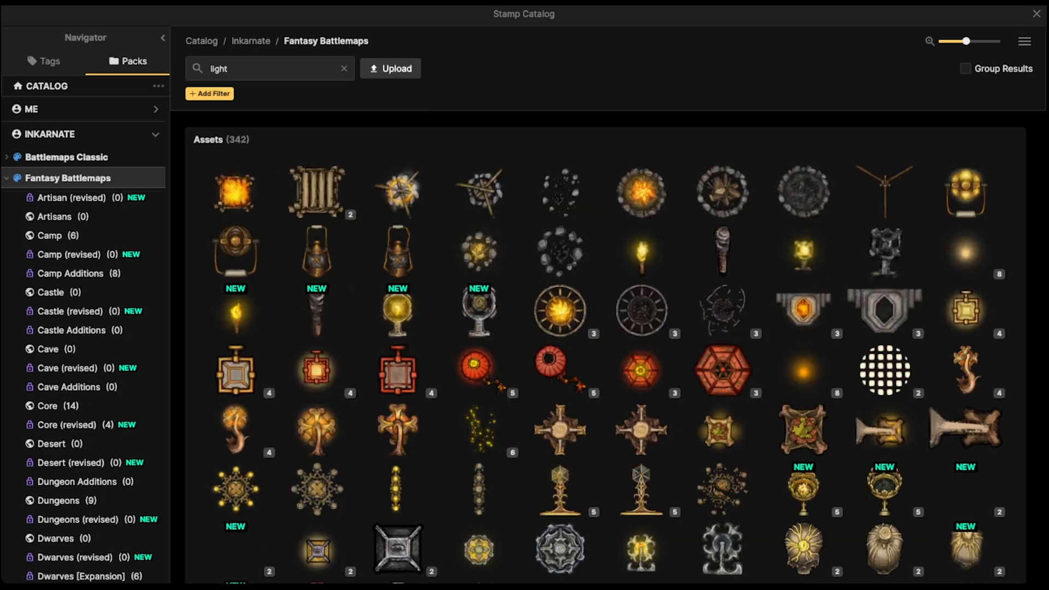
pyautogui.click(803, 370)
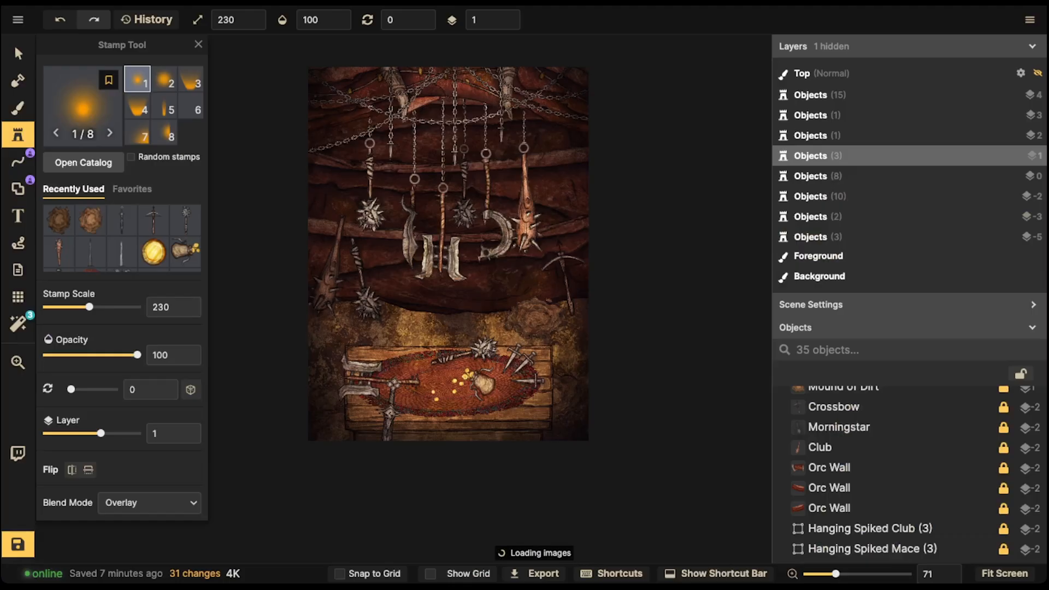
# Place the second Warm Round Light variant at scale 500 near the scene's left edge, just above the counter, and nudge it slightly inward.
pyautogui.moveTo(89, 307); pyautogui.dragTo(108, 307)
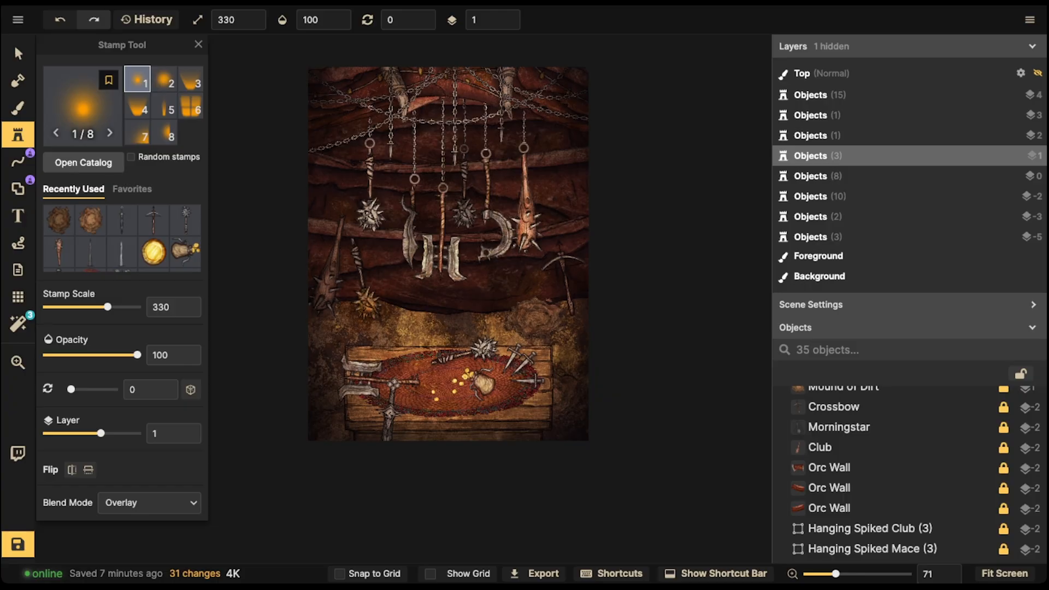
pyautogui.moveTo(107, 306); pyautogui.dragTo(137, 307)
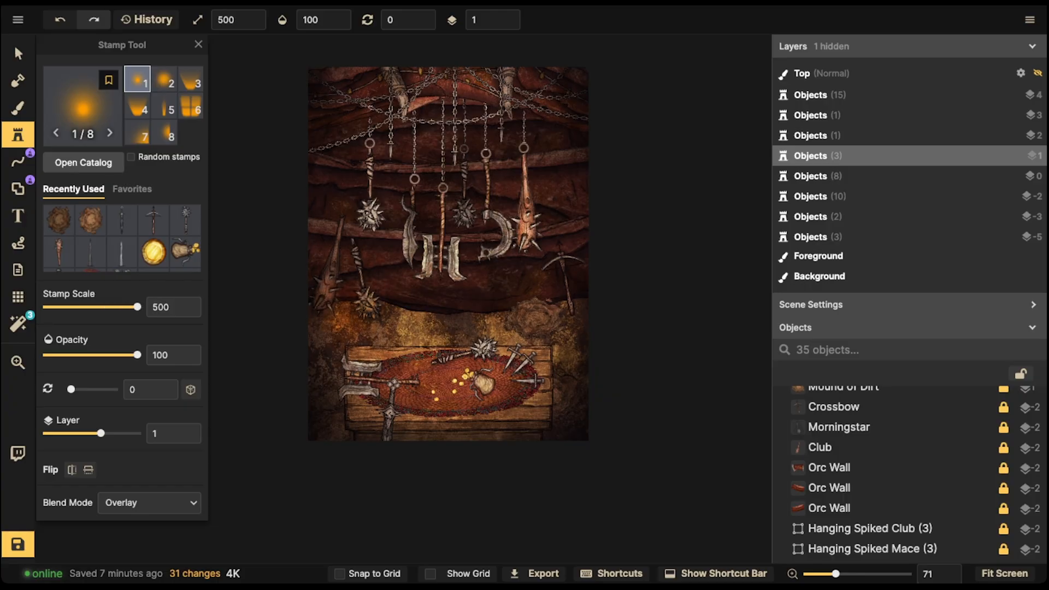
pyautogui.click(164, 80)
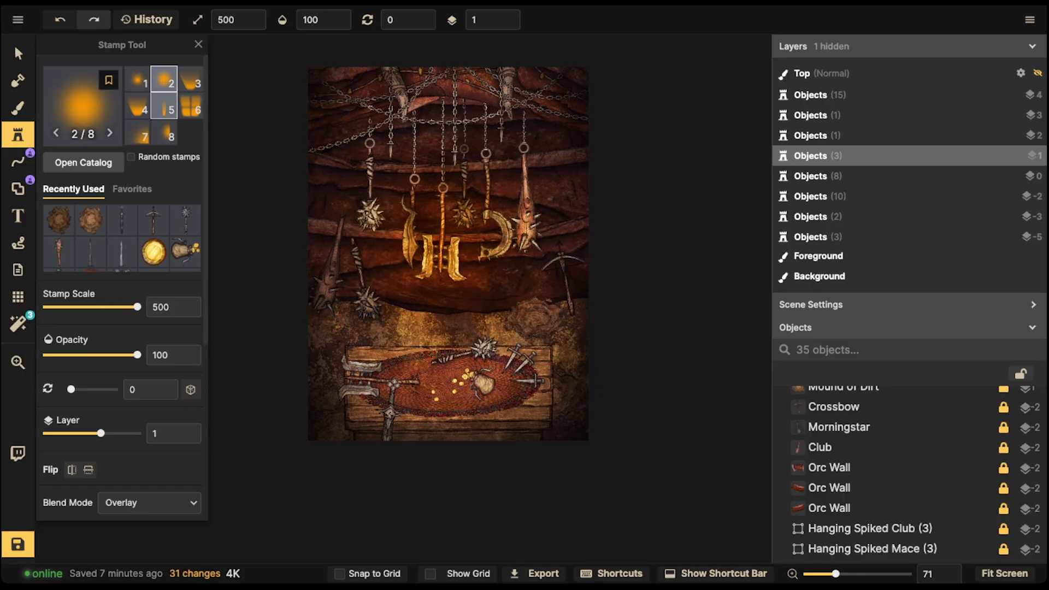
pyautogui.click(329, 313)
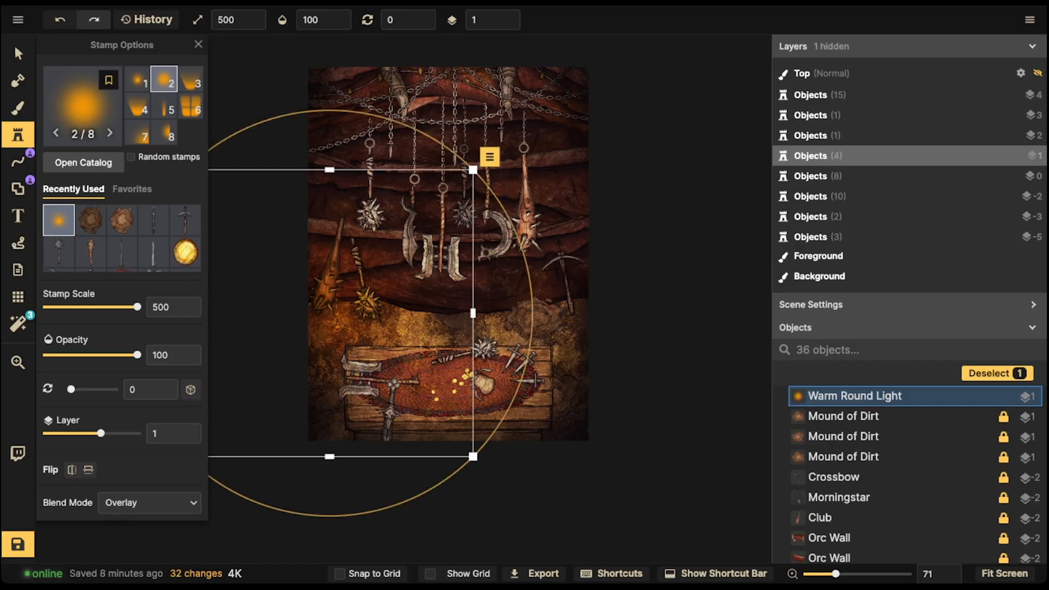
pyautogui.click(18, 53)
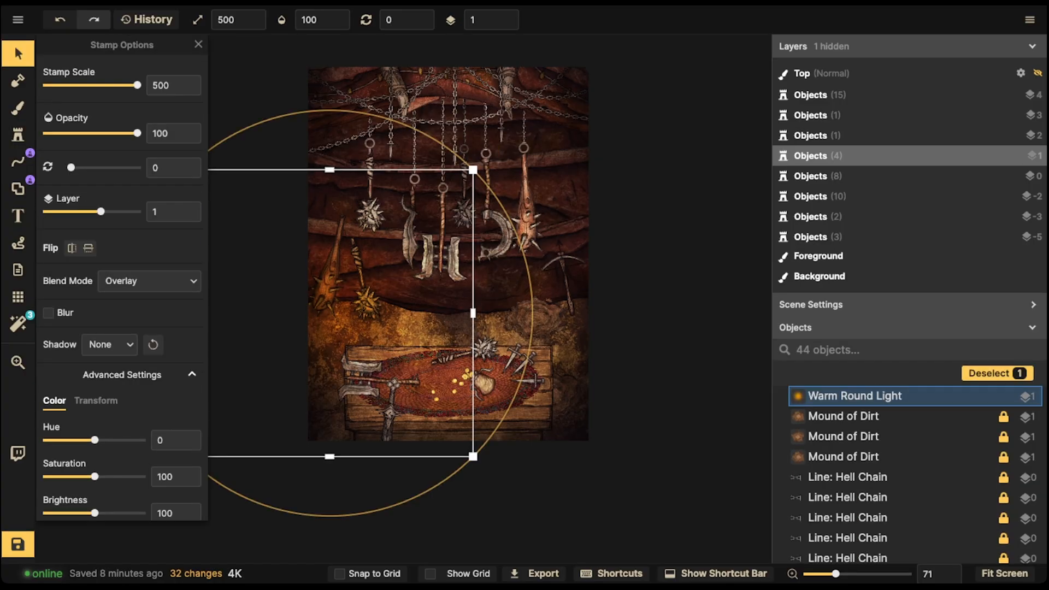
pyautogui.moveTo(338, 306)
pyautogui.mouseDown()
pyautogui.moveTo(344, 357)
pyautogui.moveTo(349, 272)
pyautogui.moveTo(352, 365)
pyautogui.moveTo(367, 387)
pyautogui.moveTo(361, 211)
pyautogui.moveTo(365, 406)
pyautogui.moveTo(365, 329)
pyautogui.moveTo(344, 354)
pyautogui.moveTo(340, 329)
pyautogui.moveTo(302, 329)
pyautogui.moveTo(356, 334)
pyautogui.moveTo(345, 333)
pyautogui.moveTo(352, 361)
pyautogui.moveTo(354, 351)
pyautogui.moveTo(395, 388)
pyautogui.moveTo(383, 332)
pyautogui.moveTo(320, 310)
pyautogui.moveTo(337, 313)
pyautogui.mouseUp()
pyautogui.click(350, 356)
pyautogui.click(341, 311)
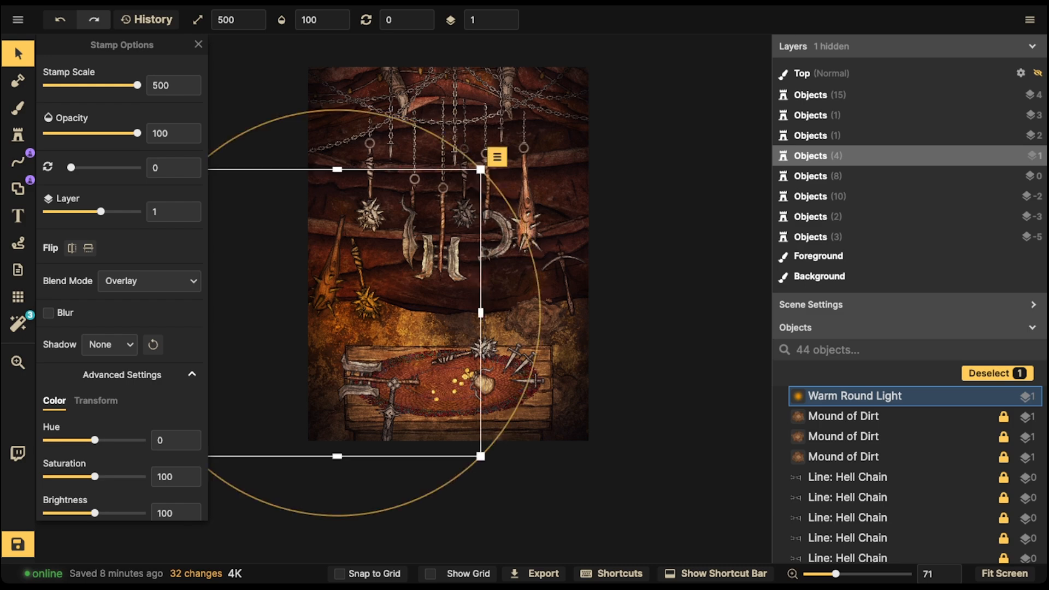
# Pick the paler Round Light stamp and place it at scale 500 on the scene's left edge beside the counter, adjusting its position slightly.
pyautogui.click(18, 135)
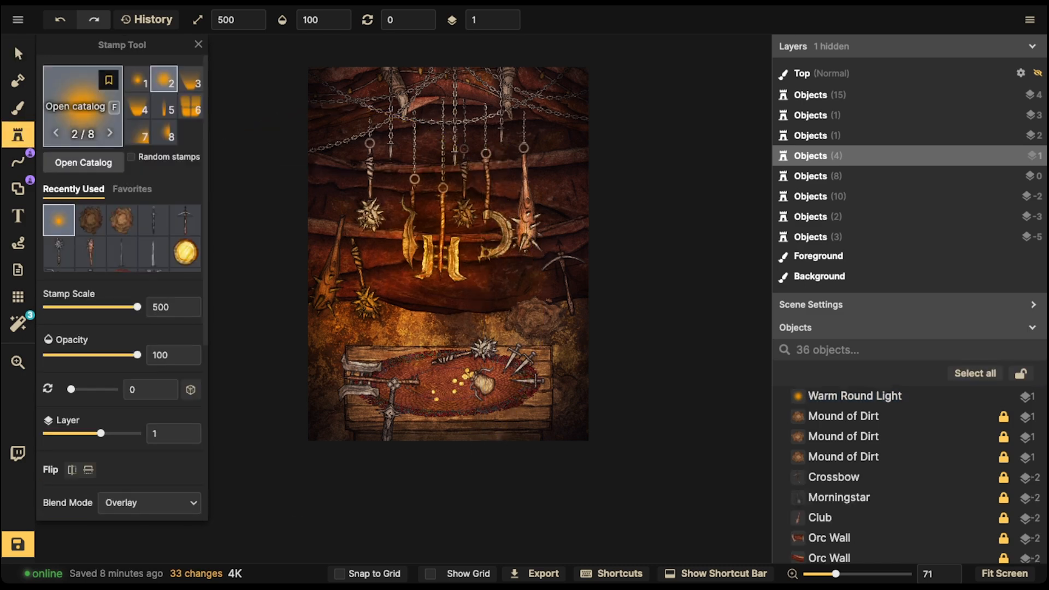
pyautogui.click(82, 106)
pyautogui.click(966, 251)
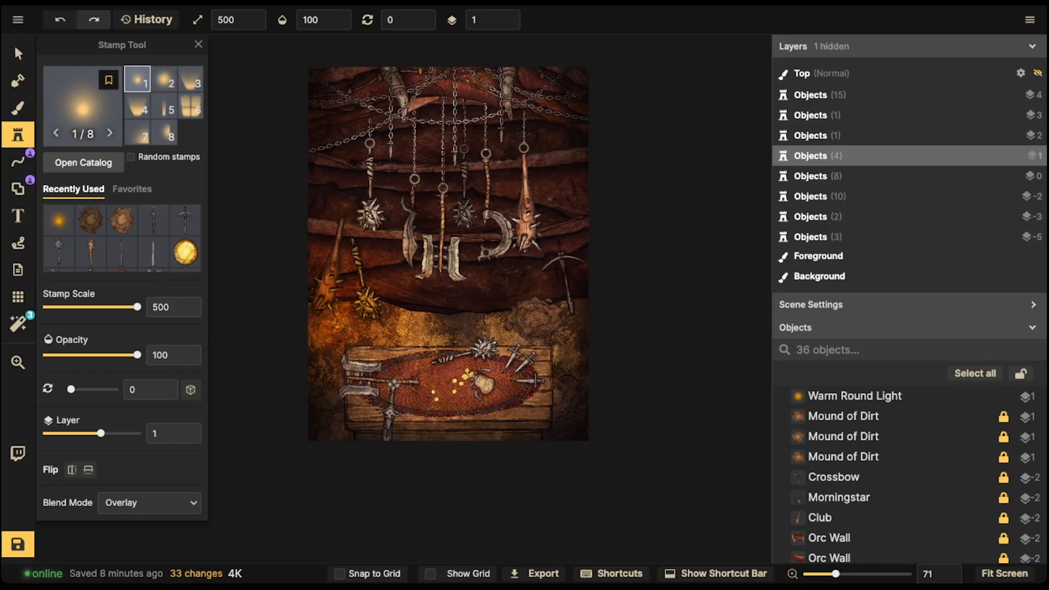
pyautogui.click(309, 328)
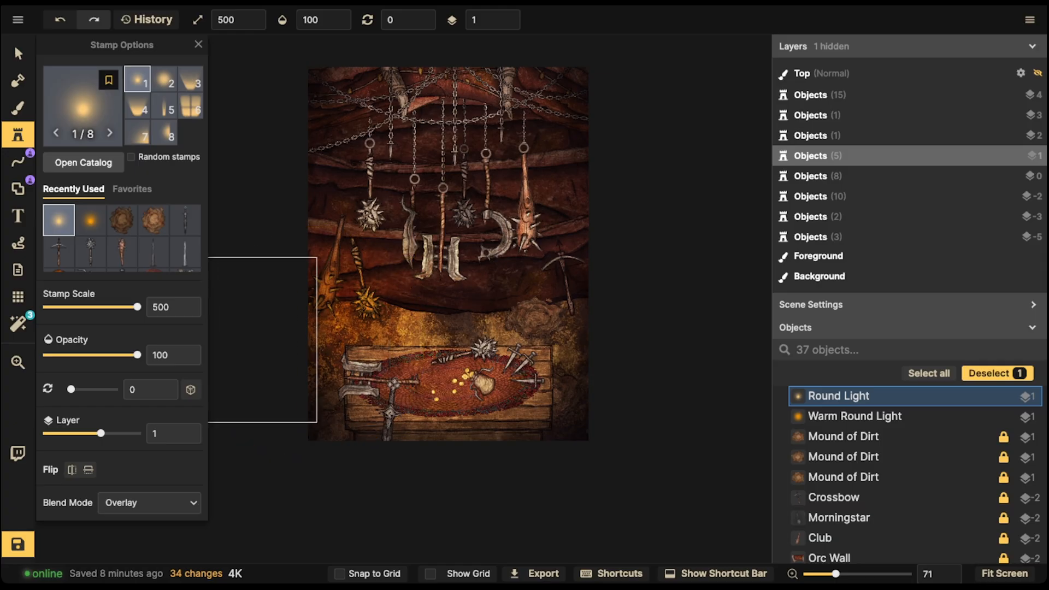
pyautogui.moveTo(298, 345); pyautogui.dragTo(304, 343)
pyautogui.click(296, 257)
pyautogui.scroll(-1, 297, 257)
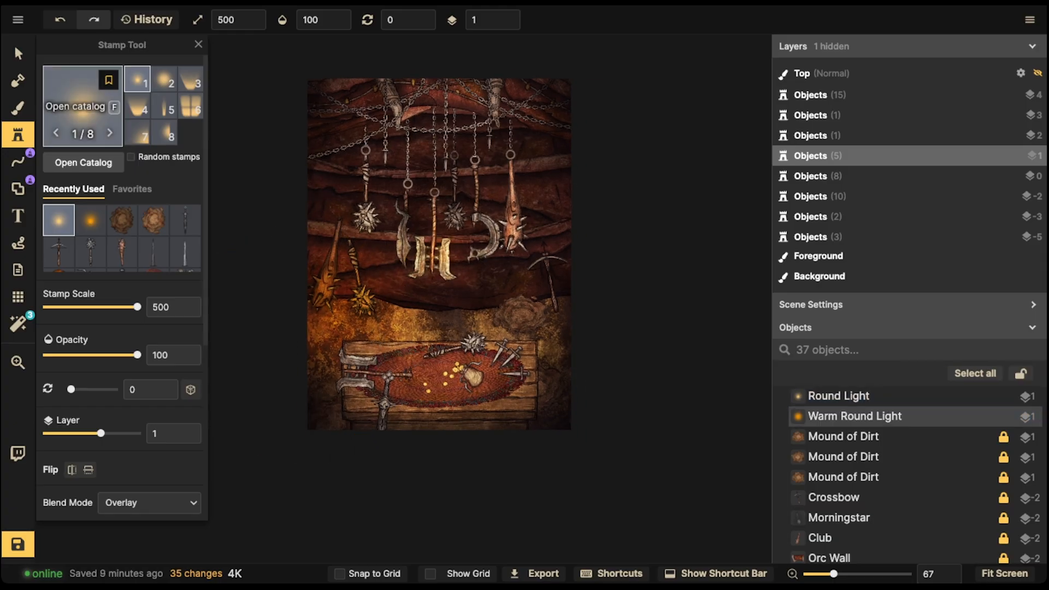
pyautogui.click(83, 107)
pyautogui.press('Escape')
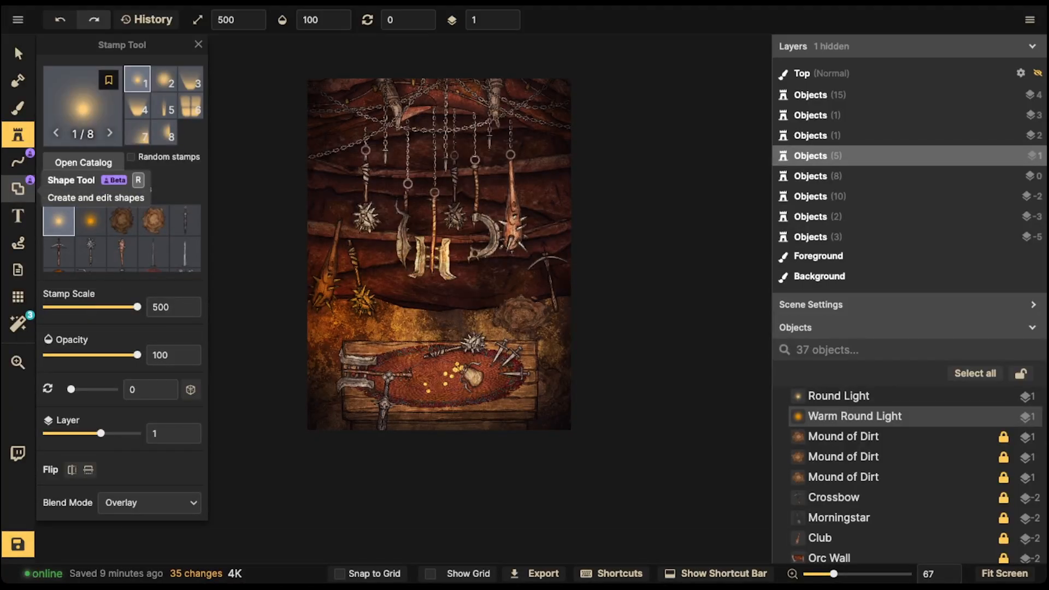
# Add a custom texture filter using the Sparks texture from the Sci-Fi Battlemaps pack.
pyautogui.click(18, 323)
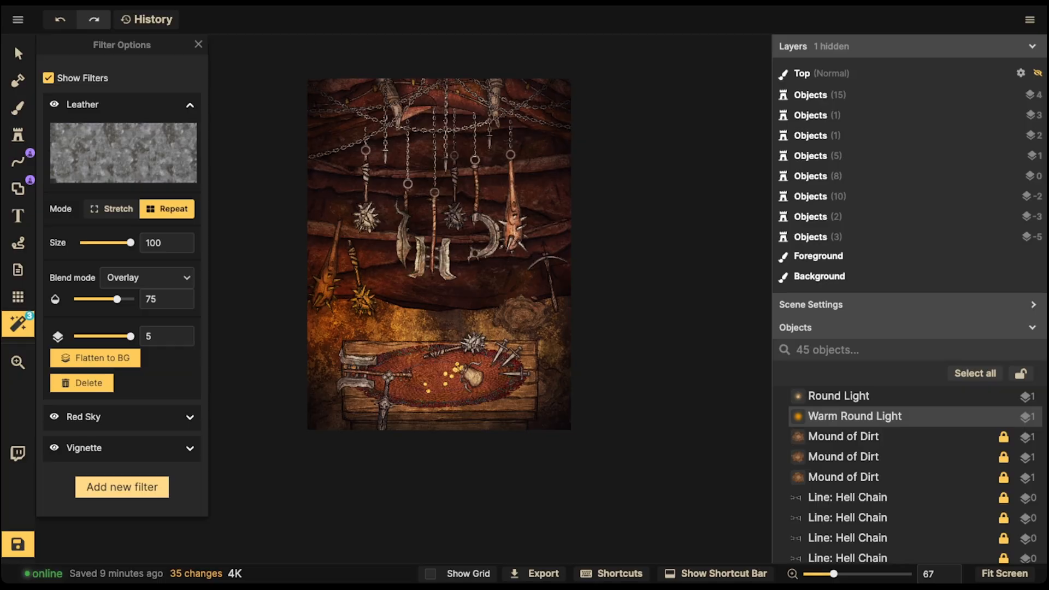
pyautogui.click(121, 487)
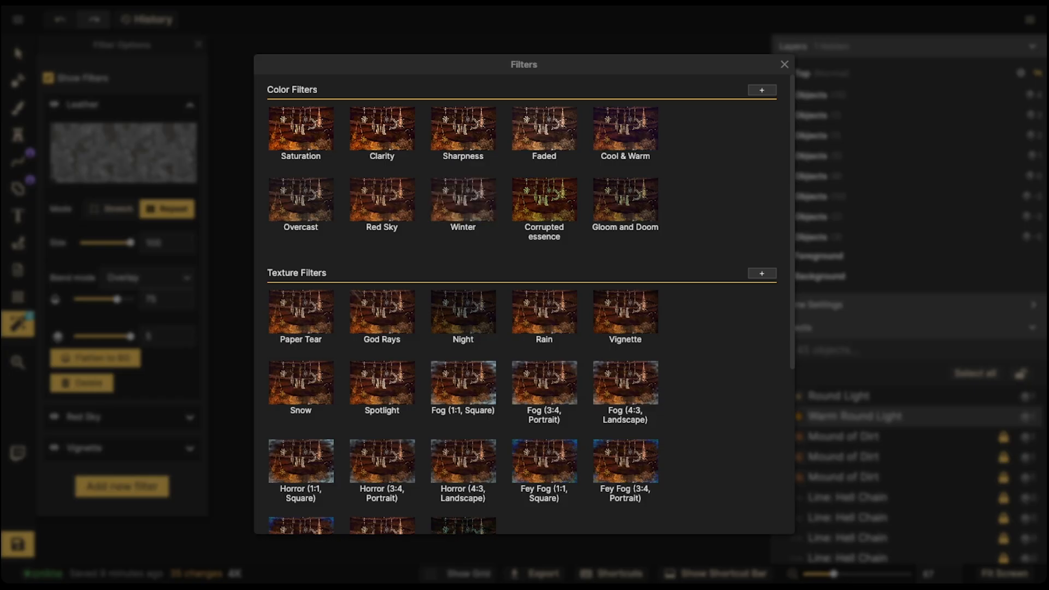
pyautogui.click(762, 273)
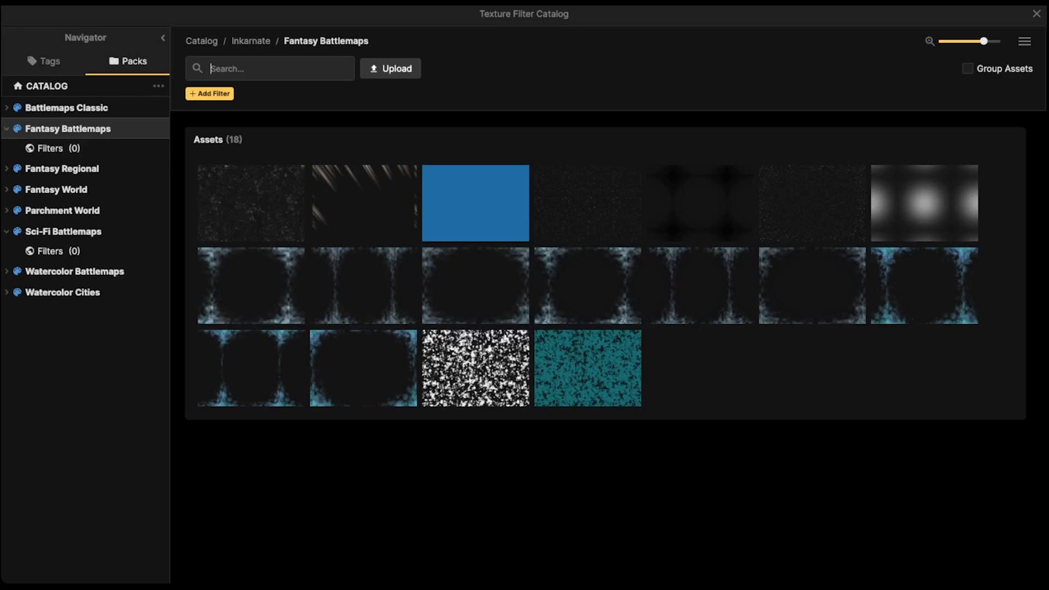
pyautogui.click(63, 231)
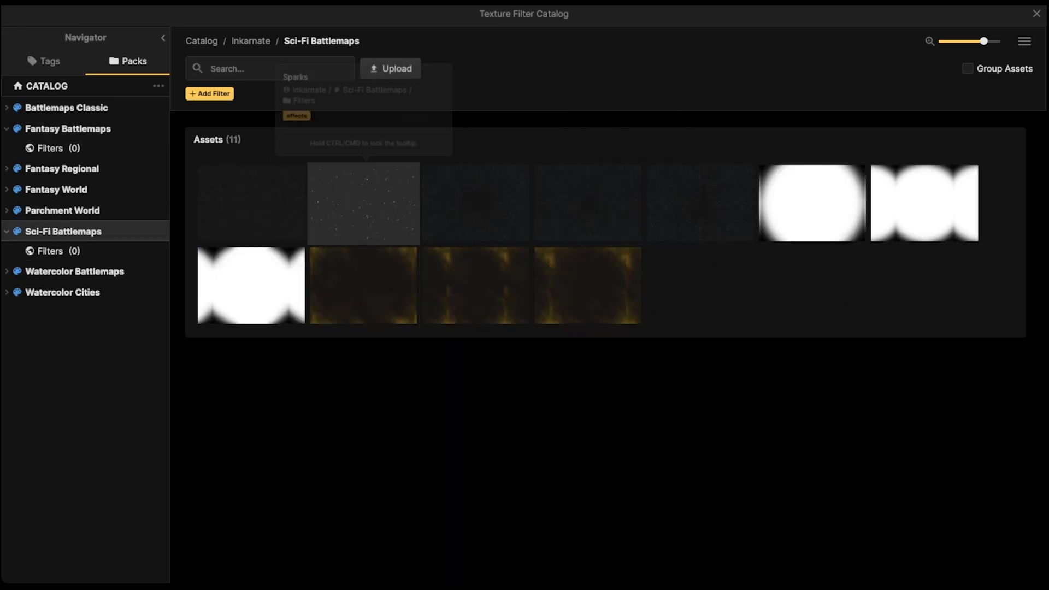
pyautogui.click(363, 202)
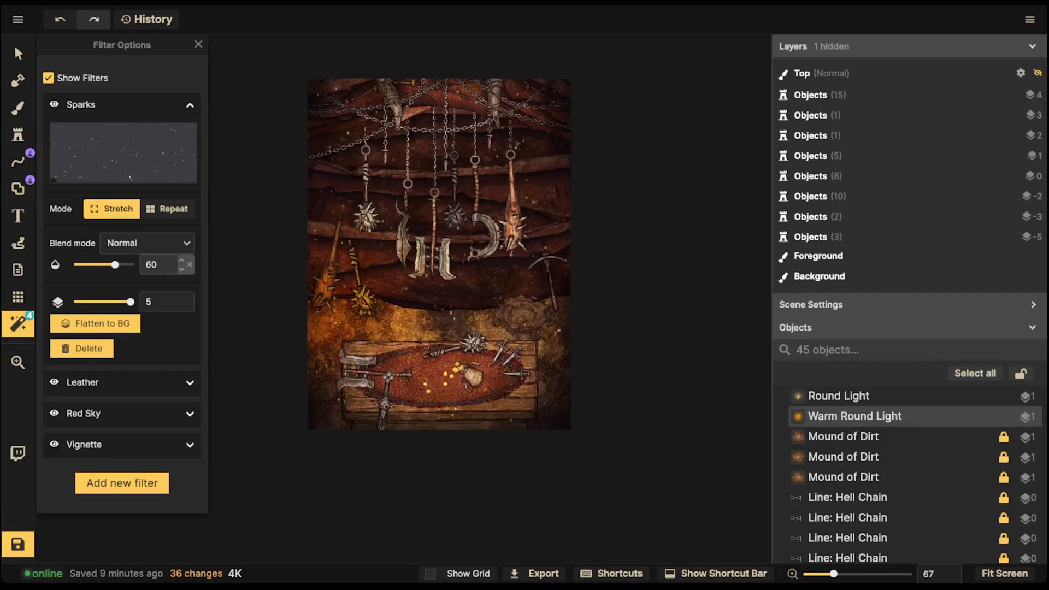
# Set the Sparks filter to Repeat mode with an opacity of 82.
pyautogui.moveTo(109, 265); pyautogui.dragTo(130, 264)
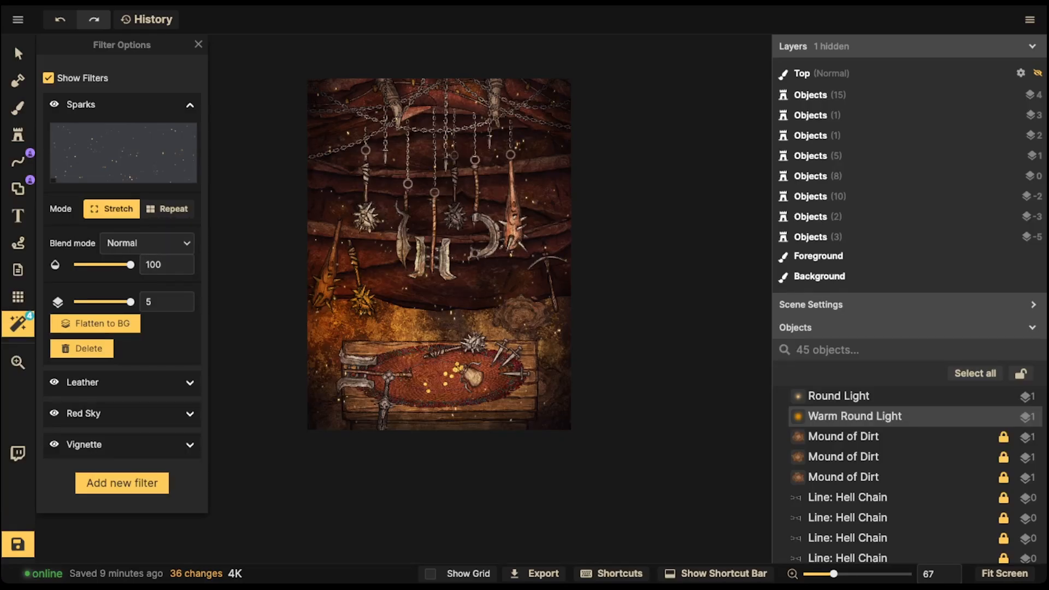
pyautogui.moveTo(130, 264); pyautogui.dragTo(101, 264)
pyautogui.click(167, 209)
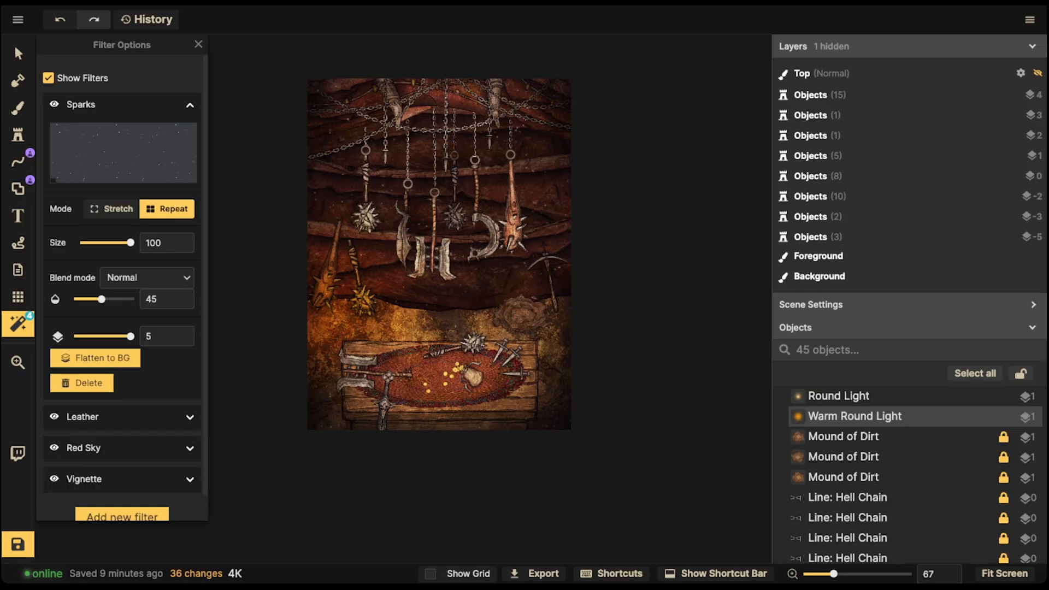
pyautogui.doubleClick(154, 242)
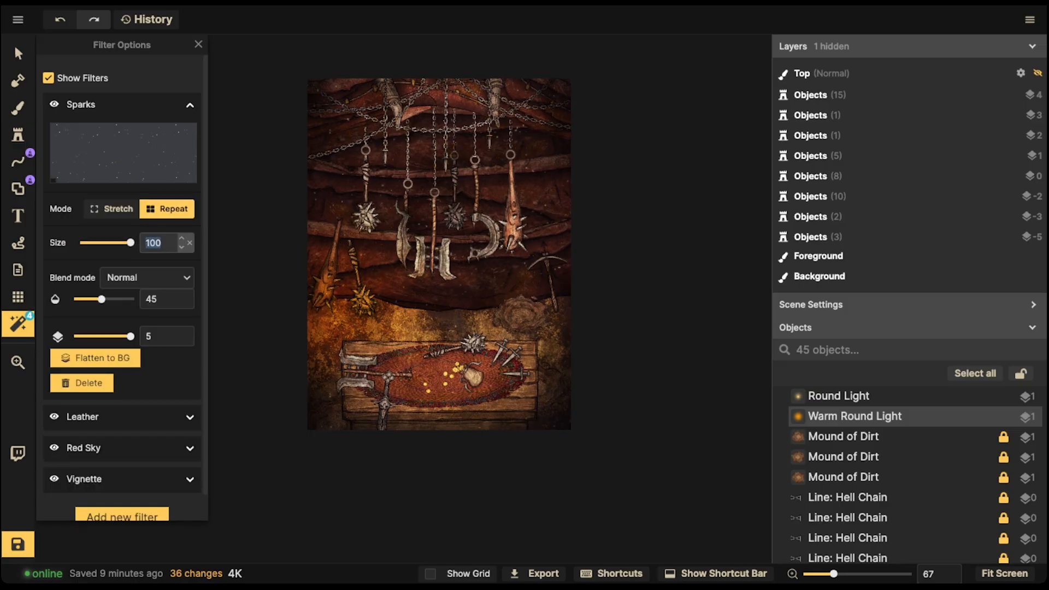
pyautogui.click(114, 299)
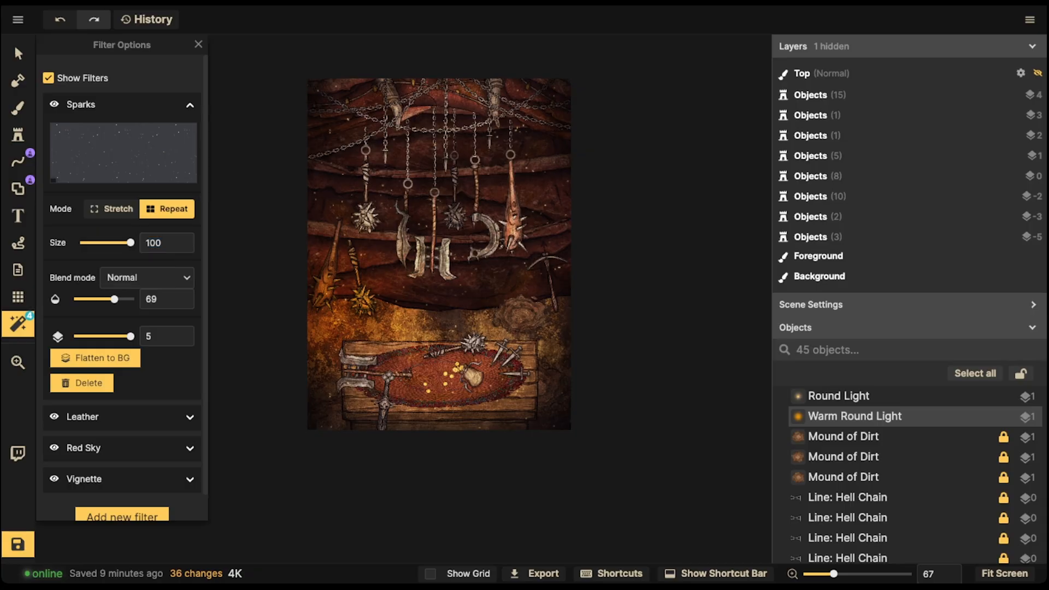
pyautogui.moveTo(114, 299); pyautogui.dragTo(121, 298)
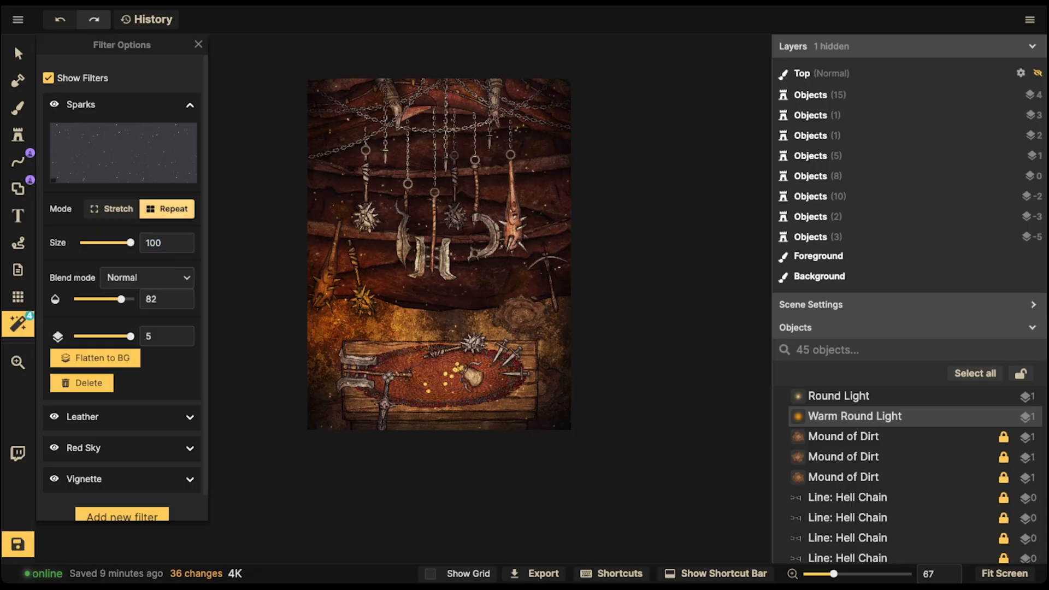
# Delete the Sparks filter from the scene's filter list.
pyautogui.click(82, 382)
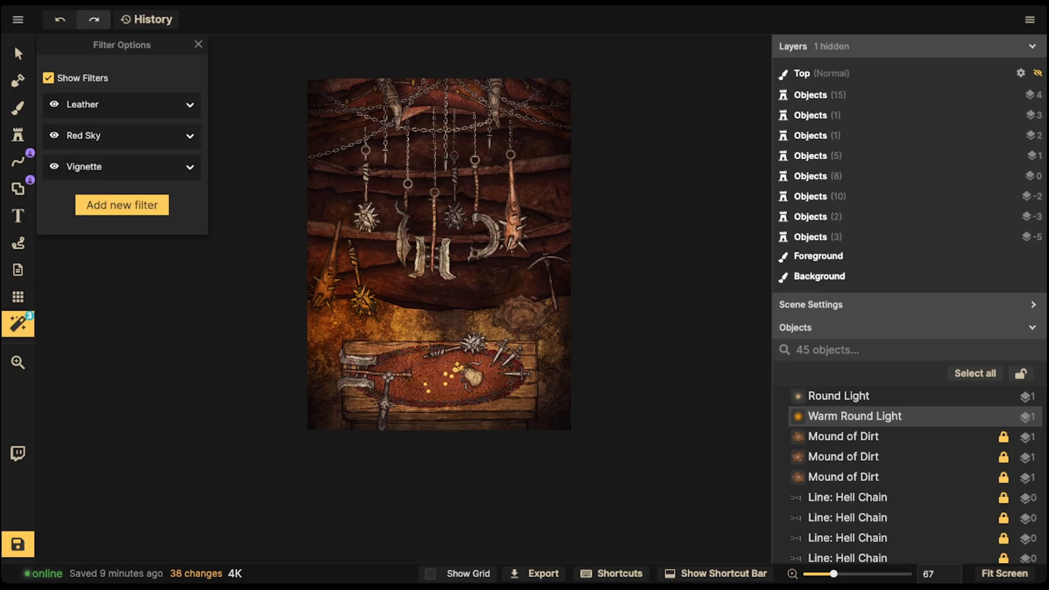
pyautogui.click(18, 187)
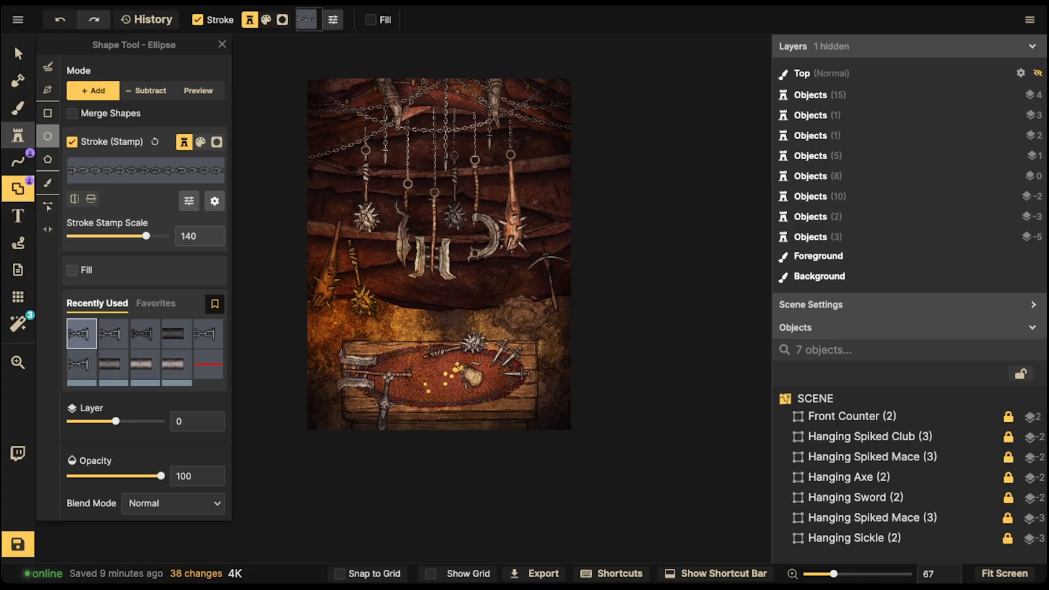
# Search the Fantasy Battlemaps stamp catalog for "spark" and pick the Sparks stamp.
pyautogui.click(18, 134)
pyautogui.press('f')
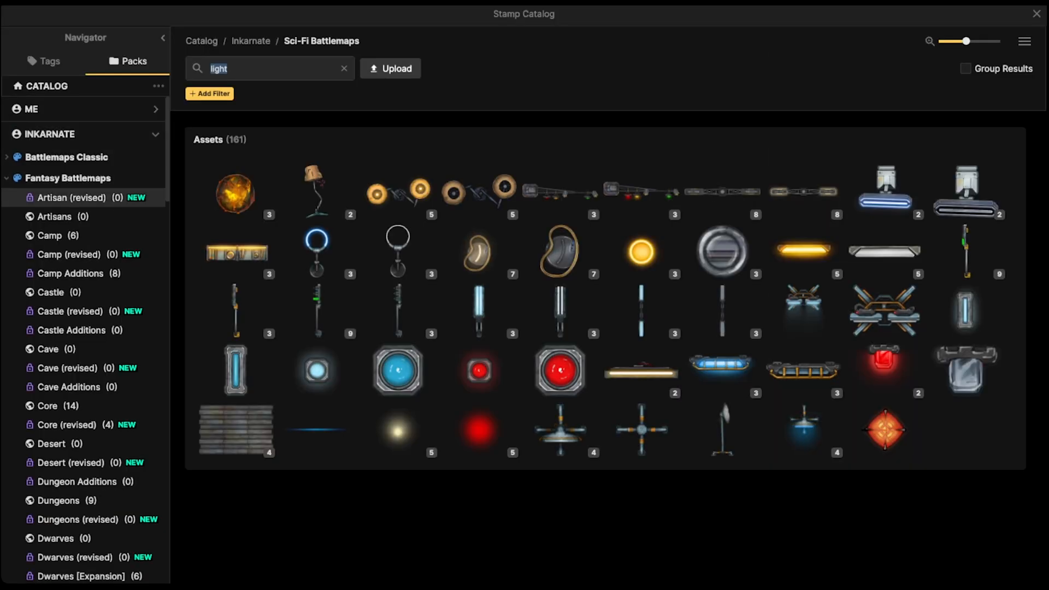
pyautogui.click(68, 178)
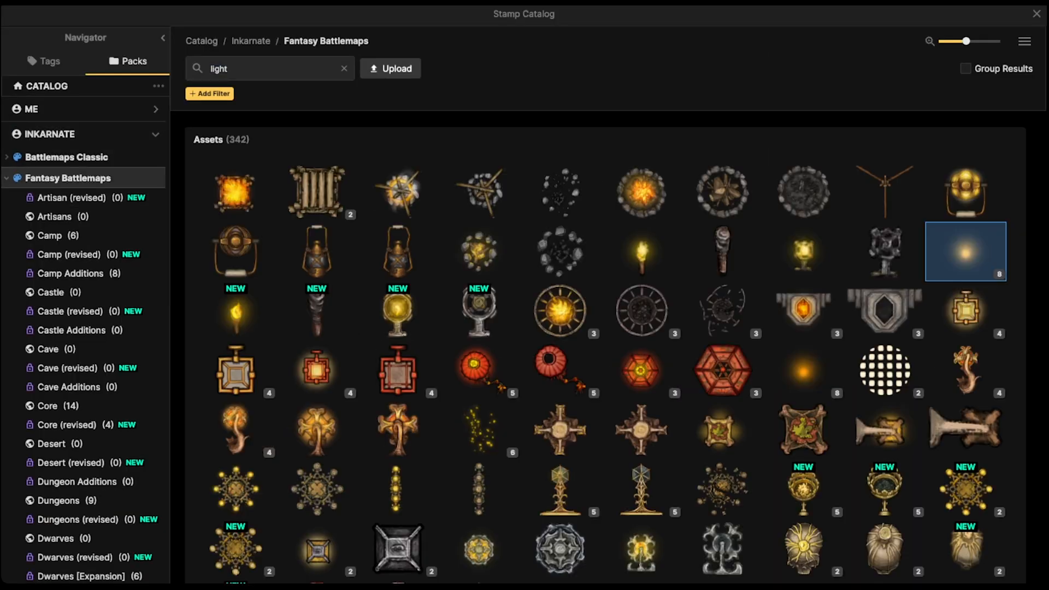
pyautogui.click(234, 69)
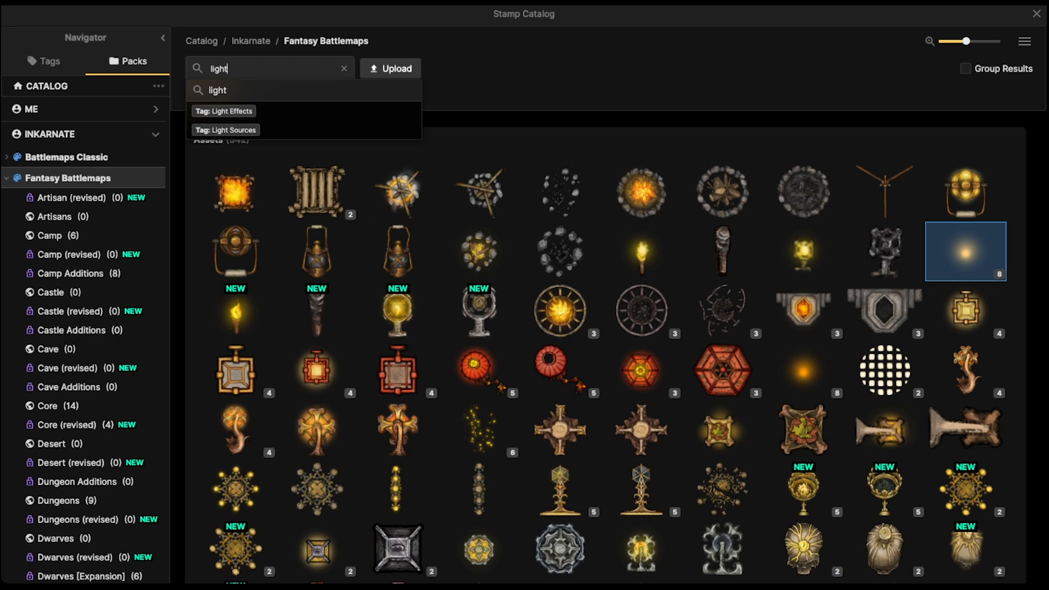
pyautogui.write('spark')
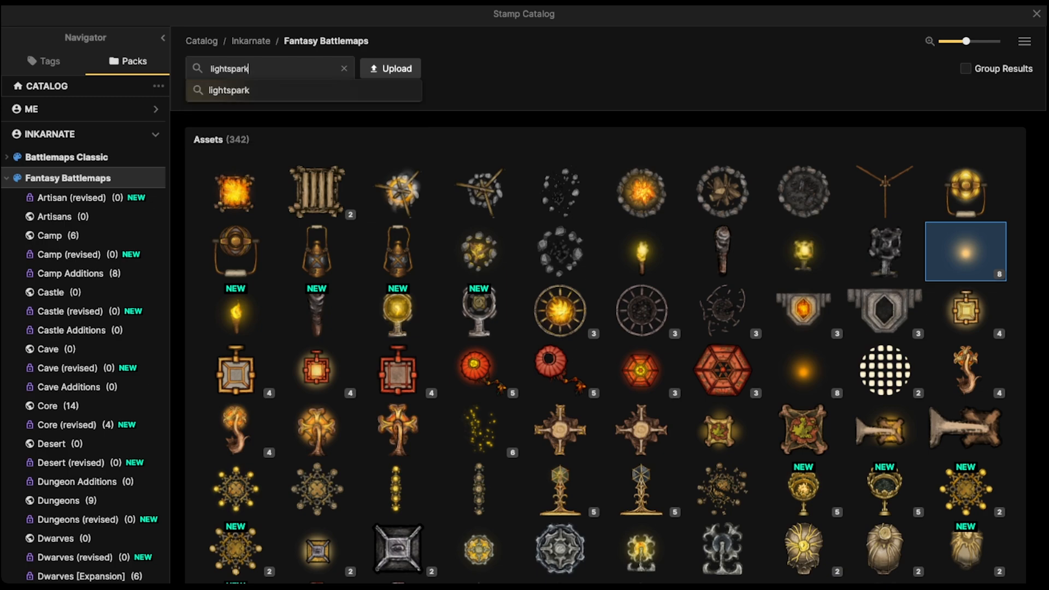
pyautogui.press('Return')
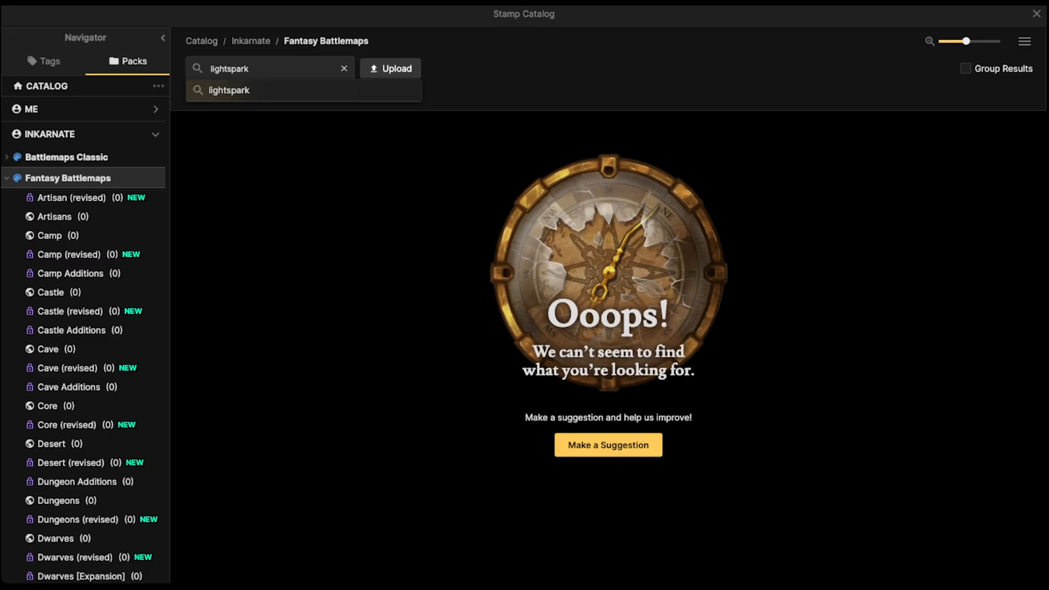
pyautogui.click(344, 68)
pyautogui.write('spark')
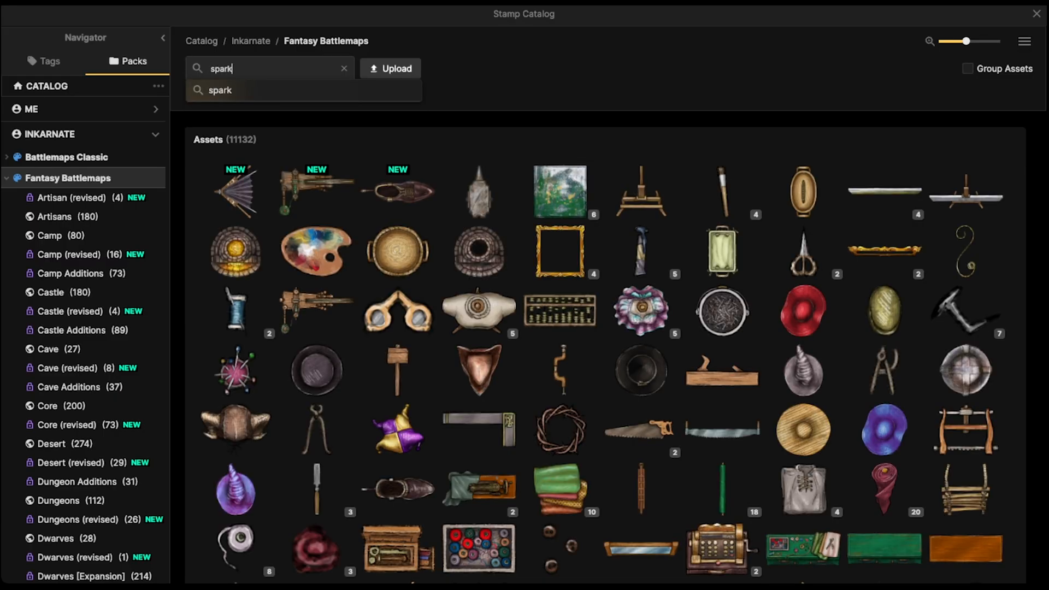
pyautogui.press('Return')
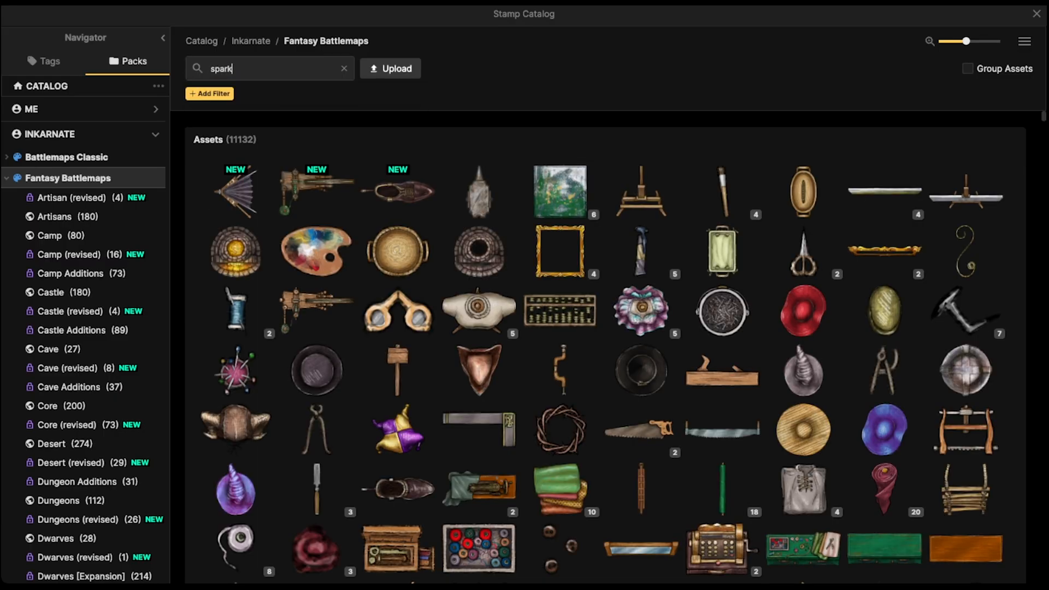
pyautogui.click(236, 191)
# Place the Sparks stamp at scale 300 over the golden spiked weapons at the scene's left edge.
pyautogui.scroll(3, 338, 301)
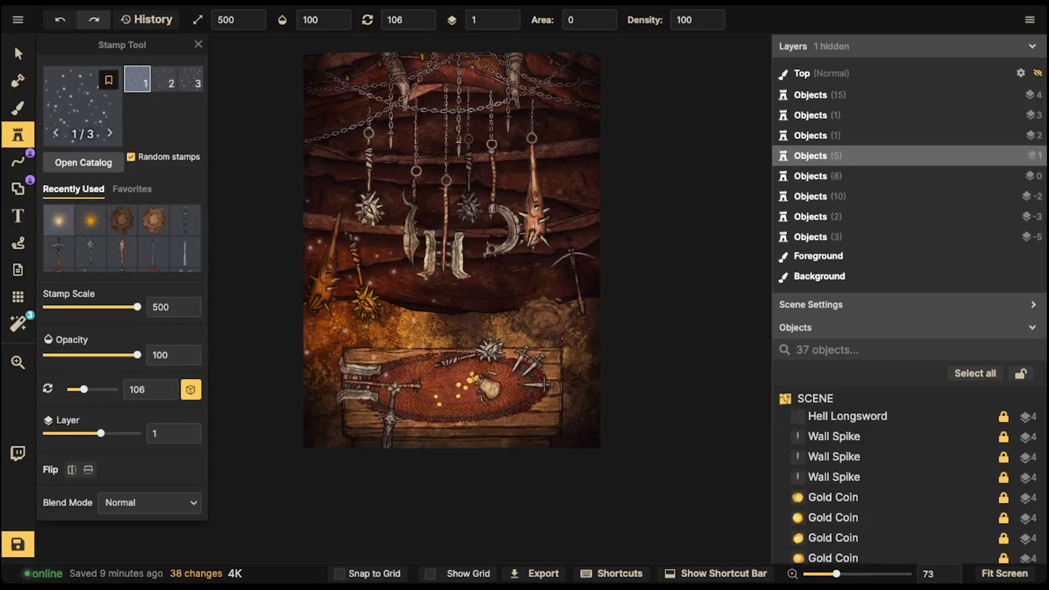
pyautogui.keyDown('shift'); pyautogui.scroll(-20, 305, 305); pyautogui.keyUp('shift')
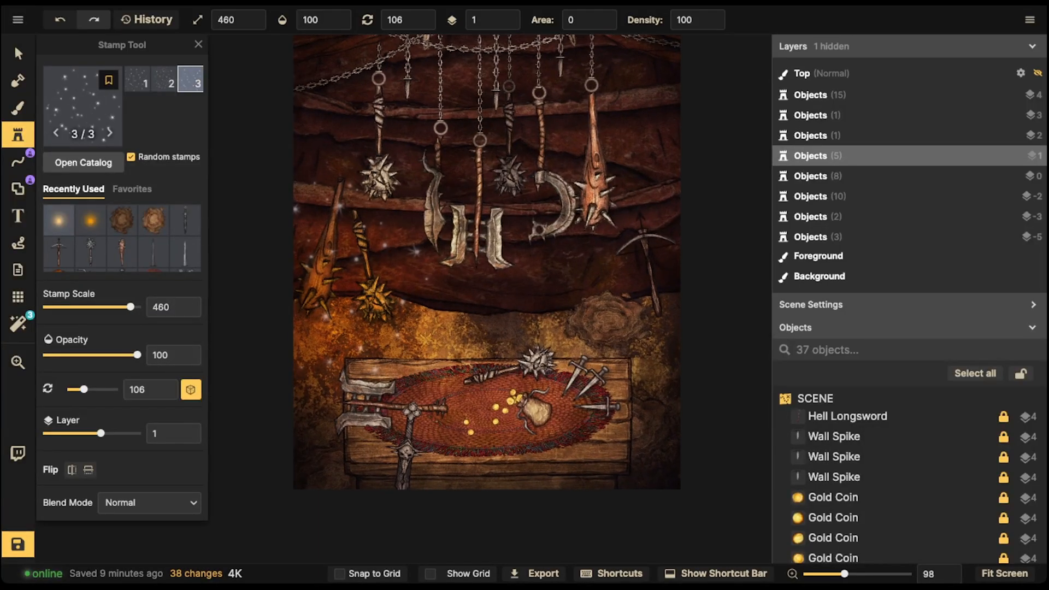
pyautogui.click(319, 294)
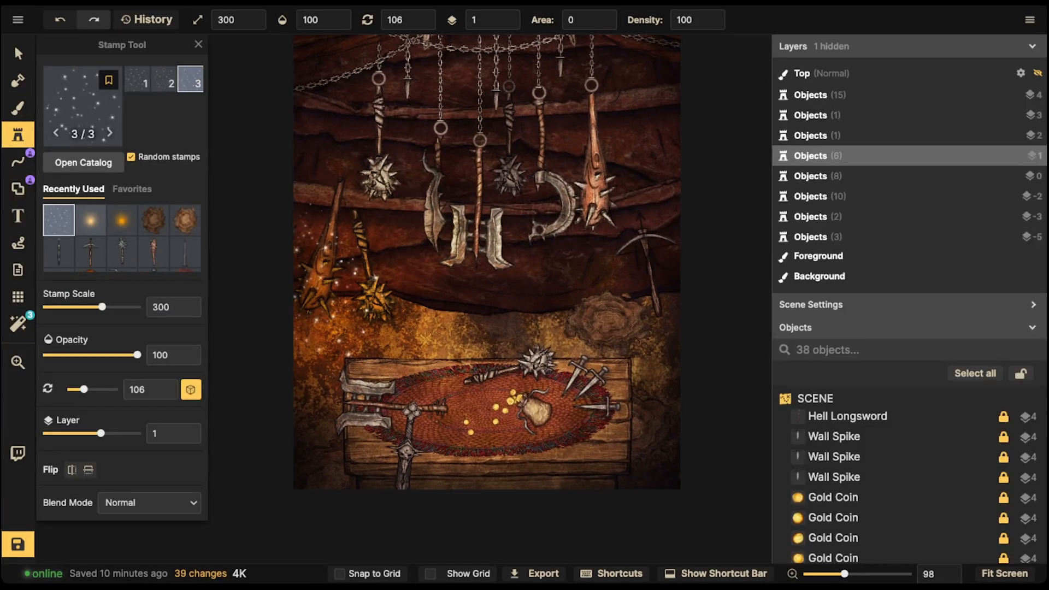
# Lower the placed Sparks stamp's opacity to 52 and shift it slightly down and toward the scene's left edge.
pyautogui.click(18, 53)
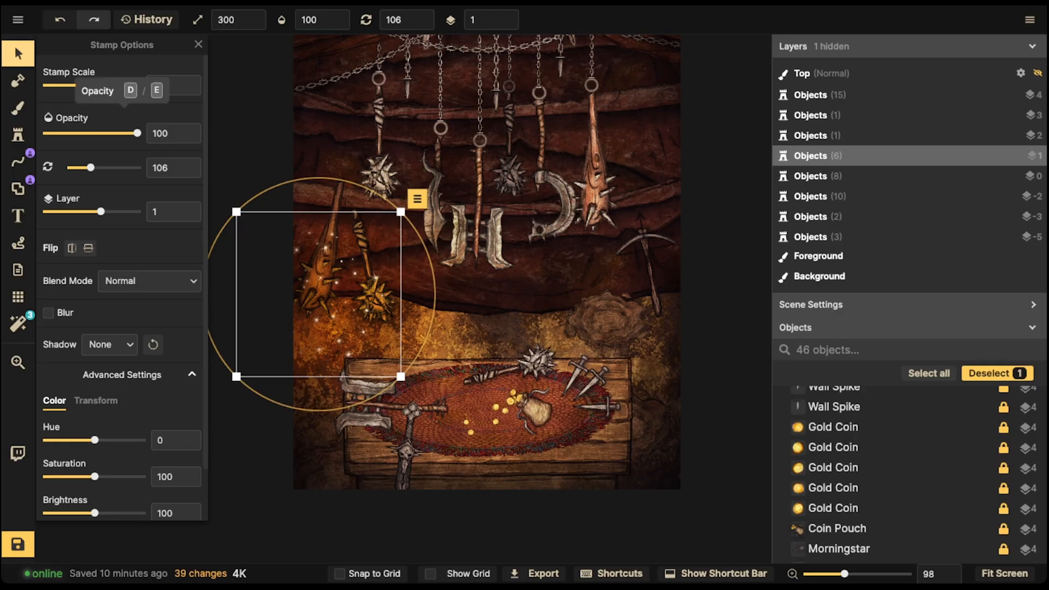
pyautogui.moveTo(137, 133); pyautogui.dragTo(94, 133)
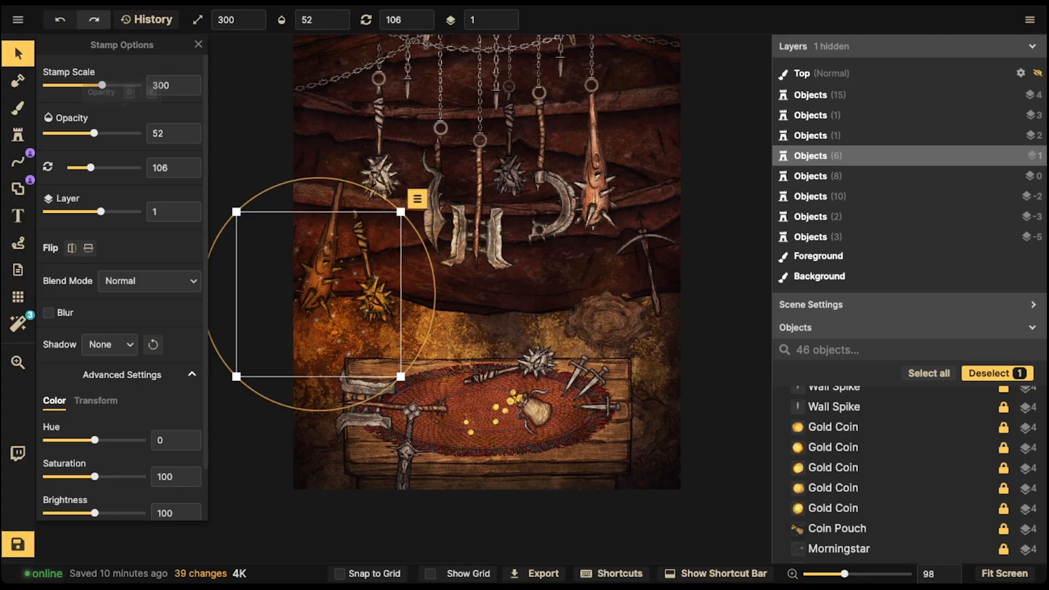
pyautogui.click(318, 294)
pyautogui.moveTo(325, 249); pyautogui.dragTo(304, 290)
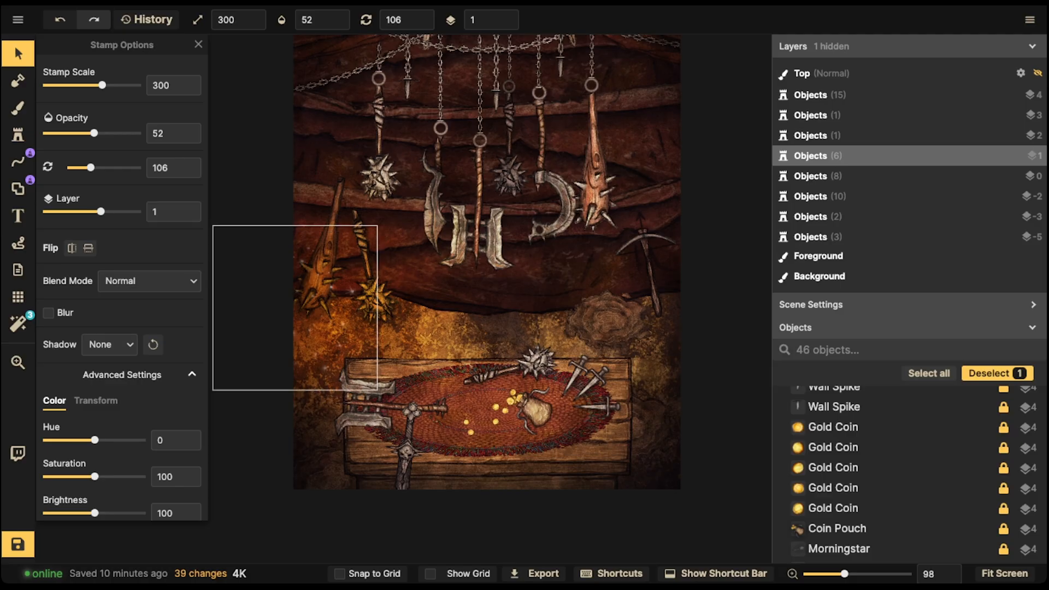
pyautogui.scroll(-5, 304, 290)
pyautogui.press('Escape')
pyautogui.press('space')
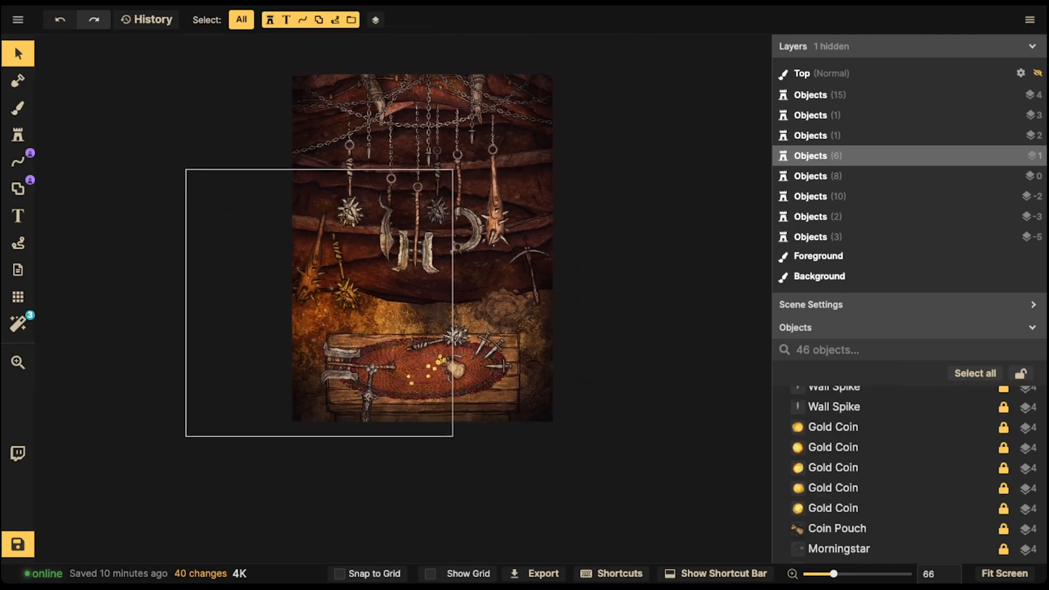
pyautogui.scroll(5, 372, 279)
# Search the Fantasy Battlemaps stamp catalog for "hammer" and pick the Stake Hammer stamp.
pyautogui.click(18, 134)
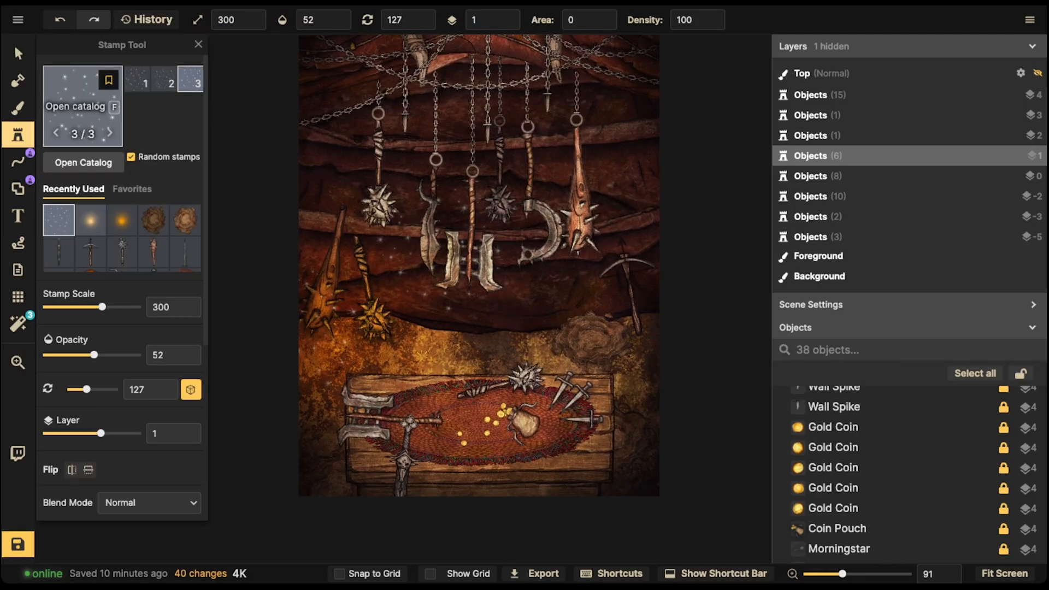
pyautogui.click(82, 159)
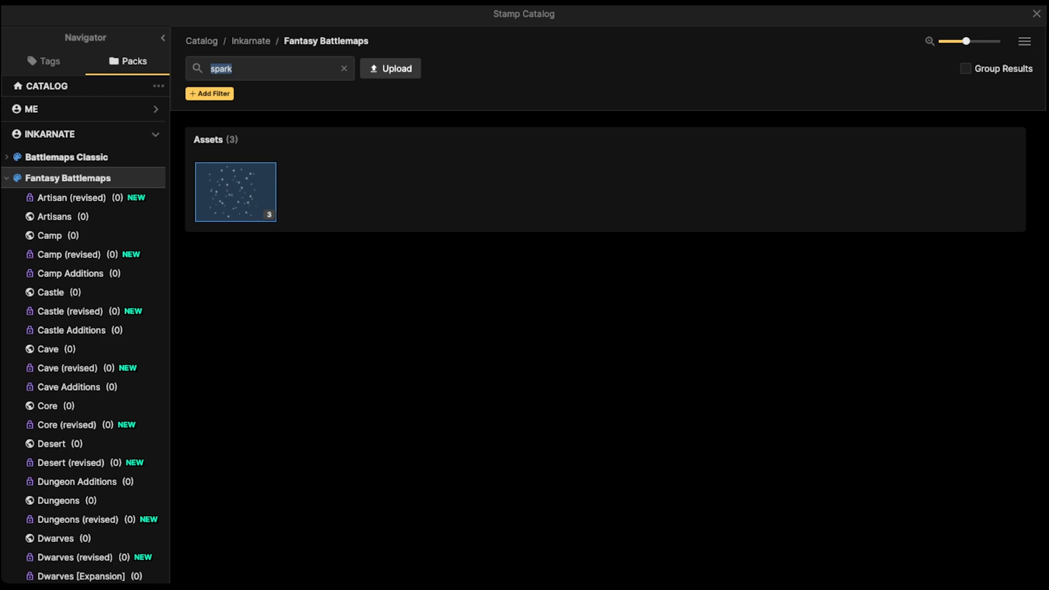
pyautogui.write('hamm')
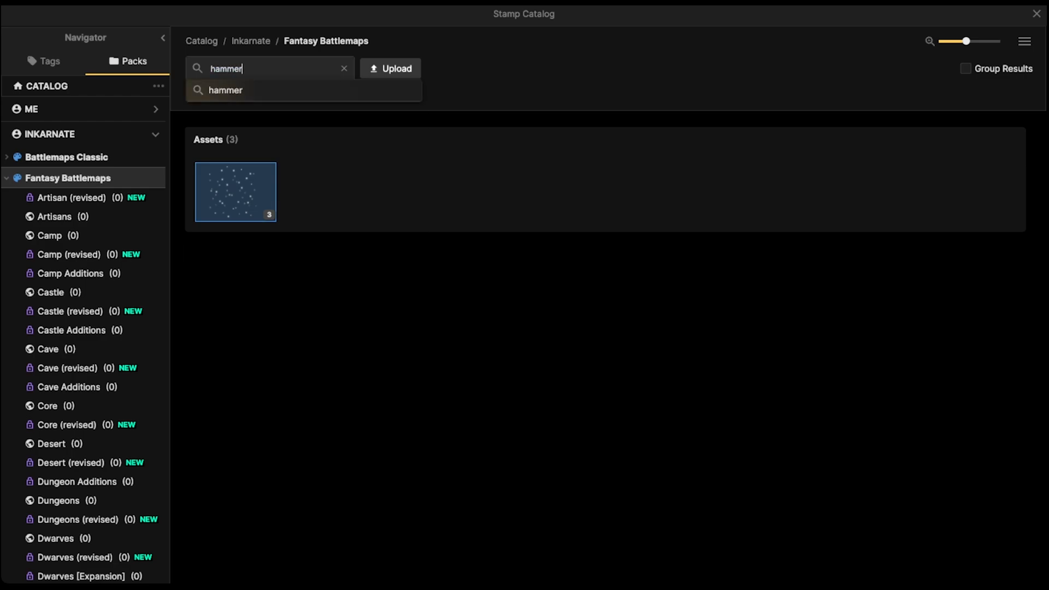
pyautogui.write('er')
pyautogui.press('Return')
pyautogui.click(560, 192)
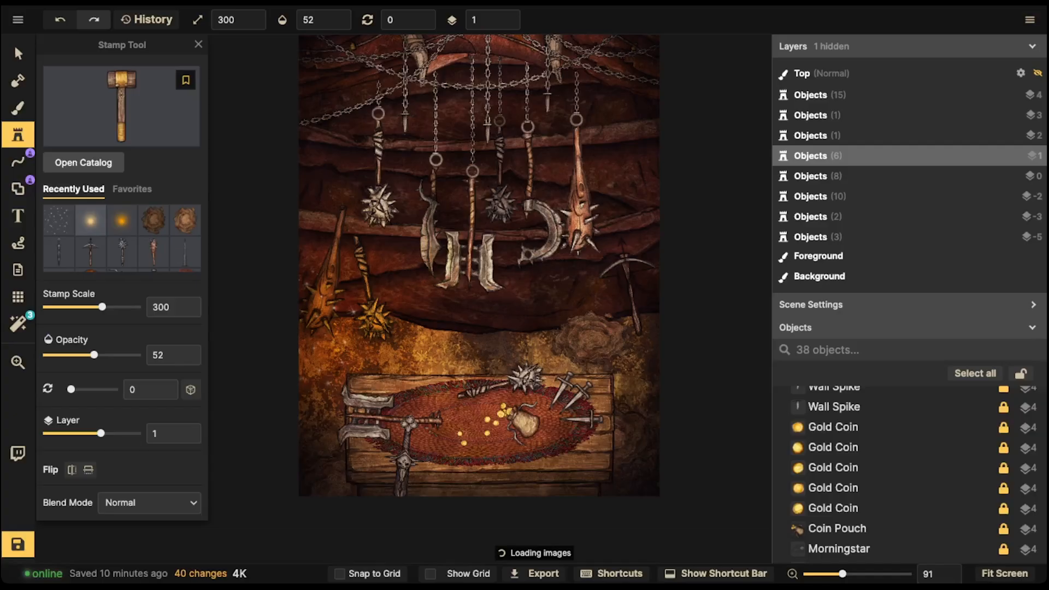
# Place the Stake Hammer at scale 200 and rotation 60 on the scene's left edge beside the counter.
pyautogui.scroll(4, 336, 413)
pyautogui.keyDown('shift'); pyautogui.scroll(-5, 316, 392); pyautogui.keyUp('shift')
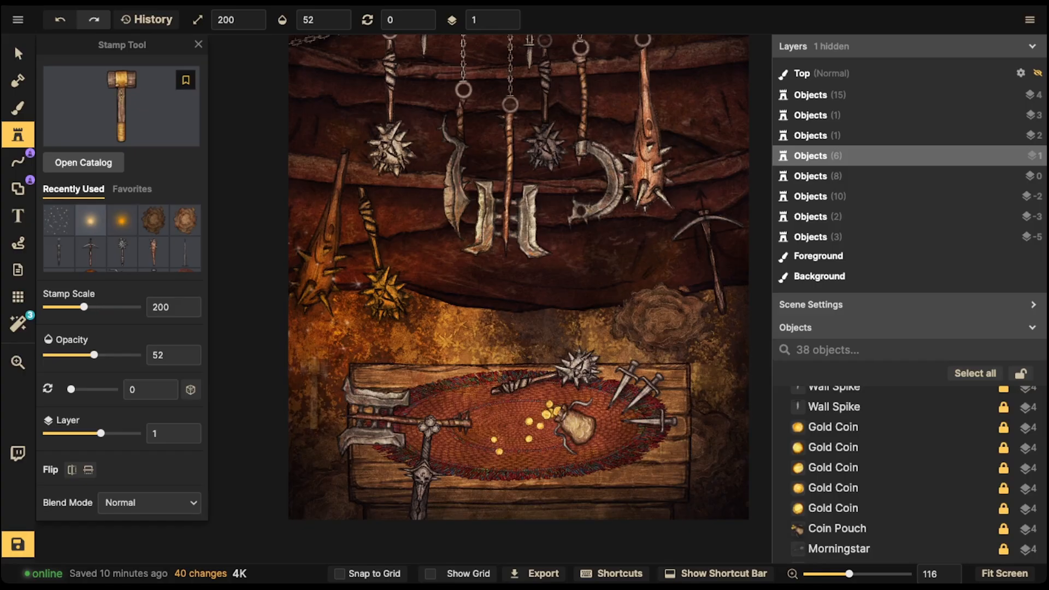
pyautogui.keyDown('alt'); pyautogui.scroll(-2, 314, 394); pyautogui.keyUp('alt')
pyautogui.keyDown('alt'); pyautogui.scroll(6, 314, 394); pyautogui.keyUp('alt')
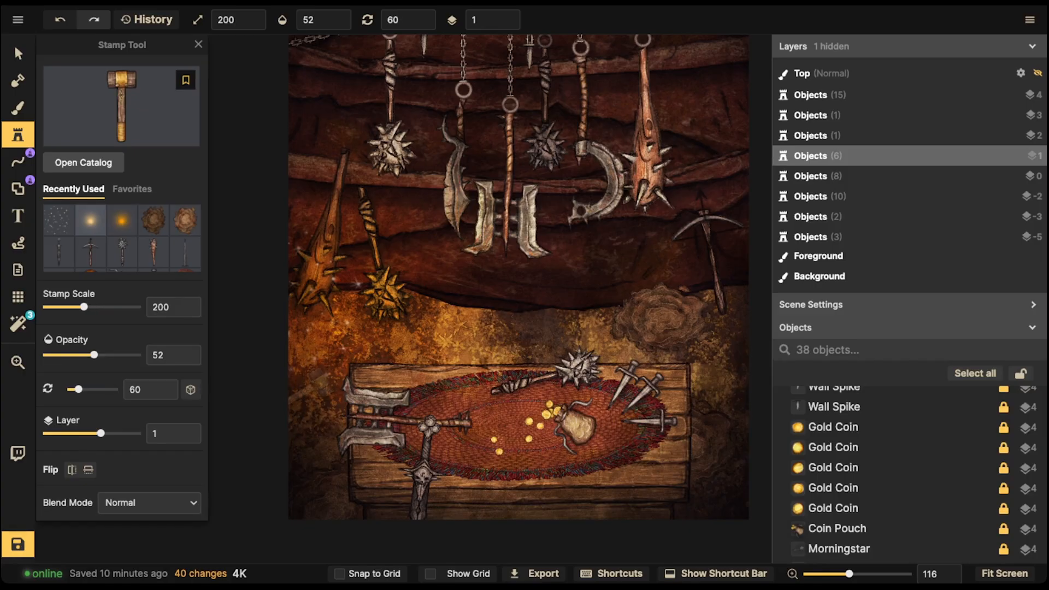
pyautogui.click(291, 389)
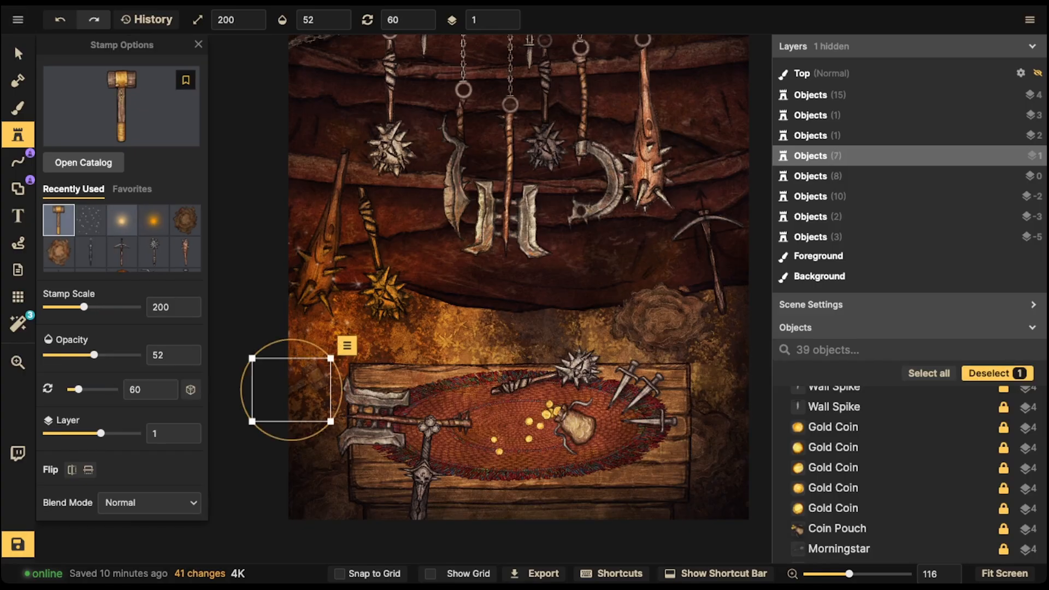
# Set the Stake Hammer's opacity to 100, saturation to 0 and brightness to 112, and nudge it slightly.
pyautogui.click(18, 53)
pyautogui.click(344, 19)
pyautogui.moveTo(307, 386); pyautogui.dragTo(303, 389)
pyautogui.moveTo(94, 476); pyautogui.dragTo(43, 477)
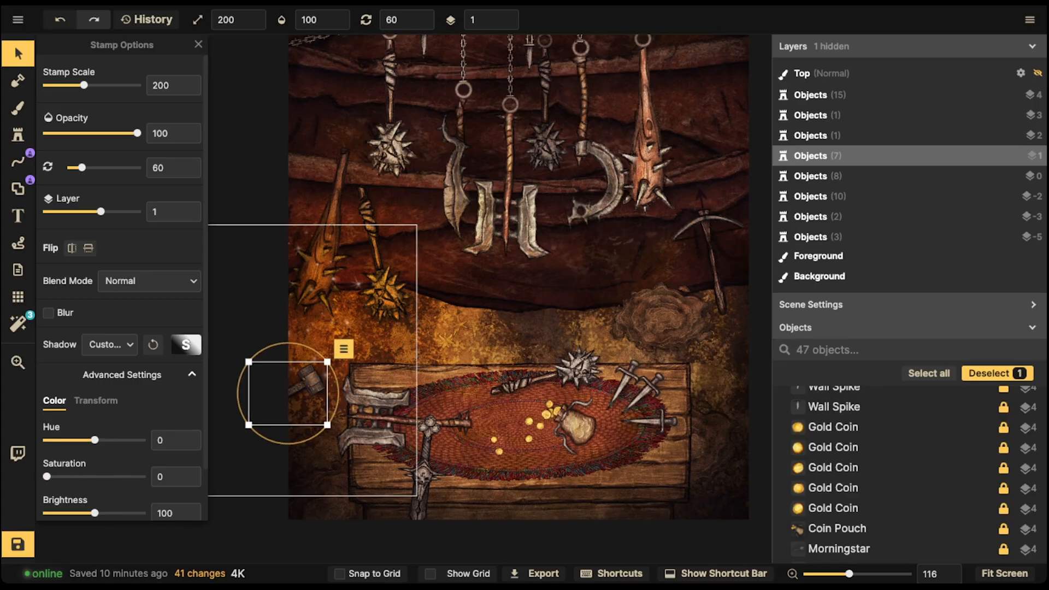
pyautogui.moveTo(310, 382); pyautogui.dragTo(309, 385)
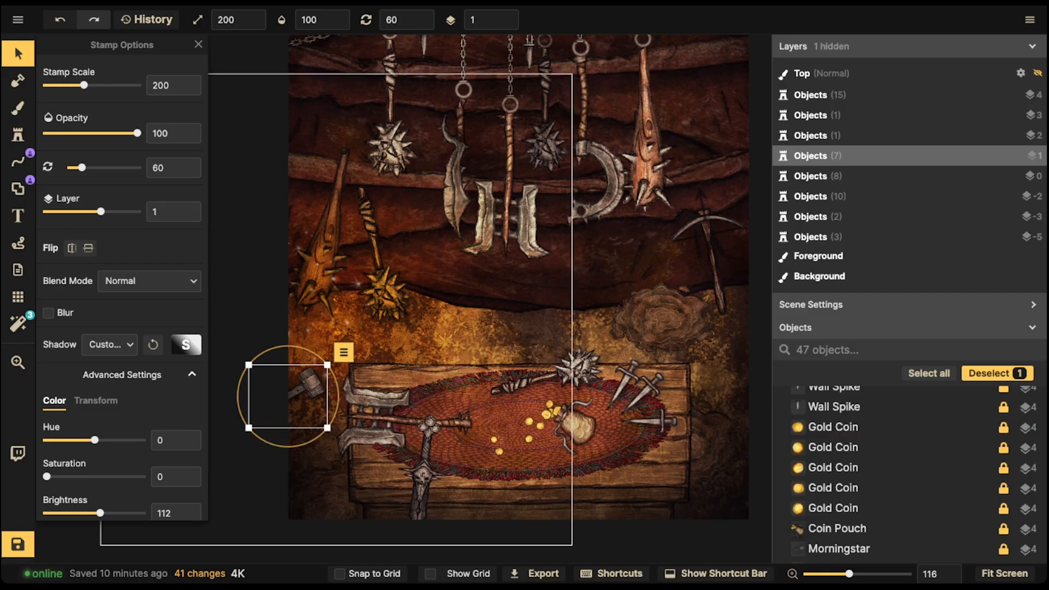
# Move the Stake Hammer to layer 0, rotate it to 45 and shift it up beside the counter's upper corner.
pyautogui.click(512, 23)
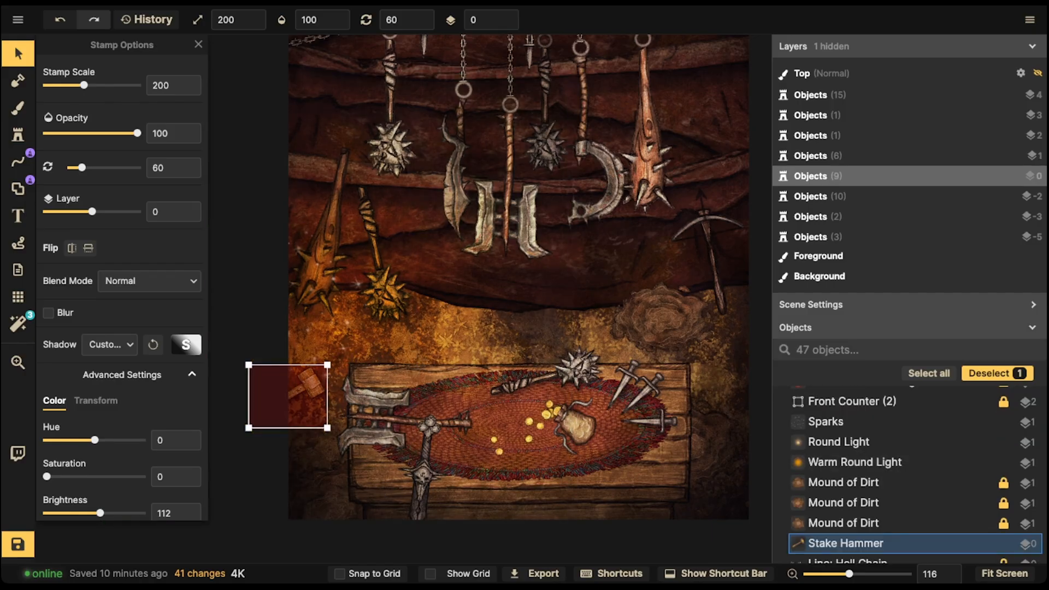
pyautogui.keyDown('ctrl'); pyautogui.scroll(-1, 307, 381); pyautogui.keyUp('ctrl')
pyautogui.moveTo(307, 381); pyautogui.dragTo(315, 370)
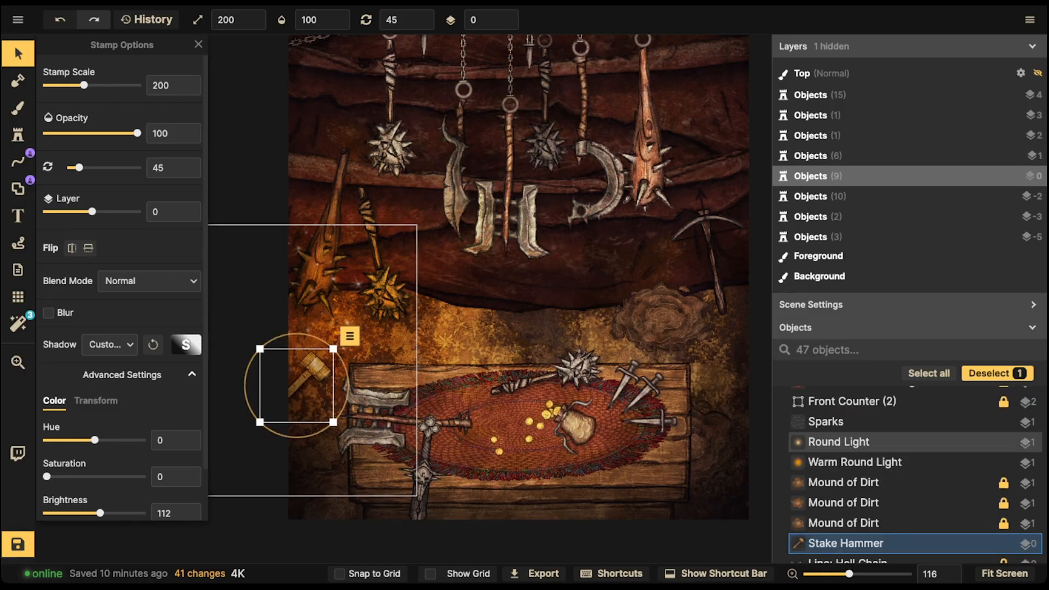
# Darken the Stake Hammer by setting its brightness to 50, and deselect it.
pyautogui.moveTo(100, 513); pyautogui.dragTo(84, 513)
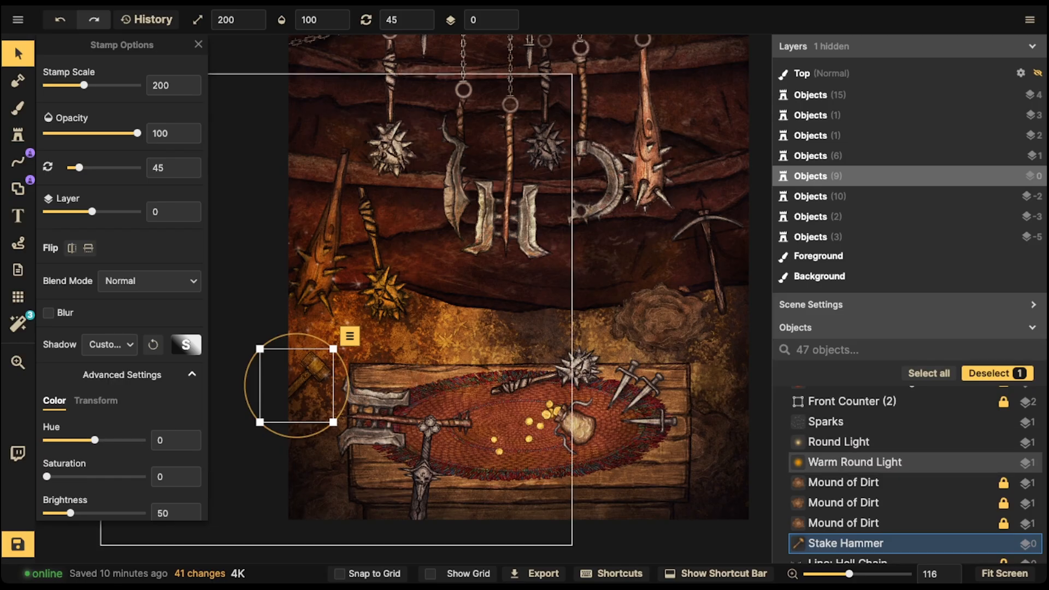
pyautogui.press('Escape')
pyautogui.scroll(-2, 456, 232)
pyautogui.moveTo(456, 232); pyautogui.dragTo(430, 208, button='middle')
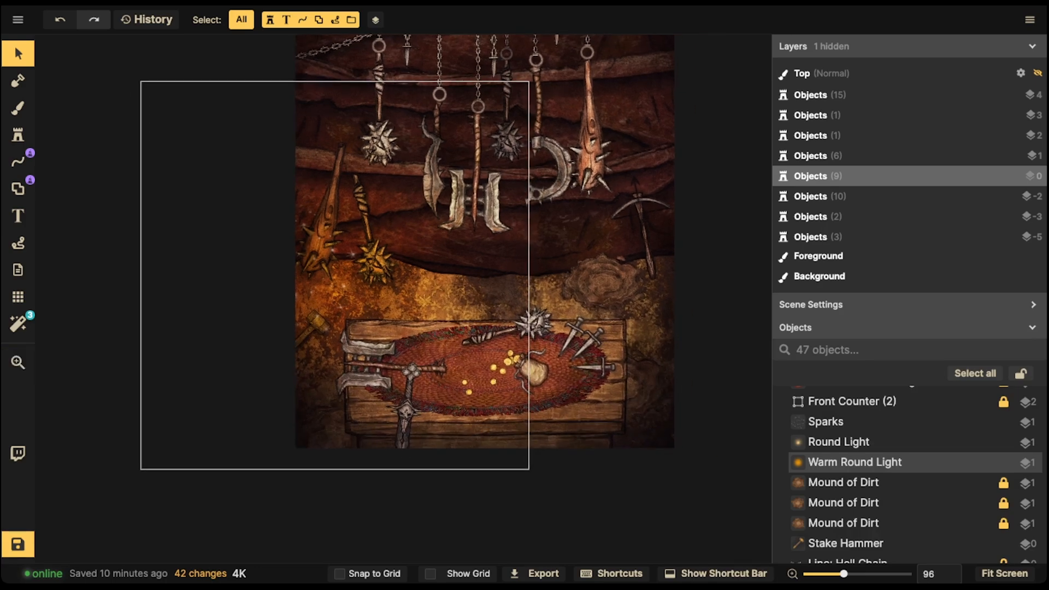
# Pick the recently used spiked mace stamp and set its scale to 290.
pyautogui.click(18, 134)
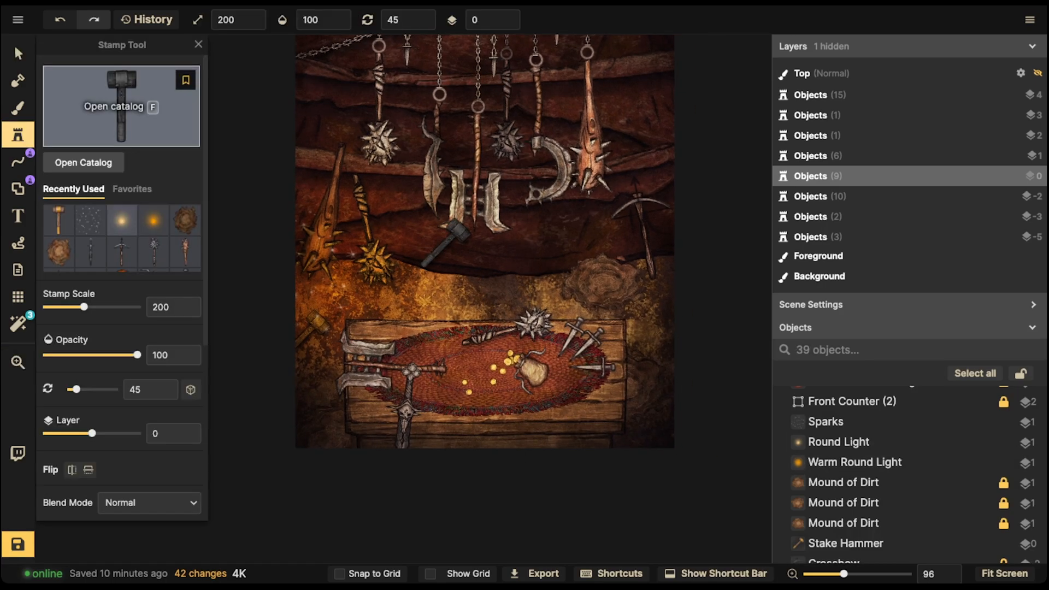
pyautogui.click(91, 251)
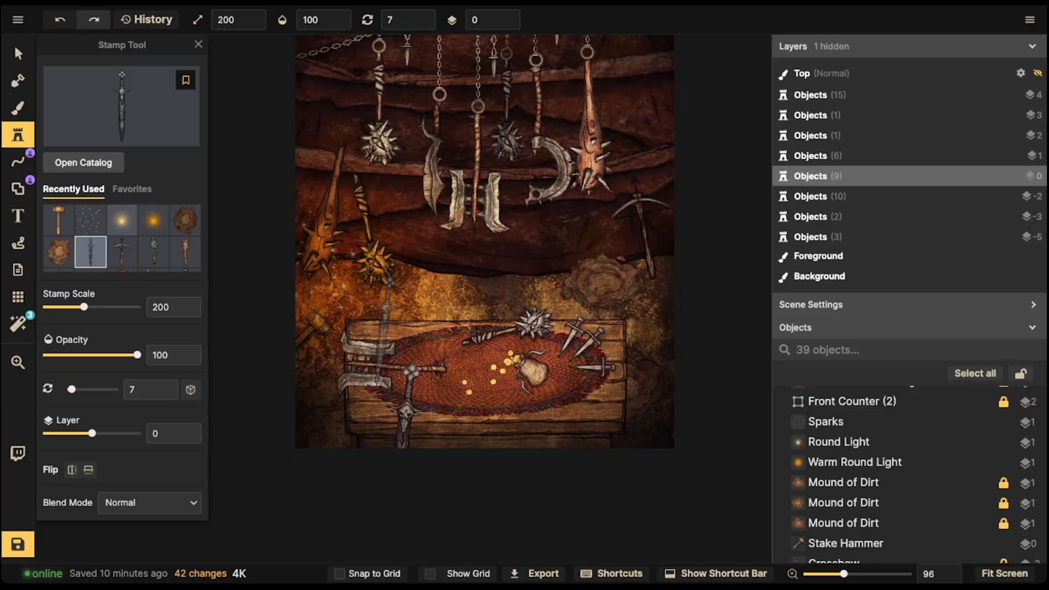
pyautogui.scroll(1, 385, 331)
pyautogui.click(154, 252)
pyautogui.scroll(1, 354, 307)
pyautogui.moveTo(354, 307); pyautogui.dragTo(369, 146, button='middle')
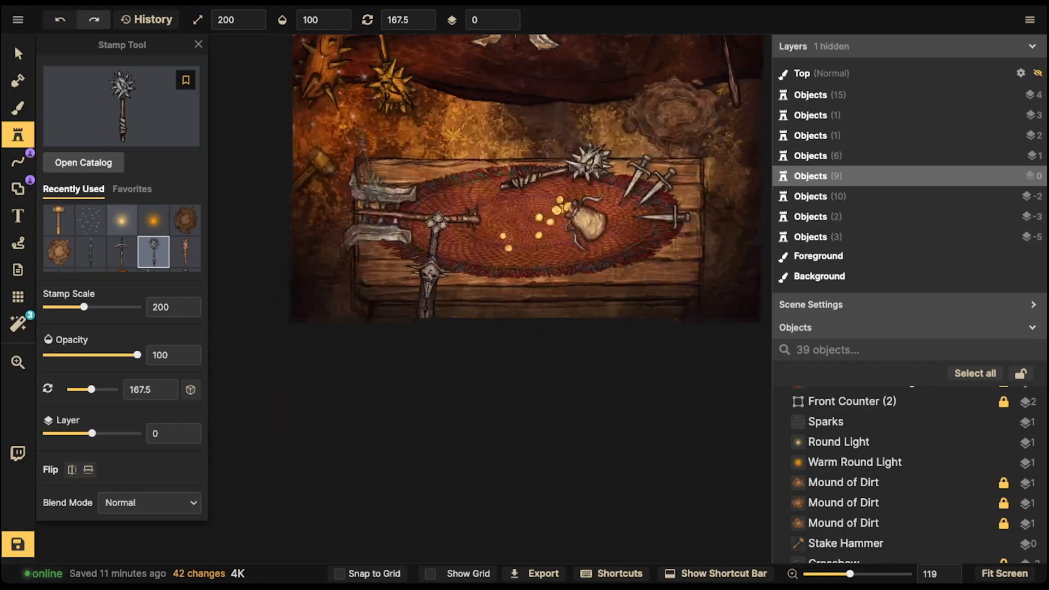
pyautogui.keyDown('ctrl'); pyautogui.scroll(9, 361, 286); pyautogui.keyUp('ctrl')
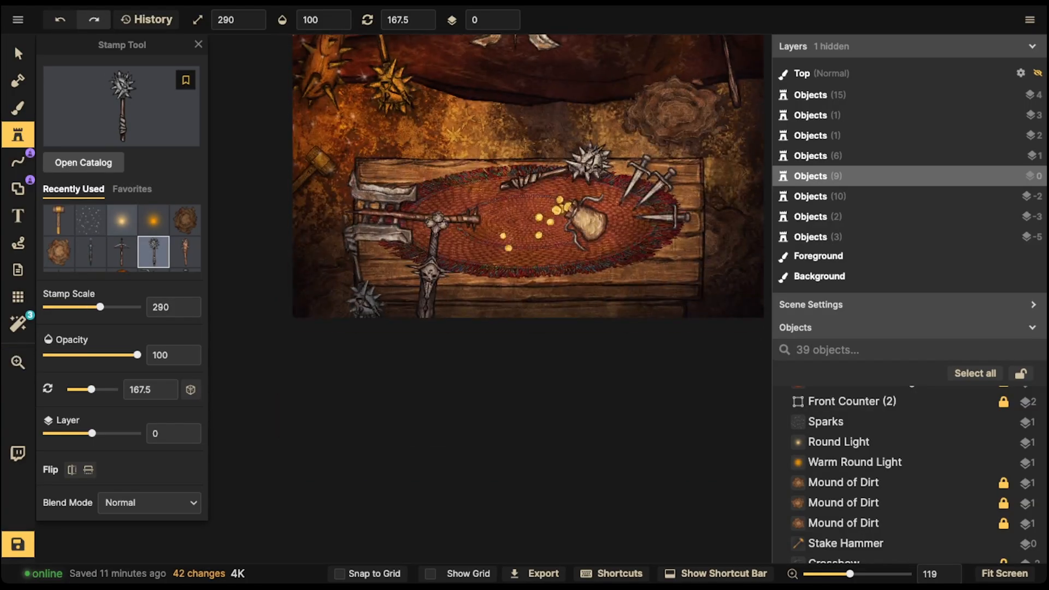
# Set the spiked mace stamp's brightness to 0 and its shadow to None.
pyautogui.scroll(-5, 122, 273)
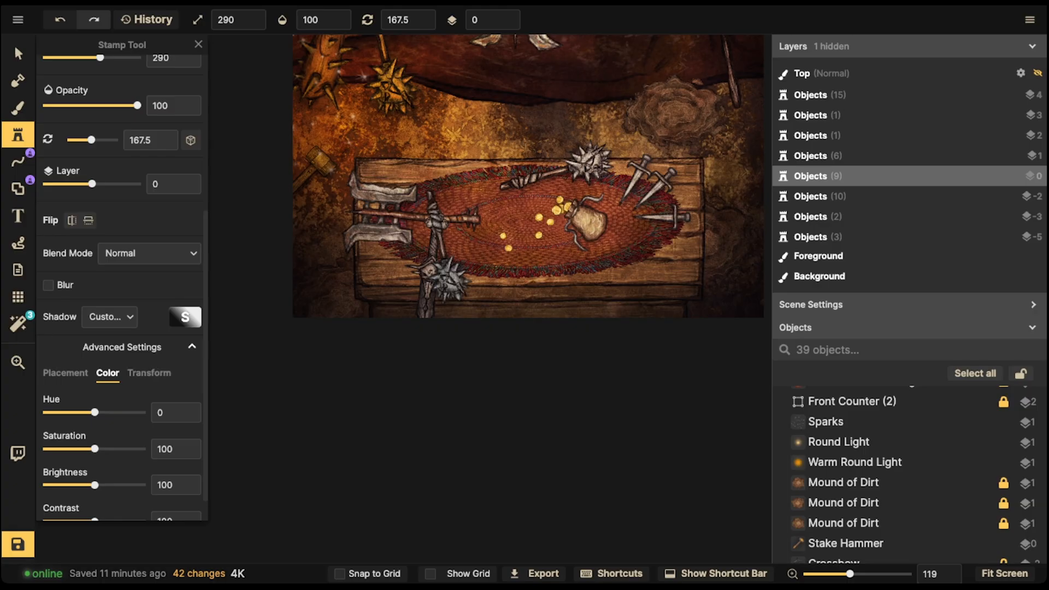
pyautogui.moveTo(95, 485); pyautogui.dragTo(45, 485)
pyautogui.click(110, 317)
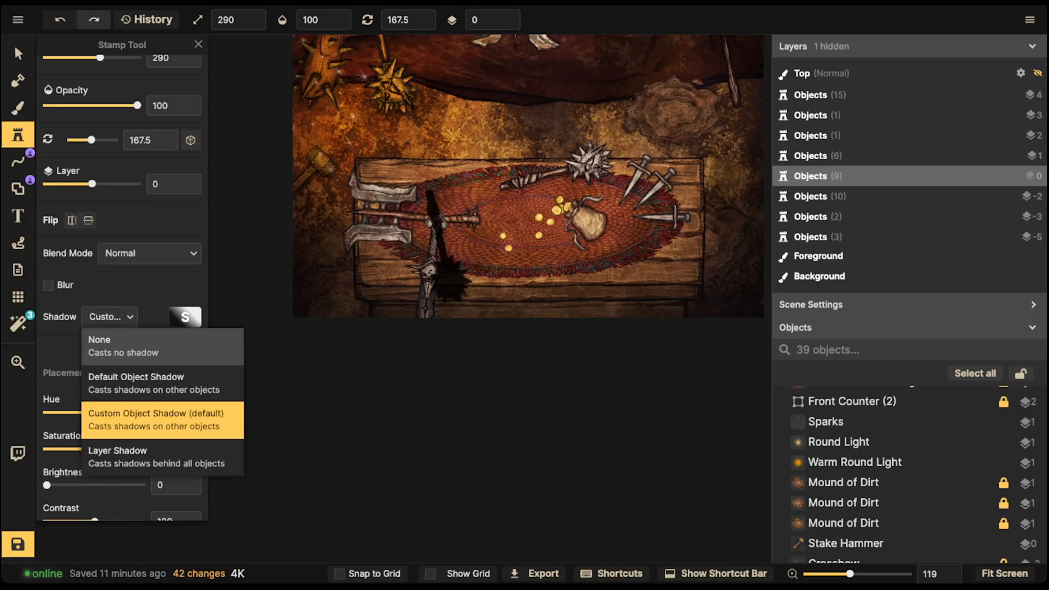
pyautogui.click(109, 344)
# Place the blackened mace at the scene's lower-left corner with scale 430, rotation 348 and layer 3, and deselect it.
pyautogui.keyDown('ctrl'); pyautogui.scroll(14, 361, 286); pyautogui.keyUp('ctrl')
pyautogui.keyDown('alt'); pyautogui.scroll(-16, 361, 287); pyautogui.keyUp('alt')
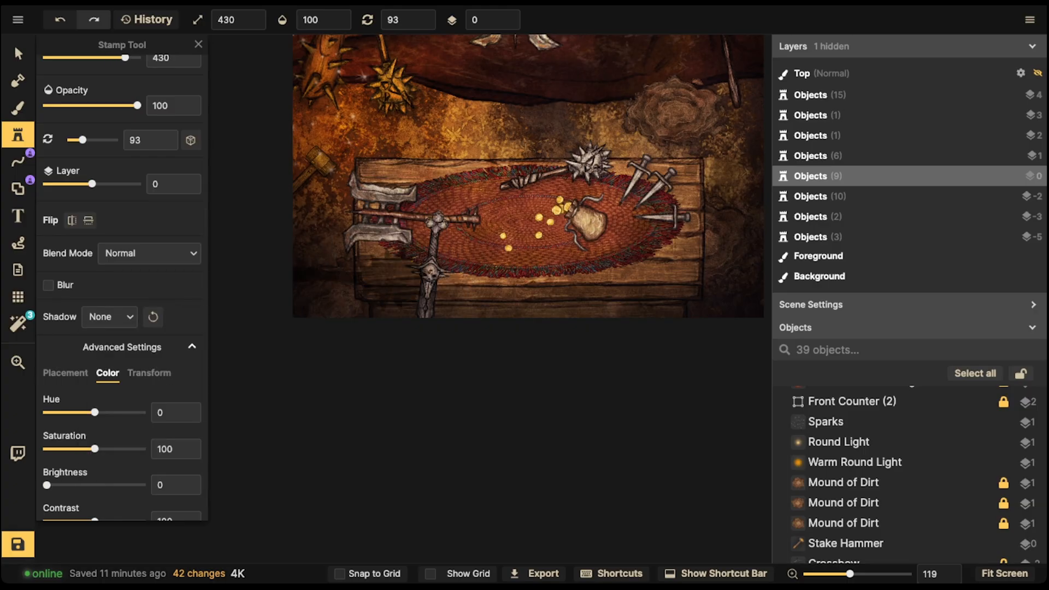
pyautogui.keyDown('alt'); pyautogui.scroll(-1, 326, 324); pyautogui.keyUp('alt')
pyautogui.click(326, 323)
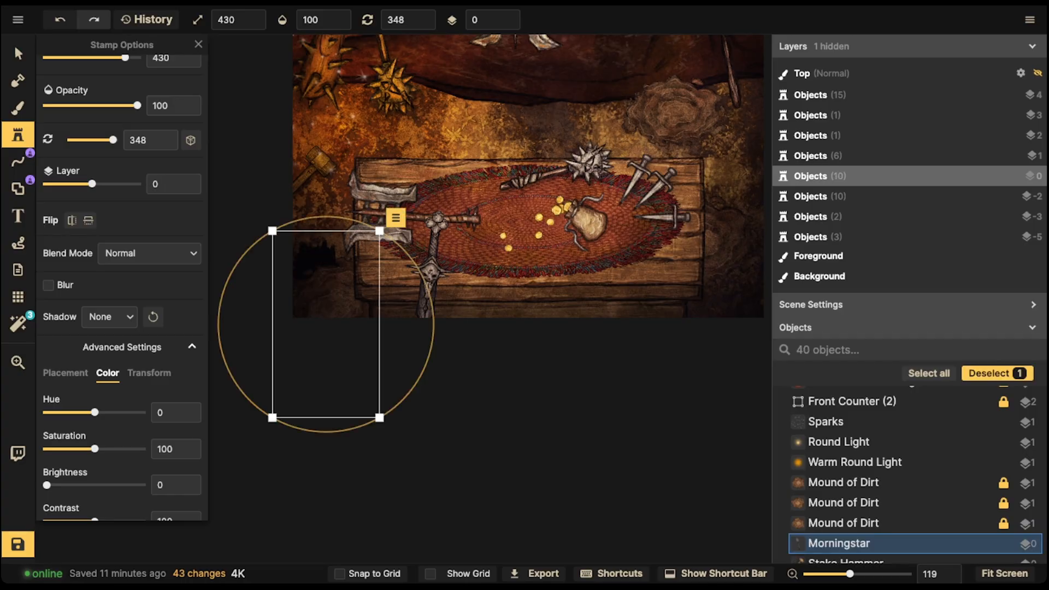
pyautogui.click(509, 17)
pyautogui.click(509, 17)
pyautogui.click(509, 17)
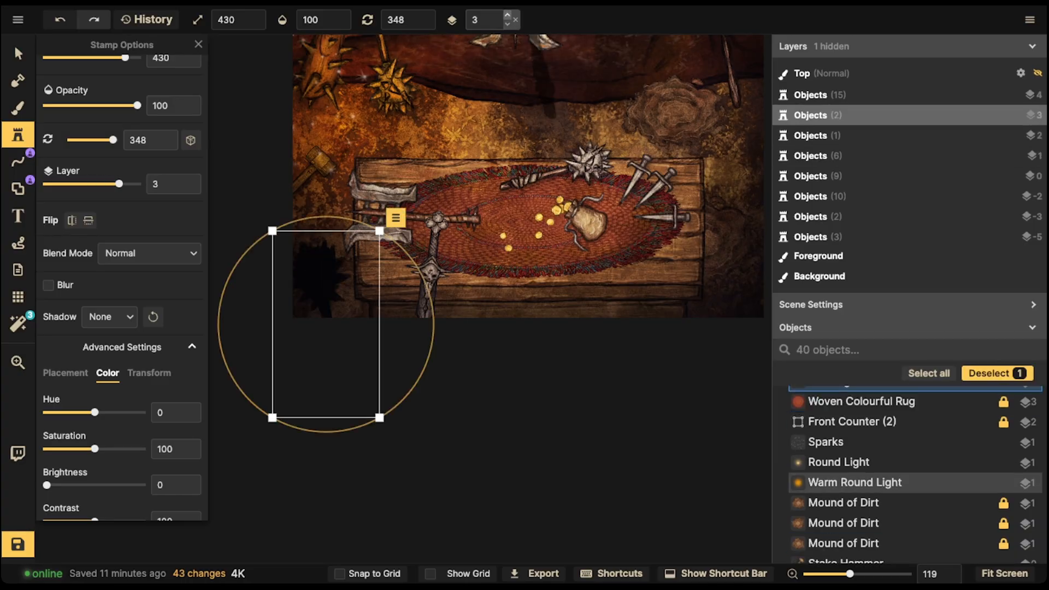
pyautogui.click(444, 277)
# Pick the recently used double-bladed orc axe stamp and set its brightness to 0.
pyautogui.scroll(5, 114, 180)
pyautogui.scroll(-1, 92, 225)
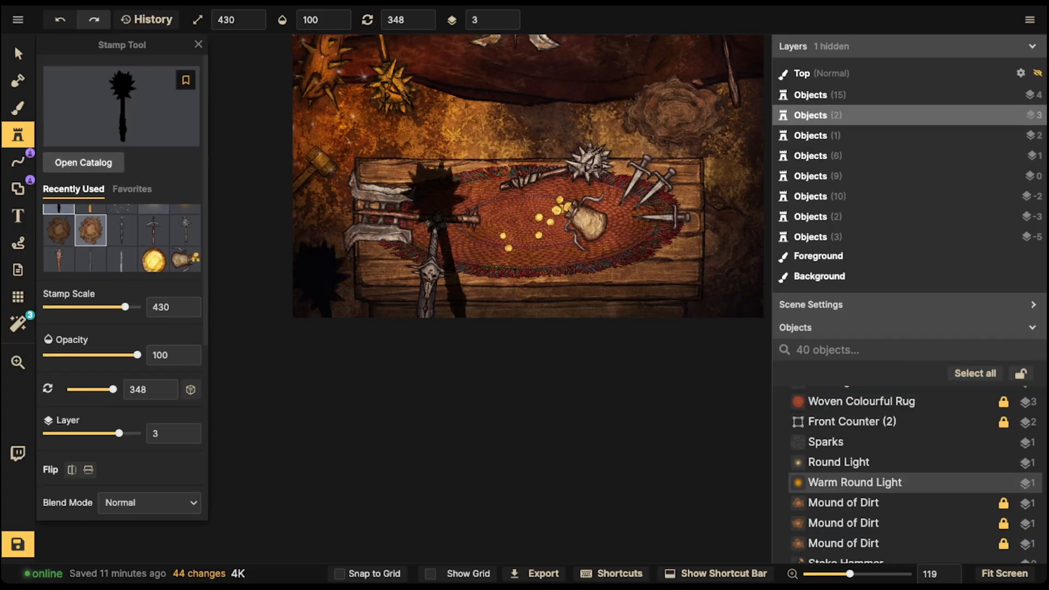
pyautogui.click(58, 259)
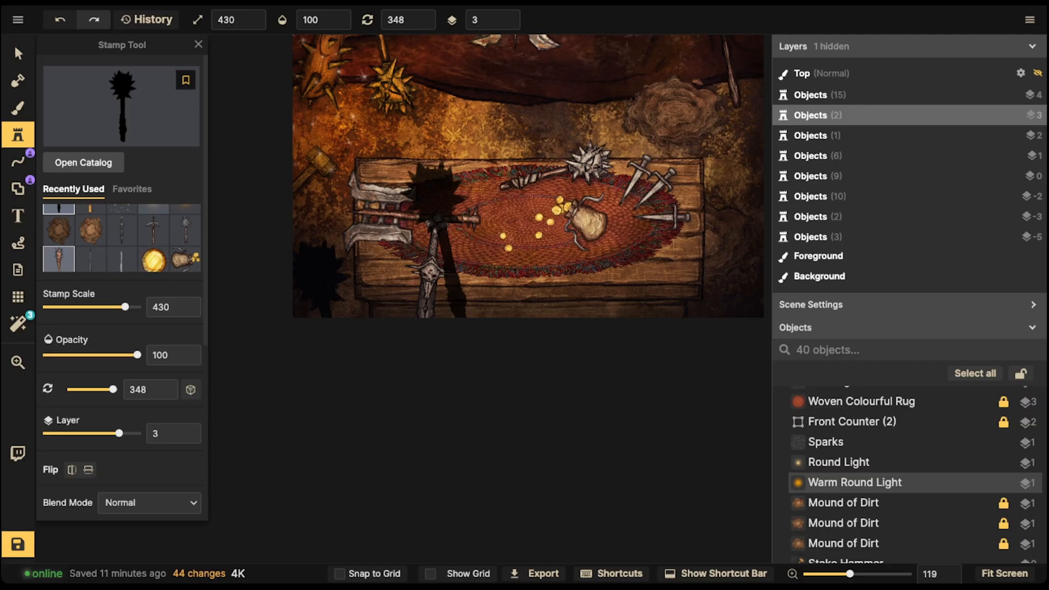
pyautogui.scroll(-1, 121, 232)
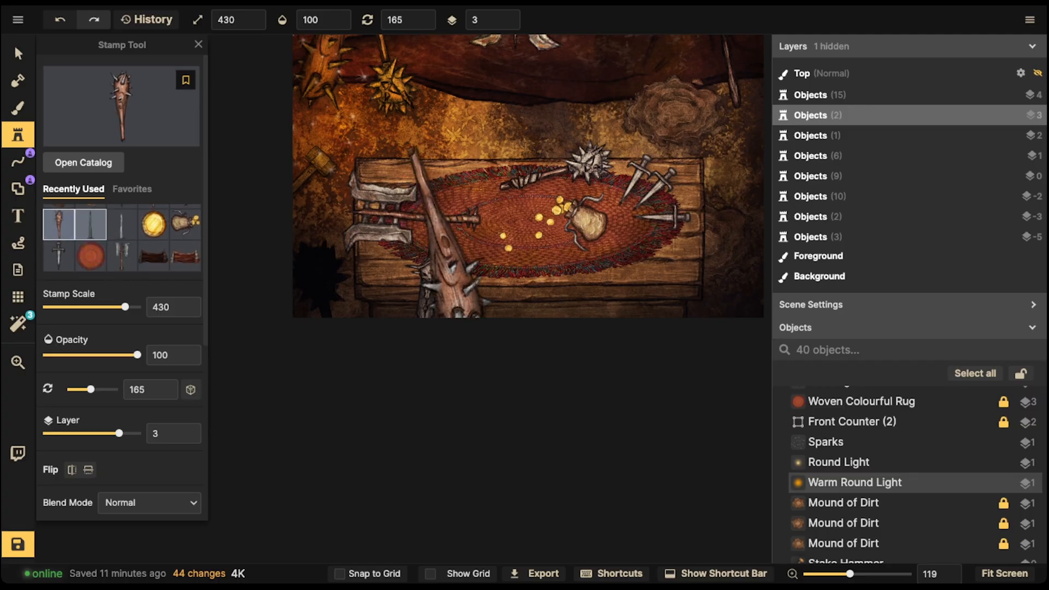
pyautogui.click(122, 256)
pyautogui.scroll(-5, 122, 256)
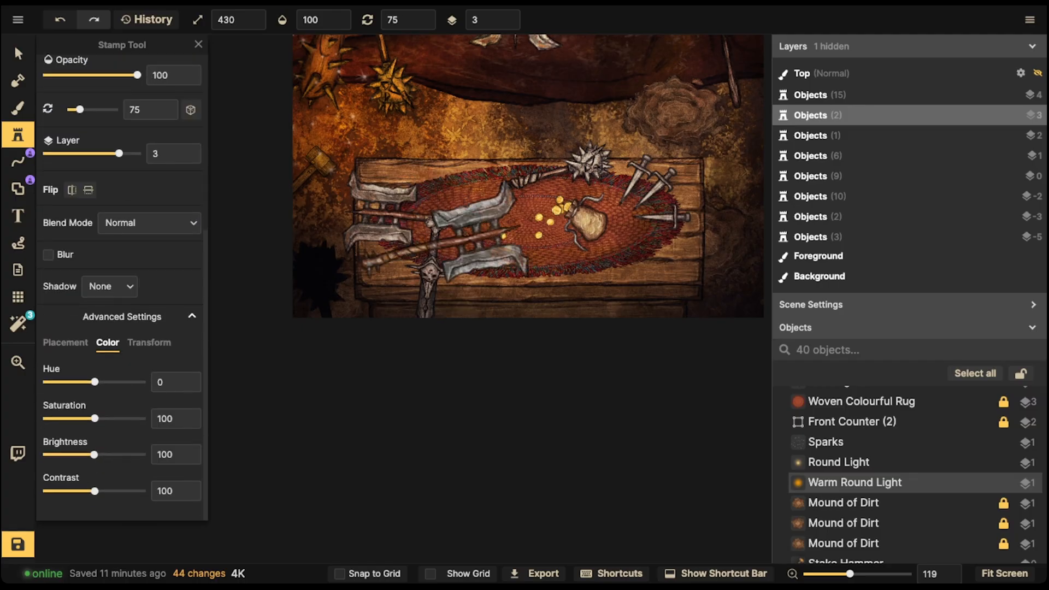
pyautogui.moveTo(94, 455); pyautogui.dragTo(47, 454)
# Rotate the black orc axe to 195, place it at the scene's lower-right corner, nudge it slightly and deselect it.
pyautogui.keyDown('alt'); pyautogui.scroll(8, 618, 245); pyautogui.keyUp('alt')
pyautogui.press('space')
pyautogui.moveTo(617, 245); pyautogui.dragTo(475, 247)
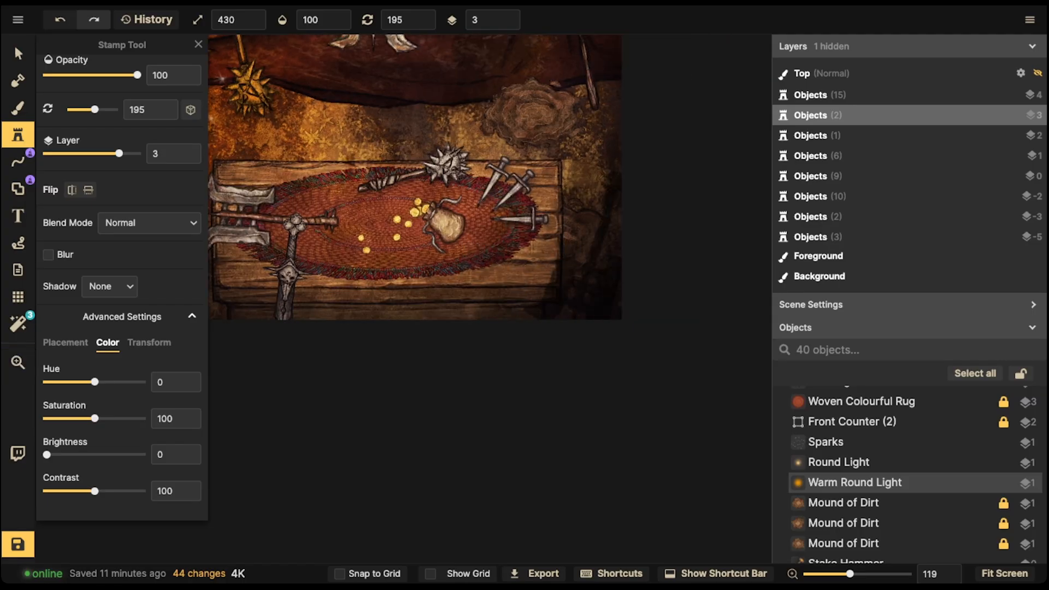
pyautogui.click(577, 315)
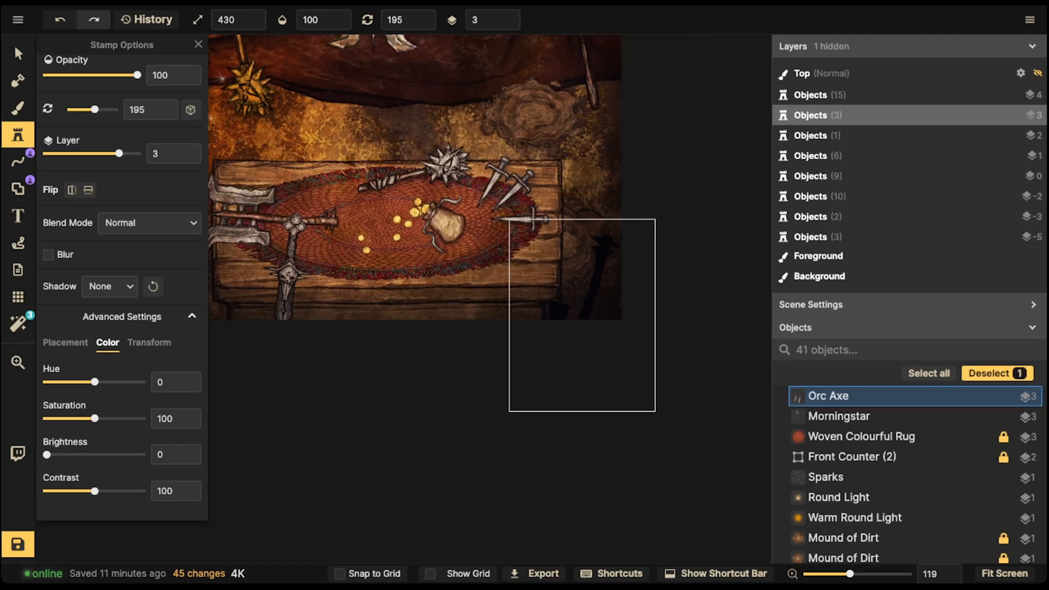
pyautogui.moveTo(582, 316); pyautogui.dragTo(587, 315)
pyautogui.press('Escape')
# Examine the whole scene from the counter and its dark corner silhouettes up to the hanging weapons and chains.
pyautogui.scroll(-4, 467, 230)
pyautogui.press('space')
pyautogui.moveTo(327, 233); pyautogui.dragTo(423, 230)
pyautogui.press('space')
pyautogui.moveTo(484, 184); pyautogui.dragTo(477, 194)
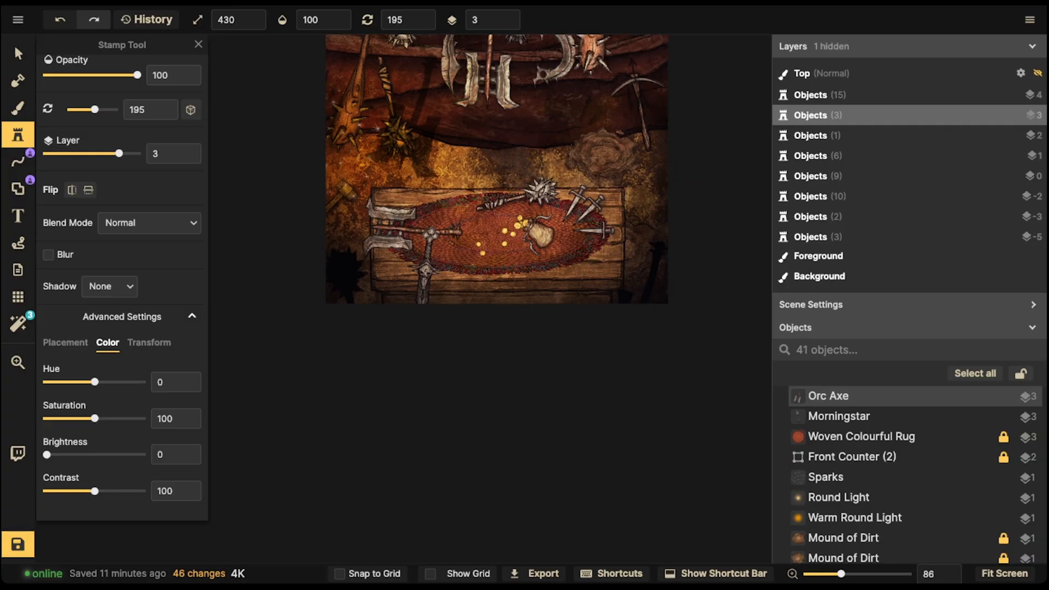
pyautogui.press('Tab')
pyautogui.press('space')
pyautogui.moveTo(502, 65); pyautogui.dragTo(491, 252)
pyautogui.press('space')
pyautogui.moveTo(537, 87); pyautogui.dragTo(531, 173)
pyautogui.click(18, 53)
pyautogui.press('Escape')
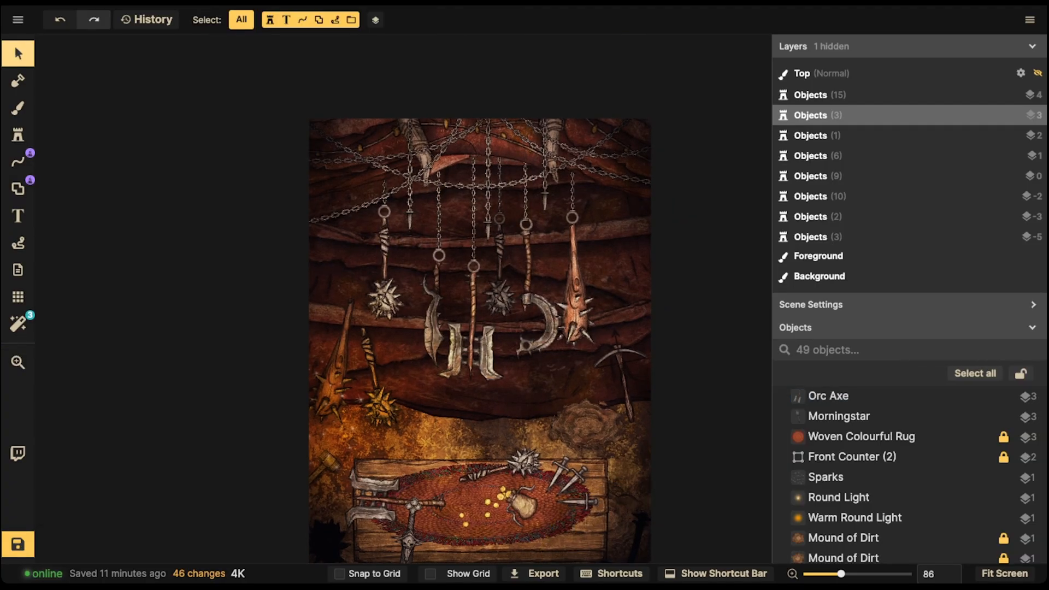
# Choose a recently used chain stroke for the Line tool and set its brightness to 0.
pyautogui.click(18, 161)
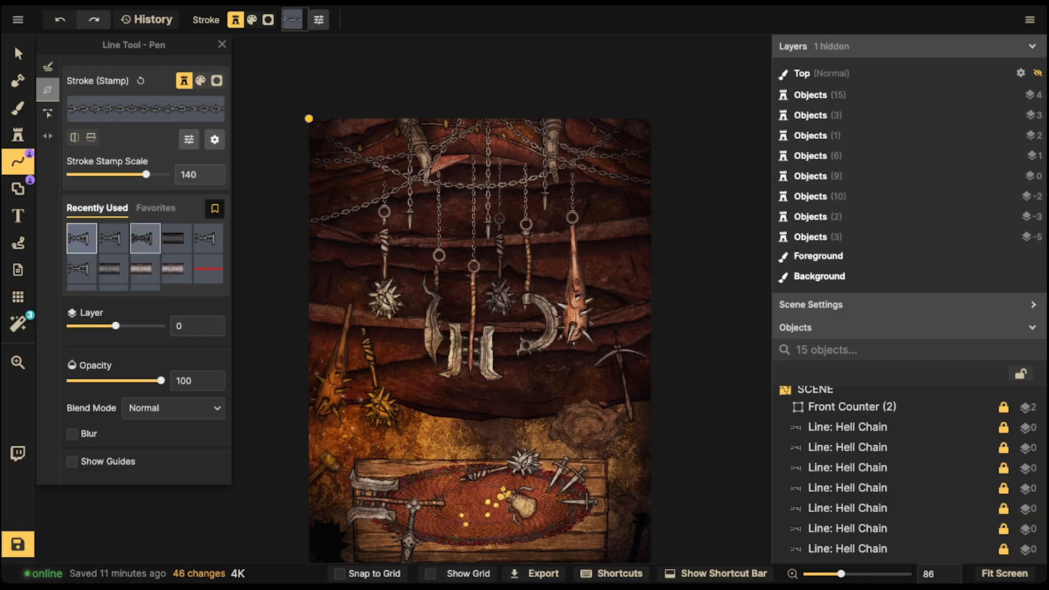
pyautogui.click(145, 238)
pyautogui.click(189, 139)
pyautogui.moveTo(277, 150); pyautogui.dragTo(240, 150)
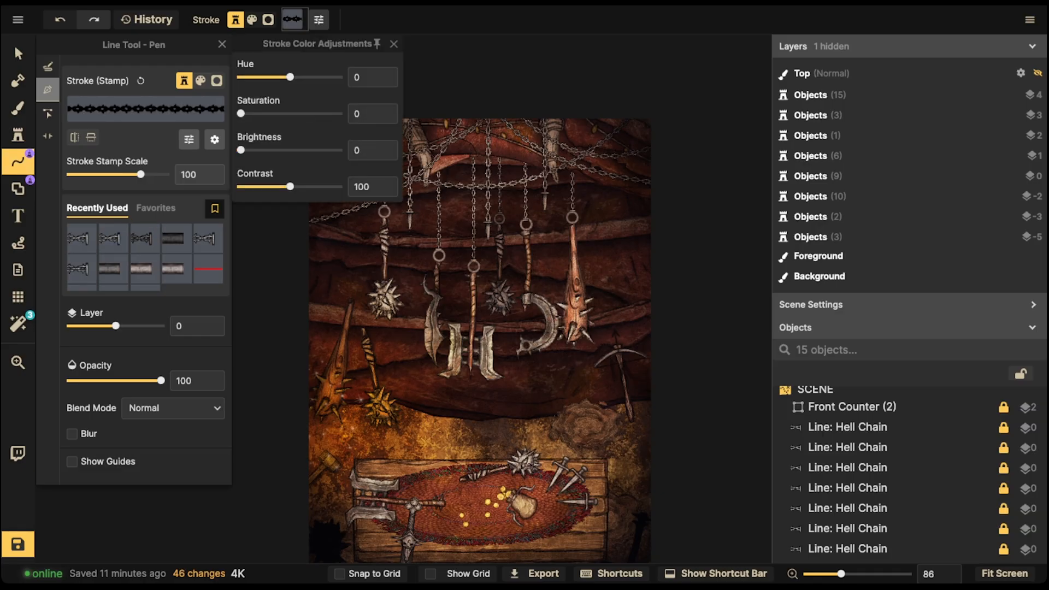
pyautogui.click(393, 45)
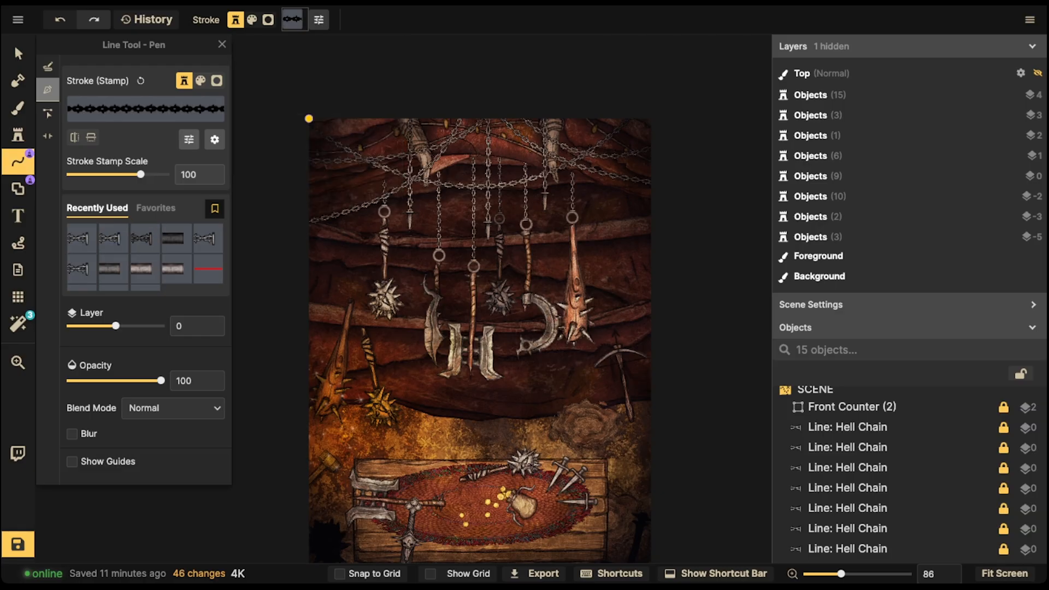
# Set the black chain stroke's stamp scale to 176 and its layer to 4.
pyautogui.moveTo(141, 175); pyautogui.dragTo(149, 174)
pyautogui.click(18, 162)
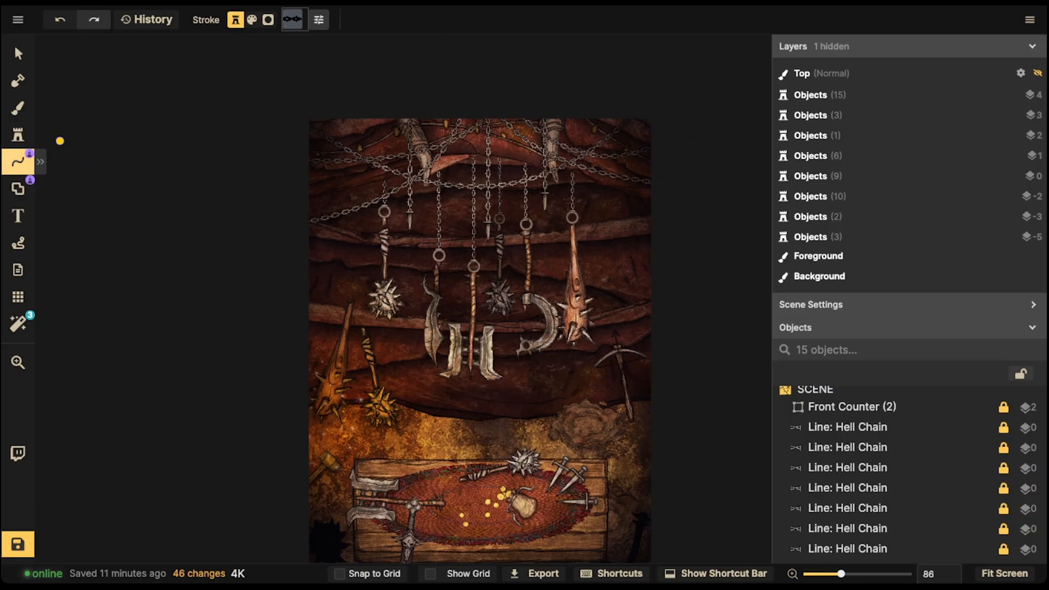
pyautogui.click(41, 161)
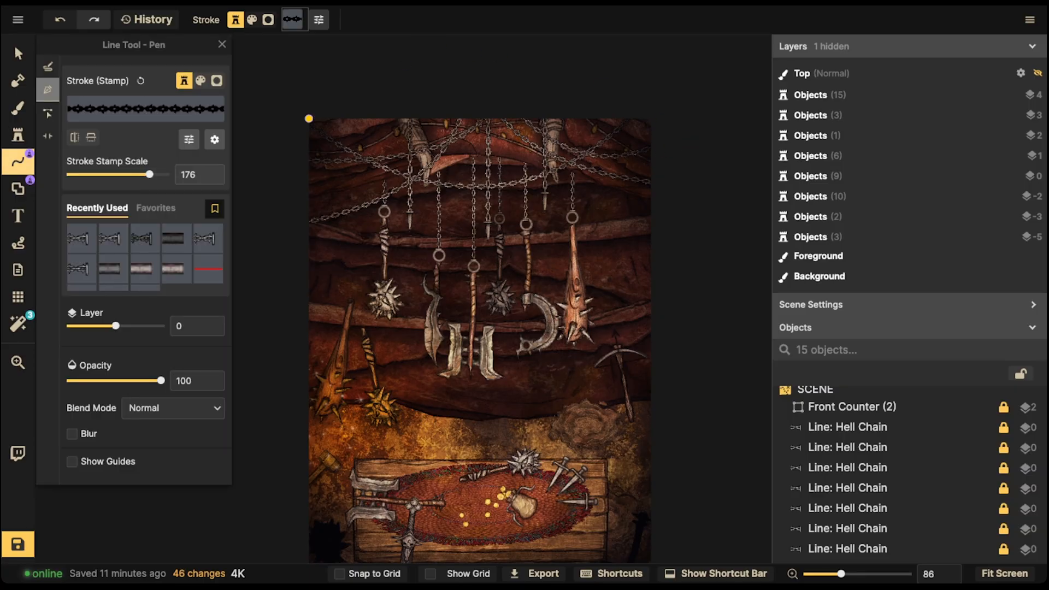
pyautogui.moveTo(116, 326); pyautogui.dragTo(152, 326)
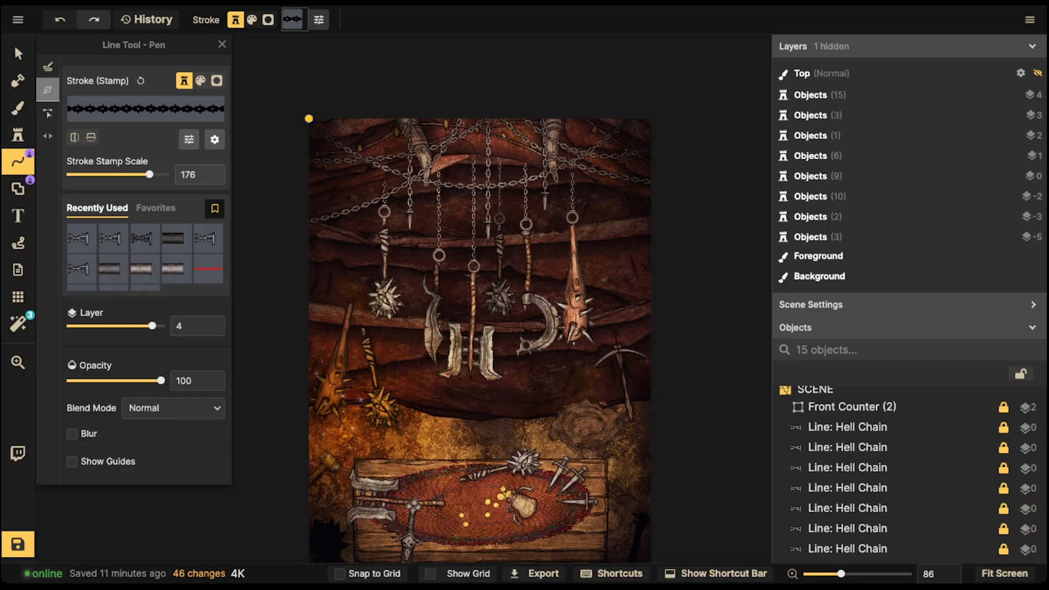
# Draw two curved black chains from above the scene's upper middle, one to the right edge and one to the left edge.
pyautogui.moveTo(711, 138); pyautogui.dragTo(514, 212)
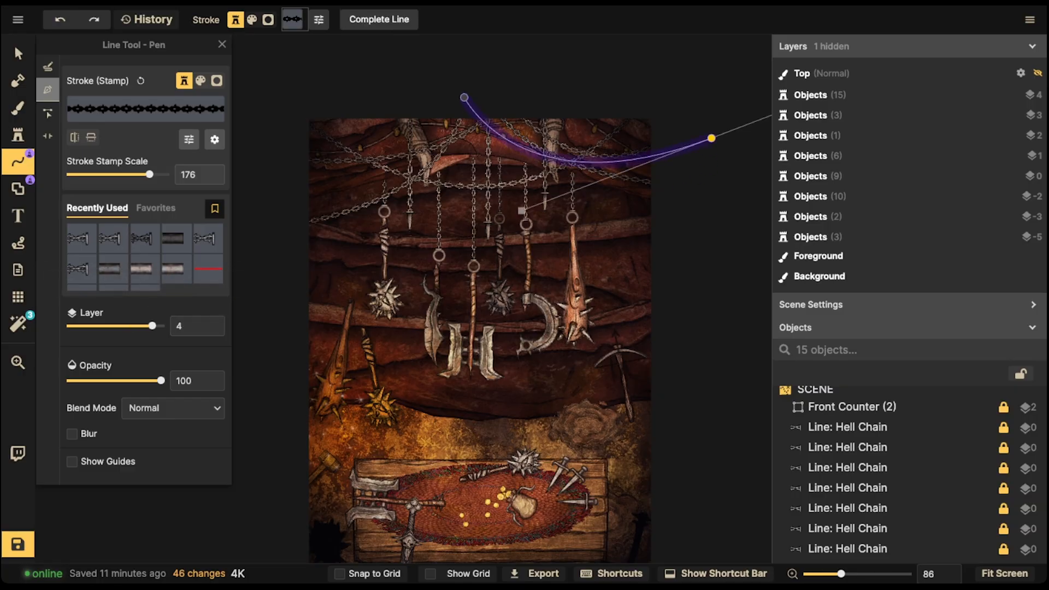
pyautogui.doubleClick(463, 100)
pyautogui.moveTo(513, 91); pyautogui.dragTo(453, 215)
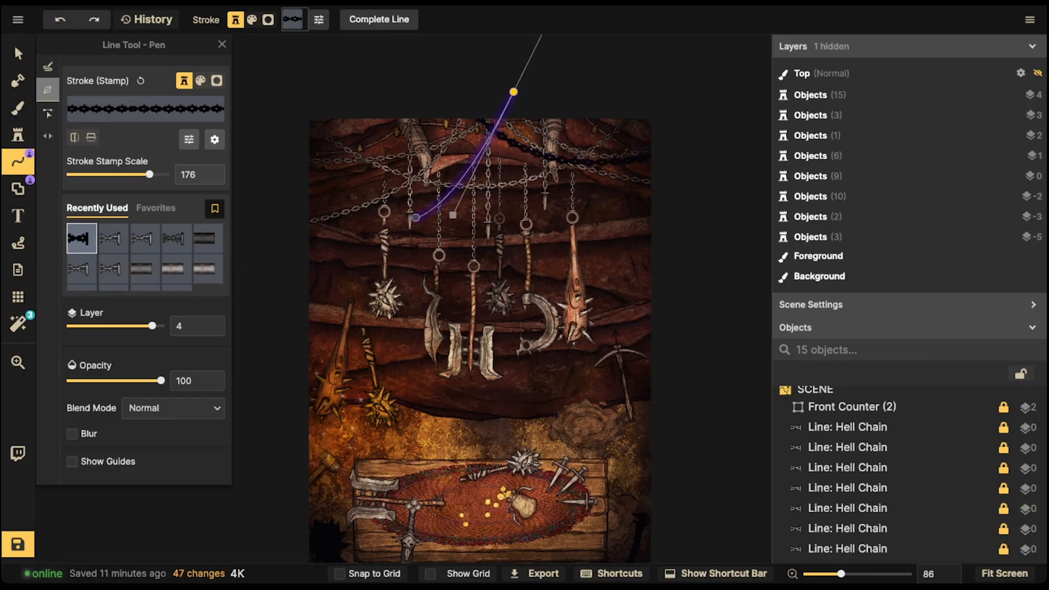
pyautogui.doubleClick(258, 210)
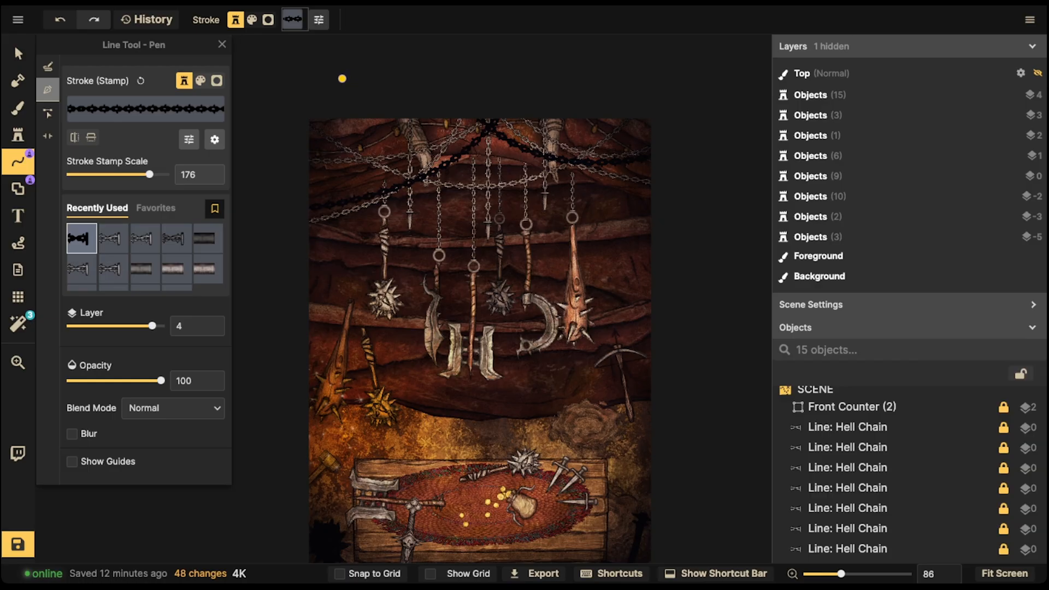
# Draw a third sagging black chain across the scene's top, from above the left corner to above the right, and deselect it.
pyautogui.moveTo(342, 80); pyautogui.dragTo(382, 121)
pyautogui.press('Escape')
pyautogui.moveTo(342, 89); pyautogui.dragTo(484, 282)
pyautogui.doubleClick(628, 105)
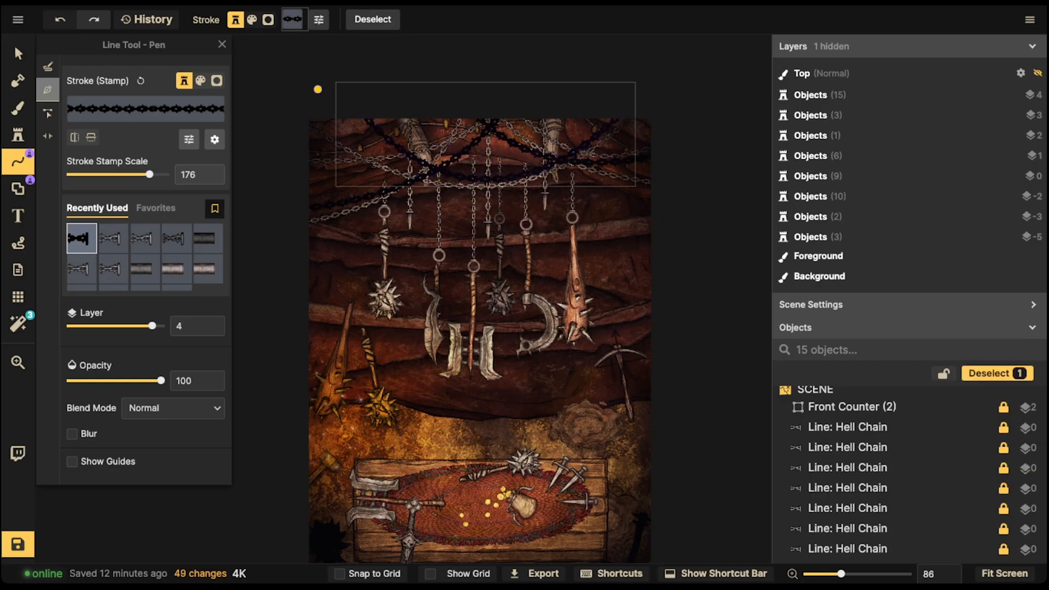
pyautogui.press('Escape')
# Raise the black Morningstar in the lower-left corner to layer 5, adjust its position slightly, deselect it and save the map.
pyautogui.scroll(-3, 308, 129)
pyautogui.moveTo(324, 128); pyautogui.dragTo(325, 69, button='middle')
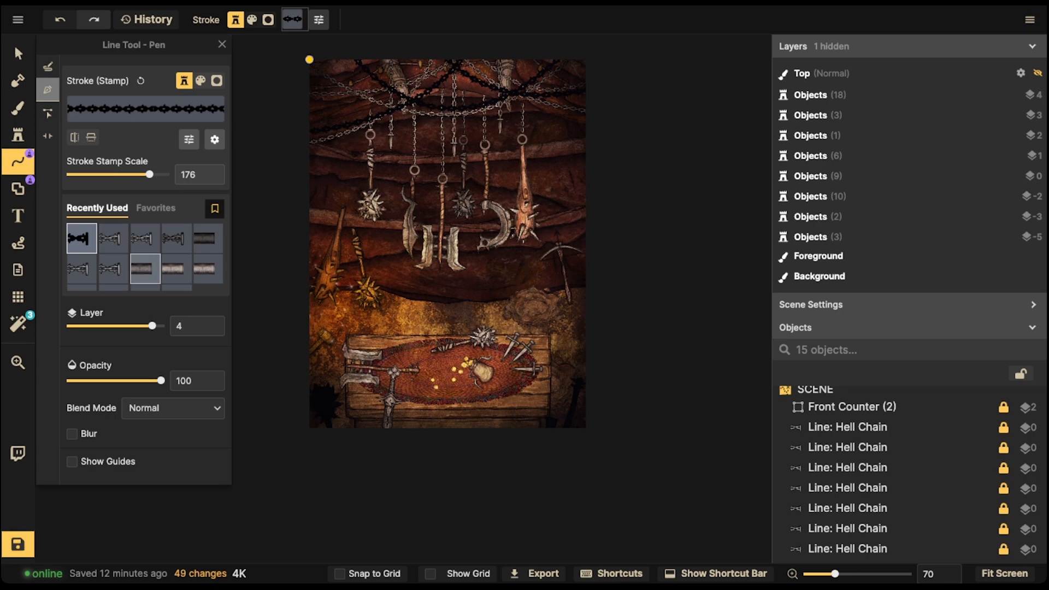
pyautogui.click(16, 50)
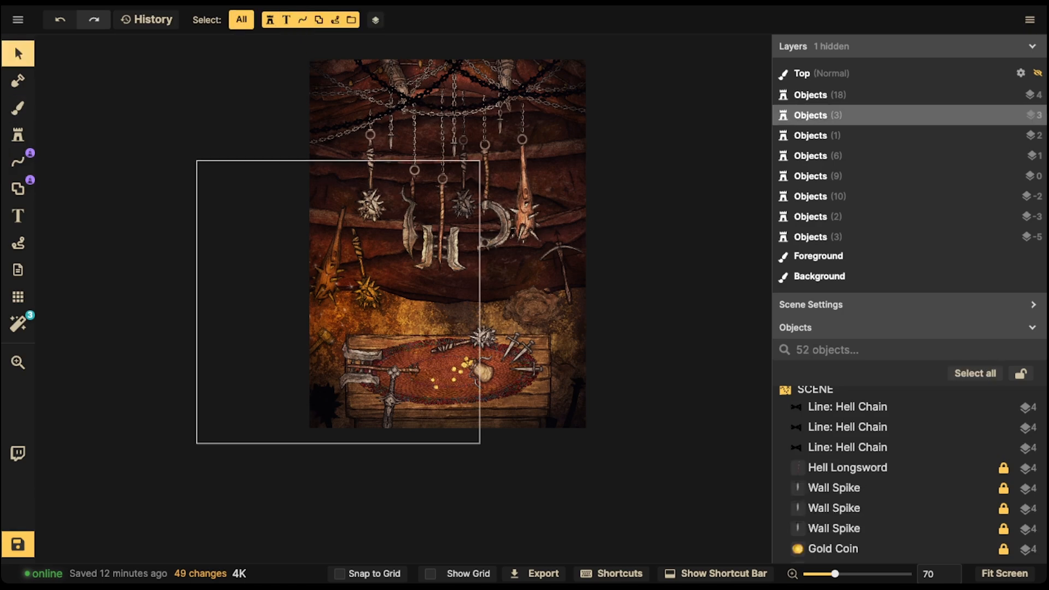
pyautogui.moveTo(328, 405); pyautogui.dragTo(332, 399)
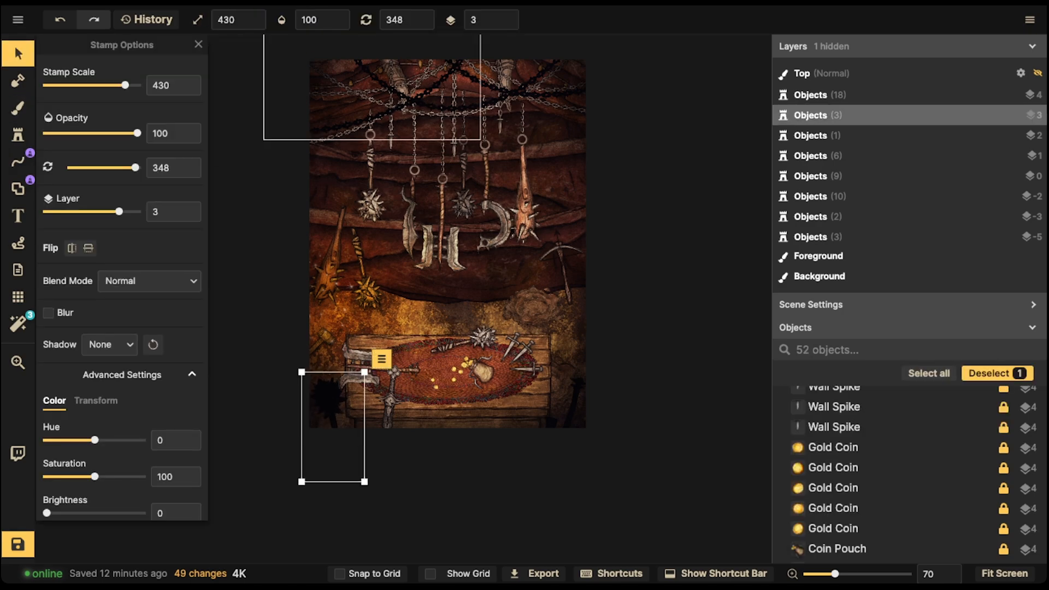
pyautogui.doubleClick(505, 15)
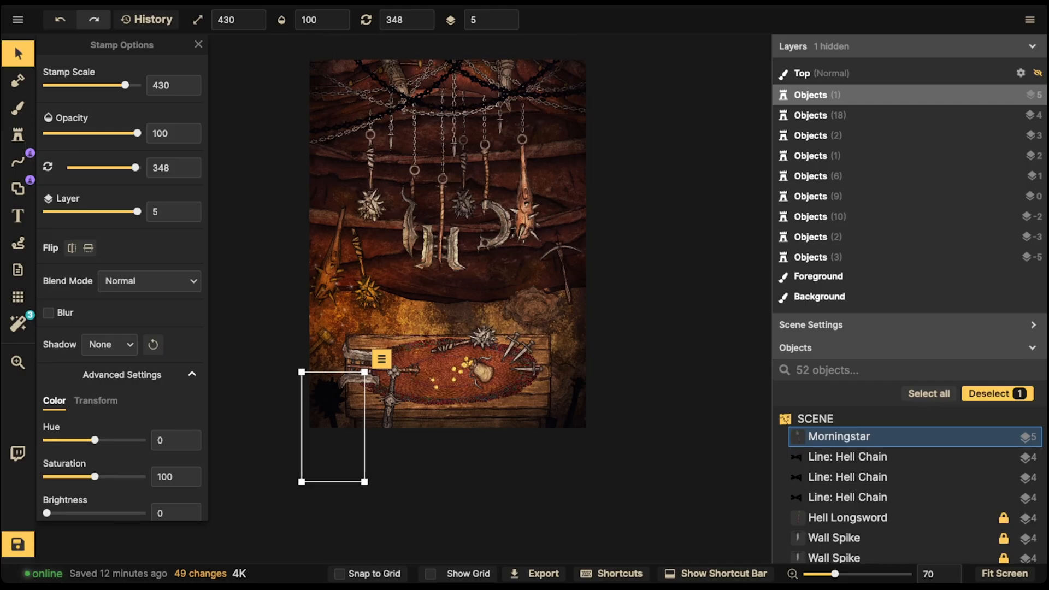
pyautogui.moveTo(330, 400); pyautogui.dragTo(329, 414)
pyautogui.click(329, 405)
pyautogui.click(279, 338)
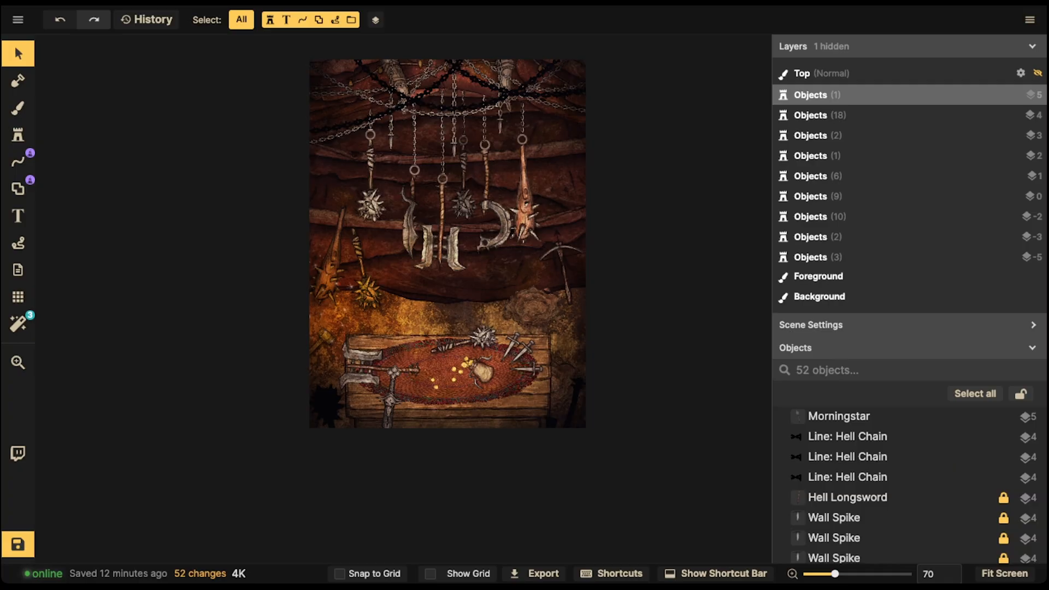
pyautogui.hotkey('ctrl', 's')
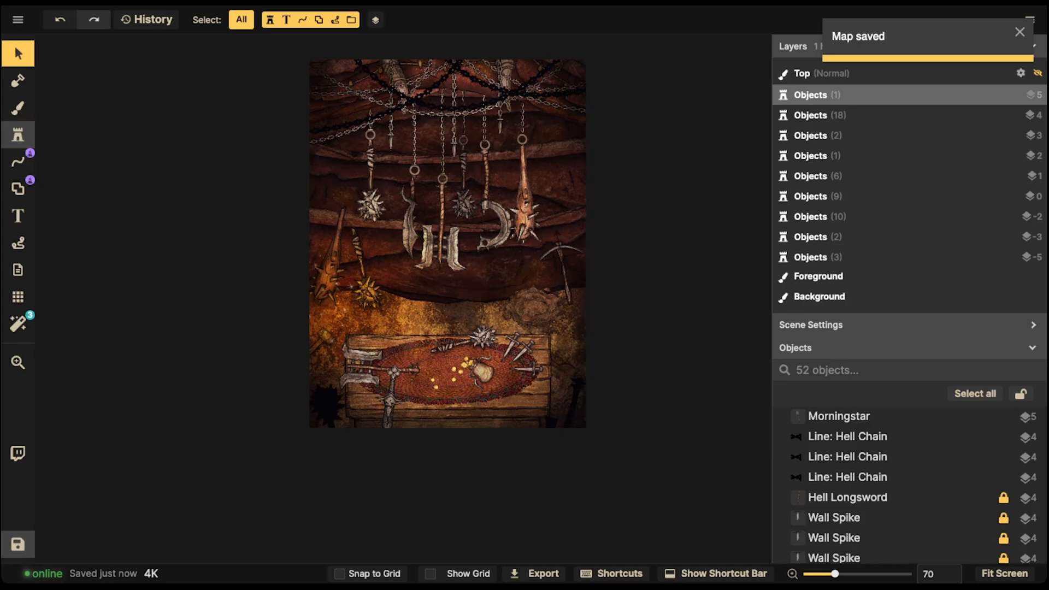
# Place the second Round Light variant over the counter's lower edge at scale 480 on layer 5.
pyautogui.click(18, 135)
pyautogui.click(186, 220)
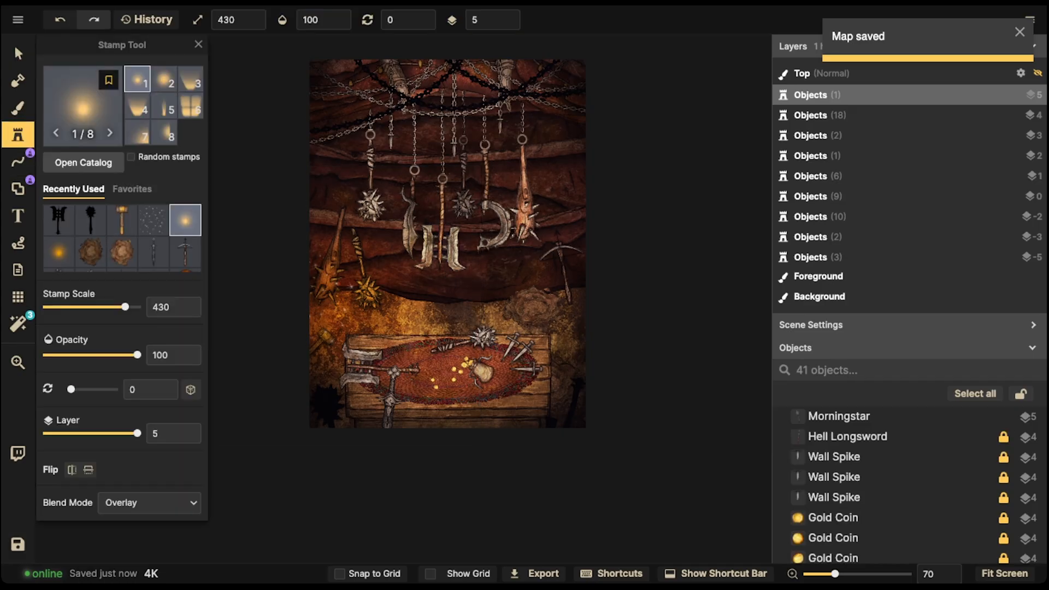
pyautogui.click(164, 79)
pyautogui.click(442, 422)
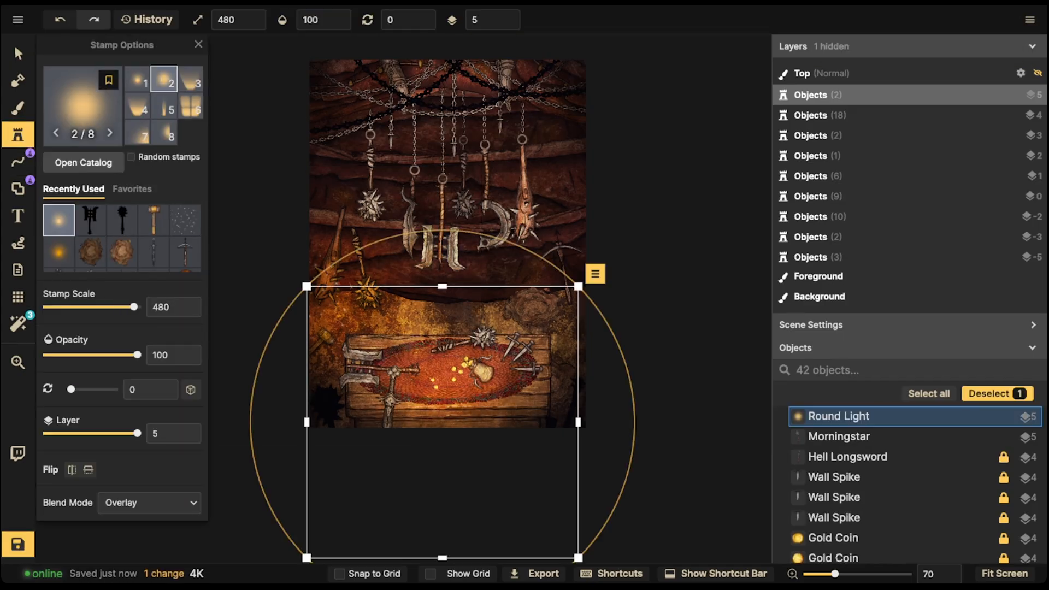
# Shrink the Round Light to scale 380 and shift it slightly down below the counter's lower edge.
pyautogui.click(18, 54)
pyautogui.press('[')
pyautogui.press('[')
pyautogui.press('[')
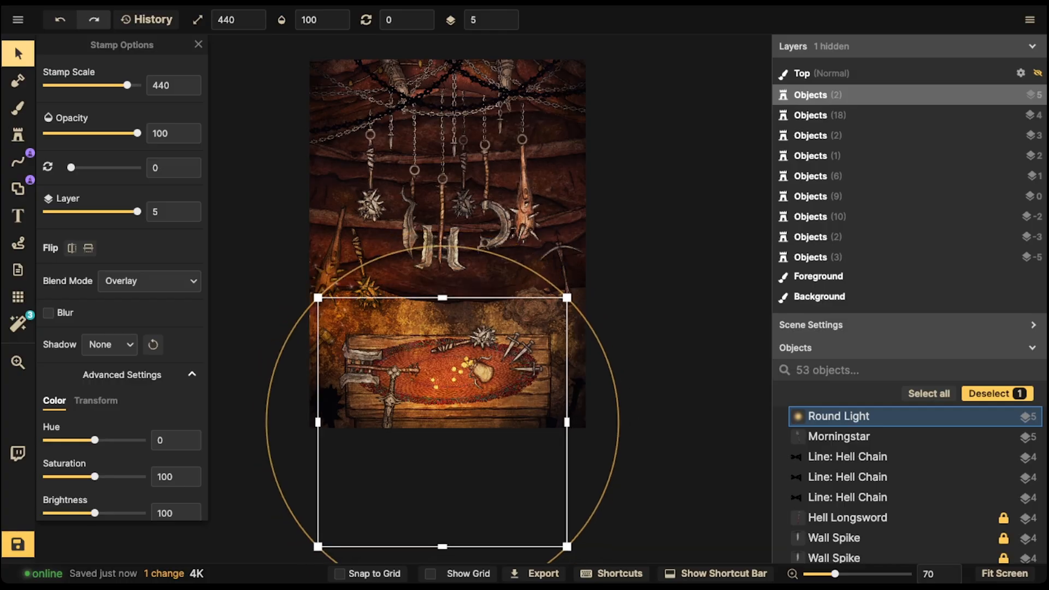
pyautogui.moveTo(443, 421)
pyautogui.mouseDown()
pyautogui.moveTo(449, 489)
pyautogui.moveTo(445, 440)
pyautogui.mouseUp()
pyautogui.press('[')
pyautogui.press('[')
pyautogui.press('[')
pyautogui.press('[')
pyautogui.press('[')
pyautogui.press('[')
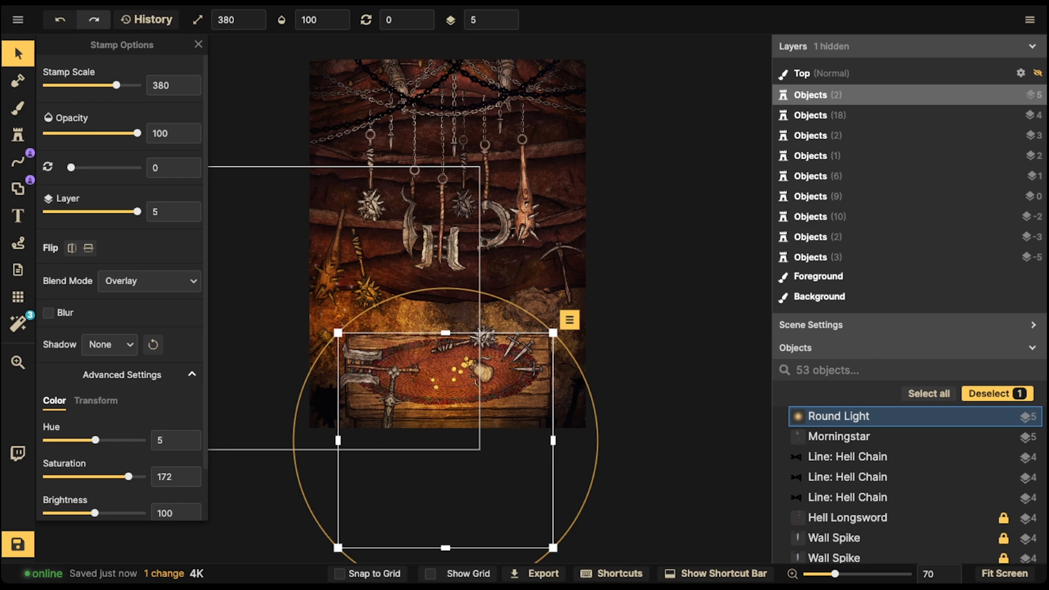
# Set the Round Light's brightness to 124 and hue to 125, and shift it up over the counter.
pyautogui.moveTo(94, 513); pyautogui.dragTo(106, 512)
pyautogui.moveTo(86, 440); pyautogui.dragTo(120, 440)
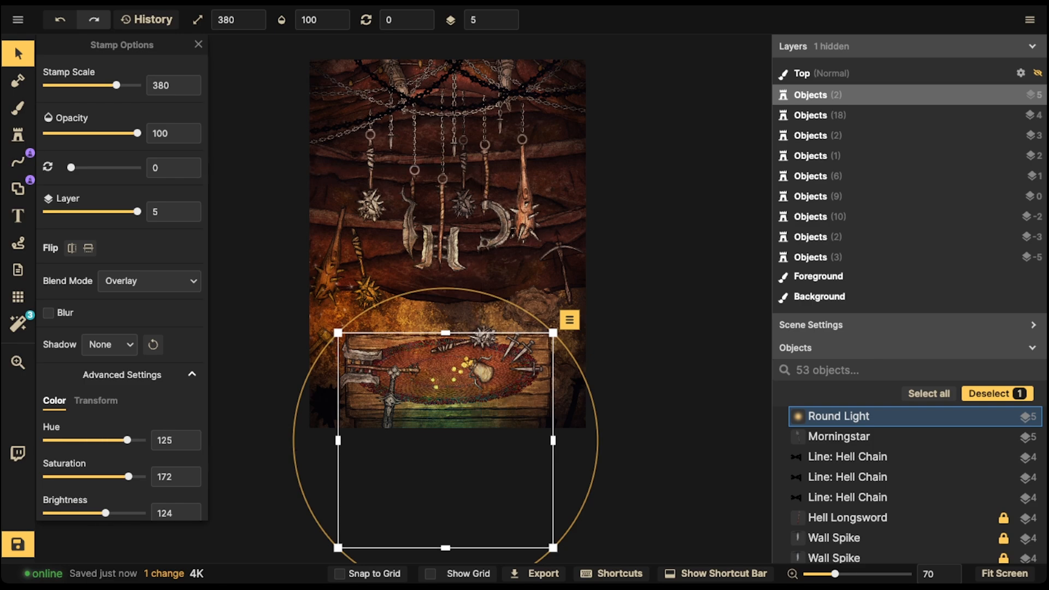
pyautogui.moveTo(446, 418); pyautogui.dragTo(445, 391)
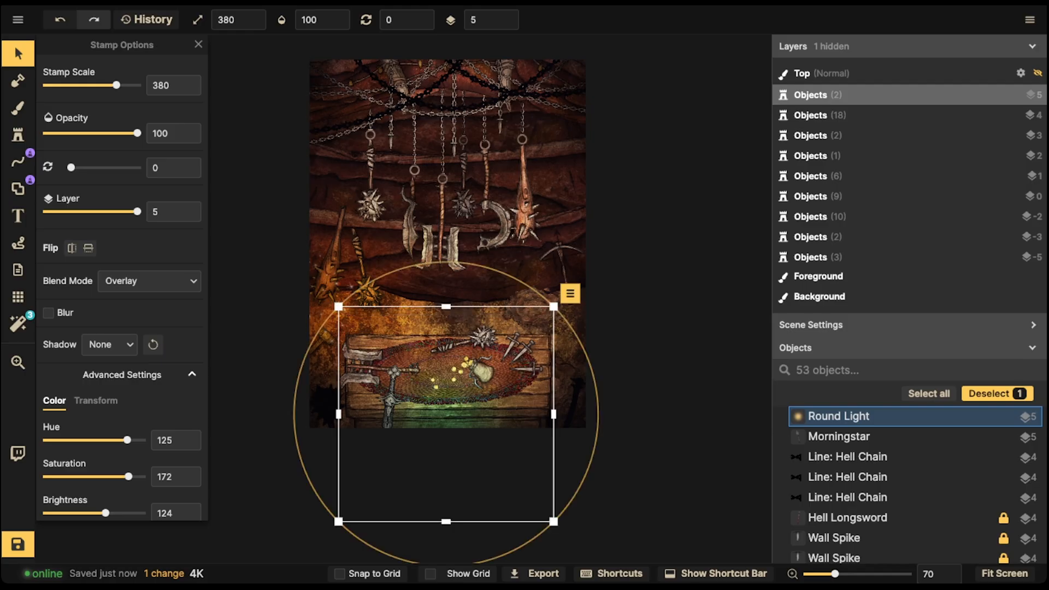
# Shift the Round Light further down below the counter's lower edge, set its hue to 140 and deselect it.
pyautogui.moveTo(445, 392)
pyautogui.mouseDown()
pyautogui.moveTo(456, 471)
pyautogui.moveTo(443, 411)
pyautogui.mouseUp()
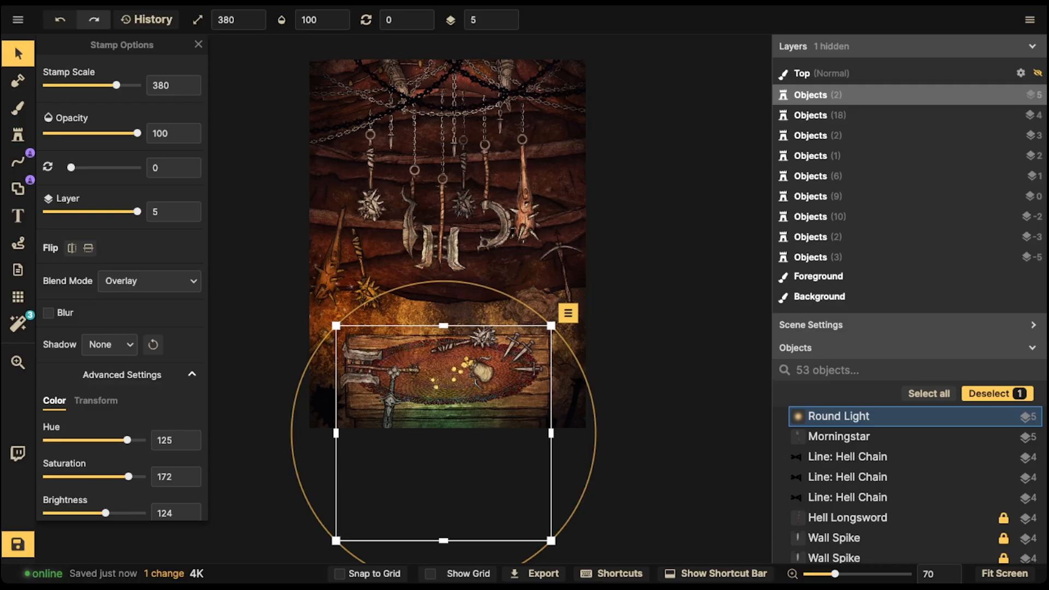
pyautogui.moveTo(443, 426)
pyautogui.mouseDown()
pyautogui.moveTo(454, 421)
pyautogui.moveTo(444, 425)
pyautogui.mouseUp()
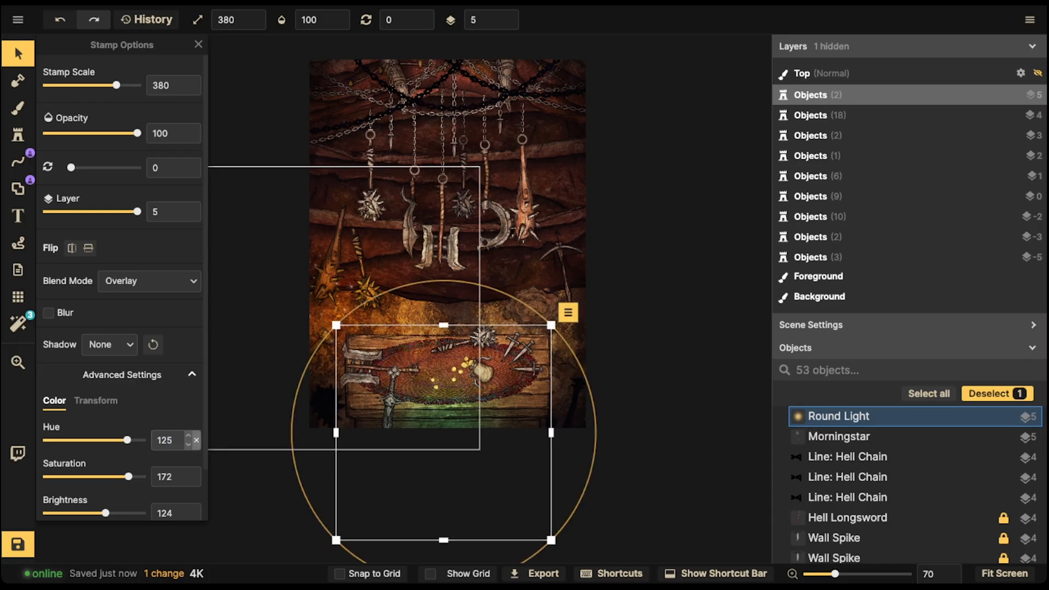
pyautogui.click(196, 440)
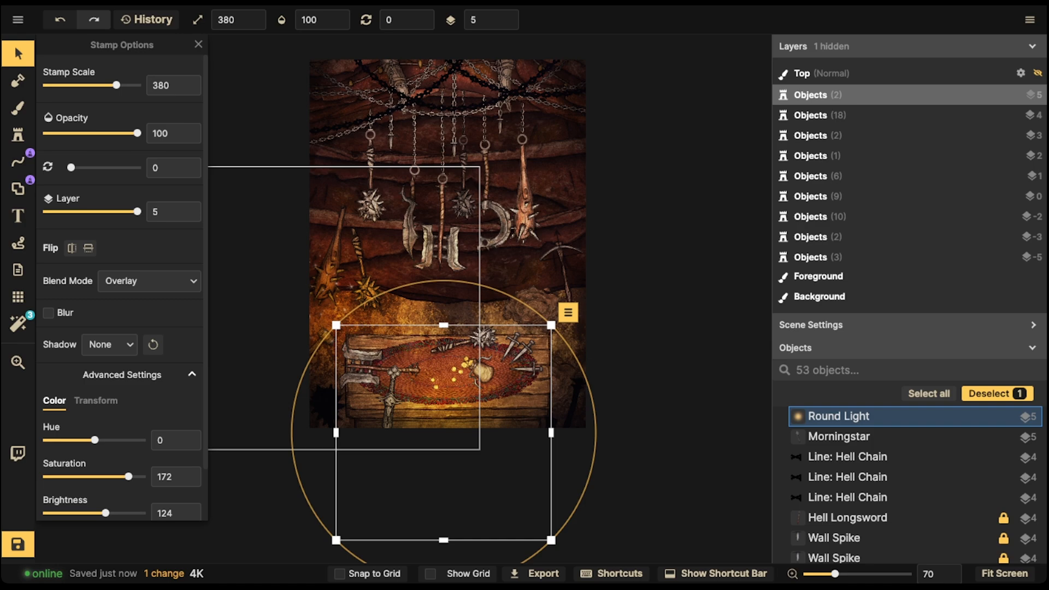
pyautogui.moveTo(94, 440); pyautogui.dragTo(122, 439)
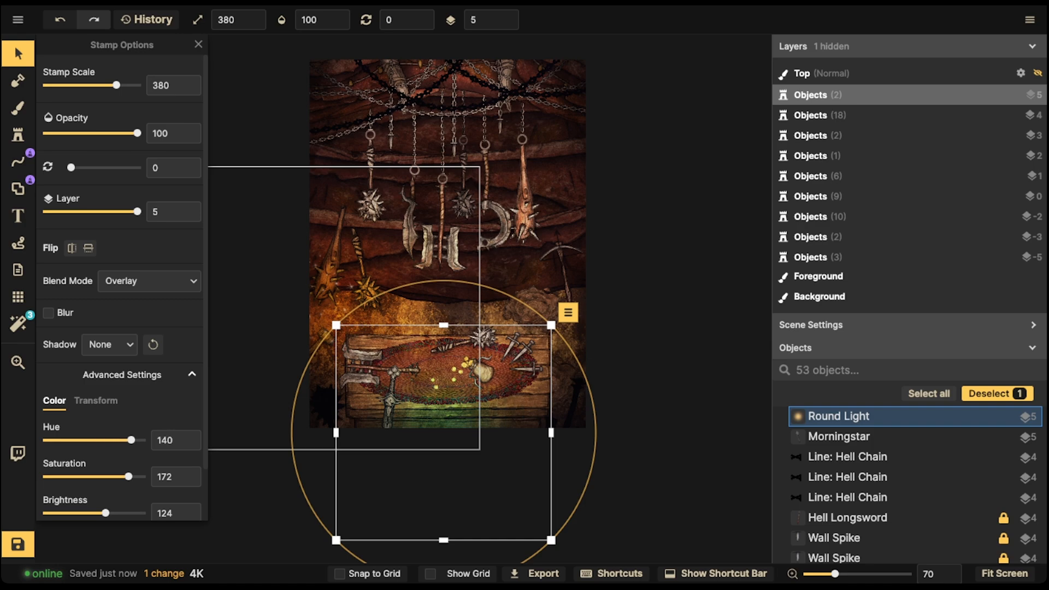
pyautogui.click(18, 53)
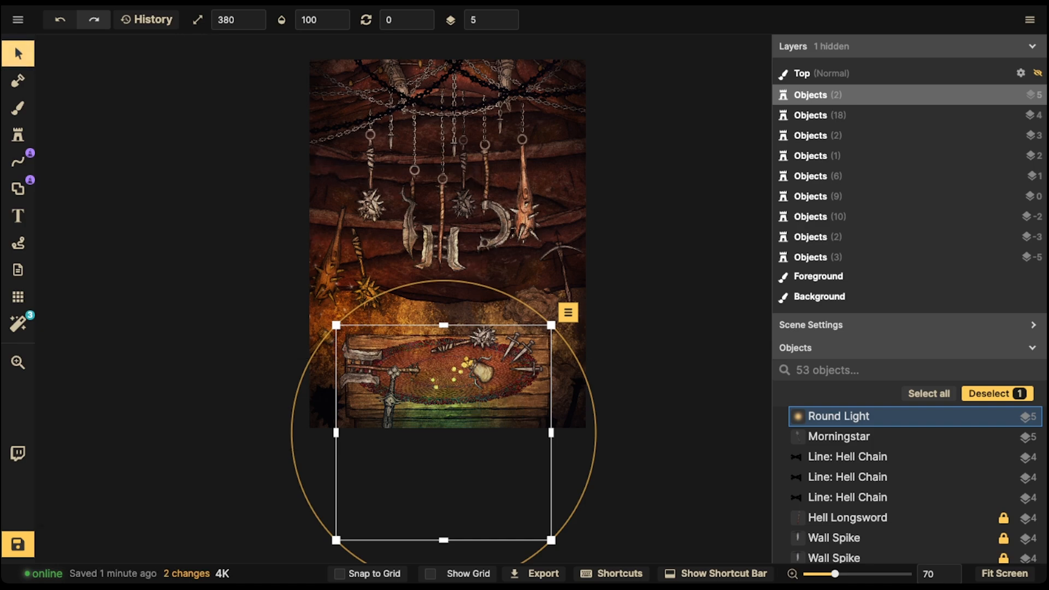
pyautogui.click(381, 257)
pyautogui.scroll(-1, 381, 257)
pyautogui.moveTo(381, 256); pyautogui.dragTo(350, 257, button='middle')
pyautogui.moveTo(181, 82); pyautogui.dragTo(681, 487)
pyautogui.click(682, 486)
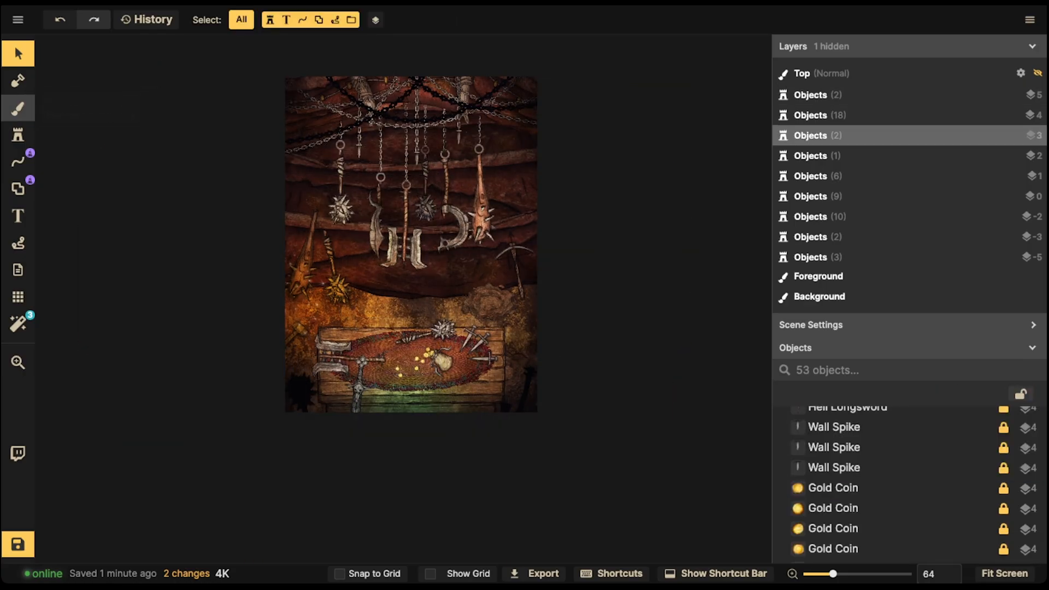
# Set up the Brush to paint on the Top layer with solid colour 000000 at 30 opacity.
pyautogui.click(18, 108)
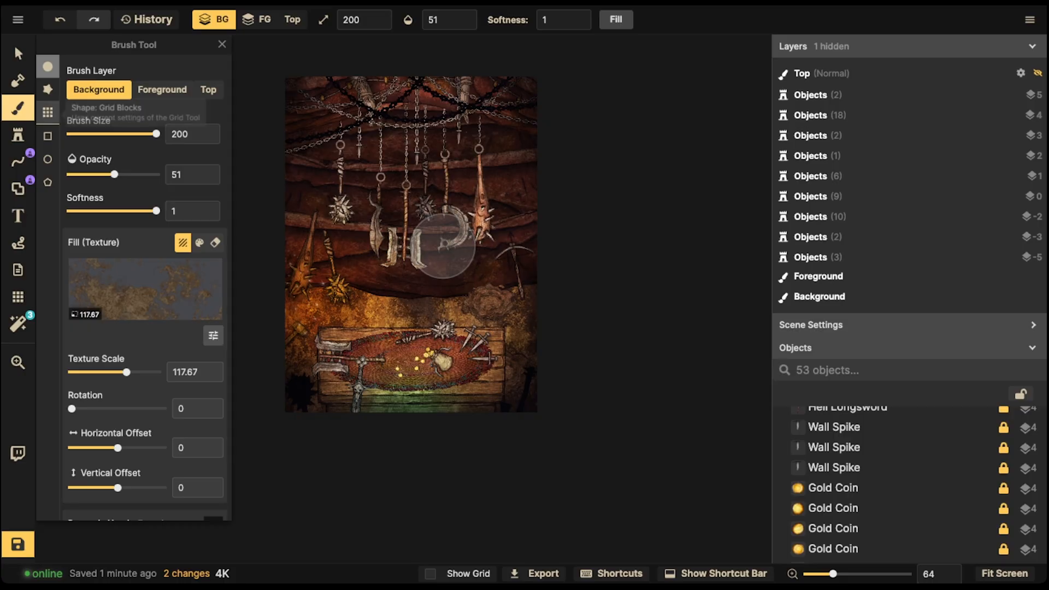
pyautogui.click(208, 90)
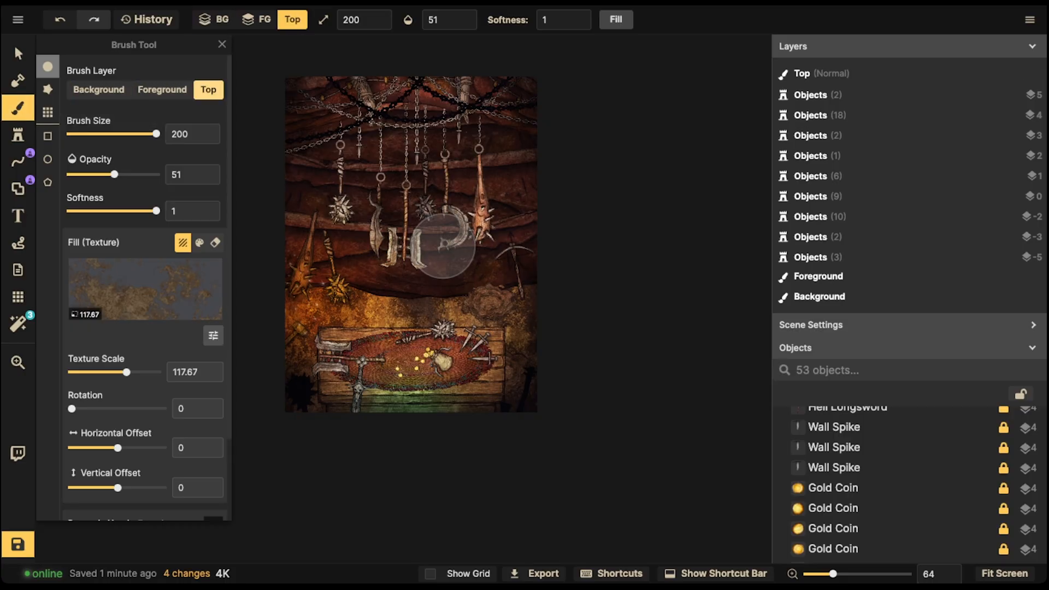
pyautogui.moveTo(114, 174); pyautogui.dragTo(107, 174)
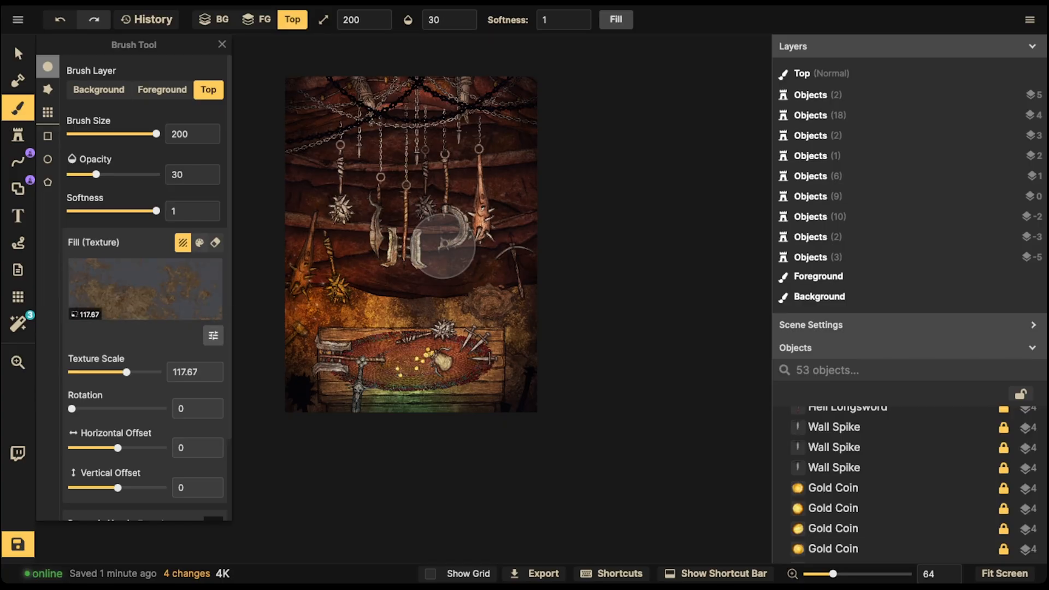
pyautogui.click(200, 243)
pyautogui.click(146, 272)
pyautogui.moveTo(355, 240); pyautogui.dragTo(391, 263)
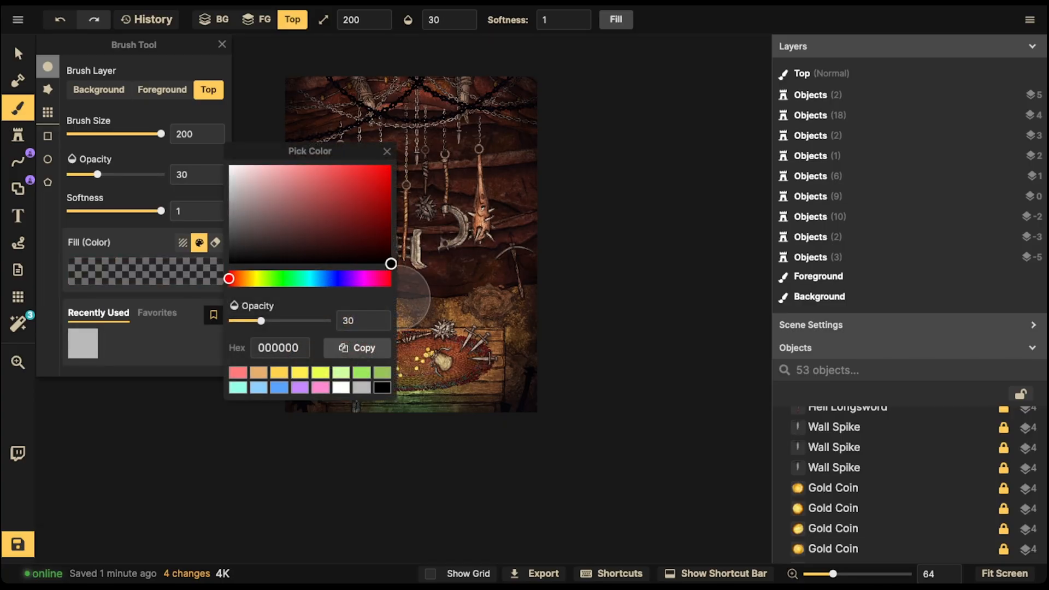
pyautogui.click(387, 152)
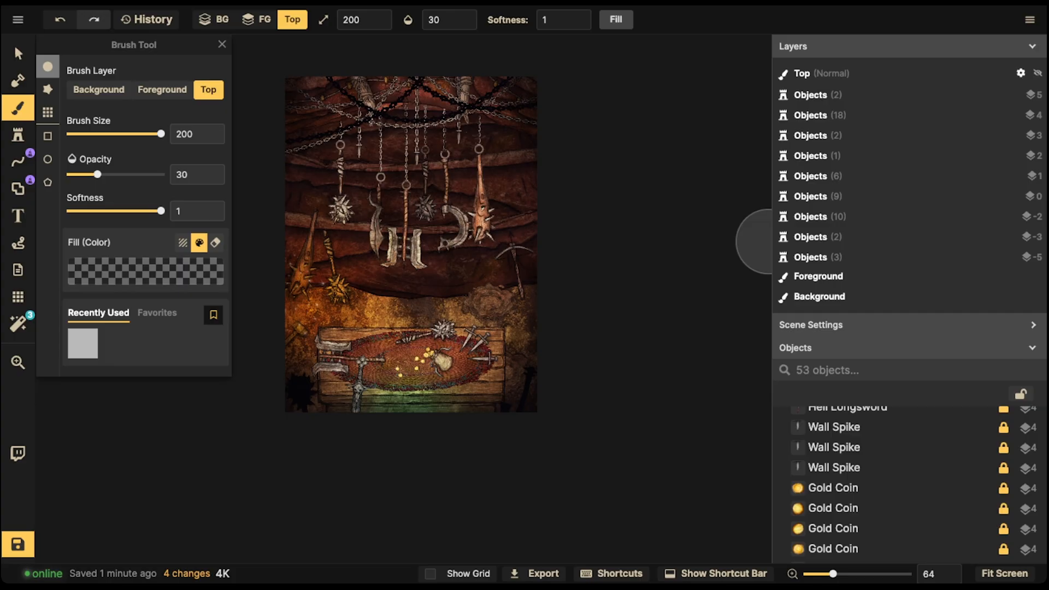
# Set the Top layer's blend mode to Overlay.
pyautogui.click(1020, 72)
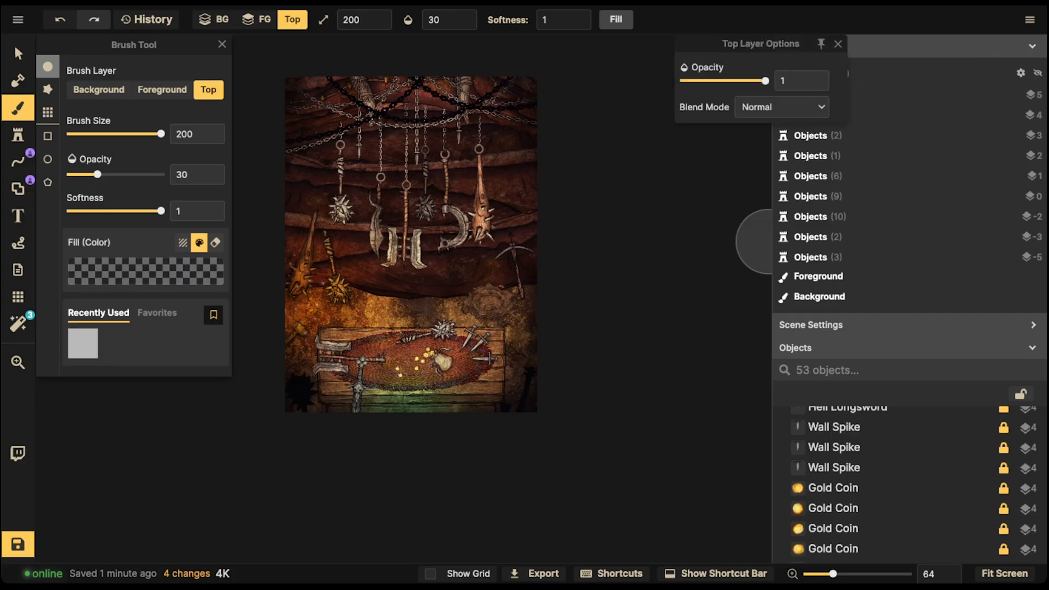
pyautogui.click(781, 107)
pyautogui.click(756, 312)
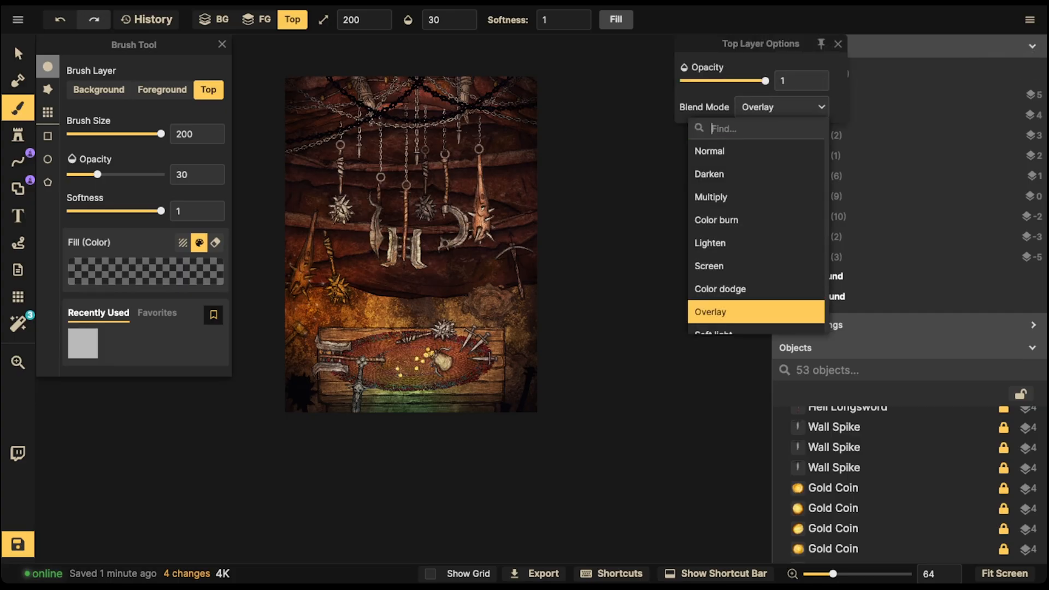
pyautogui.click(852, 178)
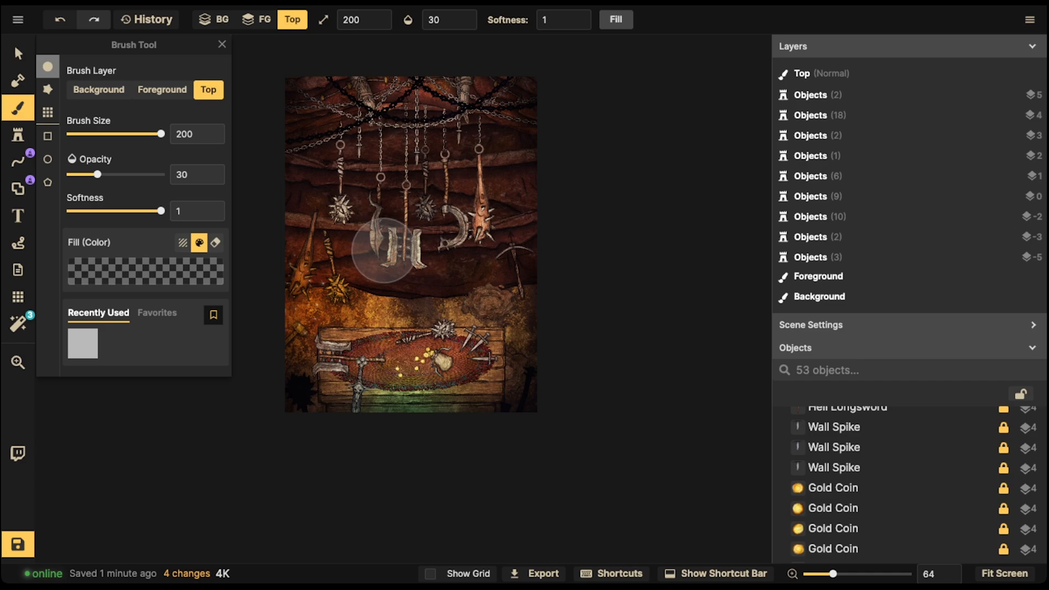
pyautogui.click(396, 254)
# Reduce the brush size to 50 and paint shading over the spiked club and morningstar leaning against the tent's left side.
pyautogui.scroll(5, 396, 254)
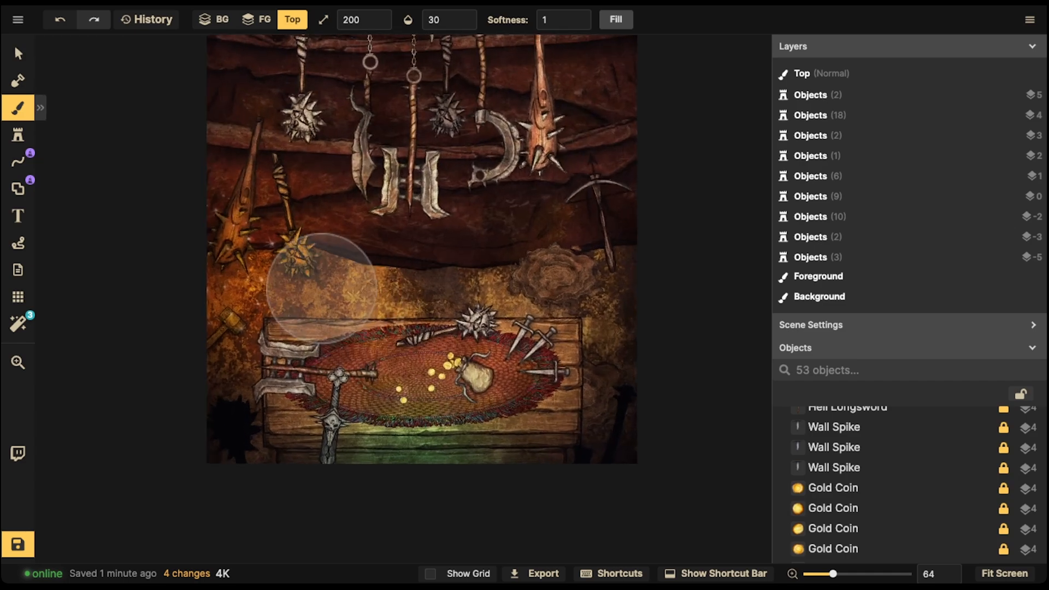
pyautogui.scroll(3, 318, 288)
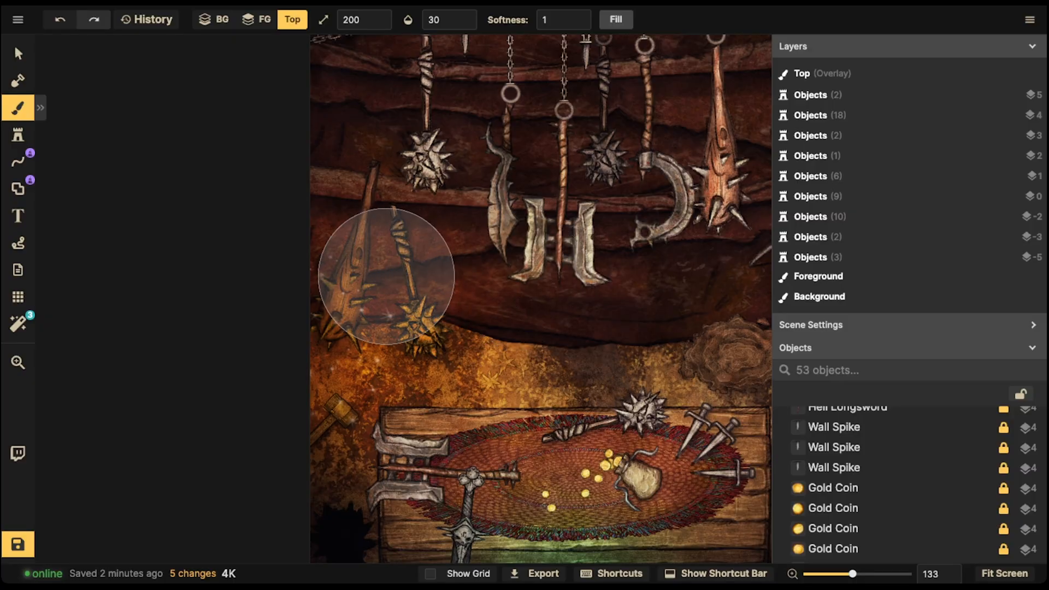
pyautogui.press('[')
pyautogui.press('[')
pyautogui.press('[')
pyautogui.press('[')
pyautogui.press('[')
pyautogui.press('[')
pyautogui.press('[')
pyautogui.press('[')
pyautogui.press('[')
pyautogui.press('[')
pyautogui.press('[')
pyautogui.press('[')
pyautogui.press('[')
pyautogui.press('[')
pyautogui.press('[')
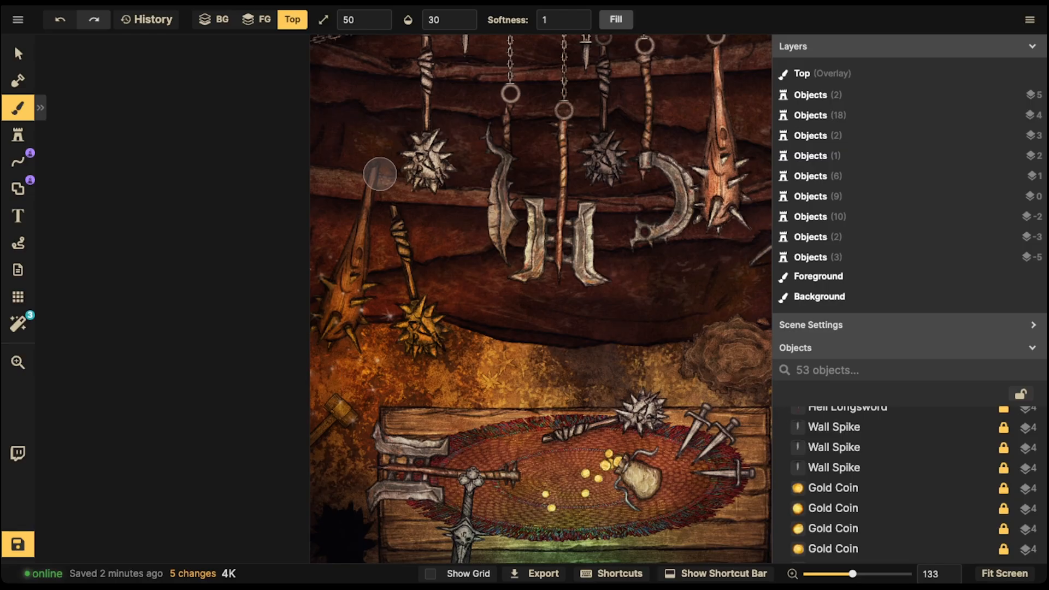
pyautogui.moveTo(375, 175); pyautogui.dragTo(380, 308)
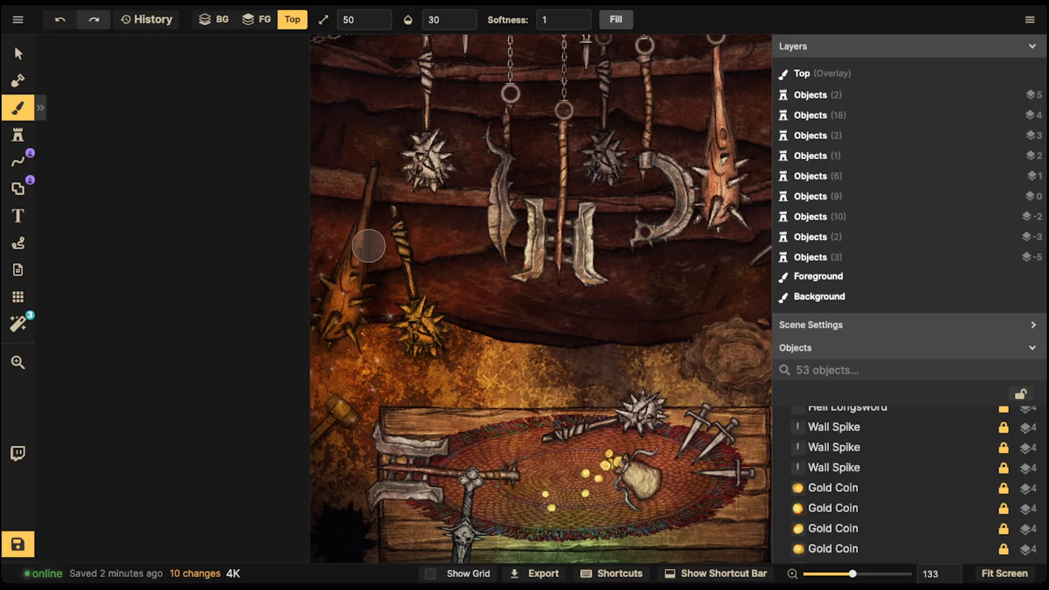
pyautogui.moveTo(371, 269); pyautogui.dragTo(372, 274)
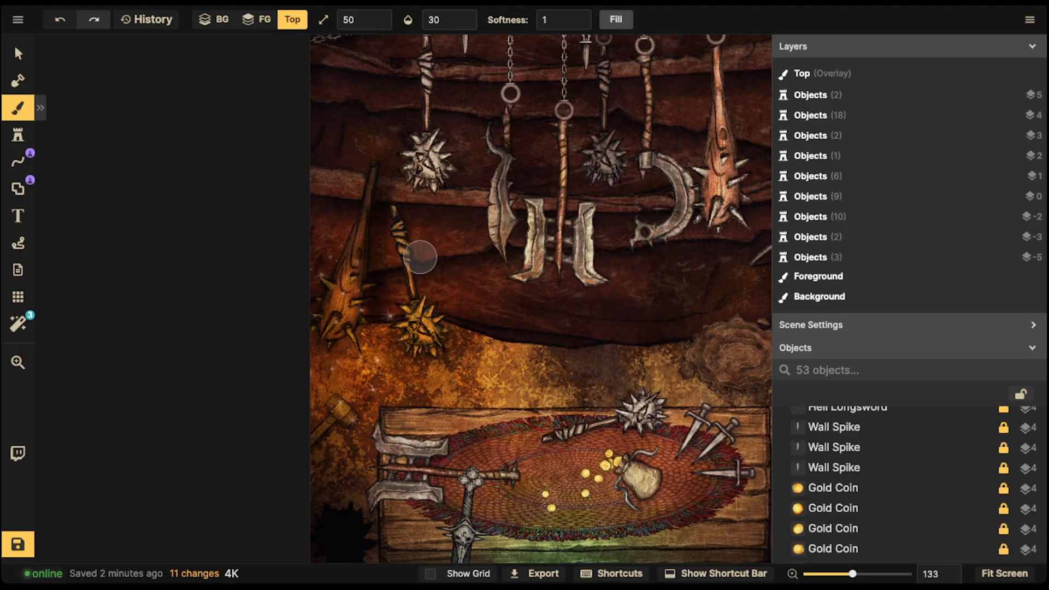
pyautogui.click(442, 307)
pyautogui.moveTo(438, 308); pyautogui.dragTo(437, 343)
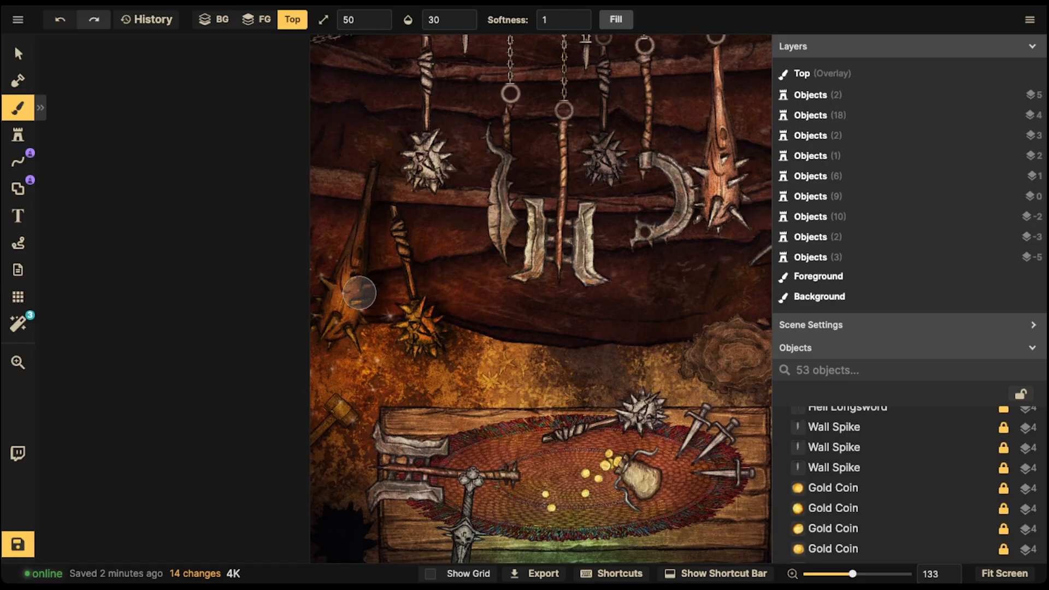
pyautogui.moveTo(358, 269)
pyautogui.mouseDown()
pyautogui.moveTo(372, 207)
pyautogui.moveTo(343, 336)
pyautogui.moveTo(358, 235)
pyautogui.mouseUp()
pyautogui.moveTo(423, 298); pyautogui.dragTo(444, 325)
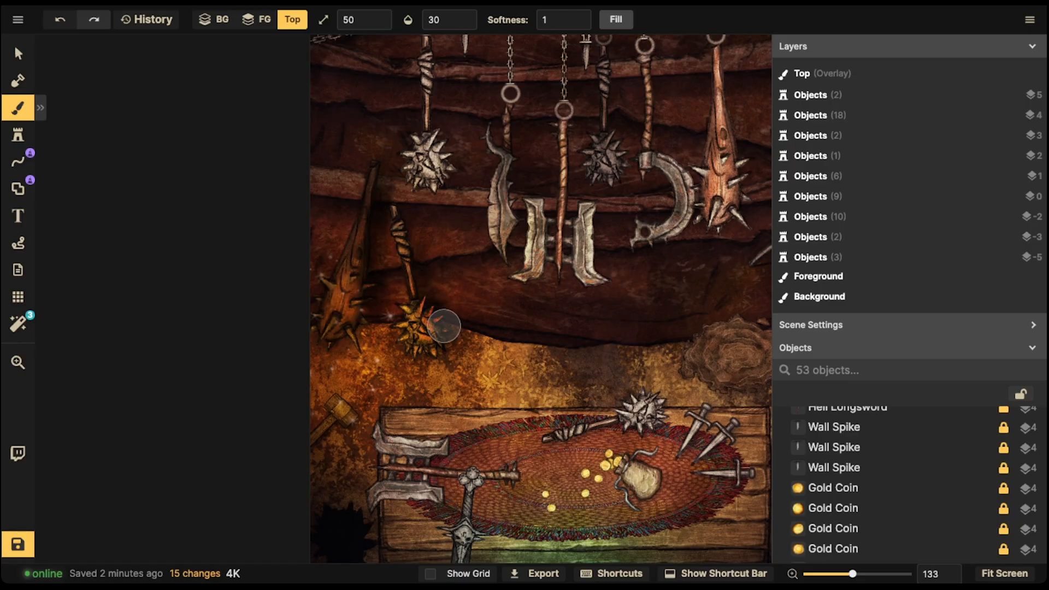
# Paint black shading along the hanging spiked club and over the two hanging morningstars in the tent.
pyautogui.press('space')
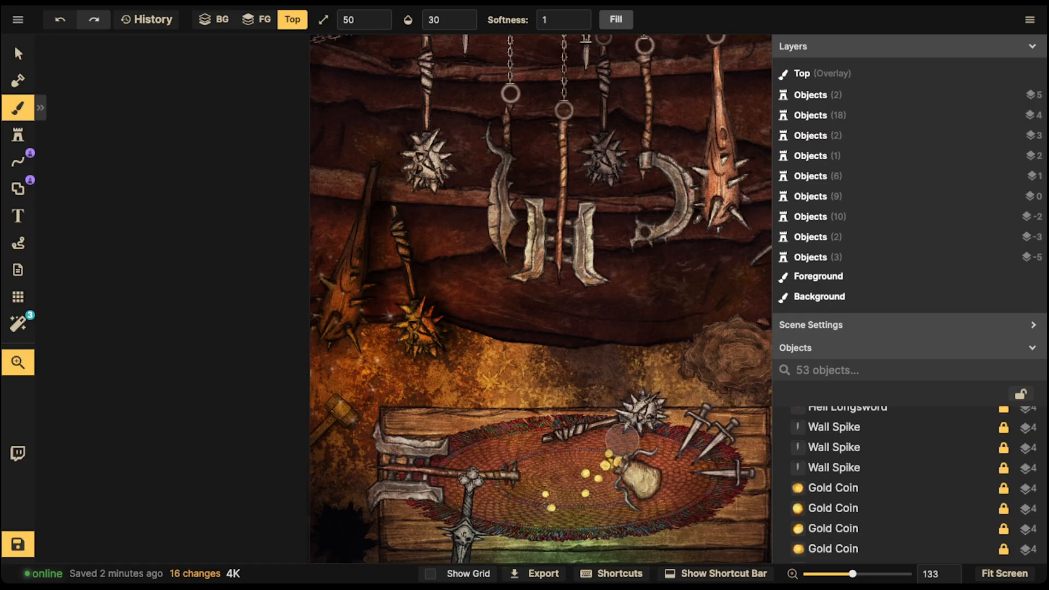
pyautogui.moveTo(624, 444); pyautogui.dragTo(528, 284)
pyautogui.moveTo(663, 306); pyautogui.dragTo(689, 390)
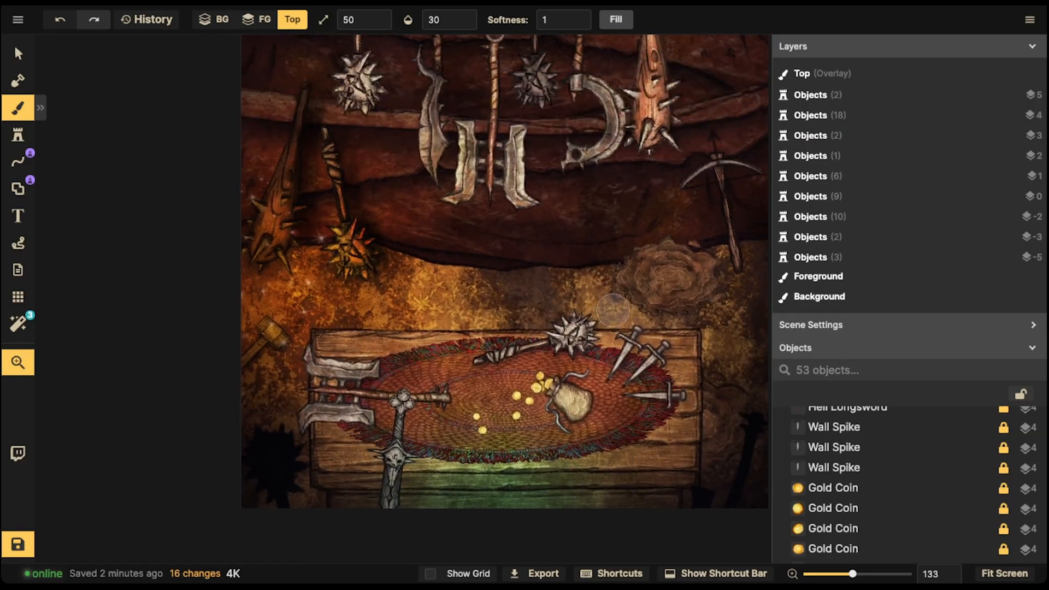
pyautogui.moveTo(603, 272); pyautogui.dragTo(559, 376)
pyautogui.moveTo(634, 302); pyautogui.dragTo(609, 289)
pyautogui.moveTo(528, 368); pyautogui.dragTo(595, 332)
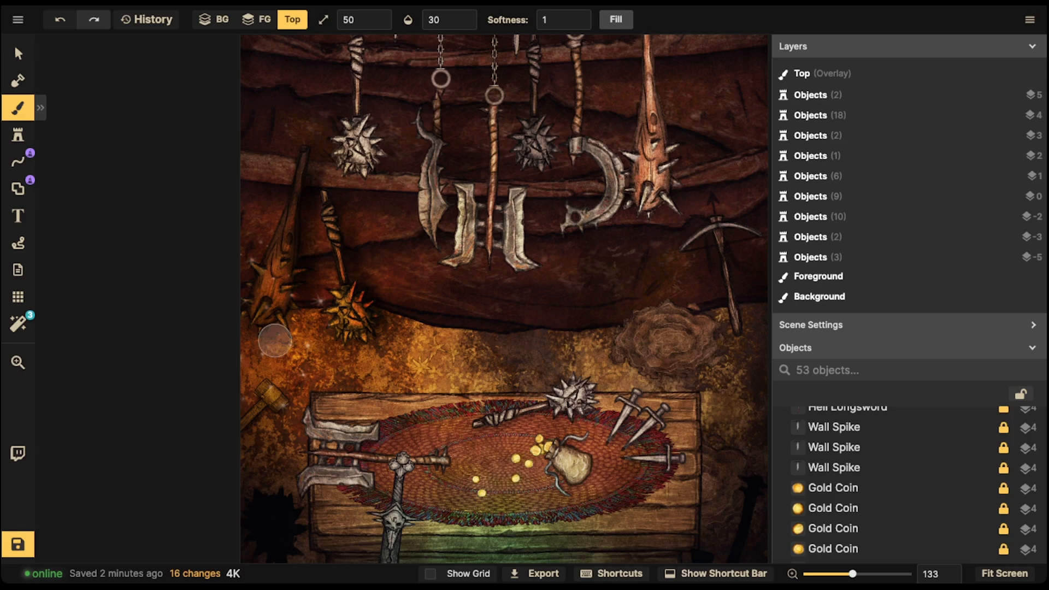
pyautogui.press('space')
pyautogui.moveTo(549, 254); pyautogui.dragTo(414, 314)
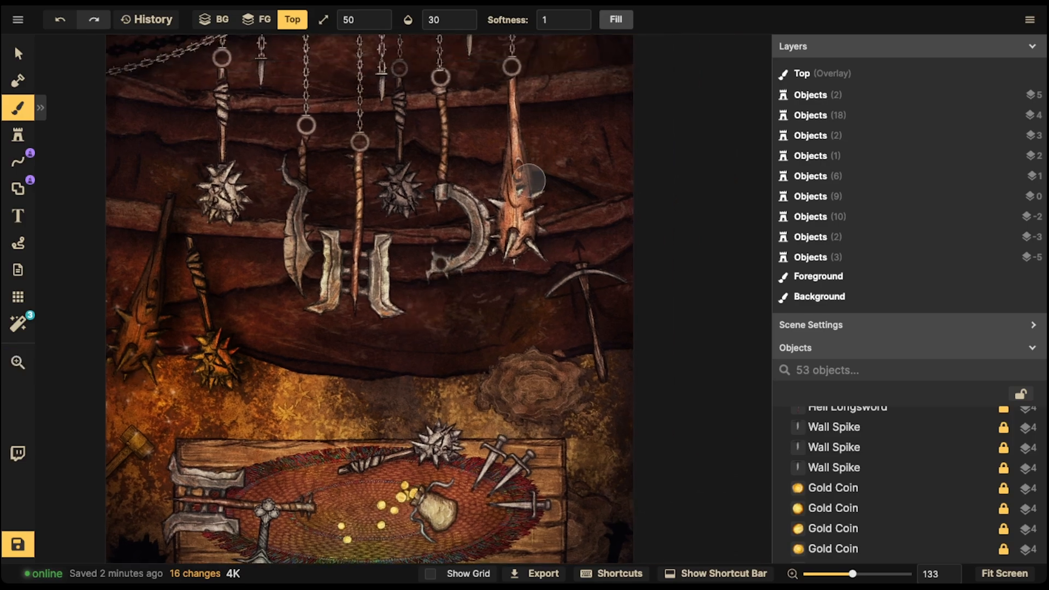
pyautogui.moveTo(514, 100); pyautogui.dragTo(533, 237)
pyautogui.moveTo(527, 158)
pyautogui.mouseDown()
pyautogui.moveTo(526, 178)
pyautogui.moveTo(510, 121)
pyautogui.mouseUp()
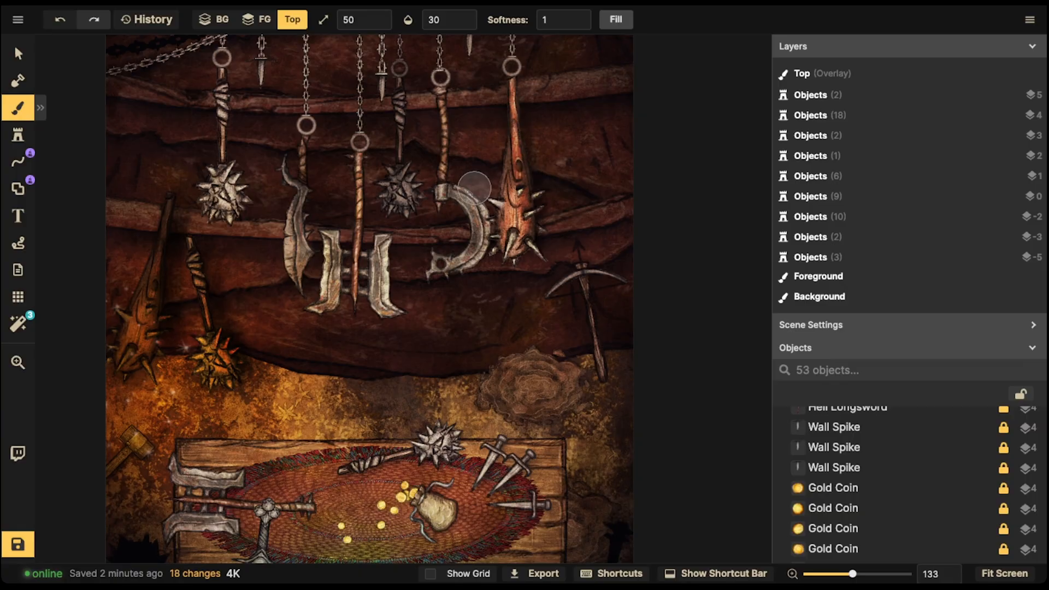
pyautogui.moveTo(390, 178)
pyautogui.mouseDown()
pyautogui.moveTo(406, 186)
pyautogui.moveTo(394, 167)
pyautogui.mouseUp()
pyautogui.moveTo(217, 174)
pyautogui.mouseDown()
pyautogui.moveTo(236, 188)
pyautogui.moveTo(233, 210)
pyautogui.moveTo(231, 178)
pyautogui.moveTo(219, 173)
pyautogui.mouseUp()
# Paint black shading over the coin pouch, the longsword and the double axe on the counter.
pyautogui.press('space')
pyautogui.moveTo(511, 444)
pyautogui.mouseDown()
pyautogui.moveTo(543, 317)
pyautogui.moveTo(530, 304)
pyautogui.moveTo(519, 314)
pyautogui.moveTo(526, 307)
pyautogui.mouseUp()
pyautogui.moveTo(552, 305)
pyautogui.mouseDown()
pyautogui.moveTo(532, 332)
pyautogui.moveTo(552, 355)
pyautogui.moveTo(576, 353)
pyautogui.mouseUp()
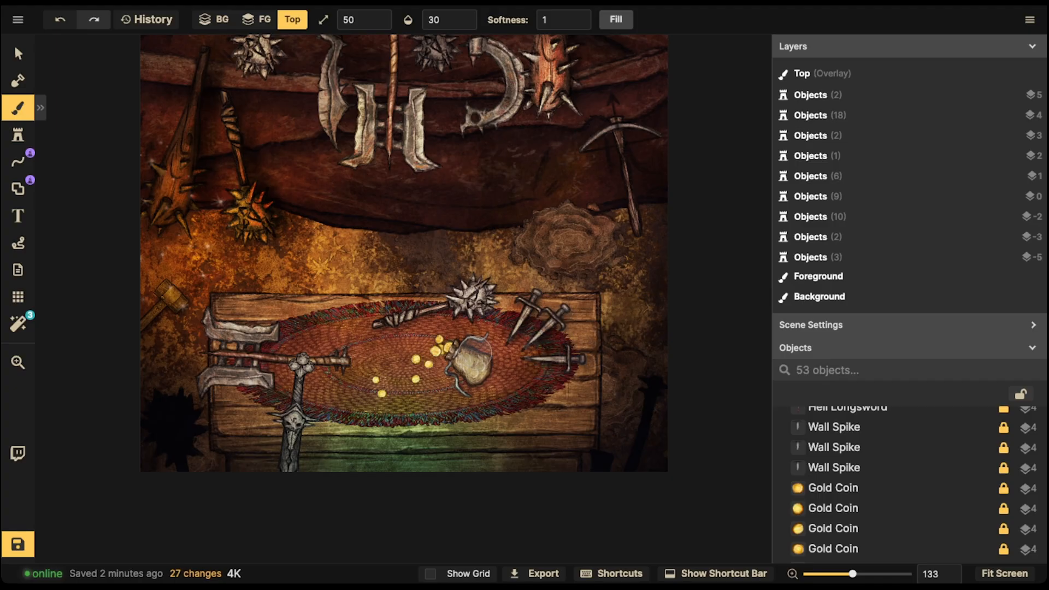
pyautogui.moveTo(487, 361)
pyautogui.mouseDown()
pyautogui.moveTo(469, 348)
pyautogui.moveTo(486, 364)
pyautogui.moveTo(495, 353)
pyautogui.mouseUp()
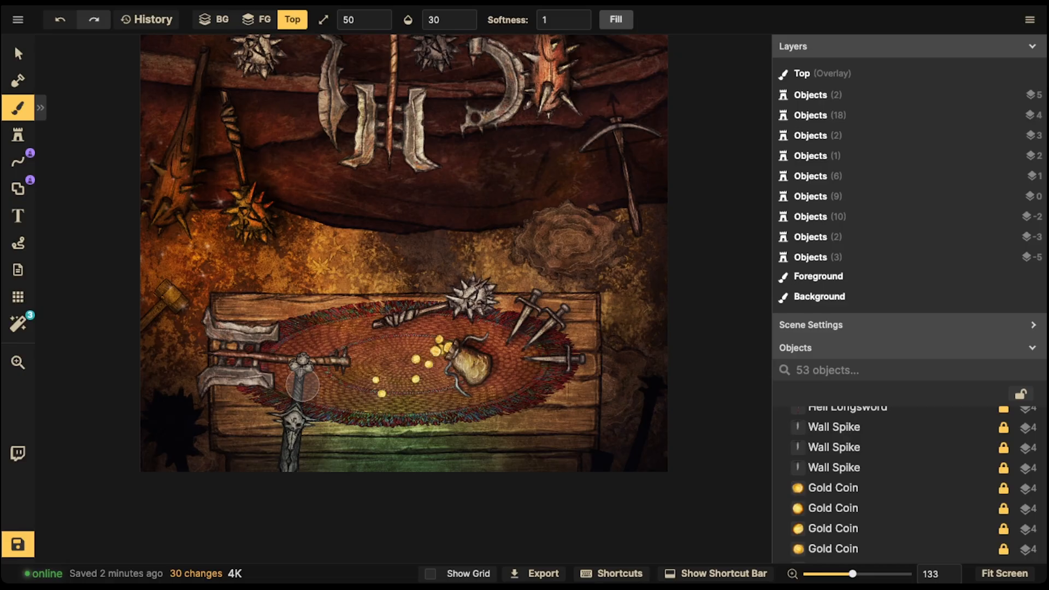
pyautogui.moveTo(303, 366); pyautogui.dragTo(294, 439)
pyautogui.moveTo(270, 364)
pyautogui.mouseDown()
pyautogui.moveTo(283, 366)
pyautogui.moveTo(215, 360)
pyautogui.moveTo(229, 348)
pyautogui.mouseUp()
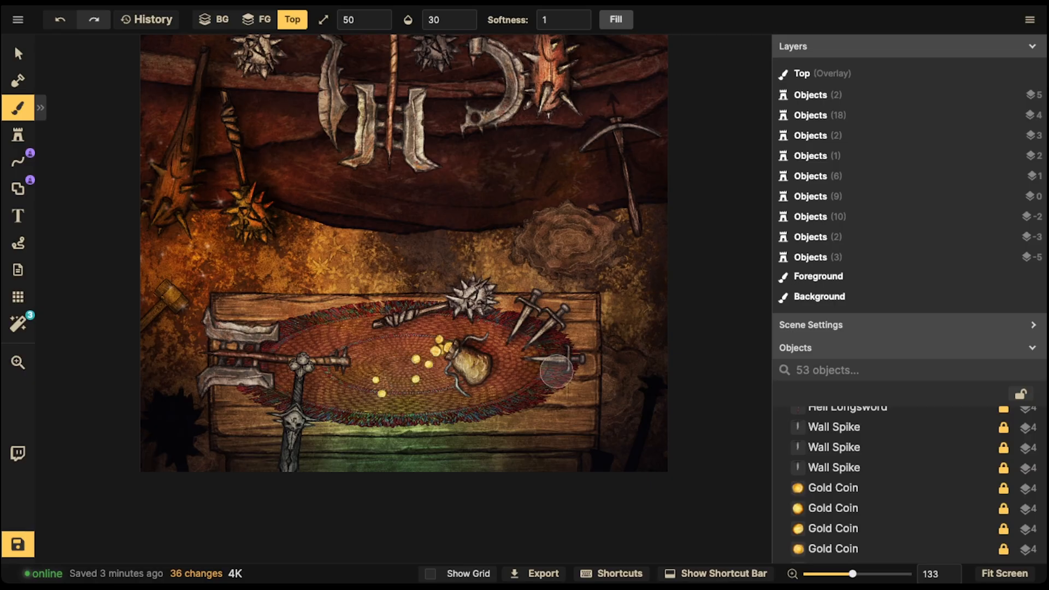
pyautogui.moveTo(478, 333)
pyautogui.mouseDown()
pyautogui.moveTo(489, 368)
pyautogui.moveTo(467, 349)
pyautogui.moveTo(480, 352)
pyautogui.mouseUp()
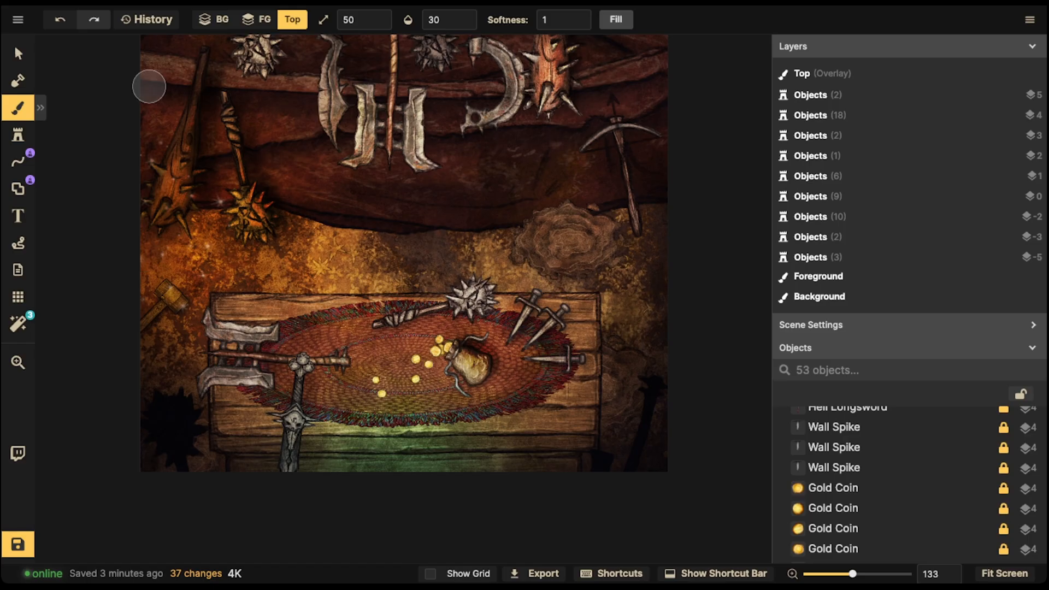
# Reduce the brush size to 30 and shade the counter's morningstar and the double axe's blades and handle.
pyautogui.scroll(-2, 336, 202)
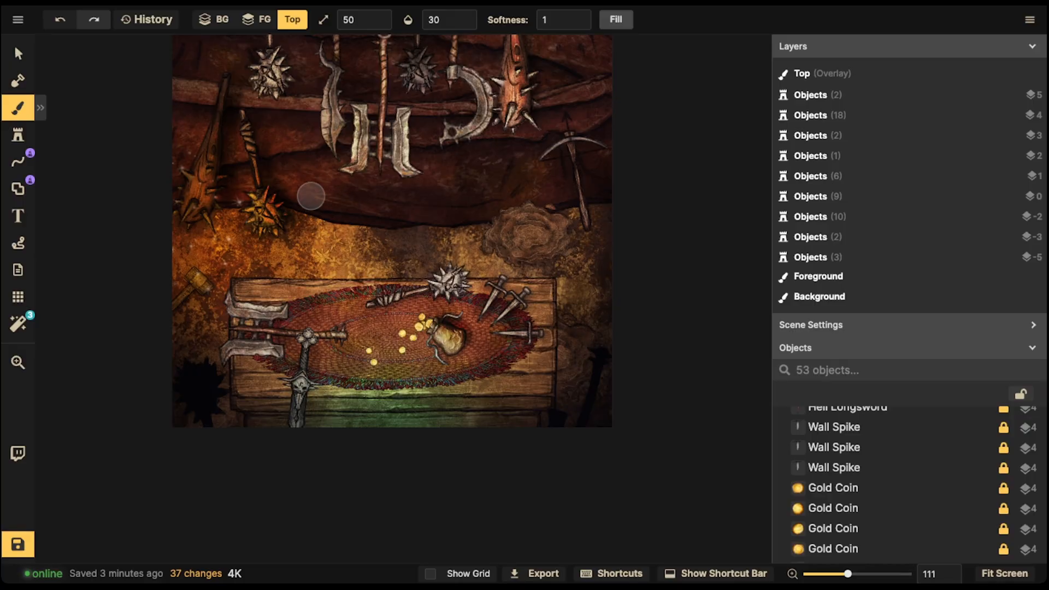
pyautogui.scroll(2, 434, 230)
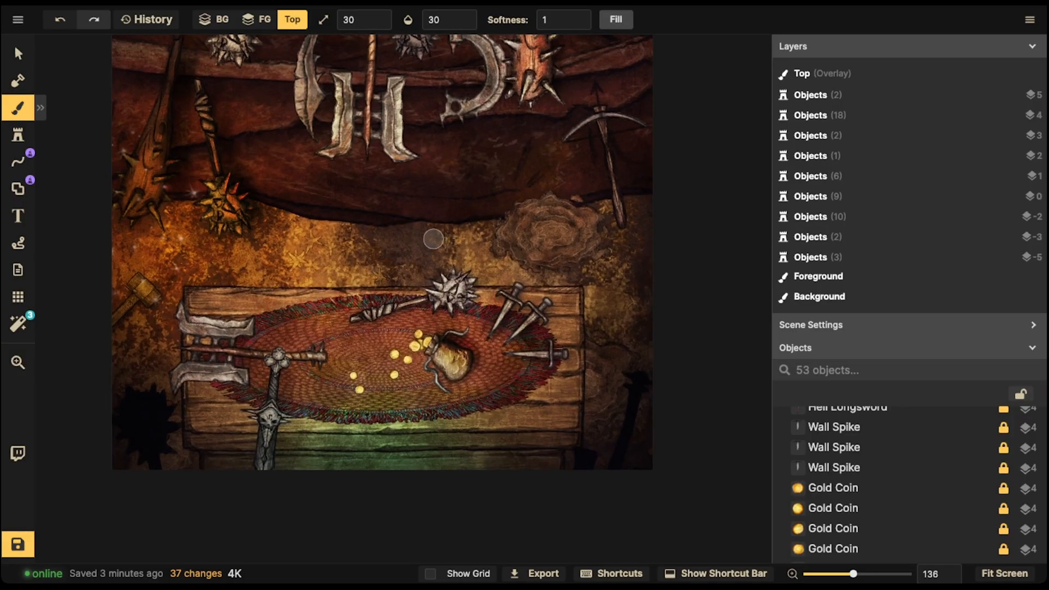
pyautogui.moveTo(409, 306)
pyautogui.mouseDown()
pyautogui.moveTo(377, 320)
pyautogui.moveTo(490, 285)
pyautogui.moveTo(474, 277)
pyautogui.mouseUp()
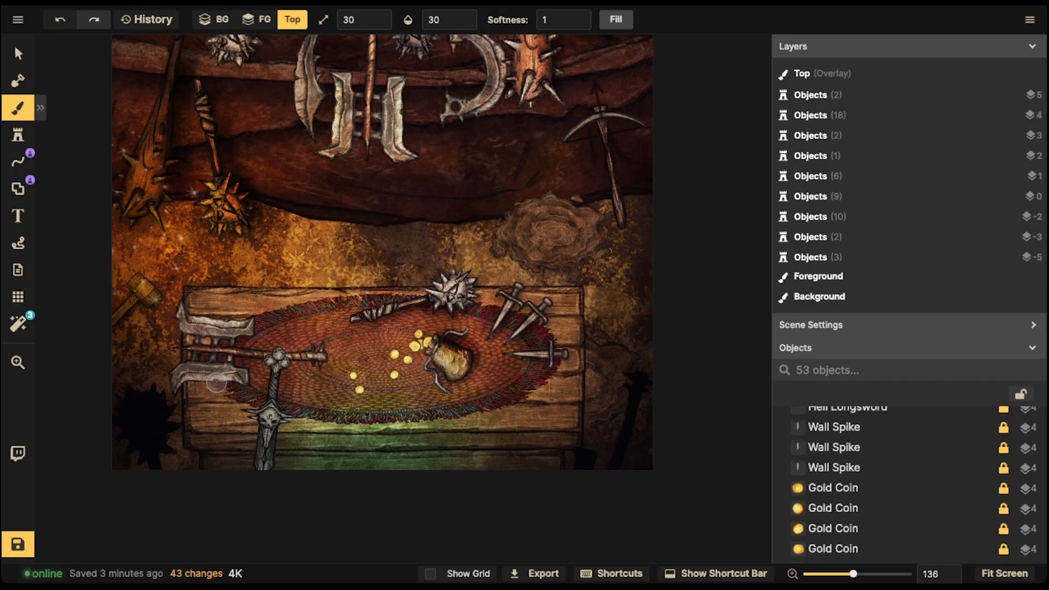
pyautogui.moveTo(217, 382)
pyautogui.mouseDown()
pyautogui.moveTo(175, 392)
pyautogui.moveTo(242, 386)
pyautogui.mouseUp()
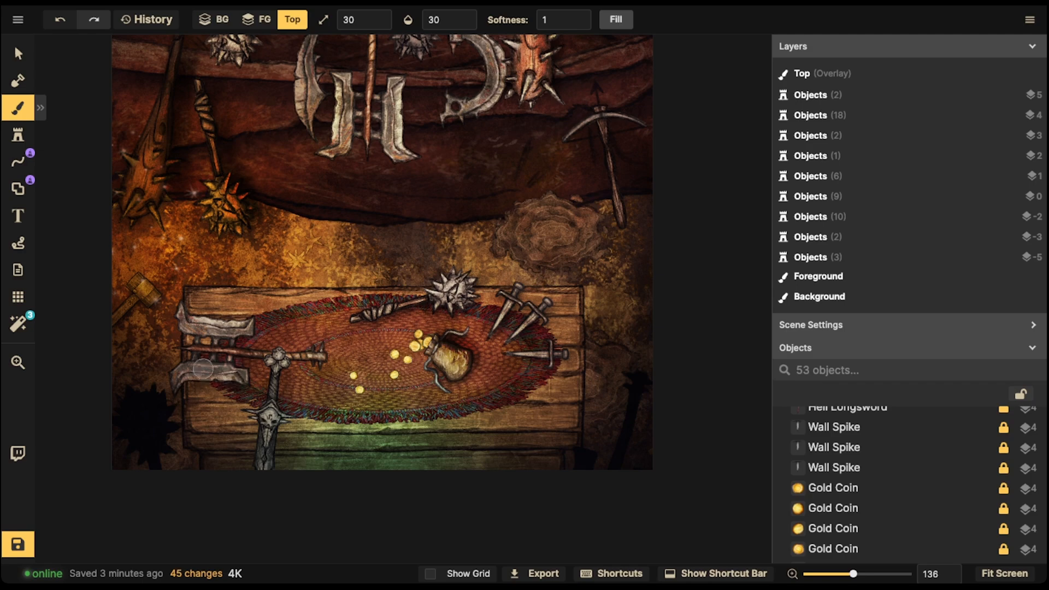
pyautogui.moveTo(205, 350)
pyautogui.mouseDown()
pyautogui.moveTo(213, 359)
pyautogui.moveTo(200, 356)
pyautogui.mouseUp()
pyautogui.moveTo(200, 356); pyautogui.dragTo(262, 360)
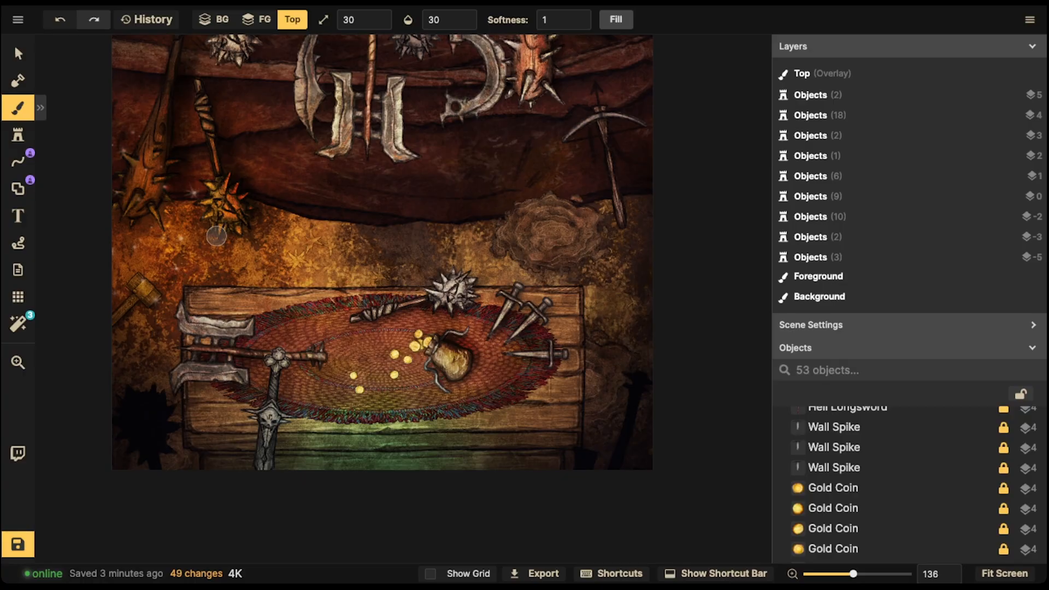
# Paint black shading around the leaning morningstar and spiked club and beside the lower end of the pickaxe's handle.
pyautogui.moveTo(209, 239)
pyautogui.mouseDown()
pyautogui.moveTo(159, 205)
pyautogui.moveTo(132, 230)
pyautogui.moveTo(156, 224)
pyautogui.mouseUp()
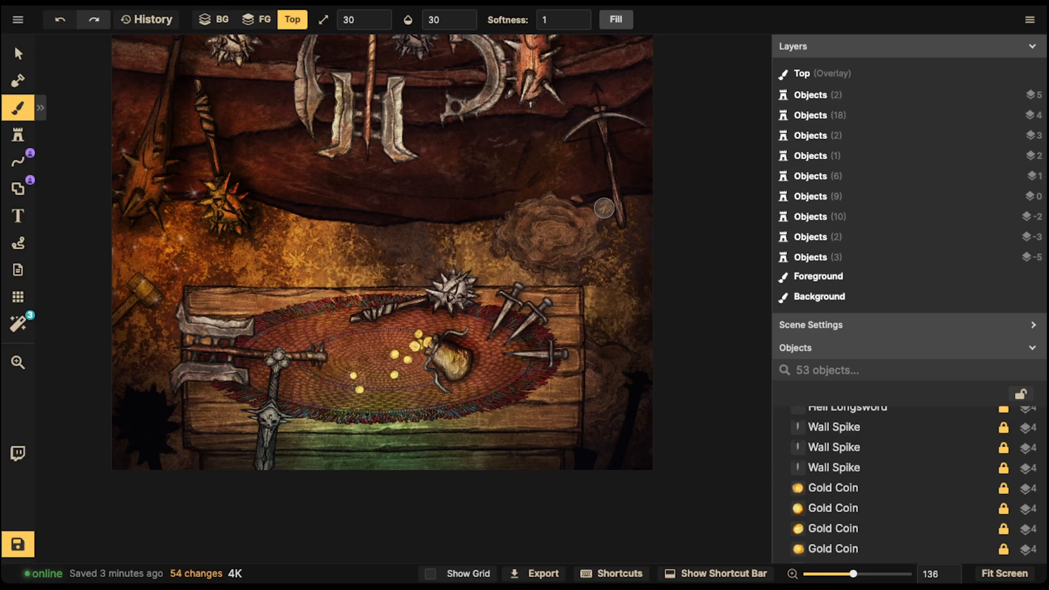
pyautogui.moveTo(606, 207); pyautogui.dragTo(576, 206)
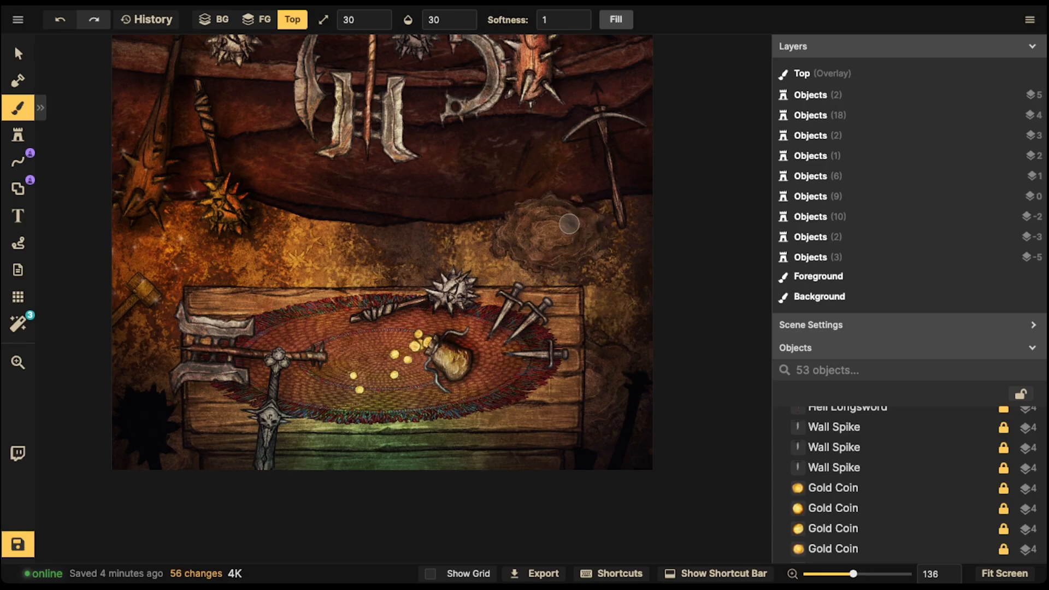
# Increase the brush size to 200 and darken the scene's upper area, side edges and lower right corner with black.
pyautogui.scroll(-6, 578, 214)
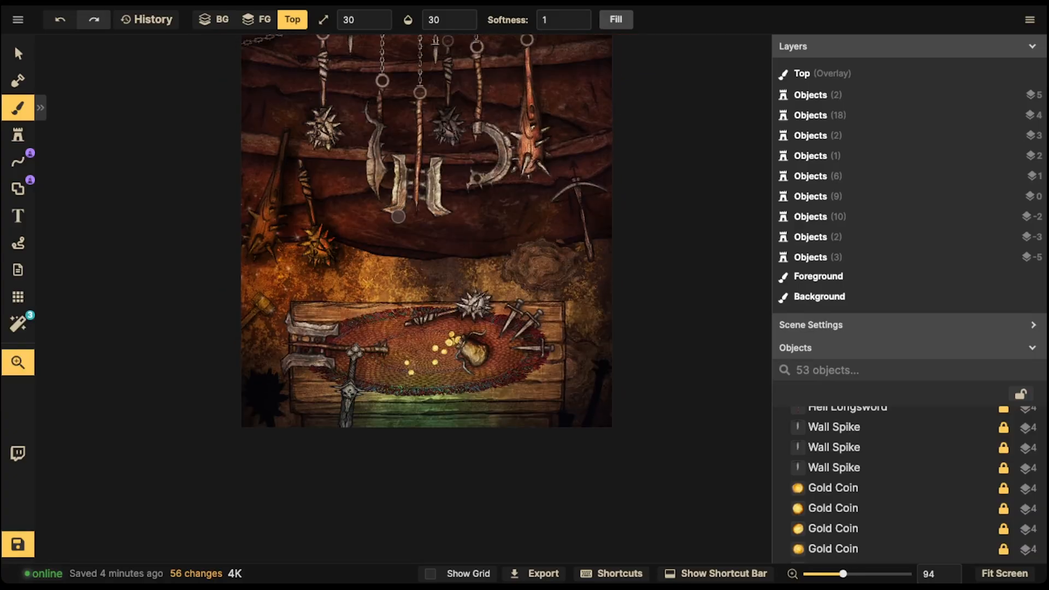
pyautogui.press(']')
pyautogui.press(']')
pyautogui.press(']')
pyautogui.press(']')
pyautogui.press(']')
pyautogui.press(']')
pyautogui.press(']')
pyautogui.press(']')
pyautogui.press(']')
pyautogui.press(']')
pyautogui.press(']')
pyautogui.press(']')
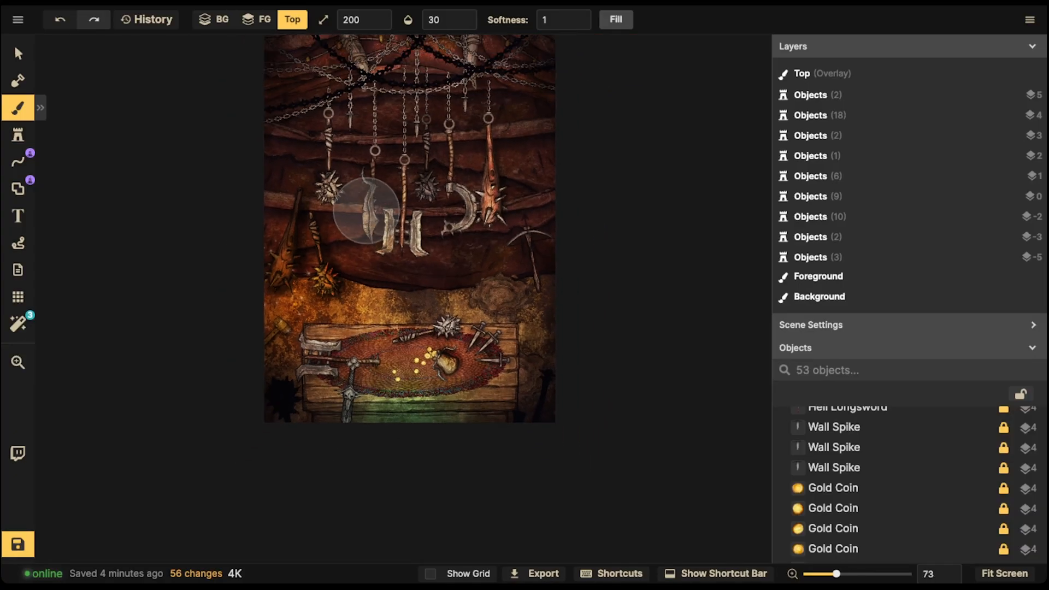
pyautogui.press('s')
pyautogui.moveTo(384, 149); pyautogui.dragTo(387, 223)
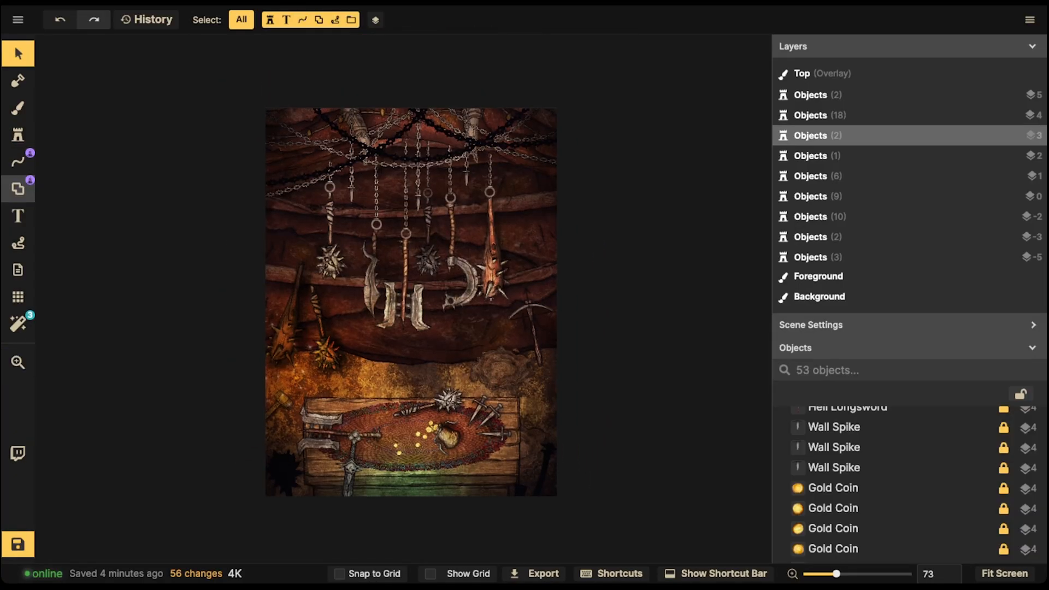
pyautogui.click(18, 189)
pyautogui.click(18, 107)
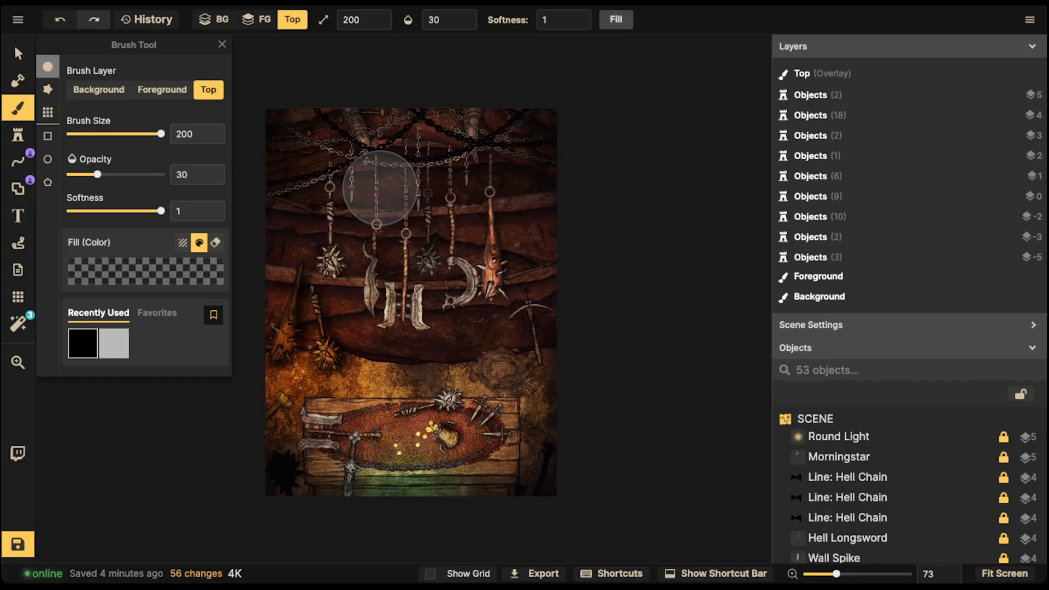
pyautogui.moveTo(265, 190)
pyautogui.mouseDown()
pyautogui.moveTo(620, 117)
pyautogui.moveTo(329, 99)
pyautogui.moveTo(251, 159)
pyautogui.moveTo(479, 143)
pyautogui.mouseUp()
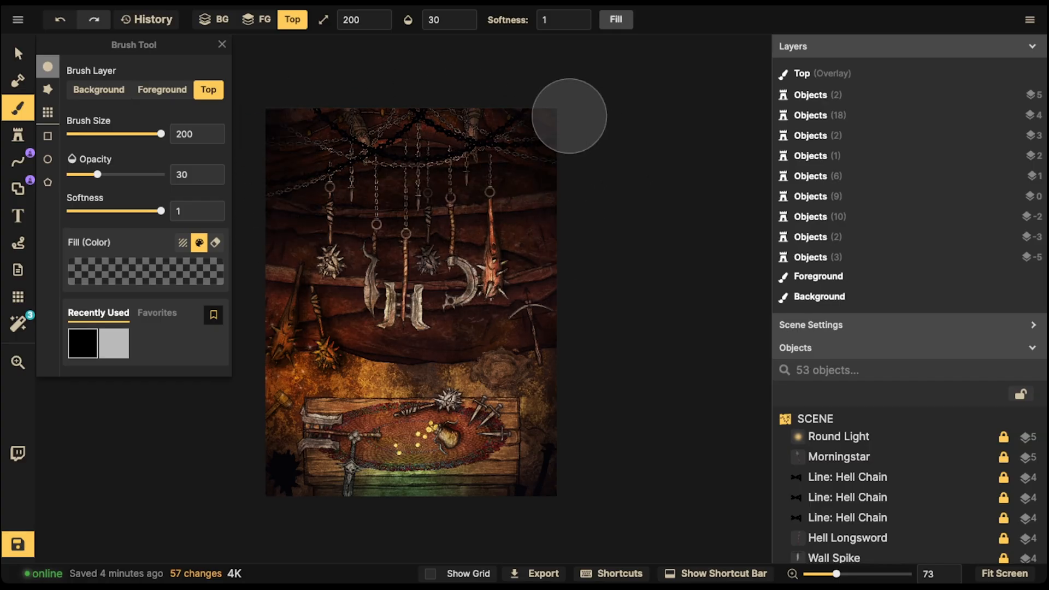
pyautogui.moveTo(510, 86); pyautogui.dragTo(263, 180)
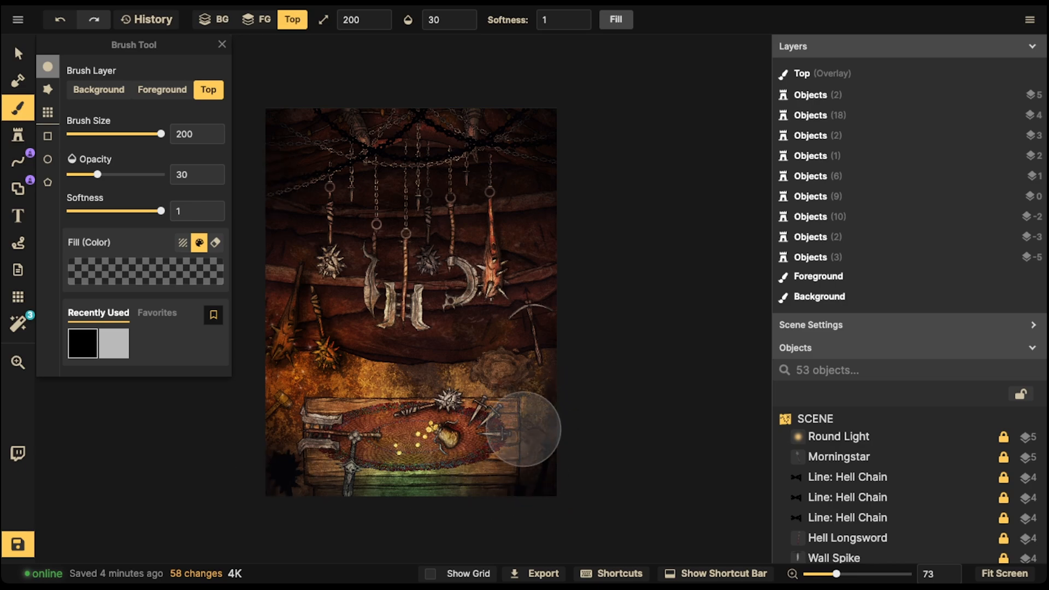
pyautogui.moveTo(532, 406); pyautogui.dragTo(521, 538)
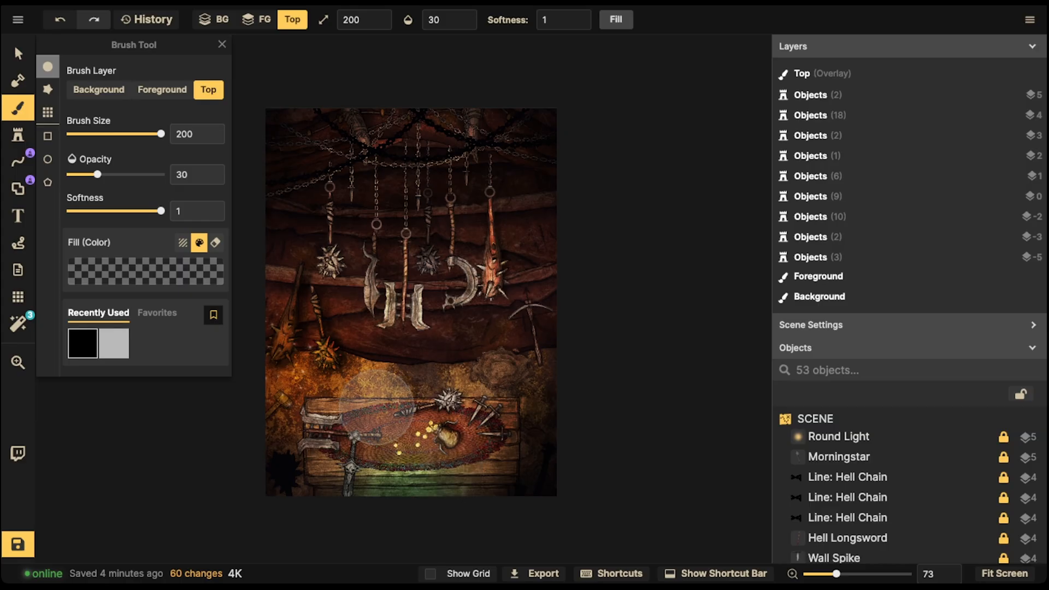
# Set the brush colour to yellow fbc31d and reduce the brush size to 30.
pyautogui.click(146, 272)
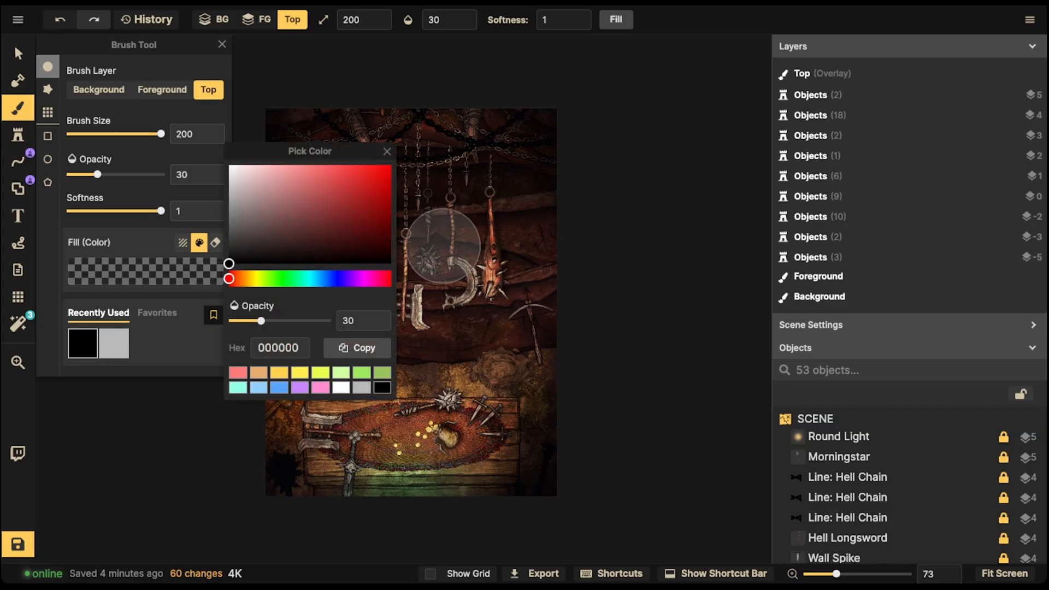
pyautogui.click(279, 372)
pyautogui.moveTo(342, 166); pyautogui.dragTo(372, 167)
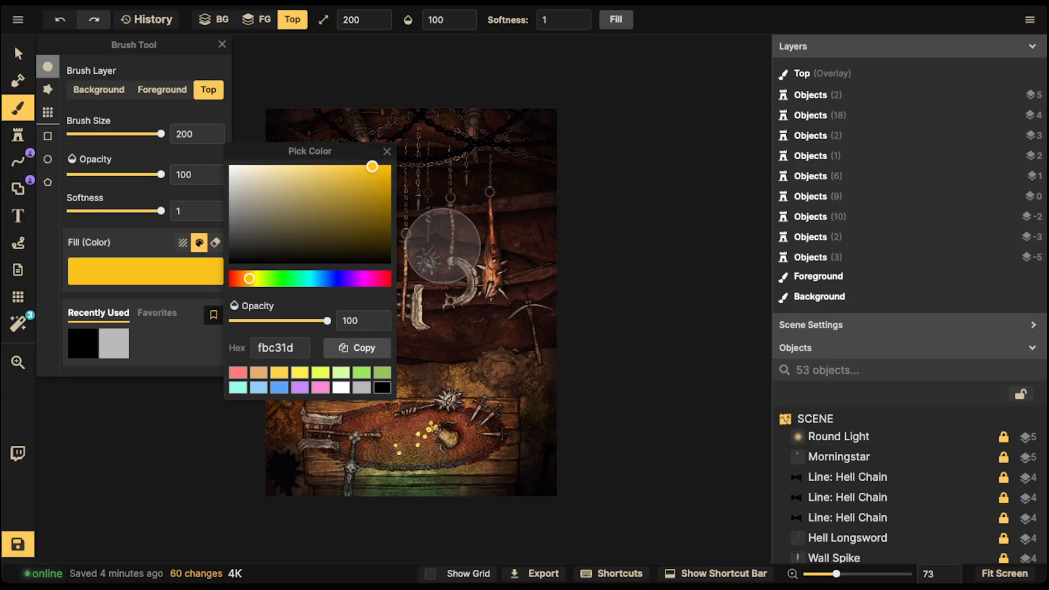
pyautogui.scroll(5, 281, 293)
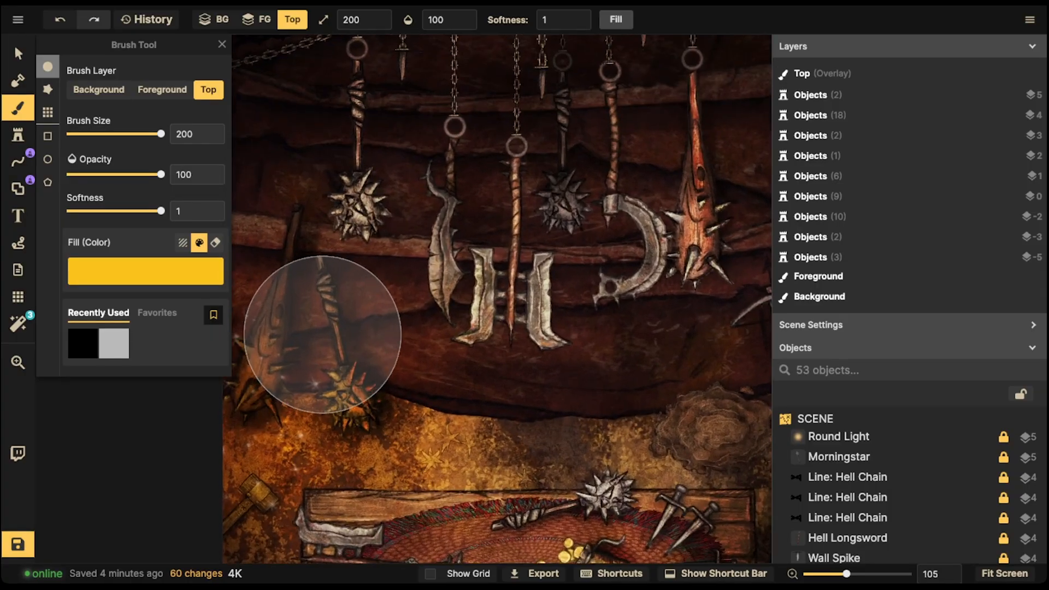
pyautogui.press('[')
pyautogui.press('[')
pyautogui.press('[')
pyautogui.press('[')
pyautogui.press('[')
pyautogui.press('[')
pyautogui.press('[')
pyautogui.press('[')
pyautogui.press('[')
pyautogui.press('[')
pyautogui.press('[')
pyautogui.press('[')
pyautogui.press('[')
pyautogui.press('[')
pyautogui.press('[')
pyautogui.press('[')
pyautogui.press('[')
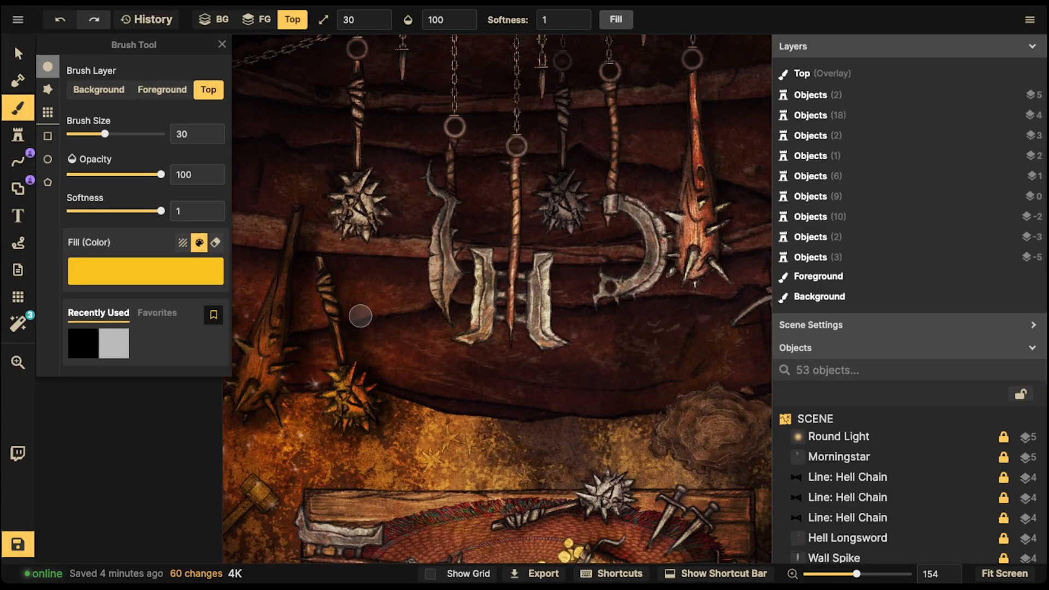
# Try yellow highlight strokes on the tent cloth at 25 opacity, and undo them.
pyautogui.scroll(3, 360, 315)
pyautogui.click(442, 20)
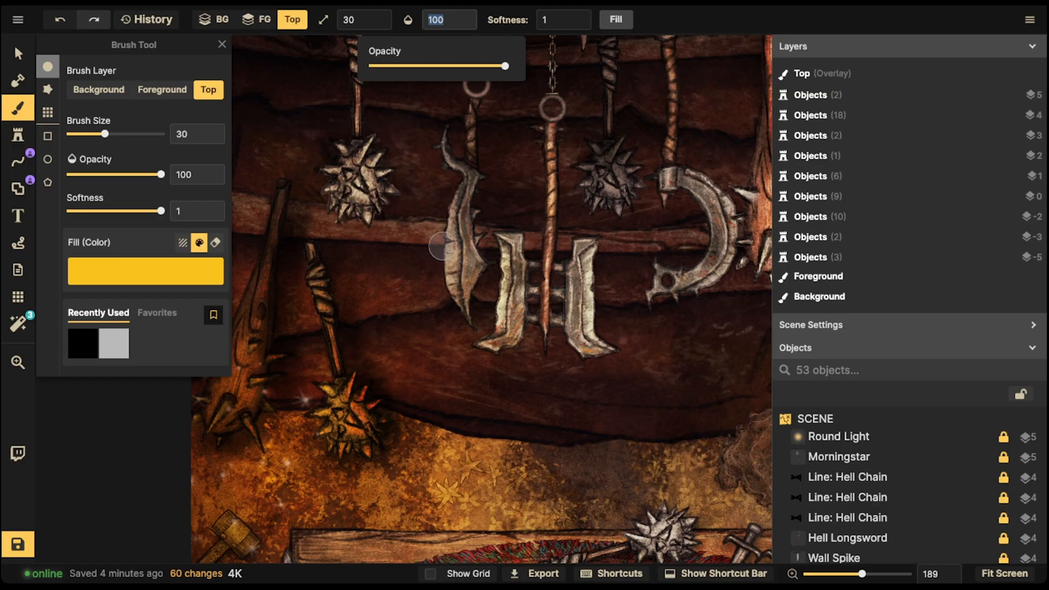
pyautogui.write('22')
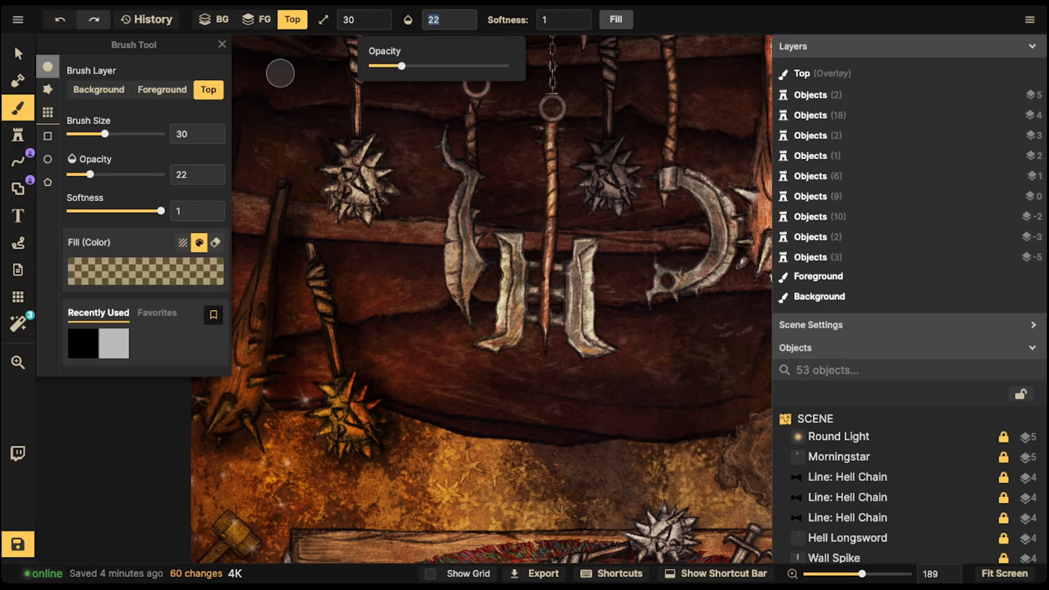
pyautogui.write('25')
pyautogui.press('Return')
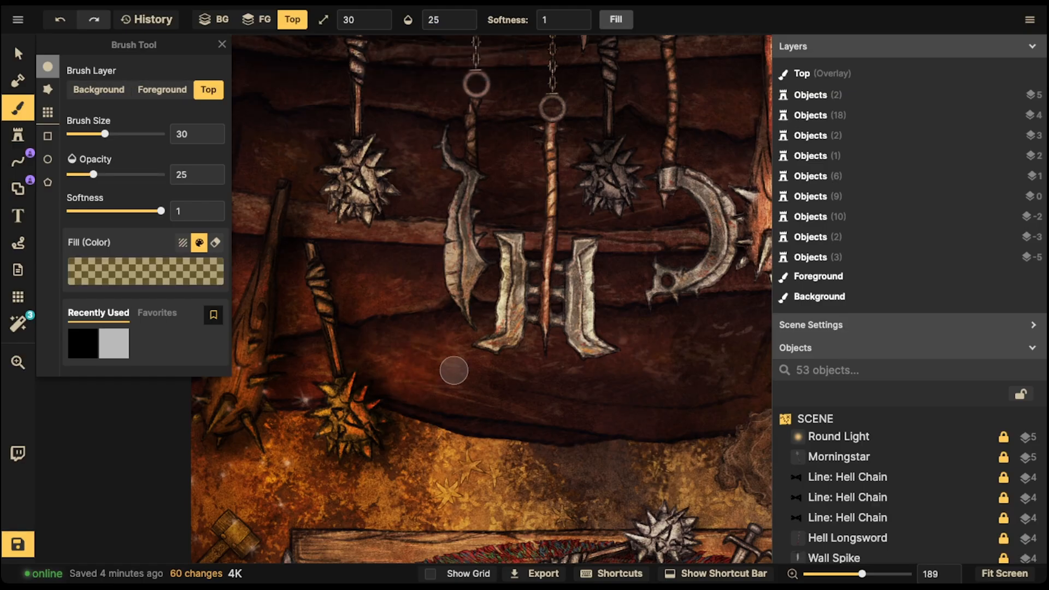
pyautogui.moveTo(454, 371); pyautogui.dragTo(423, 357)
pyautogui.moveTo(387, 392)
pyautogui.mouseDown()
pyautogui.moveTo(454, 395)
pyautogui.moveTo(477, 377)
pyautogui.mouseUp()
pyautogui.hotkey('ctrl', 'z')
pyautogui.hotkey('ctrl', 'z')
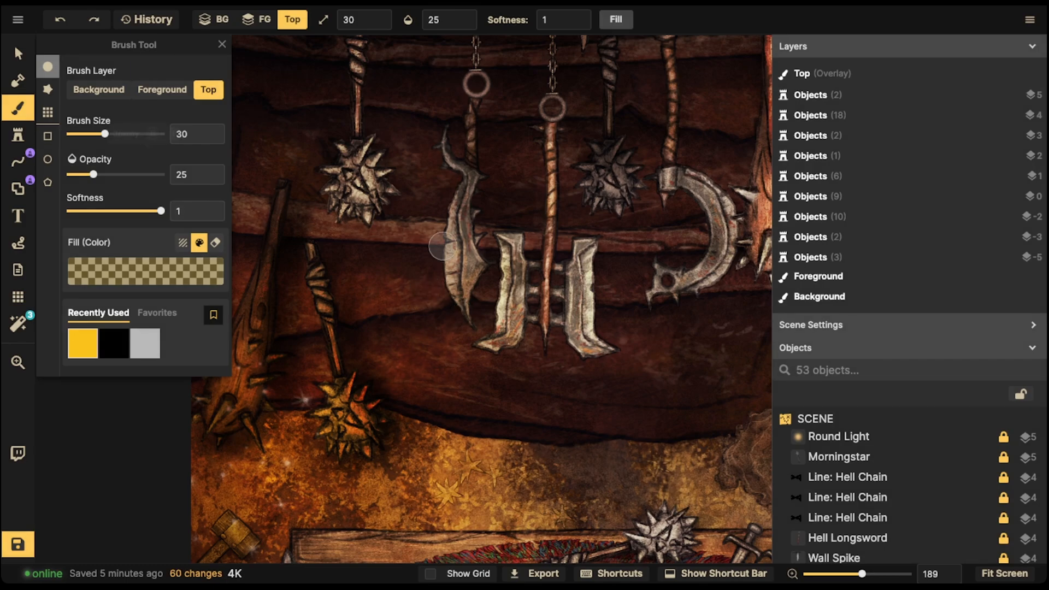
# Set the brush opacity to 44 and its size to 11, undoing the trial strokes on the tent cloth.
pyautogui.click(110, 174)
pyautogui.moveTo(412, 341); pyautogui.dragTo(386, 345)
pyautogui.moveTo(400, 305)
pyautogui.mouseDown()
pyautogui.moveTo(382, 302)
pyautogui.moveTo(394, 276)
pyautogui.moveTo(401, 342)
pyautogui.moveTo(379, 252)
pyautogui.mouseUp()
pyautogui.hotkey('ctrl', 'z')
pyautogui.hotkey('ctrl', 'z')
pyautogui.press('[')
pyautogui.press('[')
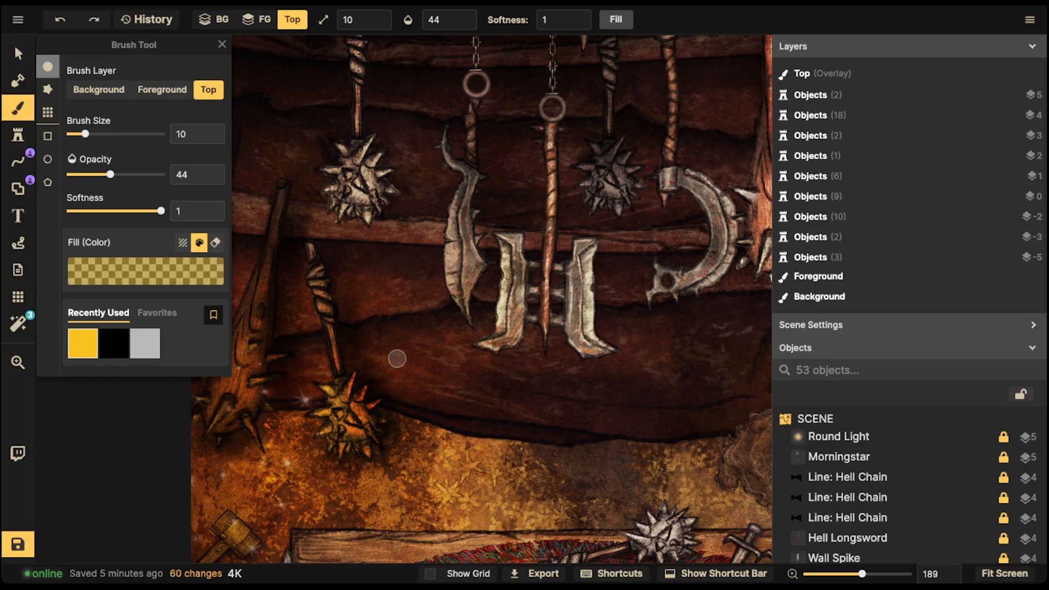
pyautogui.press(']')
# Paint yellow highlights on the leaning spiked club, the morningstar, the hammer and the counter's upper left corner.
pyautogui.press('space')
pyautogui.moveTo(410, 321); pyautogui.dragTo(575, 217)
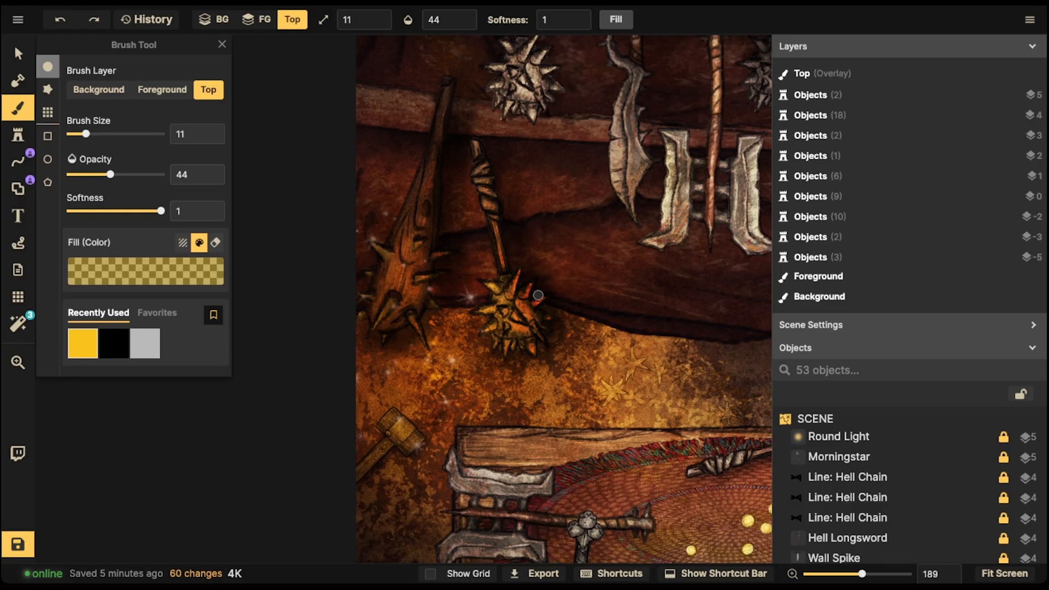
pyautogui.moveTo(379, 287)
pyautogui.mouseDown()
pyautogui.moveTo(385, 269)
pyautogui.moveTo(372, 315)
pyautogui.moveTo(386, 281)
pyautogui.moveTo(405, 277)
pyautogui.moveTo(377, 323)
pyautogui.moveTo(381, 287)
pyautogui.moveTo(420, 330)
pyautogui.mouseUp()
pyautogui.moveTo(389, 308)
pyautogui.mouseDown()
pyautogui.moveTo(399, 319)
pyautogui.moveTo(406, 282)
pyautogui.mouseUp()
pyautogui.moveTo(400, 230); pyautogui.dragTo(412, 196)
pyautogui.moveTo(398, 421)
pyautogui.mouseDown()
pyautogui.moveTo(383, 421)
pyautogui.moveTo(401, 416)
pyautogui.moveTo(383, 434)
pyautogui.mouseUp()
pyautogui.moveTo(469, 430)
pyautogui.mouseDown()
pyautogui.moveTo(459, 449)
pyautogui.moveTo(460, 432)
pyautogui.moveTo(497, 432)
pyautogui.moveTo(479, 435)
pyautogui.mouseUp()
# Paint yellow highlights along the blades of the counter's double axe and on the longsword's pommel.
pyautogui.press('space')
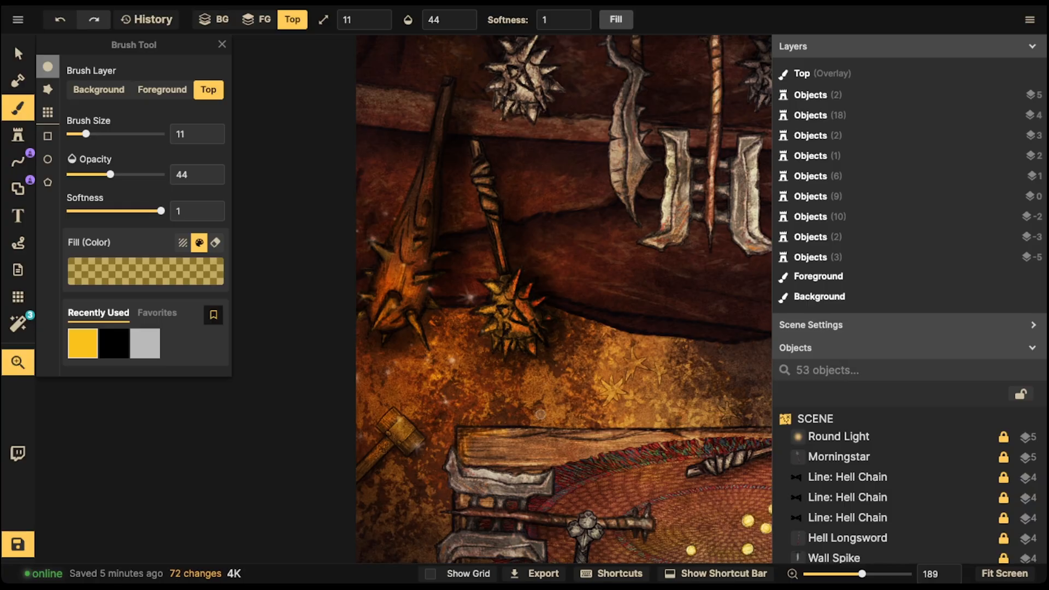
pyautogui.moveTo(566, 369); pyautogui.dragTo(587, 248)
pyautogui.moveTo(474, 333); pyautogui.dragTo(476, 361)
pyautogui.moveTo(476, 423); pyautogui.dragTo(463, 429)
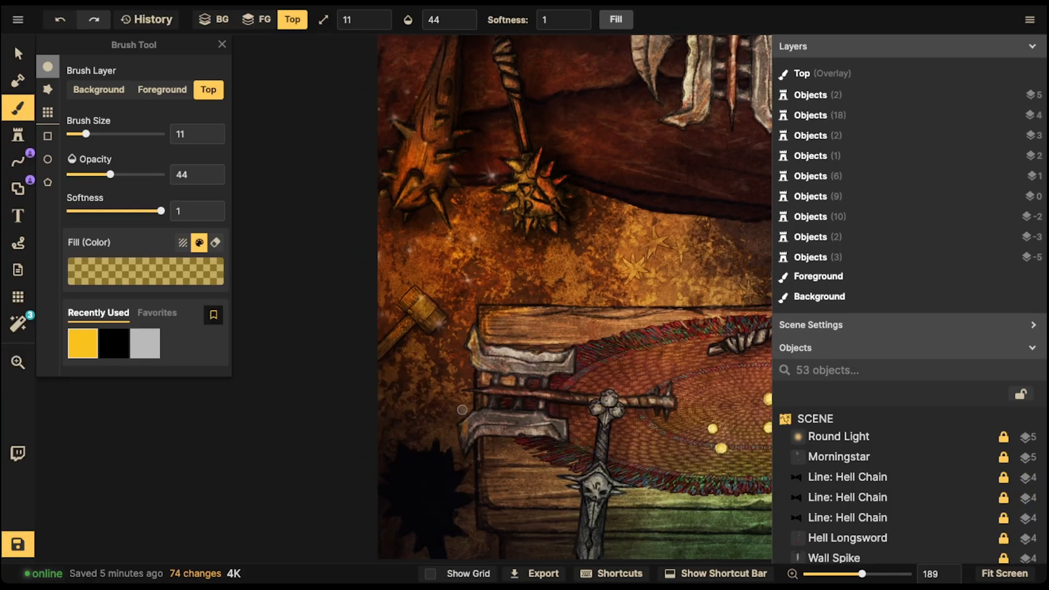
pyautogui.press('space')
pyautogui.moveTo(679, 303)
pyautogui.mouseDown()
pyautogui.moveTo(569, 311)
pyautogui.moveTo(563, 302)
pyautogui.mouseUp()
pyautogui.moveTo(486, 409); pyautogui.dragTo(497, 386)
# Paint yellow highlights along the left edge of the hanging curved blade and on the hanging morningstar beside it.
pyautogui.press('space')
pyautogui.moveTo(586, 157); pyautogui.dragTo(548, 331)
pyautogui.moveTo(487, 152); pyautogui.dragTo(491, 255)
pyautogui.moveTo(490, 116); pyautogui.dragTo(485, 97)
pyautogui.moveTo(384, 155); pyautogui.dragTo(374, 167)
pyautogui.moveTo(374, 145)
pyautogui.mouseDown()
pyautogui.moveTo(366, 149)
pyautogui.moveTo(365, 122)
pyautogui.moveTo(387, 162)
pyautogui.mouseUp()
pyautogui.moveTo(395, 153); pyautogui.dragTo(397, 161)
pyautogui.moveTo(399, 158)
pyautogui.mouseDown()
pyautogui.moveTo(402, 167)
pyautogui.moveTo(405, 147)
pyautogui.mouseUp()
# Paint yellow highlights along the left blade and the shaft of the hanging double axe.
pyautogui.press('space')
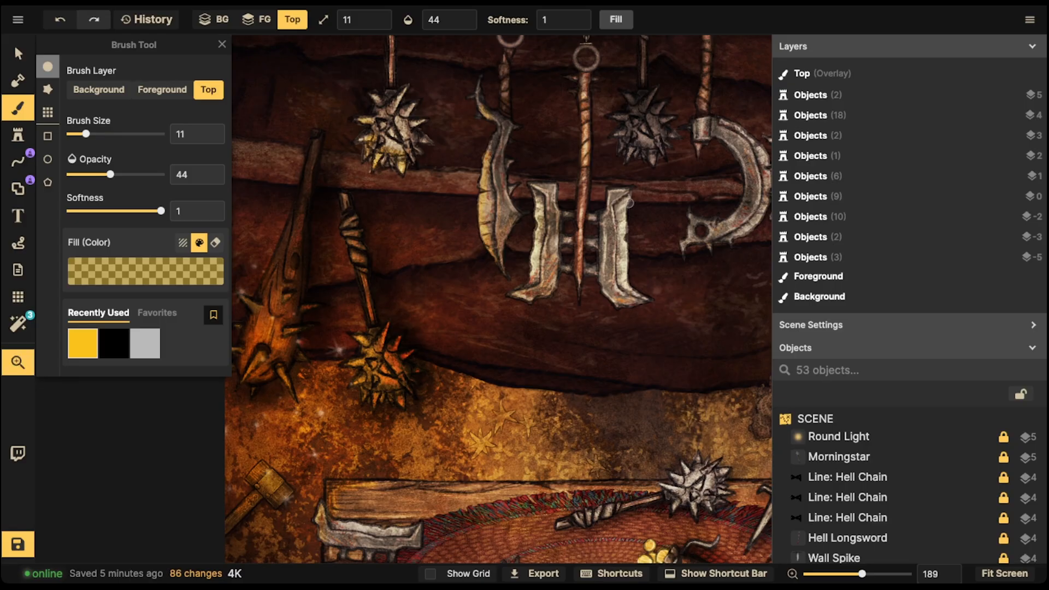
pyautogui.moveTo(590, 194); pyautogui.dragTo(490, 171)
pyautogui.moveTo(435, 236); pyautogui.dragTo(424, 270)
pyautogui.moveTo(423, 270); pyautogui.dragTo(427, 262)
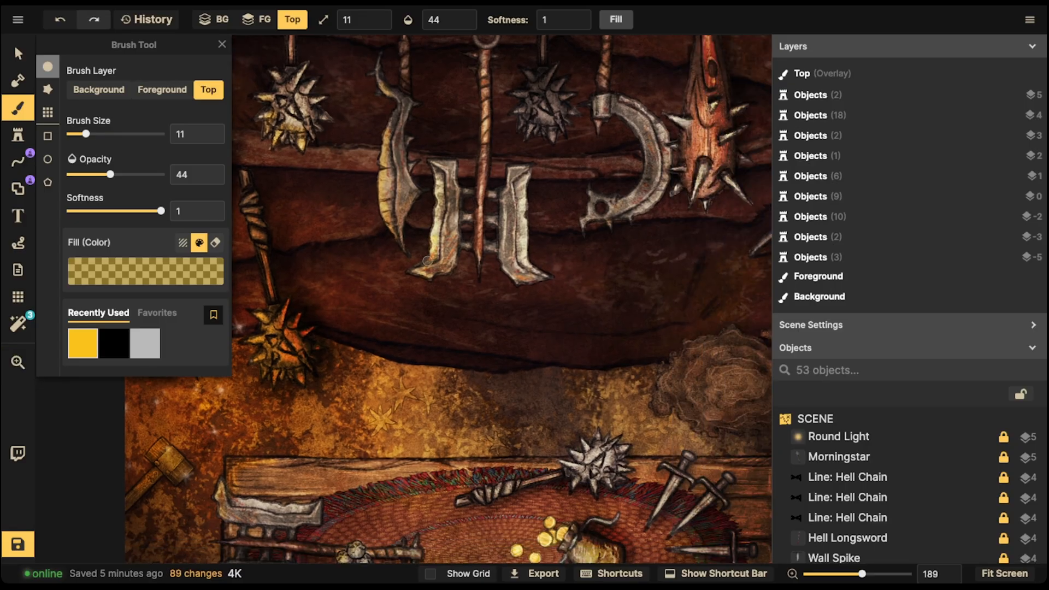
pyautogui.moveTo(433, 171); pyautogui.dragTo(432, 162)
pyautogui.press('space')
pyautogui.moveTo(638, 181); pyautogui.dragTo(555, 192)
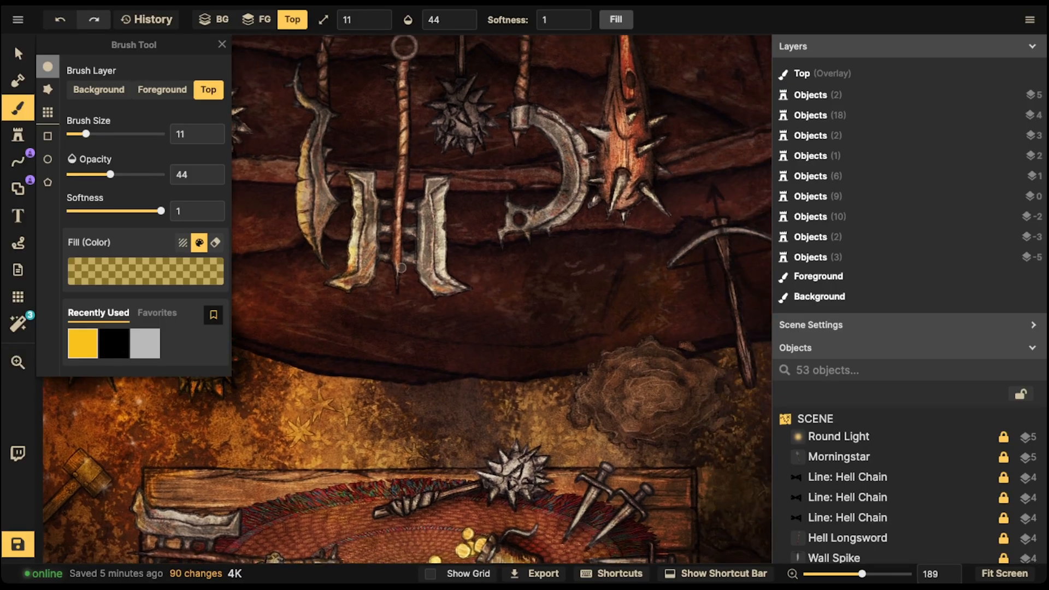
pyautogui.moveTo(401, 268); pyautogui.dragTo(396, 270)
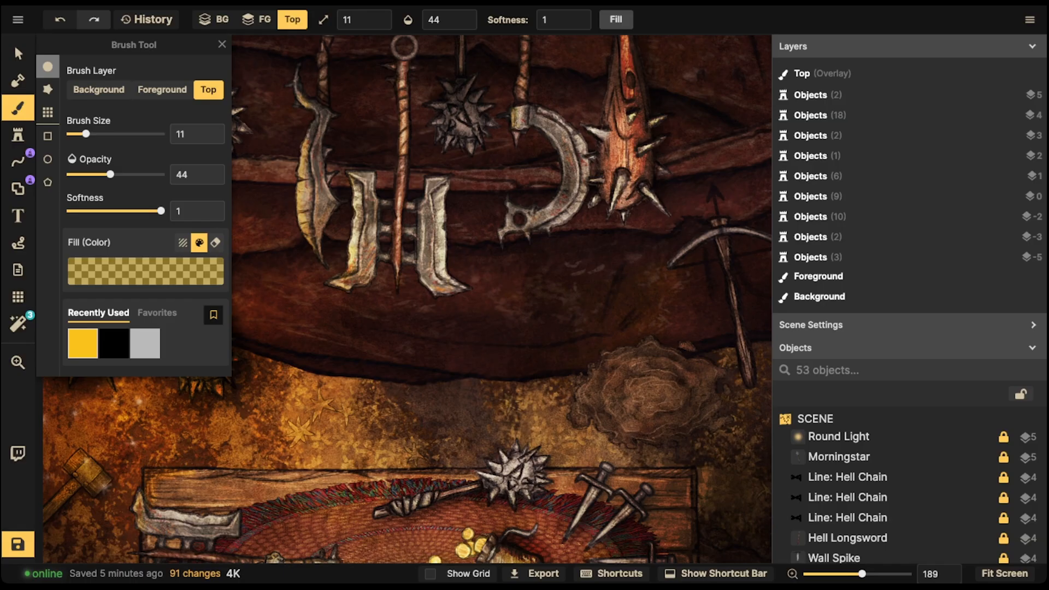
# Paint yellow highlights on the hanging sickle and the second hanging morningstar.
pyautogui.moveTo(530, 126); pyautogui.dragTo(518, 125)
pyautogui.moveTo(508, 208)
pyautogui.mouseDown()
pyautogui.moveTo(500, 234)
pyautogui.moveTo(511, 208)
pyautogui.mouseUp()
pyautogui.moveTo(440, 122)
pyautogui.mouseDown()
pyautogui.moveTo(460, 142)
pyautogui.moveTo(471, 136)
pyautogui.mouseUp()
# Paint yellow highlights along the left side and spikes of the hanging spiked club.
pyautogui.press('space')
pyautogui.moveTo(608, 163)
pyautogui.mouseDown()
pyautogui.moveTo(516, 142)
pyautogui.moveTo(515, 121)
pyautogui.mouseUp()
pyautogui.moveTo(514, 127); pyautogui.dragTo(522, 184)
pyautogui.moveTo(532, 183)
pyautogui.mouseDown()
pyautogui.moveTo(547, 174)
pyautogui.moveTo(499, 165)
pyautogui.mouseUp()
pyautogui.moveTo(500, 183)
pyautogui.mouseDown()
pyautogui.moveTo(509, 176)
pyautogui.moveTo(503, 184)
pyautogui.mouseUp()
pyautogui.press('space')
pyautogui.moveTo(514, 348); pyautogui.dragTo(546, 283)
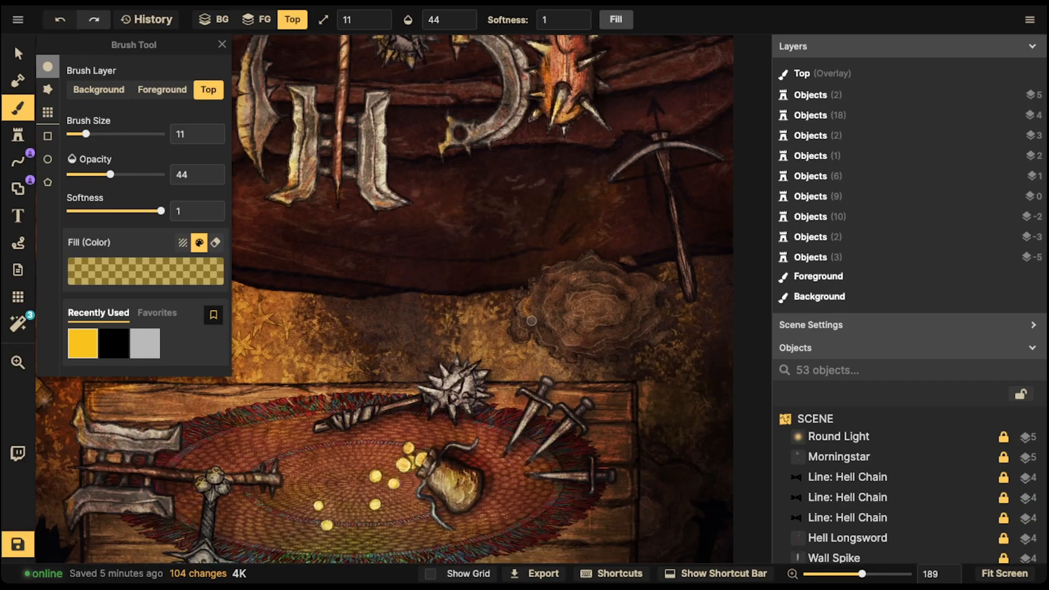
pyautogui.press('space')
pyautogui.moveTo(354, 300); pyautogui.dragTo(657, 212)
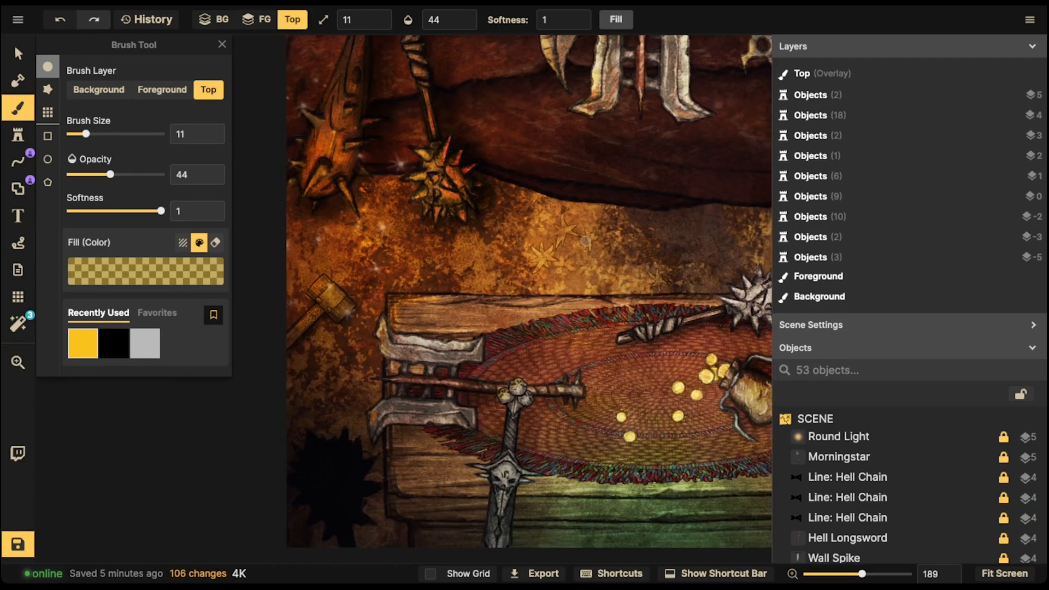
pyautogui.scroll(-5, 585, 241)
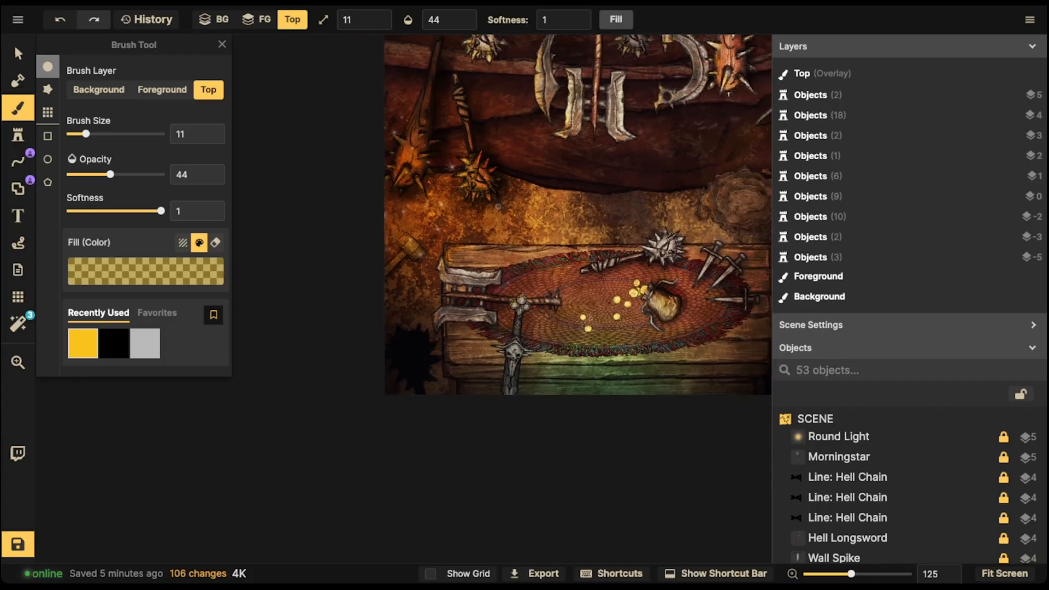
pyautogui.scroll(-3, 552, 218)
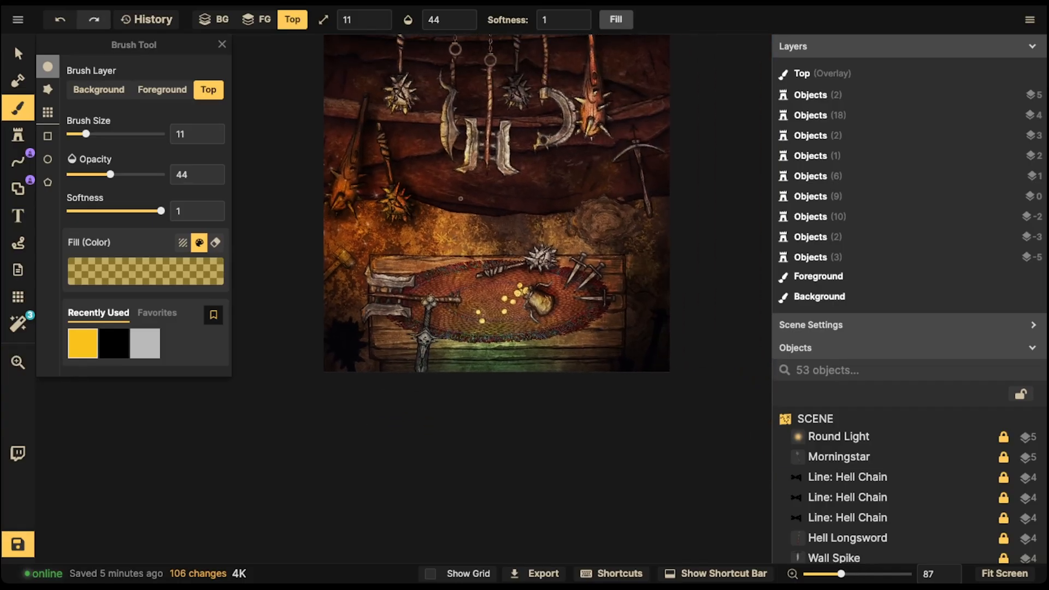
# Change the brush colour to a fully saturated bright green at 100 opacity.
pyautogui.scroll(3, 463, 210)
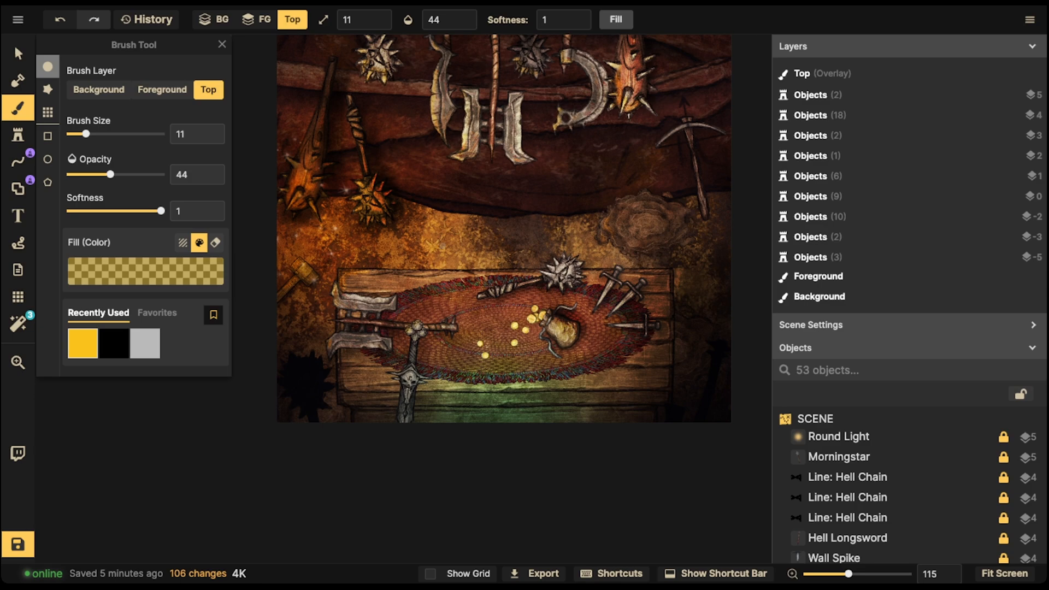
pyautogui.click(145, 272)
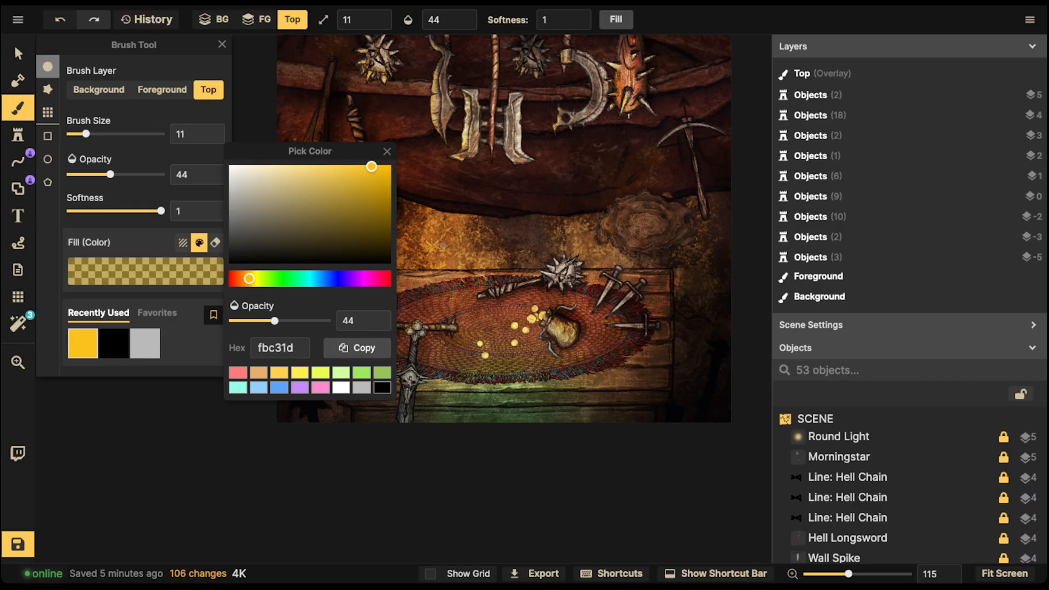
pyautogui.click(362, 372)
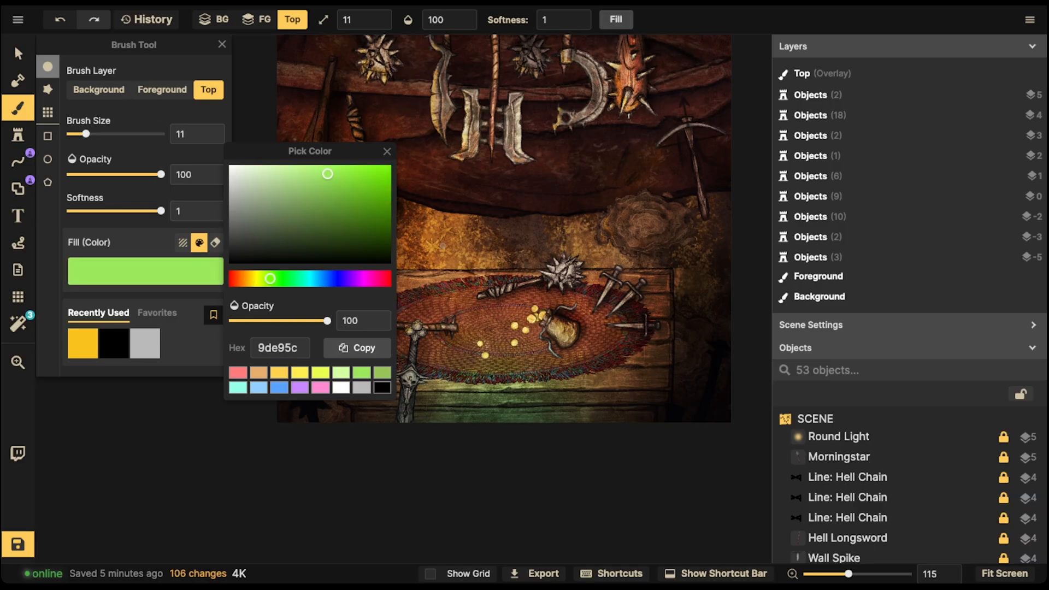
pyautogui.moveTo(327, 174); pyautogui.dragTo(409, 169)
# Try a bright green highlight along the blade of the longsword on the counter, and undo it.
pyautogui.scroll(5, 527, 338)
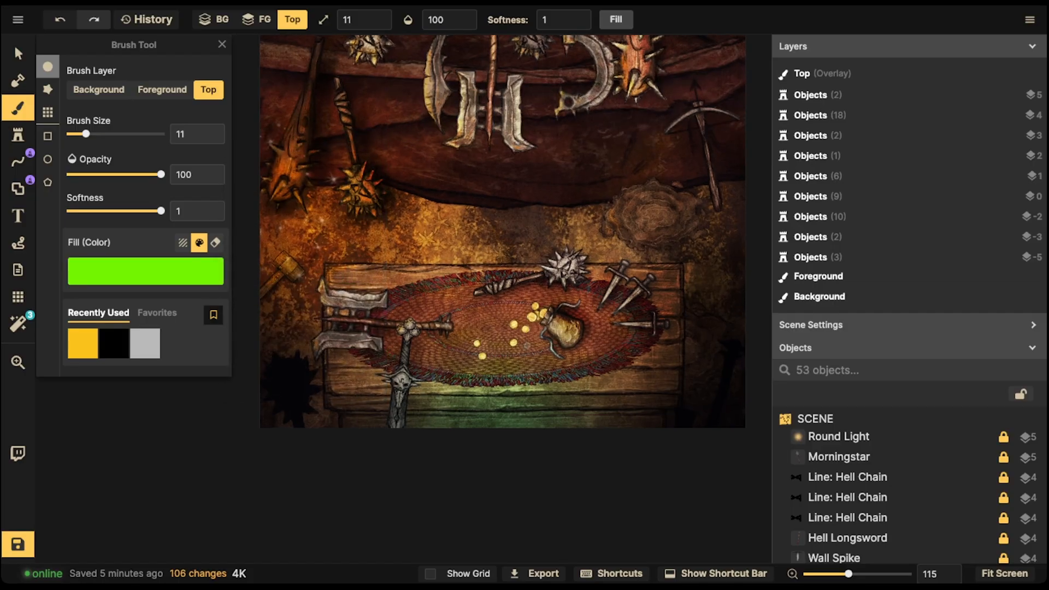
pyautogui.moveTo(526, 343); pyautogui.dragTo(529, 271, button='middle')
pyautogui.moveTo(372, 334); pyautogui.dragTo(368, 361)
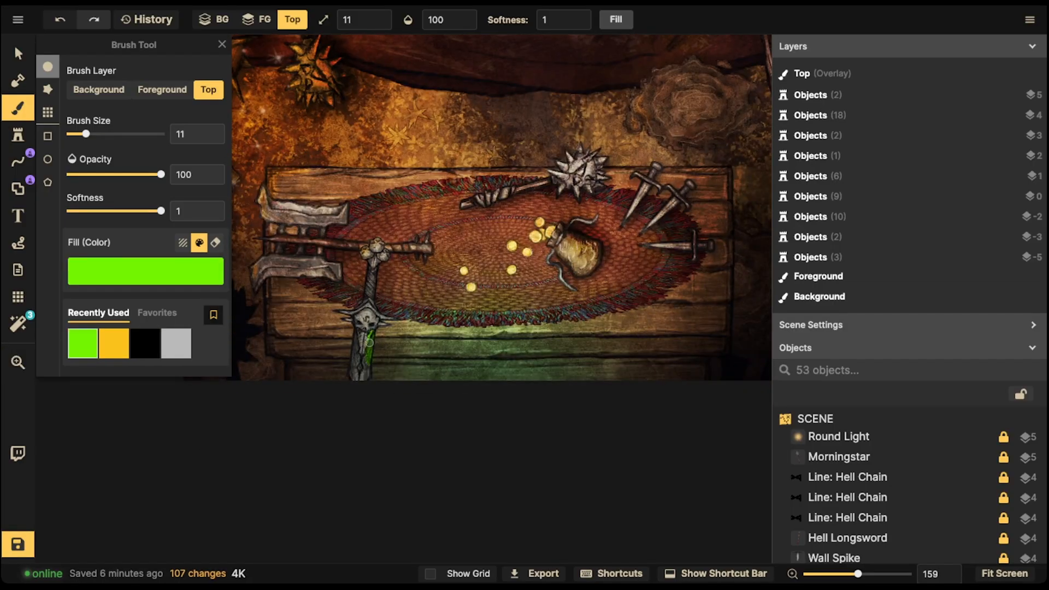
pyautogui.hotkey('ctrl', 'z')
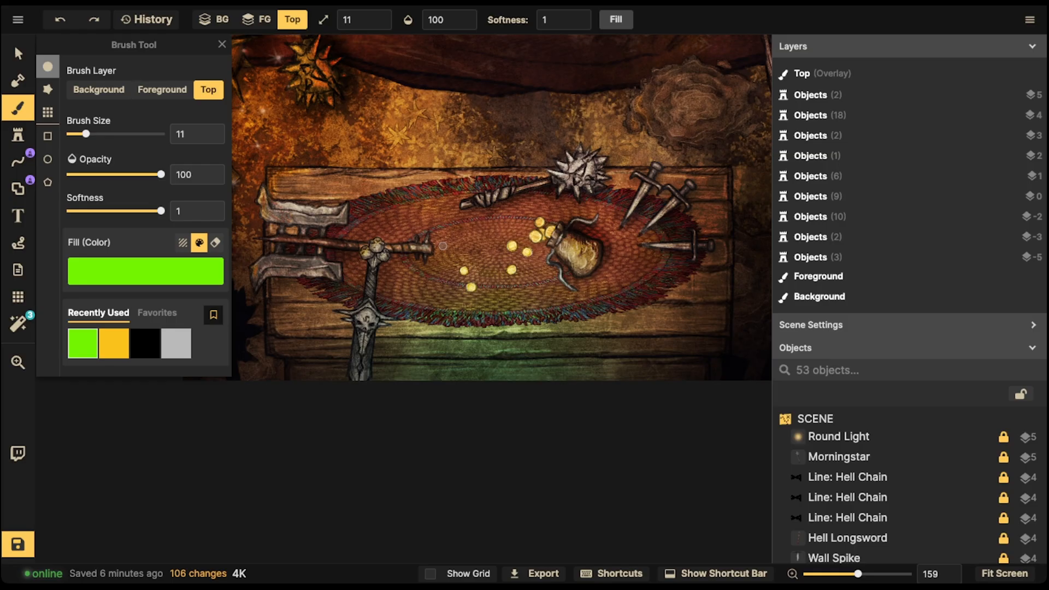
# Try a green highlight at 39 opacity on the longsword lying on the counter, and undo it.
pyautogui.click(447, 19)
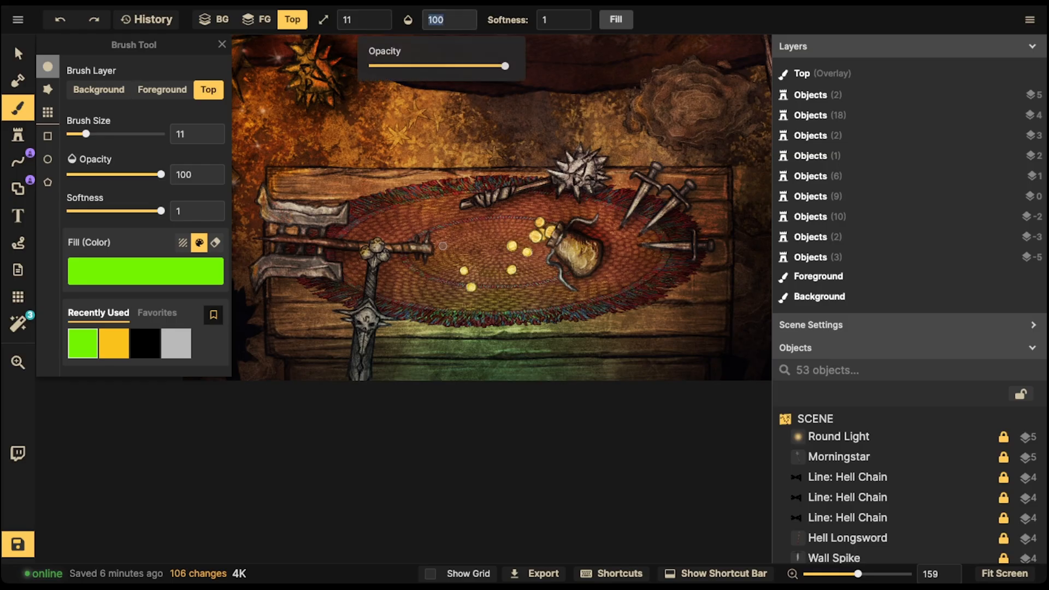
pyautogui.click(422, 66)
pyautogui.moveTo(422, 66); pyautogui.dragTo(423, 66)
pyautogui.moveTo(371, 340)
pyautogui.mouseDown()
pyautogui.moveTo(368, 376)
pyautogui.moveTo(372, 310)
pyautogui.mouseUp()
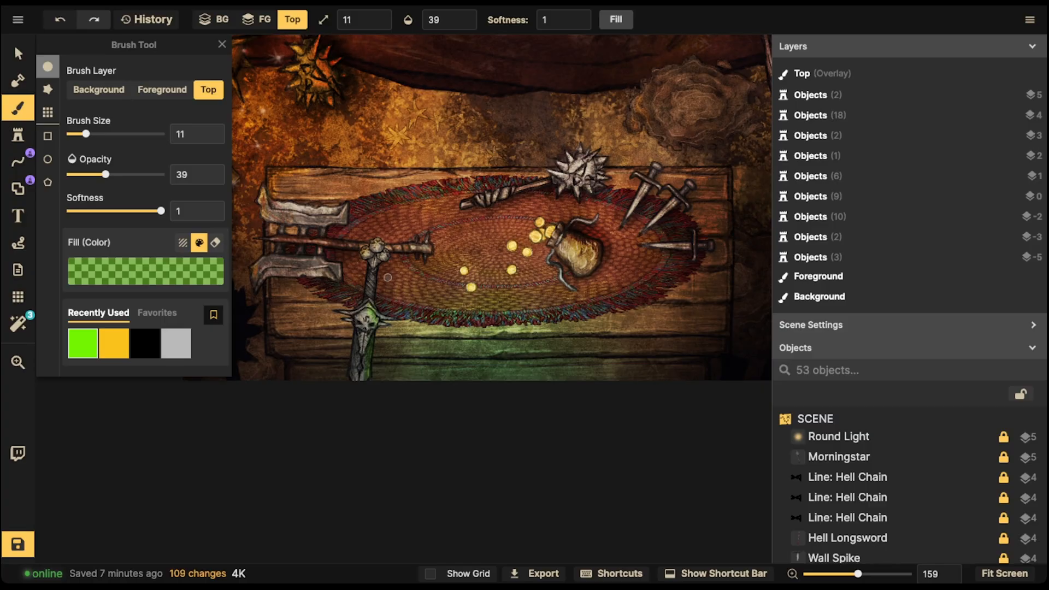
pyautogui.hotkey('ctrl', 'z')
pyautogui.hotkey('ctrl', 'z')
# Lower the brush opacity to 25 and paint green highlights along the counter longsword's blade and crossguard.
pyautogui.click(465, 24)
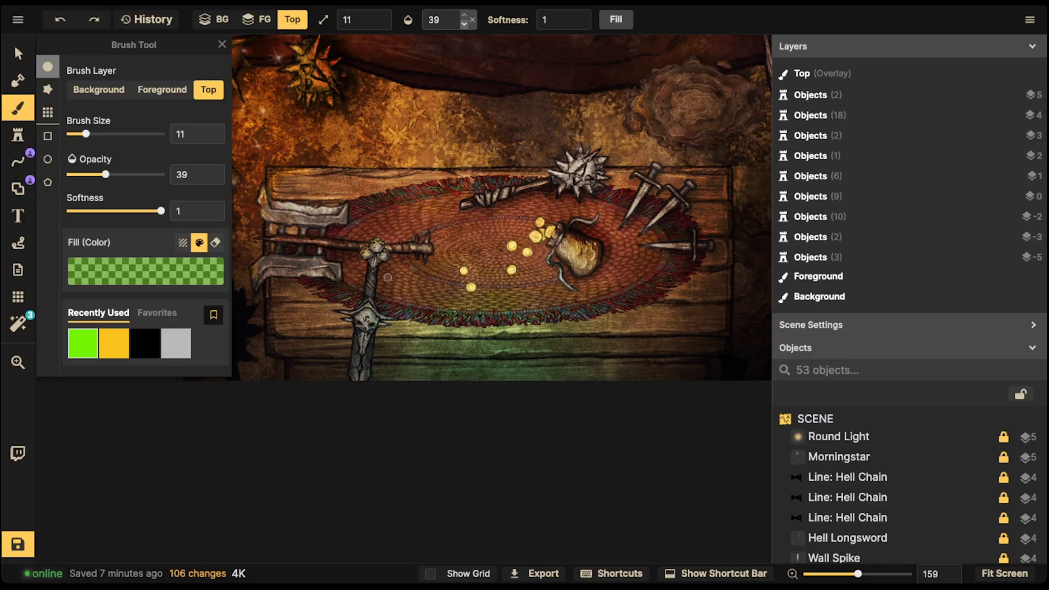
pyautogui.click(464, 24)
pyautogui.click(464, 24)
pyautogui.click(465, 24)
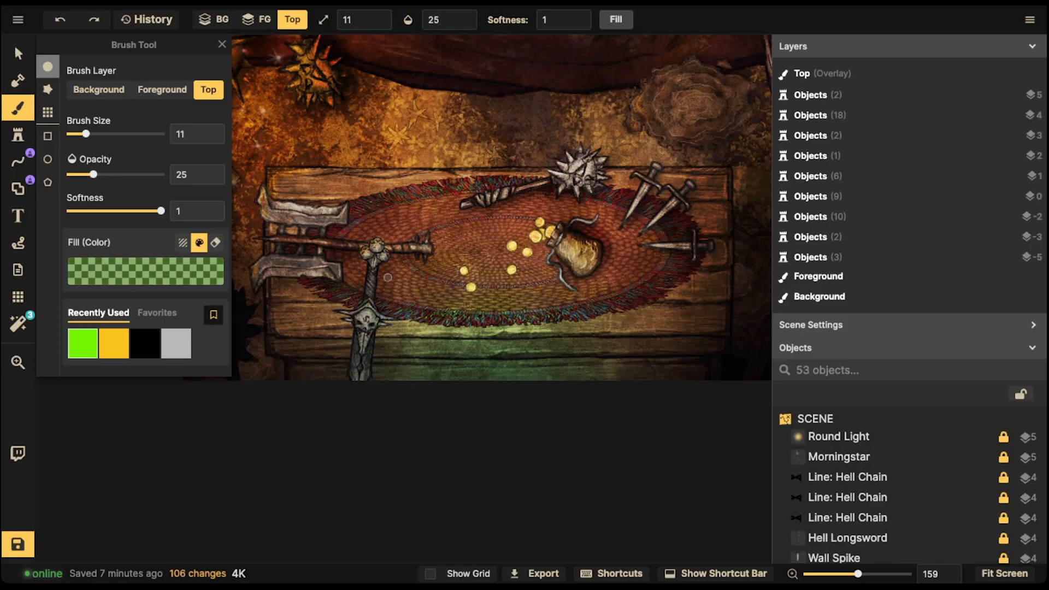
pyautogui.moveTo(371, 336); pyautogui.dragTo(366, 376)
pyautogui.click(377, 315)
pyautogui.click(377, 317)
pyautogui.click(379, 318)
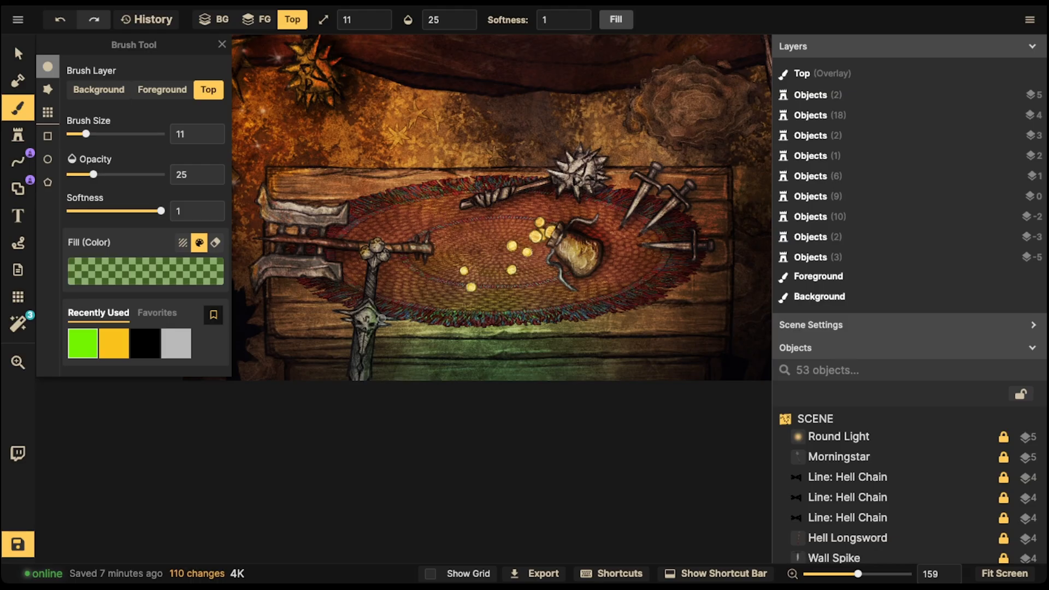
pyautogui.click(382, 318)
pyautogui.click(386, 318)
# Paint faint green highlights on the lower side of the money pouch and on the scattered gold coins.
pyautogui.click(585, 273)
pyautogui.moveTo(578, 270); pyautogui.dragTo(574, 258)
pyautogui.click(581, 231)
pyautogui.click(528, 254)
pyautogui.click(513, 269)
pyautogui.click(464, 269)
# Paint green highlights on the axe's lower blade, the counter morningstar's handle, the daggers and the counter's front edge.
pyautogui.moveTo(322, 277)
pyautogui.mouseDown()
pyautogui.moveTo(303, 272)
pyautogui.moveTo(333, 277)
pyautogui.moveTo(306, 271)
pyautogui.mouseUp()
pyautogui.click(287, 263)
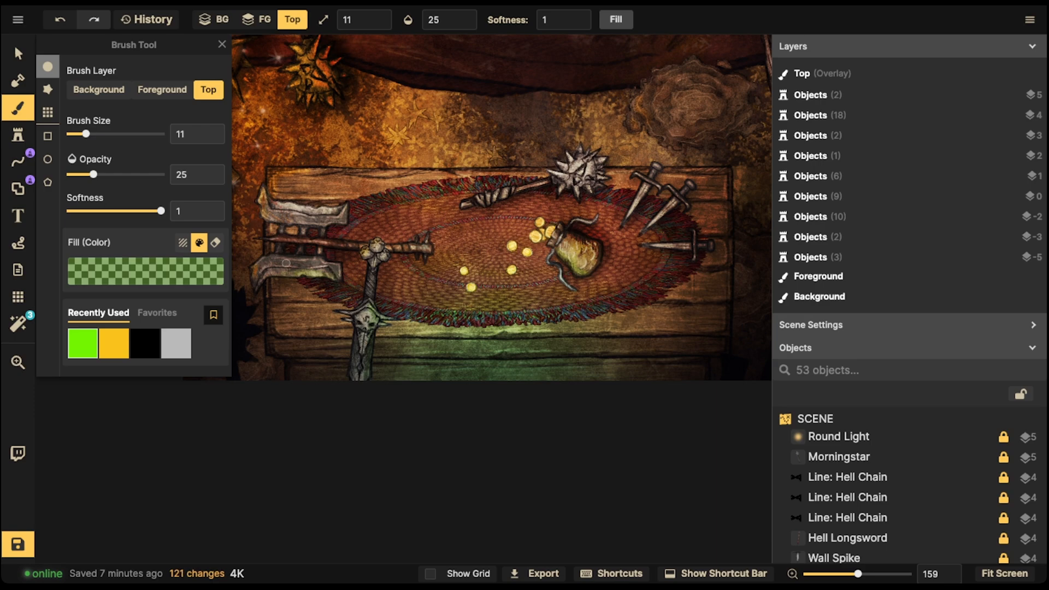
pyautogui.moveTo(484, 201); pyautogui.dragTo(544, 173)
pyautogui.click(582, 273)
pyautogui.moveTo(660, 244); pyautogui.dragTo(622, 223)
pyautogui.moveTo(488, 345)
pyautogui.mouseDown()
pyautogui.moveTo(678, 344)
pyautogui.moveTo(634, 341)
pyautogui.moveTo(607, 343)
pyautogui.moveTo(706, 352)
pyautogui.mouseUp()
pyautogui.moveTo(623, 333)
pyautogui.mouseDown()
pyautogui.moveTo(663, 329)
pyautogui.moveTo(322, 342)
pyautogui.moveTo(344, 351)
pyautogui.moveTo(268, 335)
pyautogui.moveTo(554, 330)
pyautogui.moveTo(577, 308)
pyautogui.moveTo(474, 318)
pyautogui.moveTo(643, 297)
pyautogui.moveTo(690, 252)
pyautogui.moveTo(745, 262)
pyautogui.moveTo(623, 308)
pyautogui.mouseUp()
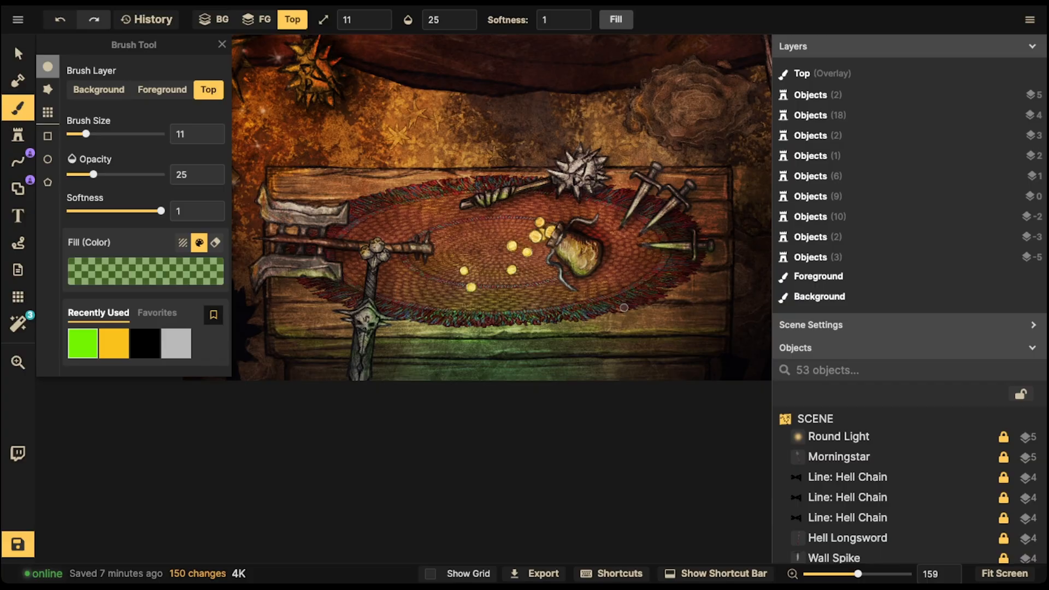
# Leave the brush for the Select tool and save the scene.
pyautogui.scroll(-5, 623, 308)
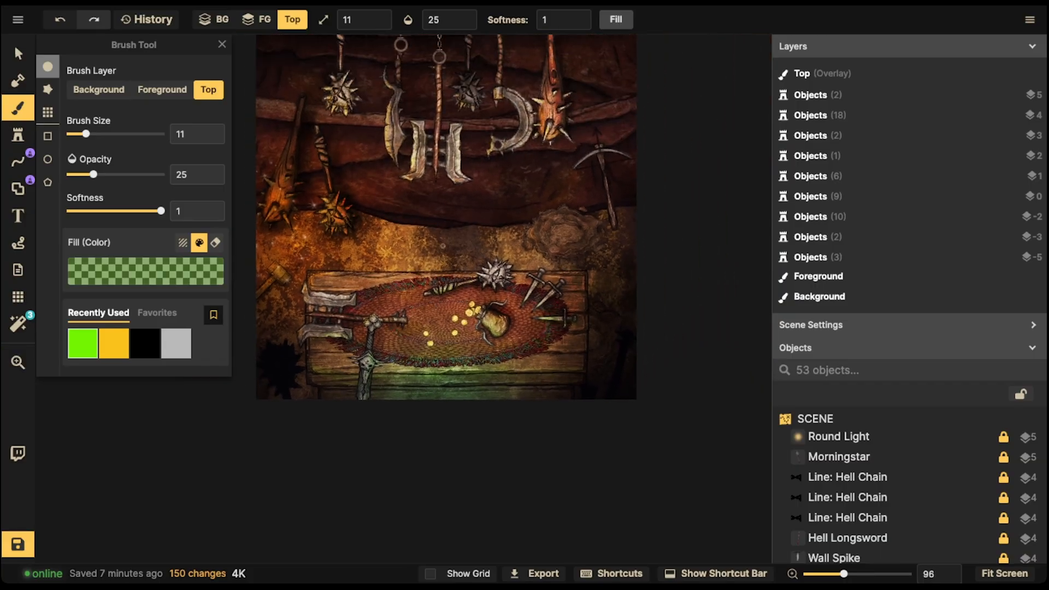
pyautogui.click(19, 54)
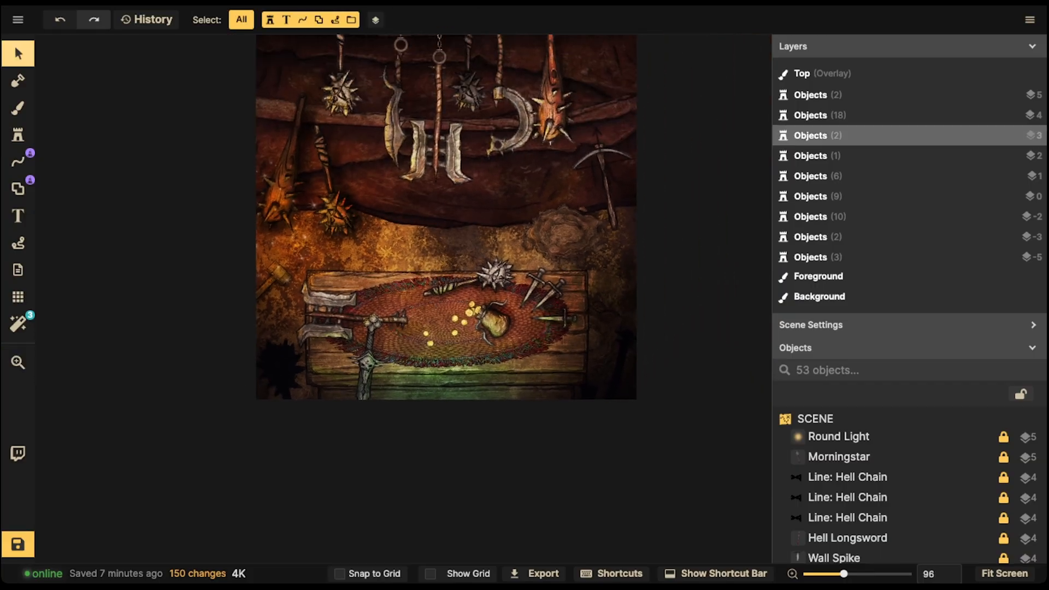
pyautogui.scroll(-2, 410, 181)
pyautogui.press('space')
pyautogui.moveTo(411, 181); pyautogui.dragTo(368, 331)
pyautogui.hotkey('ctrl', 's')
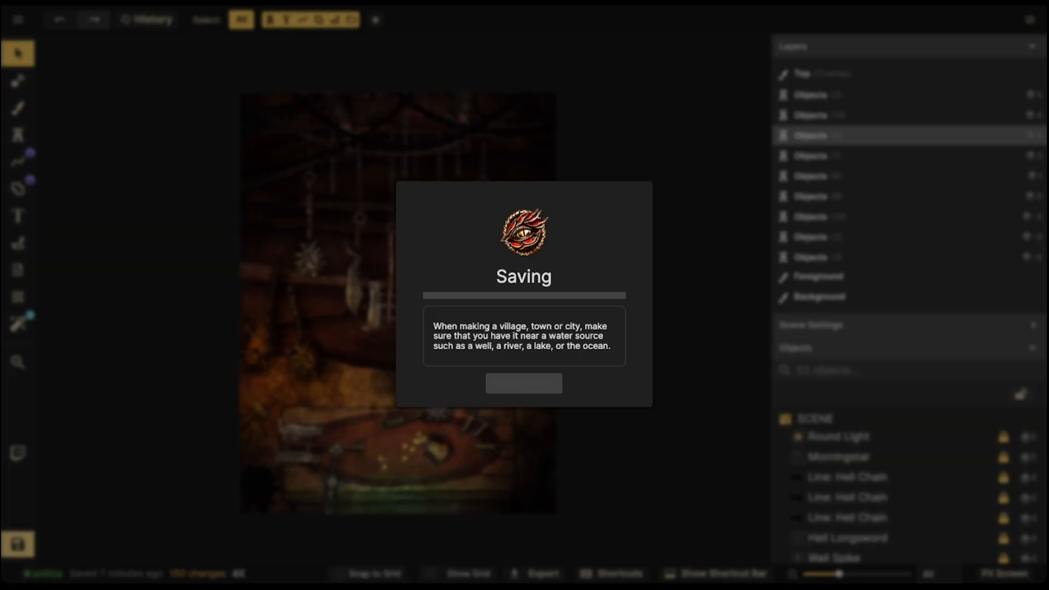